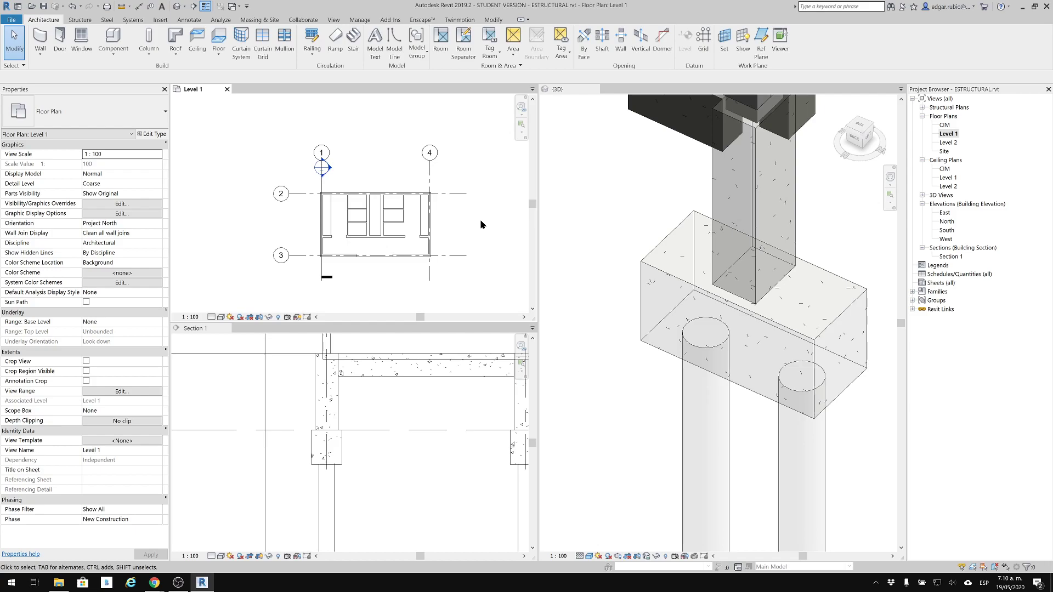
Examine the two-pile cap, its piles, the column and the walls above in the 3D, plan and section views.
middle_drag(428, 209, 428, 195)
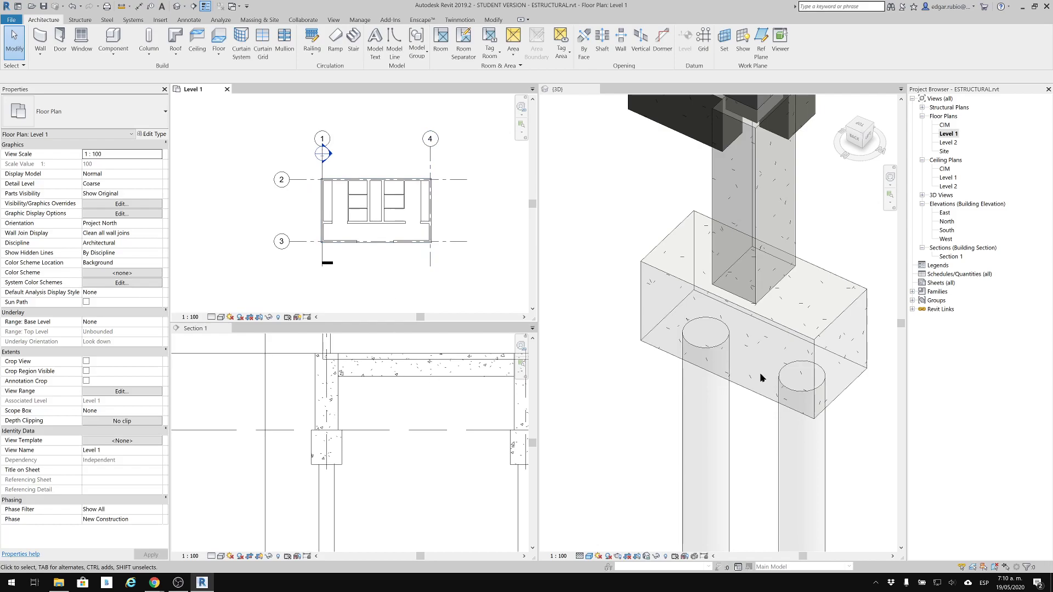
shift+middle_drag(806, 359, 743, 339)
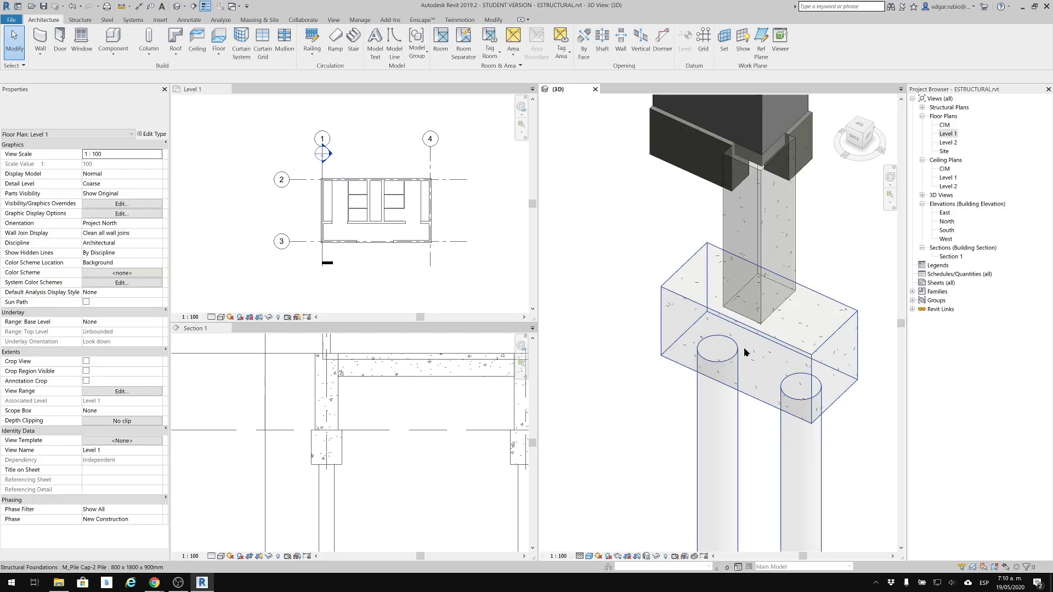
click(321, 417)
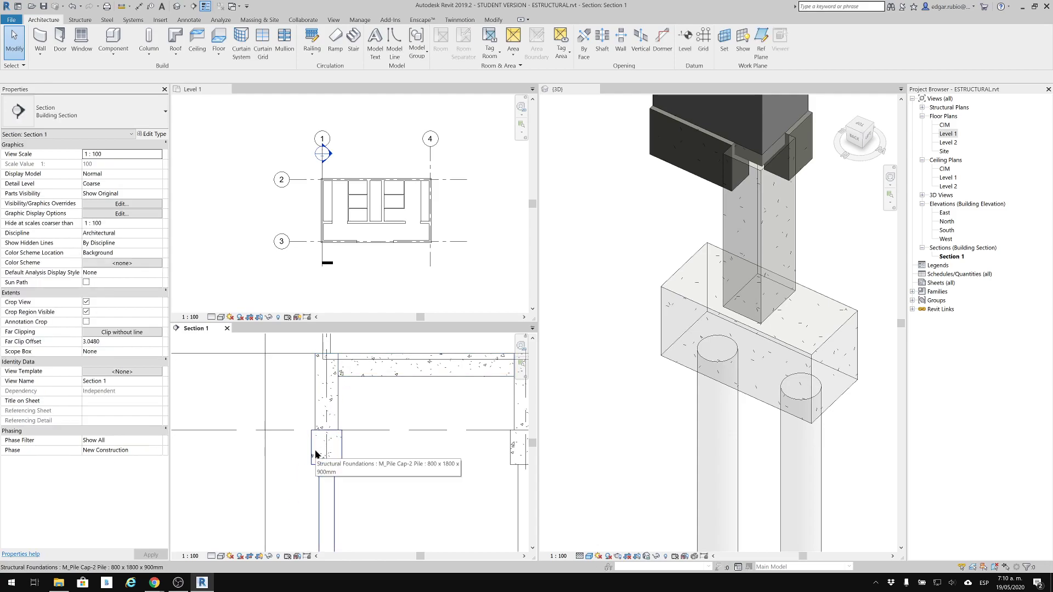
click(735, 373)
scroll(680, 298, up, 8)
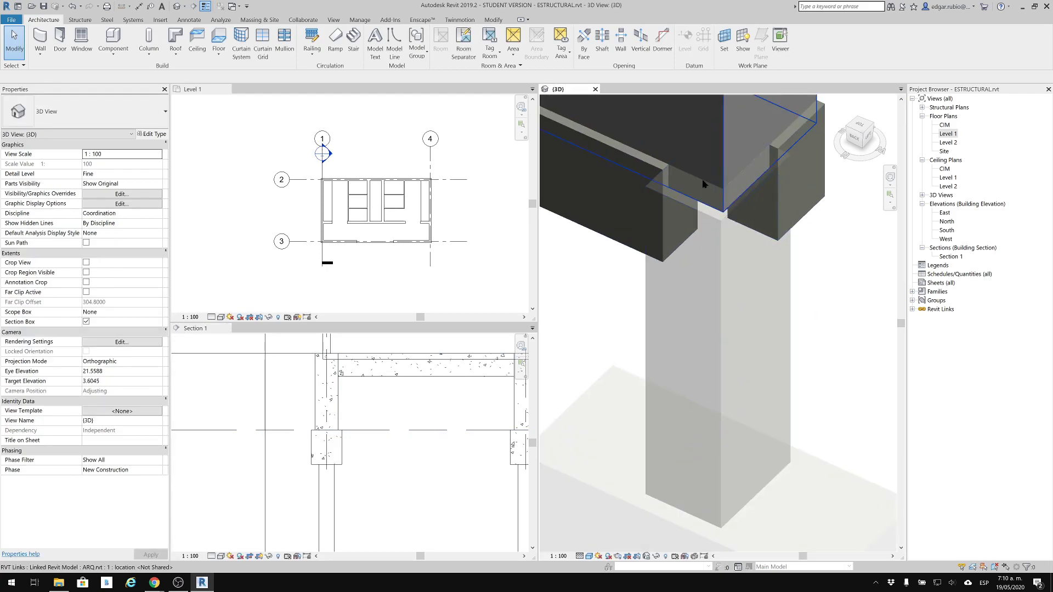
scroll(731, 188, down, 2)
middle_drag(729, 221, 692, 433)
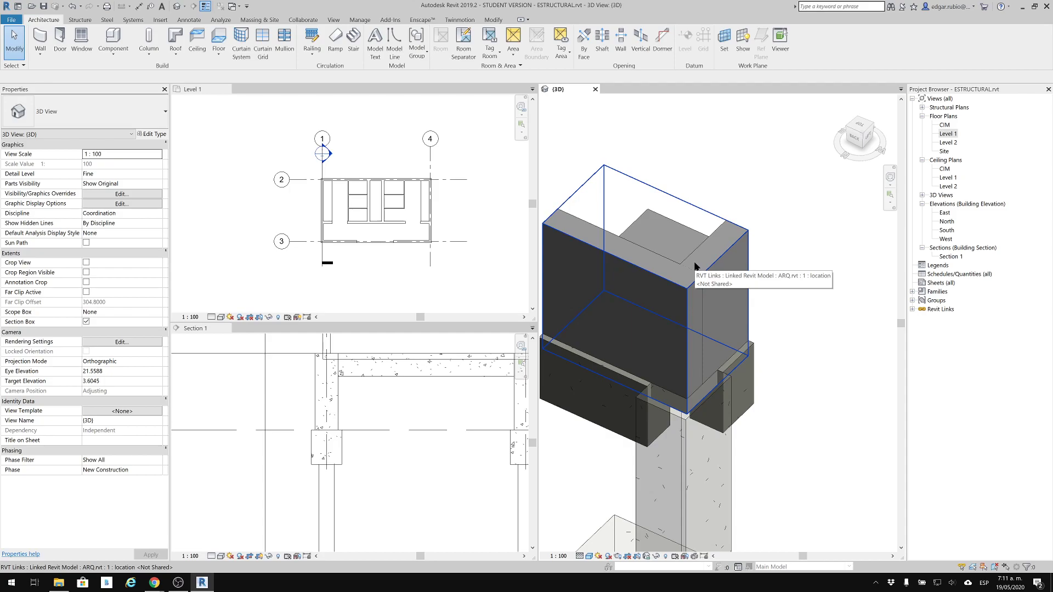
middle_drag(633, 357, 684, 250)
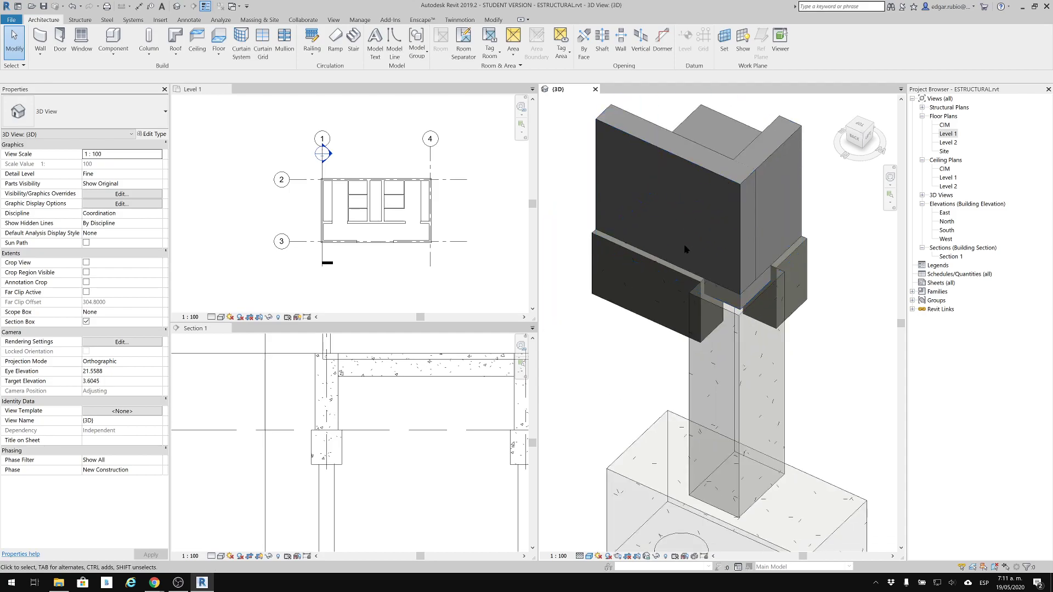
middle_drag(694, 442, 676, 291)
middle_drag(607, 317, 609, 296)
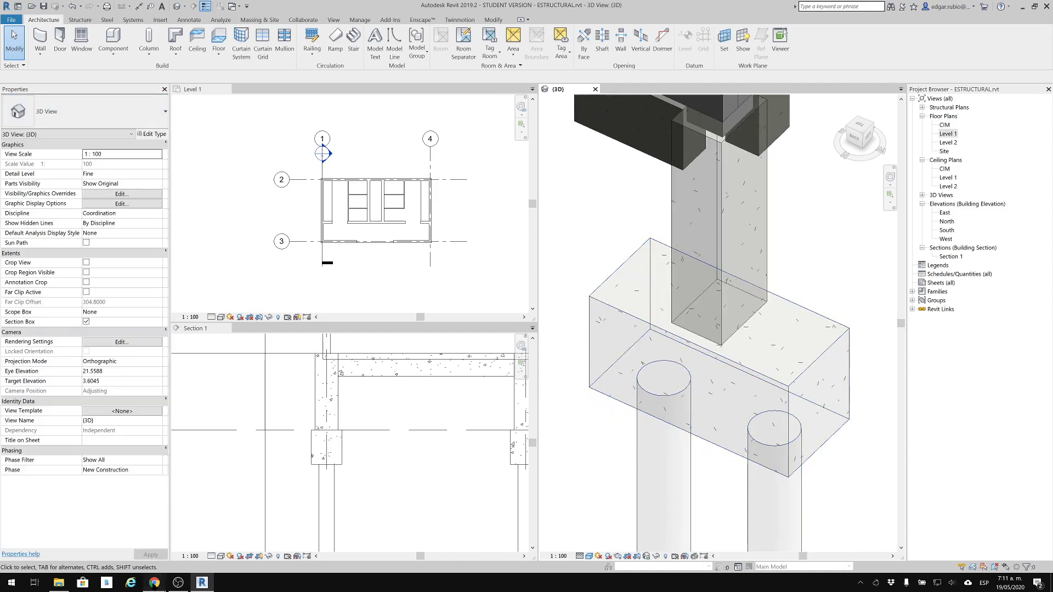
Switch to Chrome and search Google Images for "acero zapatas" in a new tab.
mouse_move(154, 582)
click(88, 543)
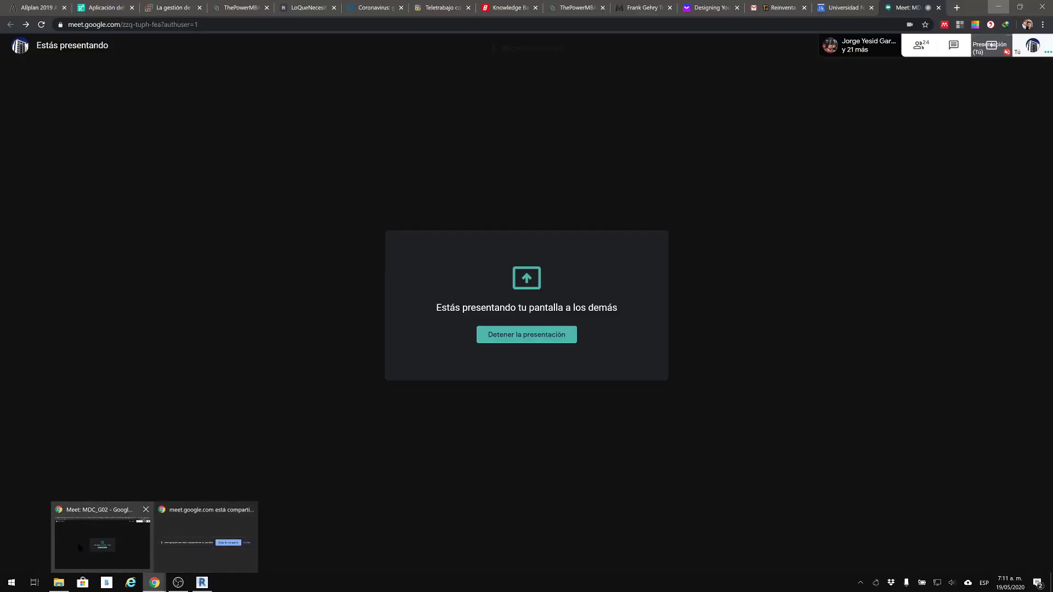
click(957, 7)
click(856, 21)
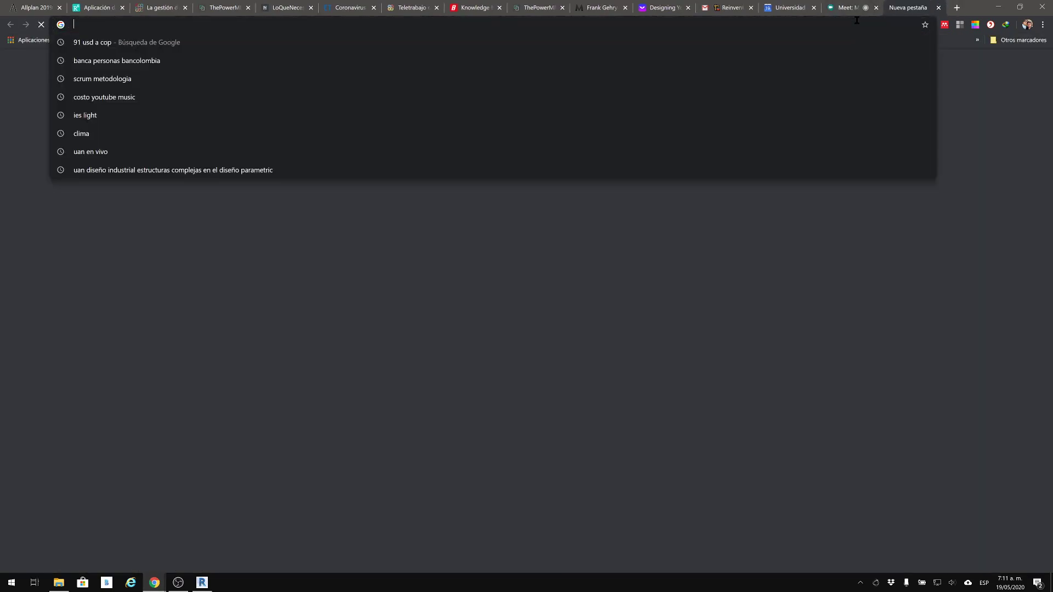
text(acero zapatas)
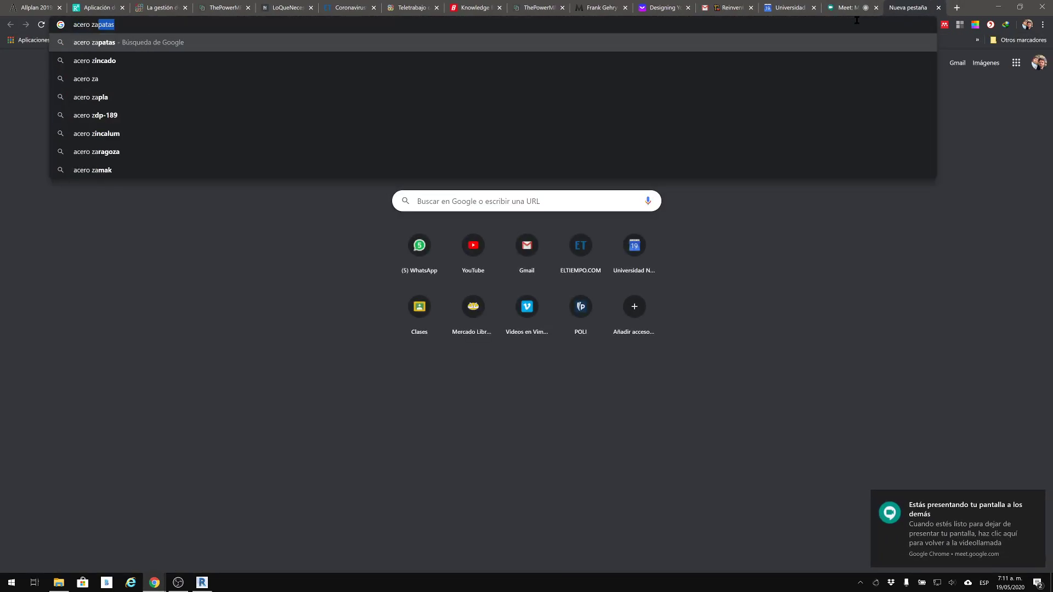
key(Return)
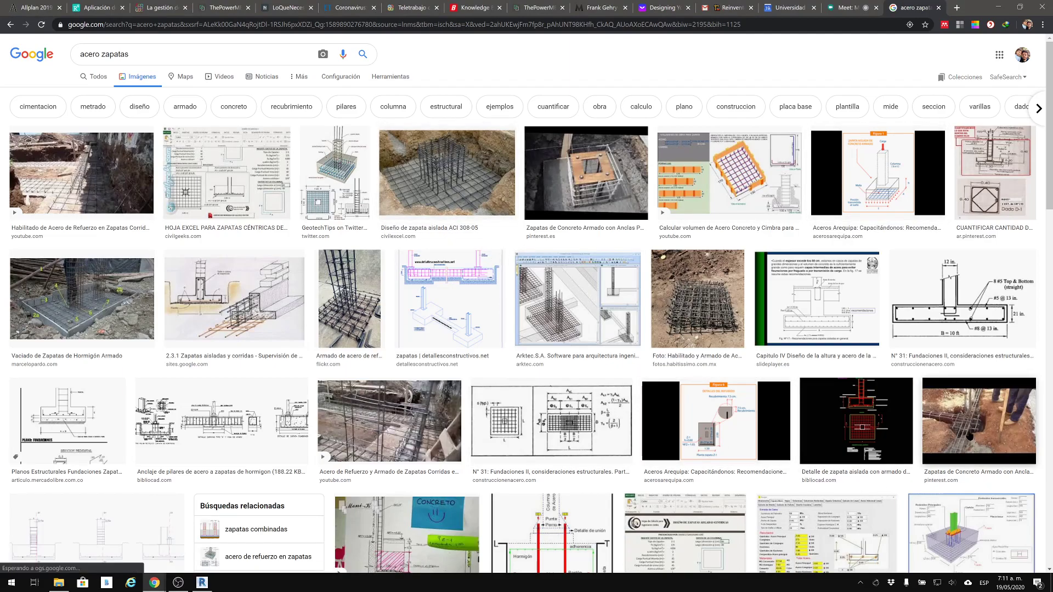
Preview footing reinforcement examples: the Pinterest photo, the Arktec 3D model, the CivilGeeks Excel sheet and the GeotechTips diagram.
click(971, 423)
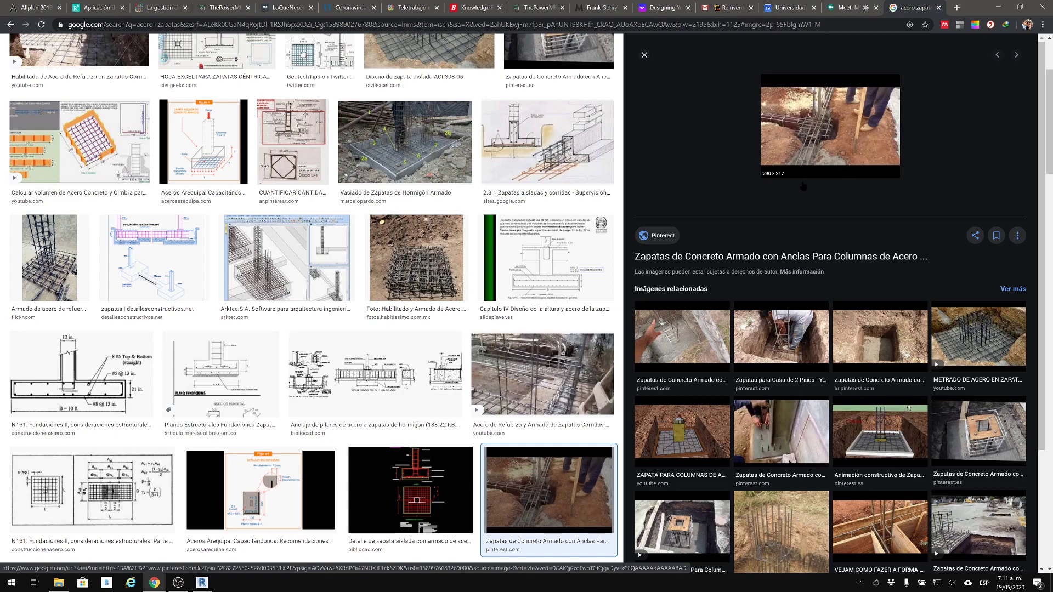
click(278, 273)
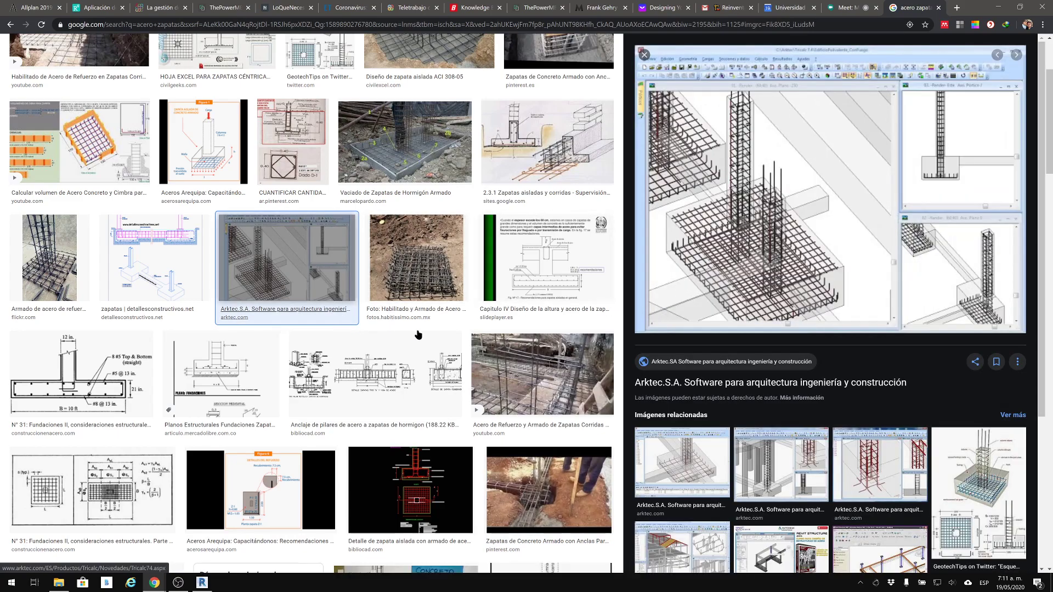
scroll(423, 310, up, 2)
scroll(423, 311, up, 1)
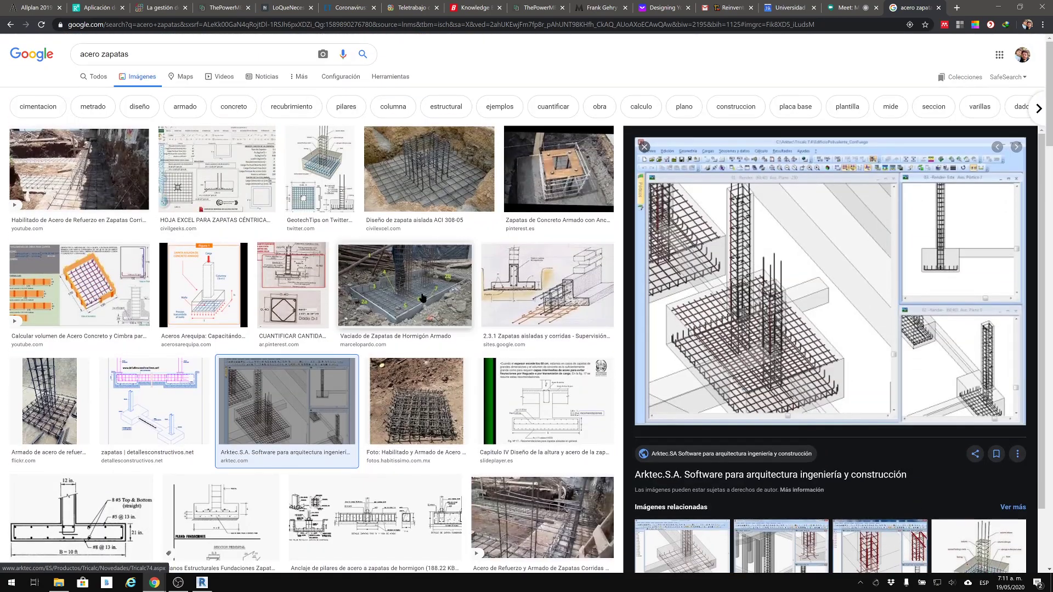
click(241, 181)
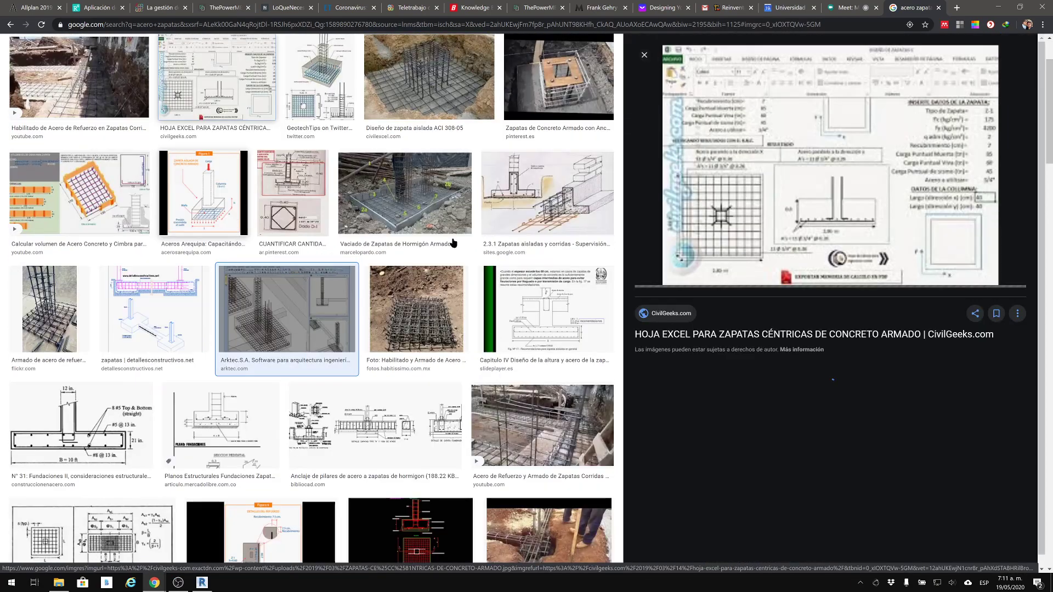
click(309, 100)
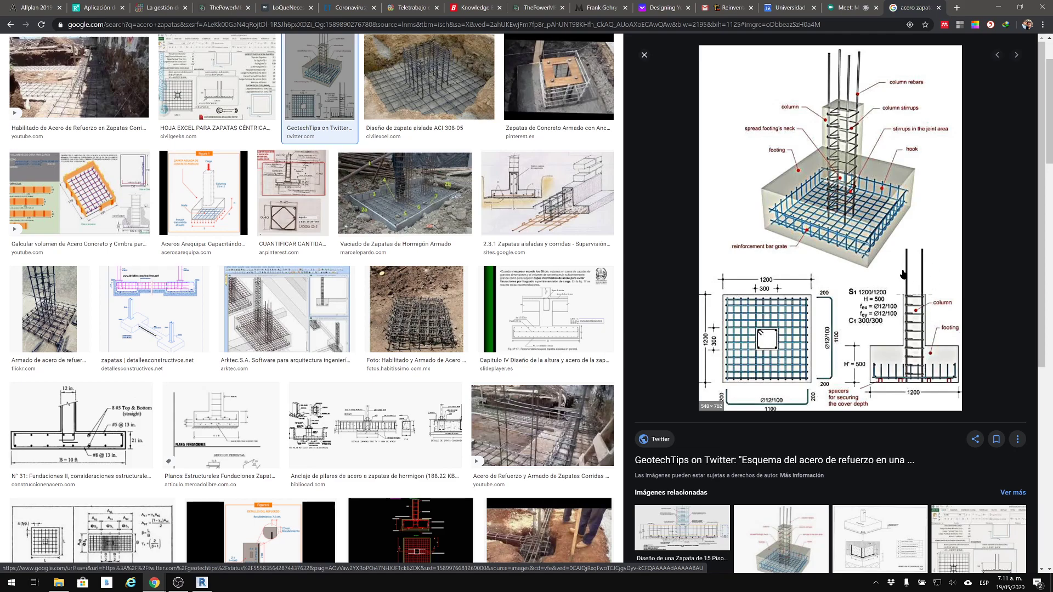
Preview the footing section drawings from Google Sites and Construcción en Acero, plus the related DocPlayer column anchorage detail.
scroll(456, 147, down, 3)
click(542, 68)
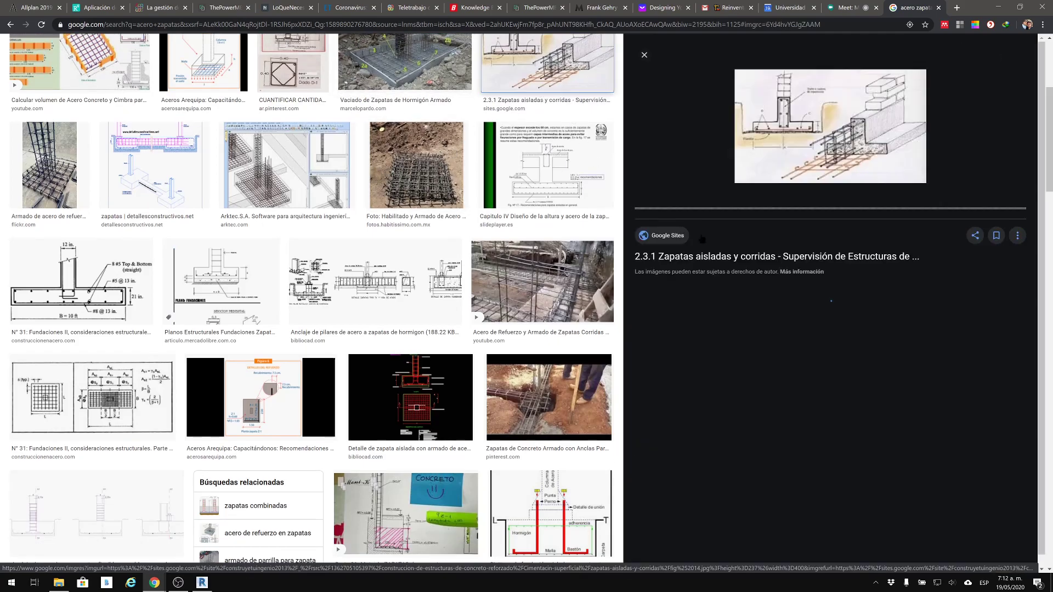
scroll(543, 109, up, 2)
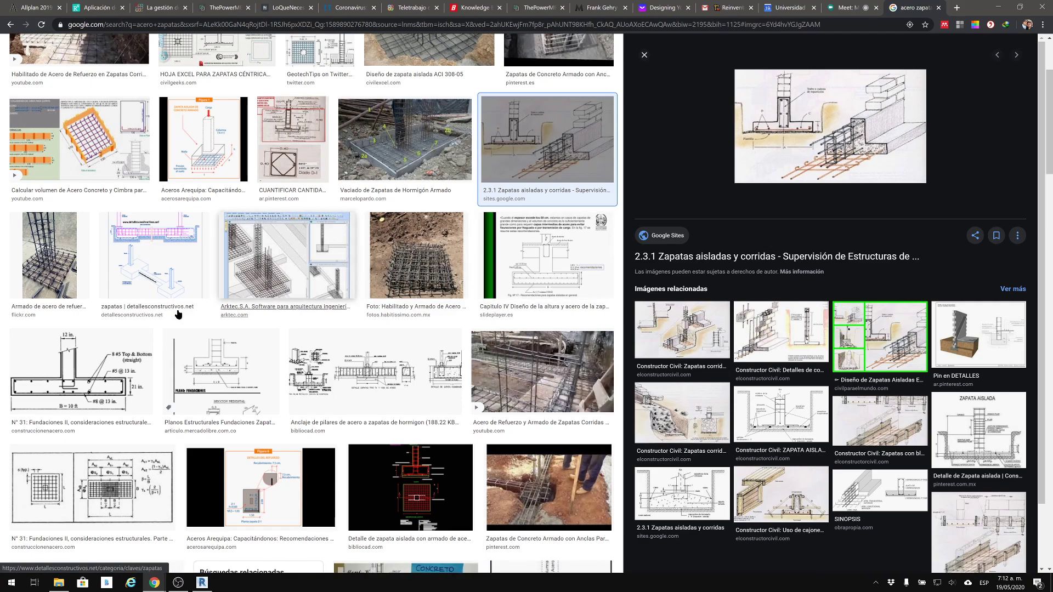
click(151, 350)
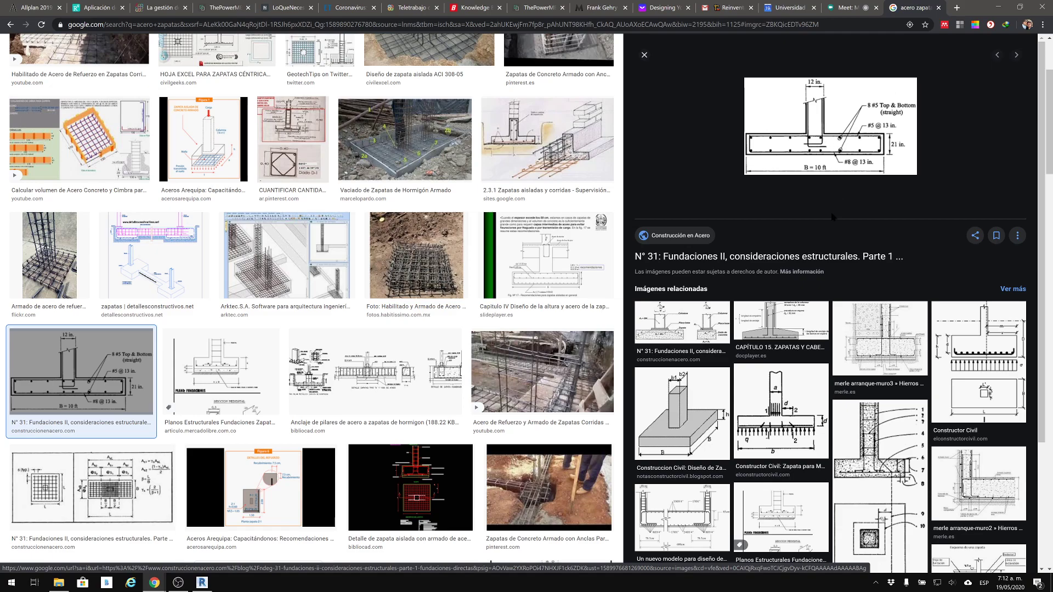
click(796, 332)
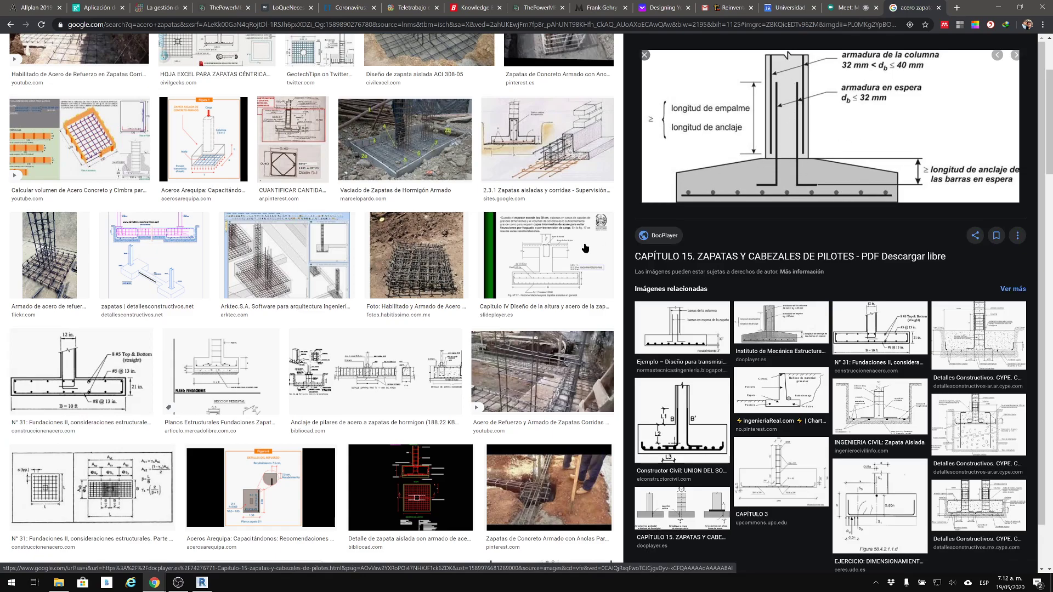
Find and preview the Metalpla anchor plate and footing diagram showing upper and lower reinforcement.
scroll(557, 282, down, 2)
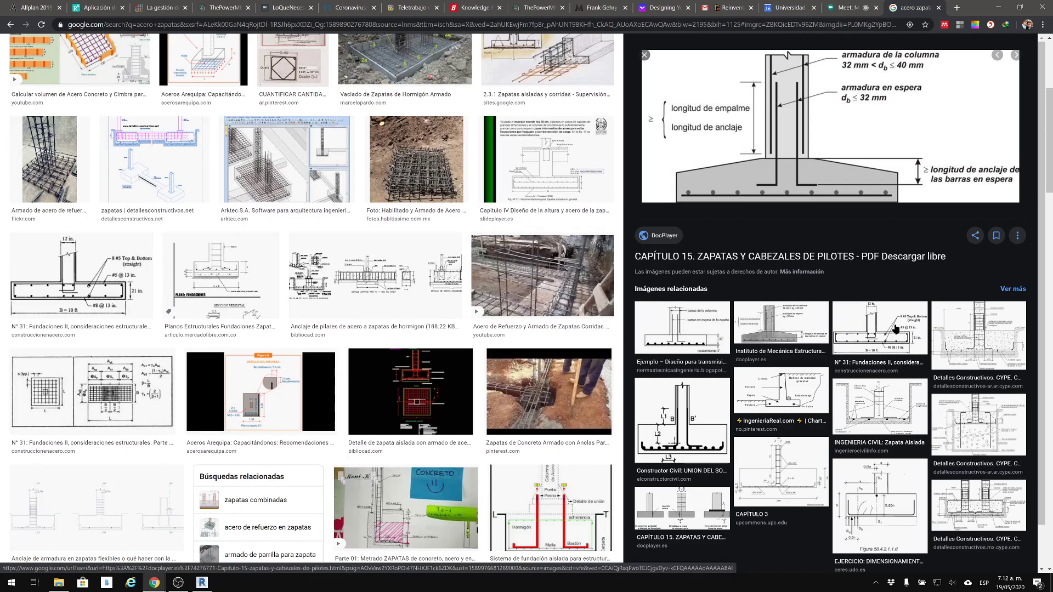
scroll(452, 314, down, 5)
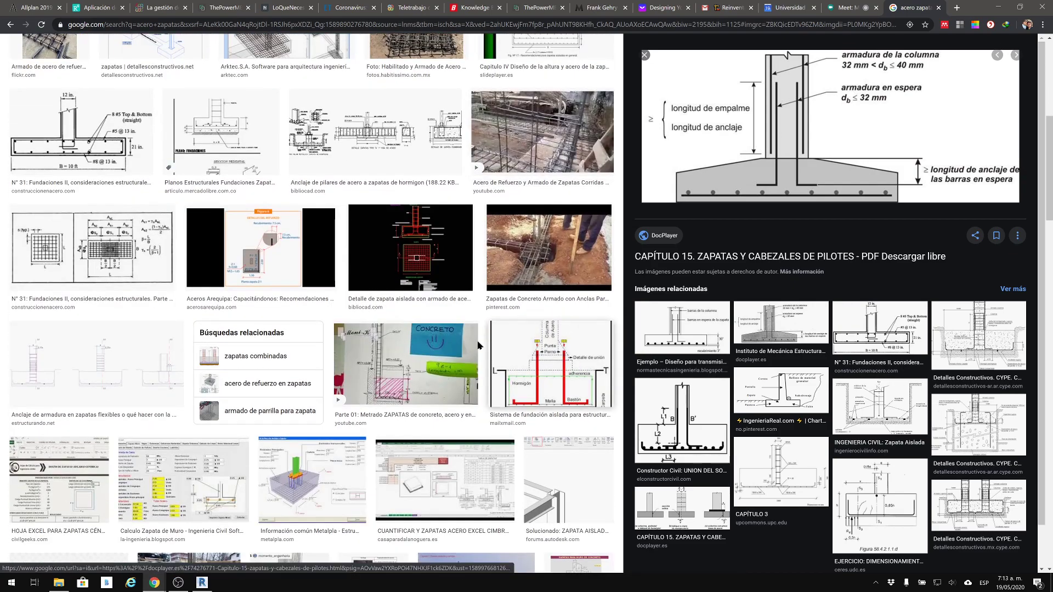
scroll(453, 314, down, 1)
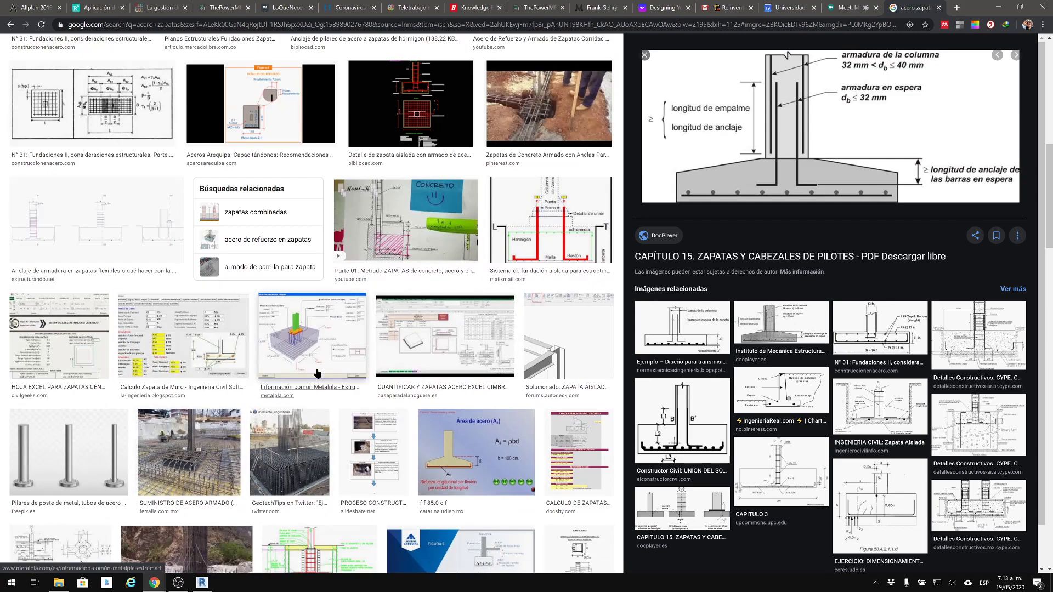
click(320, 335)
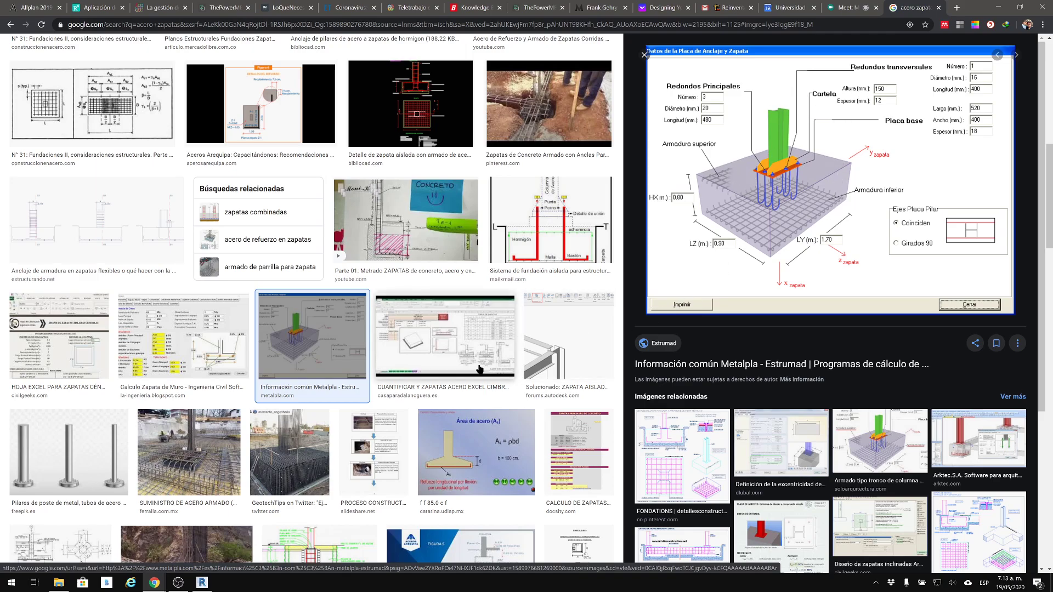
Browse the remaining footing images and refine the image search to "acero zapatas pilote".
scroll(480, 368, down, 2)
scroll(398, 375, down, 3)
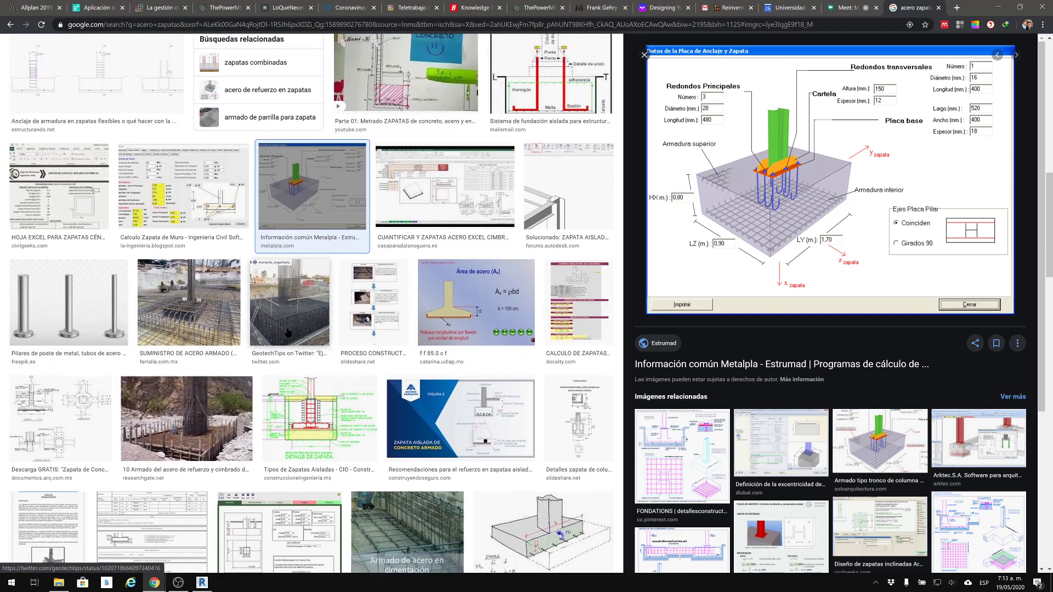
scroll(244, 373, down, 5)
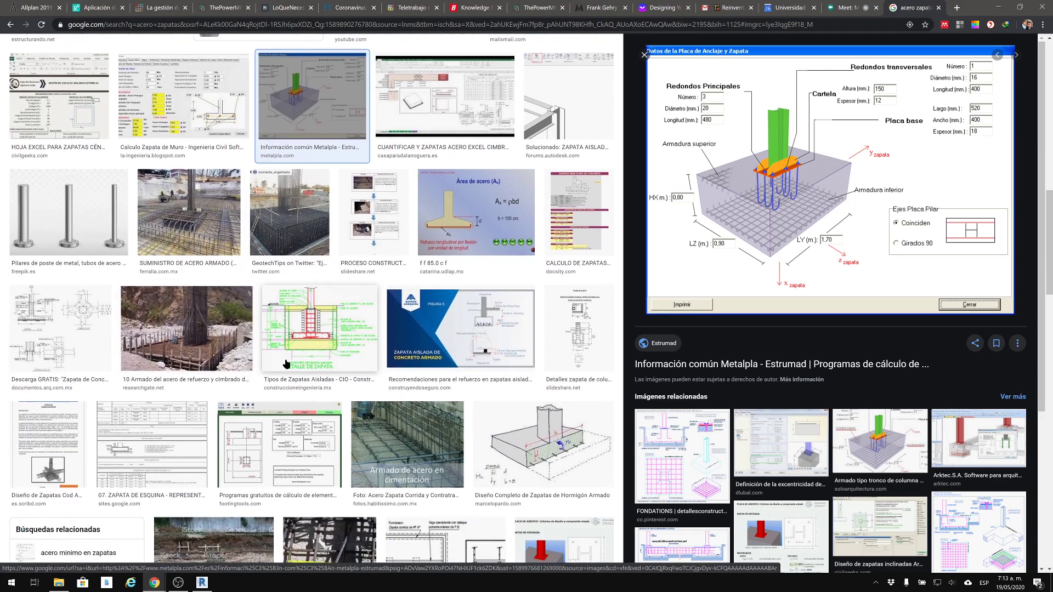
scroll(296, 247, up, 15)
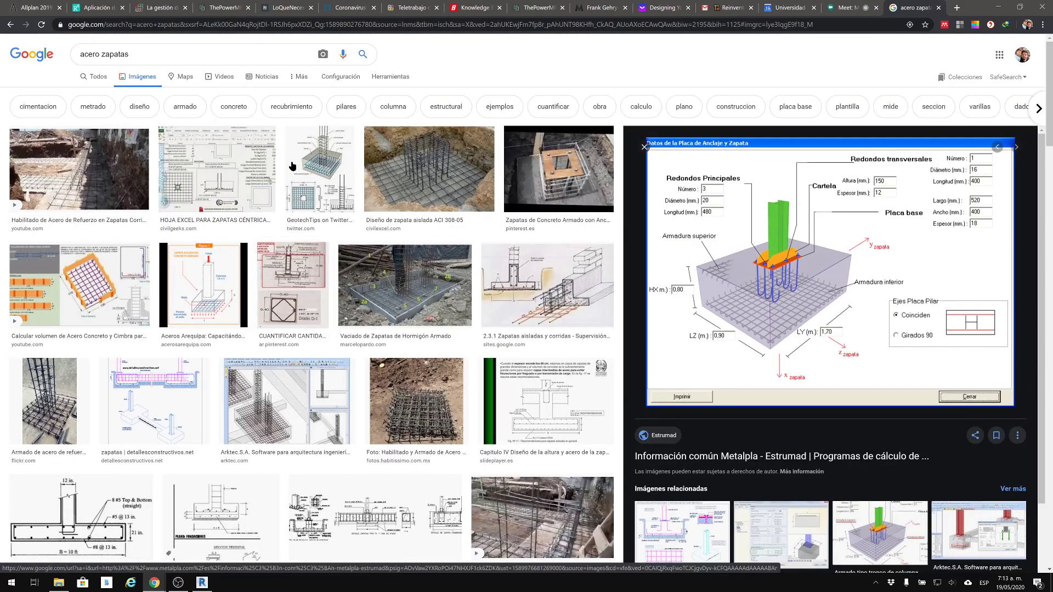
click(240, 56)
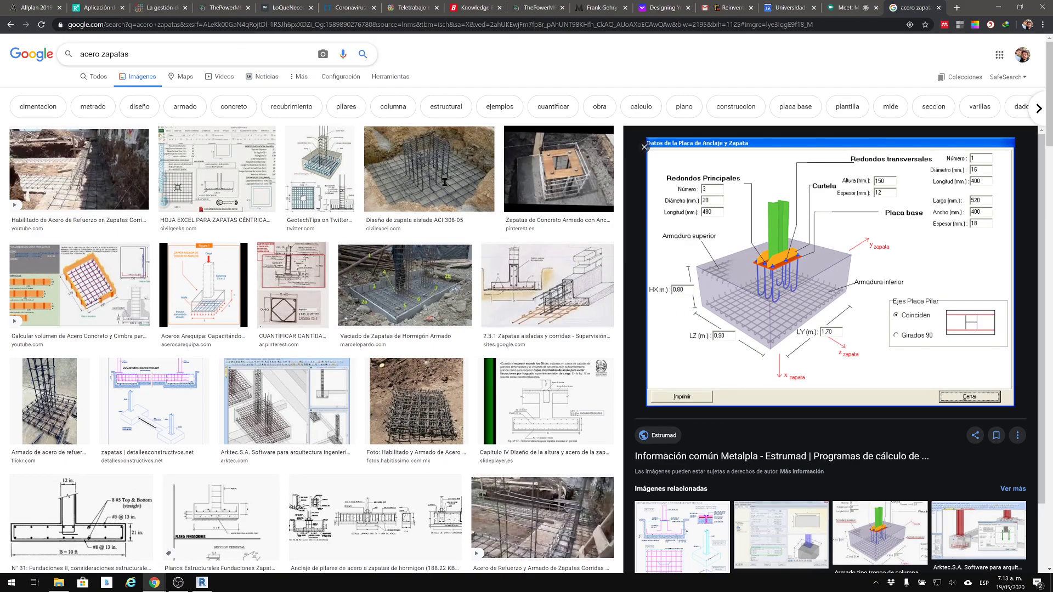
text(pilote)
key(Return)
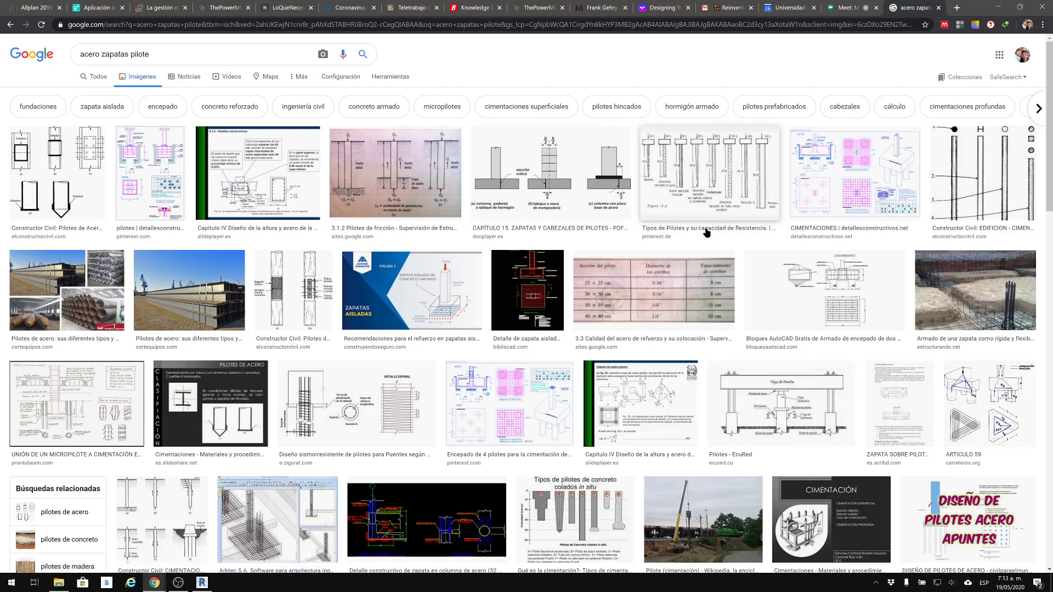
Preview the Zigurat spiral pile reinforcement detail and the related Pinterest drawing of two pile reinforcement solutions.
scroll(500, 329, down, 1)
click(306, 354)
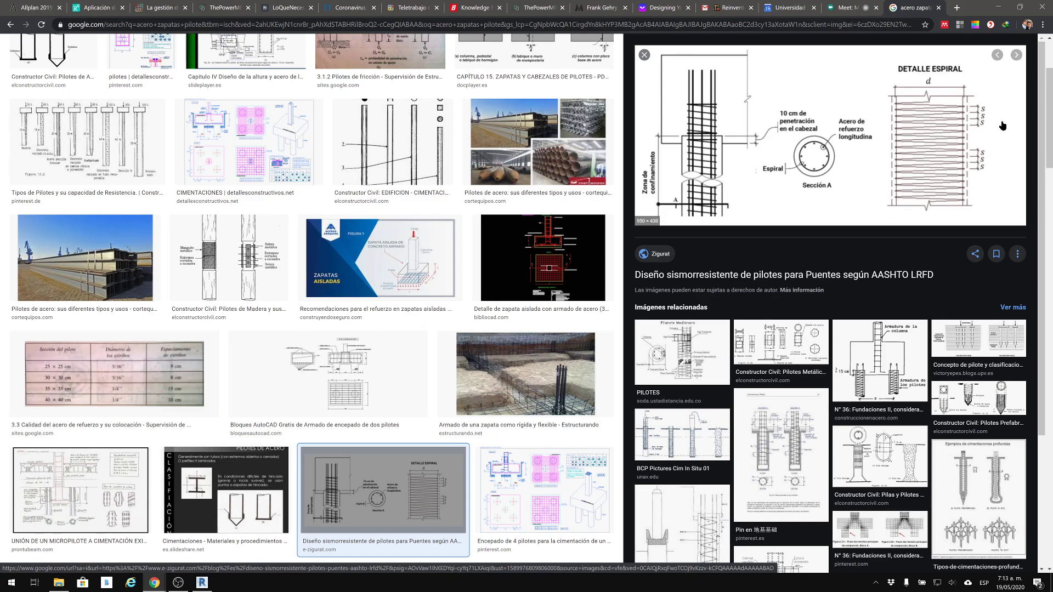
click(807, 441)
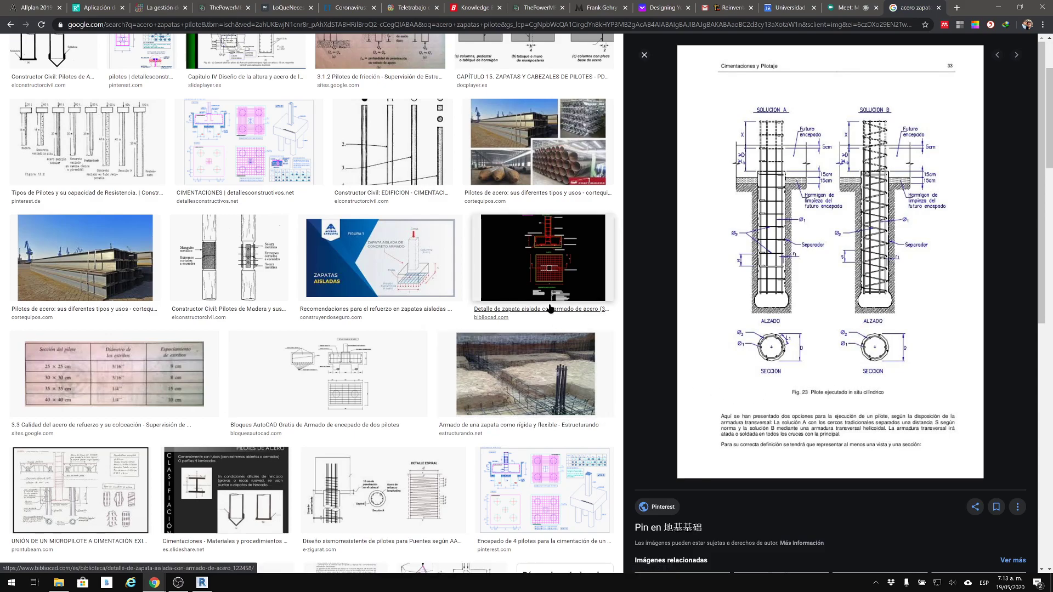
Preview the Arktec 3D footing reinforcement image and its related close-up of the red column starter bars.
scroll(466, 336, down, 2)
scroll(466, 336, down, 4)
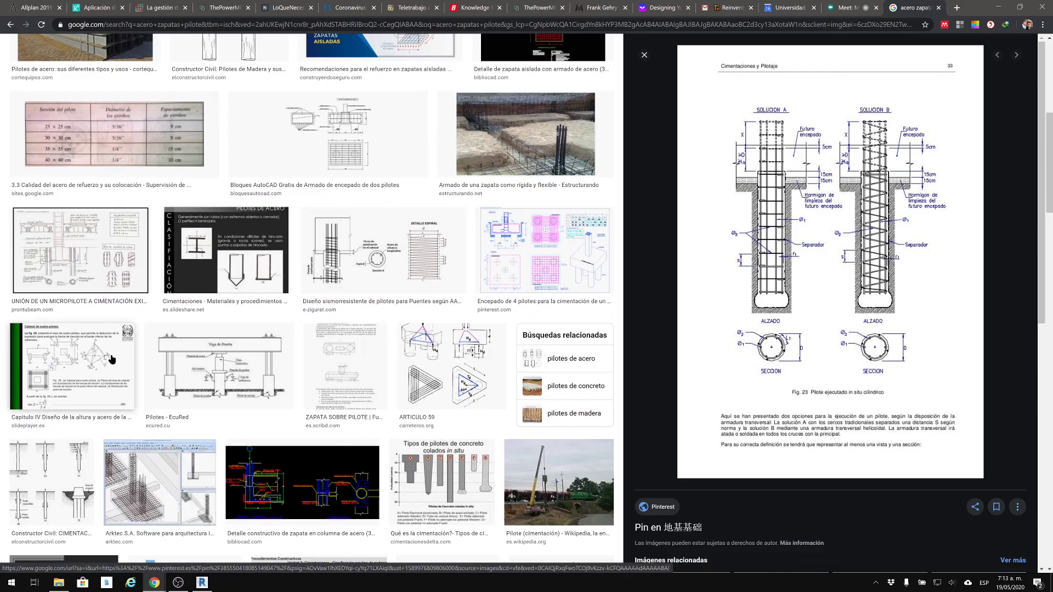
scroll(188, 431, down, 1)
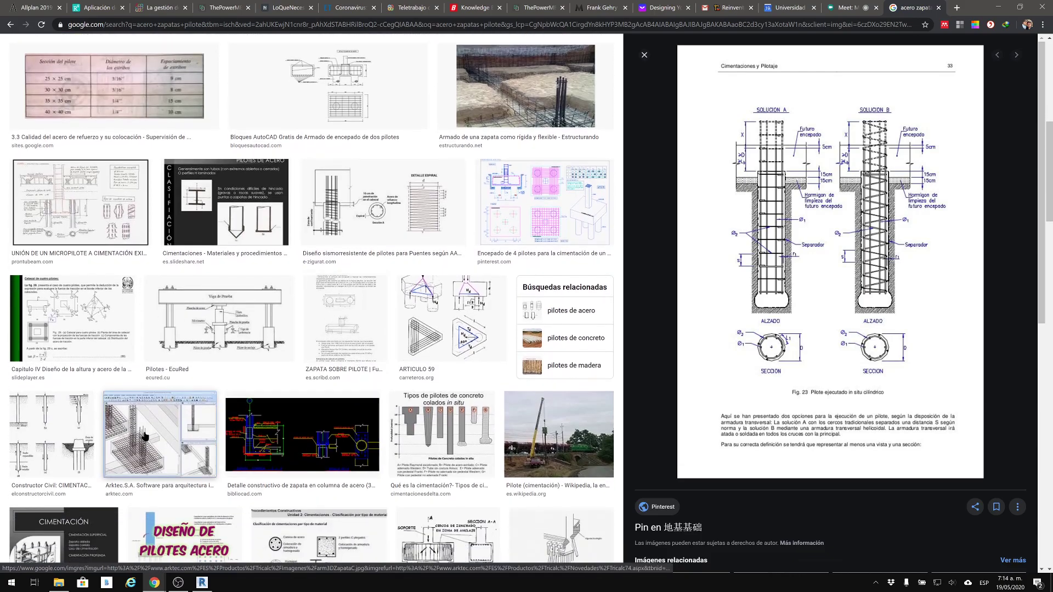
click(187, 431)
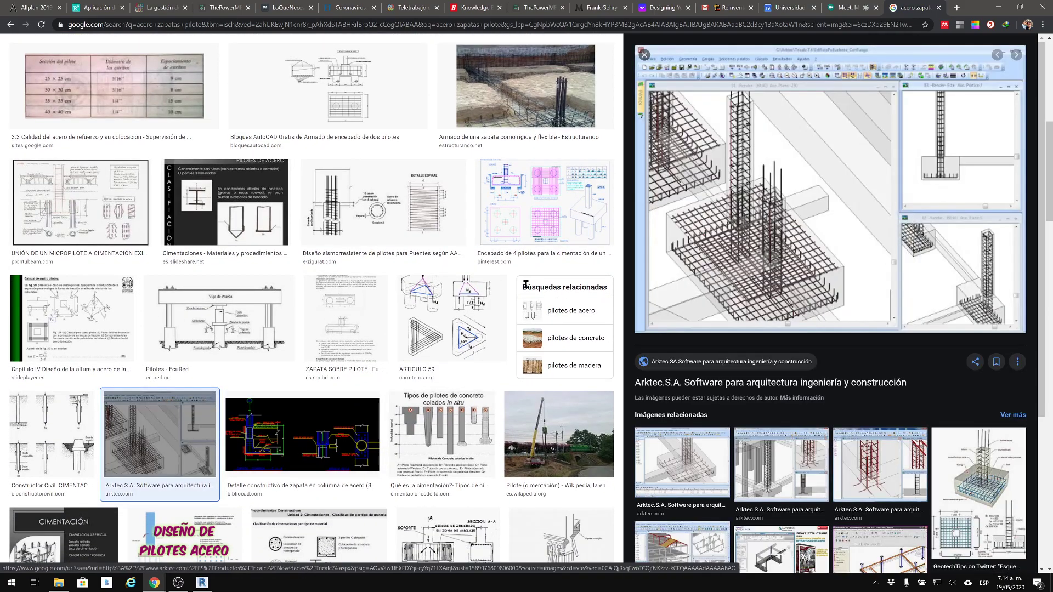
click(874, 471)
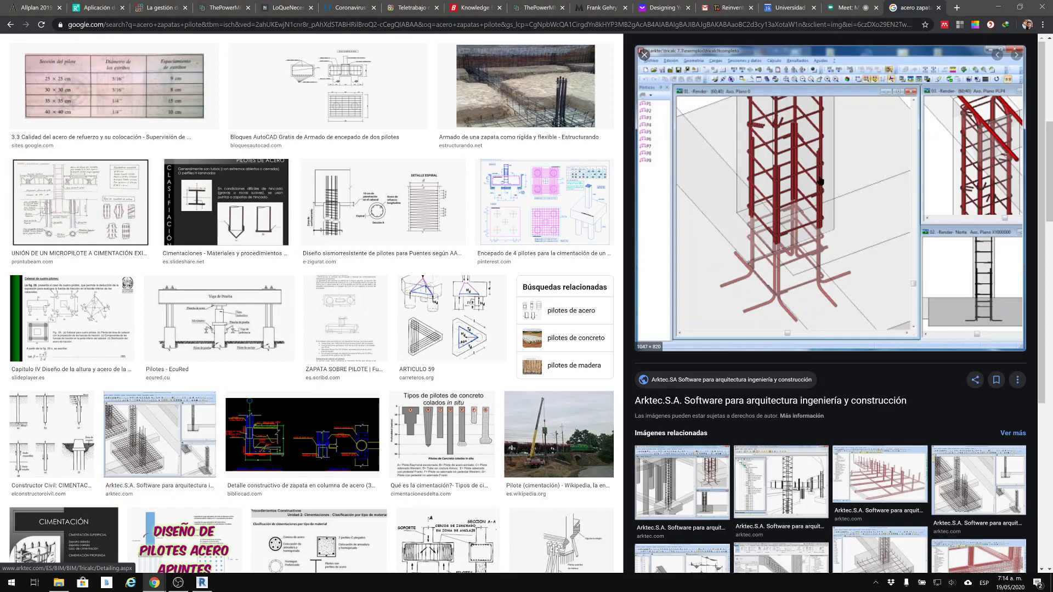
Preview the Arktec 3D footing mesh image and the related GeotechTips diagram of spread footing reinforcement.
click(980, 480)
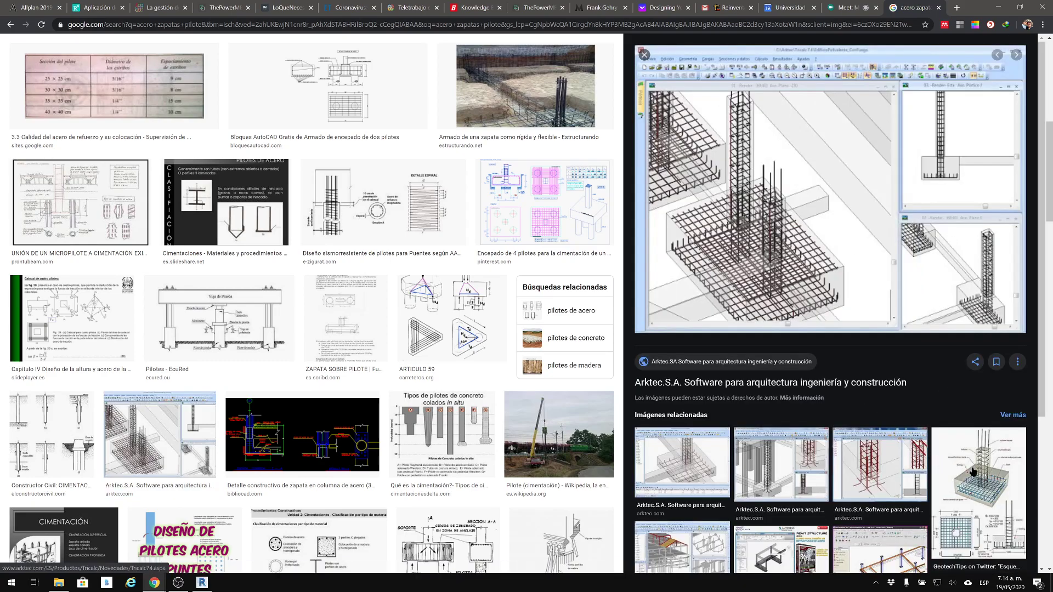
scroll(979, 439, down, 2)
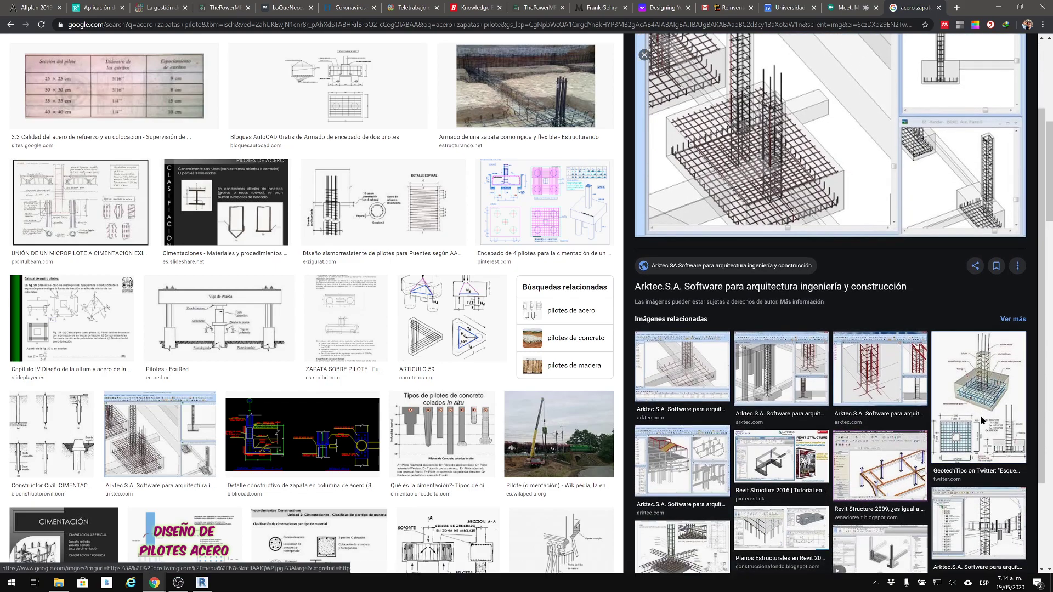
click(981, 421)
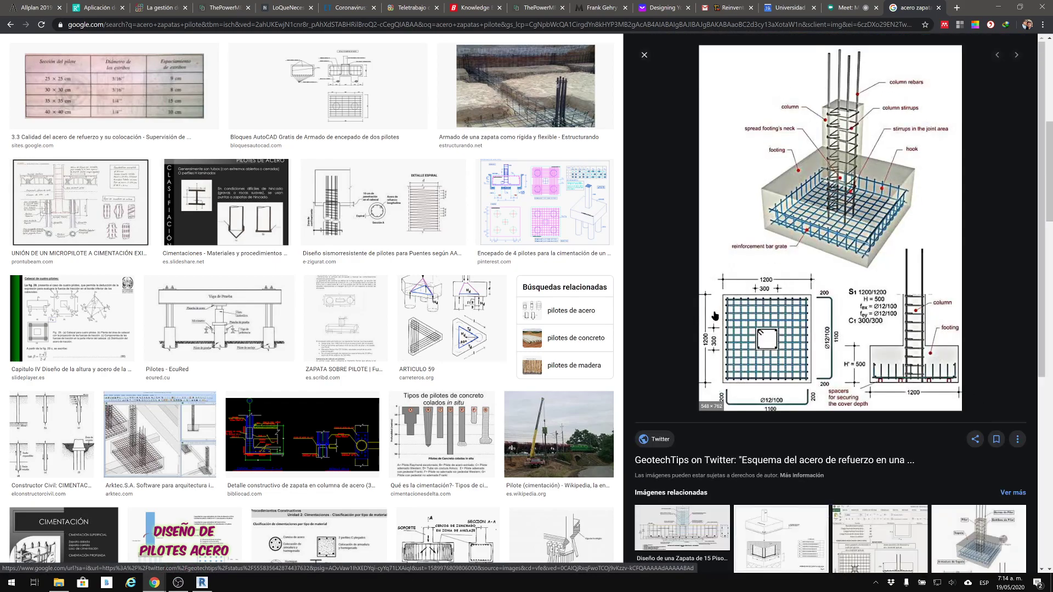
Find and preview the ARTICULO 59 pile cap section and the related Construcción en Acero drawing of column and pile reinforcement.
scroll(441, 321, down, 1)
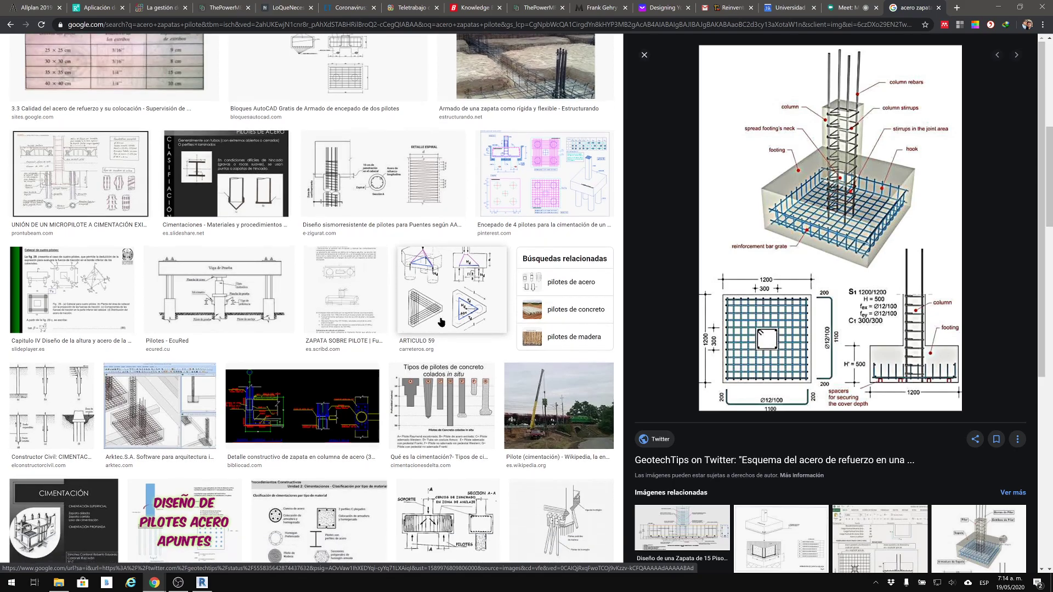
scroll(461, 304, down, 5)
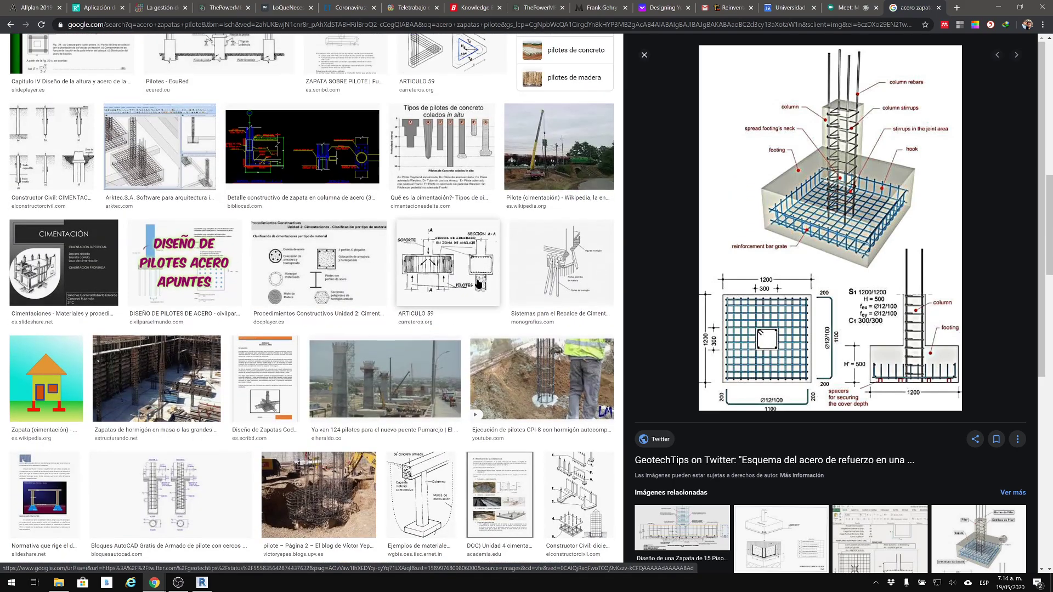
click(457, 265)
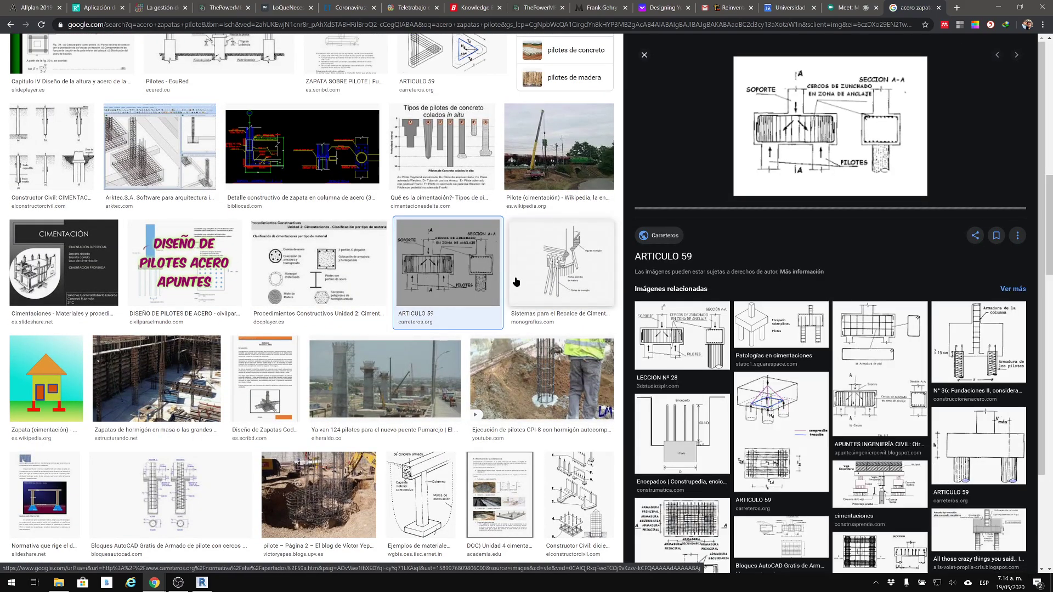
click(995, 345)
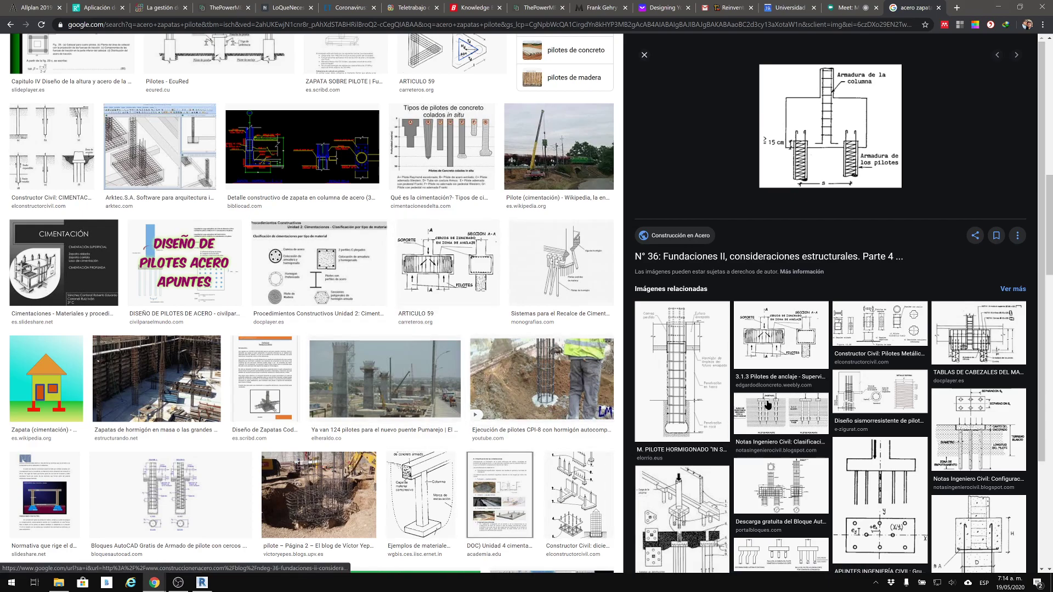
Switch to Revit and examine the two-pile cap in 3D and the corner at grids 1 and 2 in the Level 1 plan.
click(998, 7)
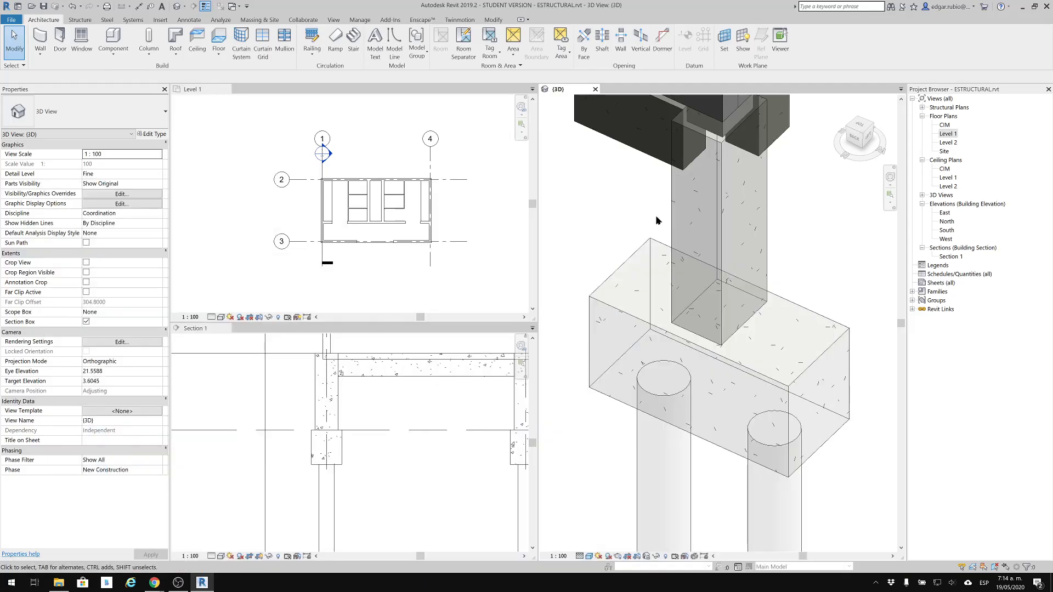
middle_drag(744, 301, 769, 201)
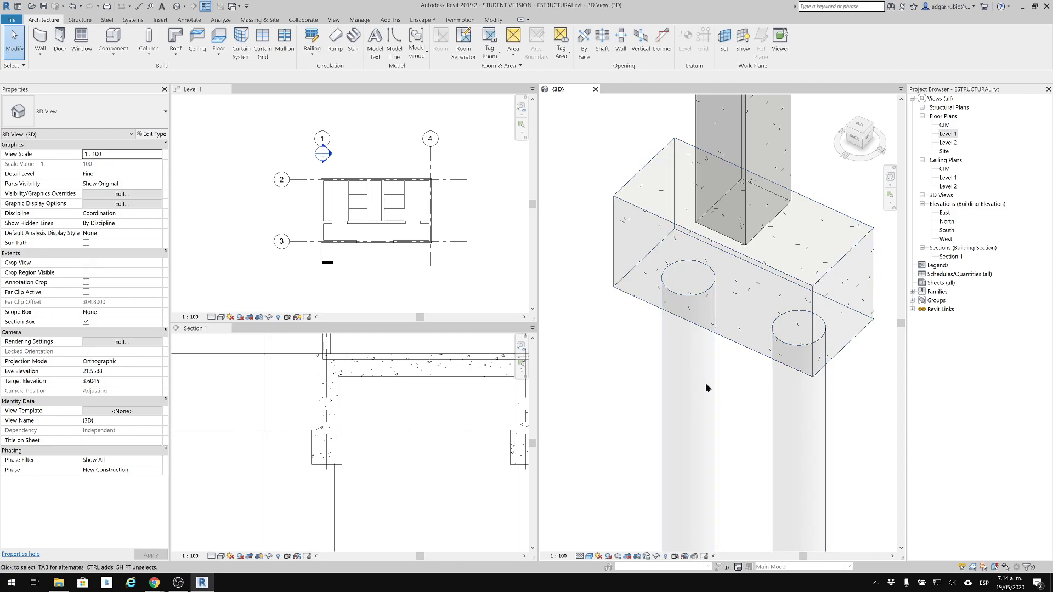
click(386, 274)
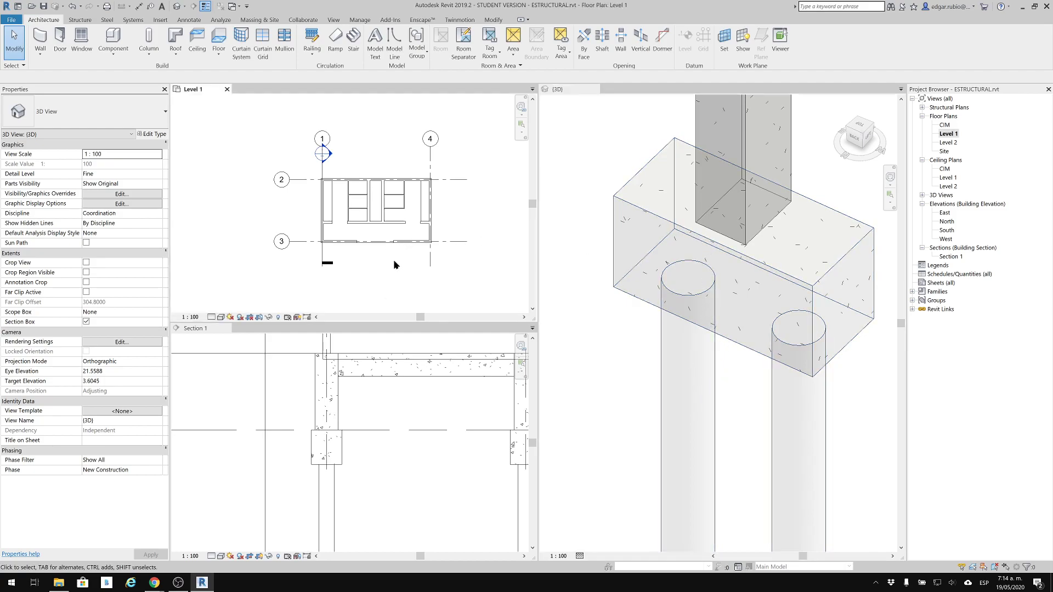
scroll(323, 146, up, 3)
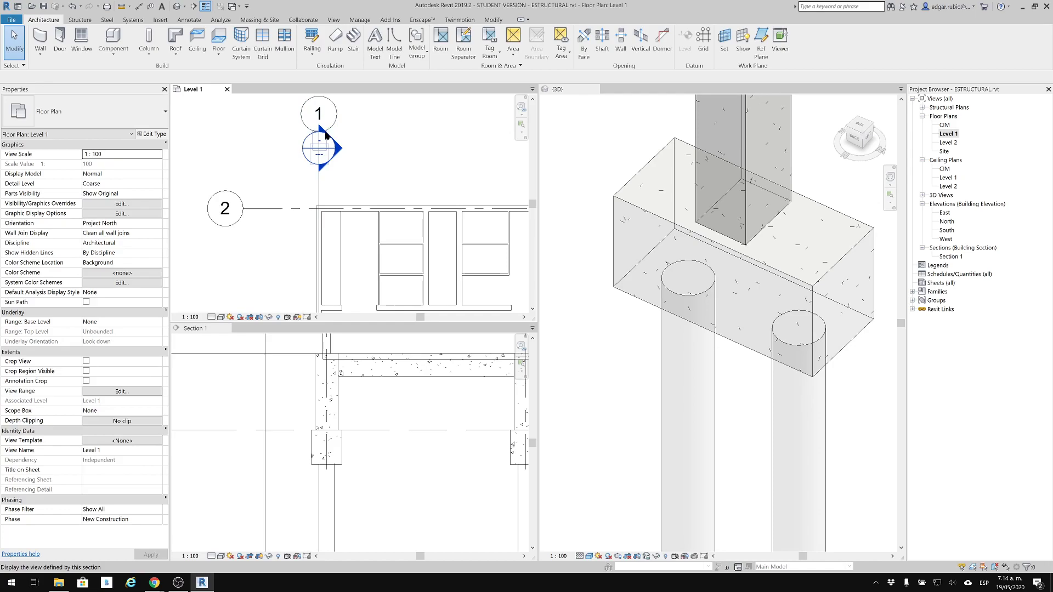
middle_drag(326, 135, 356, 186)
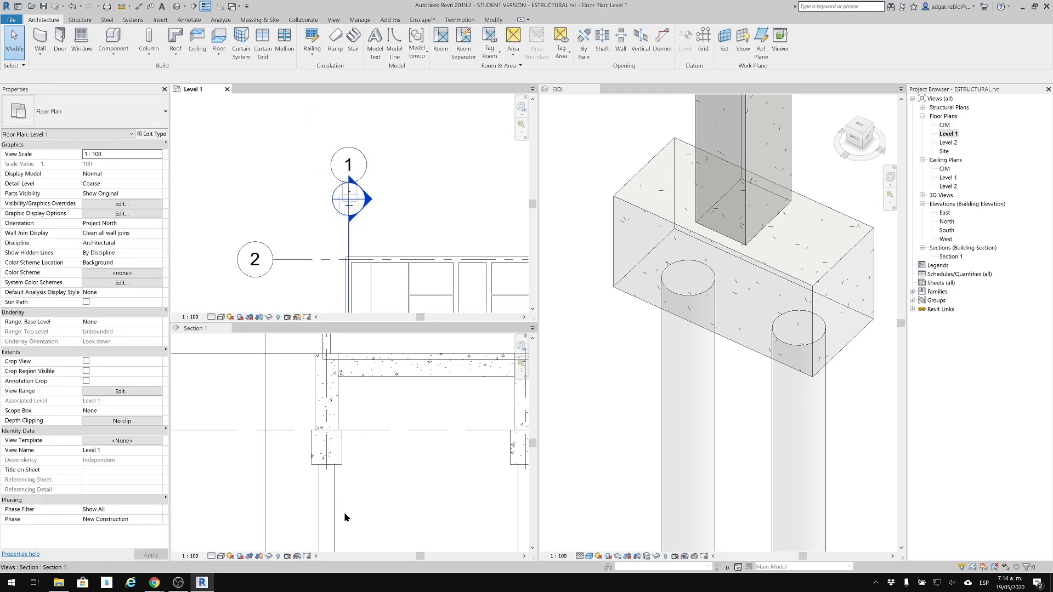
scroll(362, 192, up, 2)
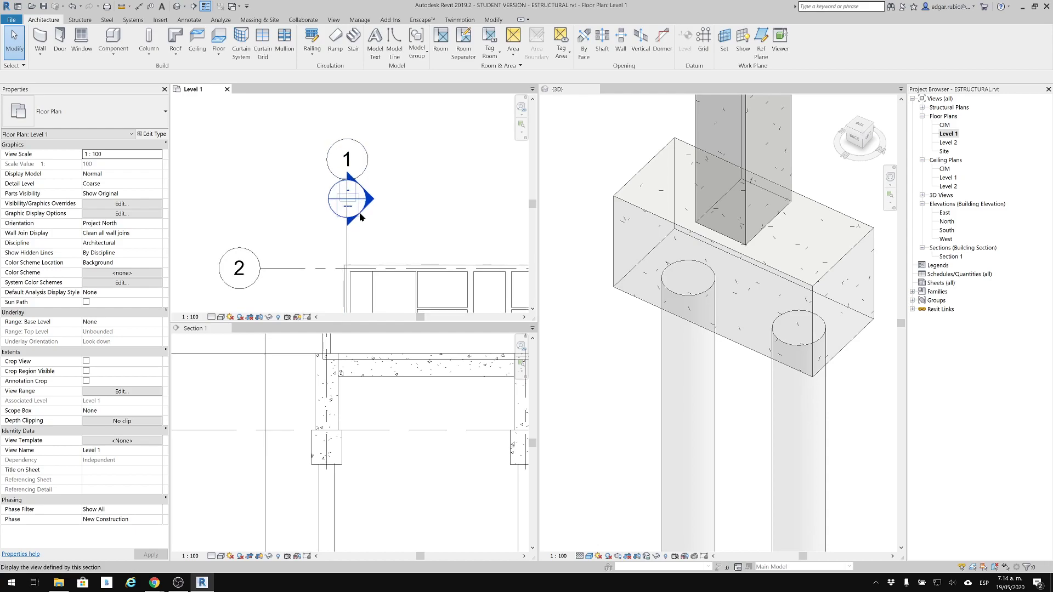
middle_drag(387, 185, 406, 166)
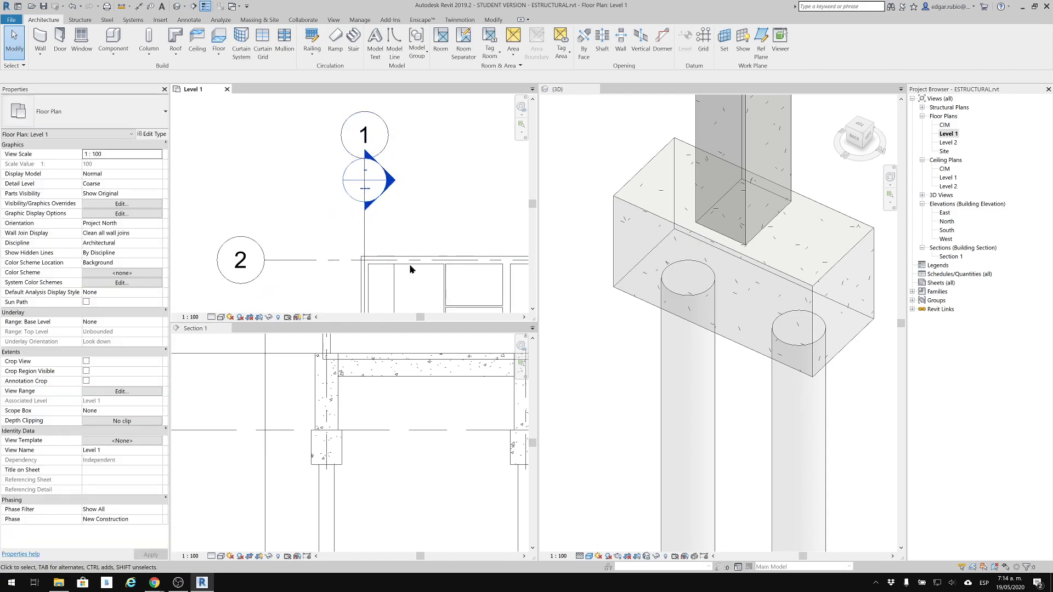
middle_drag(408, 269, 419, 227)
Examine how the column, pile cap and piles connect in Section 1 and in the 3D view.
click(367, 394)
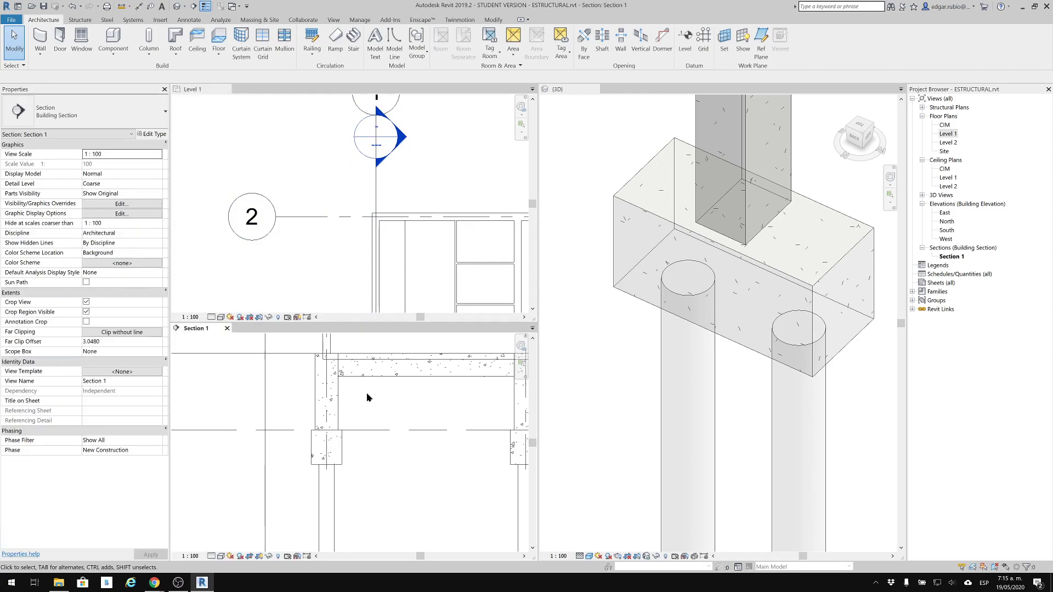
middle_drag(367, 394, 374, 424)
scroll(700, 290, down, 1)
click(743, 351)
middle_drag(777, 310, 747, 390)
middle_drag(708, 322, 747, 399)
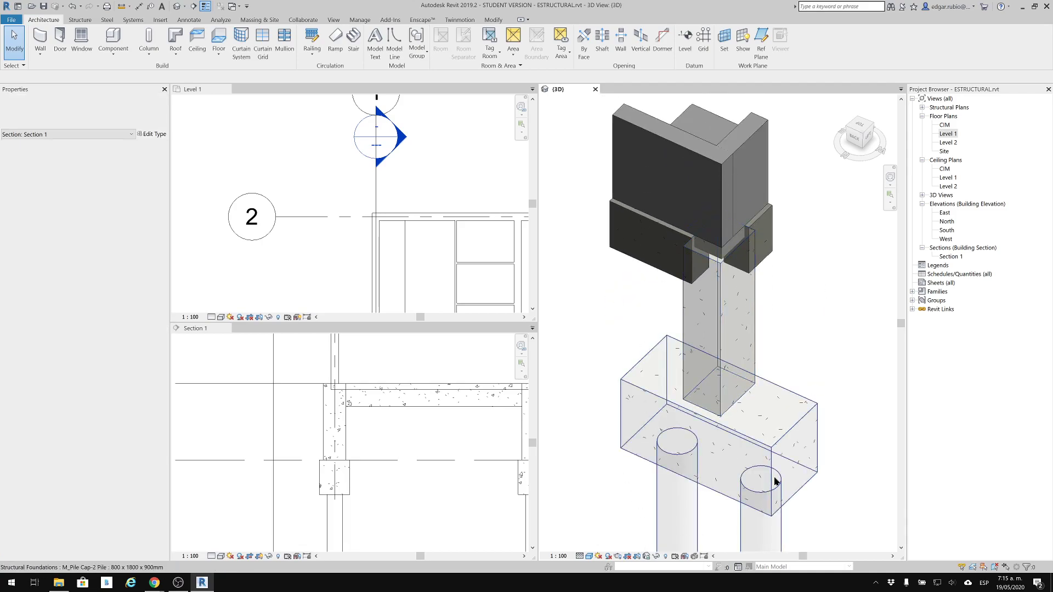
click(267, 258)
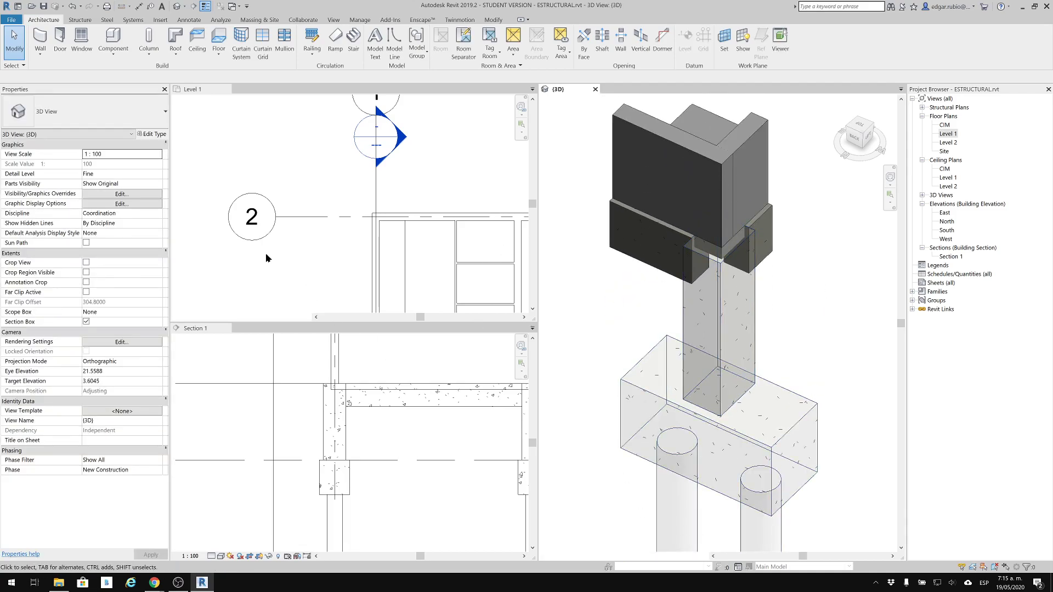
Select the 800 x 1800 x 900mm two-pile cap in Section 1 and start placing rebar, accepting the default rebar shape settings.
click(400, 370)
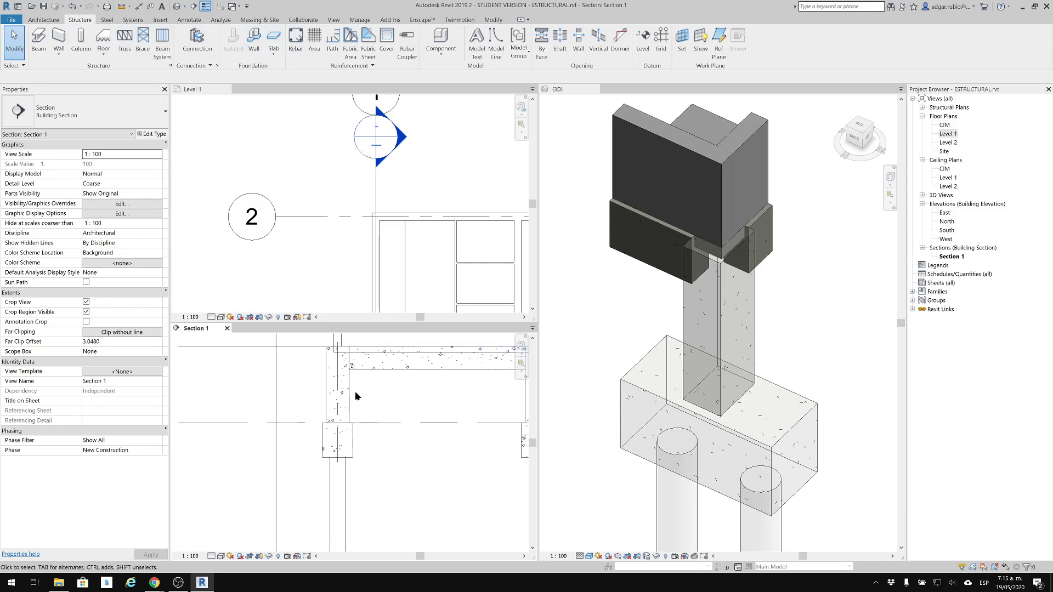
middle_drag(351, 427, 379, 406)
click(355, 413)
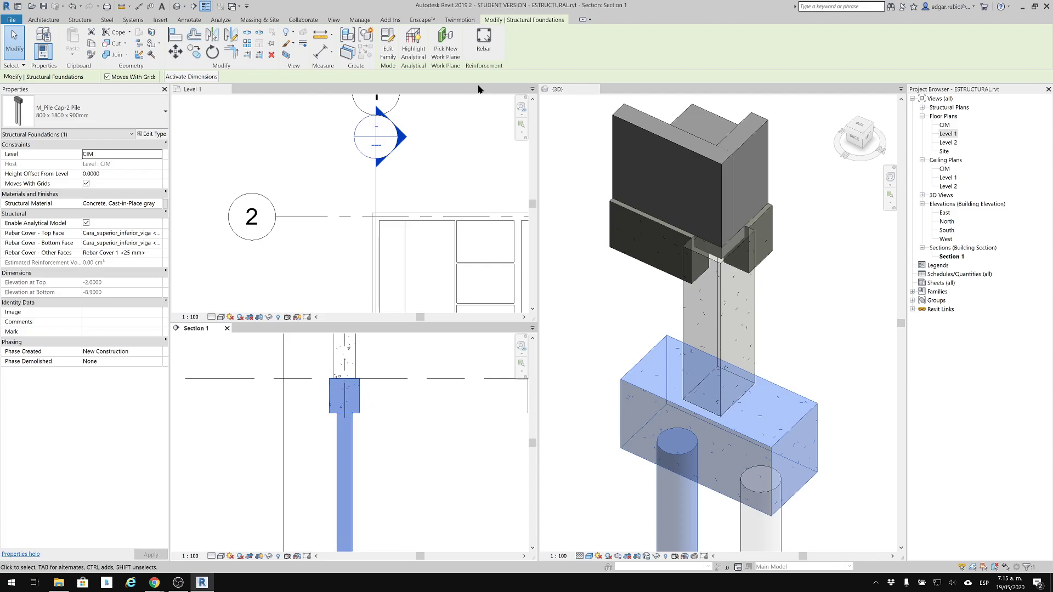
click(482, 48)
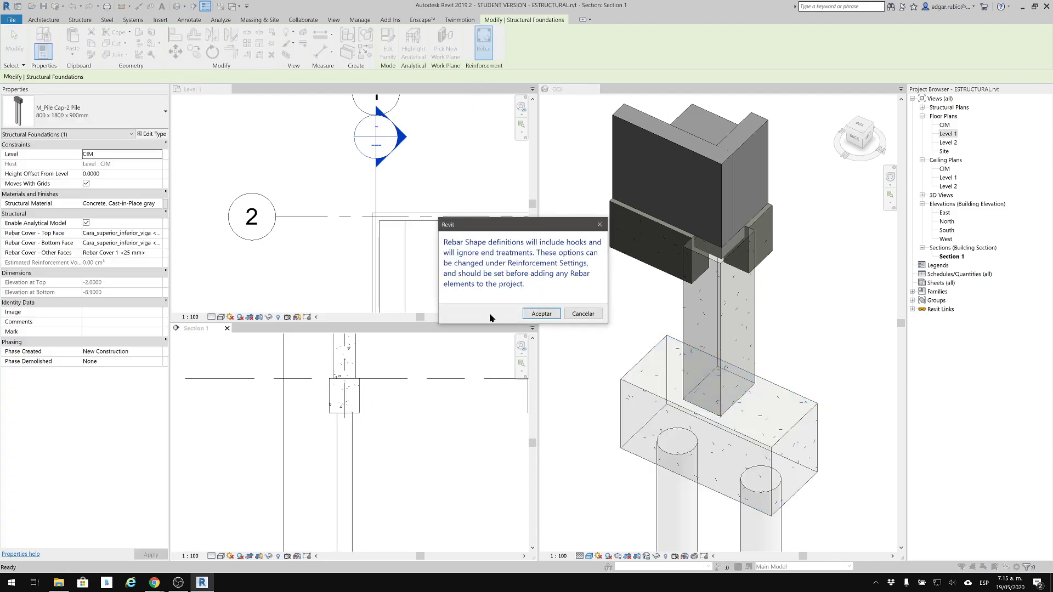
click(541, 313)
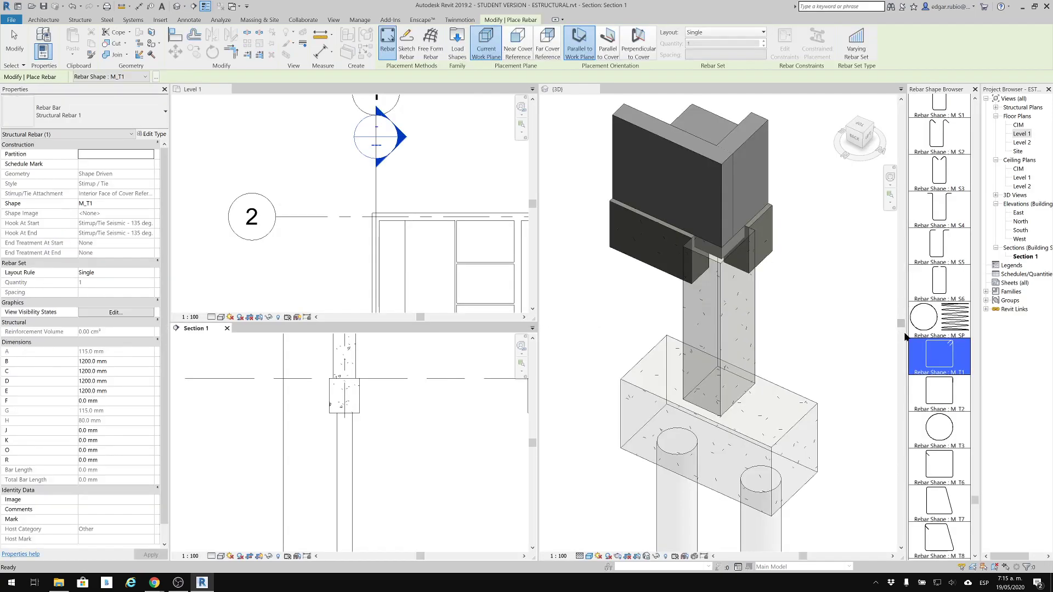
Widen the Rebar Shape Browser to enlarge its previews and bring the M_T1 stirrup shape into view.
drag(907, 334, 844, 333)
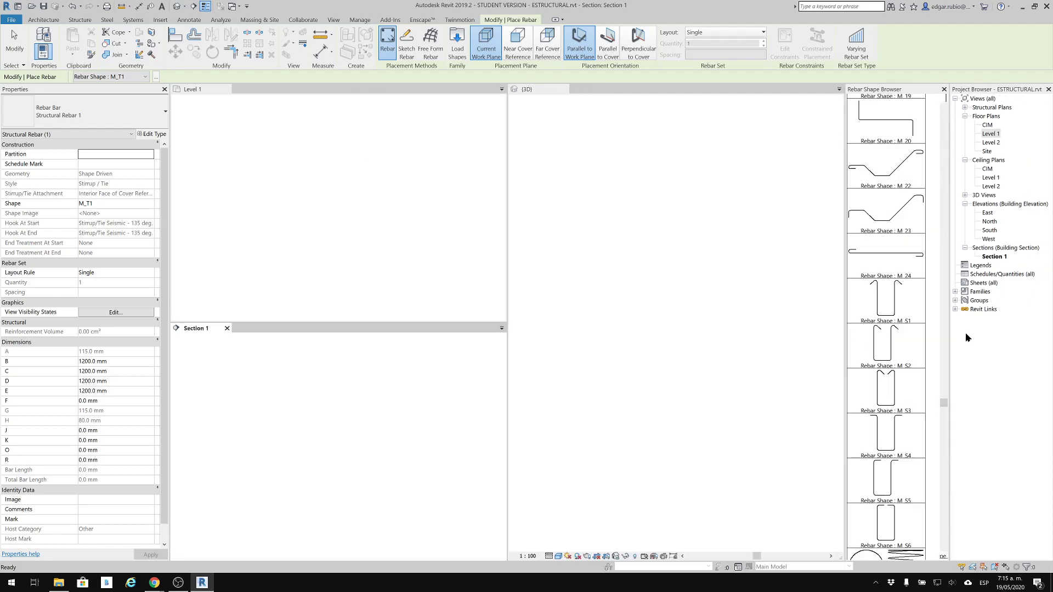
drag(950, 335, 935, 336)
scroll(902, 347, down, 5)
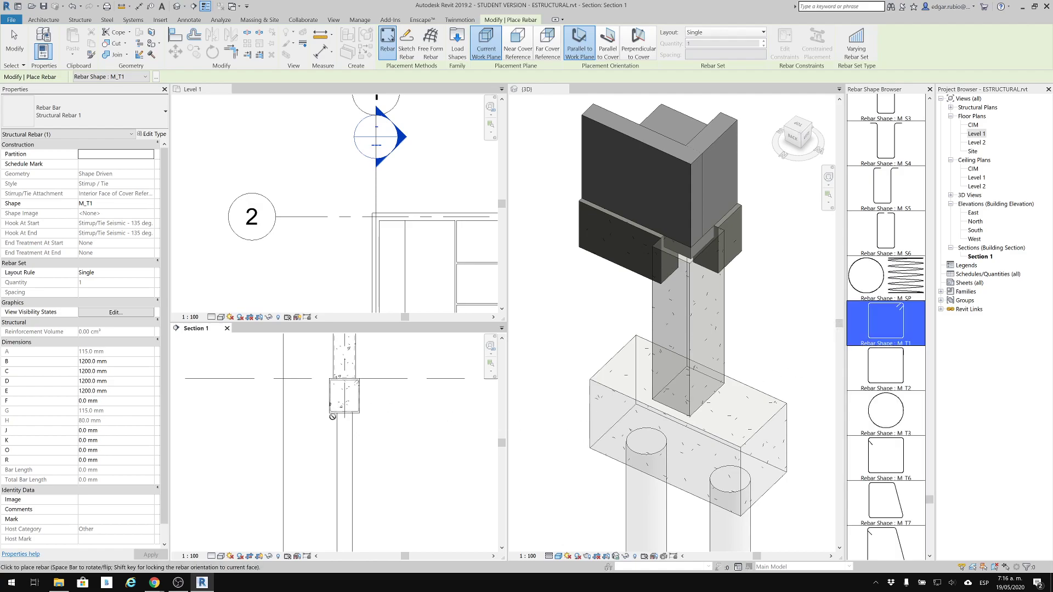
Examine the column, pile cap and pile in Section 1 as possible hosts for the M_T1 stirrup.
middle_drag(384, 411, 388, 477)
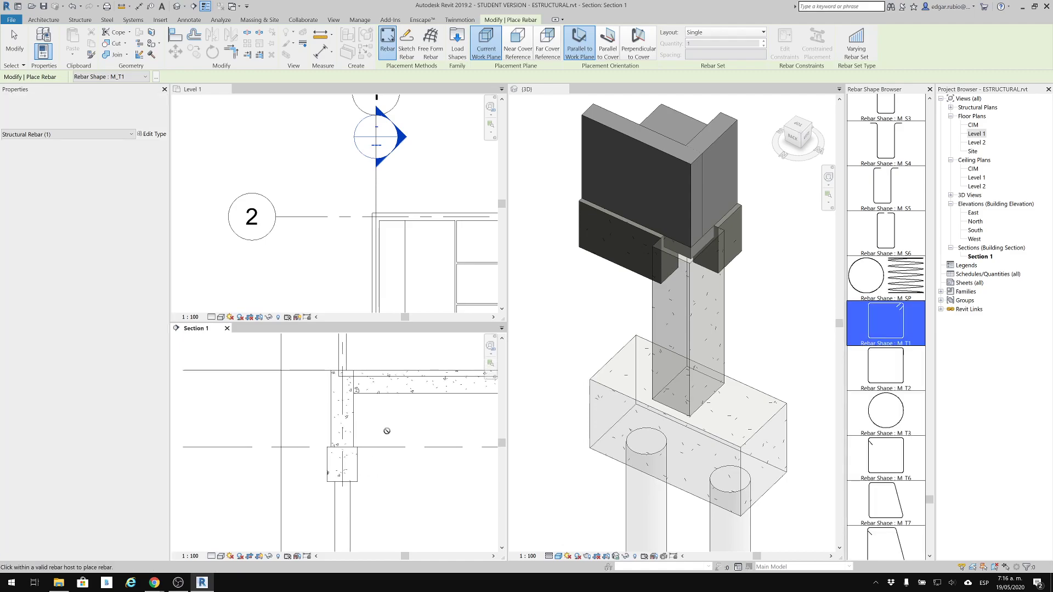
scroll(418, 423, up, 3)
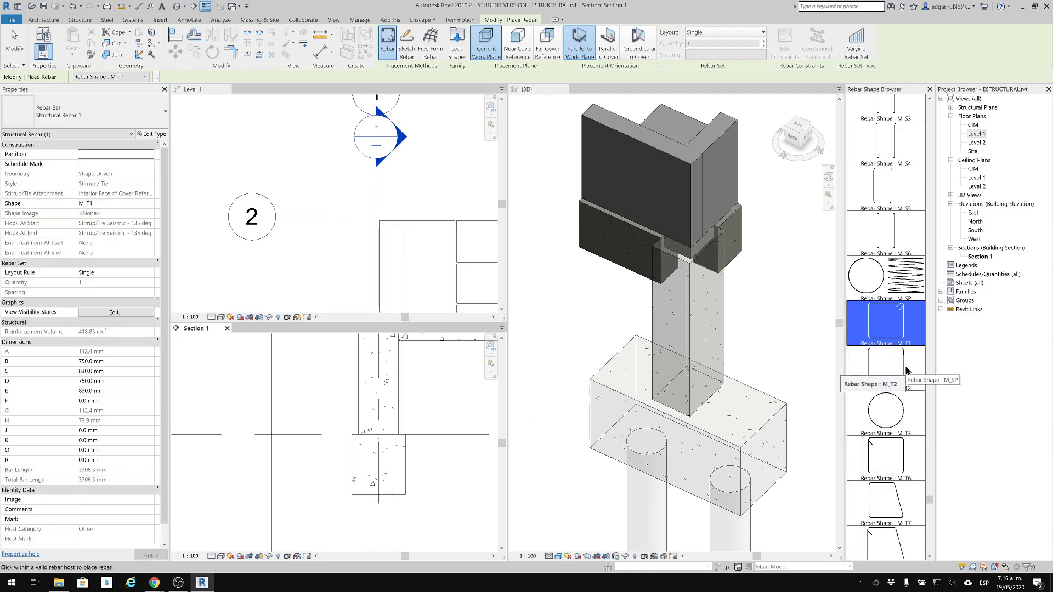
scroll(877, 384, up, 2)
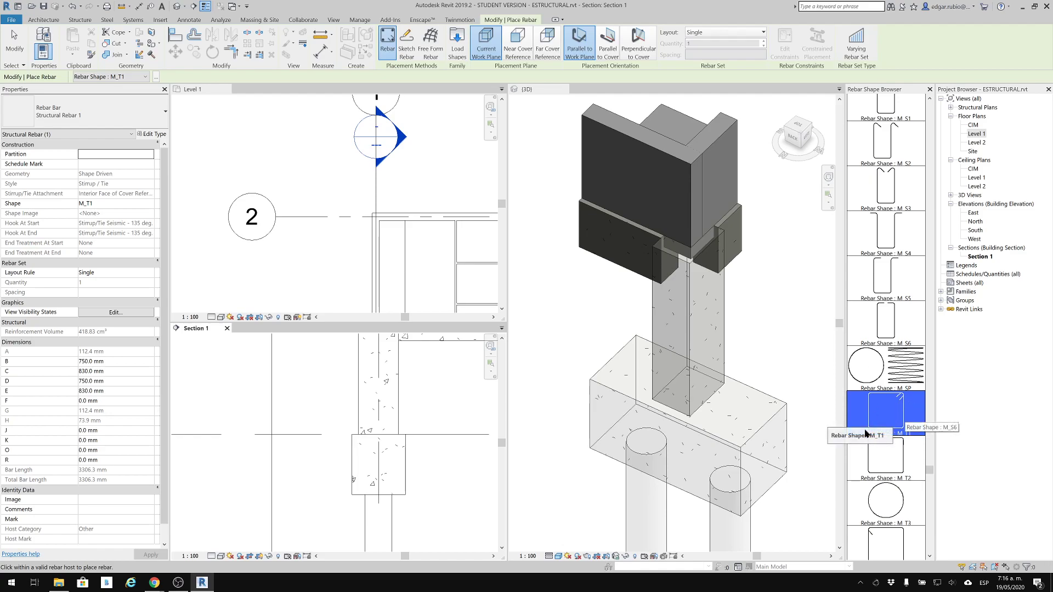
mouse_move(442, 421)
middle_down()
mouse_move(439, 441)
mouse_move(398, 458)
mouse_move(397, 478)
mouse_move(384, 373)
mouse_move(389, 293)
middle_up()
scroll(397, 434, up, 2)
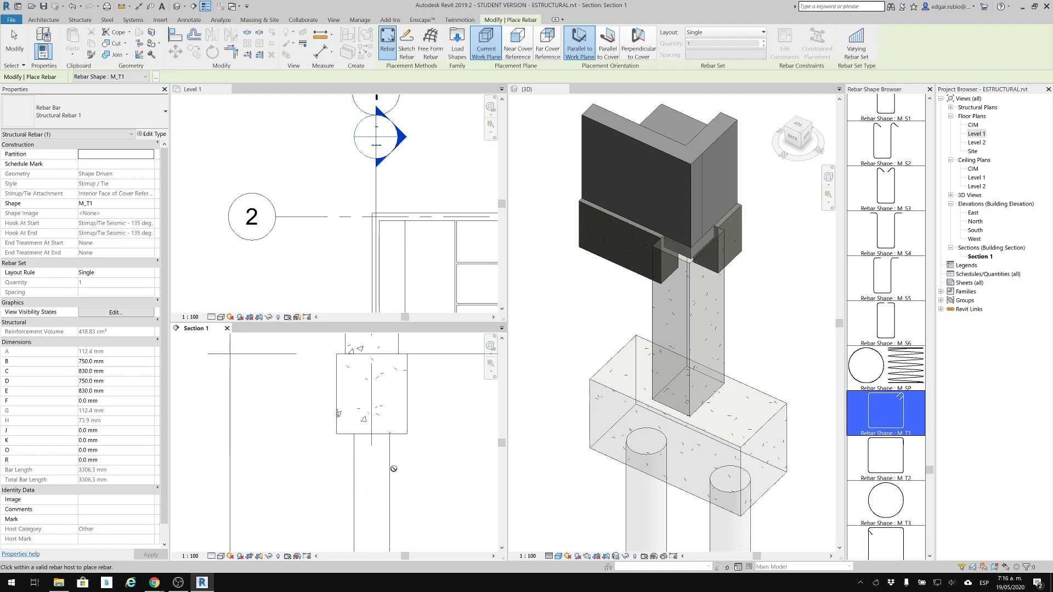
scroll(363, 475, up, 5)
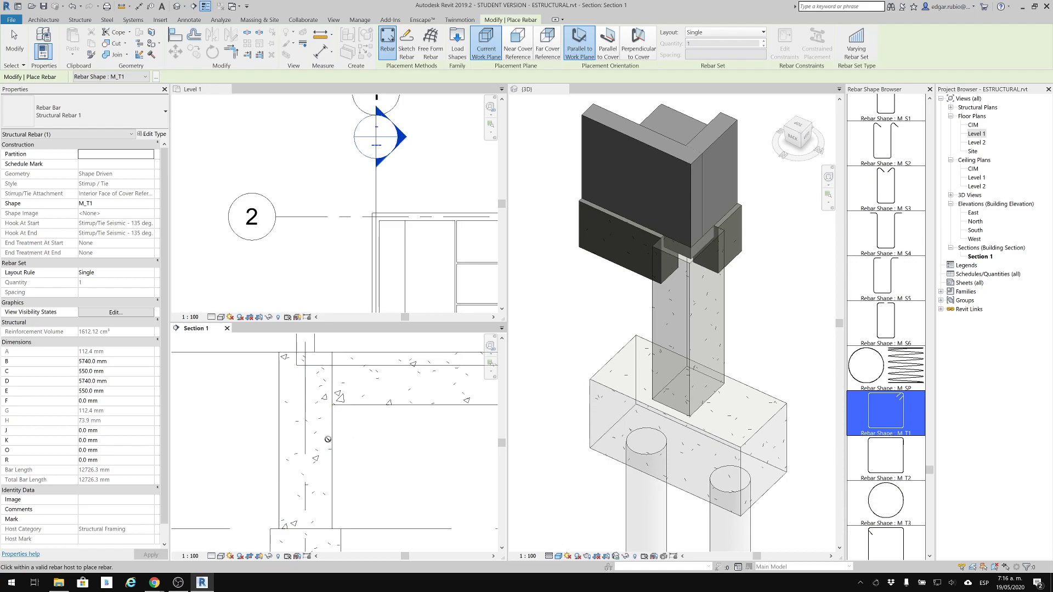
middle_drag(327, 432, 363, 264)
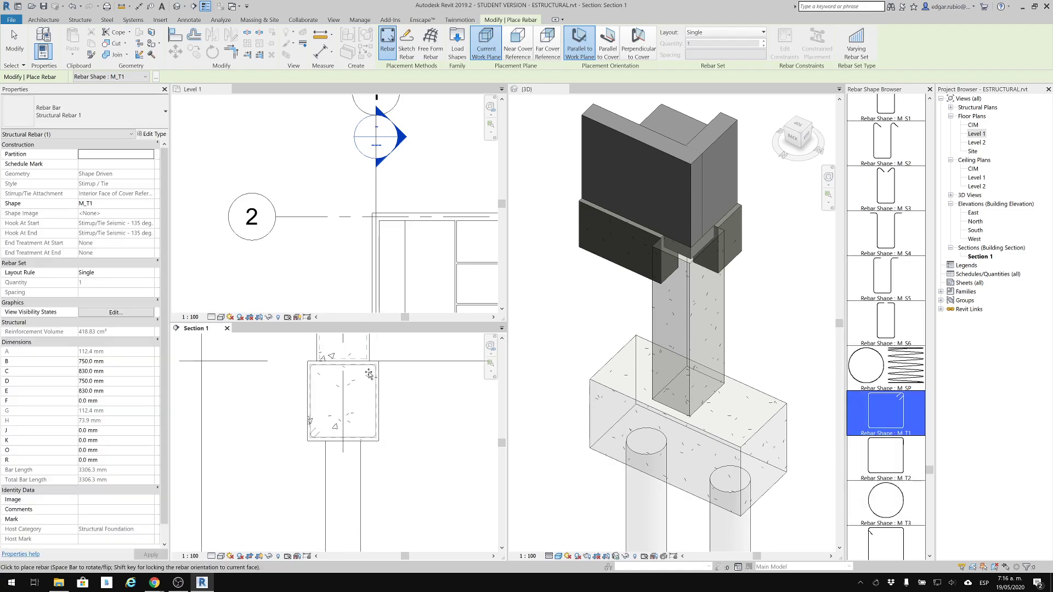
scroll(368, 378, up, 3)
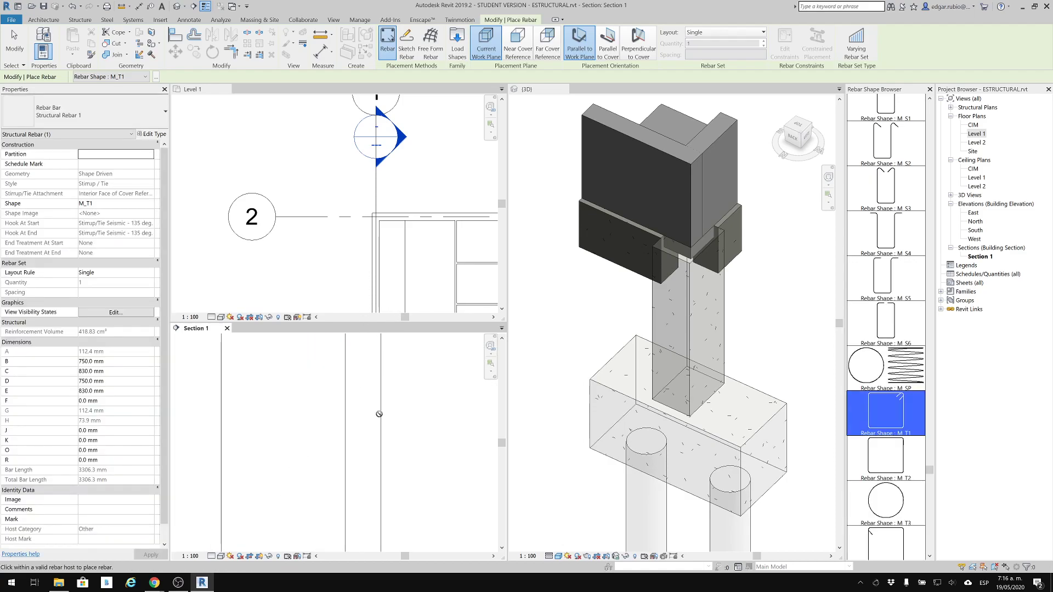
scroll(318, 402, down, 2)
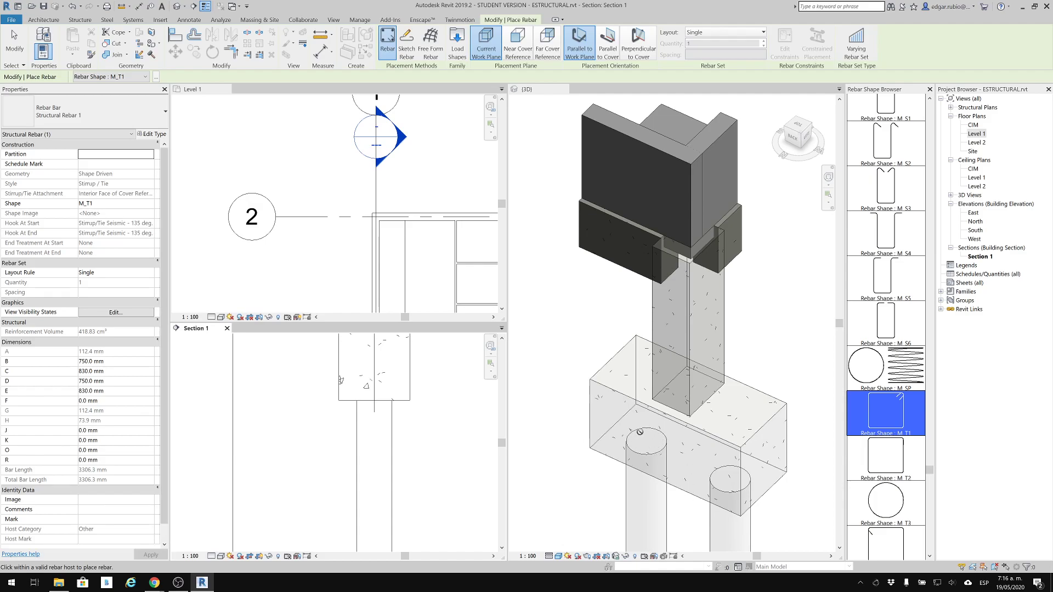
middle_drag(371, 410, 341, 445)
scroll(353, 403, up, 1)
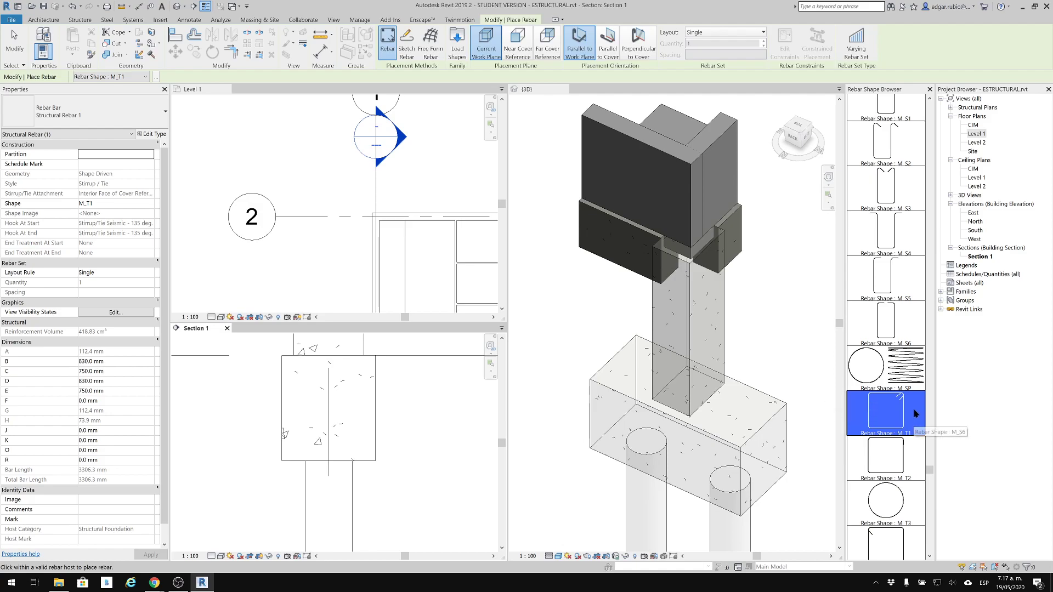
Browse the available rebar shapes and choose the U-shaped M_17 for placement.
scroll(912, 401, up, 1)
scroll(911, 396, up, 8)
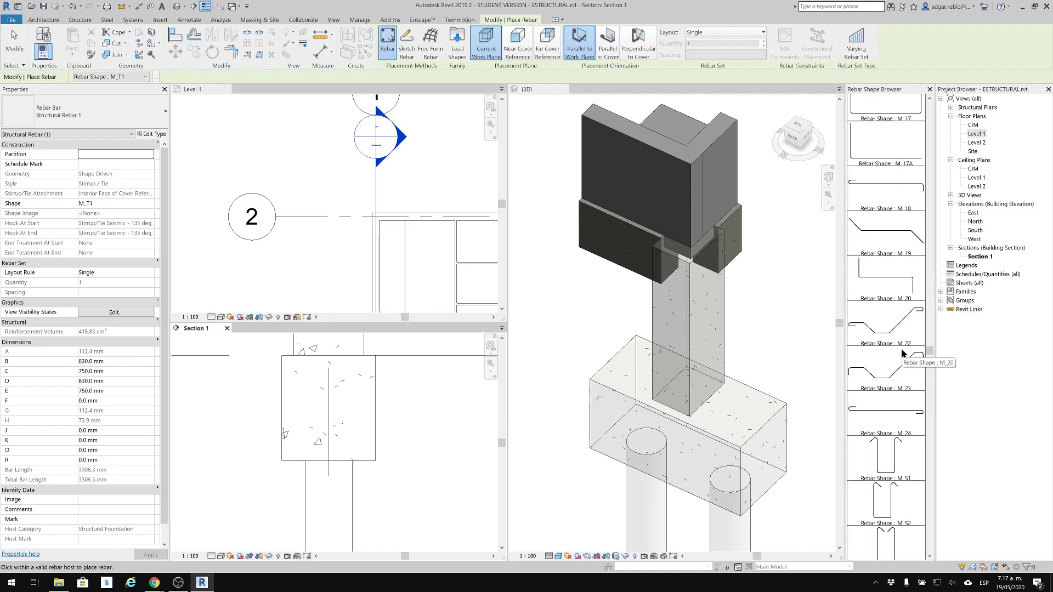
scroll(897, 274, up, 6)
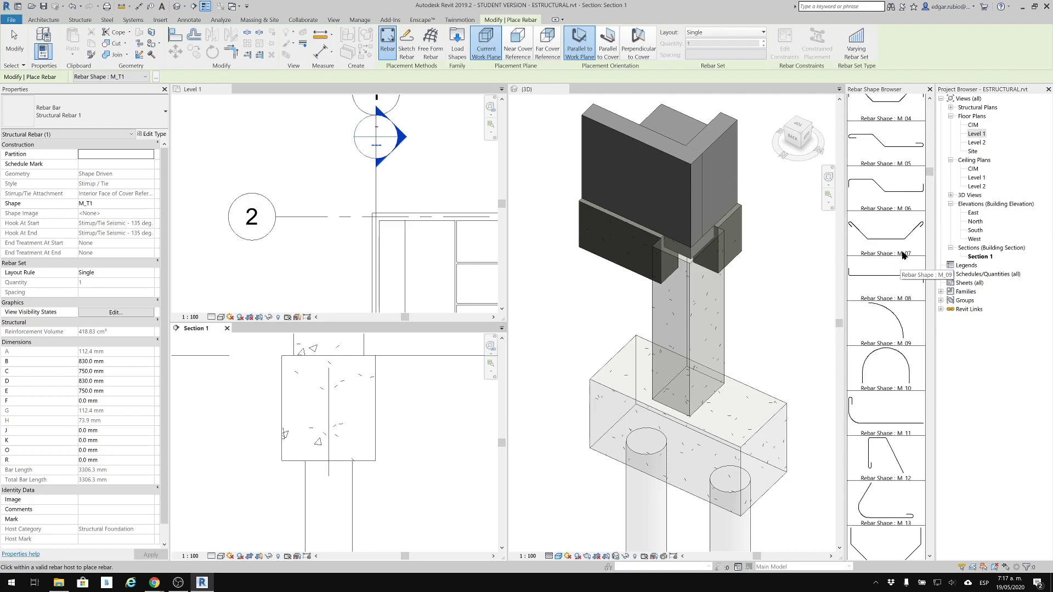
scroll(902, 177, down, 5)
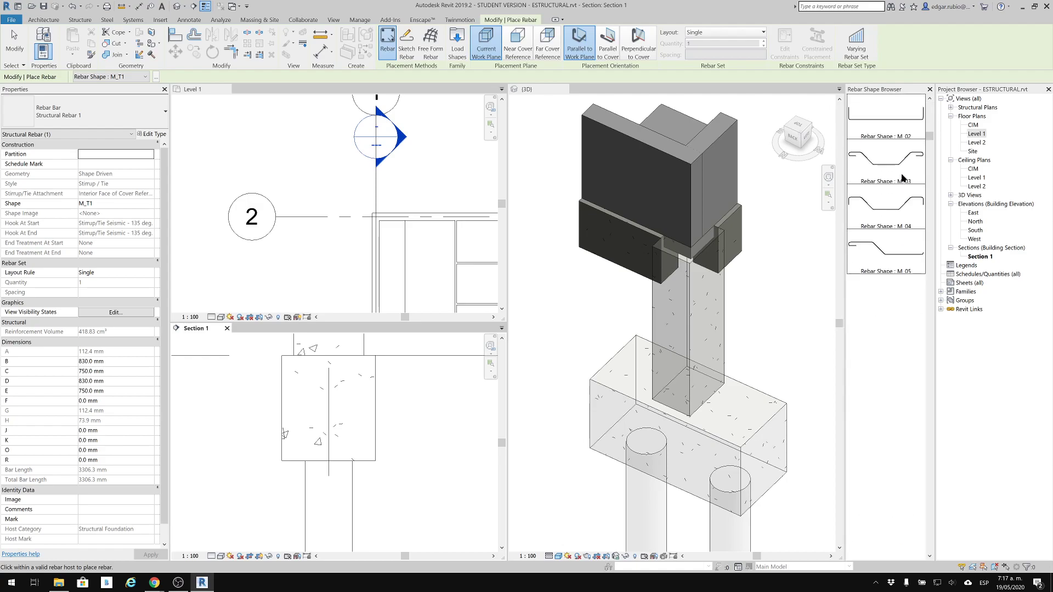
scroll(893, 275, down, 5)
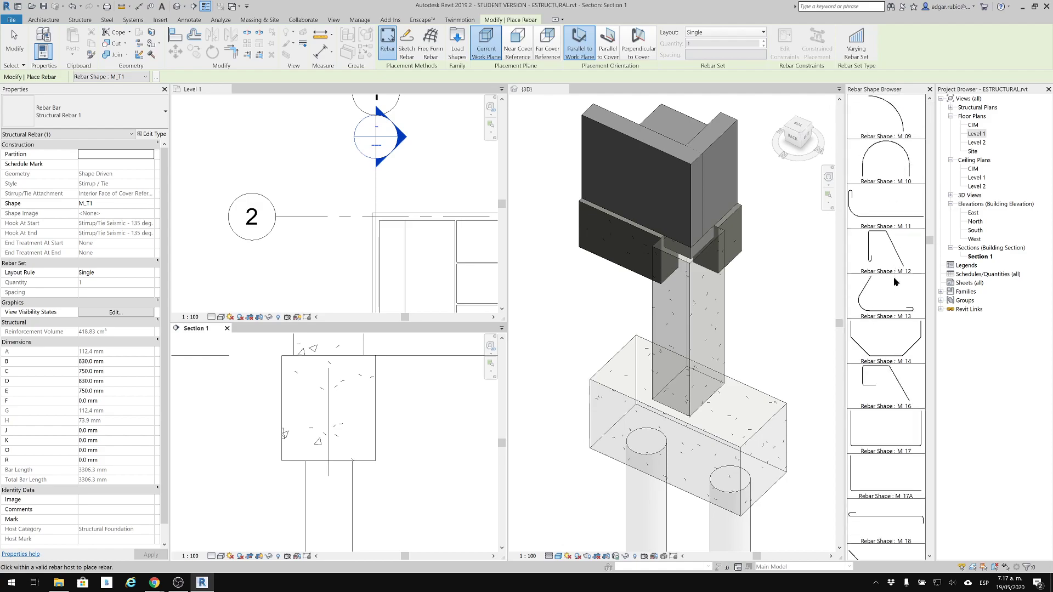
scroll(880, 506, down, 6)
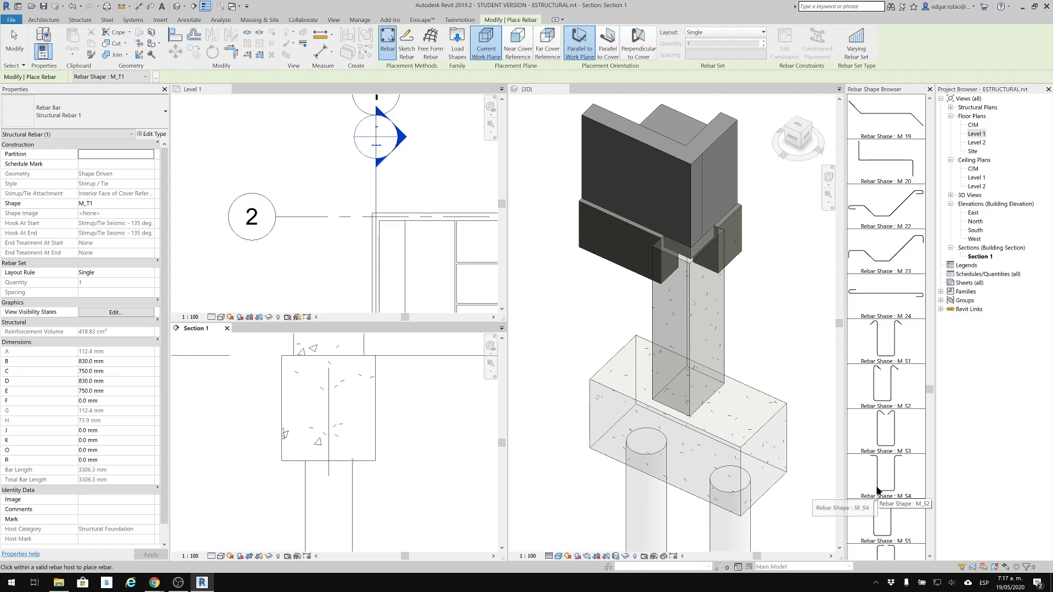
scroll(878, 499, down, 1)
scroll(887, 383, up, 4)
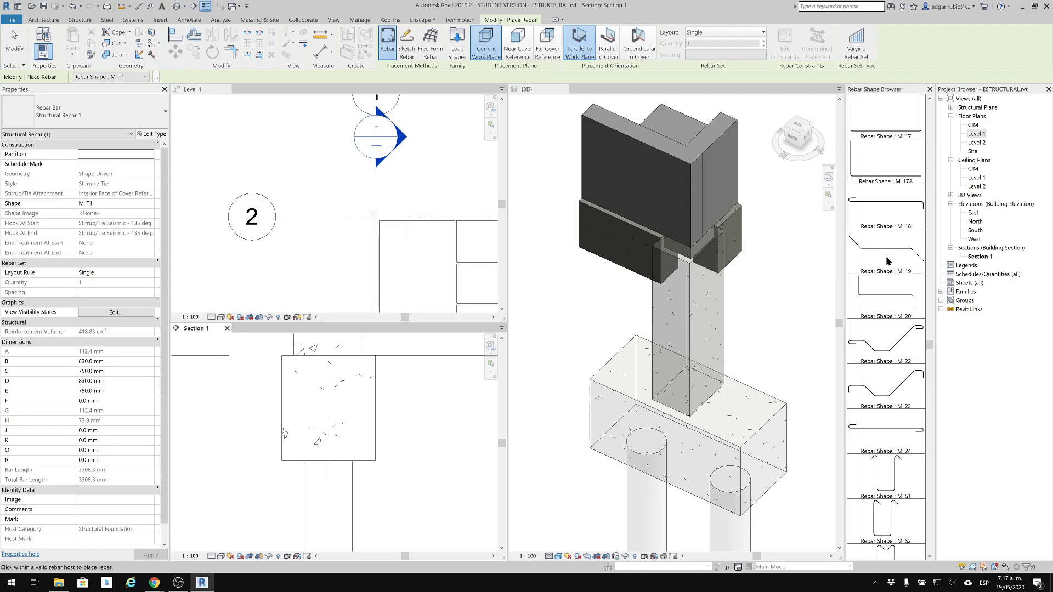
click(893, 151)
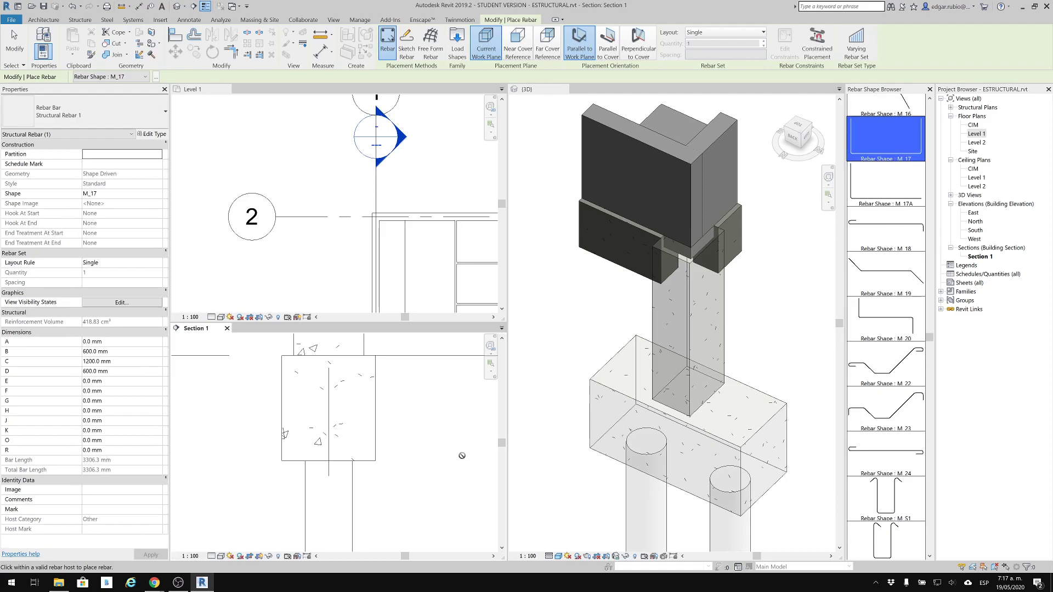
Place M_17 bars opening upward in the pile cap in Section 1, using a Maximum Spacing layout at 120 mm.
scroll(380, 438, up, 2)
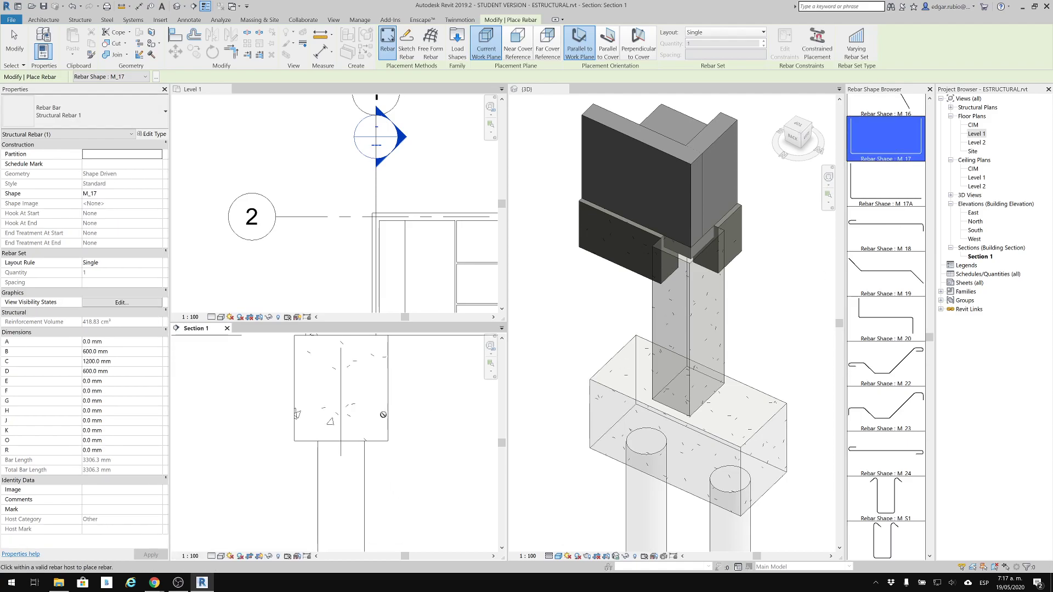
middle_drag(388, 450, 386, 490)
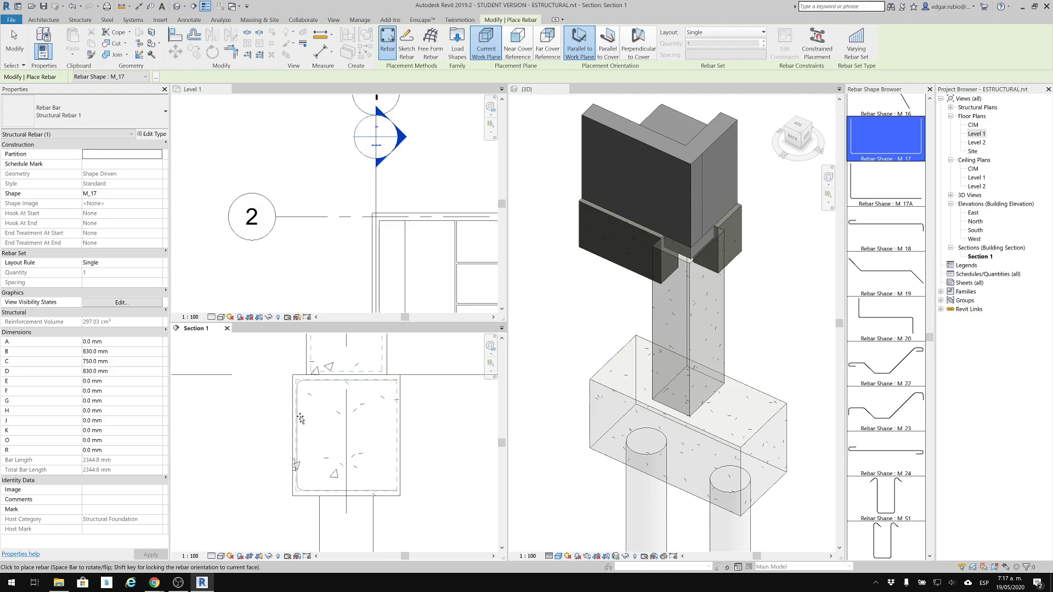
key(space)
scroll(316, 484, up, 1)
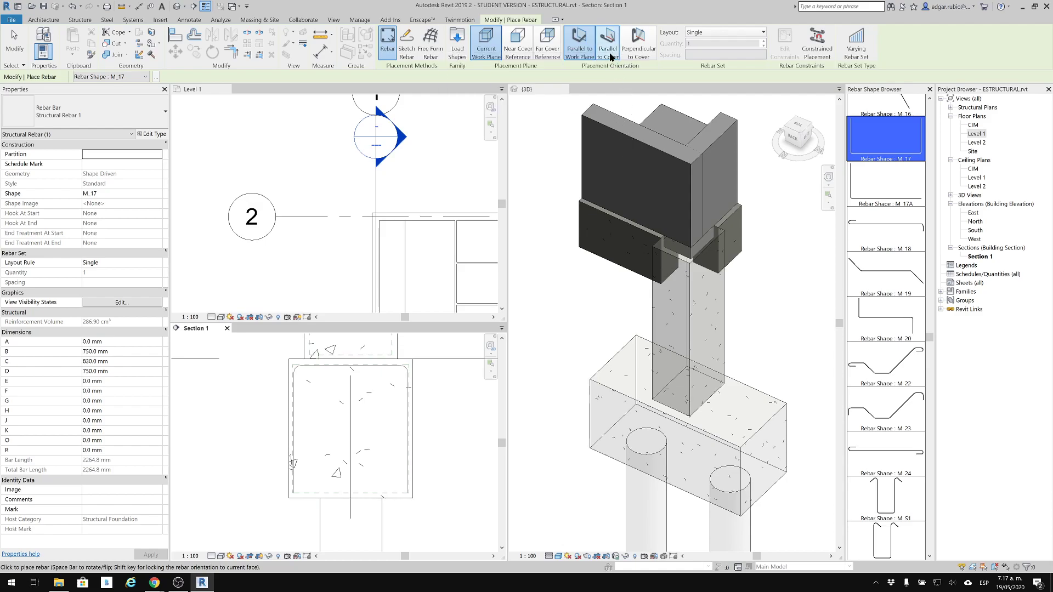
click(746, 34)
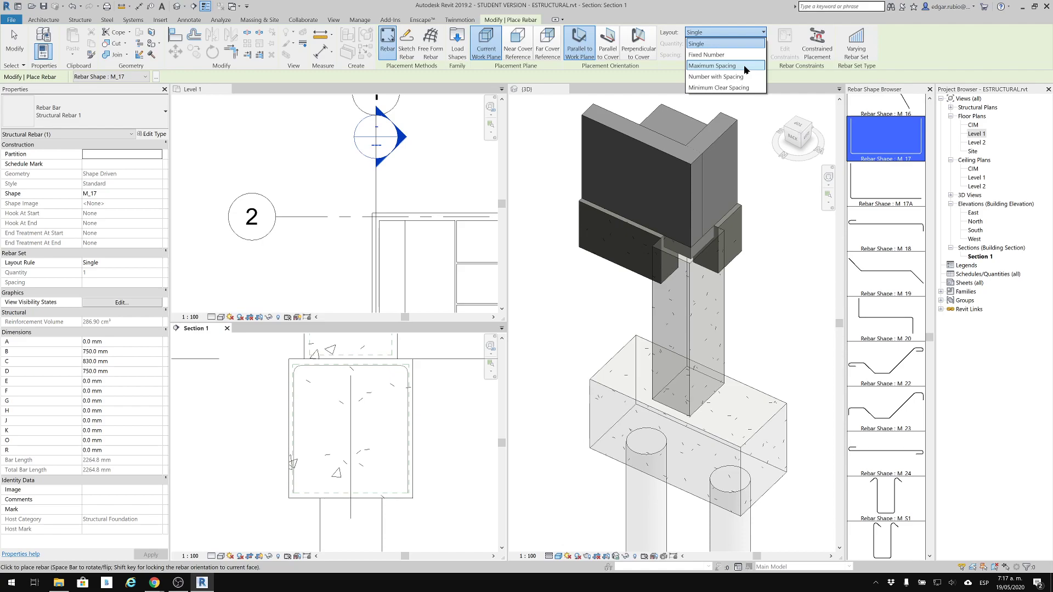
click(746, 67)
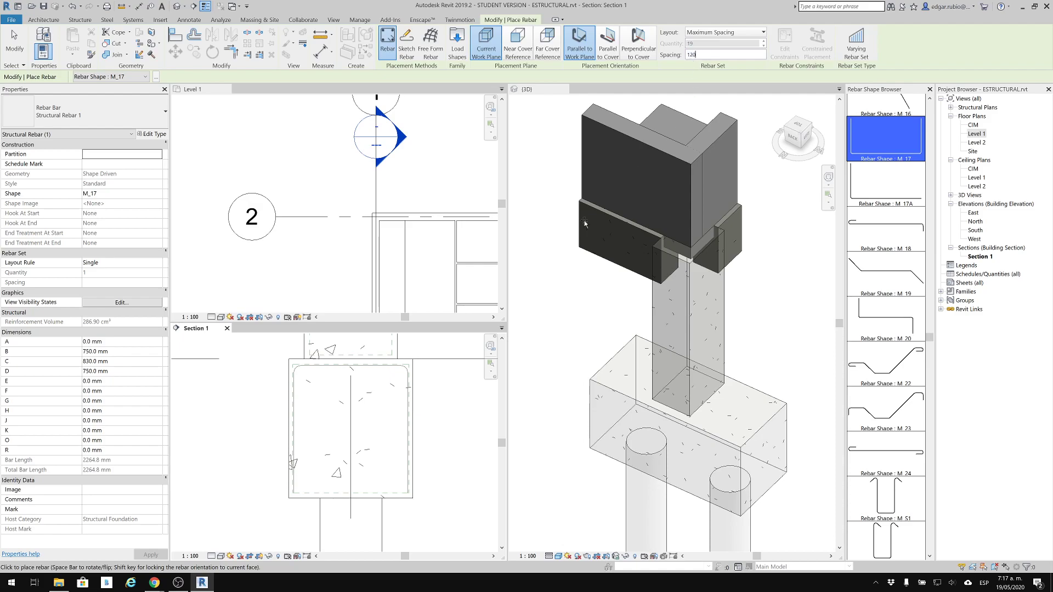
middle_drag(440, 422, 448, 405)
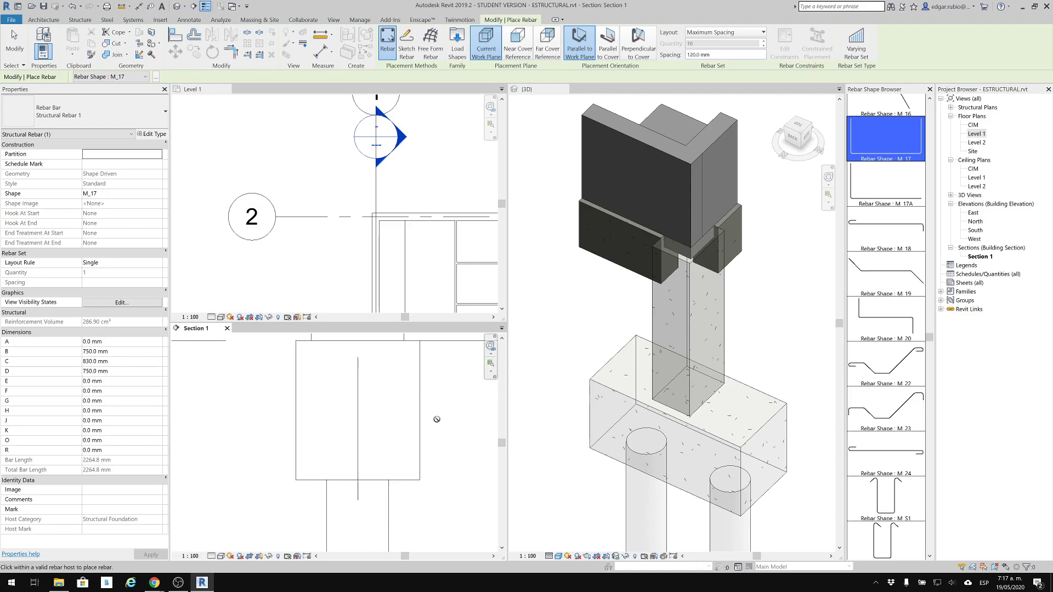
click(393, 470)
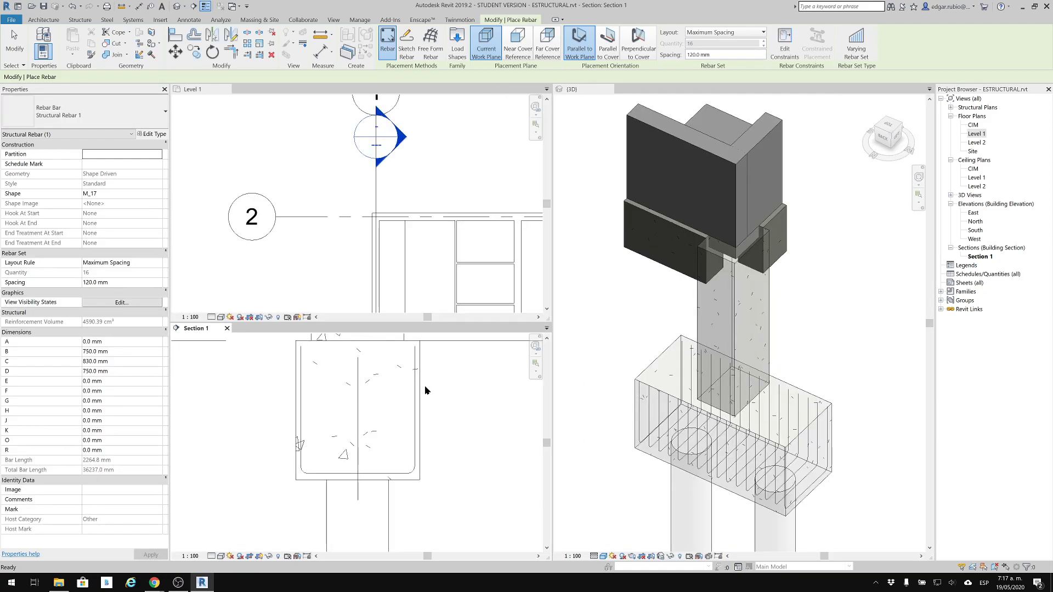
key(Escape)
key(Escape)
Try shortening the right leg of the M_17 bar set in Section 1 to about 395 mm.
click(414, 354)
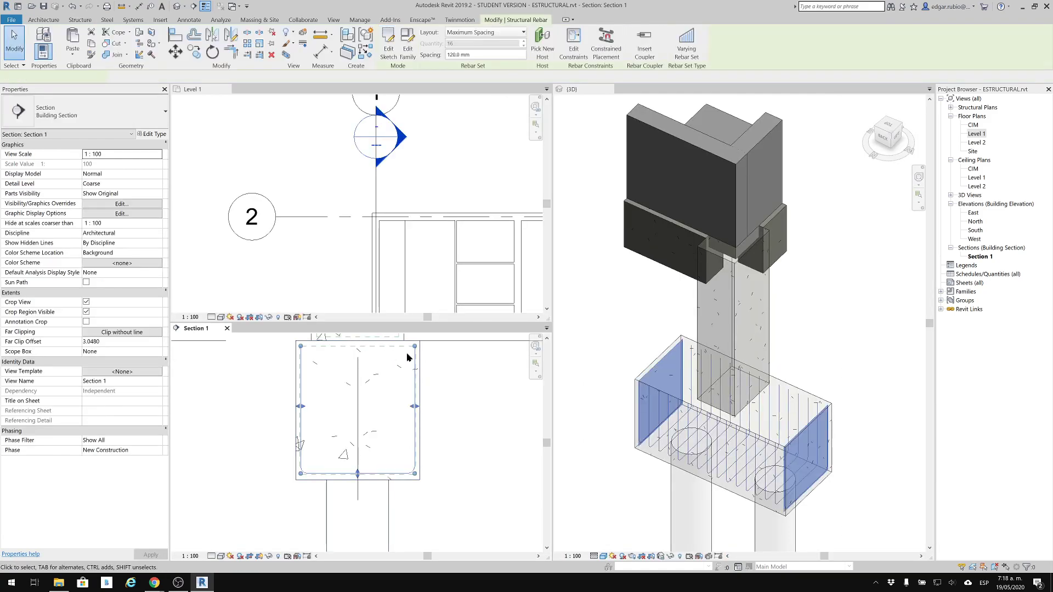
drag(416, 349, 416, 413)
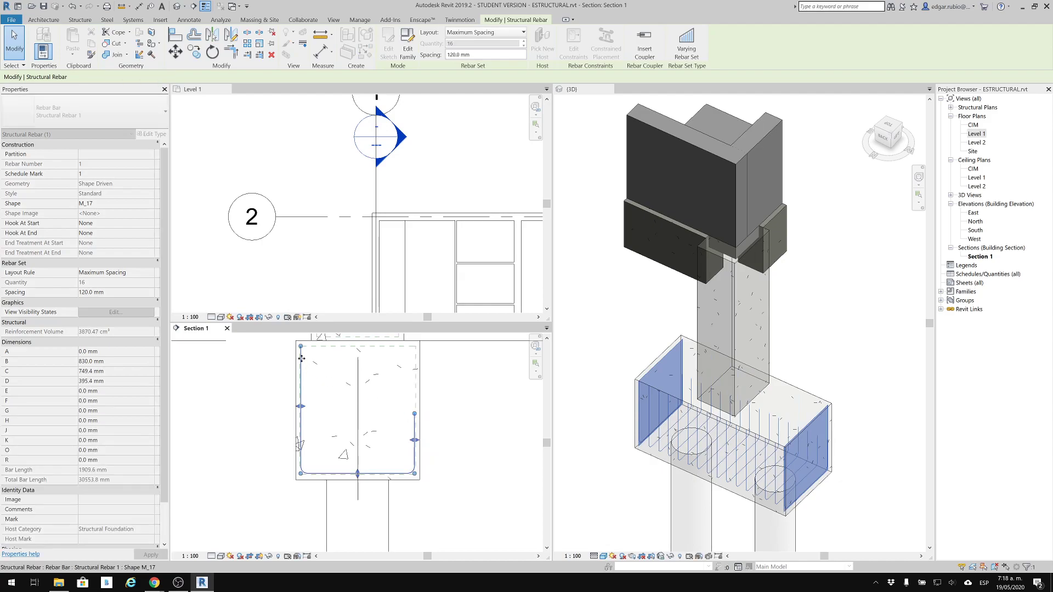
click(252, 428)
Draw a horizontal reference plane across the pile cap in Section 1, near the shortened leg's upper end.
middle_drag(258, 422, 267, 421)
key(r)
key(p)
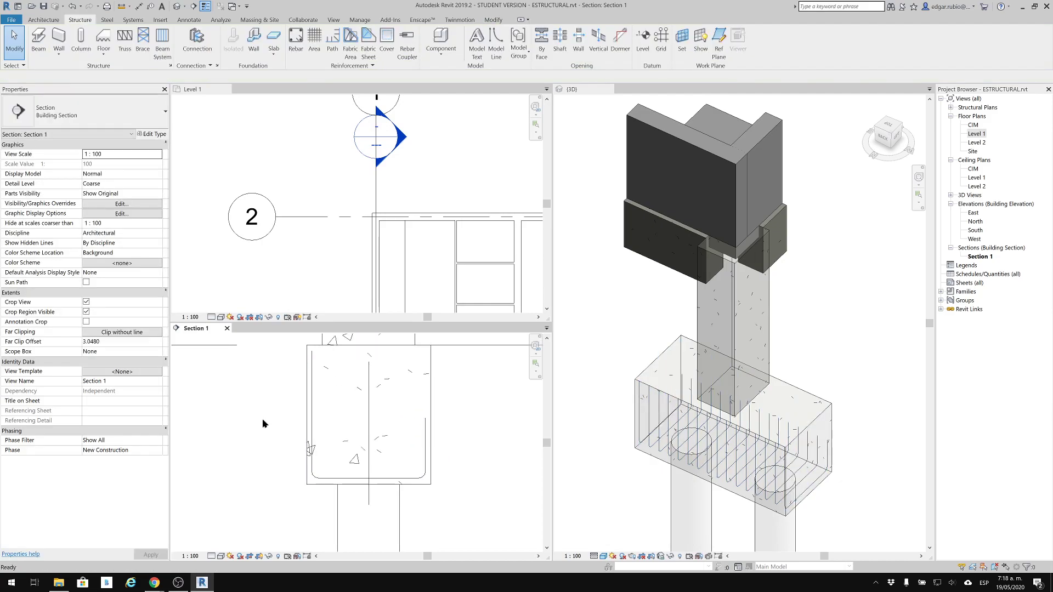
click(473, 426)
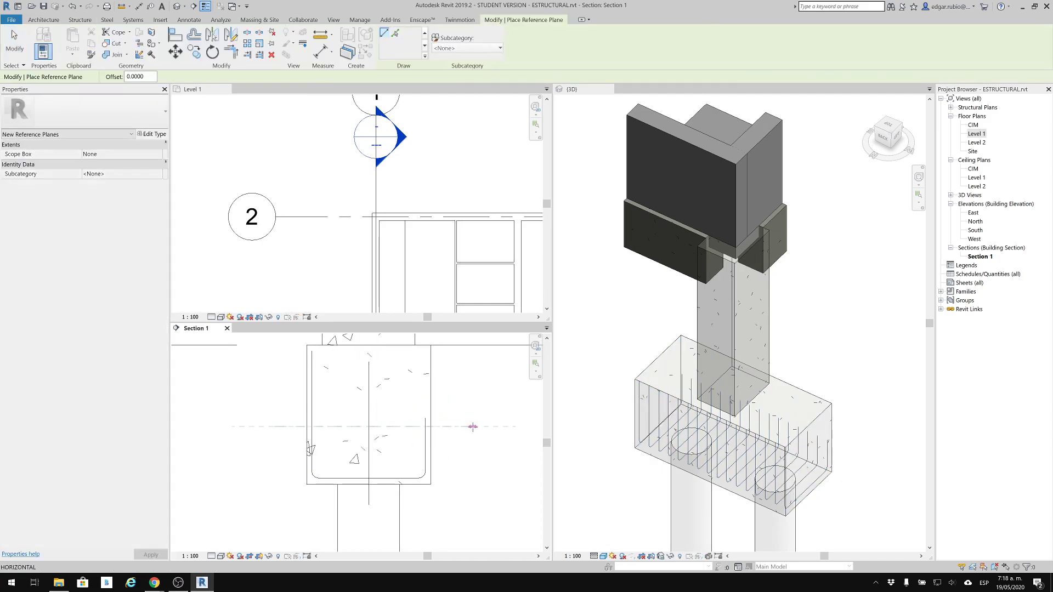
key(Escape)
key(Escape)
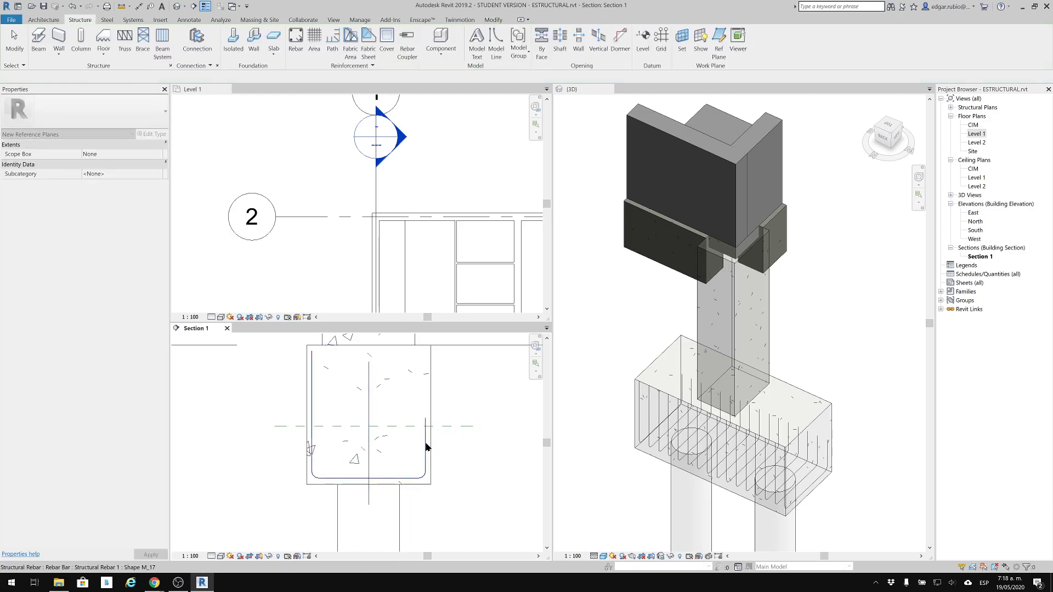
Try editing the M_17 bar set's constraints, then undo the reference plane and the leg shortening.
click(425, 454)
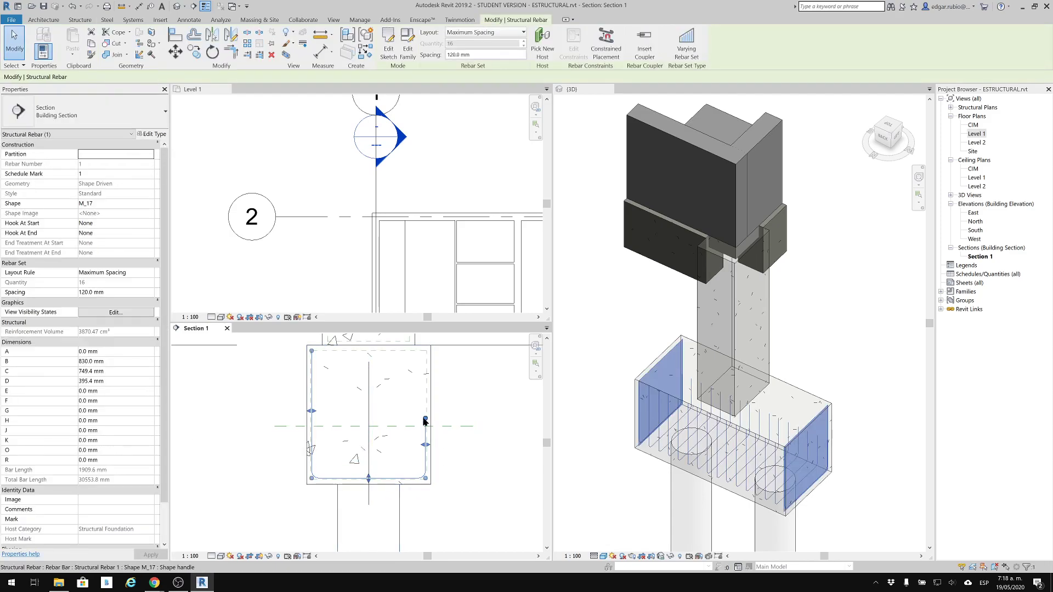
click(584, 60)
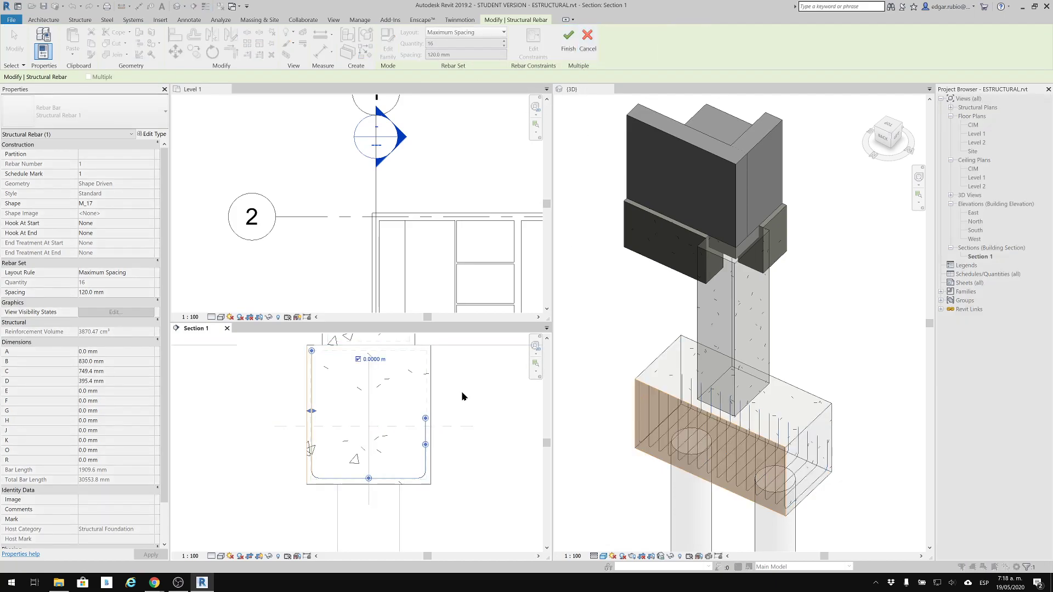
middle_drag(465, 391, 462, 407)
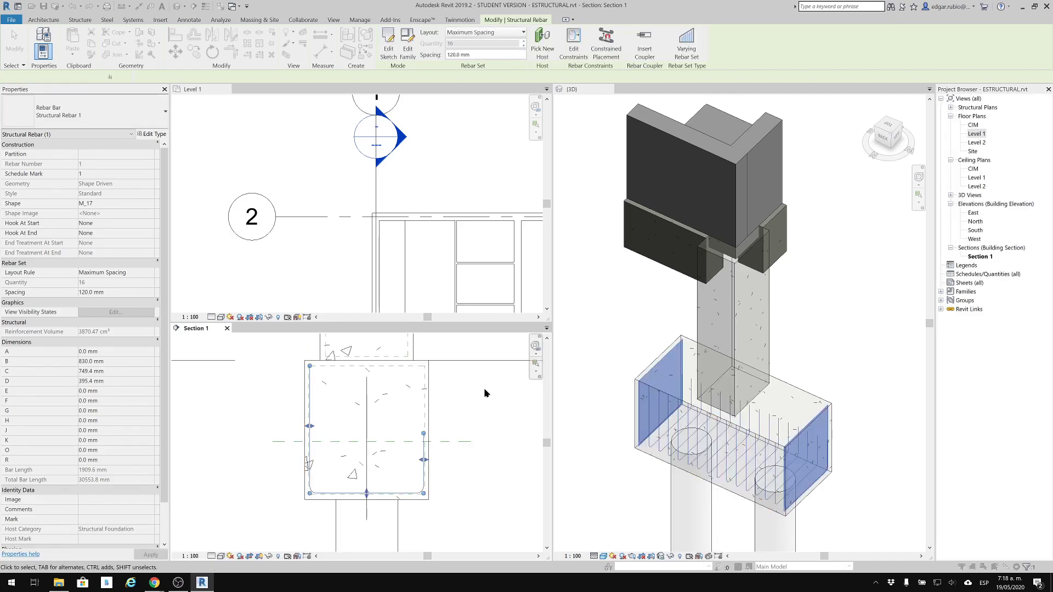
click(484, 392)
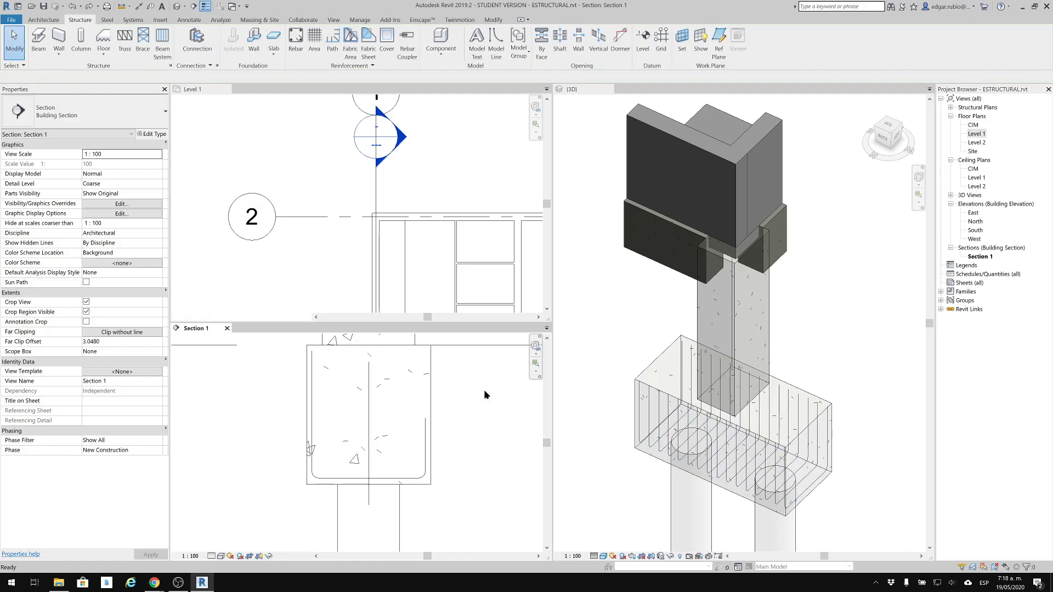
middle_drag(485, 392, 473, 387)
click(7, 585)
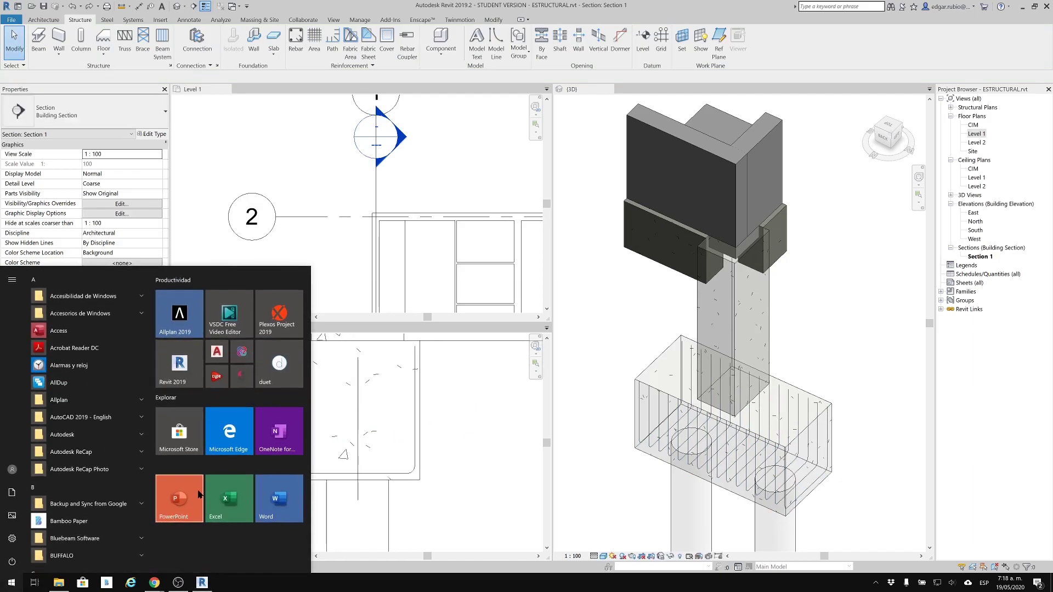
click(244, 379)
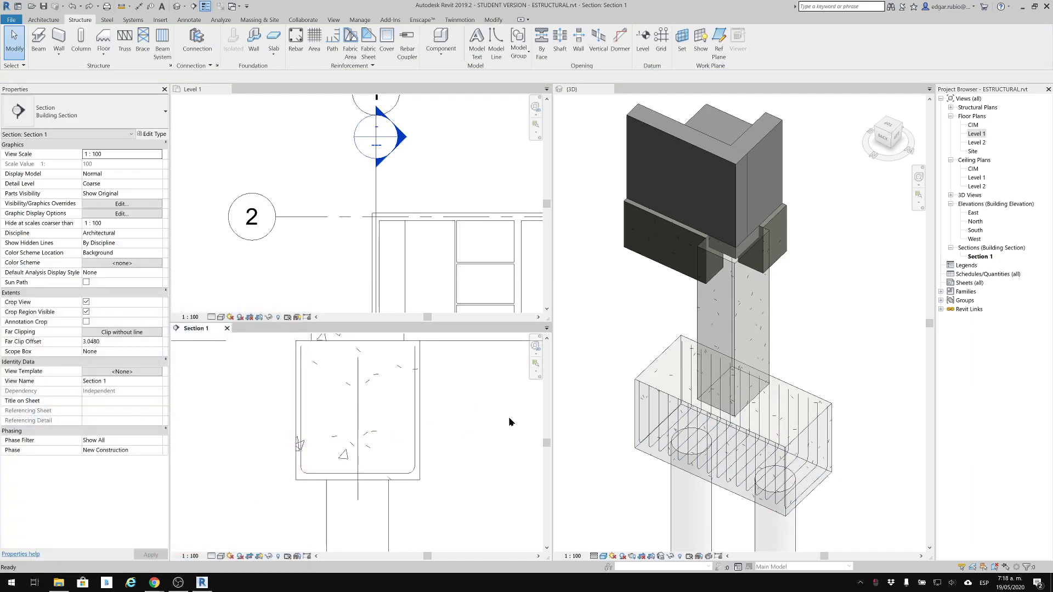
click(590, 335)
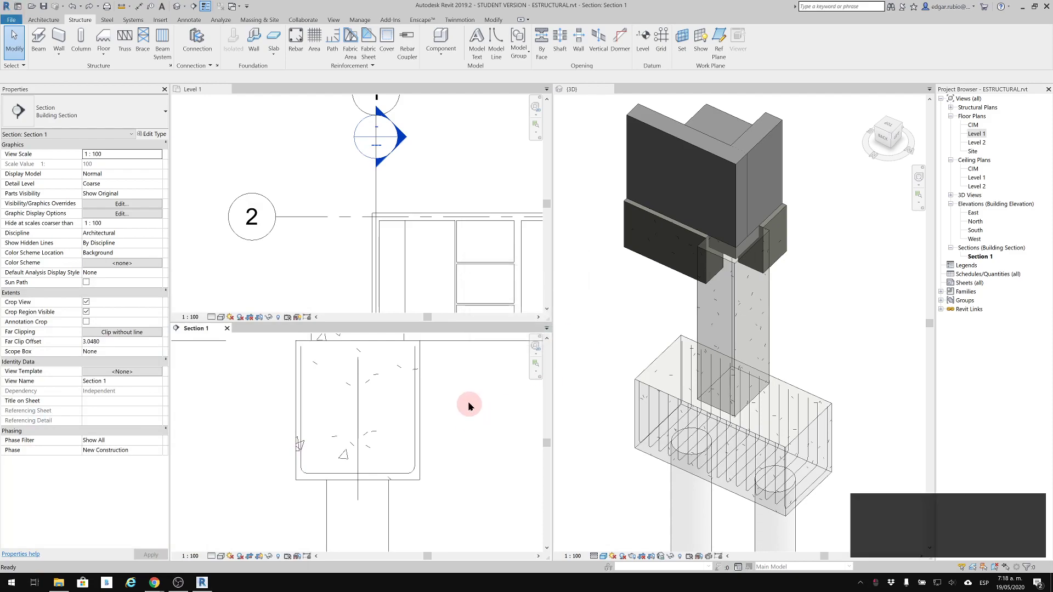
Edit the M_17 bar set's constraints and set the right leg's end offset from the pile cap's top face to -0.5 m.
click(417, 423)
click(573, 49)
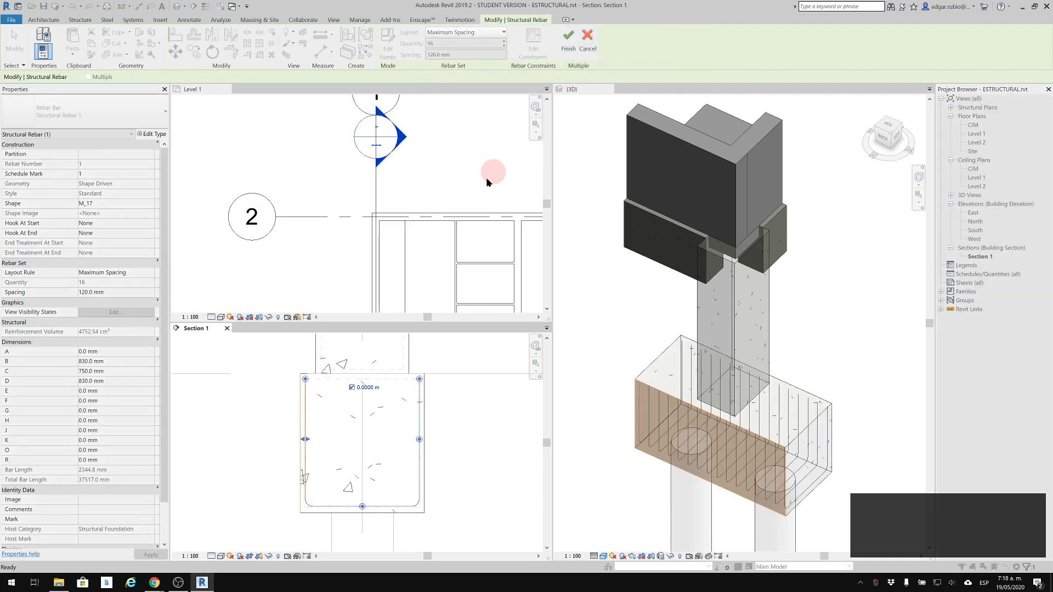
click(420, 383)
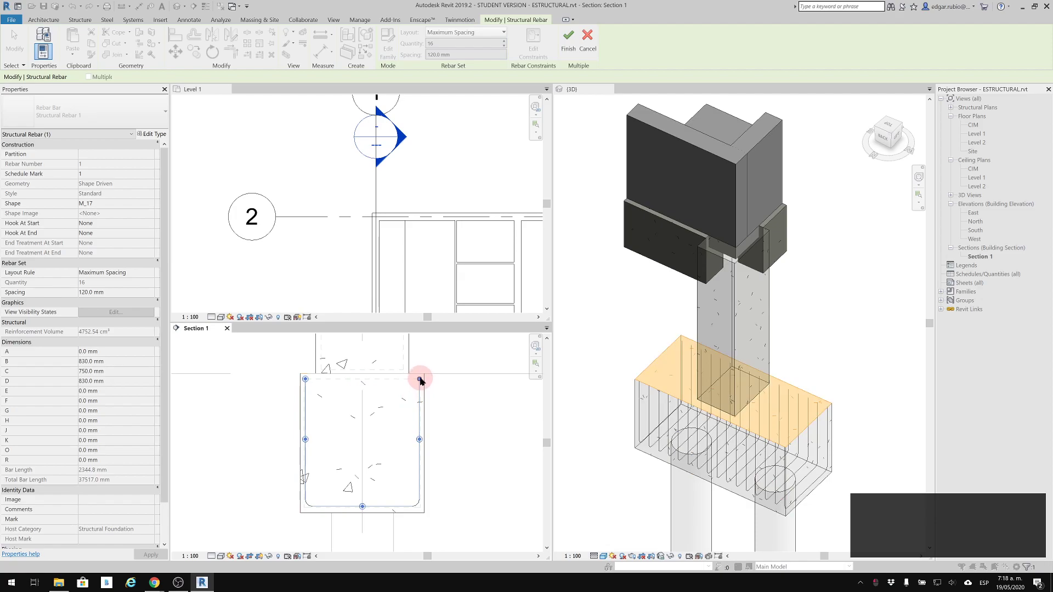
drag(420, 379, 420, 436)
click(482, 383)
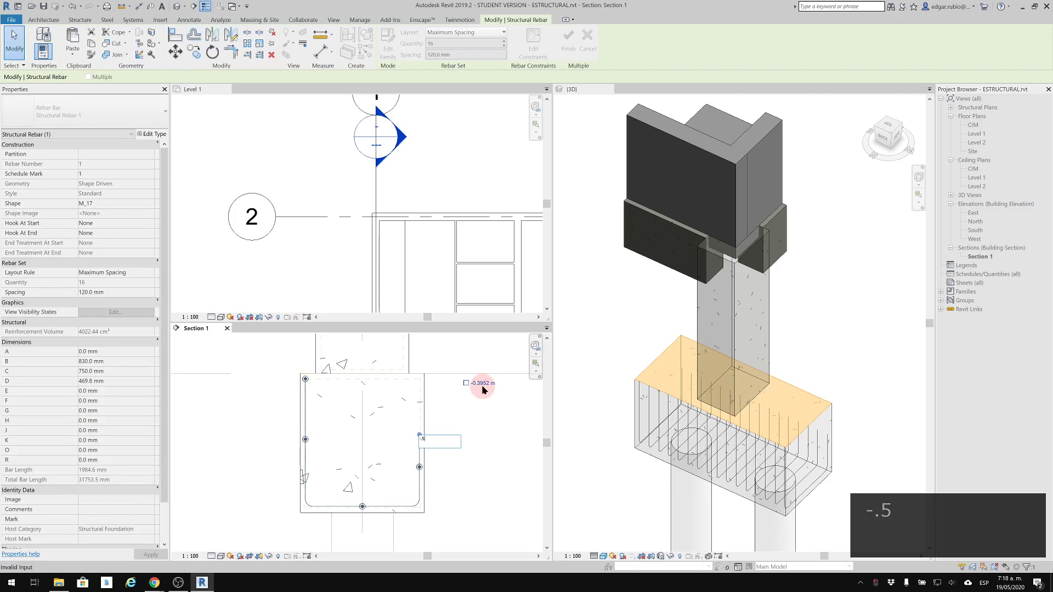
text(-.5)
key(Return)
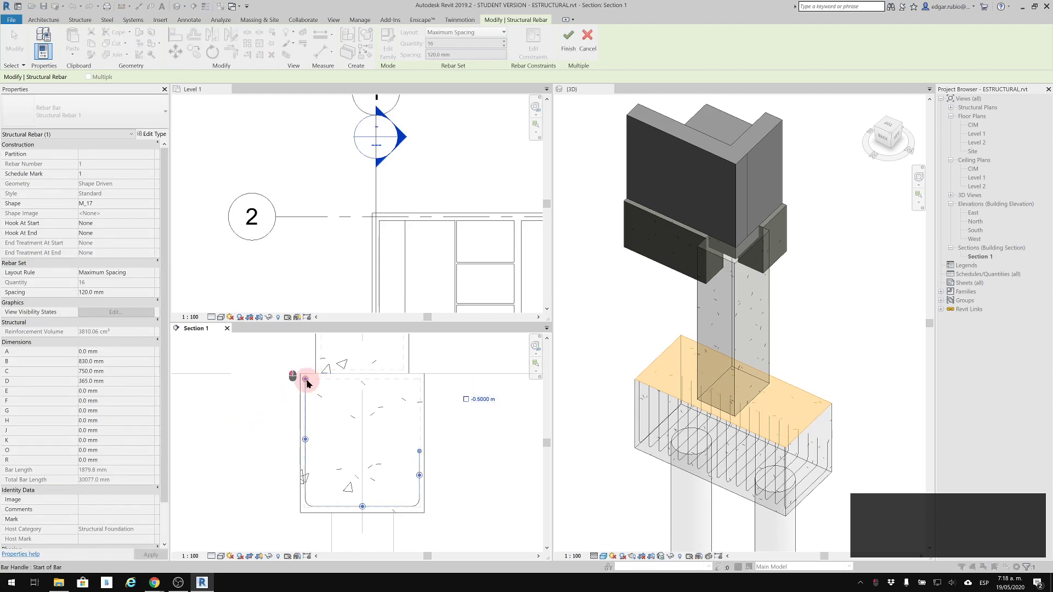
Lower the left leg's end of the M_17 bars and set its constraint offset to -0.5 m.
drag(306, 380, 305, 443)
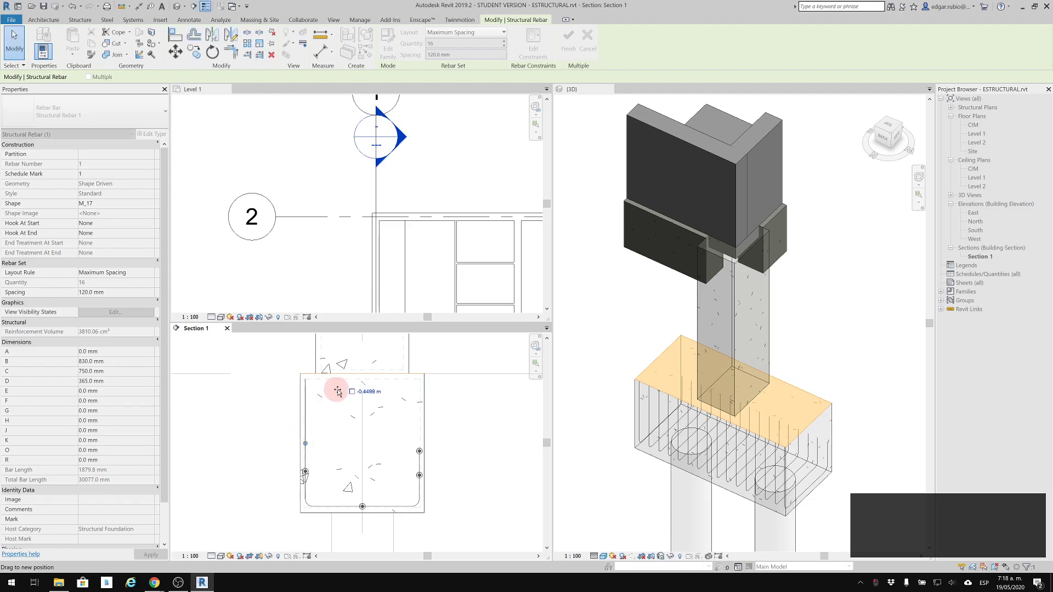
click(363, 393)
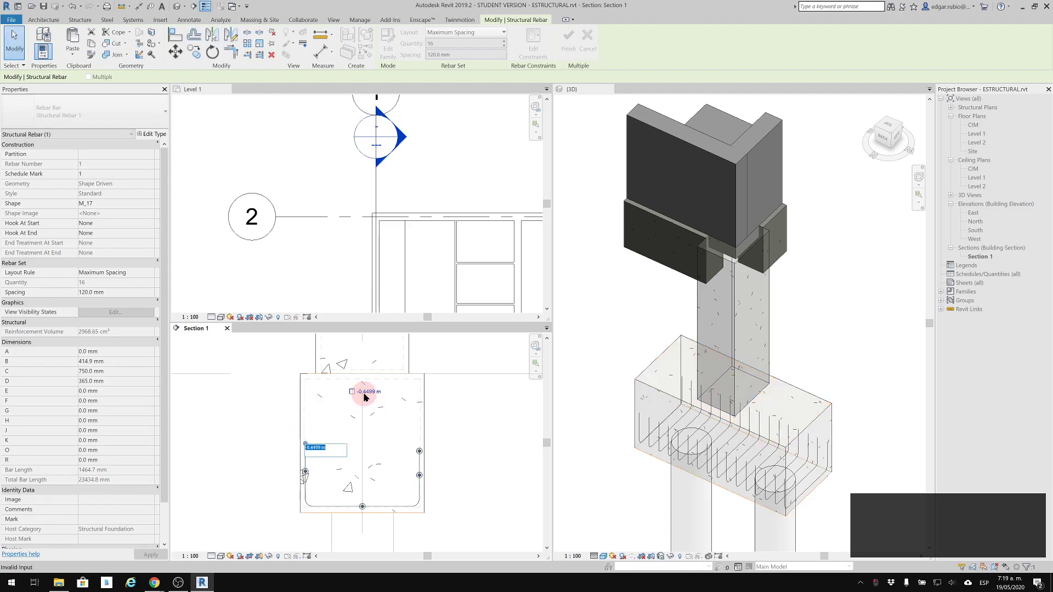
text(-.5)
key(Return)
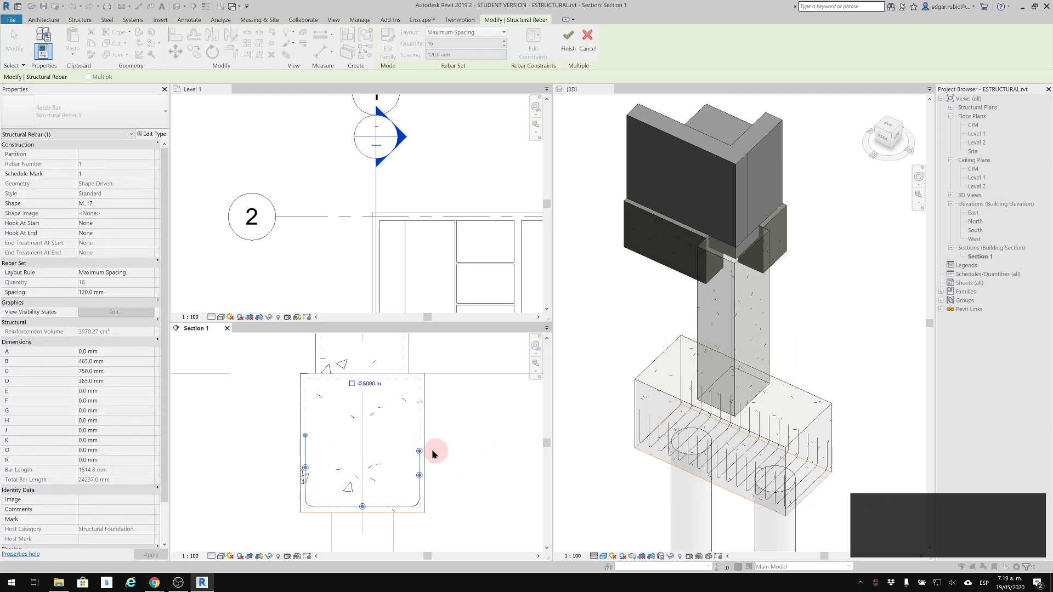
Try lowering the left leg's end slightly to match the right leg, then undo the move.
drag(305, 434, 305, 430)
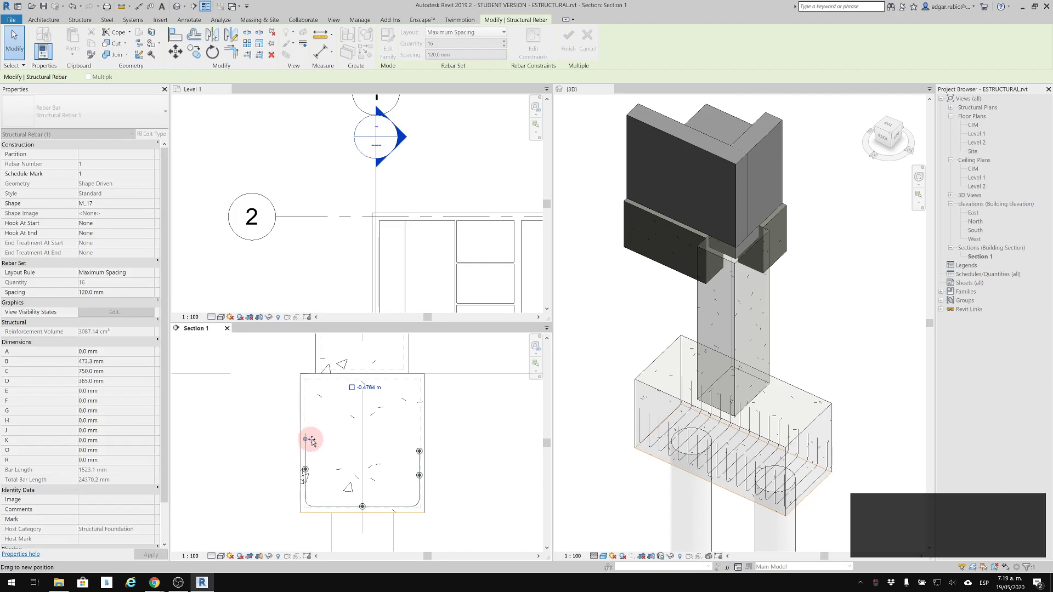
key(ctrl+z)
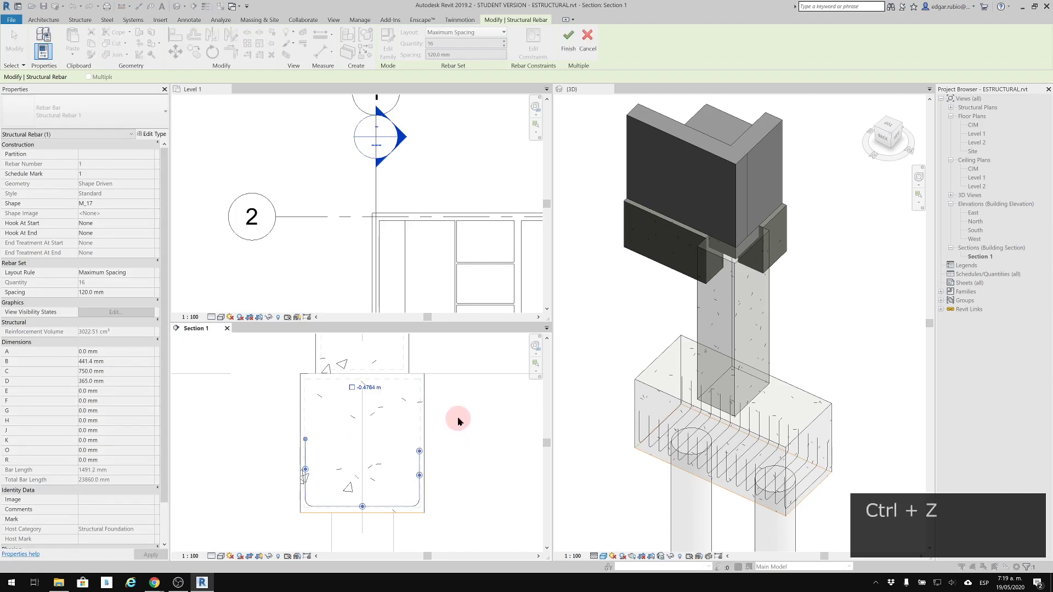
Finish editing the constraints of the M_17 bar set spaced at 120 mm and deselect it.
scroll(458, 430, down, 5)
click(866, 363)
middle_drag(796, 412, 799, 289)
middle_drag(794, 465, 798, 364)
scroll(795, 367, down, 2)
key(Escape)
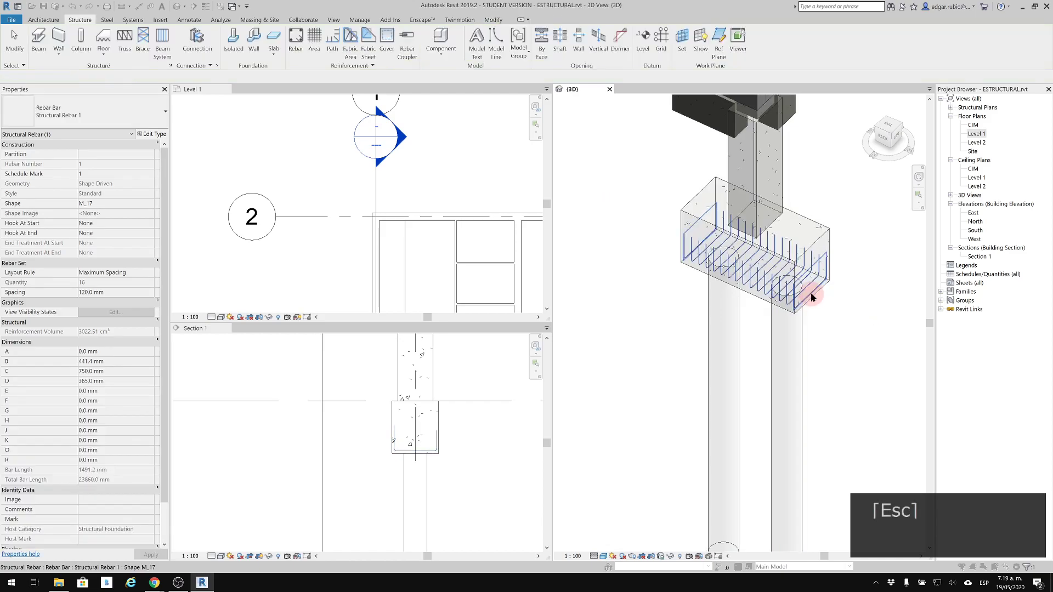
key(Escape)
Examine the transverse M_17 bars inside the pile cap in 3D and in Section 1.
scroll(850, 279, up, 4)
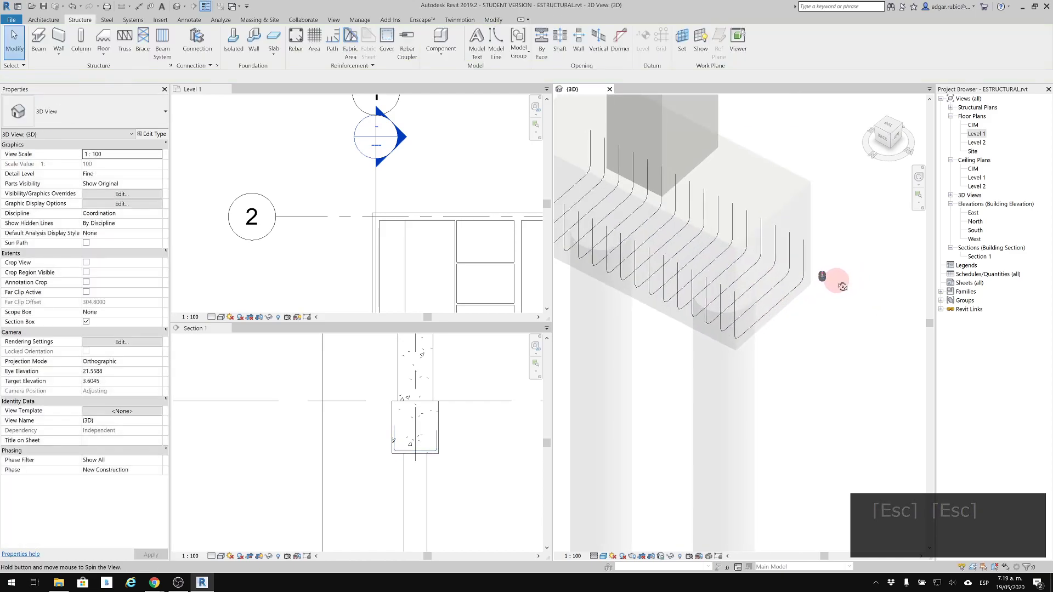
middle_drag(808, 282, 846, 356)
click(825, 358)
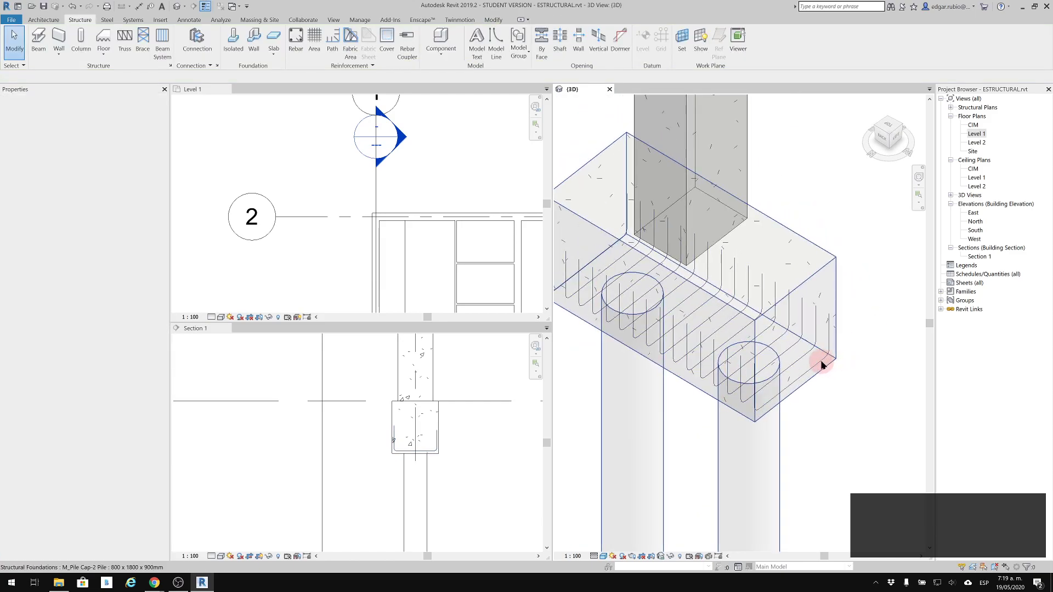
shift+middle_drag(818, 400, 779, 229)
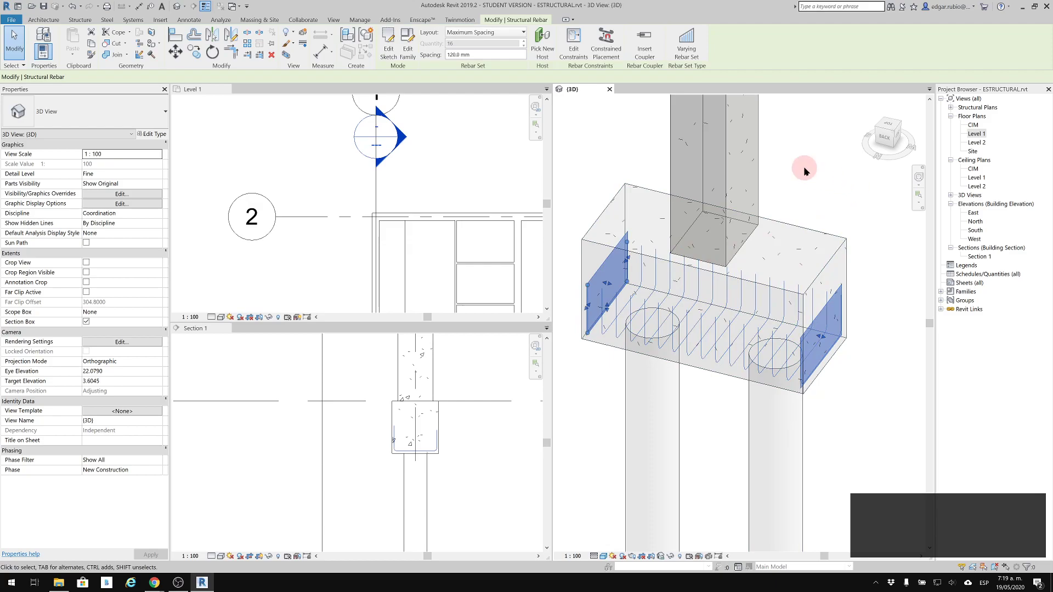
click(465, 435)
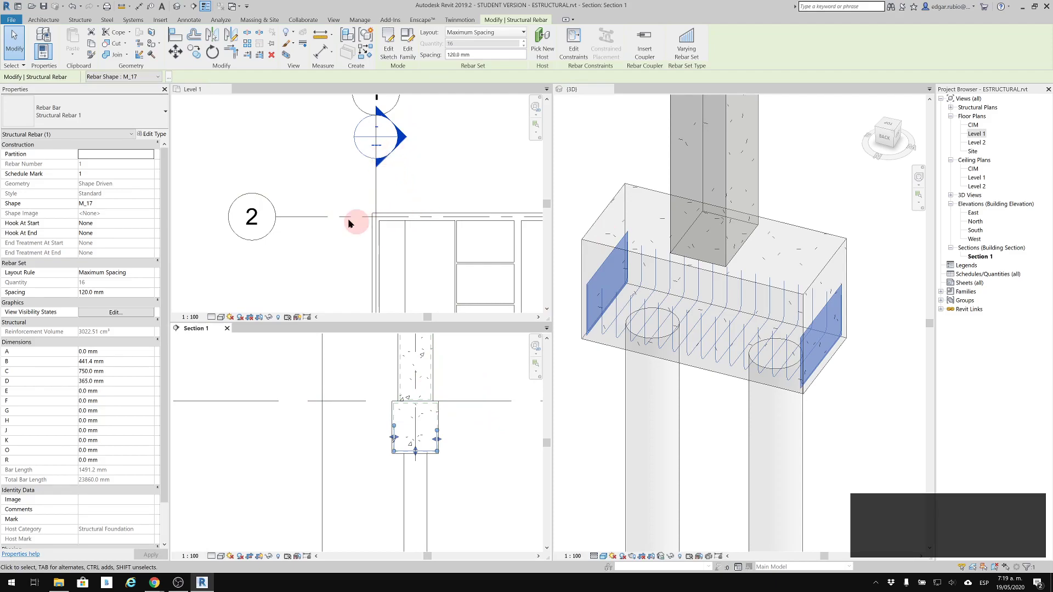
click(458, 371)
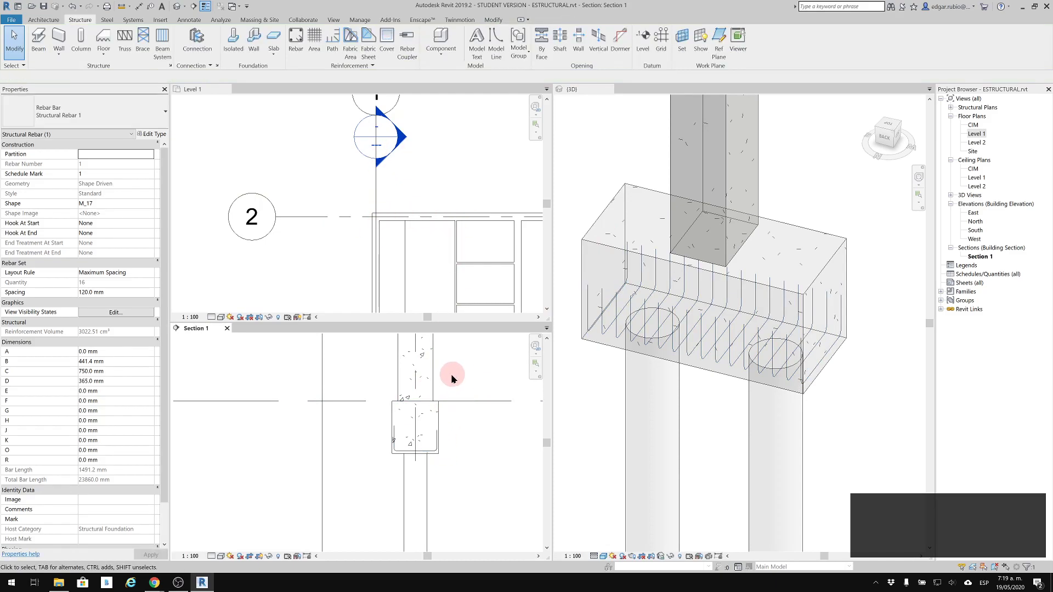
Place a second M_17 rebar set along the pile cap's base in Section 1, perpendicular to cover, with Maximum Spacing of 150 mm.
middle_drag(456, 406, 405, 438)
scroll(408, 441, up, 4)
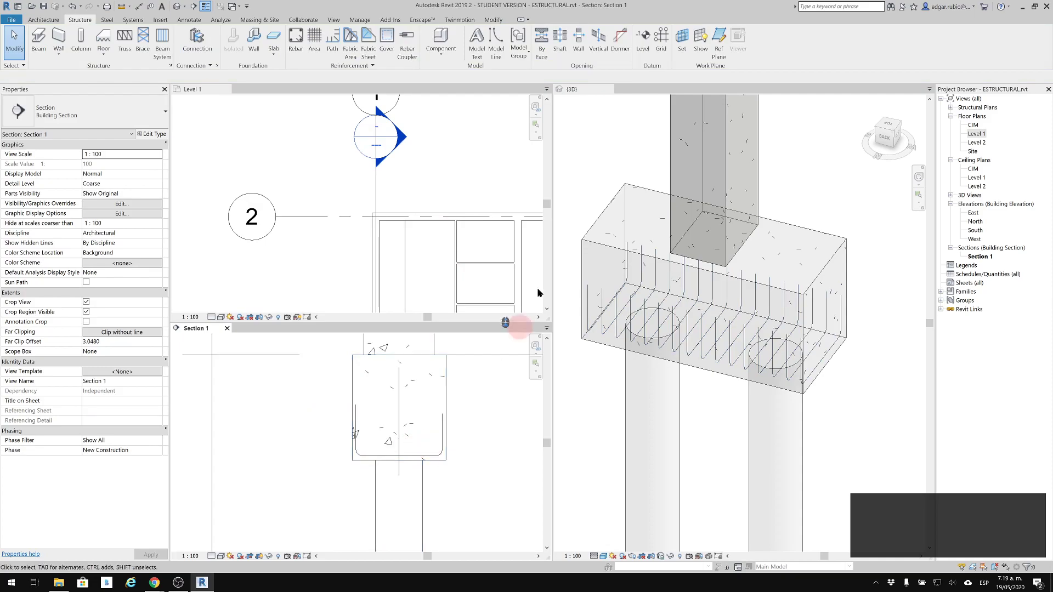
click(295, 37)
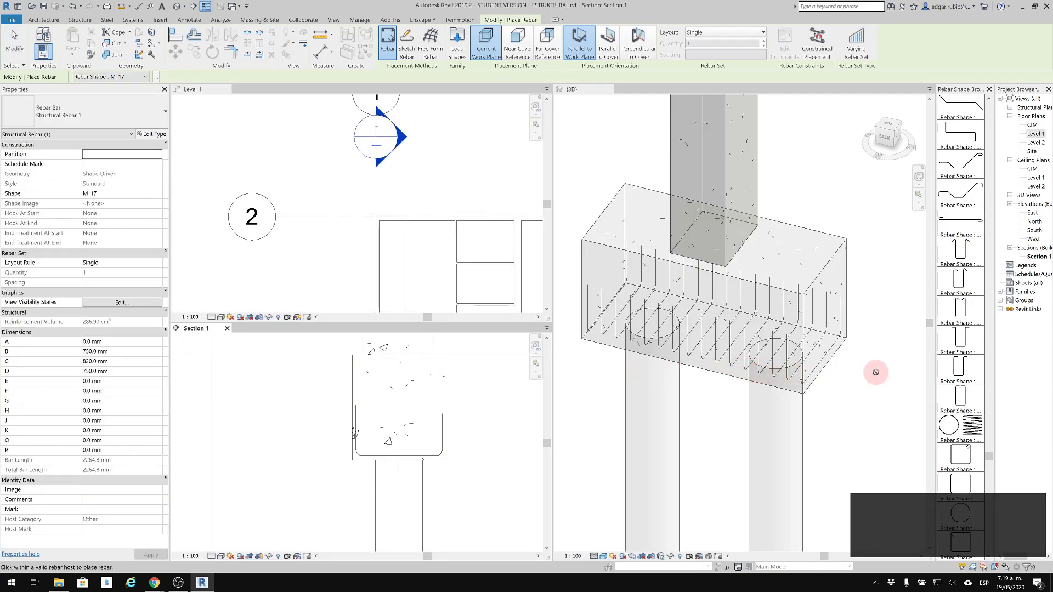
scroll(975, 314, up, 5)
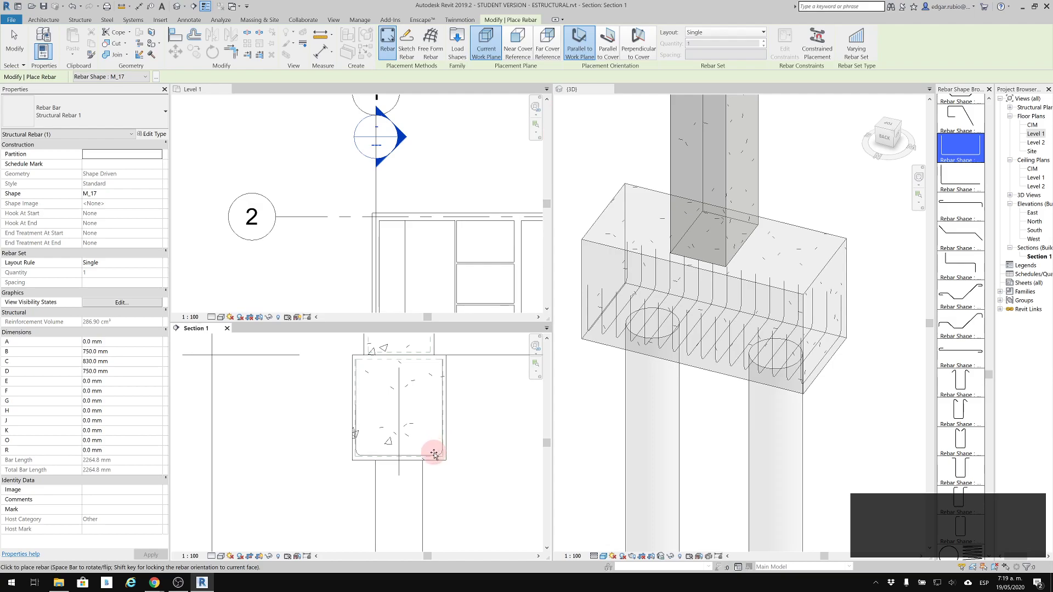
click(400, 446)
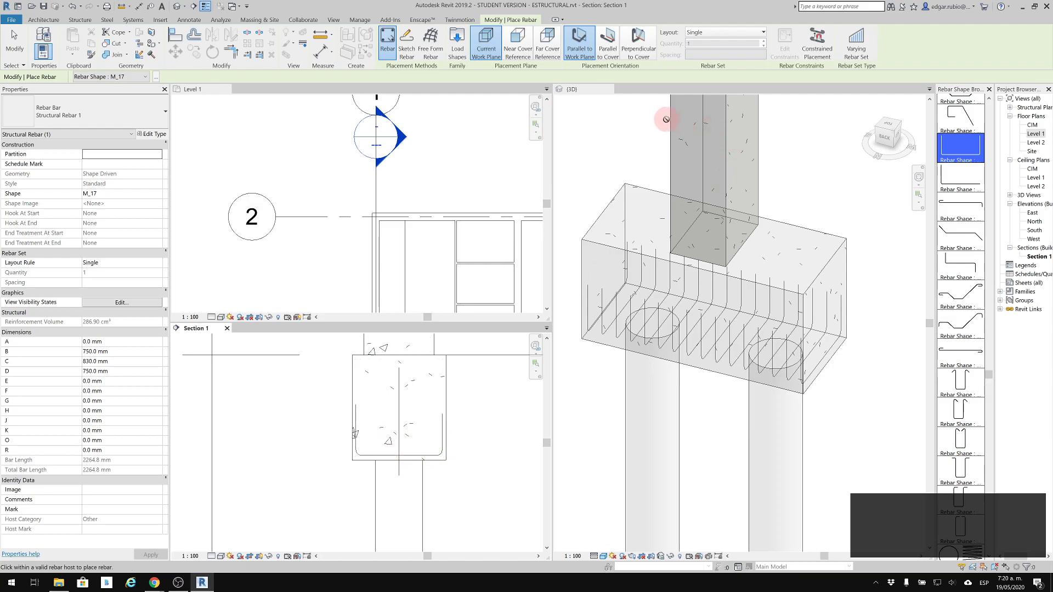
click(646, 47)
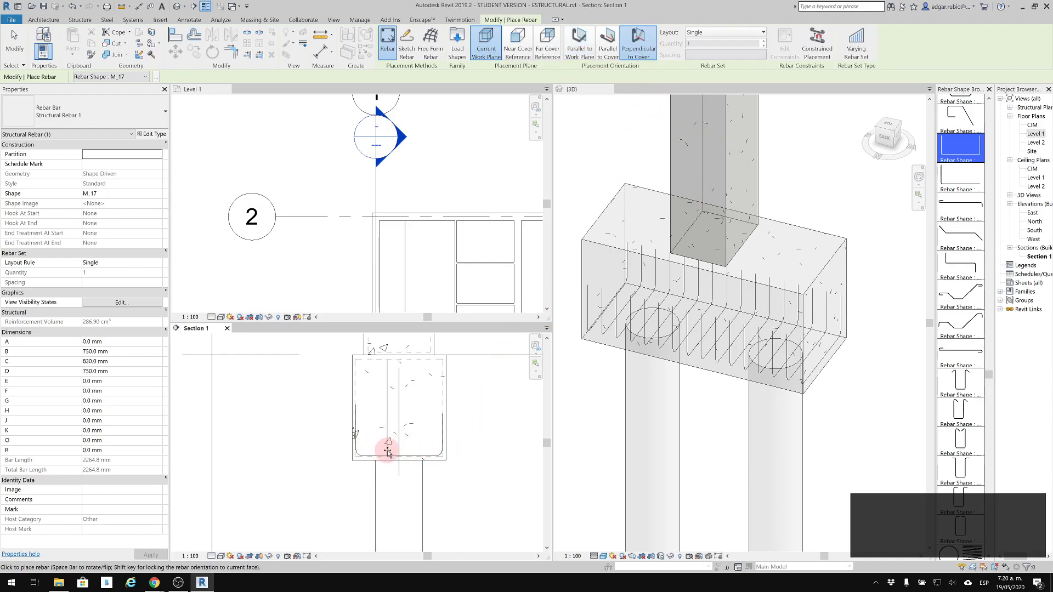
click(752, 33)
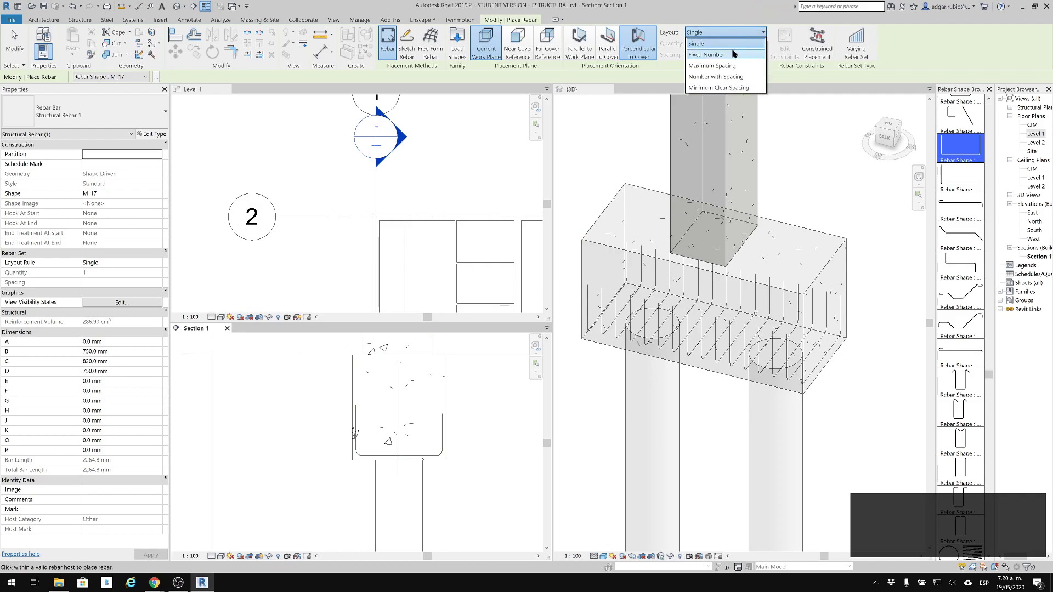
click(725, 67)
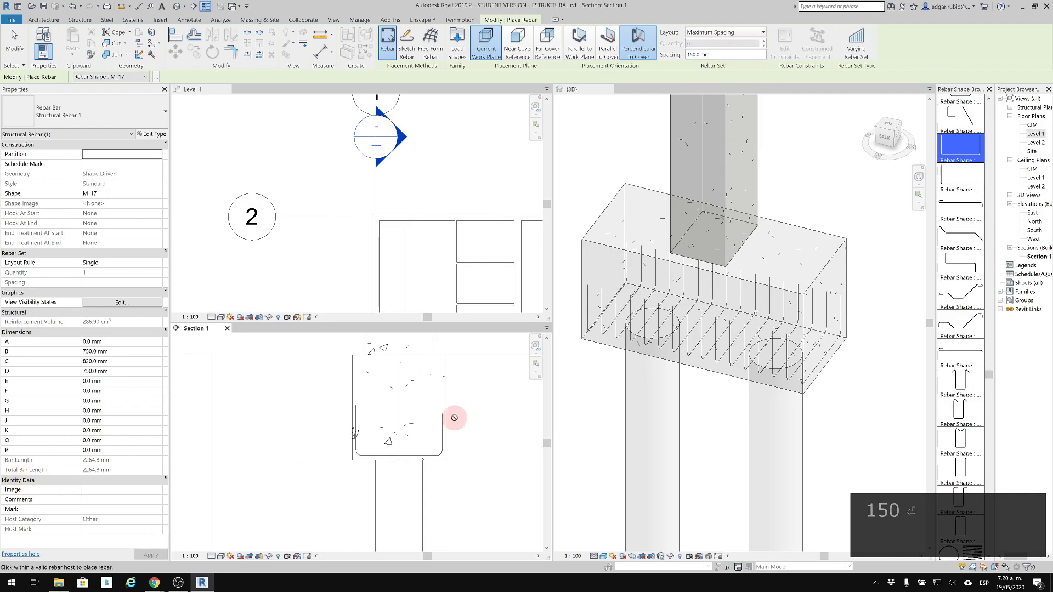
click(411, 443)
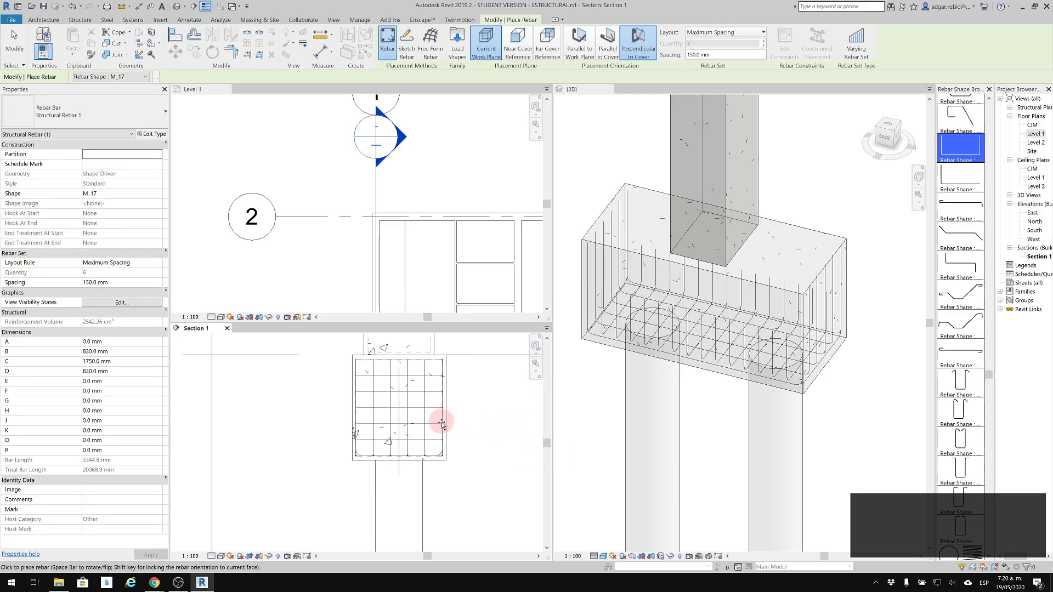
key(Escape)
key(Escape)
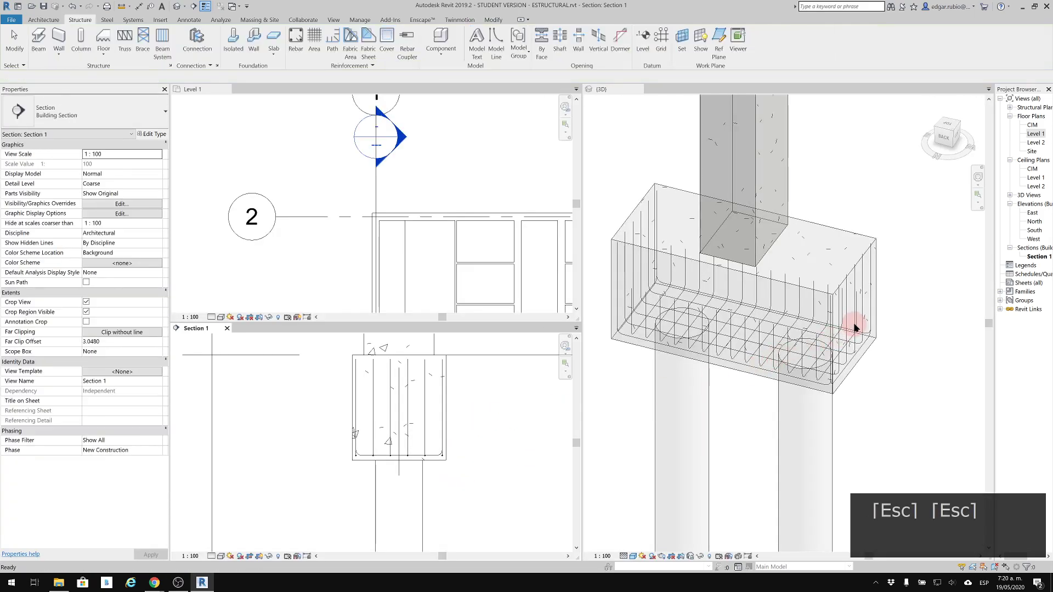
Edit the new longitudinal M_17 set's constraints and set the bar start's offset from the pile cap's top face to -0.5 m.
click(822, 354)
shift+middle_drag(822, 354, 859, 324)
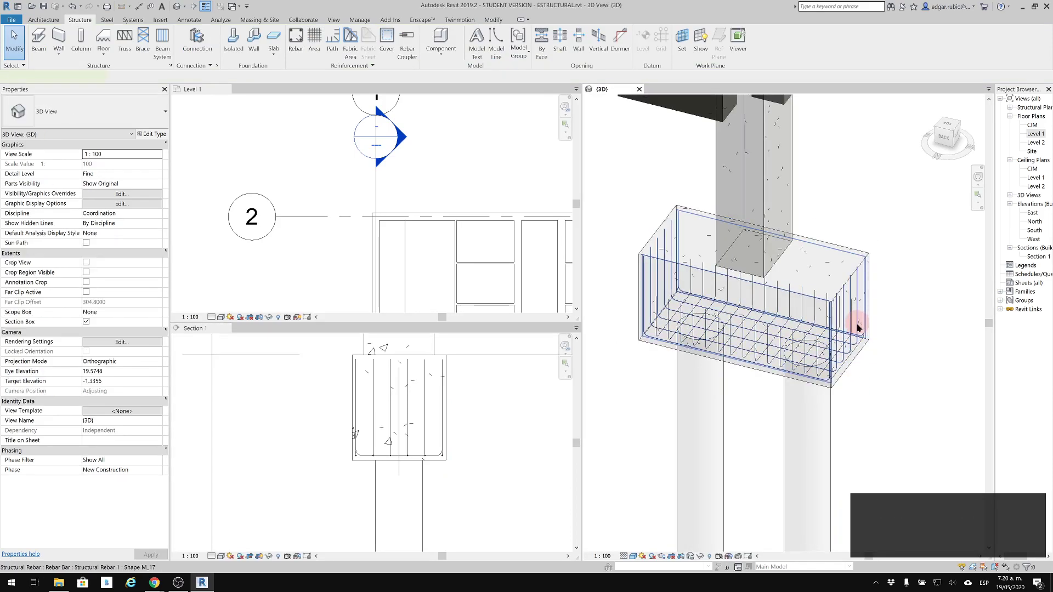
click(800, 346)
shift+middle_drag(799, 345, 812, 315)
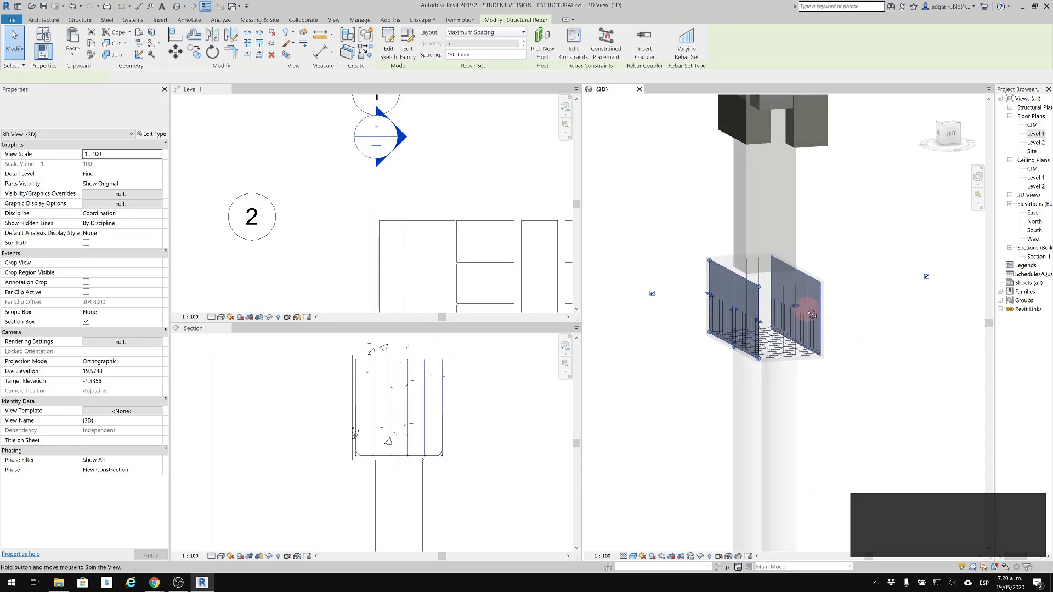
click(573, 46)
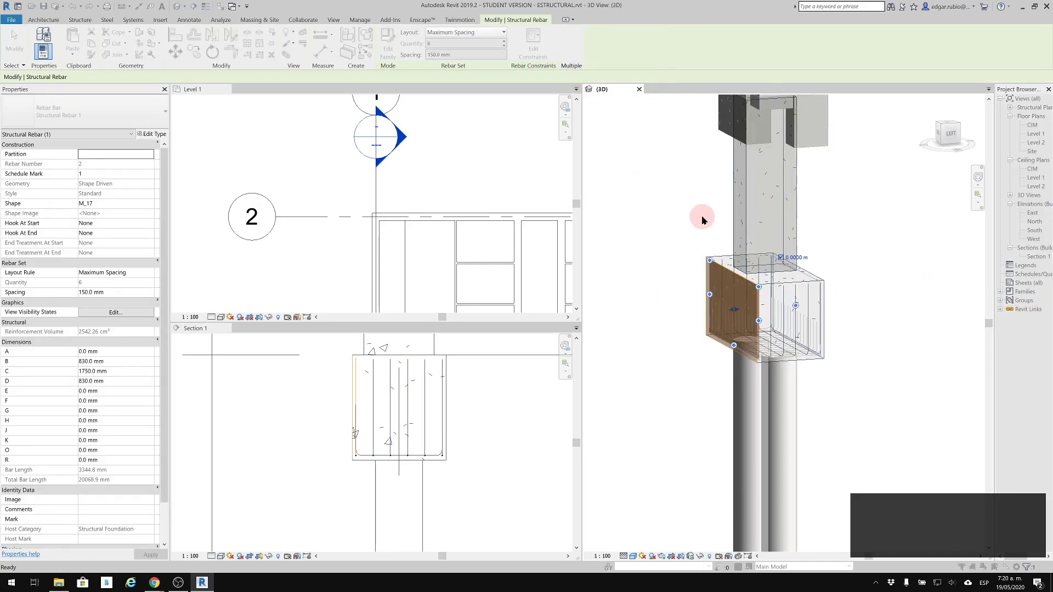
shift+middle_drag(698, 282, 863, 265)
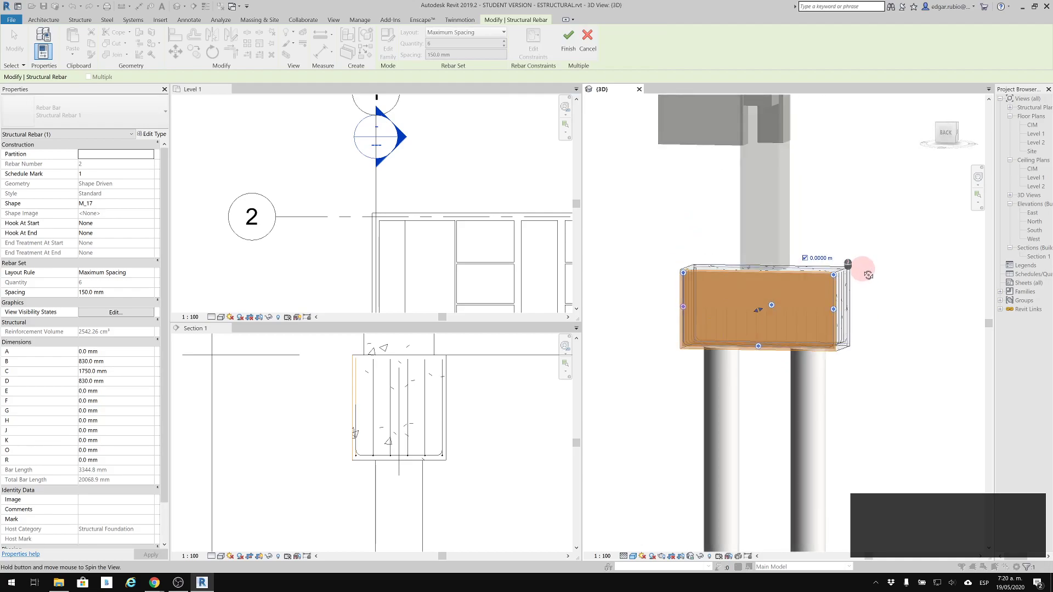
scroll(836, 274, up, 3)
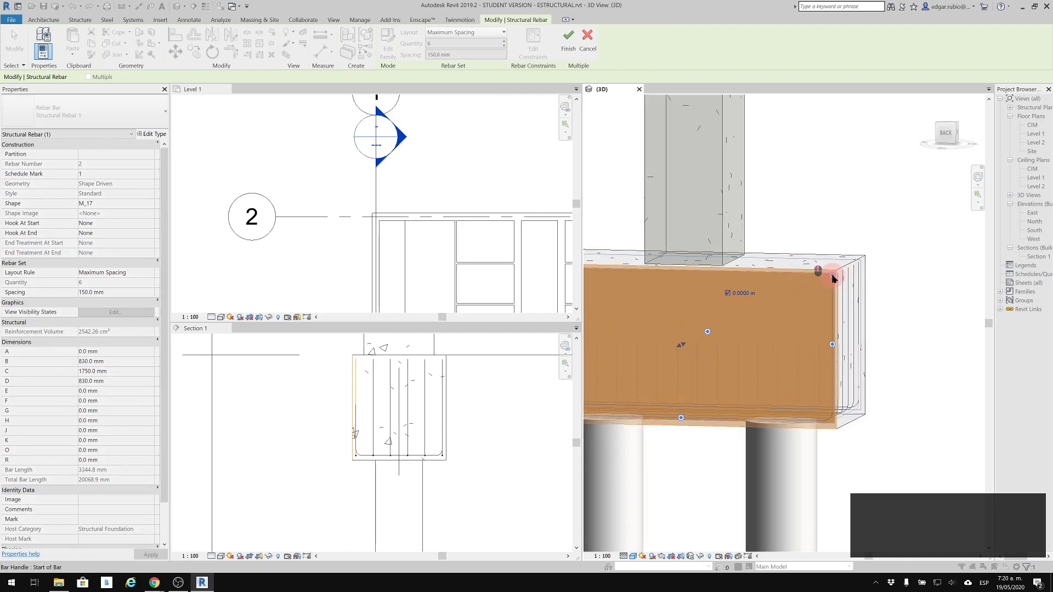
click(832, 278)
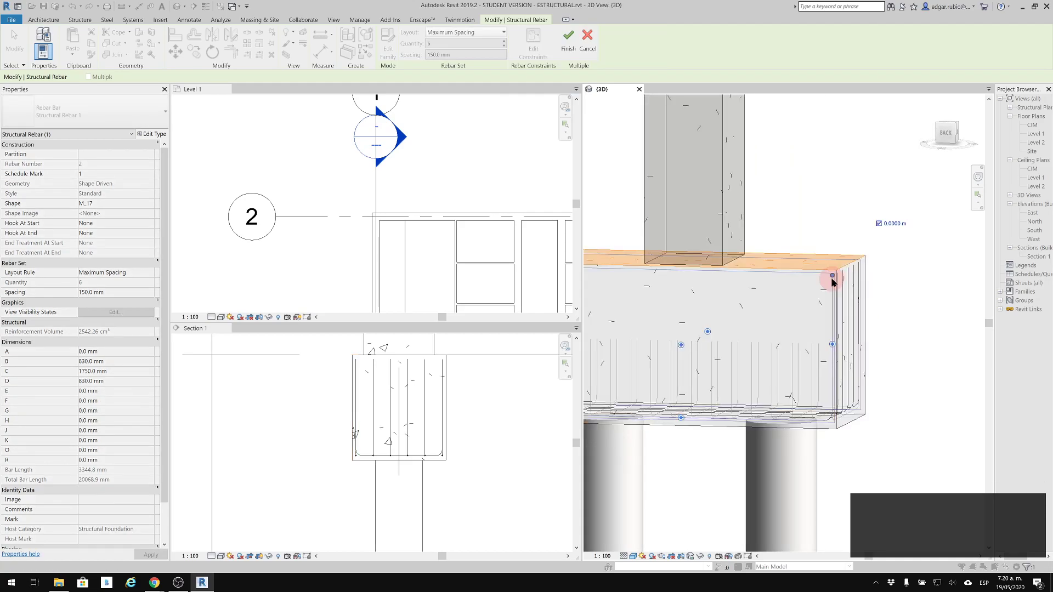
click(896, 225)
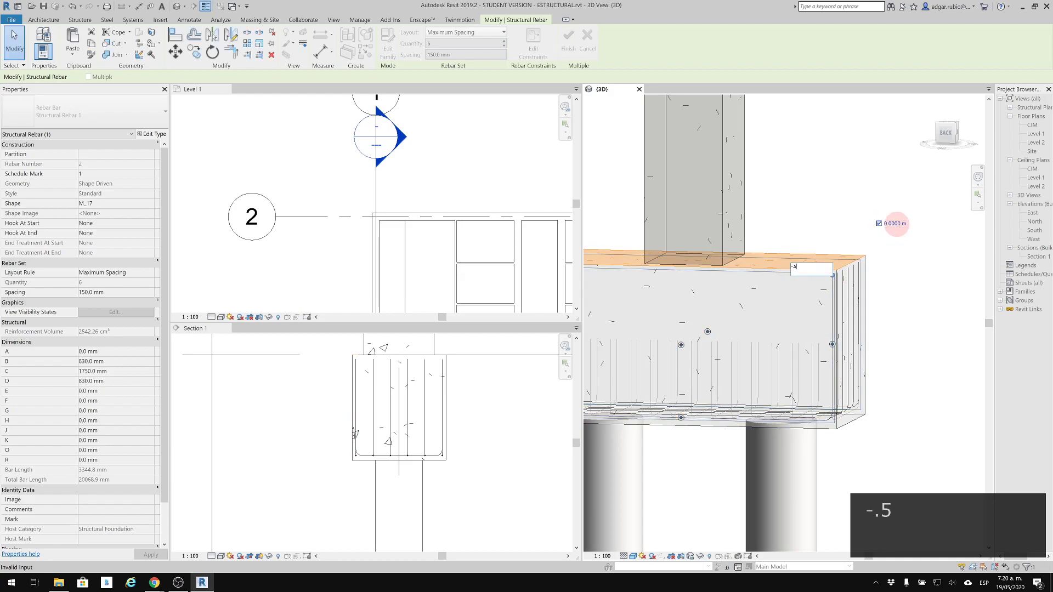
key(Return)
Set the offset of the longitudinal M_17 bars' other end from the pile cap's top face to -0.5 m.
scroll(859, 284, down, 2)
middle_drag(767, 284, 843, 295)
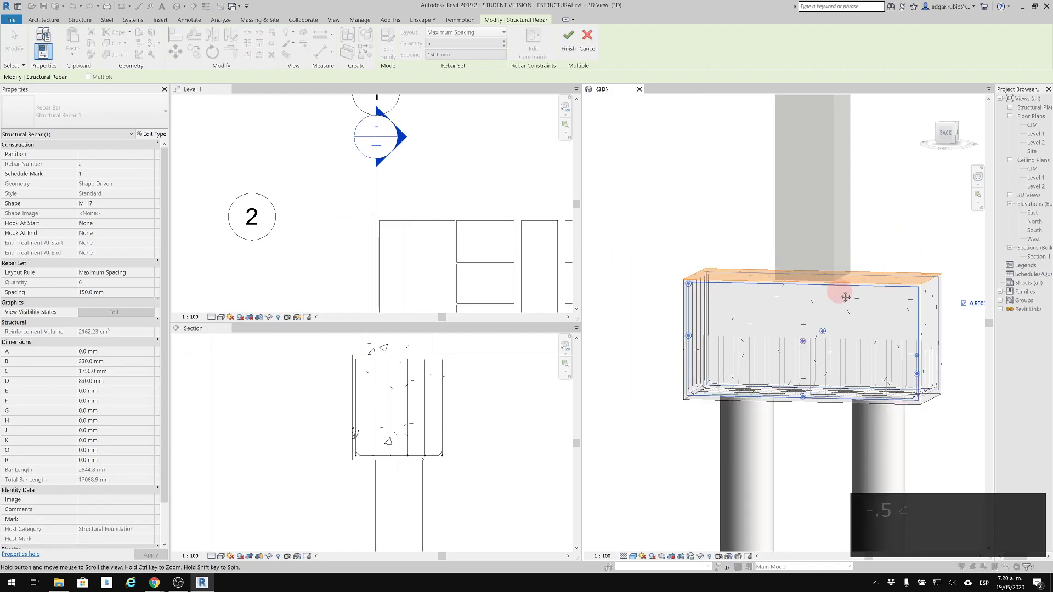
scroll(719, 289, up, 3)
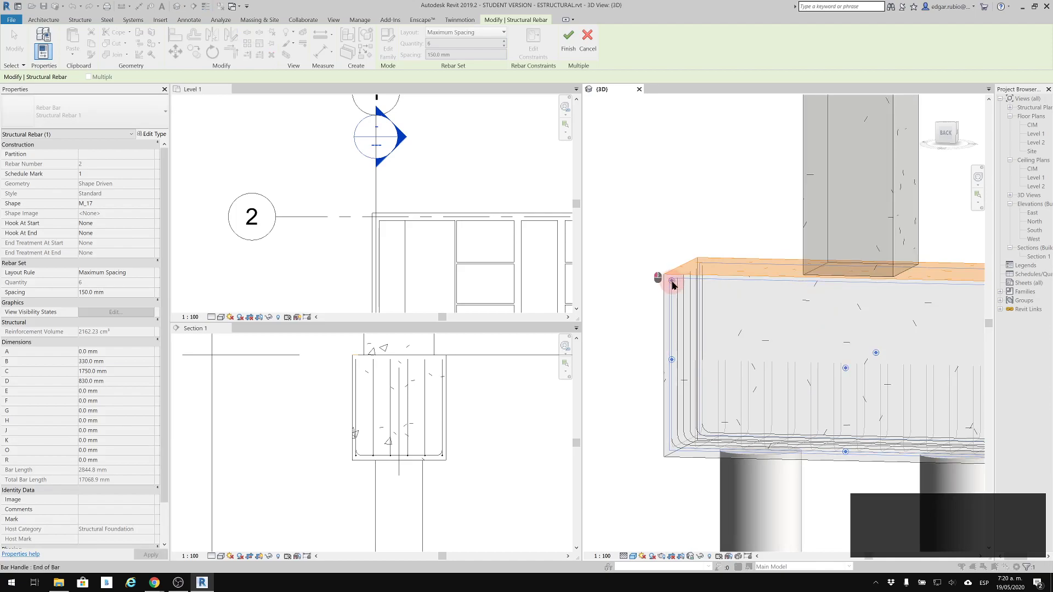
click(734, 229)
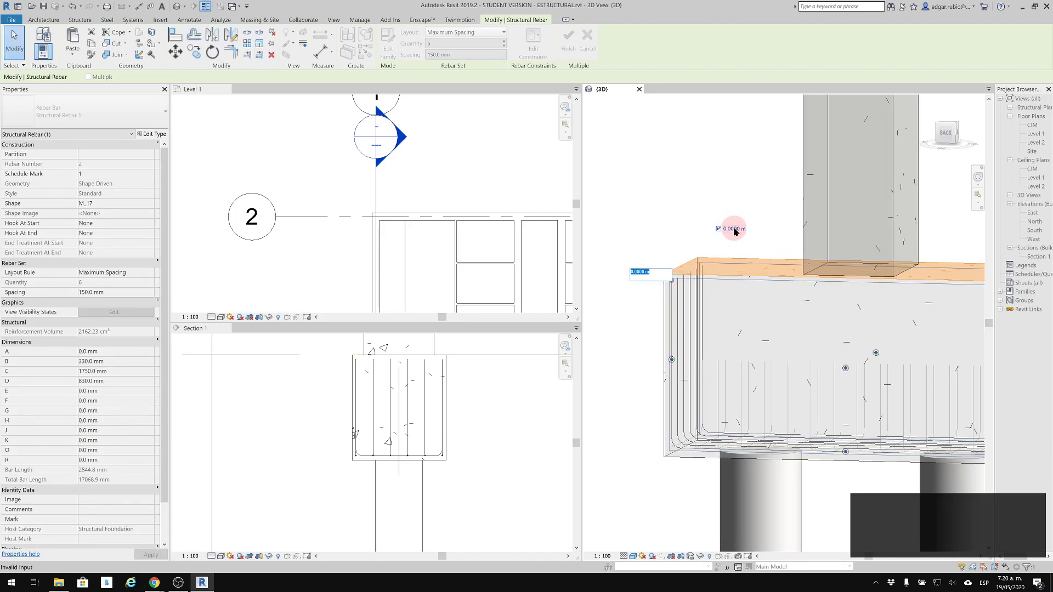
text(-.5)
key(Return)
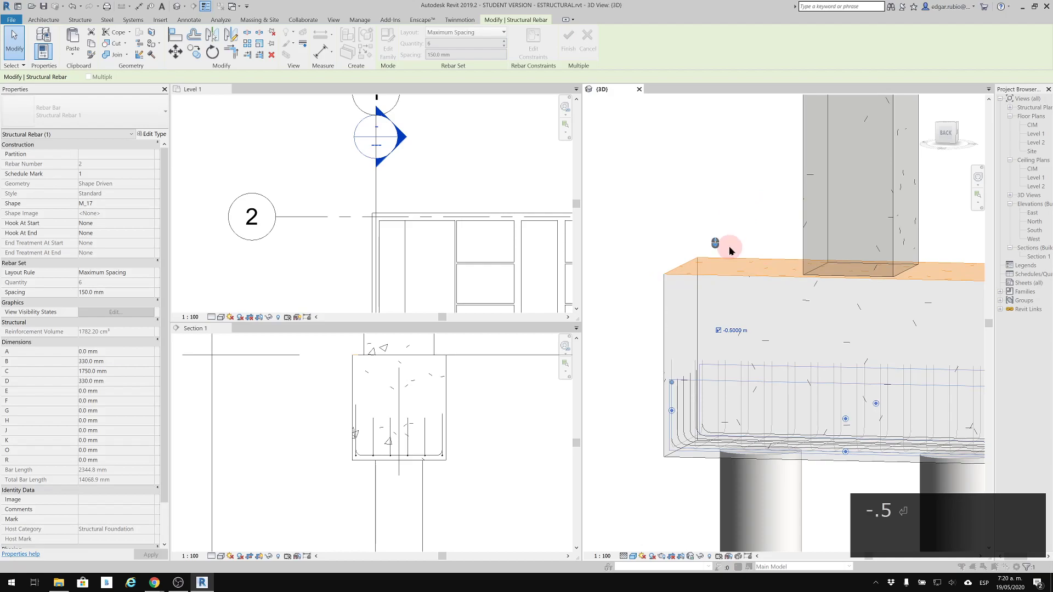
Finish editing the longitudinal M_17 set's constraints and deselect the bars.
scroll(728, 246, down, 3)
shift+middle_drag(787, 336, 940, 226)
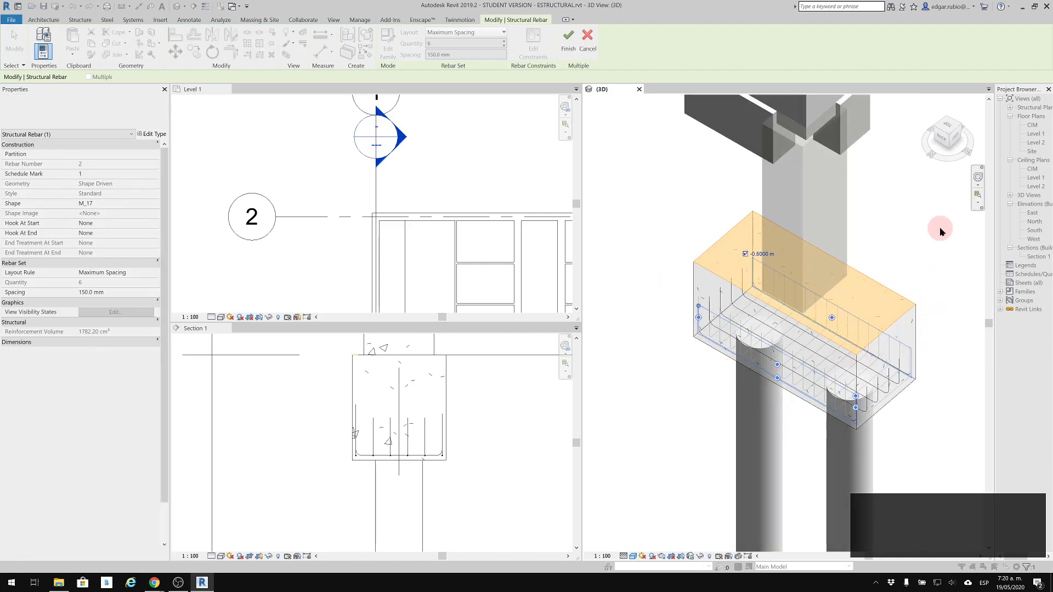
key(Escape)
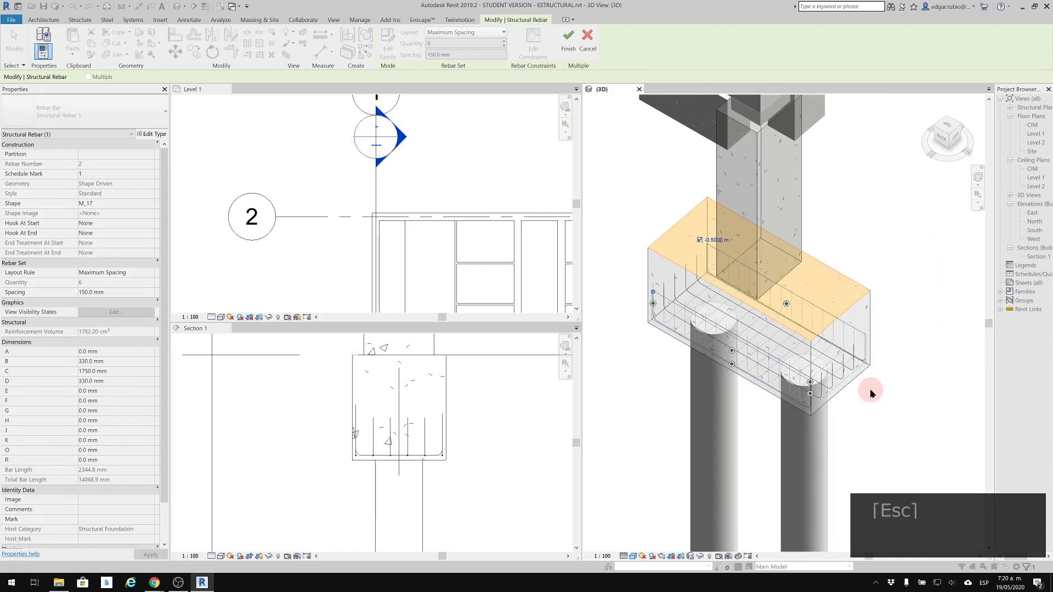
key(Escape)
middle_drag(887, 401, 882, 381)
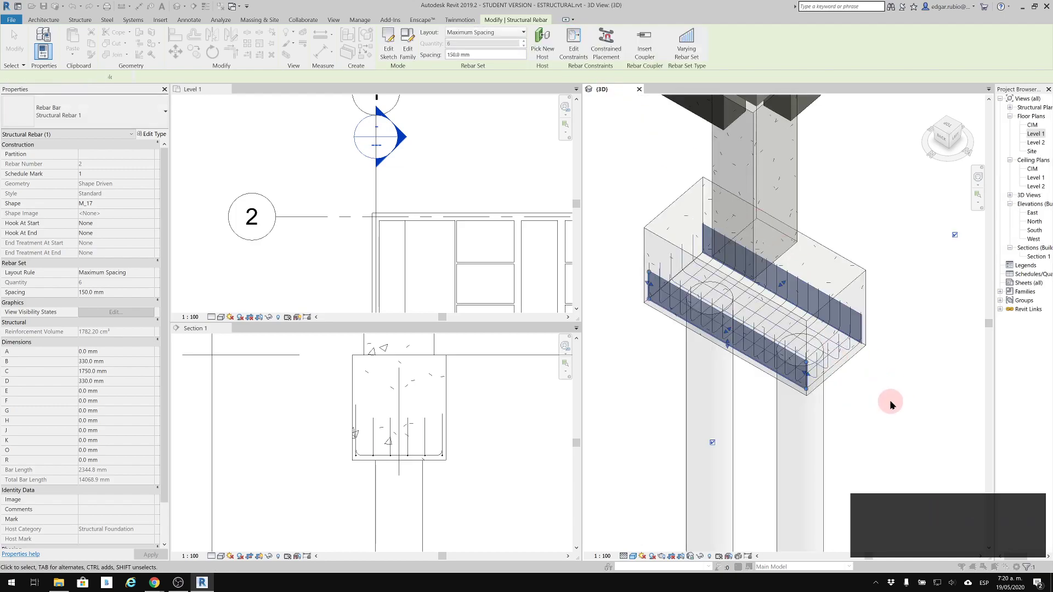
click(889, 400)
click(886, 346)
Select both M_17 bar sets in the pile cap and set their view visibility to solid in the {3D} view.
scroll(886, 348, up, 5)
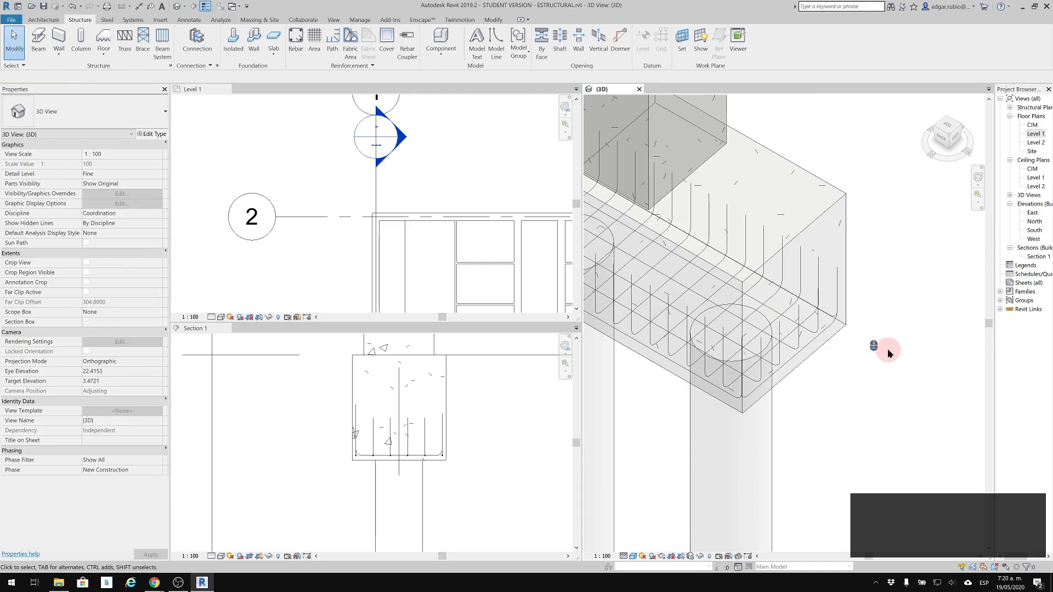
scroll(847, 340, up, 2)
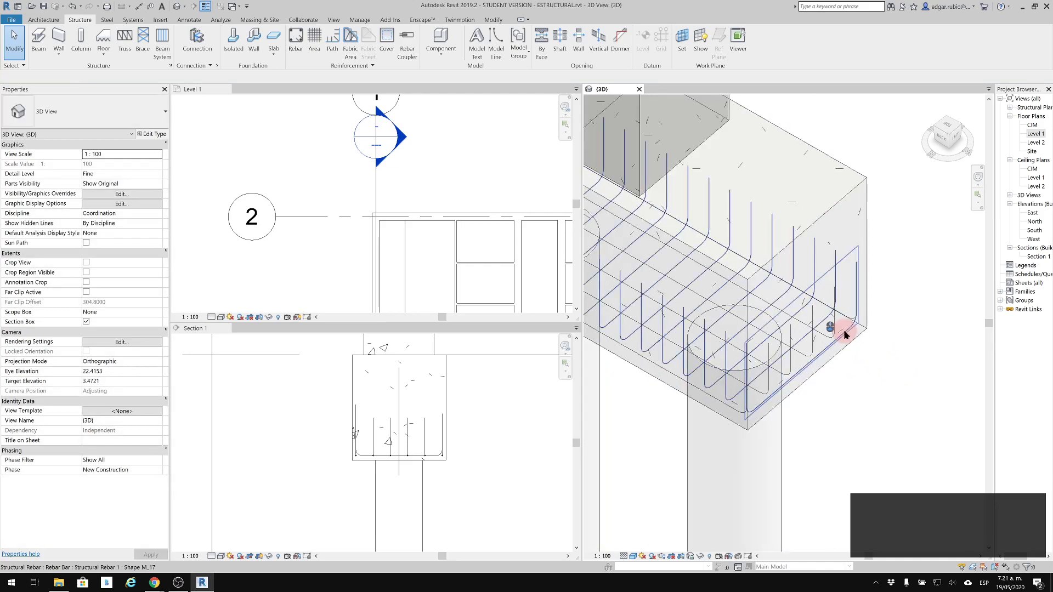
click(844, 333)
scroll(866, 275, up, 4)
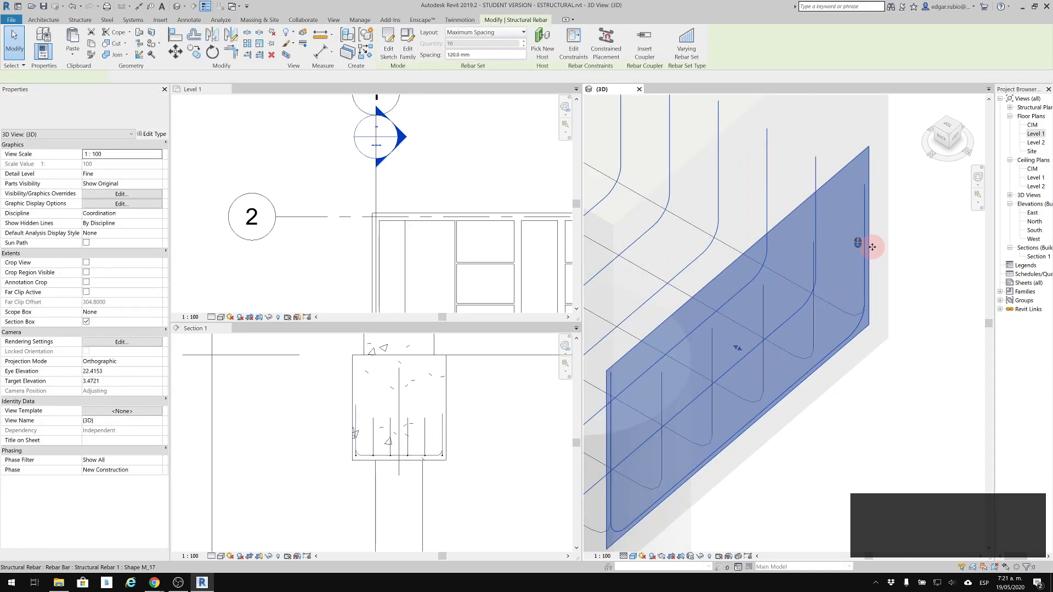
click(836, 347)
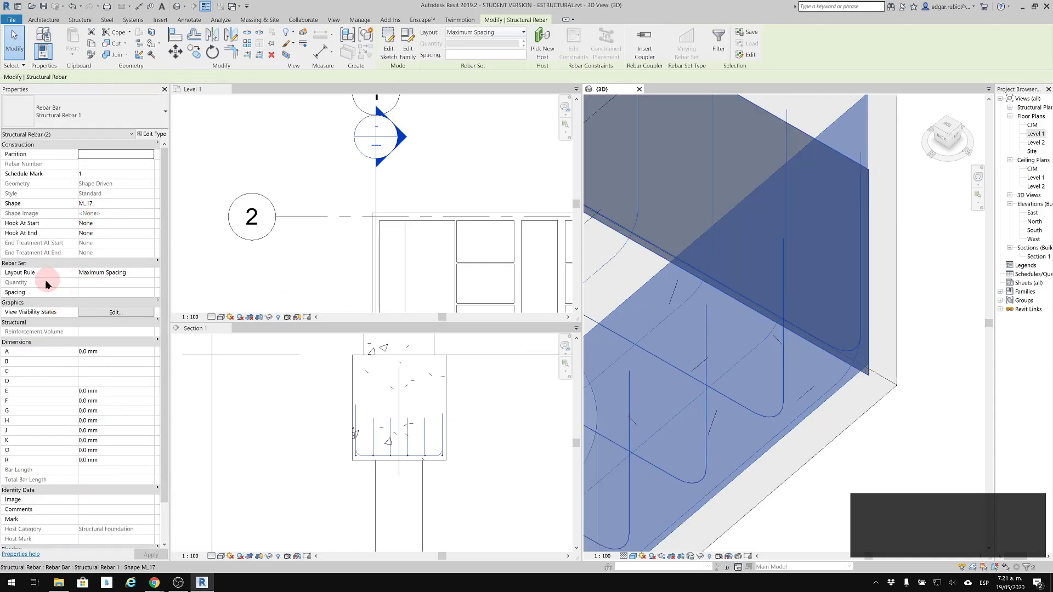
click(115, 313)
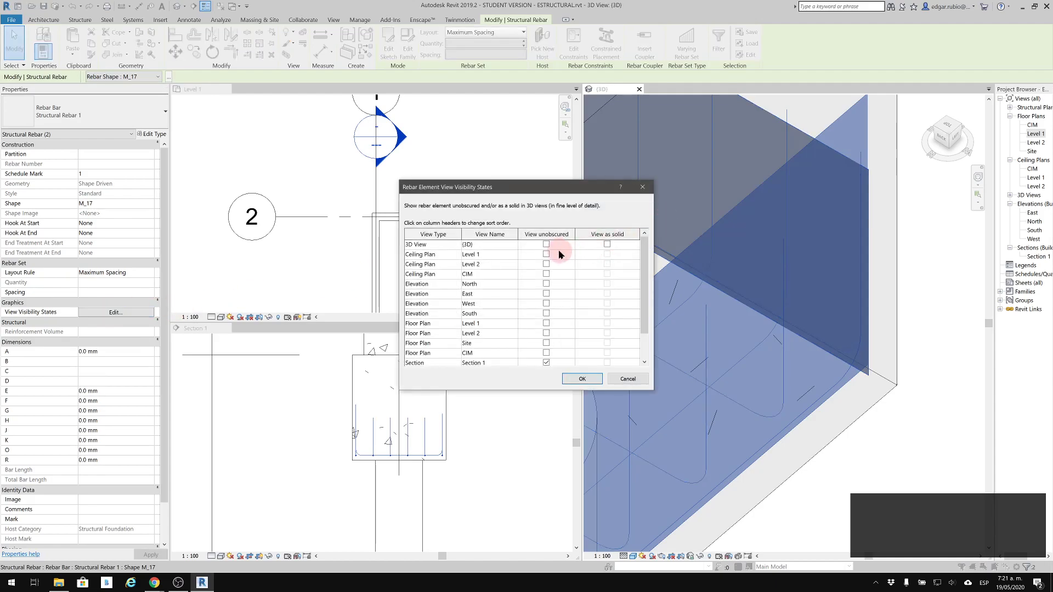
click(610, 242)
click(579, 382)
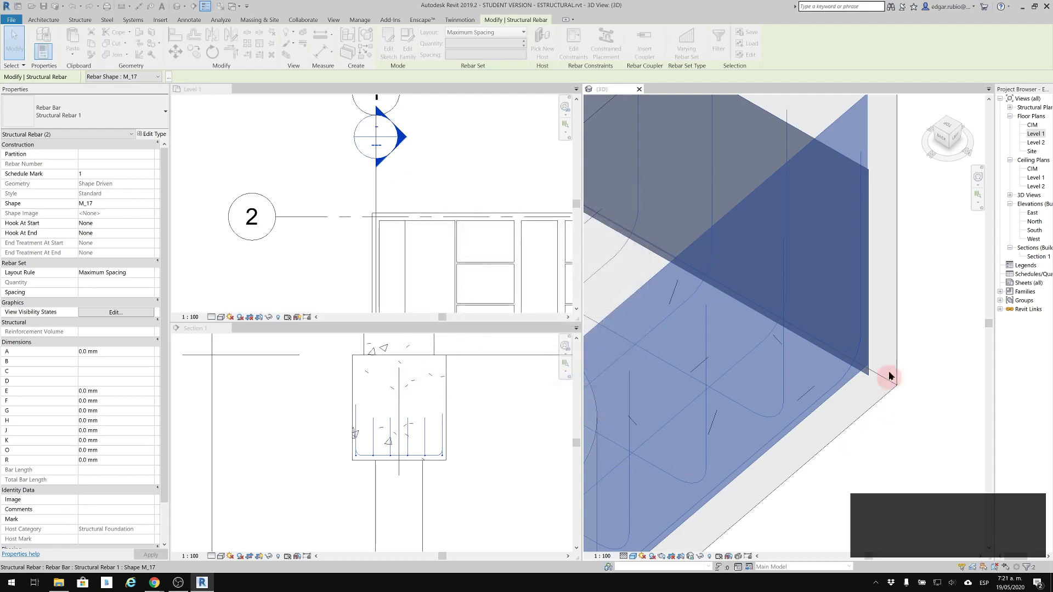
Deselect the bars and set the Section 1 view's detail level to Fine.
click(959, 357)
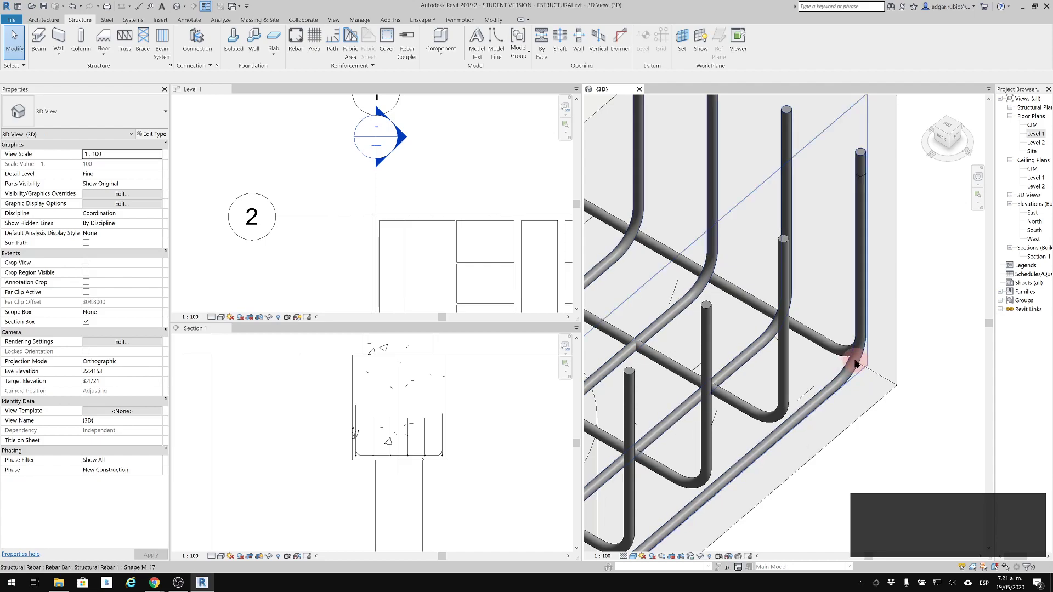
click(362, 500)
scroll(398, 458, up, 5)
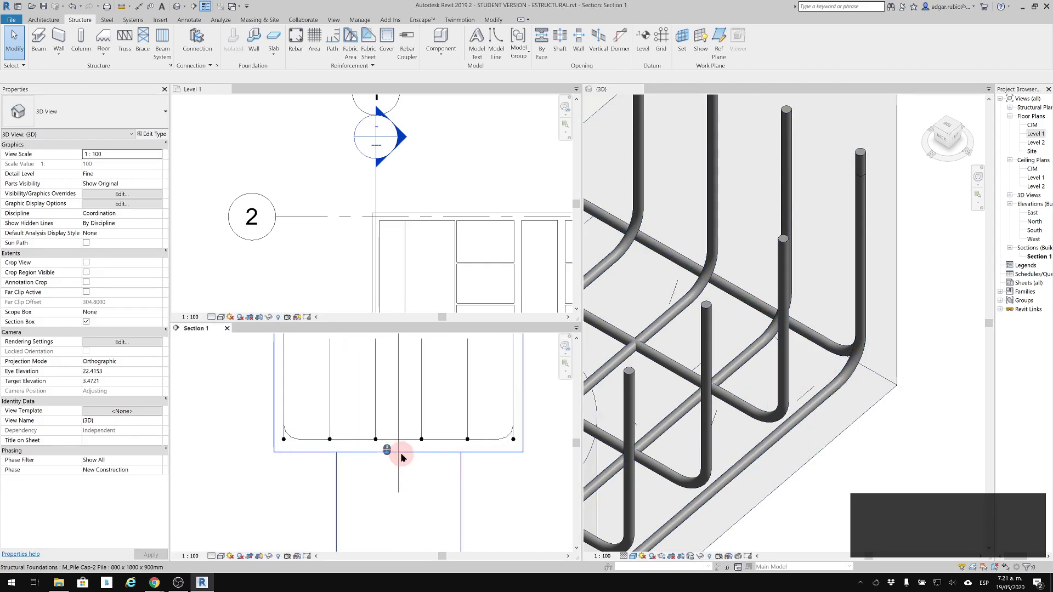
click(212, 556)
click(219, 548)
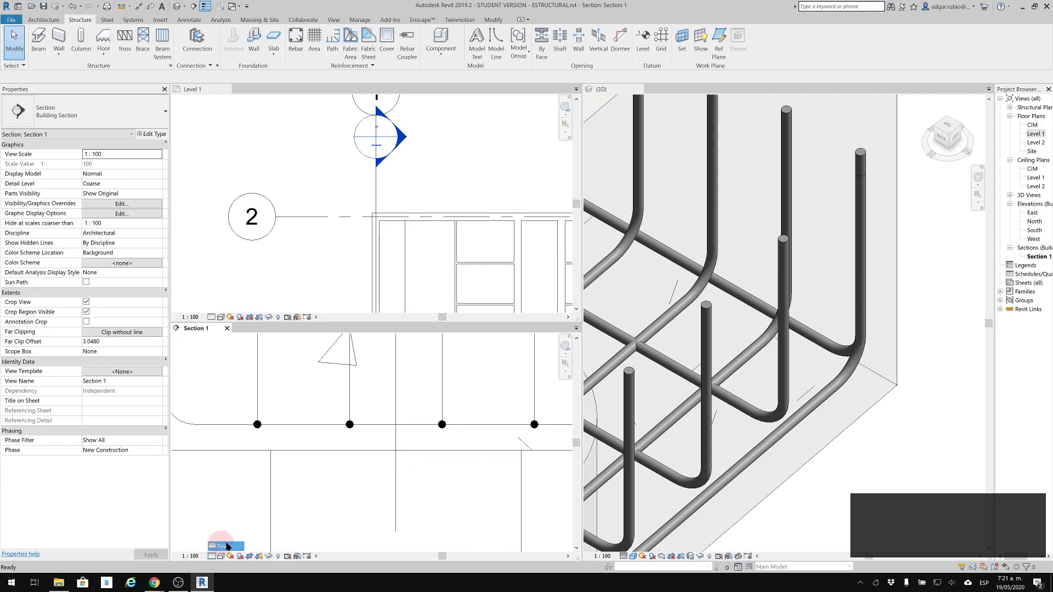
Select the longitudinal M_17 bar set in Section 1 and nudge it upward above the transverse bars.
click(346, 407)
key(Up)
key(Up)
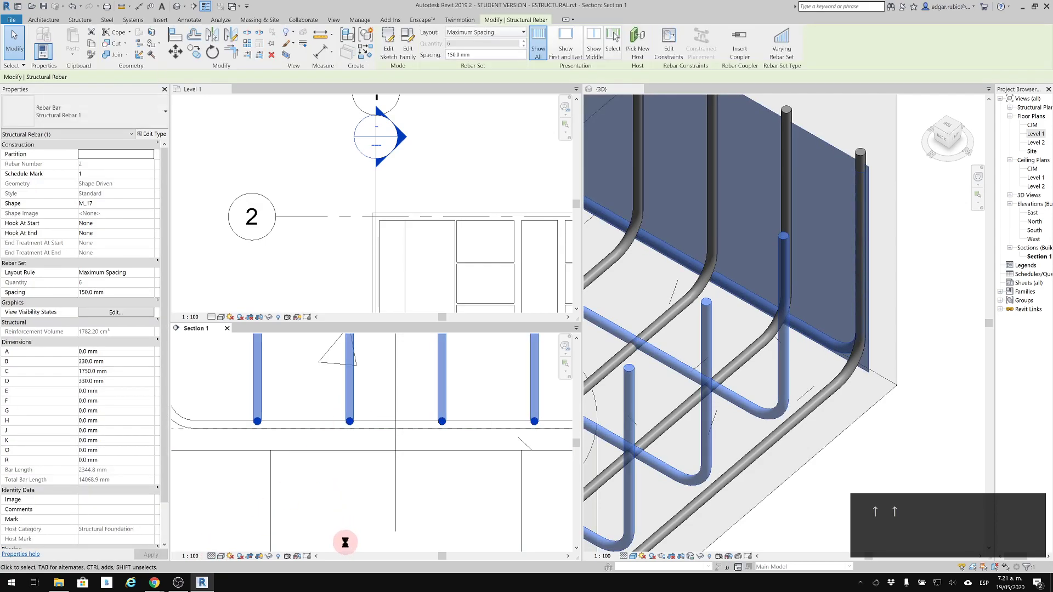
key(Up)
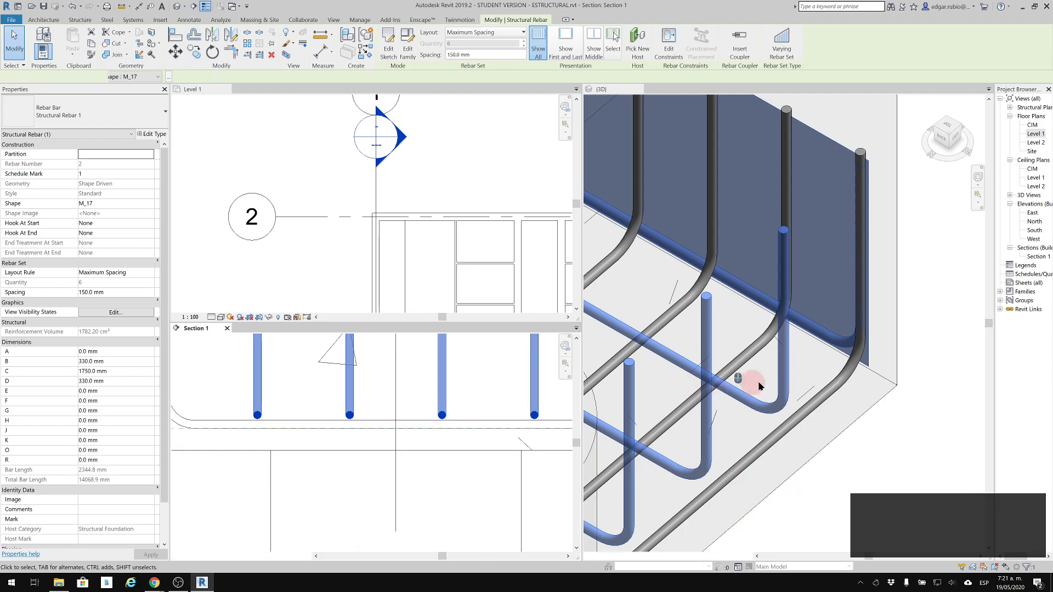
Set both the start and end hooks of the longitudinal M_17 bars to Standard - 180 deg.
click(735, 386)
scroll(900, 366, down, 5)
shift+middle_drag(789, 412, 847, 377)
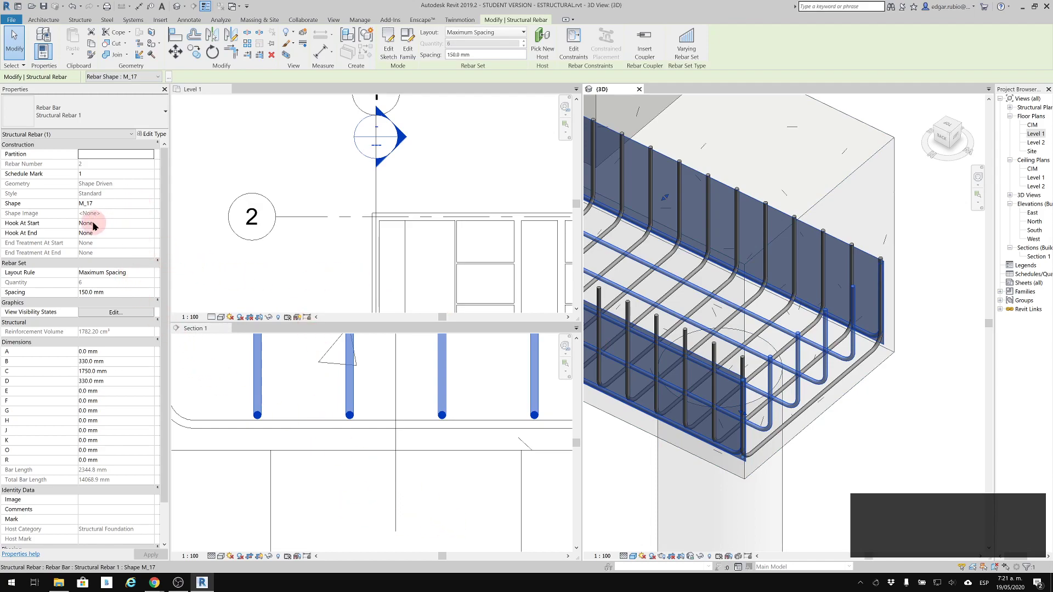
click(146, 225)
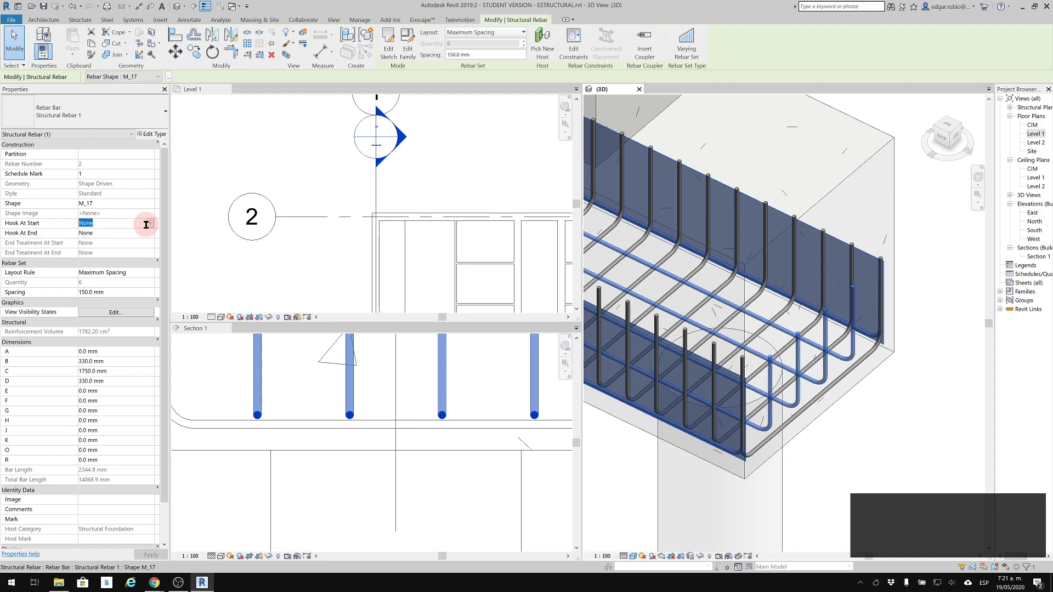
click(149, 223)
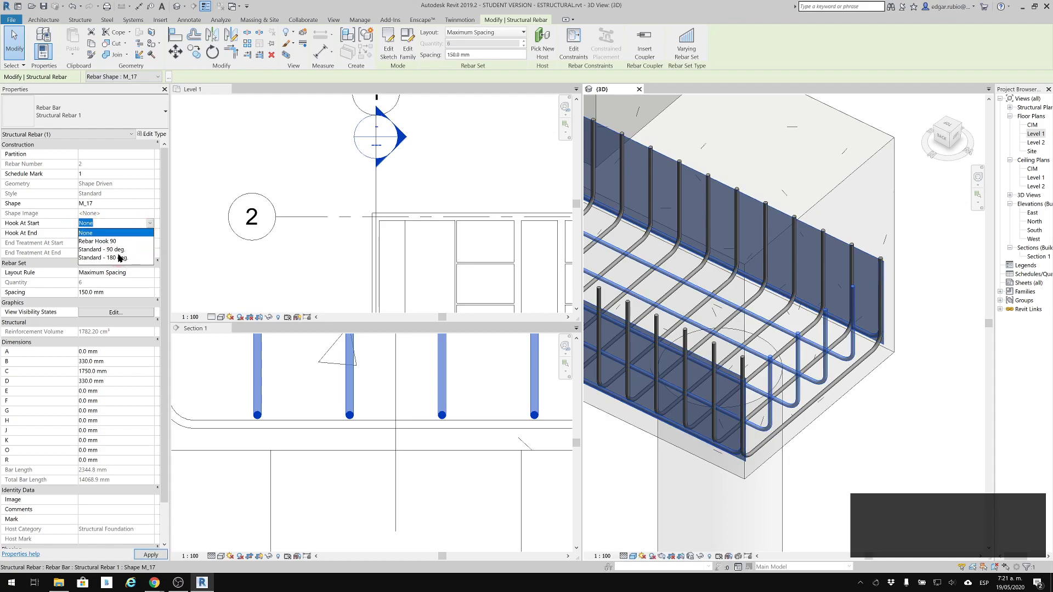
click(148, 235)
click(149, 235)
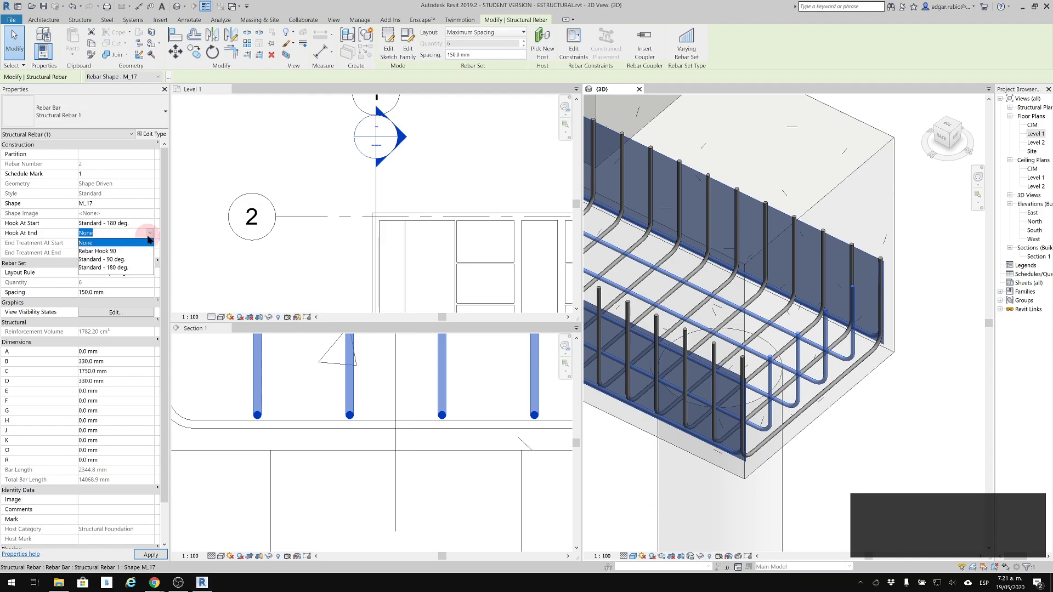
click(118, 269)
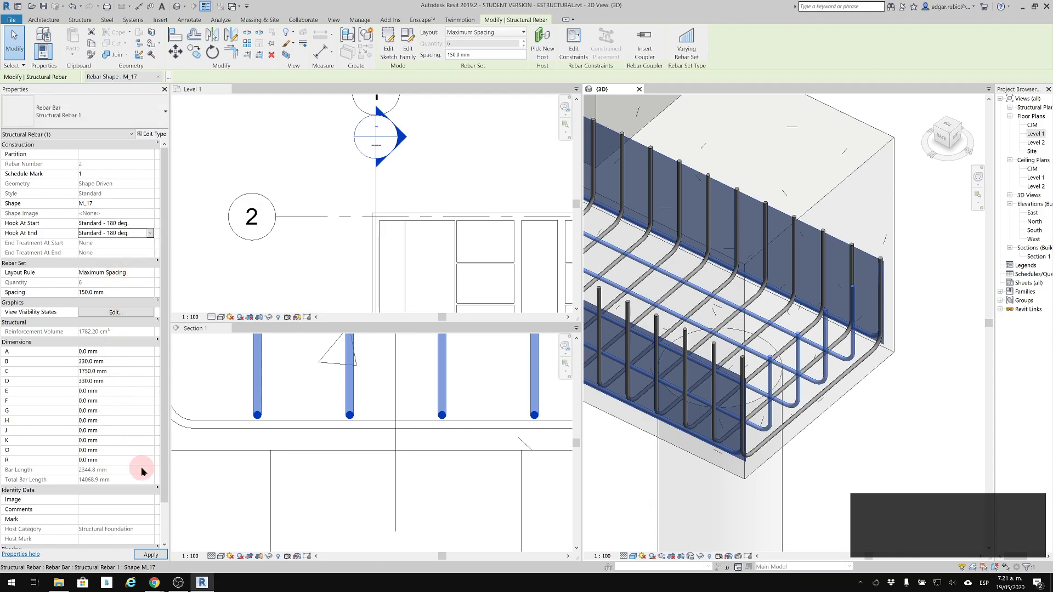
click(150, 556)
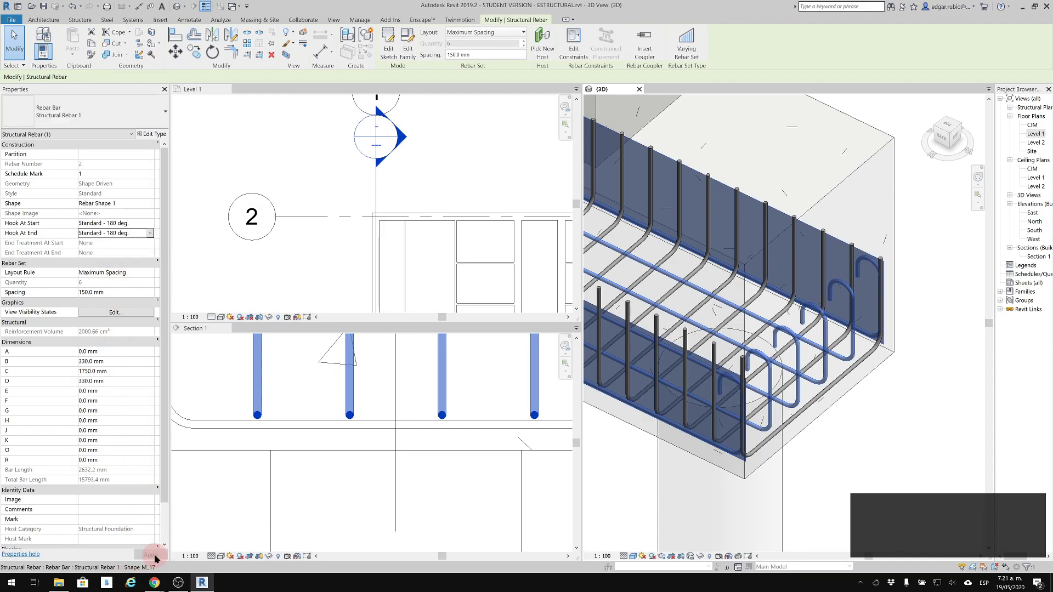
Deselect the longitudinal bars, inspect their hooks in the 3D view, and undo the hook change.
click(792, 341)
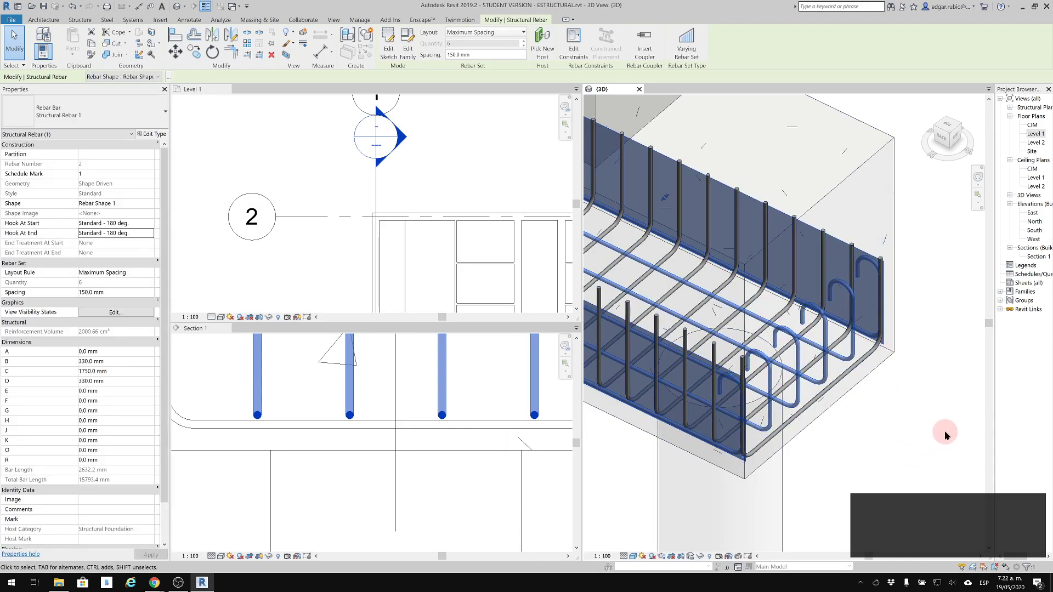
click(944, 430)
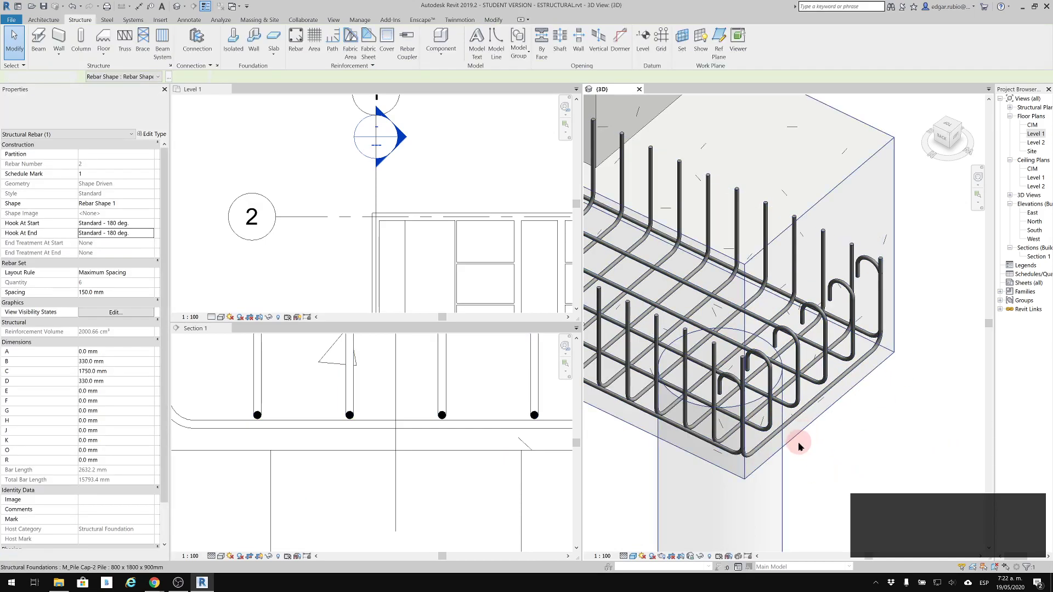
scroll(842, 337, down, 3)
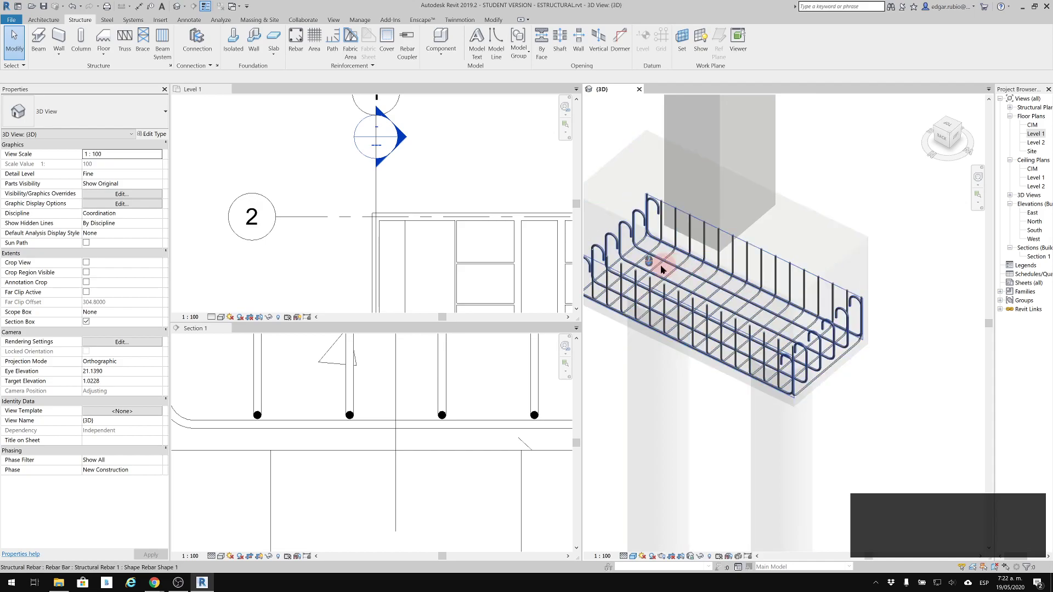
key(ctrl+z)
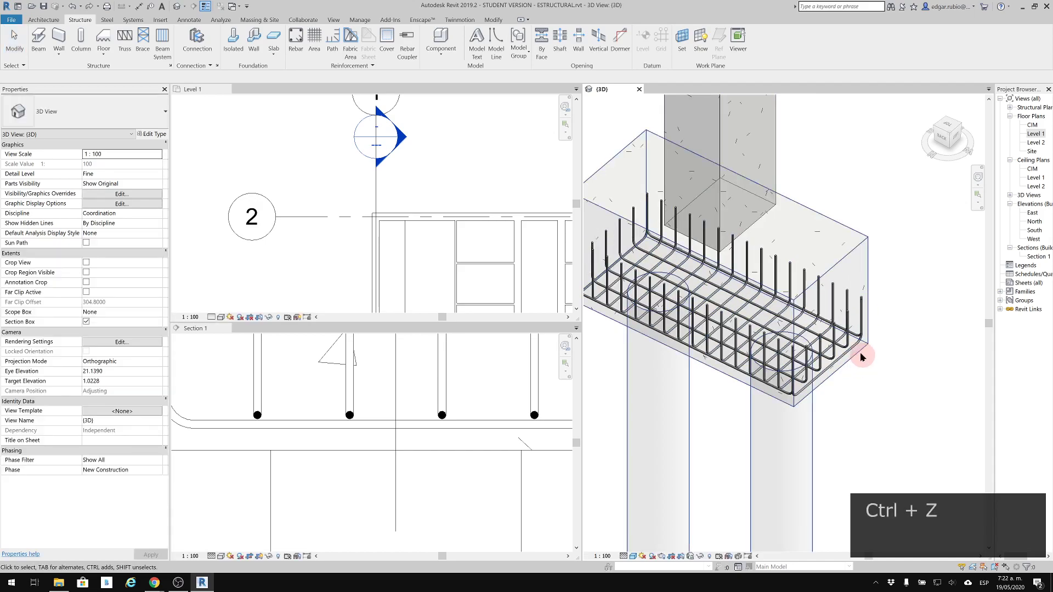
Narrow the longitudinal bar set in Section 1 by pulling both outer bars slightly inward from the transverse bars' legs, and deselect it.
scroll(859, 359, up, 4)
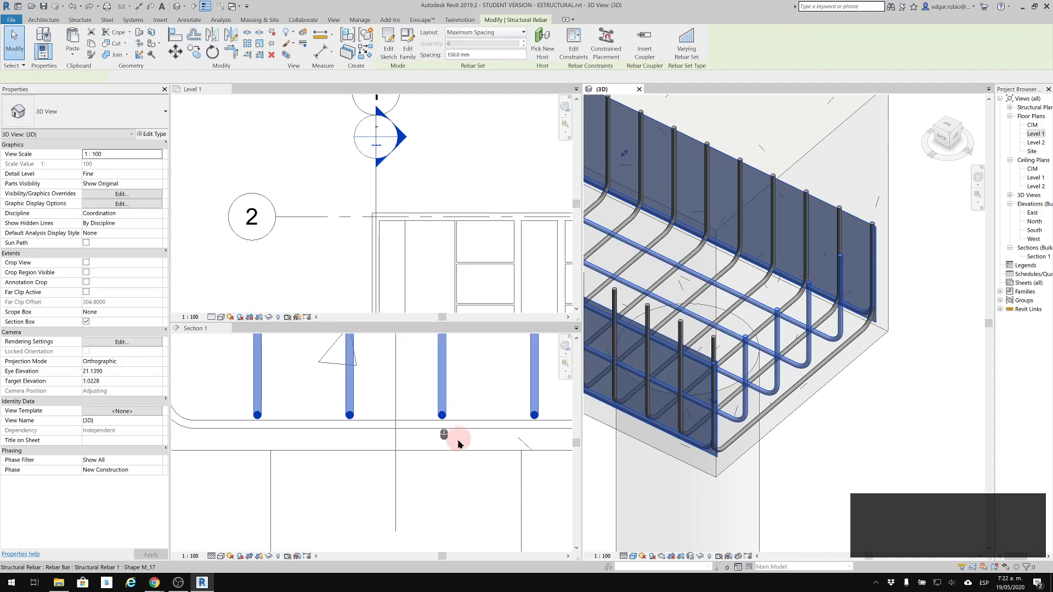
scroll(389, 433, down, 2)
click(340, 423)
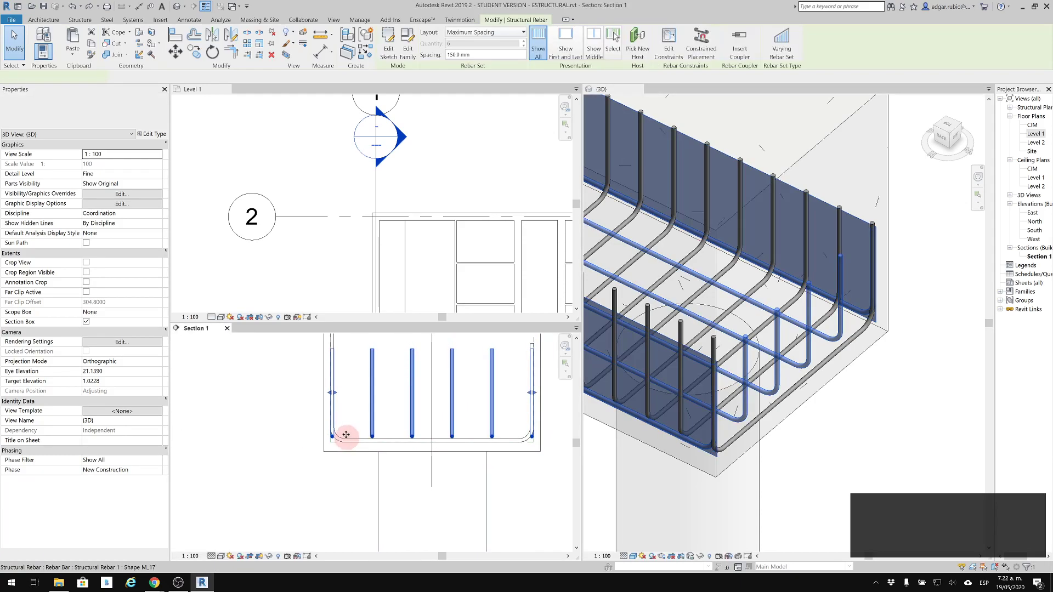
scroll(315, 390, up, 4)
drag(309, 387, 324, 384)
scroll(333, 389, down, 3)
middle_drag(373, 412, 201, 436)
scroll(371, 435, up, 3)
drag(391, 409, 388, 409)
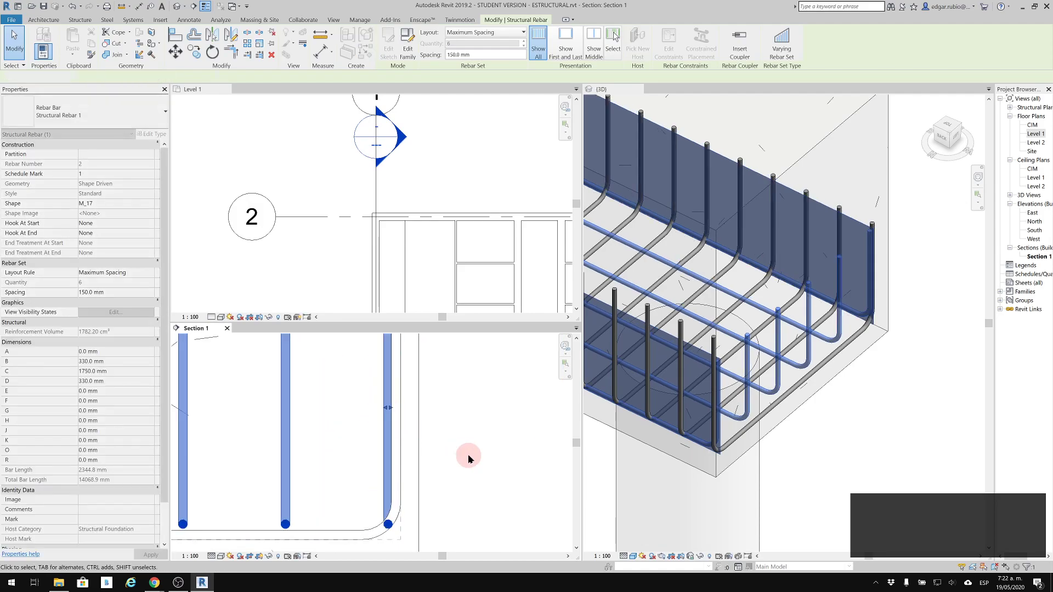
click(702, 466)
click(749, 484)
Examine the rebar cage in the 3D view and check the pile reinforcement reference image in Chrome.
scroll(767, 384, down, 2)
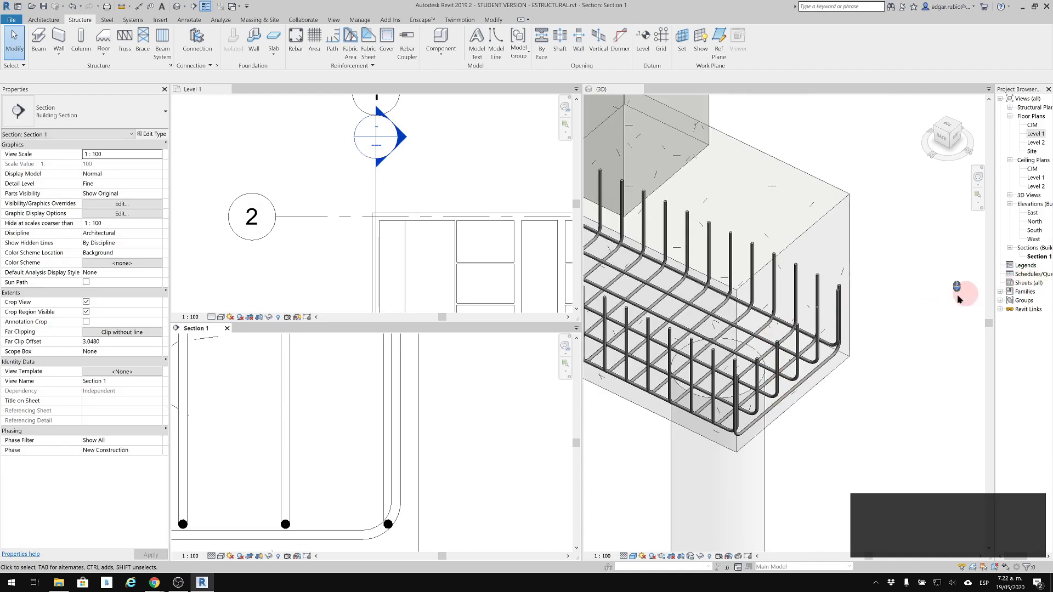
scroll(801, 332, up, 5)
scroll(815, 325, down, 5)
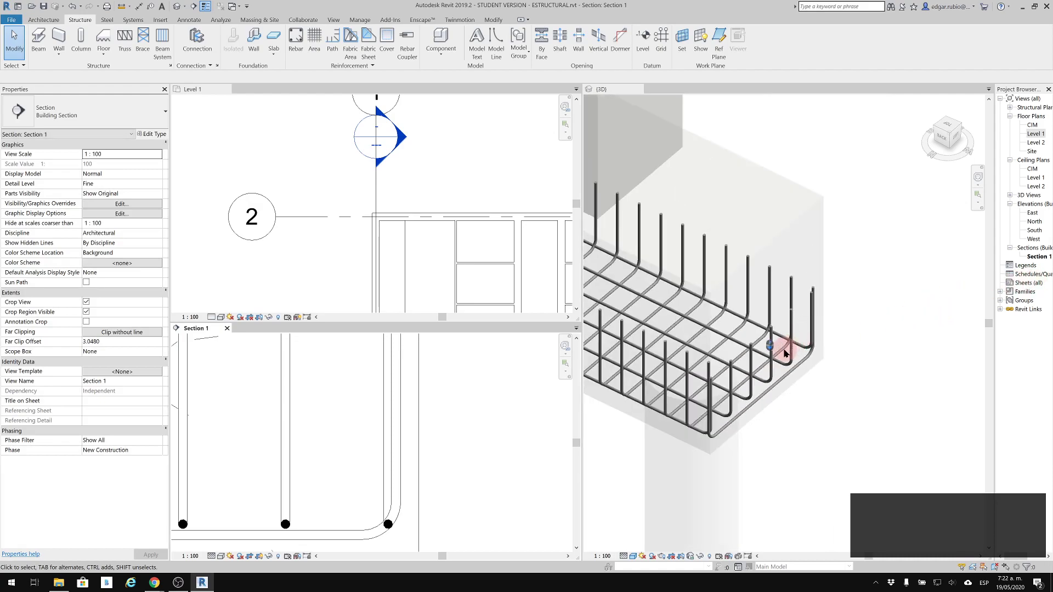
shift+middle_drag(835, 380, 885, 285)
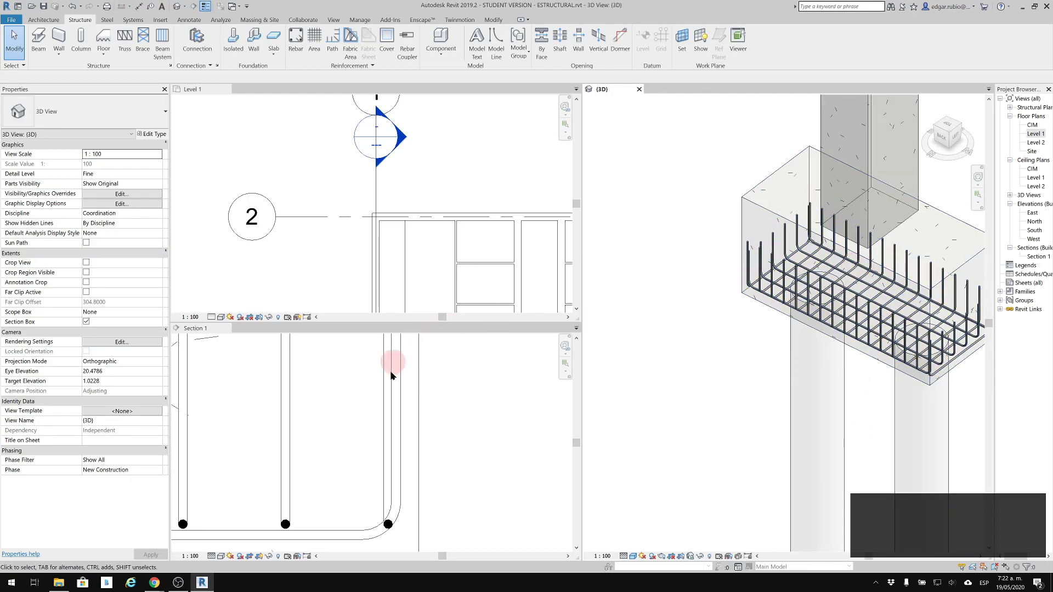
mouse_move(154, 582)
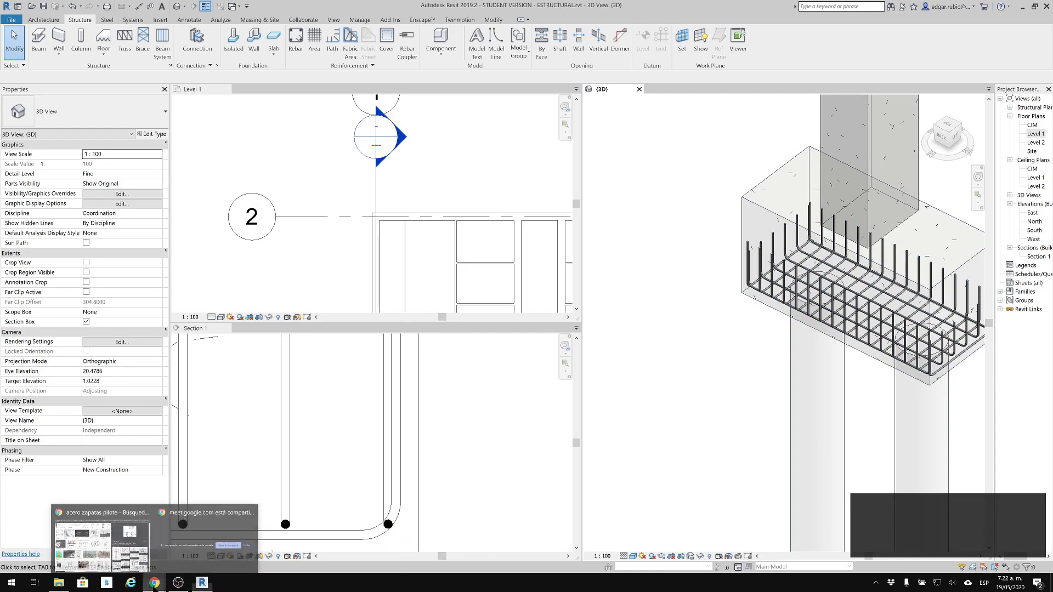
click(119, 545)
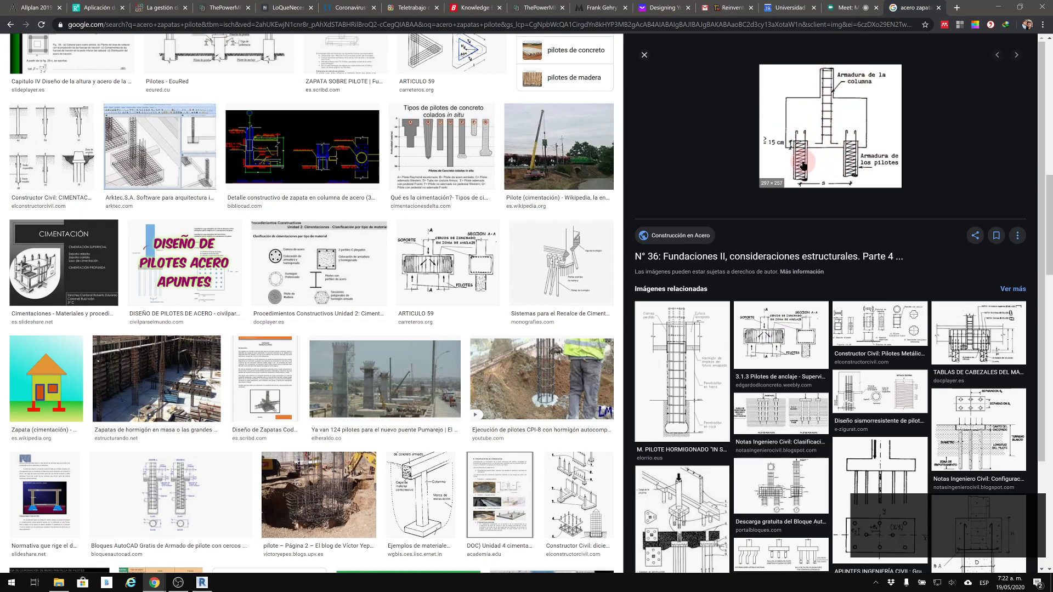
click(997, 12)
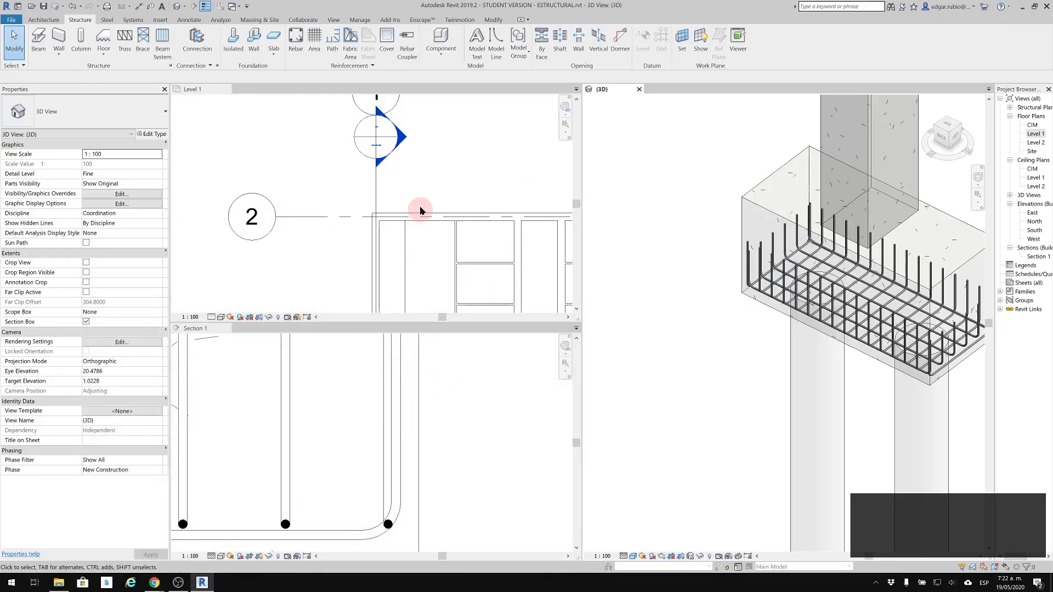
Open the CIM floor plan and bring the pile cap at grid 2 into view.
click(437, 178)
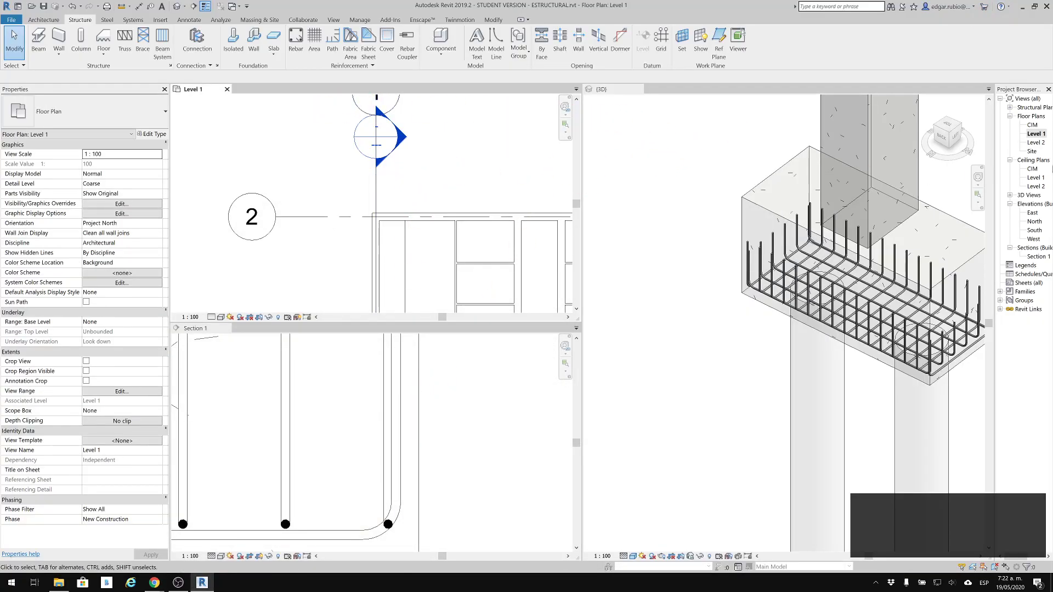
double_click(1033, 125)
middle_drag(461, 252, 416, 238)
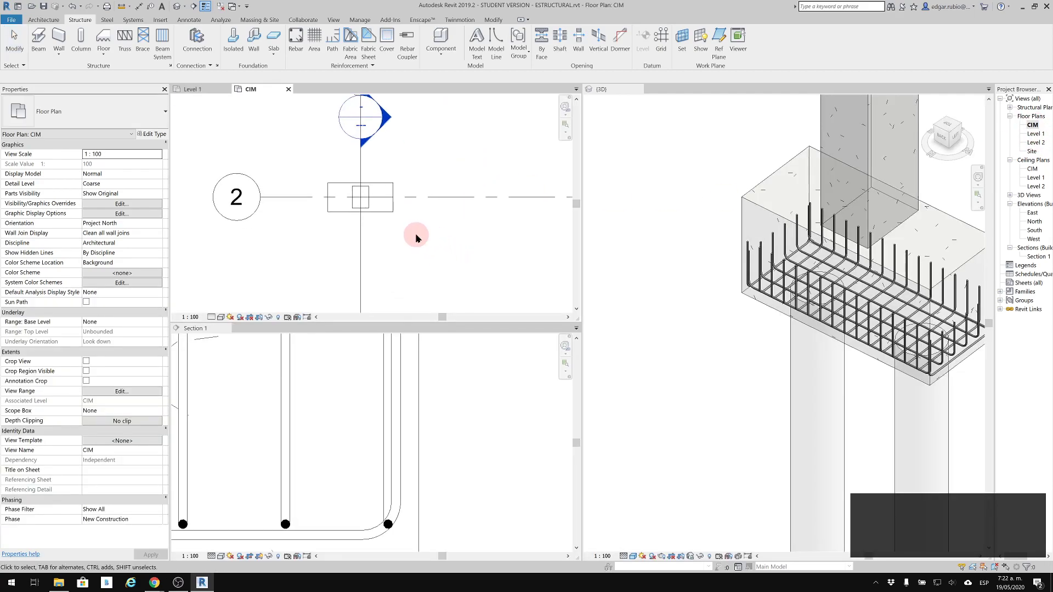
scroll(346, 178, up, 3)
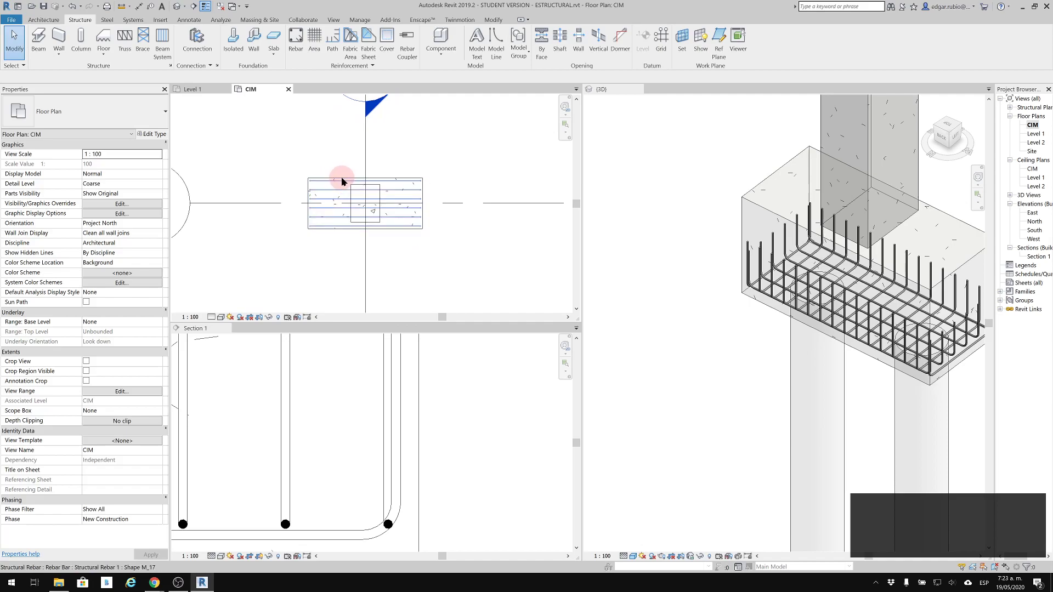
Set the CIM floor plan to Fine detail level and Wireframe visual style.
click(211, 318)
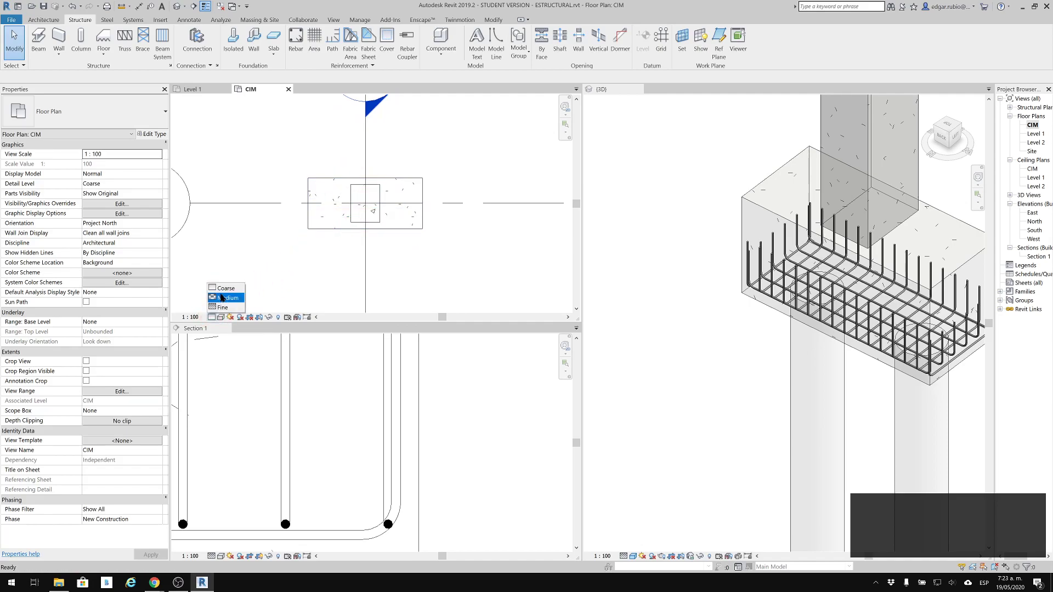
click(222, 308)
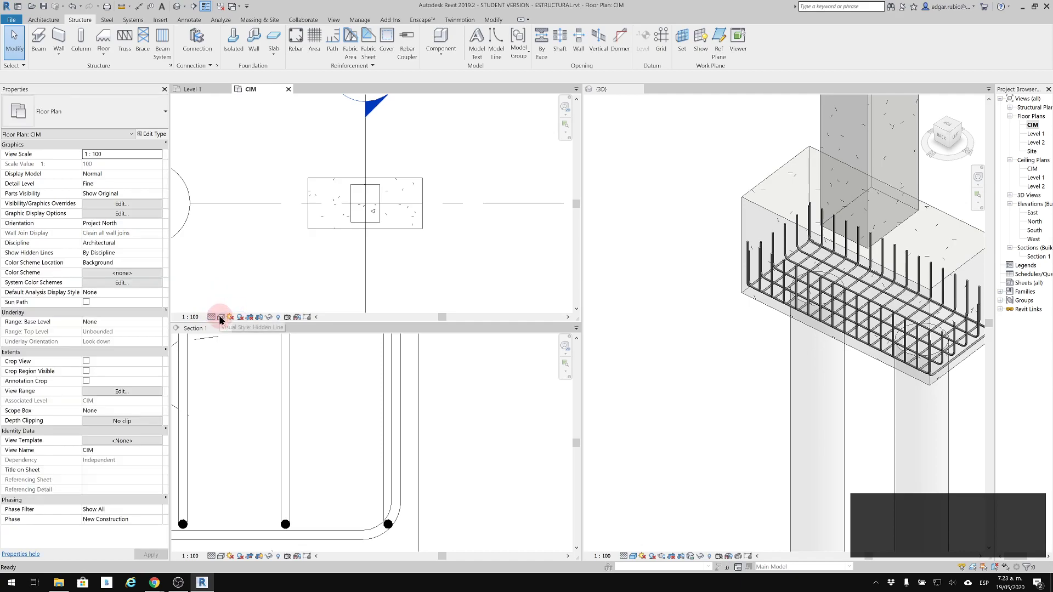
click(219, 318)
click(247, 261)
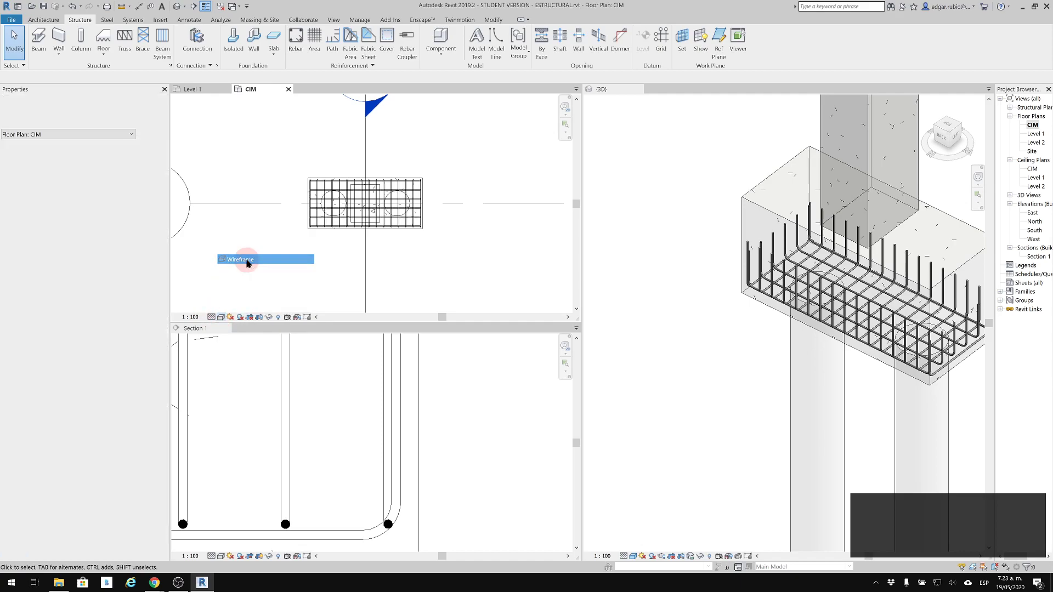
scroll(353, 188, up, 3)
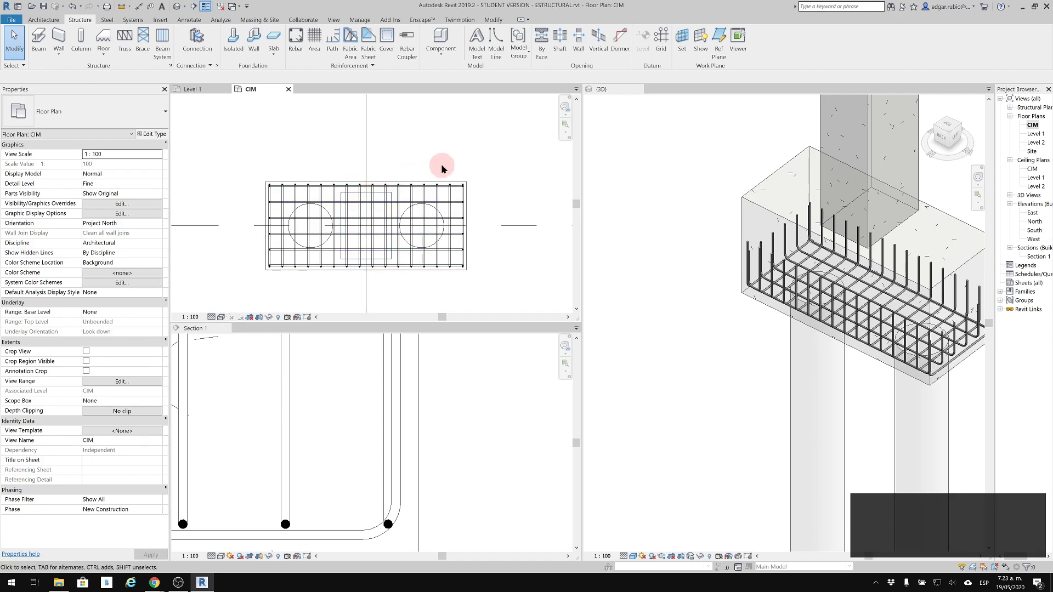
Move the Section 1 line from the cap's central grid line to the centre of the left pile in the CIM plan, and deselect it.
middle_drag(423, 183, 453, 223)
scroll(397, 415, down, 2)
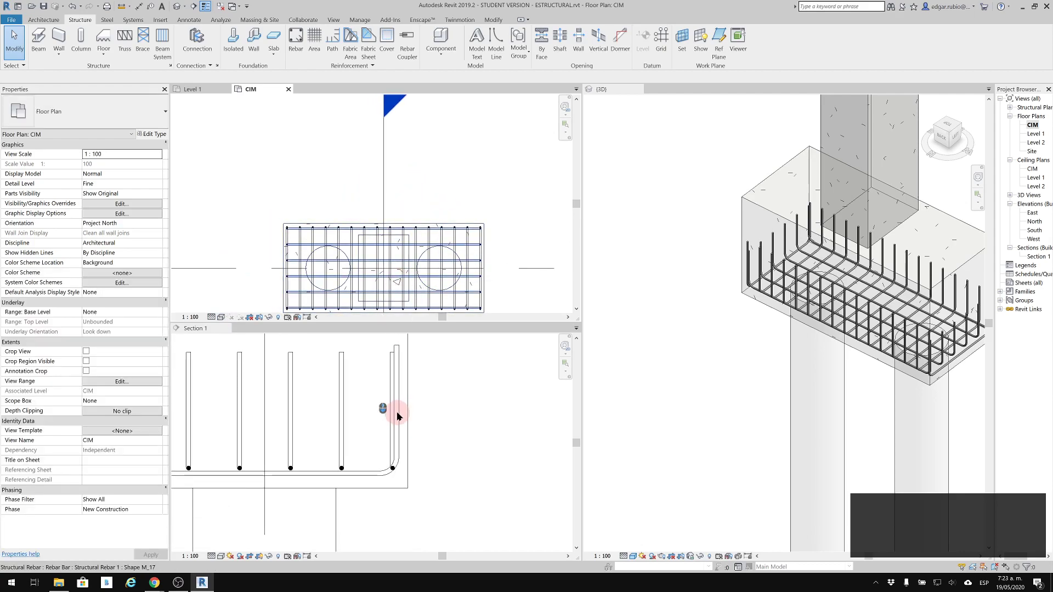
scroll(384, 421, down, 2)
click(477, 387)
click(390, 186)
click(383, 180)
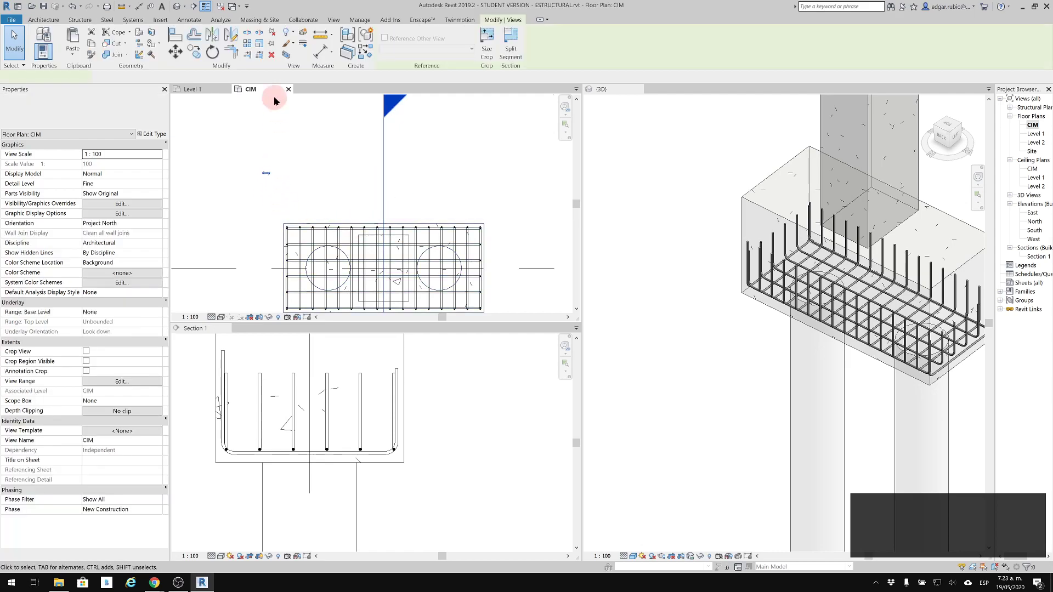
click(175, 55)
scroll(383, 291, up, 5)
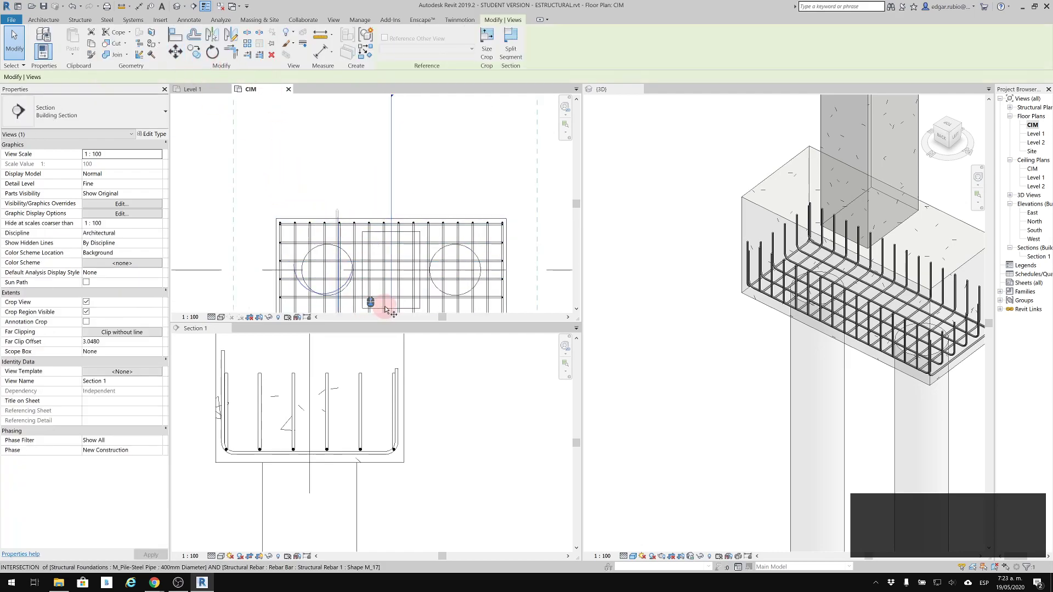
click(414, 253)
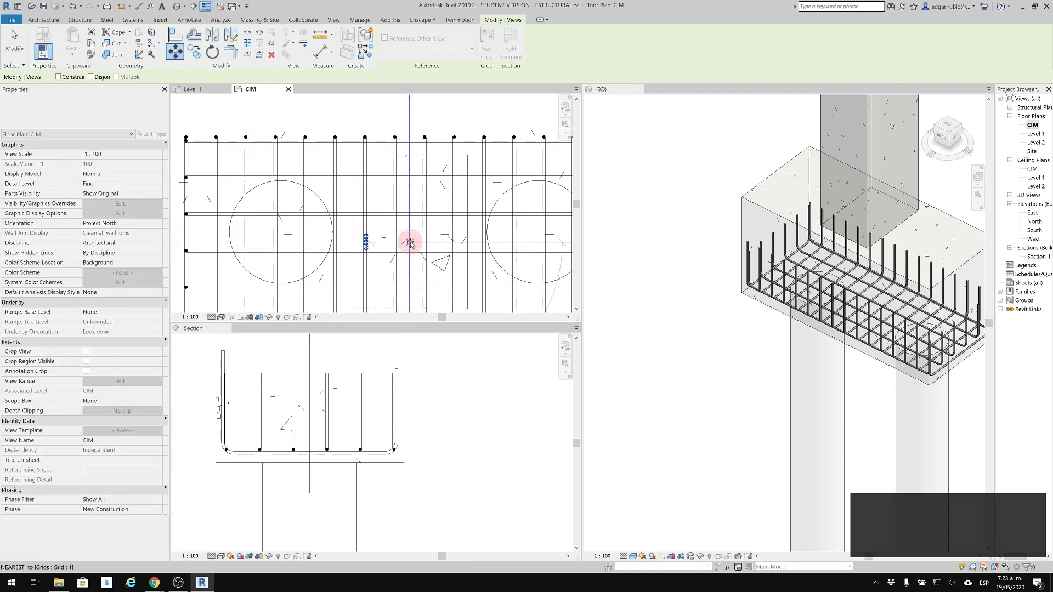
click(285, 239)
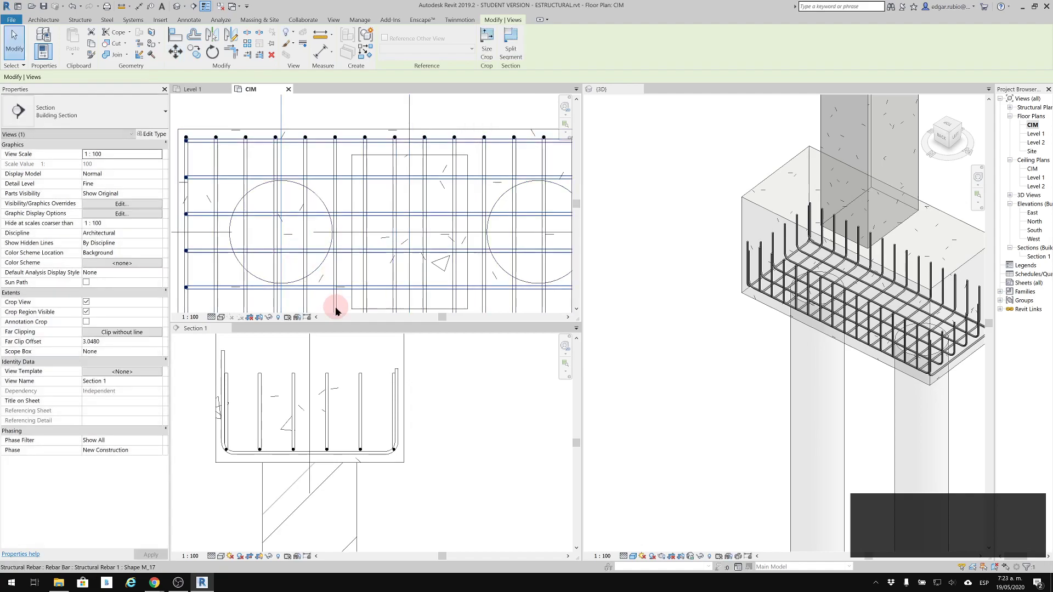
scroll(332, 261, down, 4)
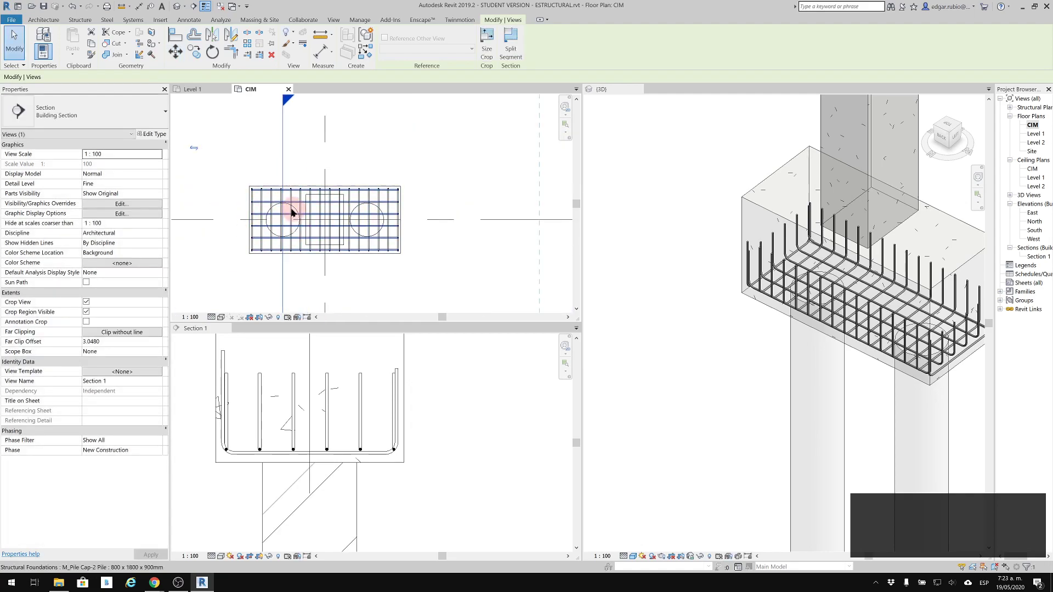
scroll(394, 292, down, 1)
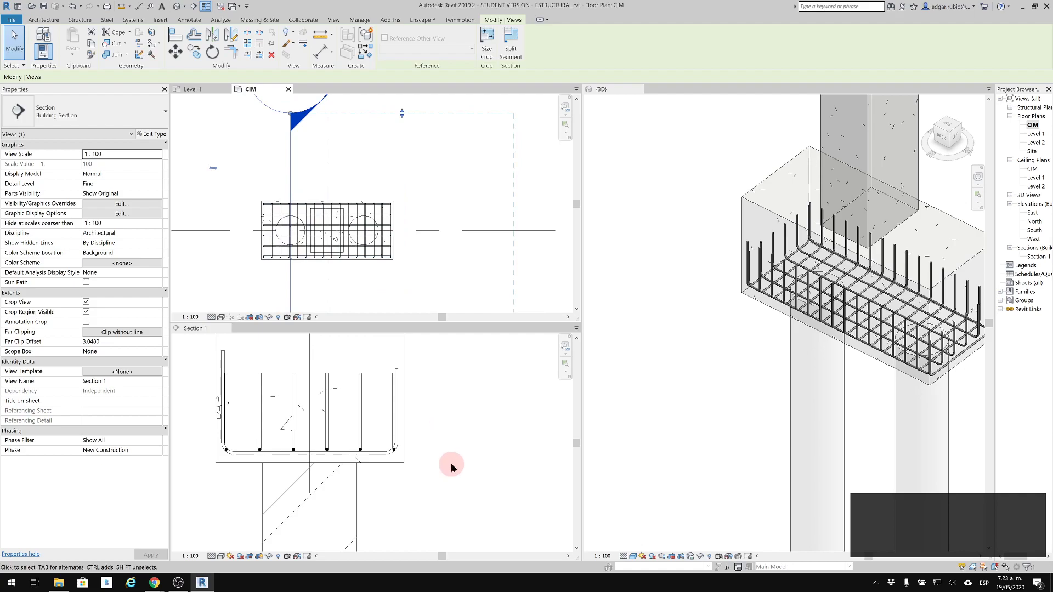
scroll(451, 465, down, 4)
middle_drag(426, 401, 425, 302)
scroll(417, 422, down, 1)
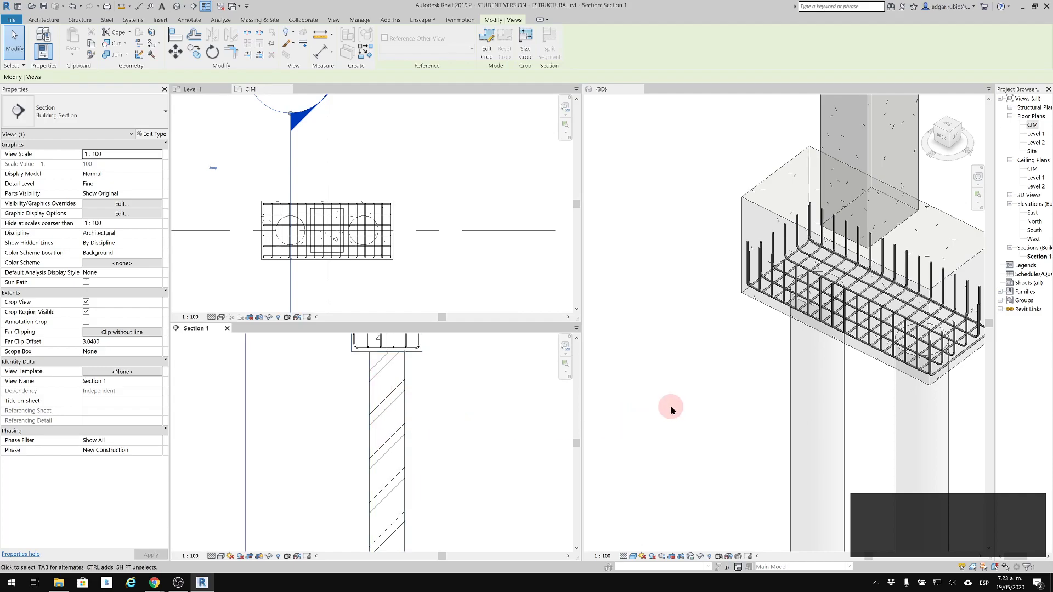
click(378, 443)
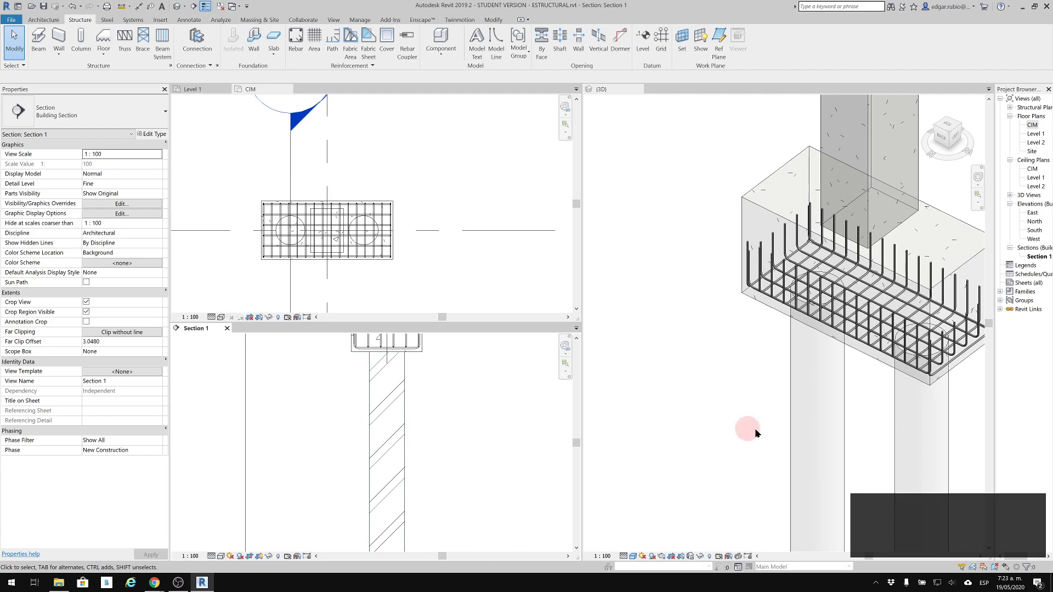
Try to place a straight M_00 bar along the pile in Section 1, using the pile cap as host.
scroll(419, 419, up, 3)
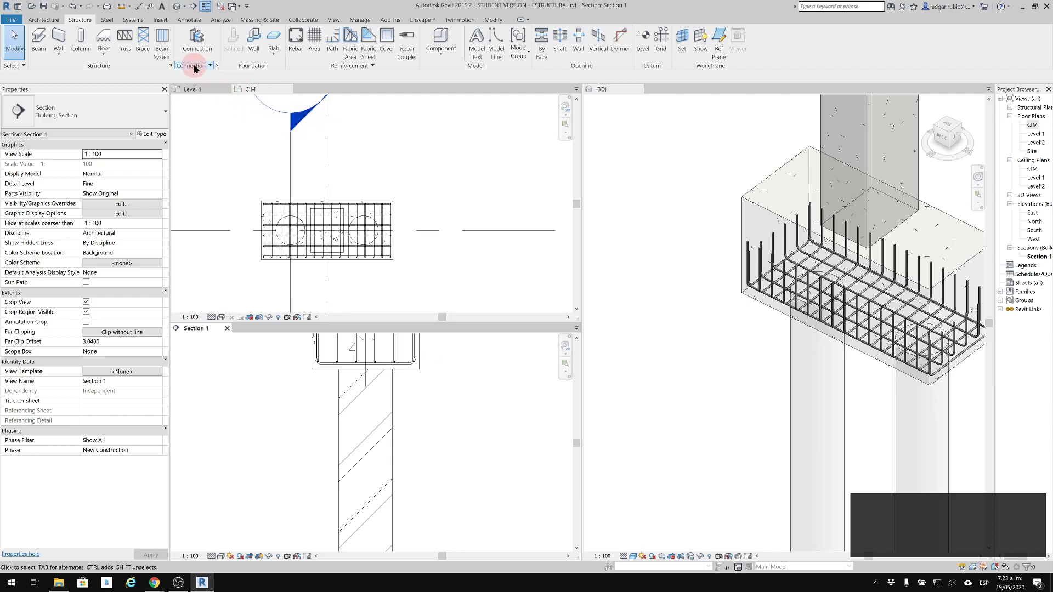
click(390, 475)
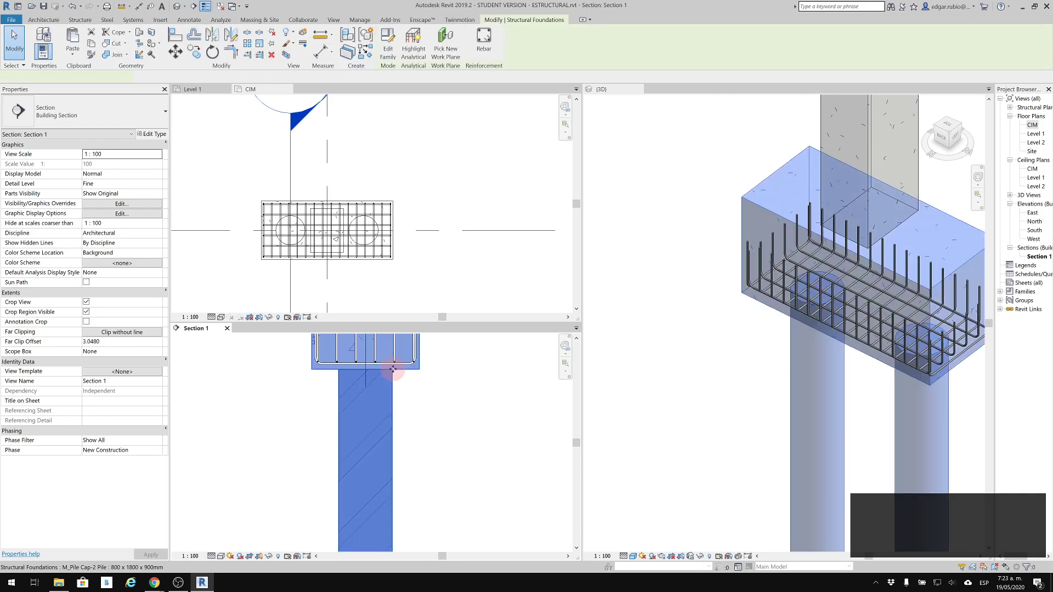
click(485, 44)
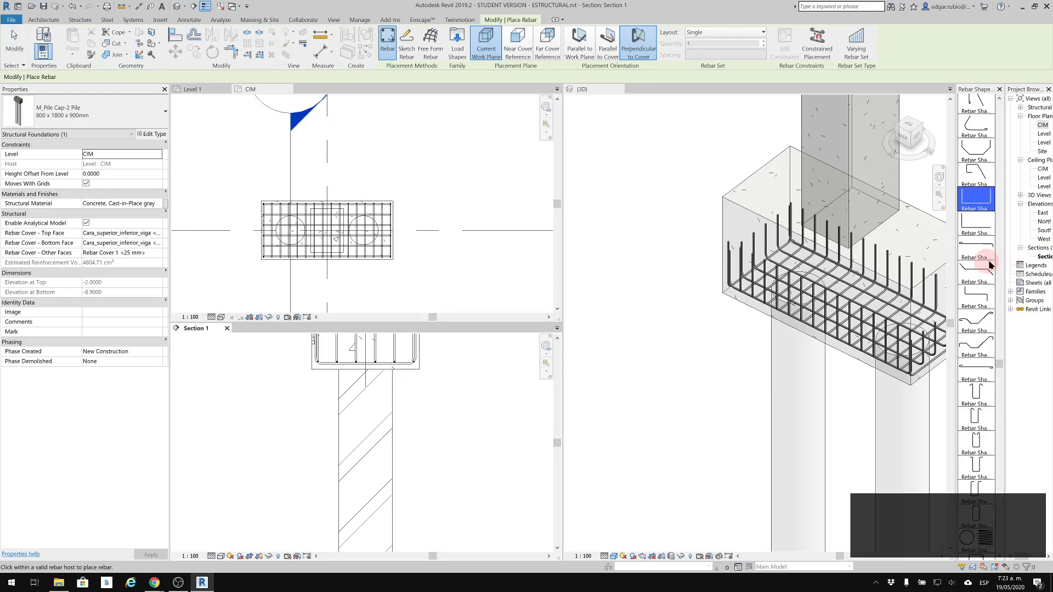
scroll(987, 263, up, 6)
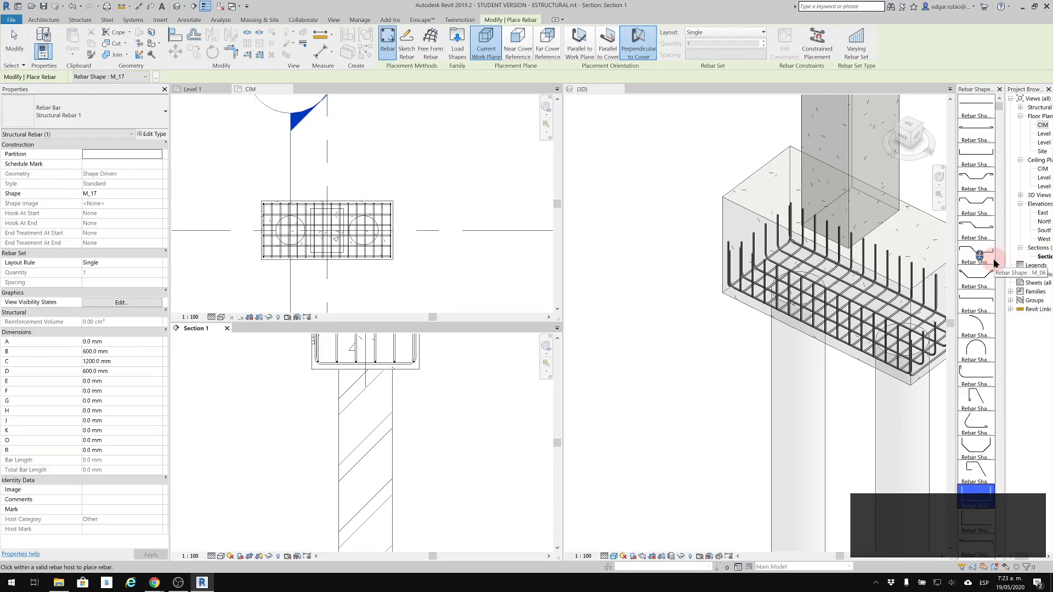
click(986, 105)
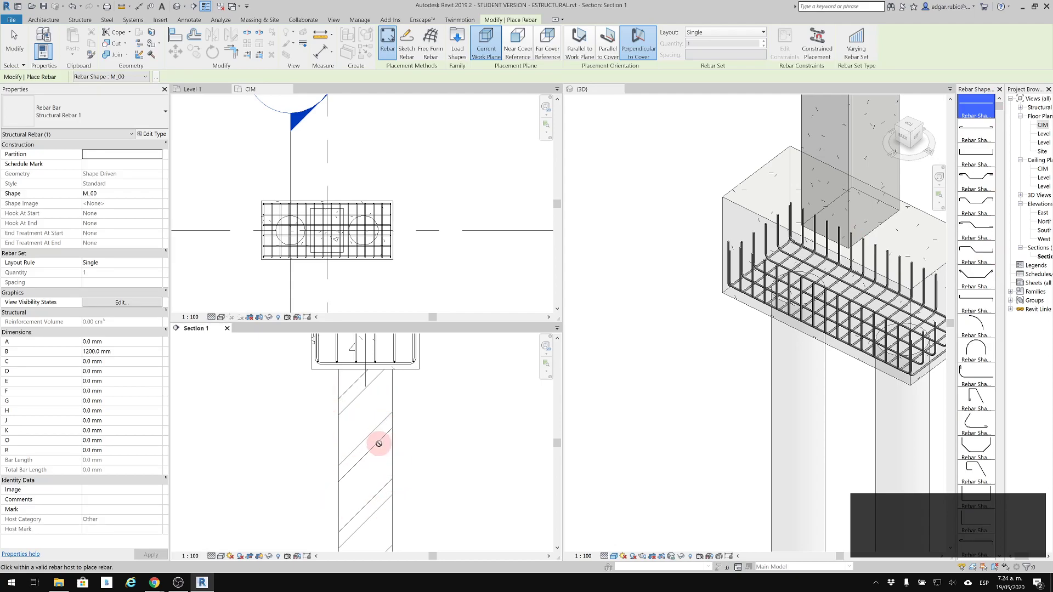
key(Escape)
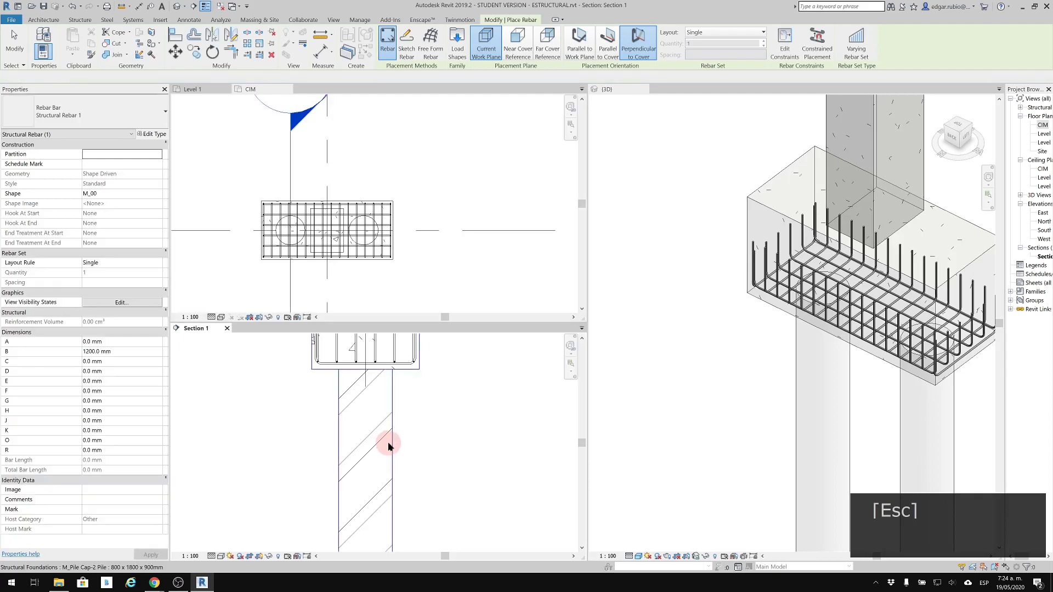
Select the nested 400mm Diameter pile in Section 1 and open its M_Pile-Steel Pipe family for editing.
key(Tab)
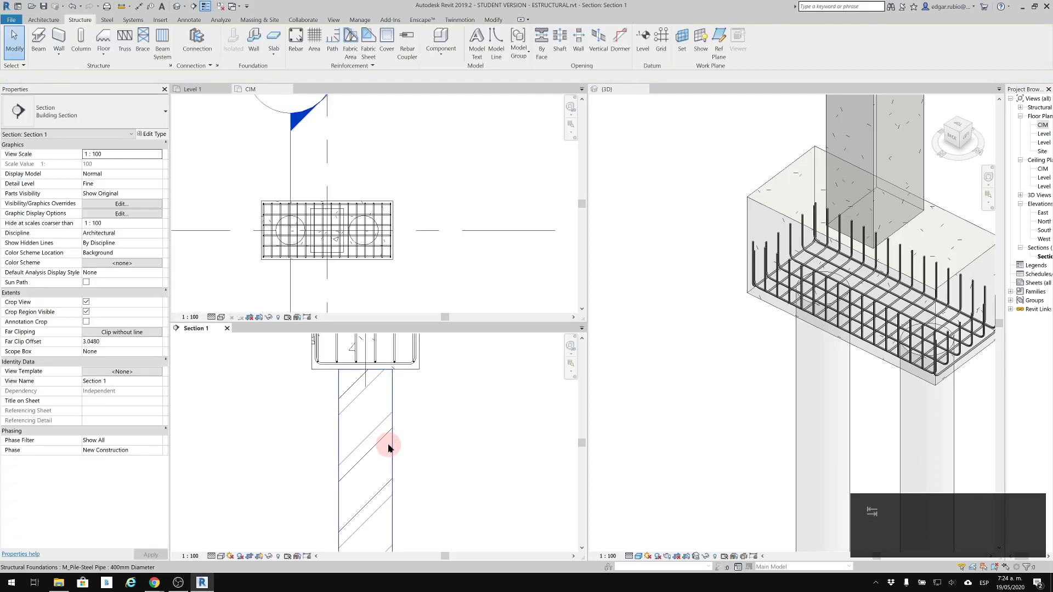
click(387, 443)
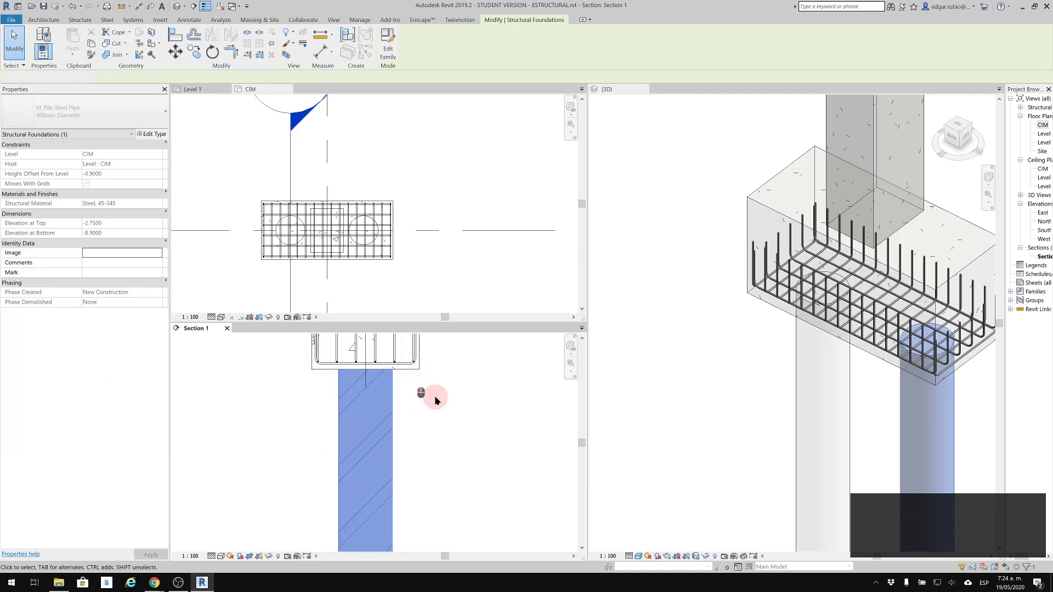
click(413, 376)
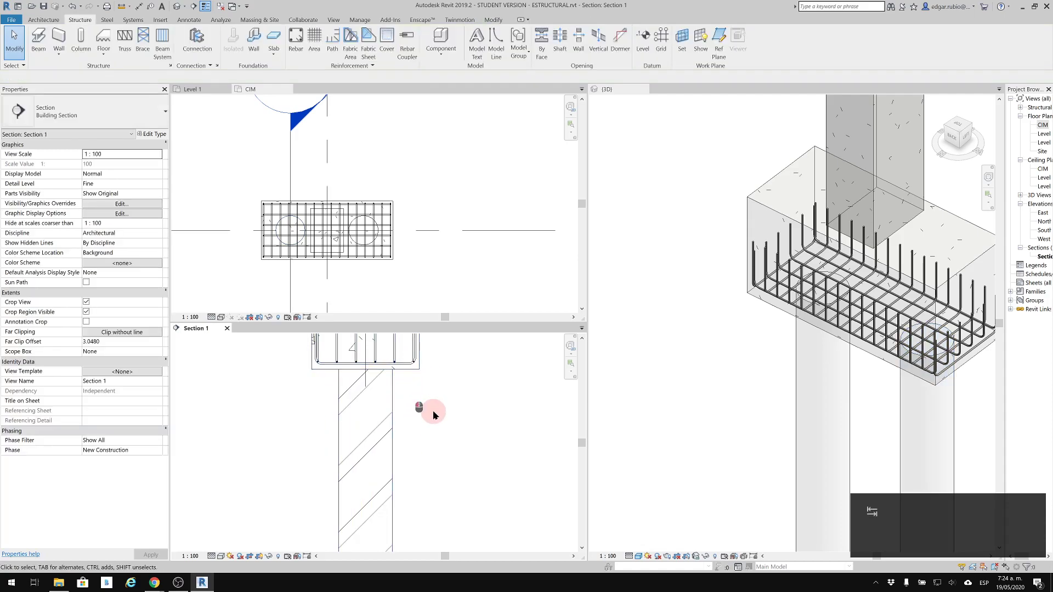
middle_drag(428, 412, 433, 479)
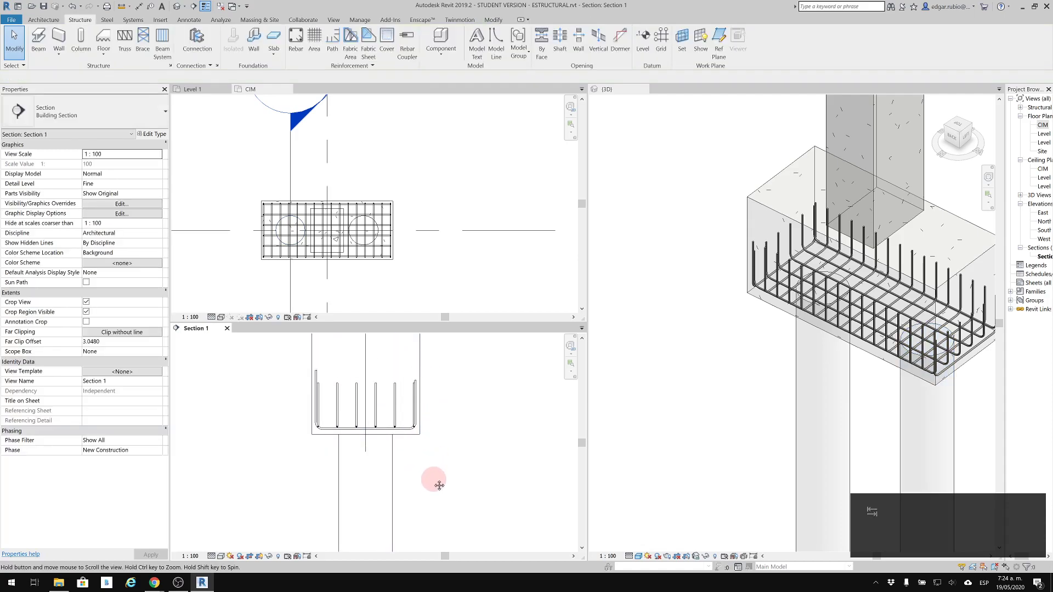
click(394, 481)
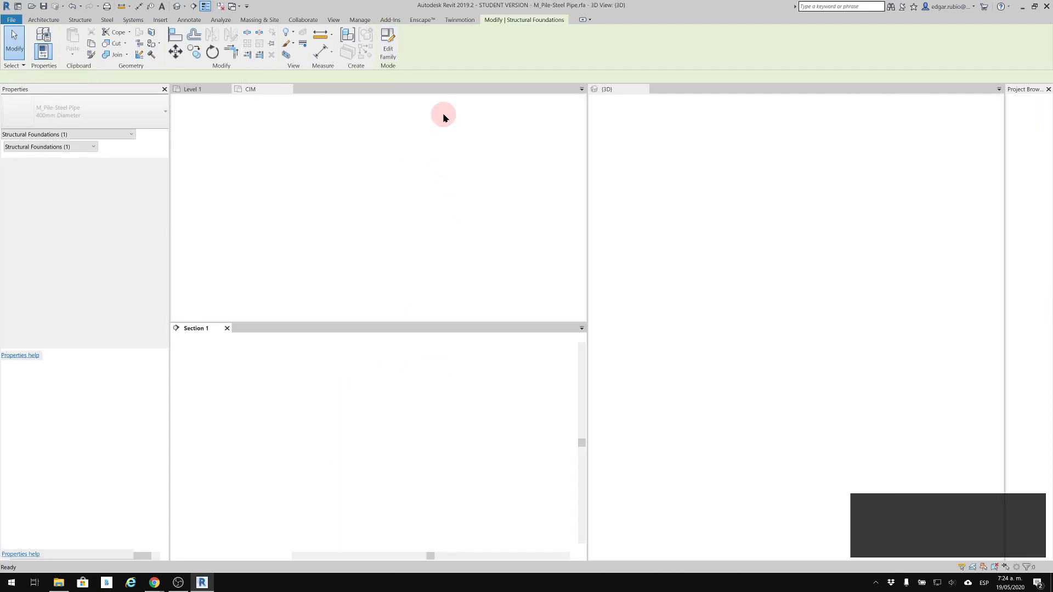
scroll(422, 411, down, 2)
middle_drag(422, 412, 398, 416)
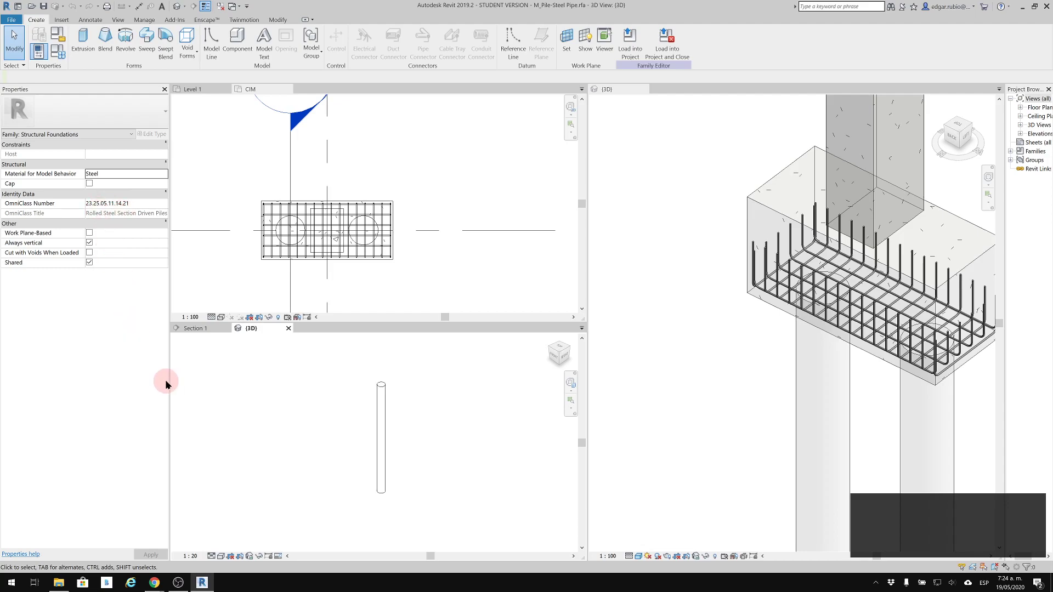
middle_drag(370, 424, 359, 429)
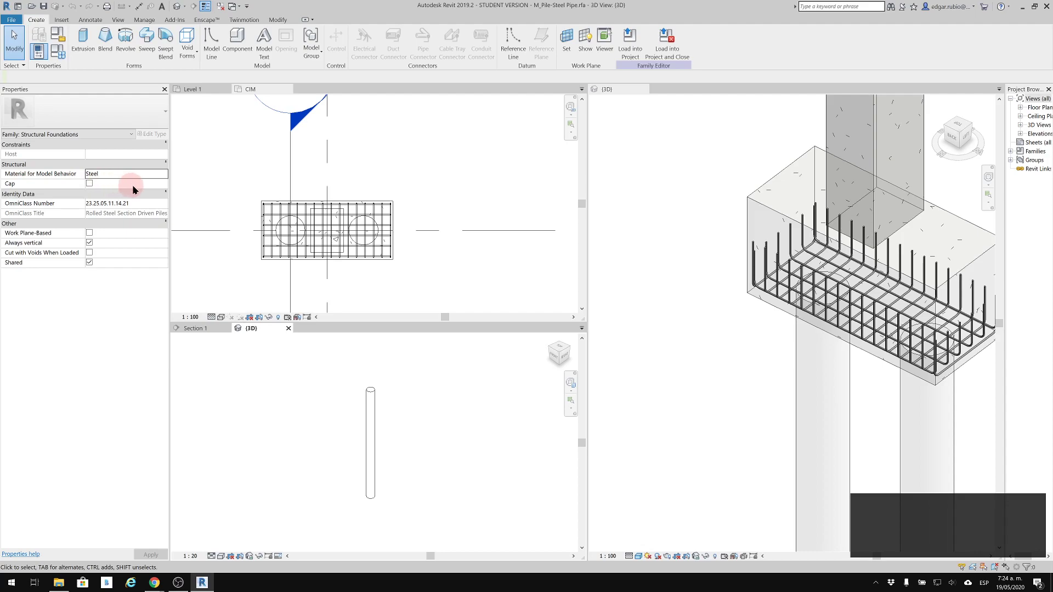
Set the pile family's Material for Model Behavior to Concrete and load it into the project, overwriting the existing version.
click(164, 174)
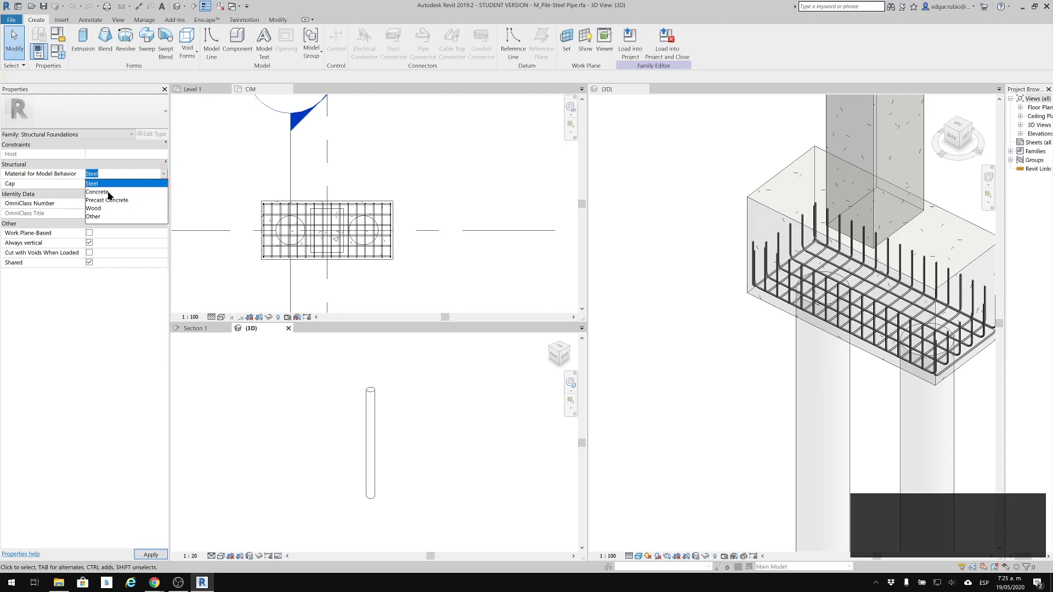
click(277, 429)
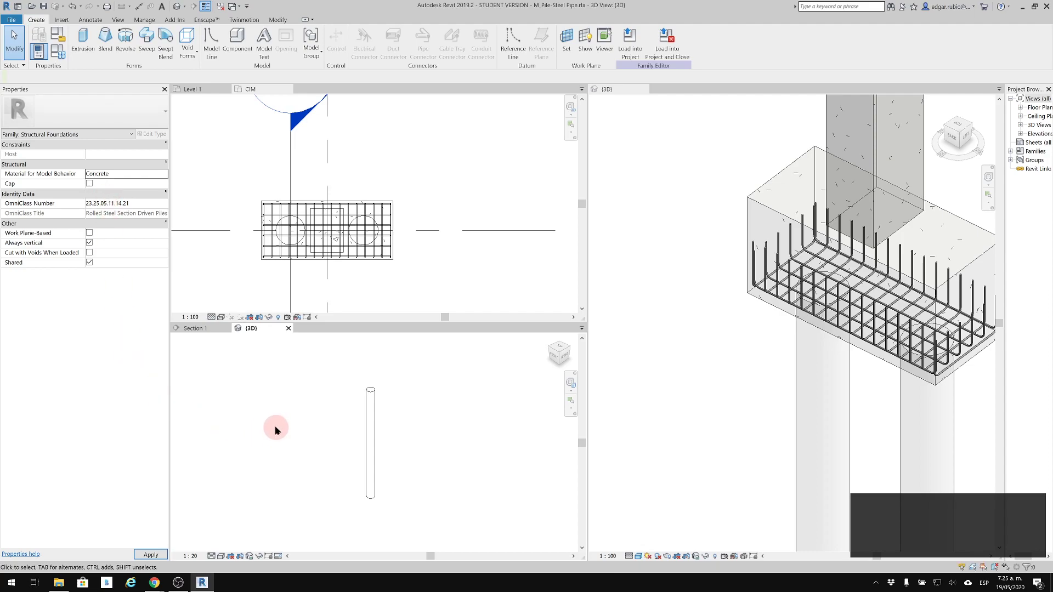
click(630, 41)
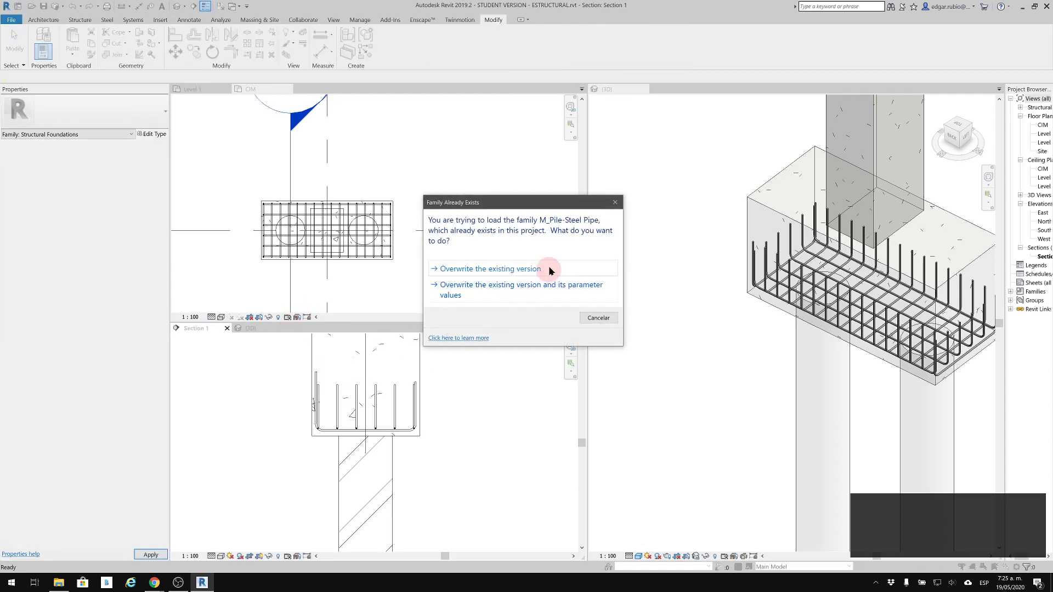
click(502, 273)
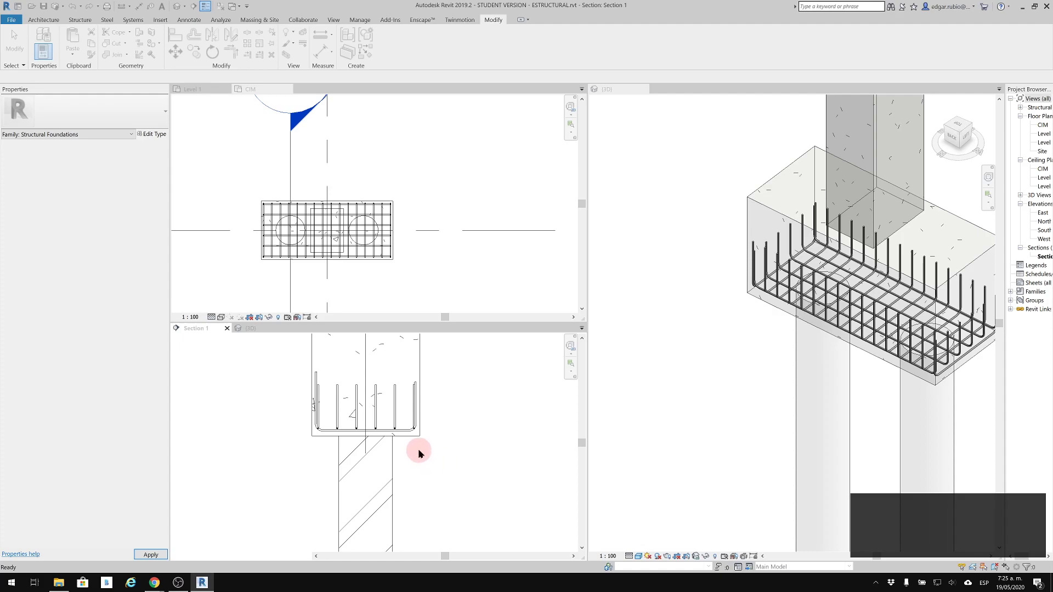
Preview a straight M_00 bar inside the pile in Section 1 and look through the available rebar shapes.
middle_drag(407, 489, 405, 456)
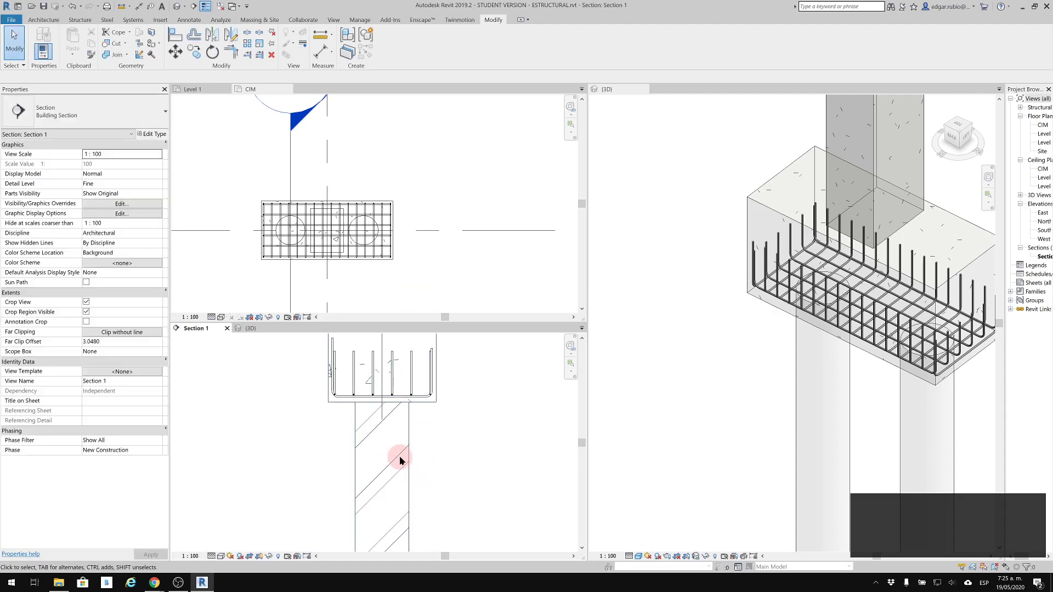
click(407, 455)
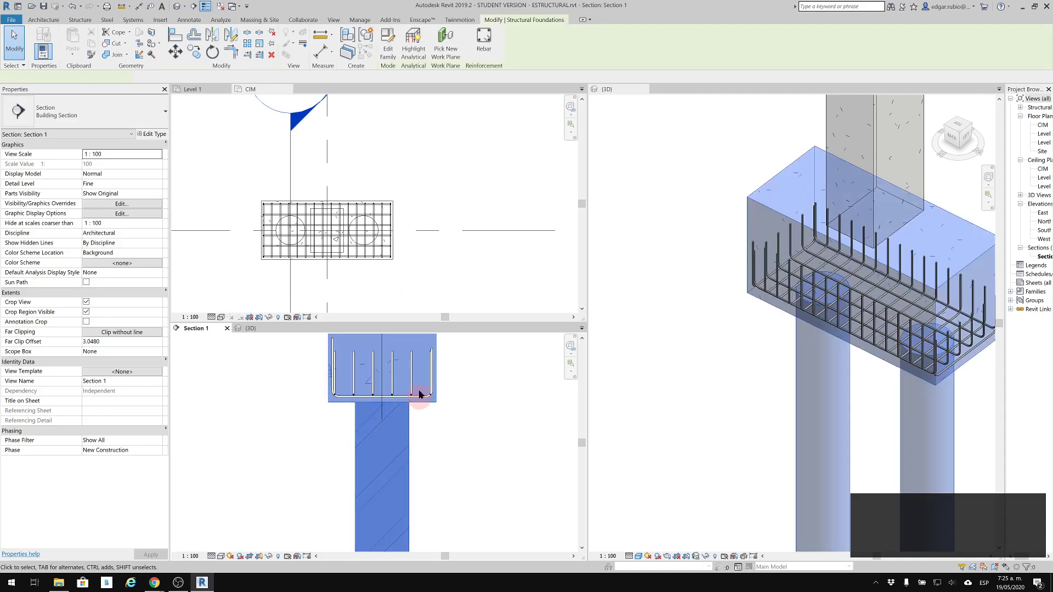
click(485, 44)
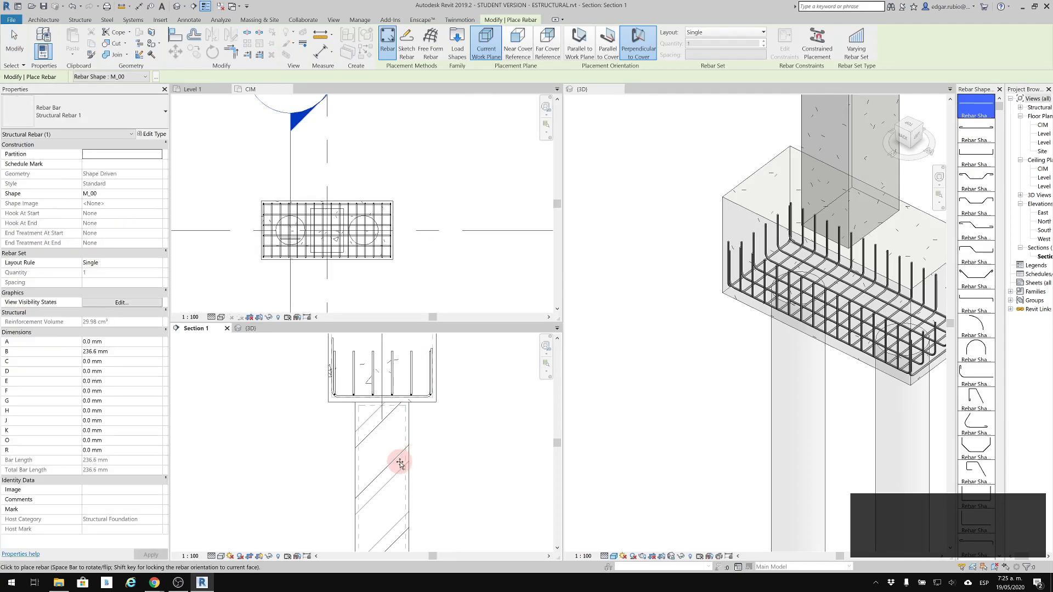
scroll(395, 433, down, 4)
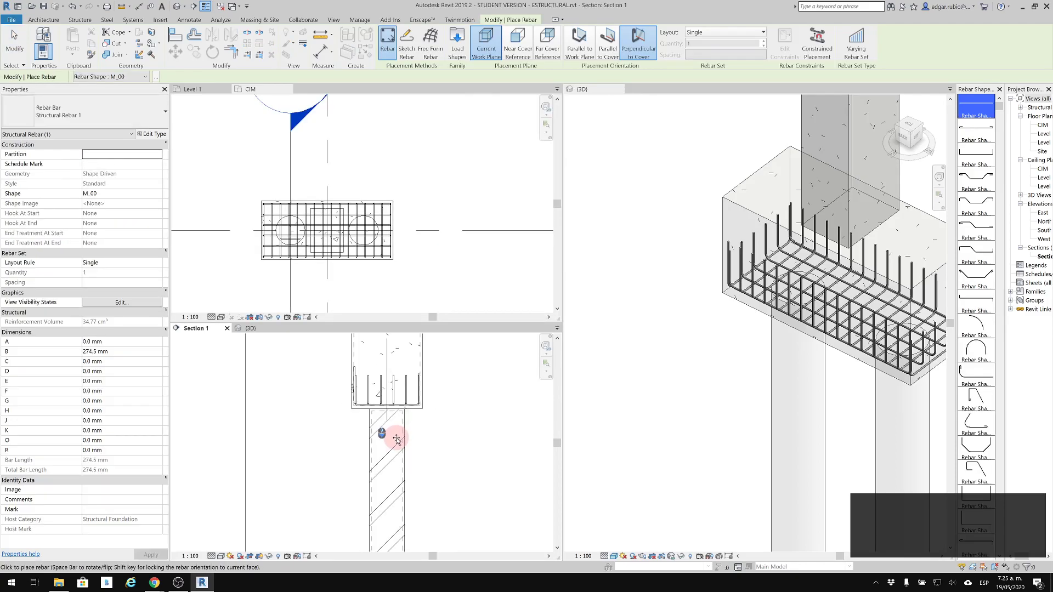
scroll(397, 427, down, 2)
middle_drag(423, 442, 412, 380)
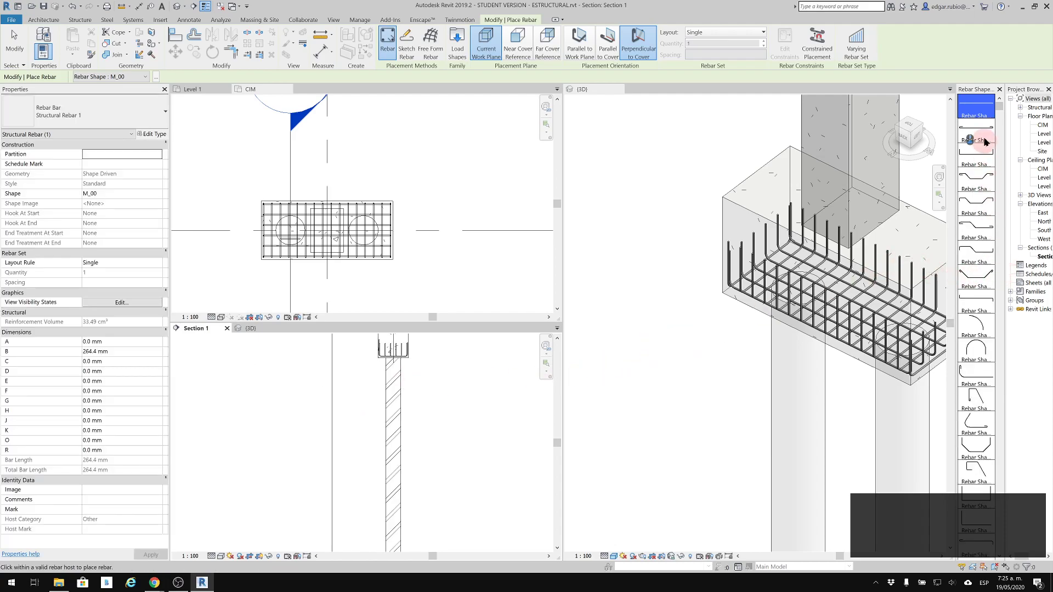
scroll(985, 135, down, 2)
scroll(985, 138, down, 2)
scroll(981, 206, down, 2)
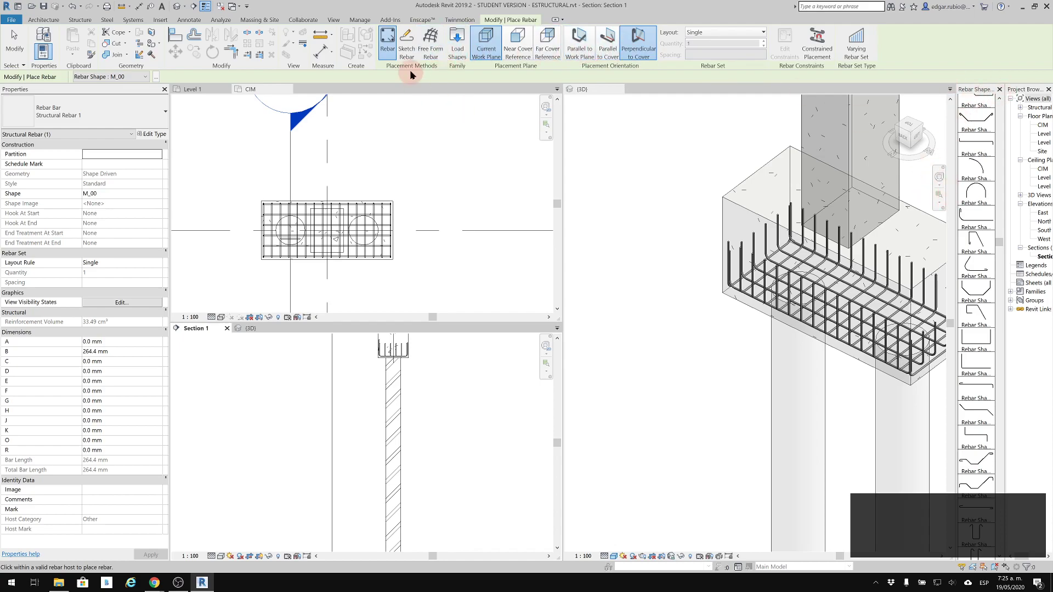
Start a sketched rebar in Section 1 with the two-pile foundation as host, and turn off the section's view cropping.
click(406, 53)
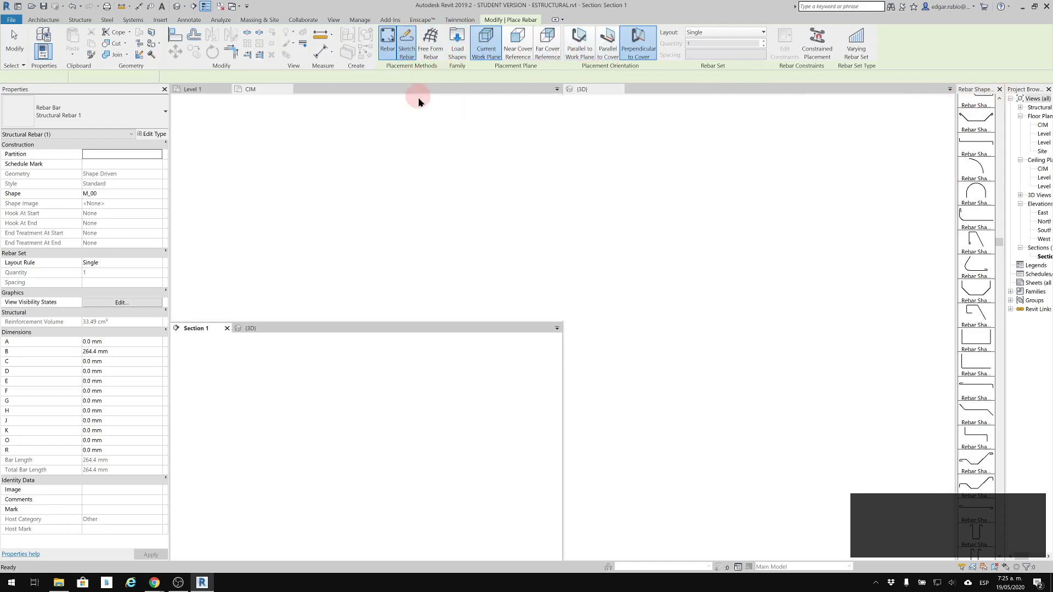
middle_drag(407, 404, 431, 281)
middle_drag(430, 426, 374, 431)
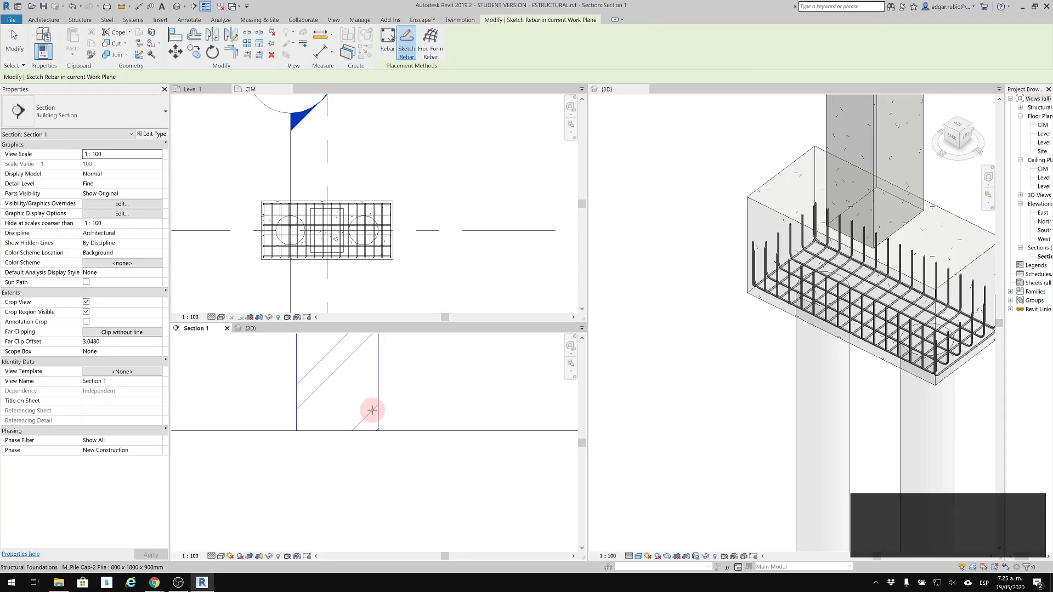
click(373, 413)
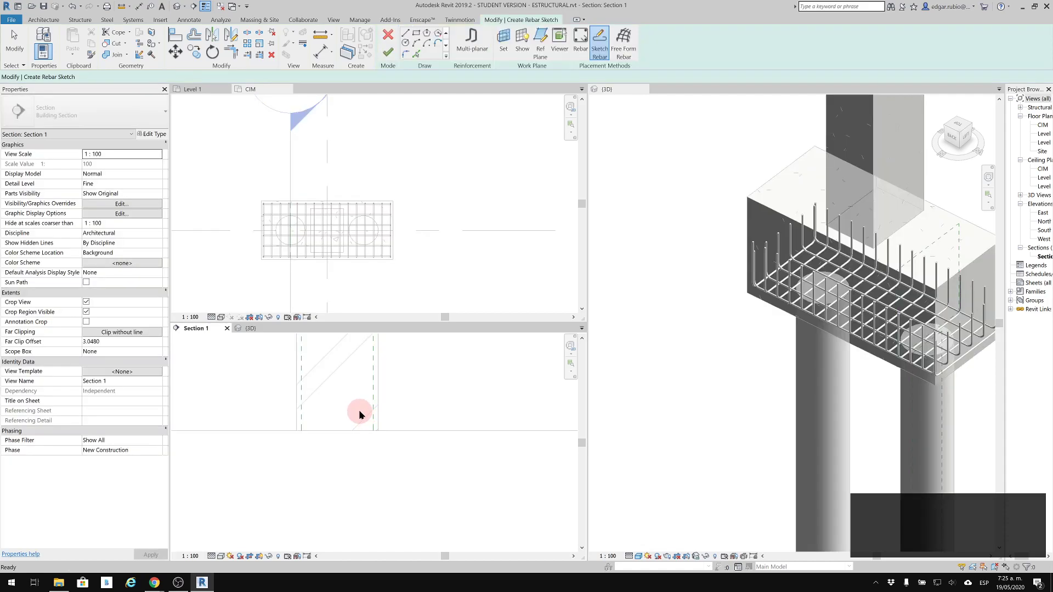
scroll(373, 415, down, 5)
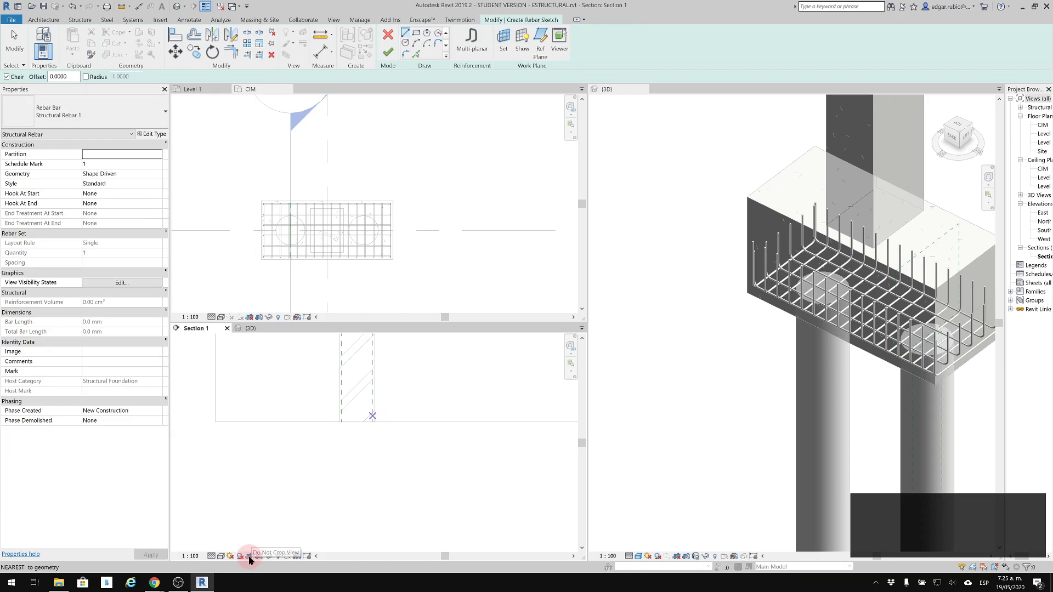
scroll(364, 426, up, 4)
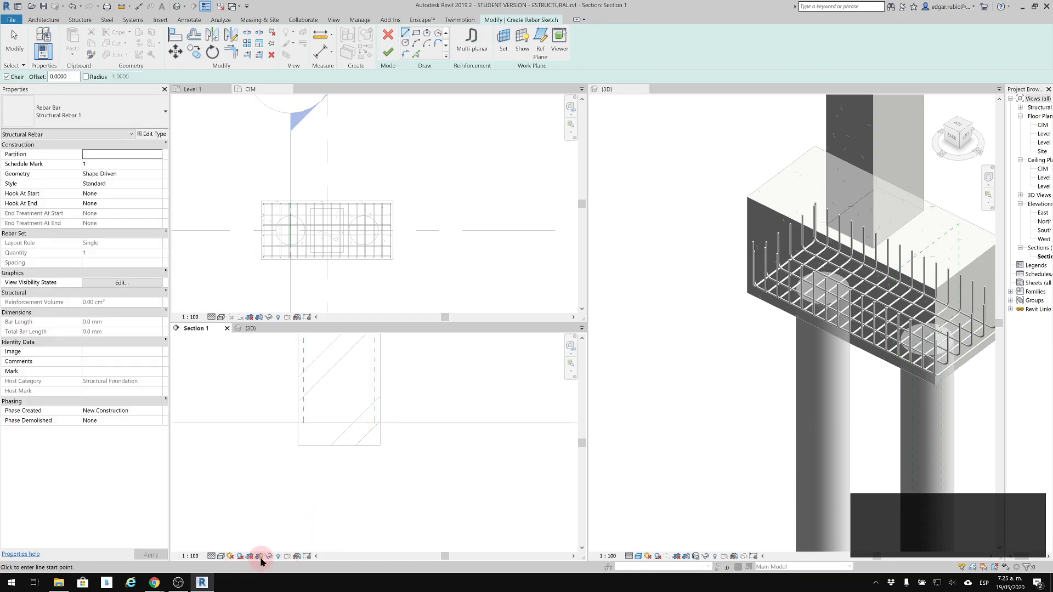
Sketch the bar's vertical line, about 6.06 m long, along the pile's cover from its base to just above the cap's bottom mat.
click(372, 441)
scroll(396, 390, down, 4)
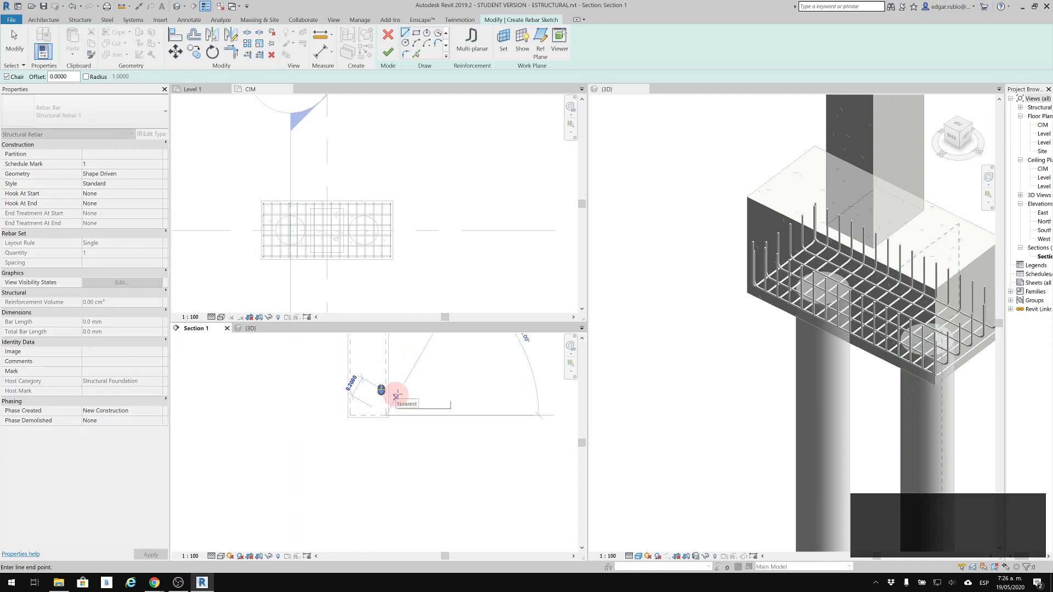
middle_drag(420, 377, 427, 521)
middle_drag(426, 469, 428, 541)
scroll(412, 354, up, 2)
scroll(407, 351, up, 5)
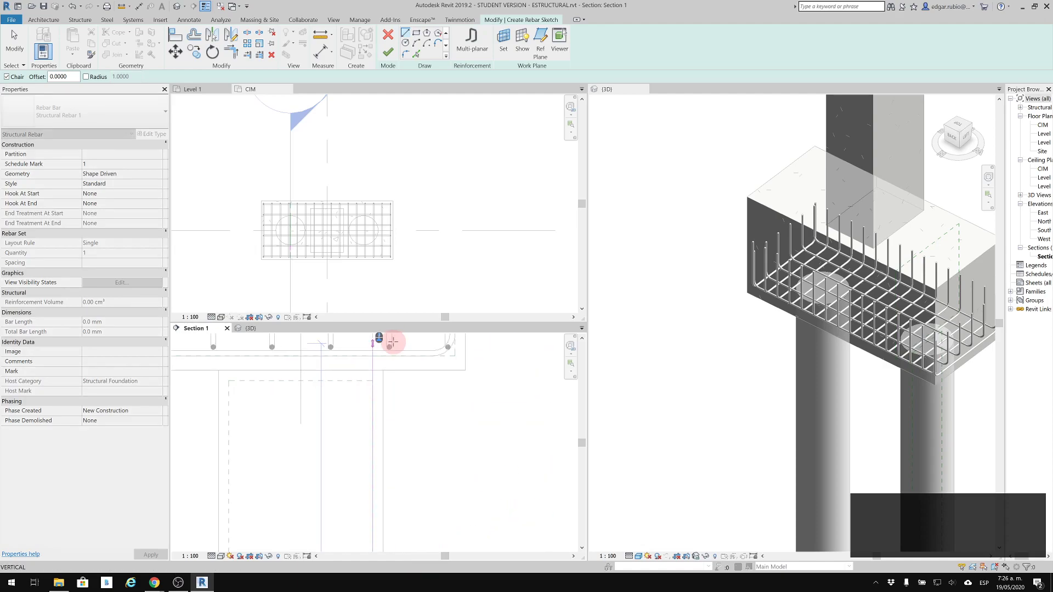
scroll(403, 342, up, 1)
scroll(403, 341, up, 1)
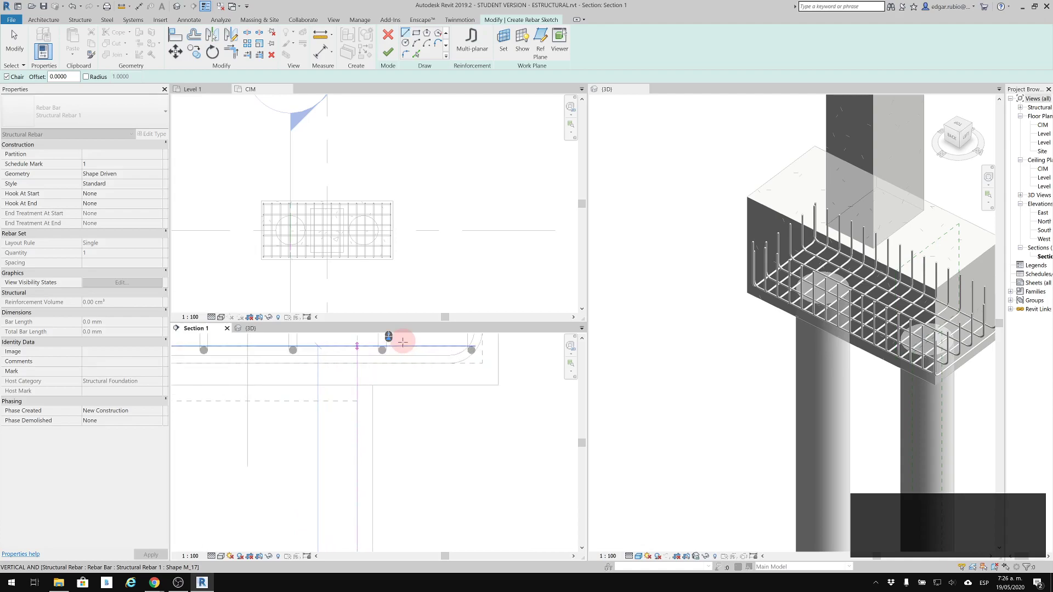
middle_drag(404, 343, 407, 404)
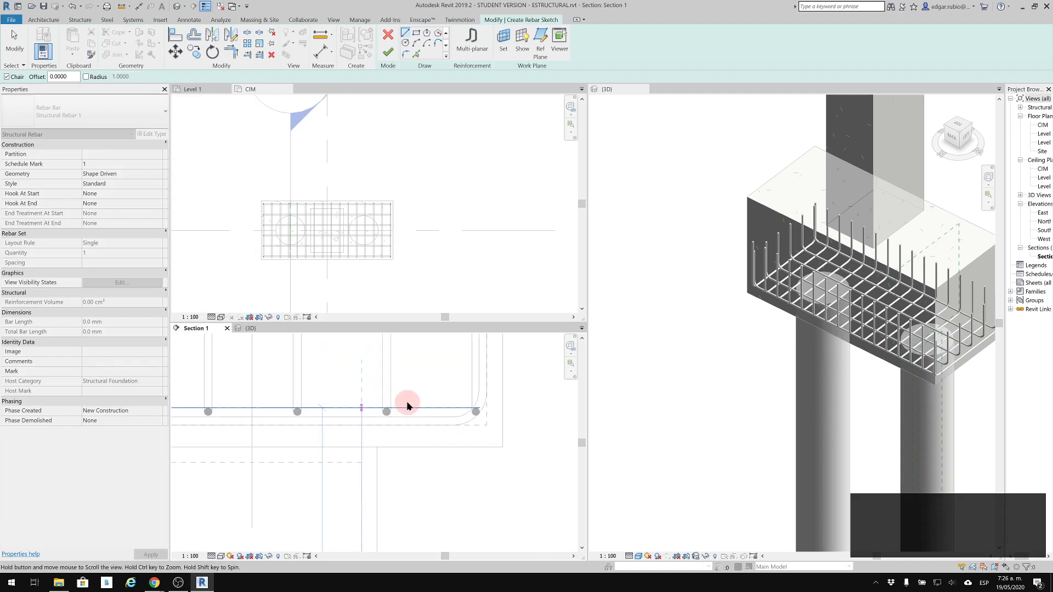
click(366, 395)
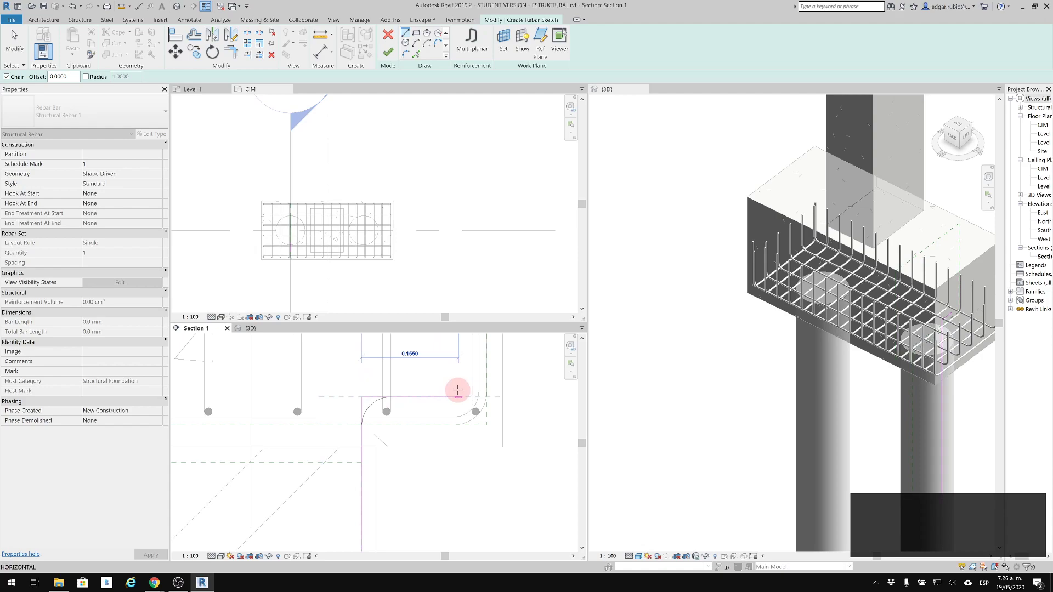
Add a horizontal leg about 150 mm long towards the cap's nearest edge and finish the rebar sketch.
click(449, 393)
key(Escape)
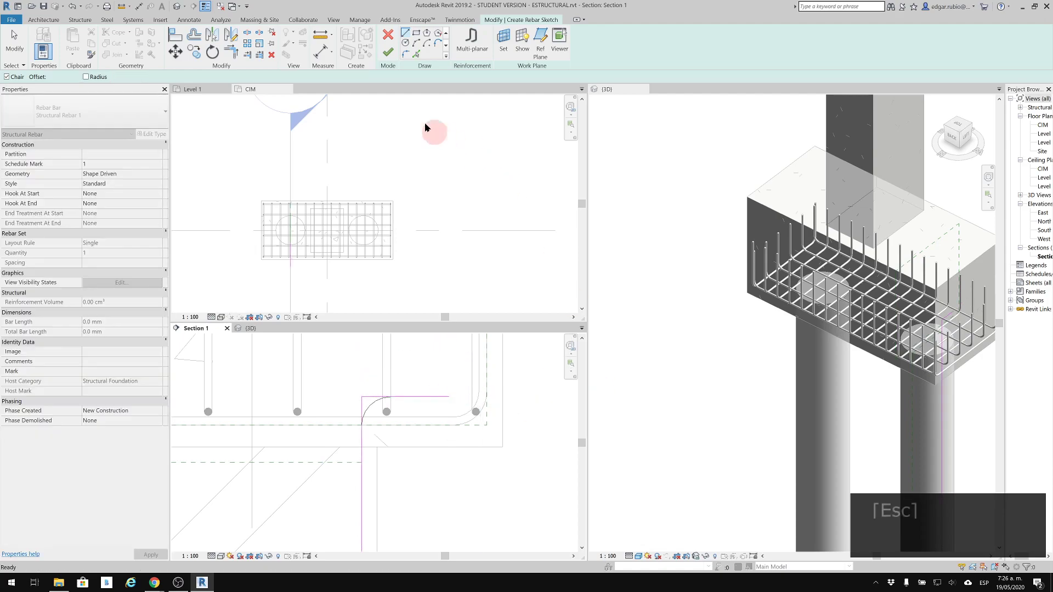
click(387, 52)
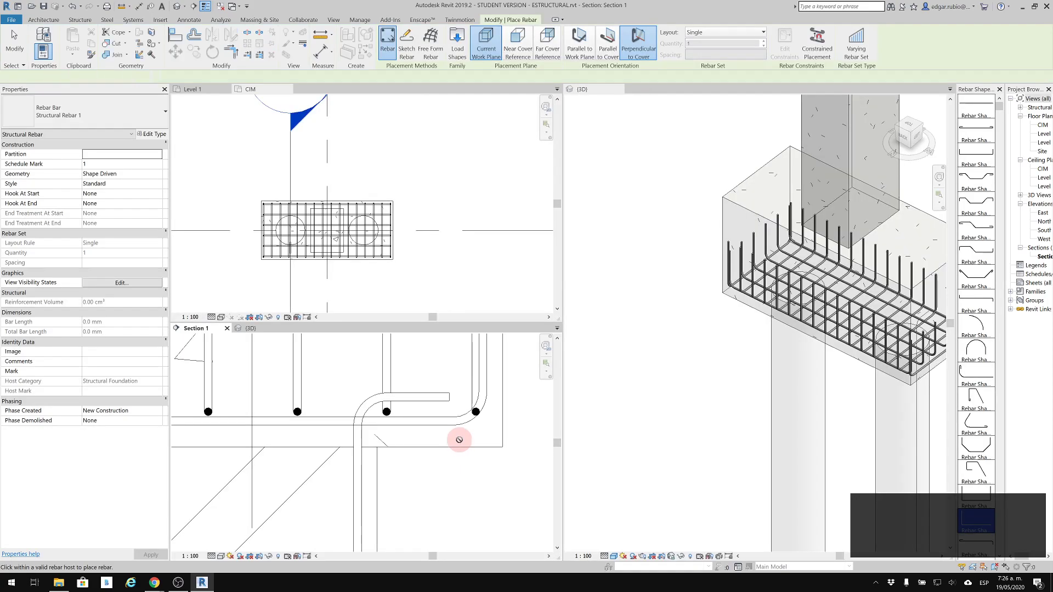
Leave rebar placement, select the L-shaped pile bar in the CIM plan and start a radial array of it.
scroll(384, 425, up, 1)
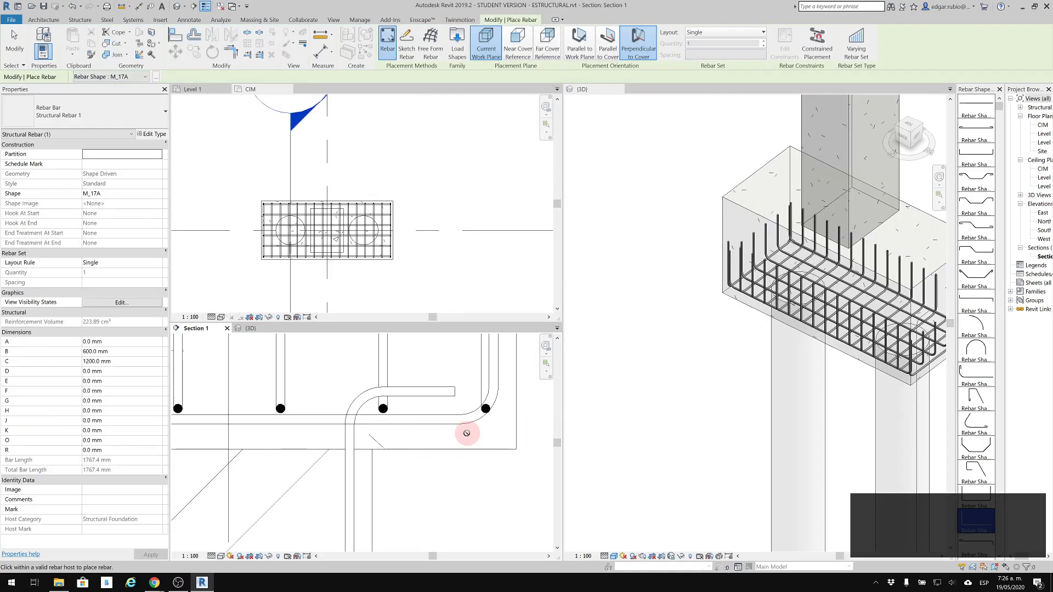
scroll(324, 229, up, 3)
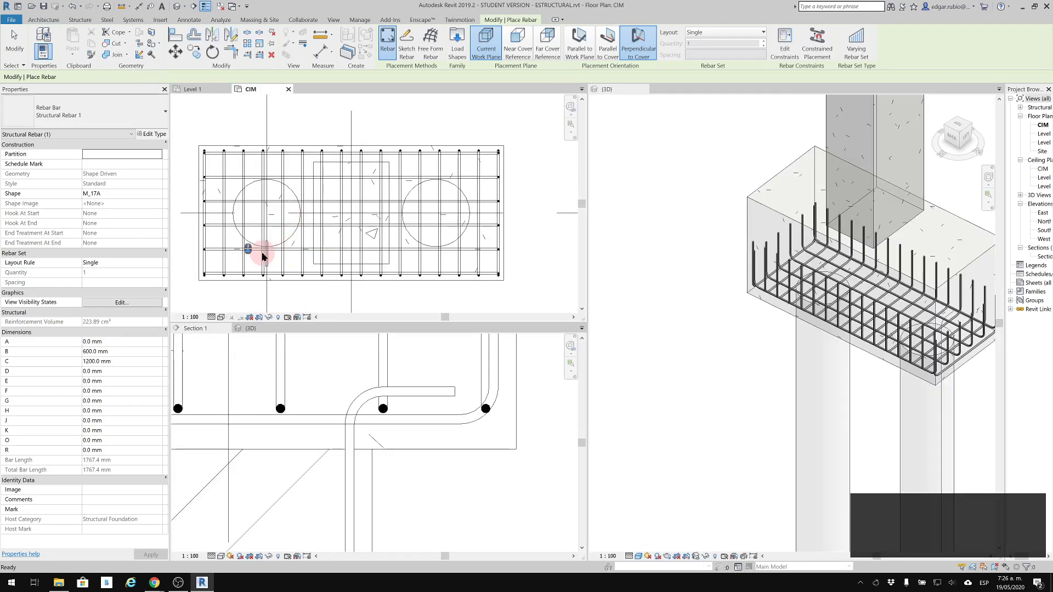
scroll(266, 252, up, 2)
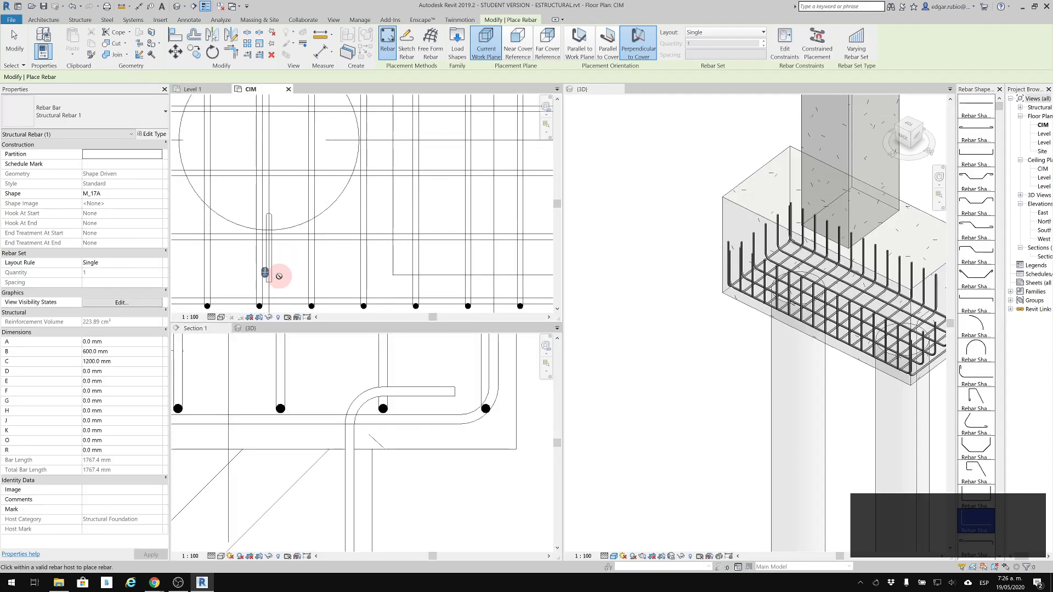
key(Escape)
key(Escape)
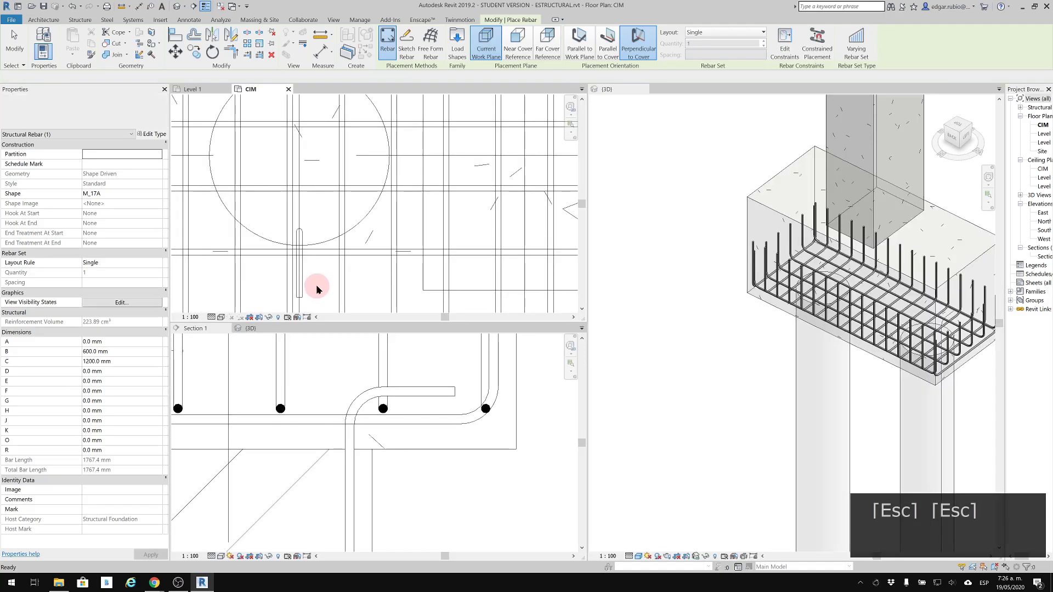
click(301, 244)
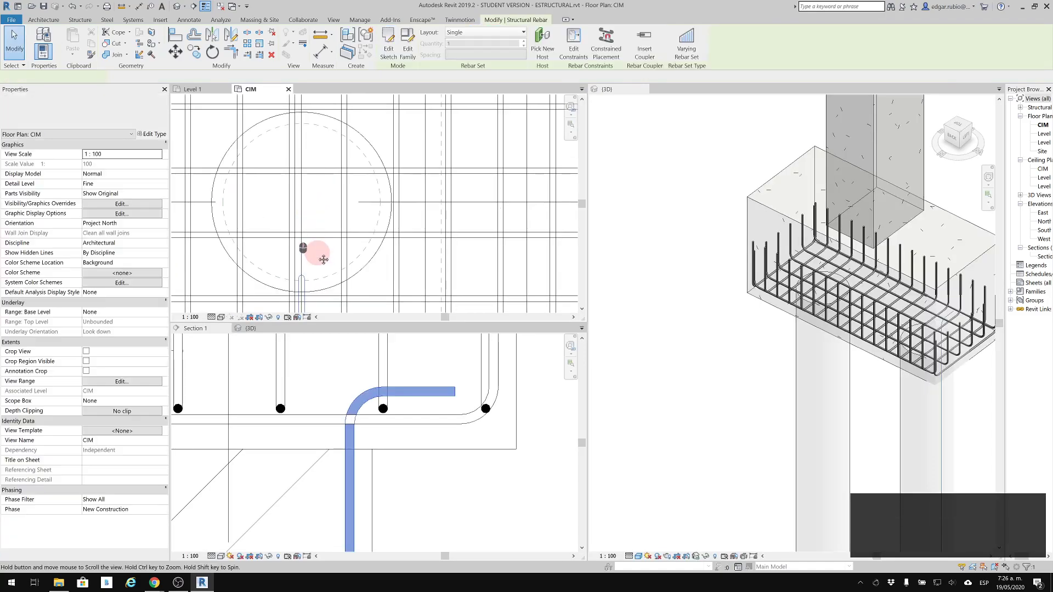
click(249, 44)
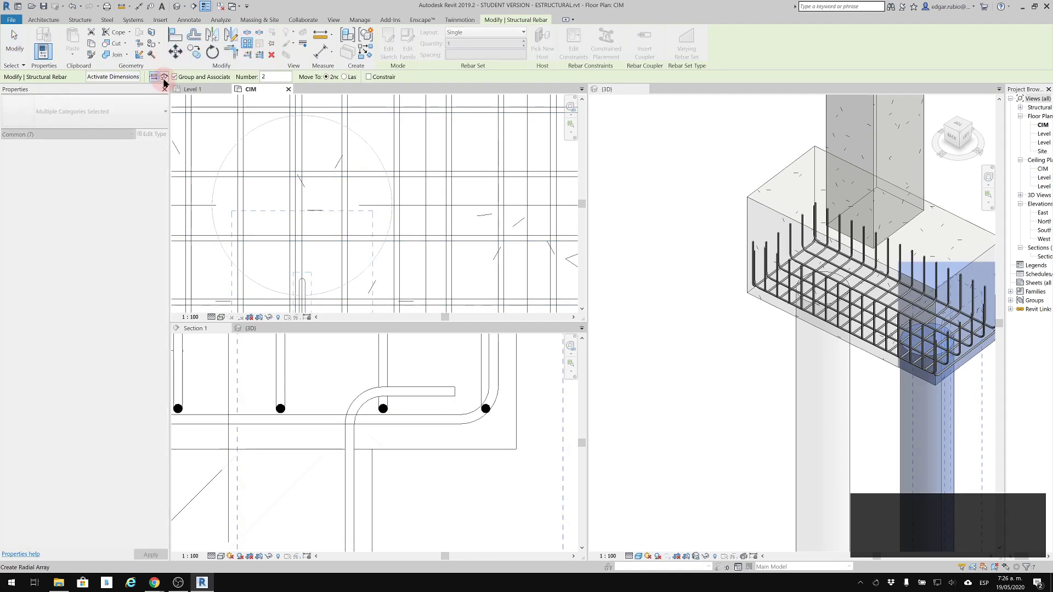
click(164, 78)
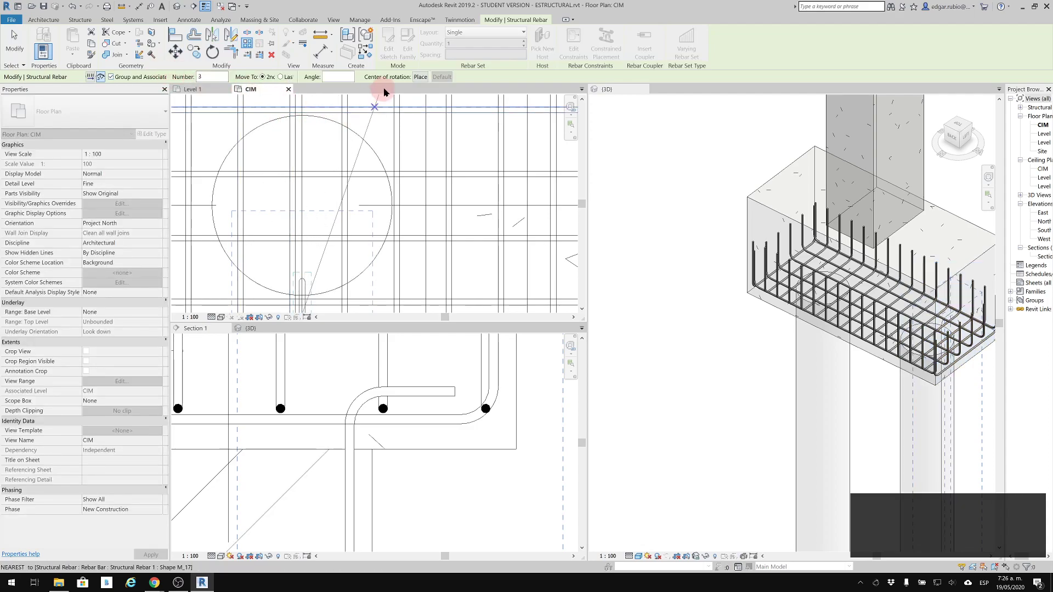
Place the array's center of rotation at the middle of the pile circle using the Centers snap override.
click(420, 76)
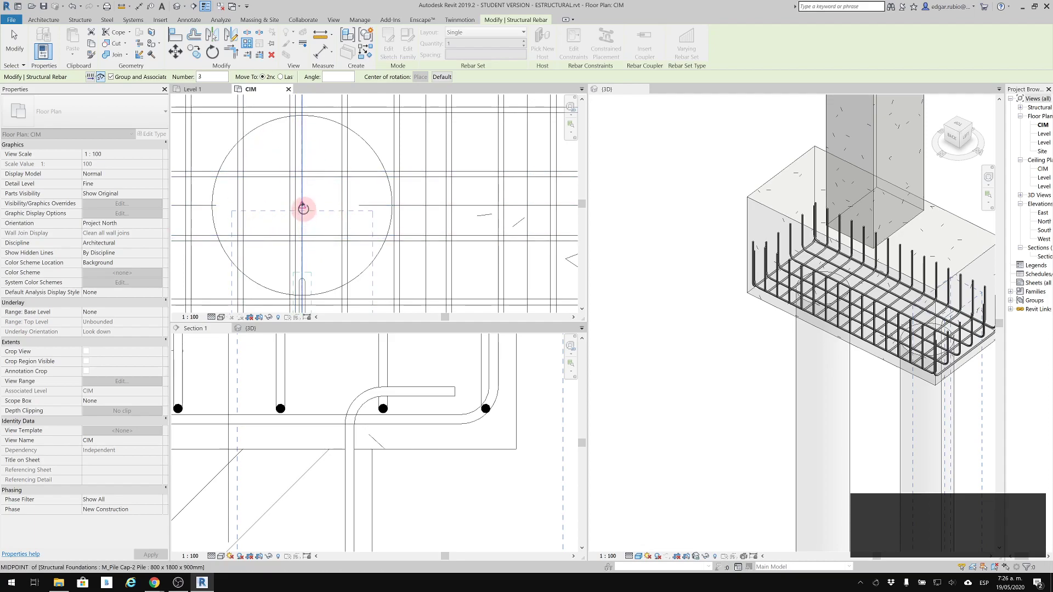
right_click(328, 148)
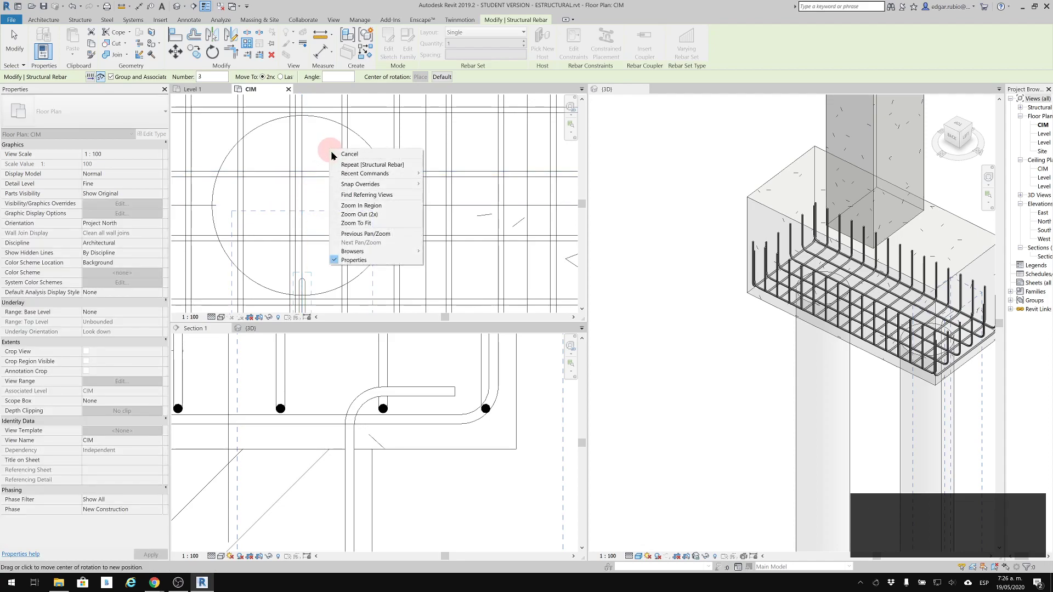
mouse_move(391, 174)
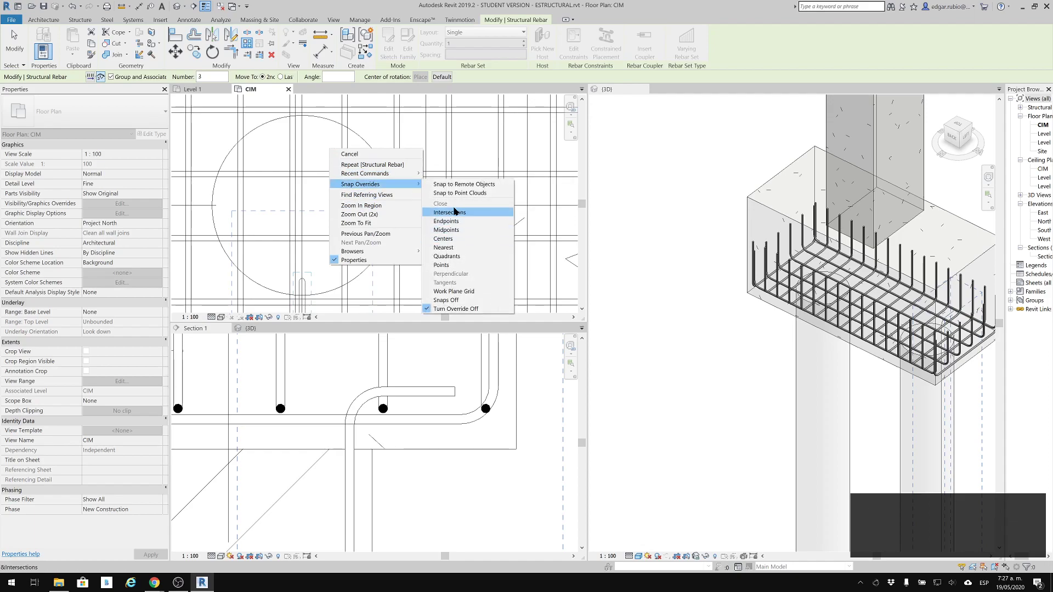
click(447, 239)
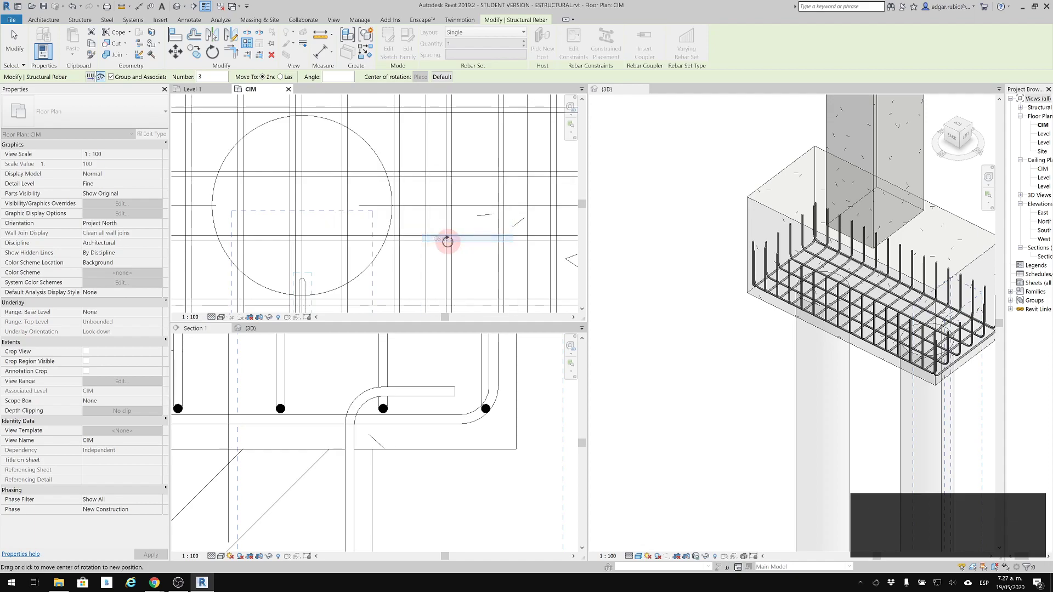
click(379, 164)
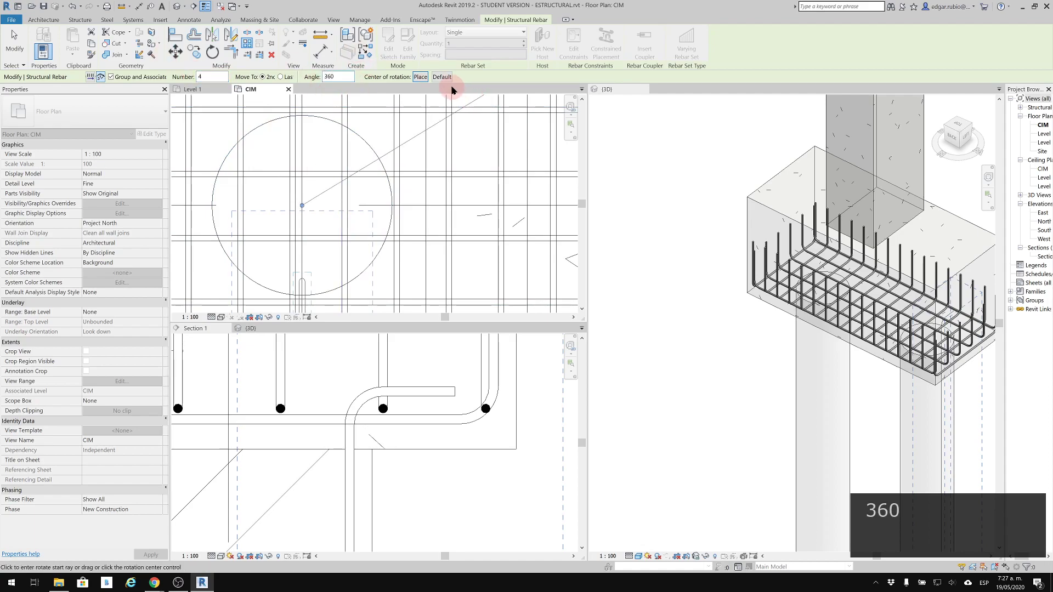
Complete the grouped radial array of the pile bar with 4 items over an angle of 360 degrees.
key(Return)
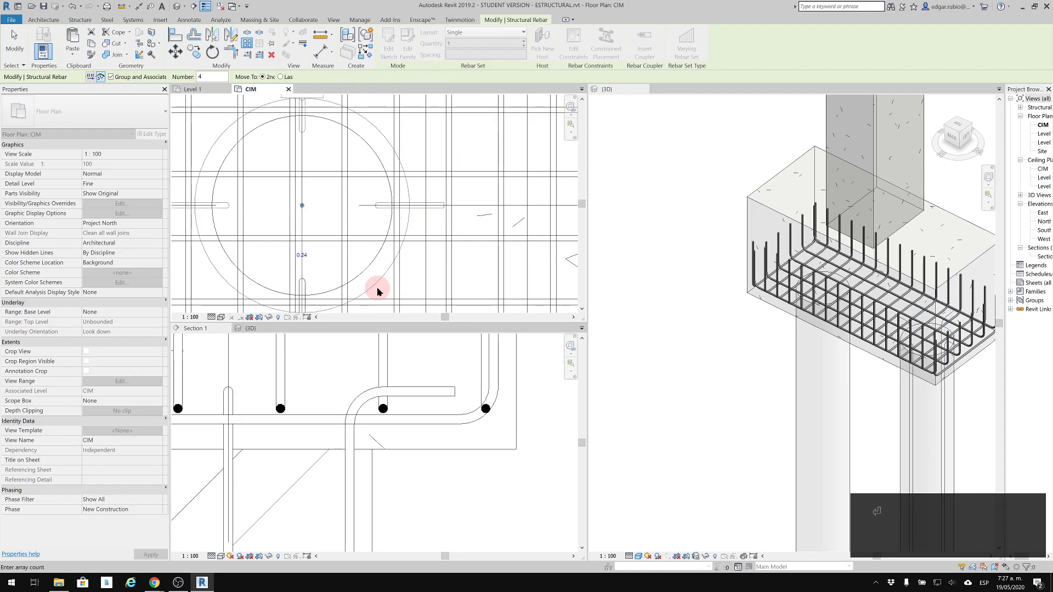
scroll(336, 182, down, 2)
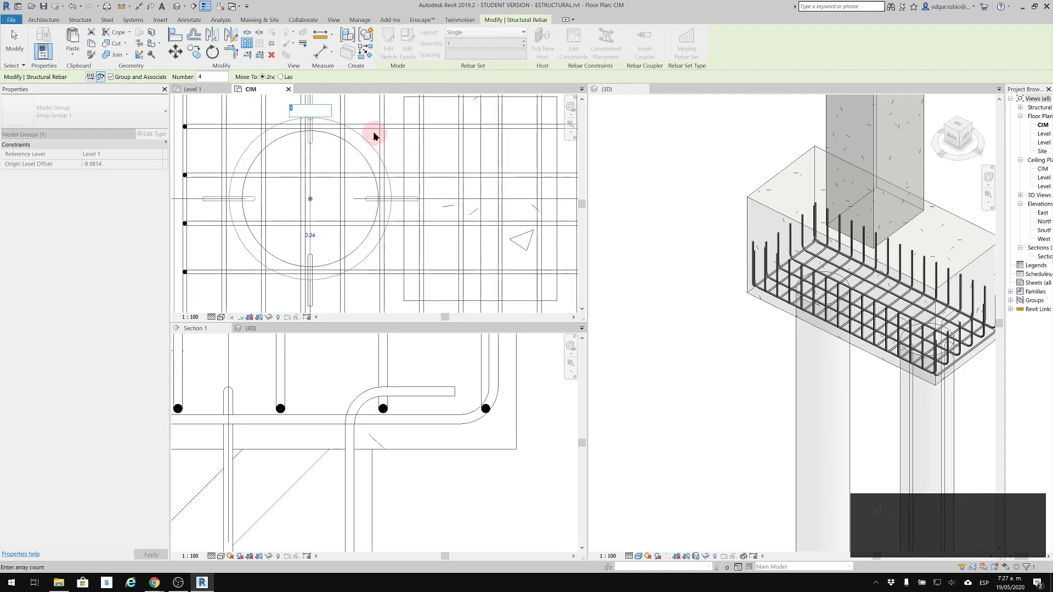
middle_drag(374, 218, 386, 215)
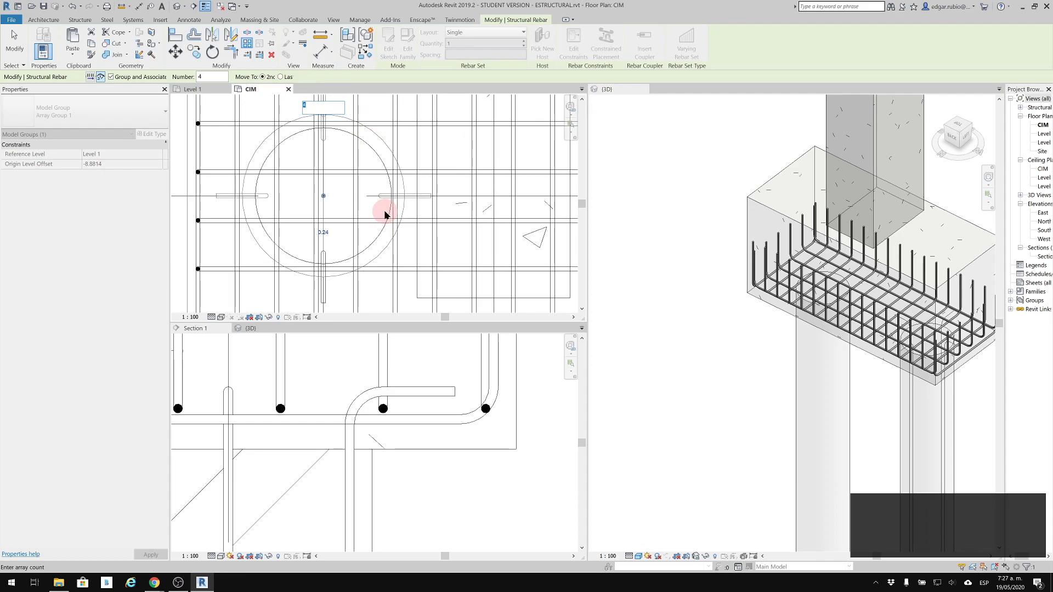
key(Escape)
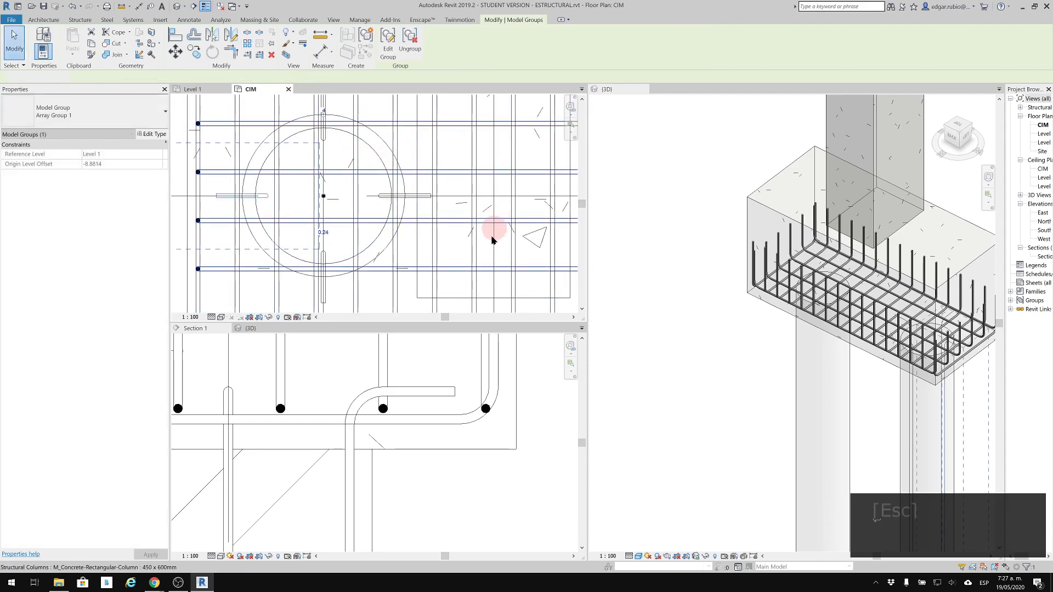
key(Escape)
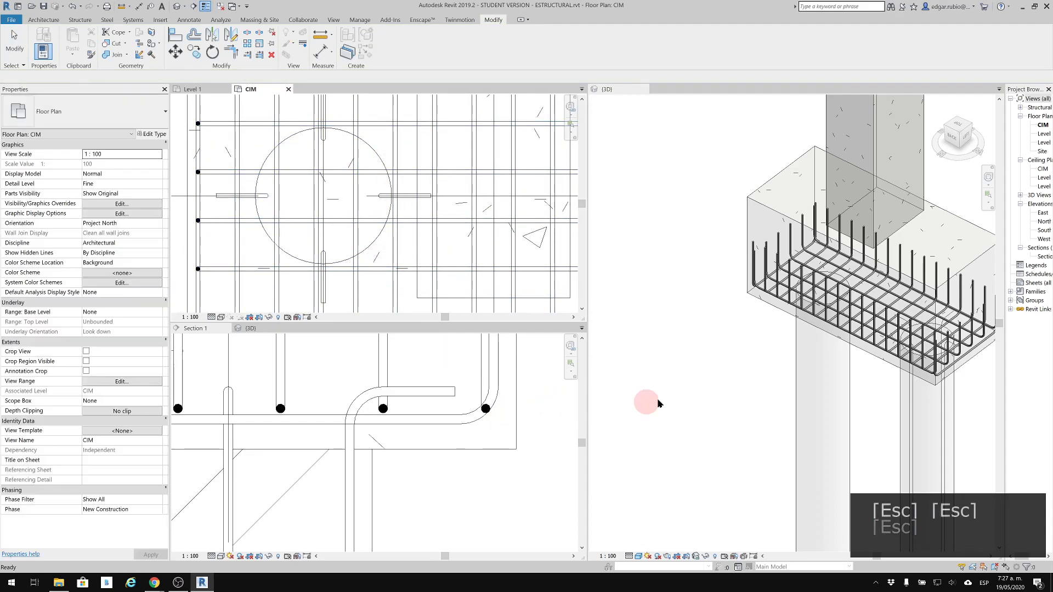
Inspect the arrayed pile bars in the 3D view, selecting one M_17A bar inside its group and the array group itself.
scroll(604, 348, down, 1)
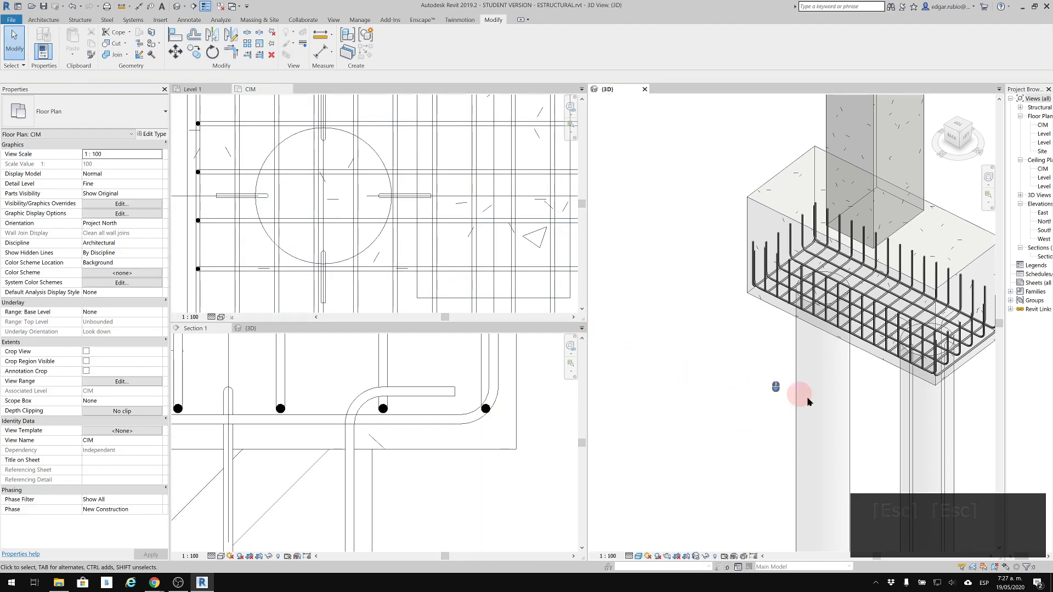
middle_drag(850, 411, 745, 386)
key(Escape)
key(Escape)
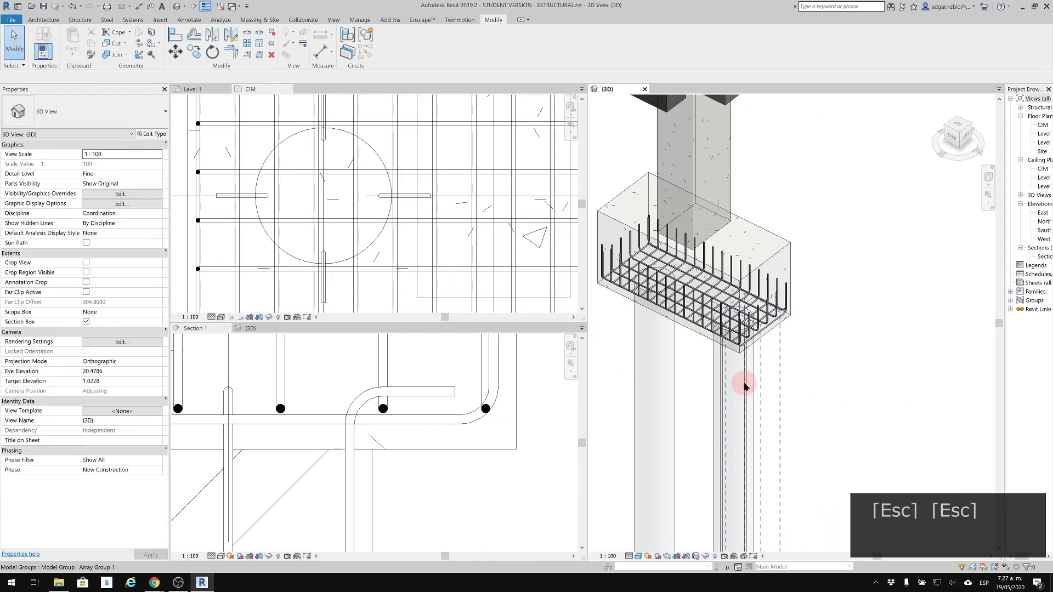
key(Tab)
key(Tab)
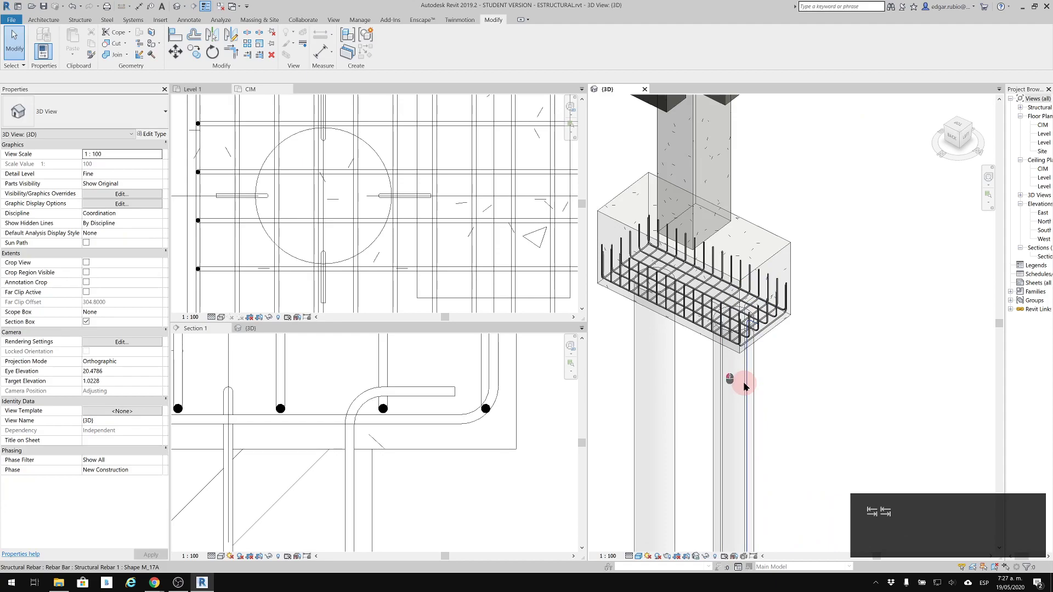
click(735, 403)
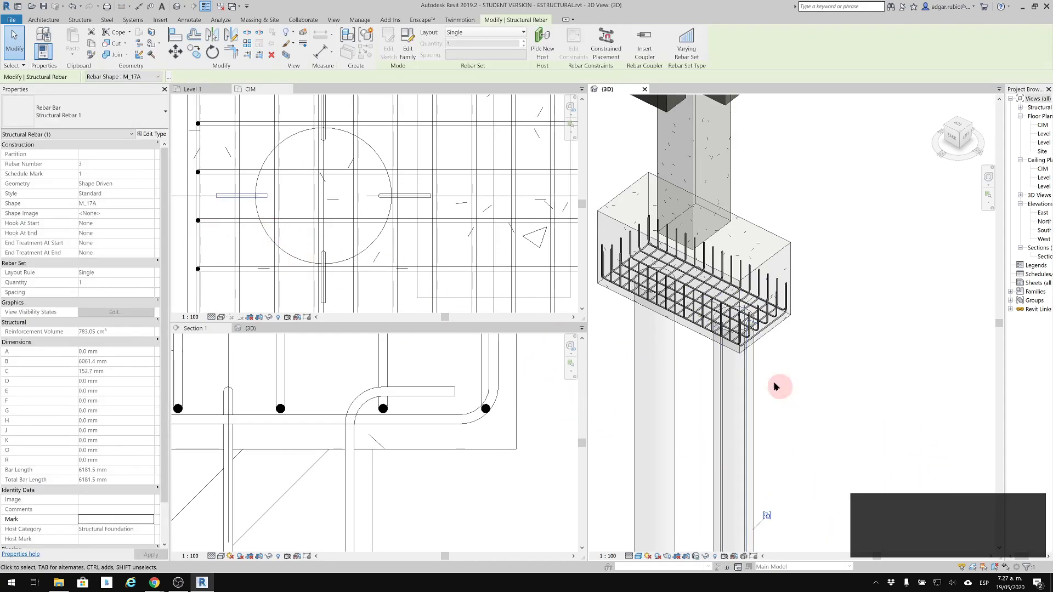
shift+middle_drag(773, 373, 844, 324)
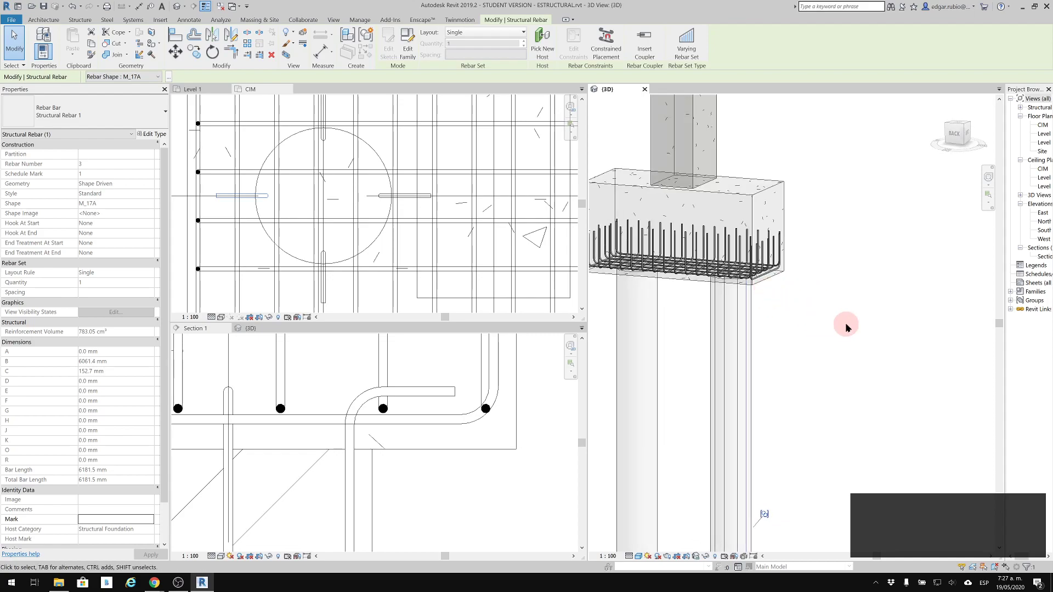
click(839, 322)
click(747, 354)
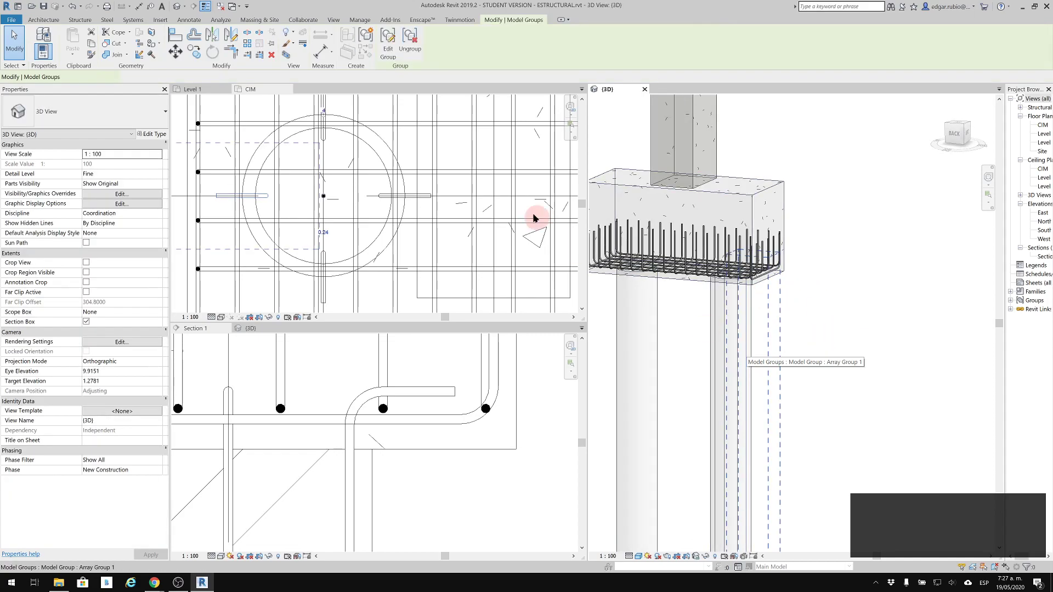
Ungroup the arrayed pile bars in the 3D view, filtering the multiple selection so that only Model Groups are included.
click(417, 38)
click(746, 357)
drag(806, 332, 686, 400)
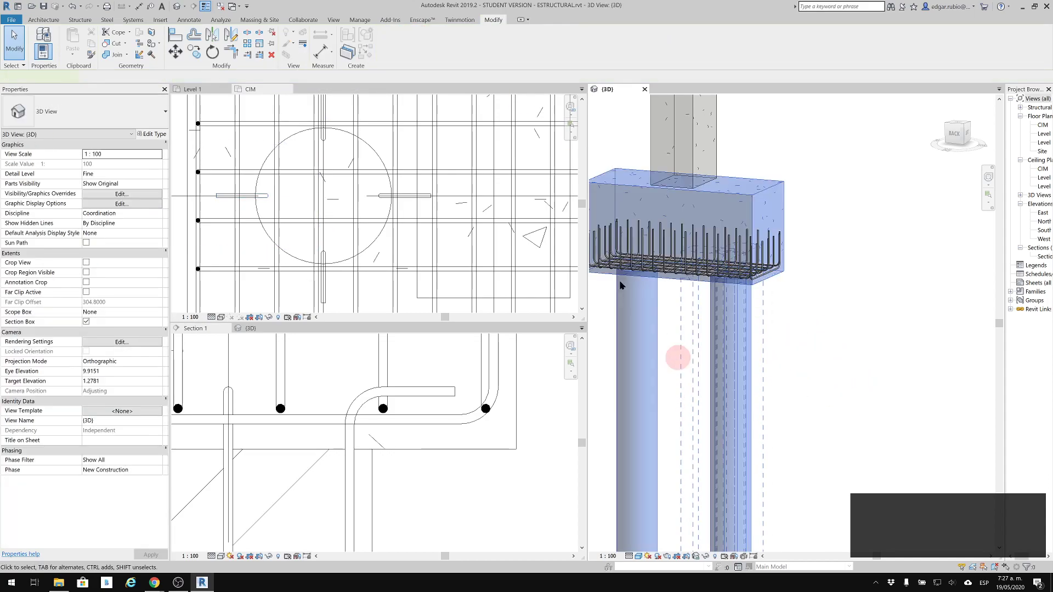
shift+click(650, 371)
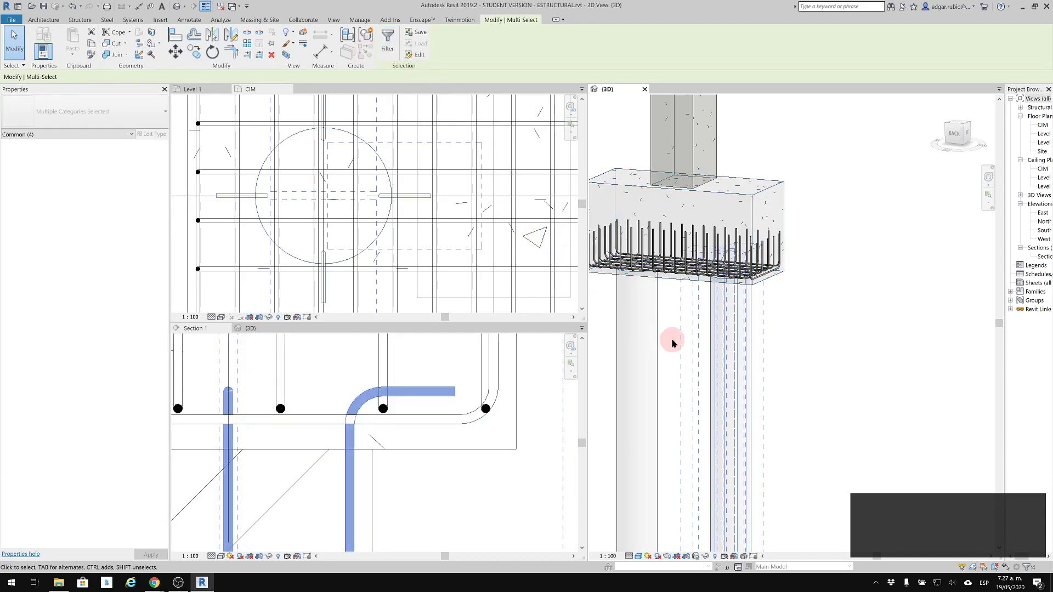
click(394, 40)
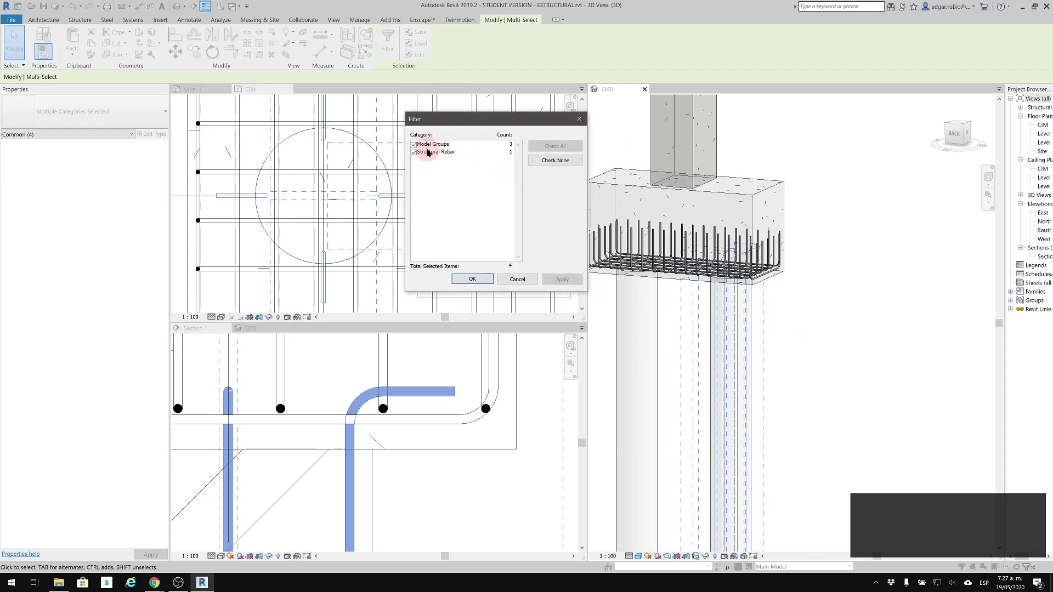
click(415, 154)
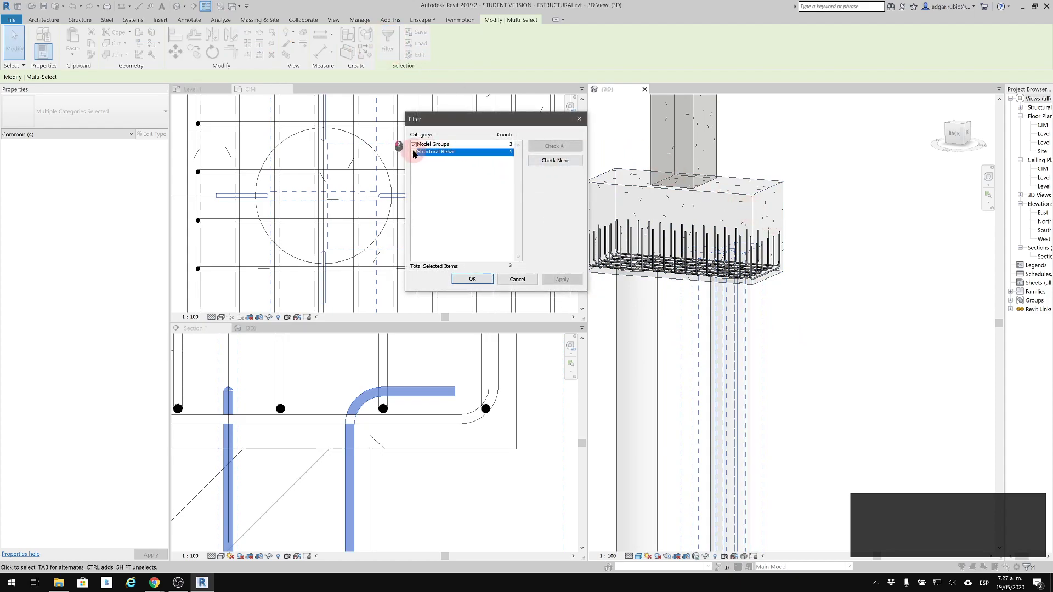
click(477, 280)
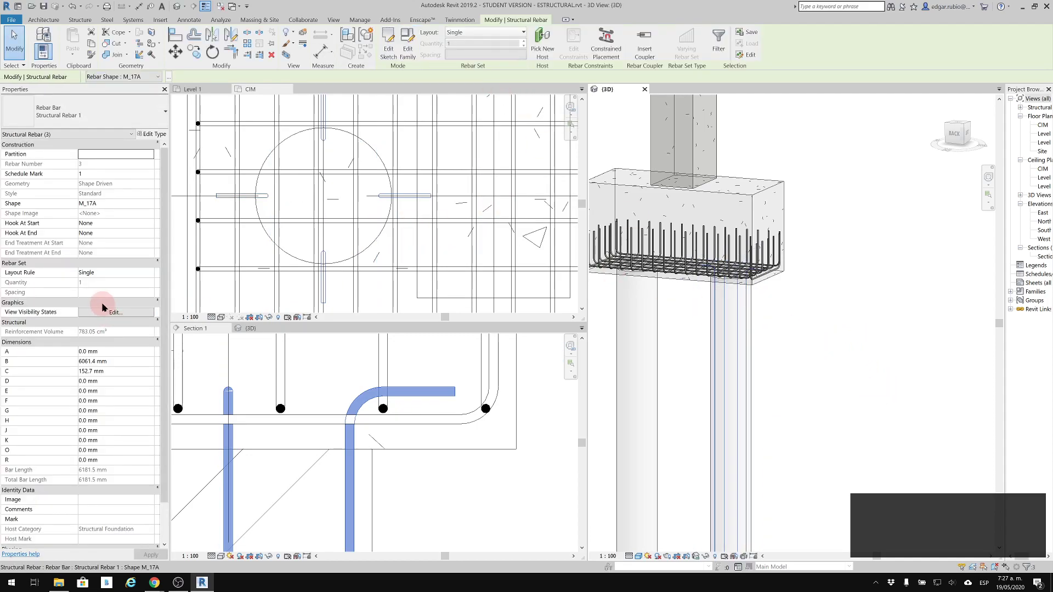
Select the four pile bars and set them to be shown unobscured and as solid in the {3D} view.
drag(837, 320, 689, 351)
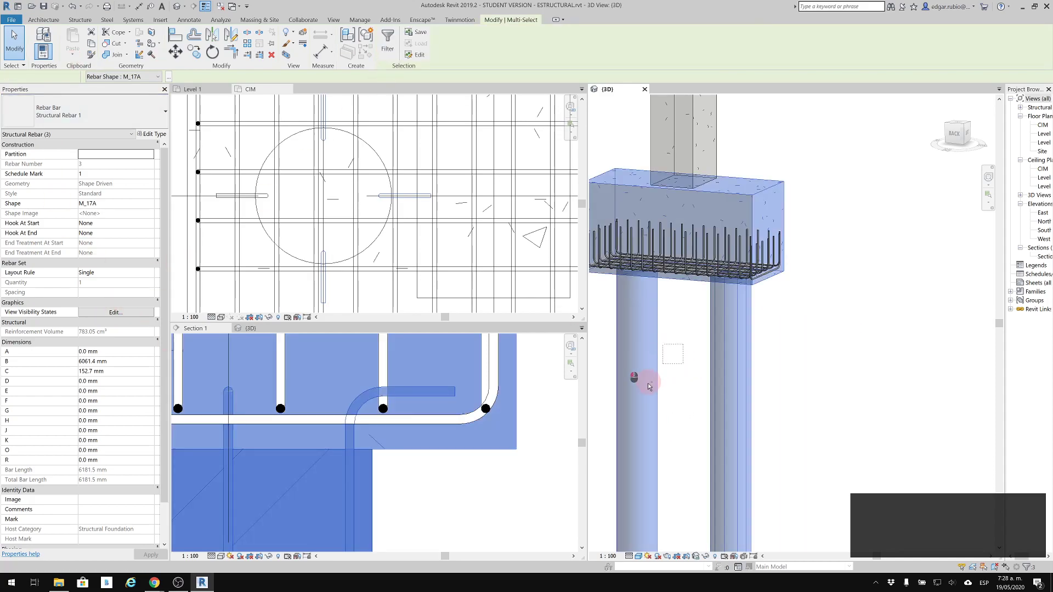
click(749, 309)
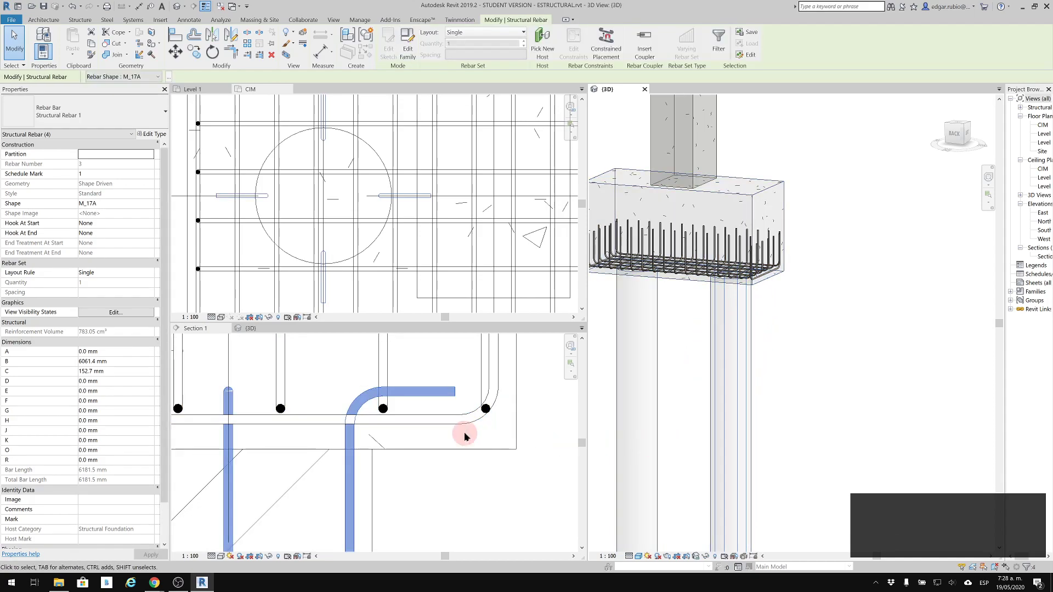
click(120, 245)
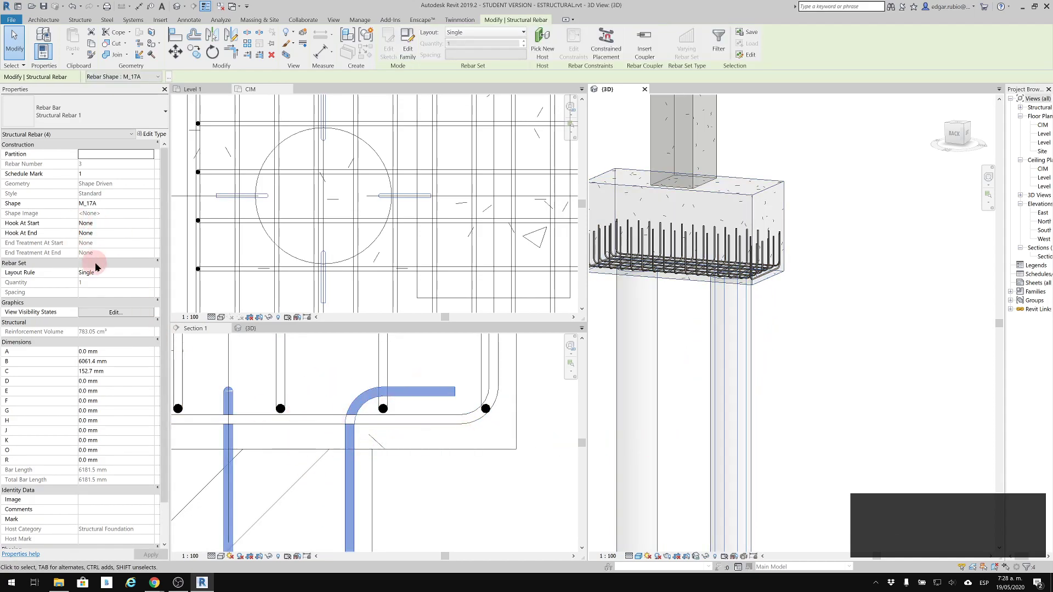
click(132, 312)
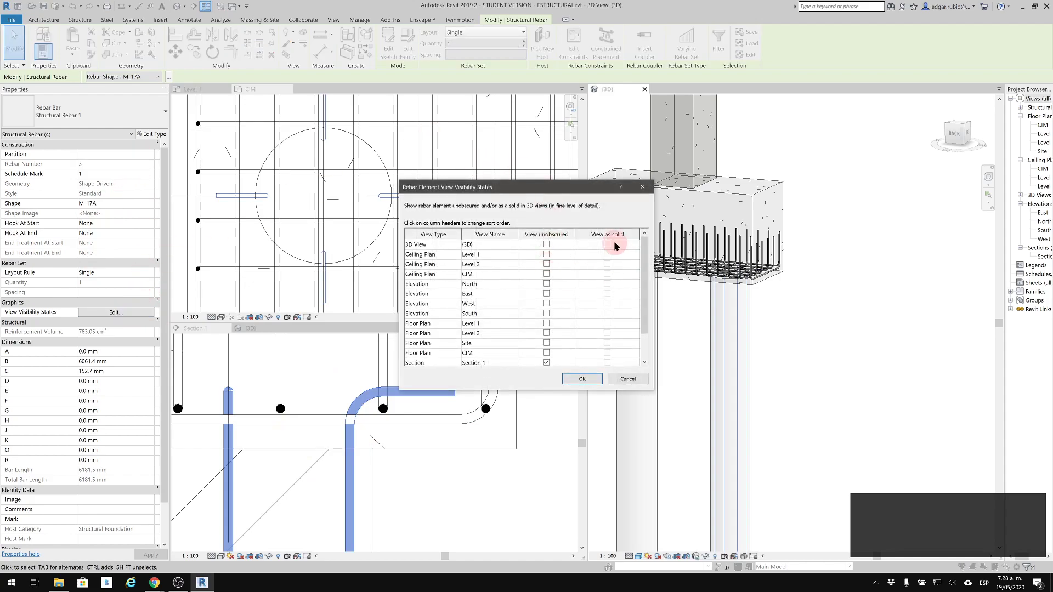
click(546, 244)
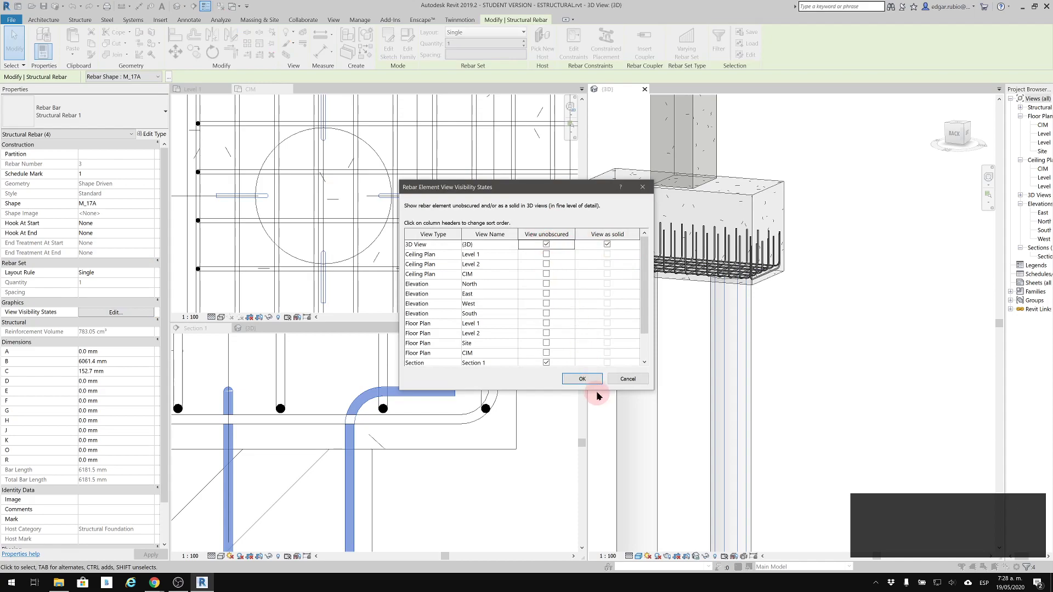
click(583, 380)
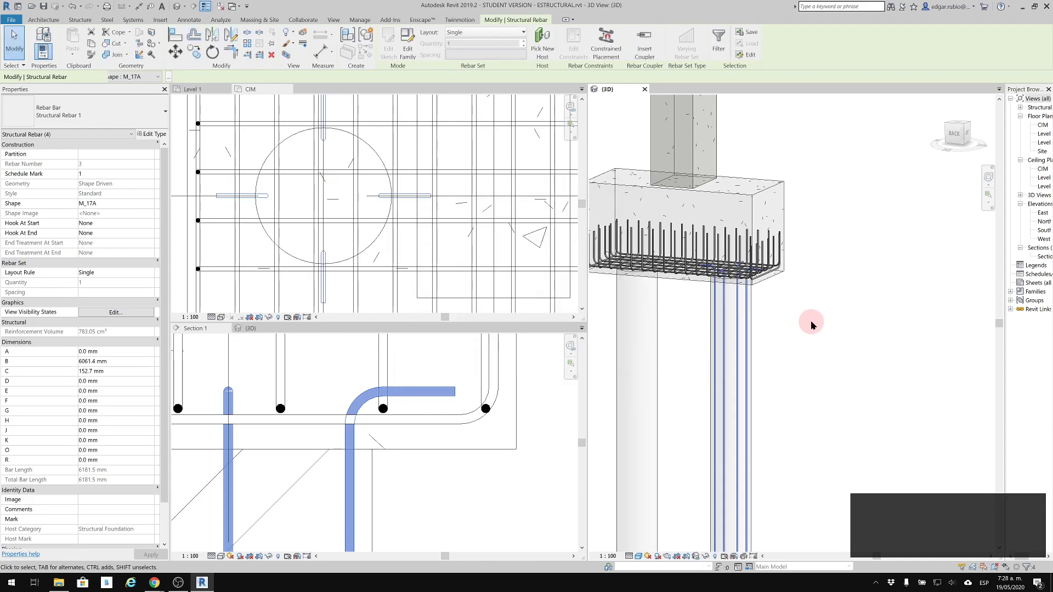
click(845, 290)
Examine the pile bars under the cap in the 3D view and their lower ends in Section 1.
shift+middle_drag(793, 315, 783, 358)
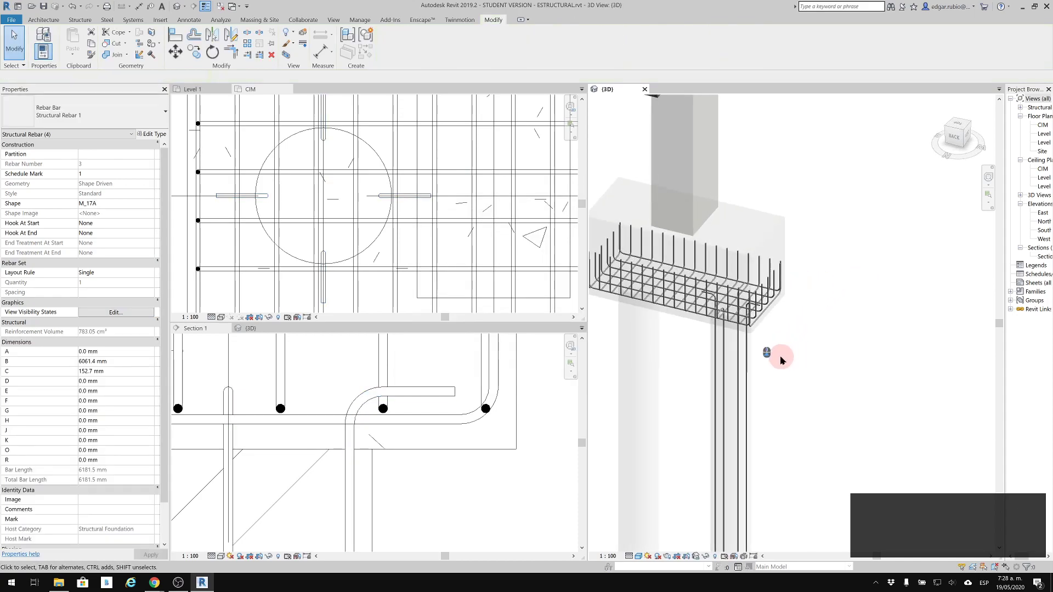
scroll(764, 353, up, 2)
middle_drag(765, 322, 884, 244)
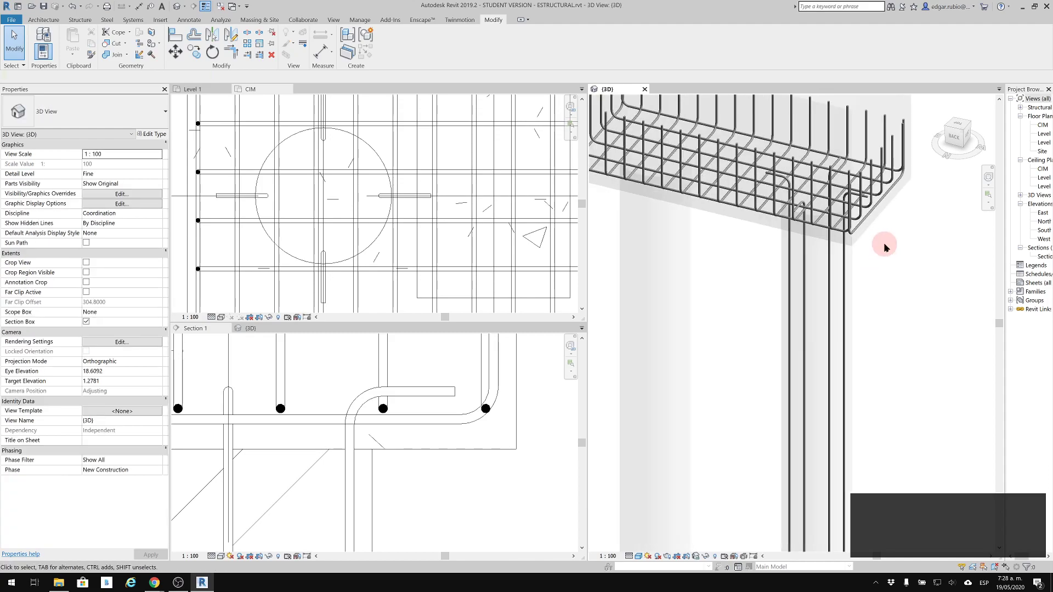
scroll(884, 244, up, 3)
scroll(883, 246, down, 1)
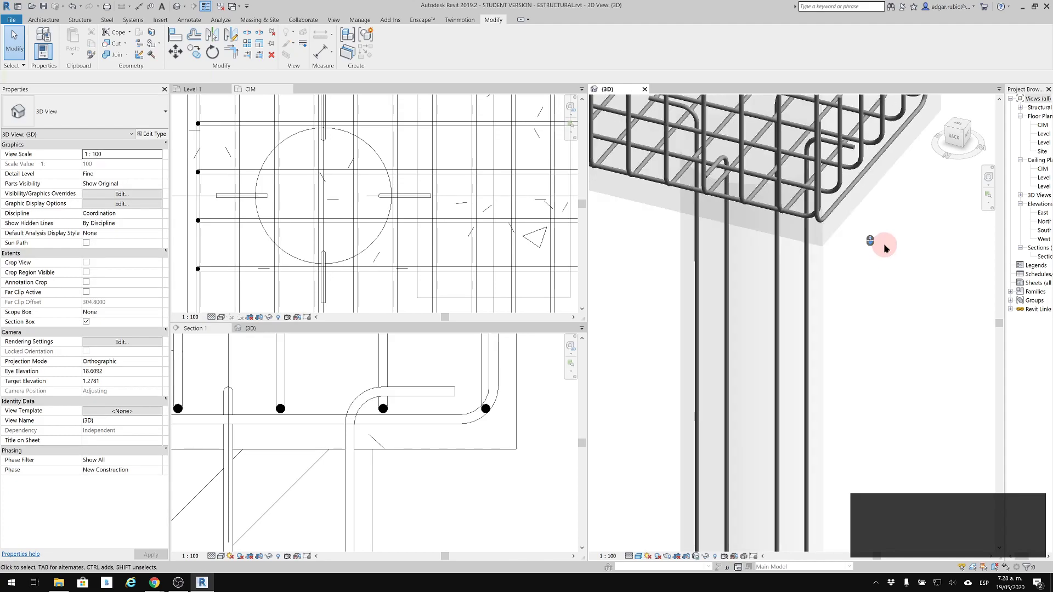
scroll(884, 244, down, 3)
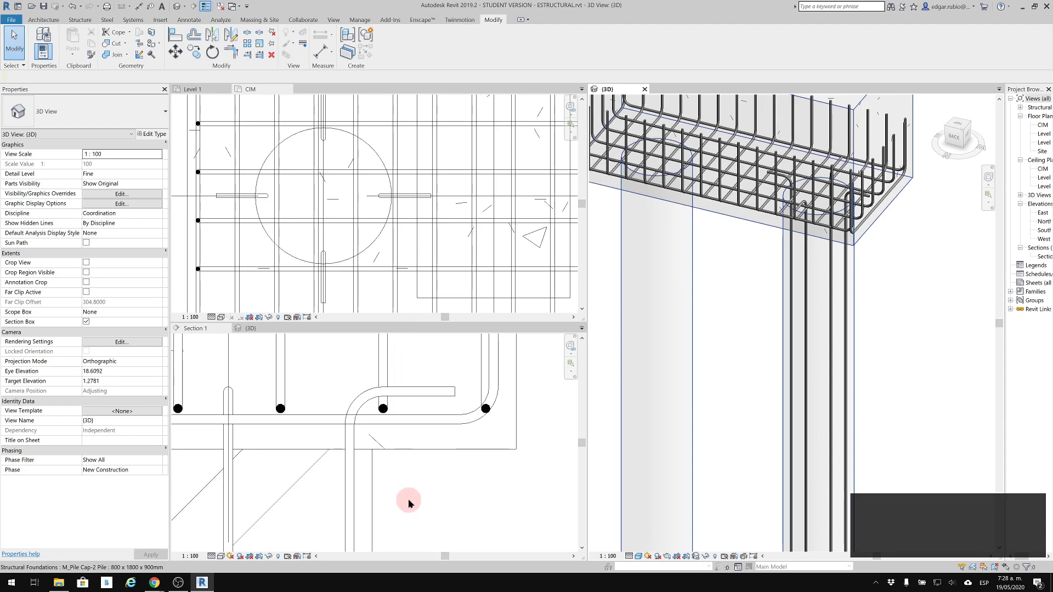
scroll(408, 500, down, 4)
scroll(408, 498, down, 3)
scroll(418, 284, down, 3)
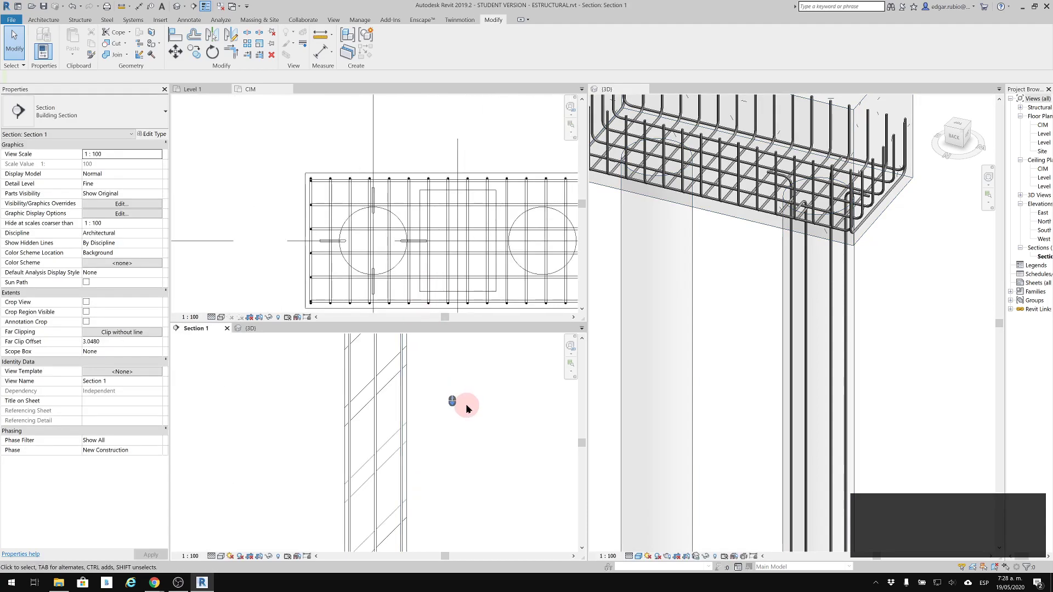
scroll(465, 403, down, 2)
scroll(392, 420, down, 2)
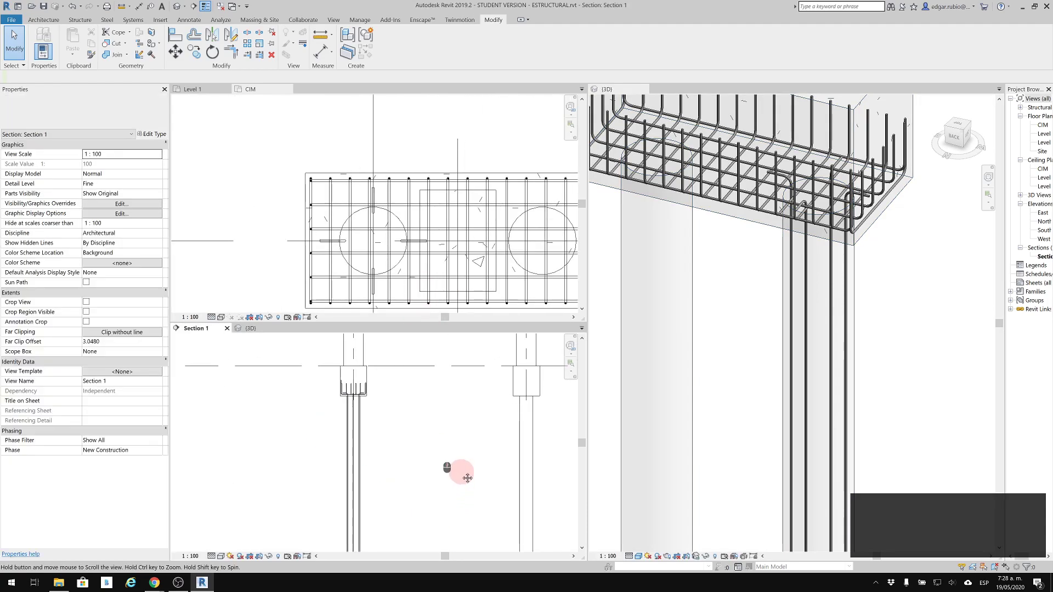
middle_drag(440, 504, 467, 338)
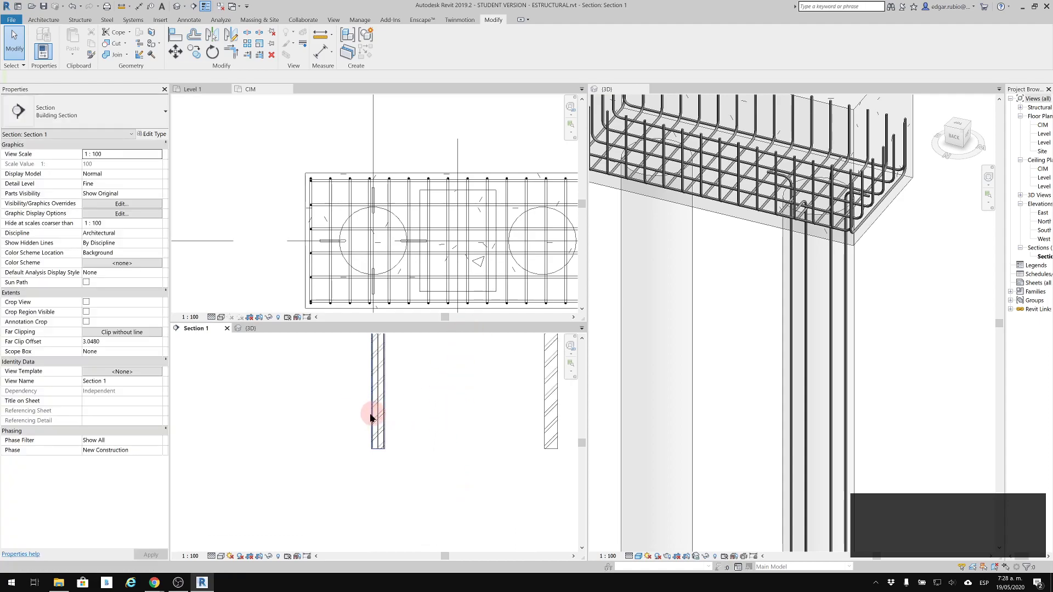
middle_drag(360, 378, 382, 402)
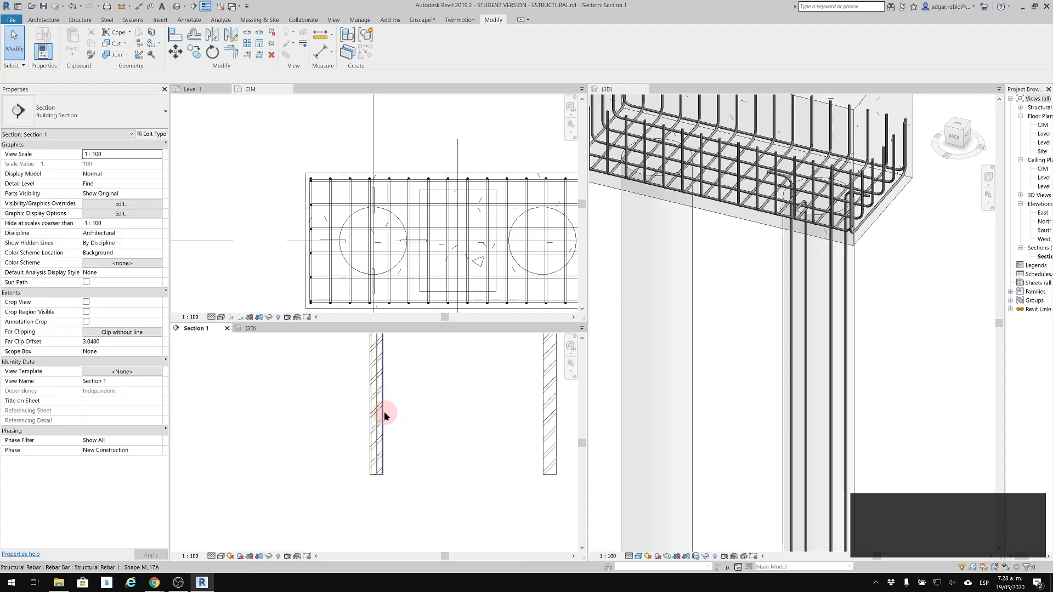
scroll(384, 483, up, 2)
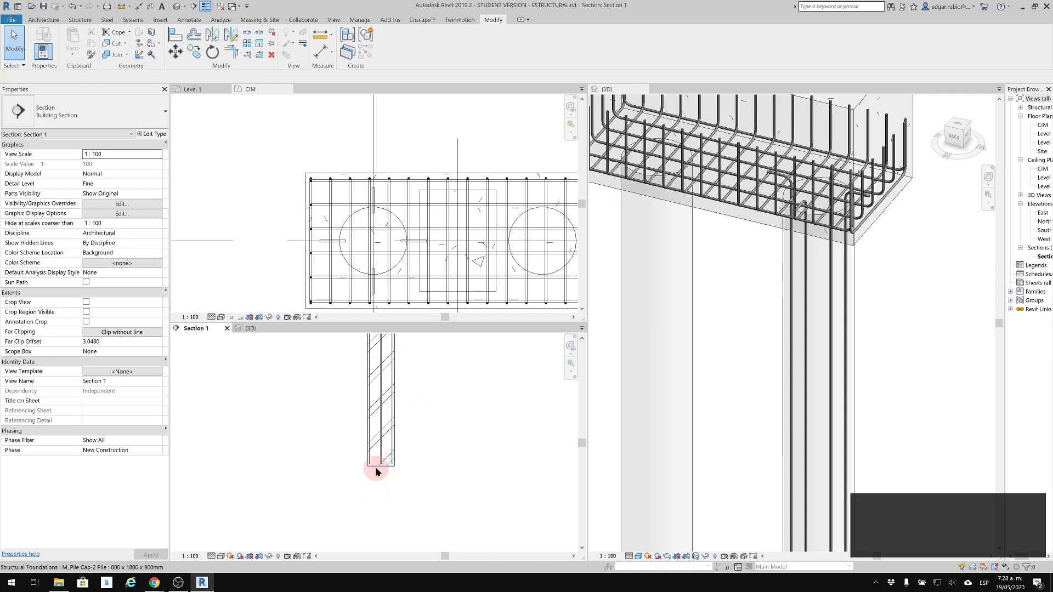
click(376, 469)
click(483, 37)
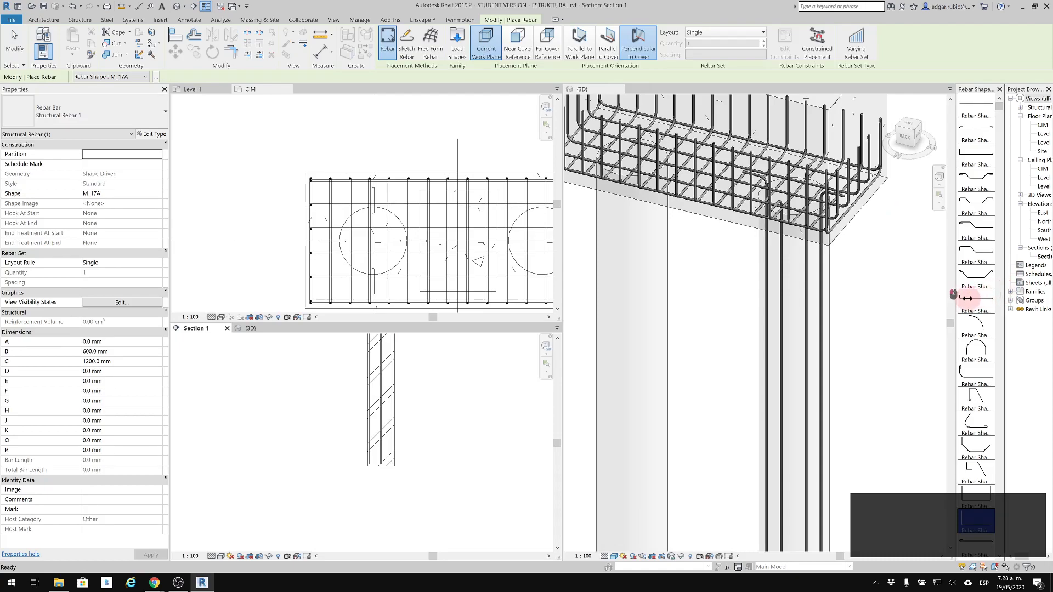
click(955, 315)
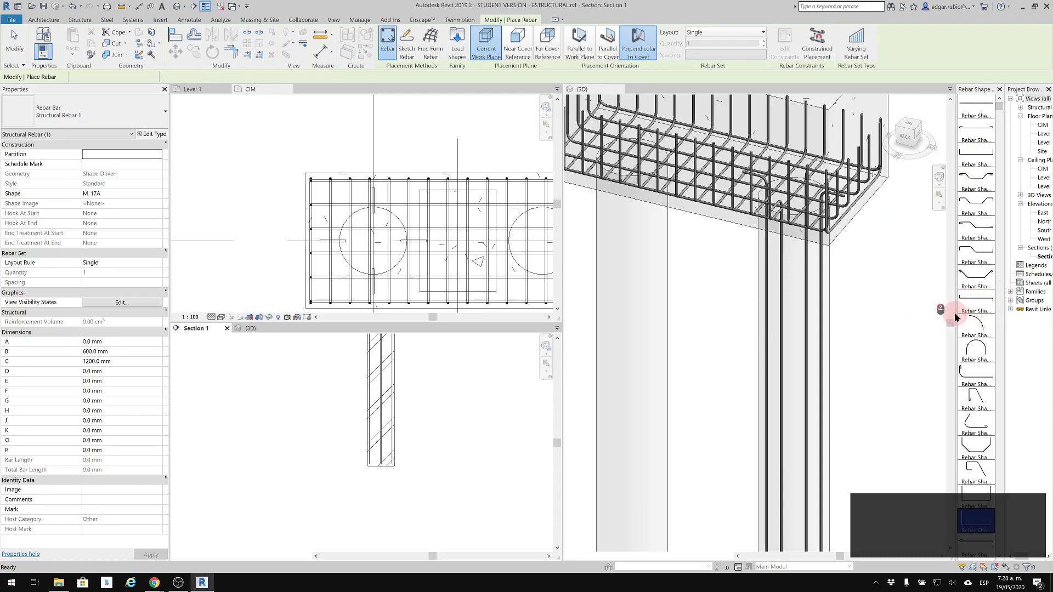
click(472, 499)
middle_drag(472, 423, 448, 435)
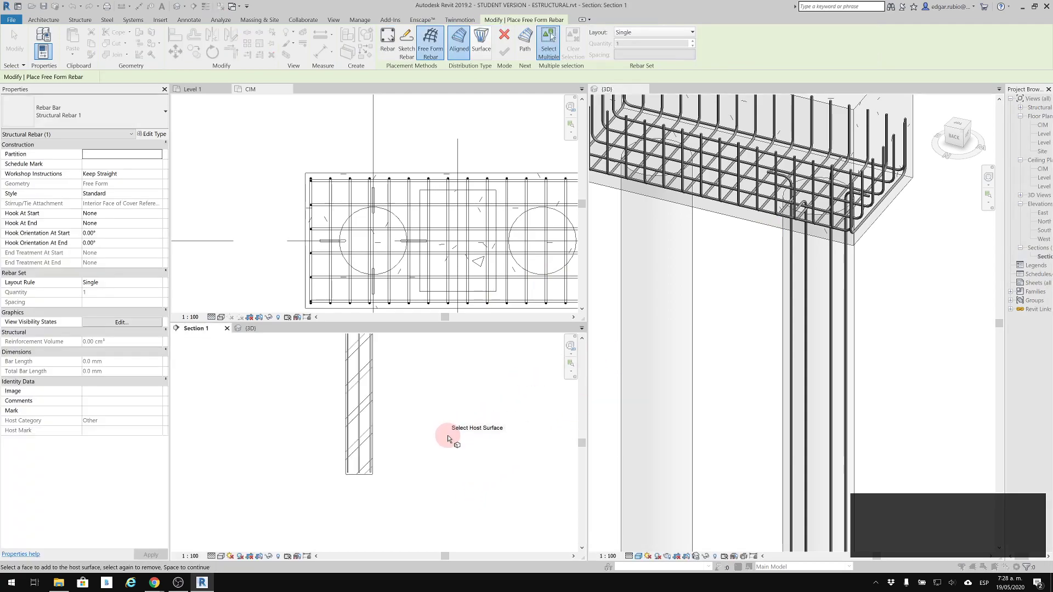
key(Escape)
key(Escape)
key(Escape)
key(Escape)
Select the pile cap foundation and start placing rebar in it with the spiral shape M_SP.
click(376, 258)
click(483, 44)
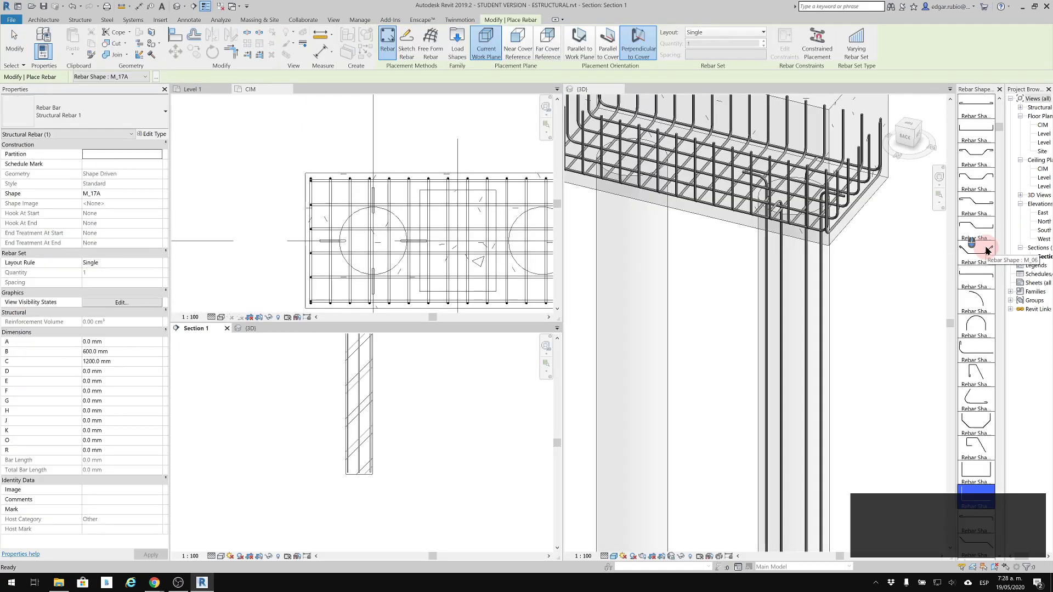
scroll(982, 274, down, 5)
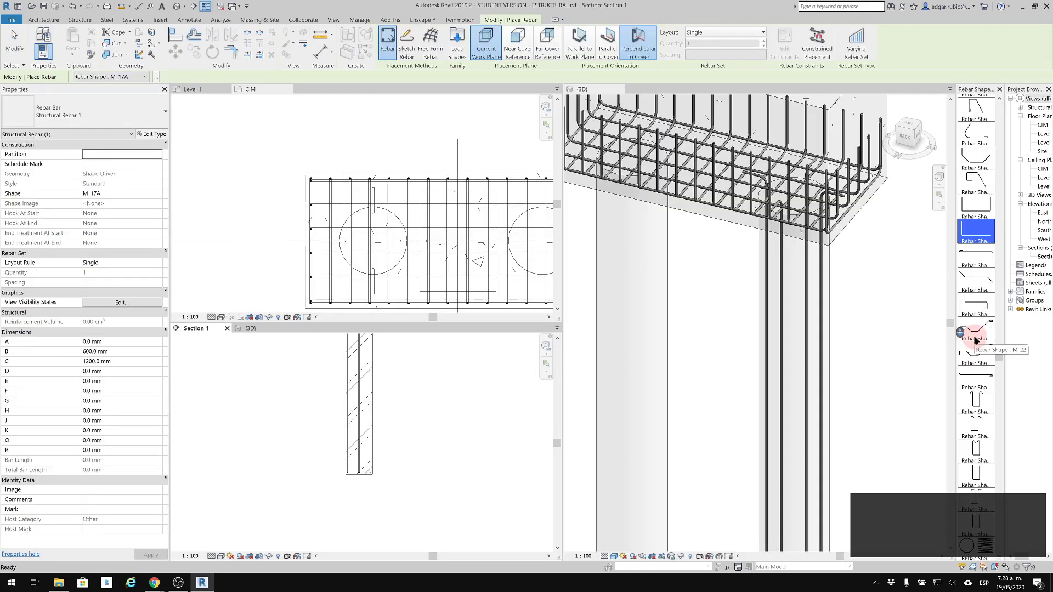
scroll(976, 340, down, 1)
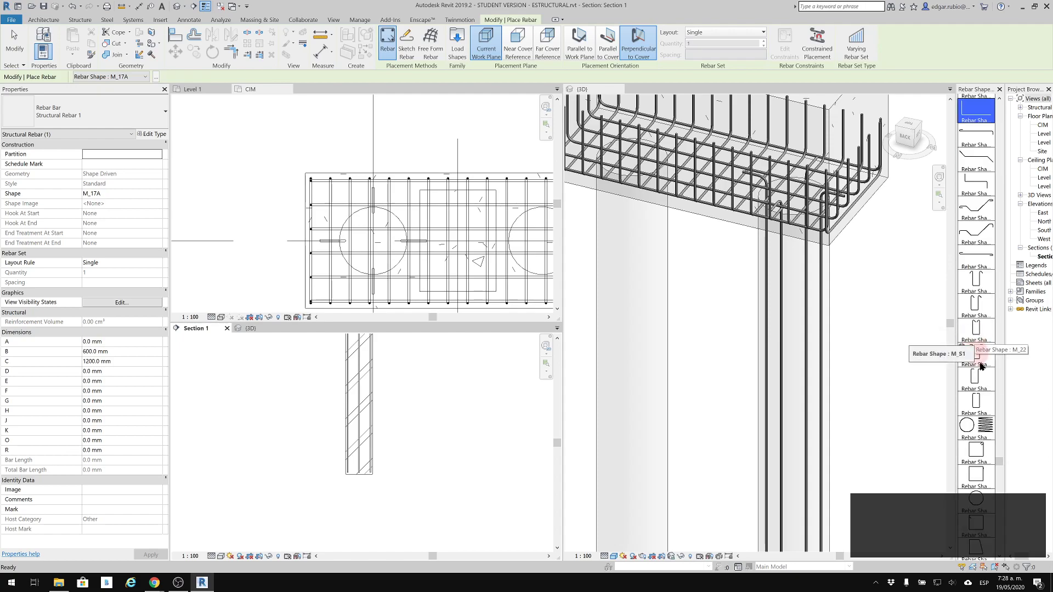
click(974, 434)
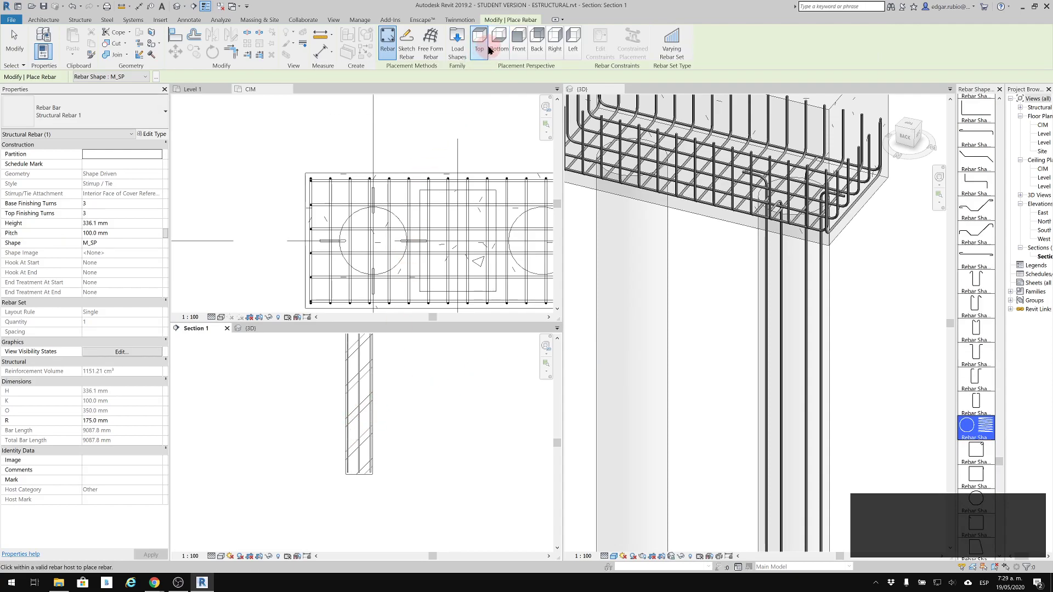
Place the M_SP spiral in the pile below the cap in Section 1, using the Front placement perspective.
mouse_move(385, 433)
middle_down()
mouse_move(390, 482)
mouse_move(376, 506)
mouse_move(369, 428)
mouse_move(400, 545)
mouse_move(383, 481)
mouse_move(383, 406)
mouse_move(372, 434)
middle_up()
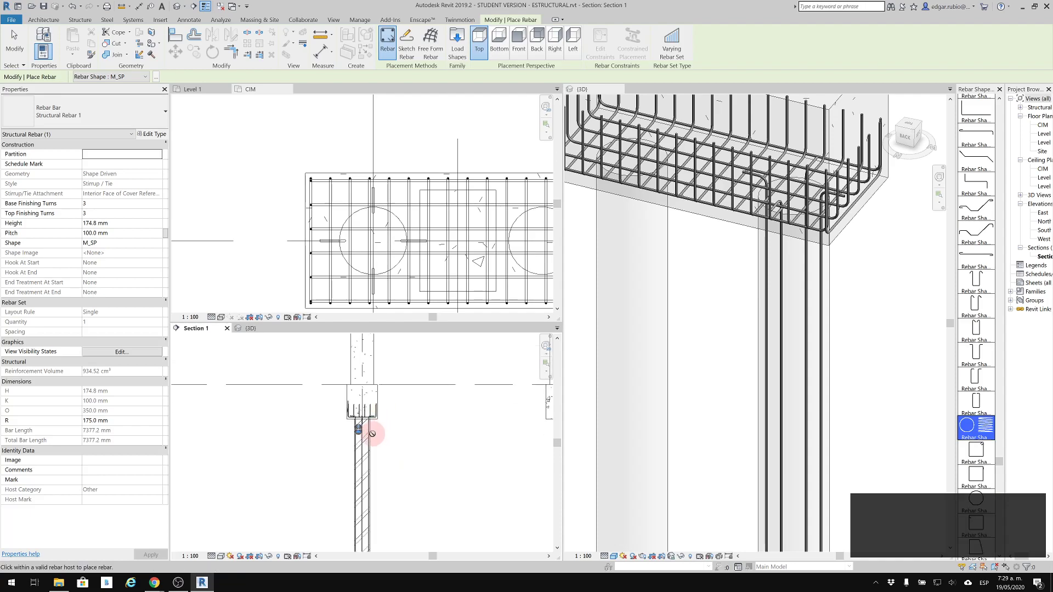
scroll(372, 434, up, 2)
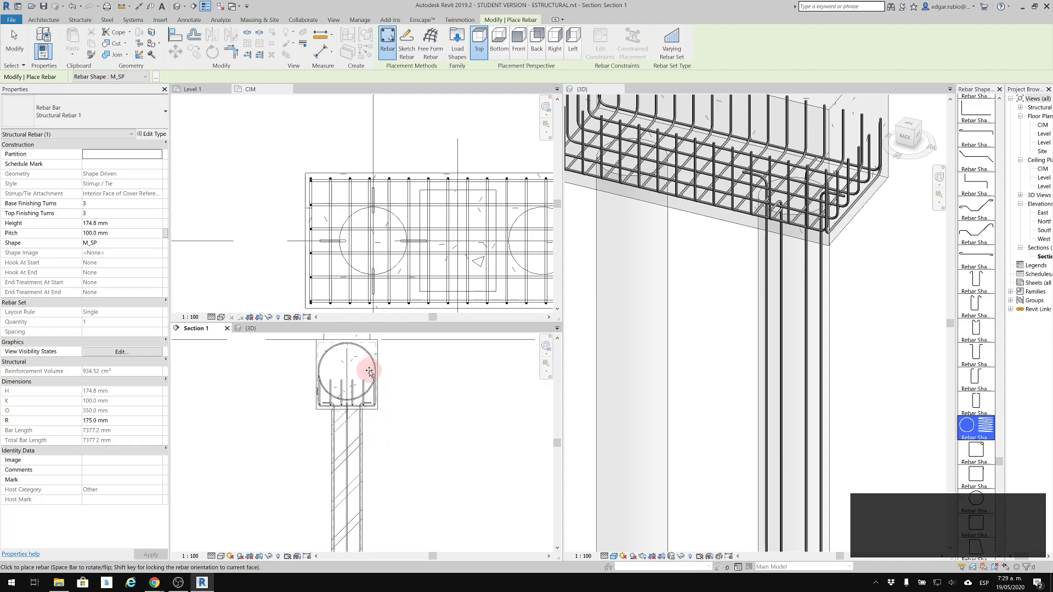
middle_drag(365, 404, 399, 357)
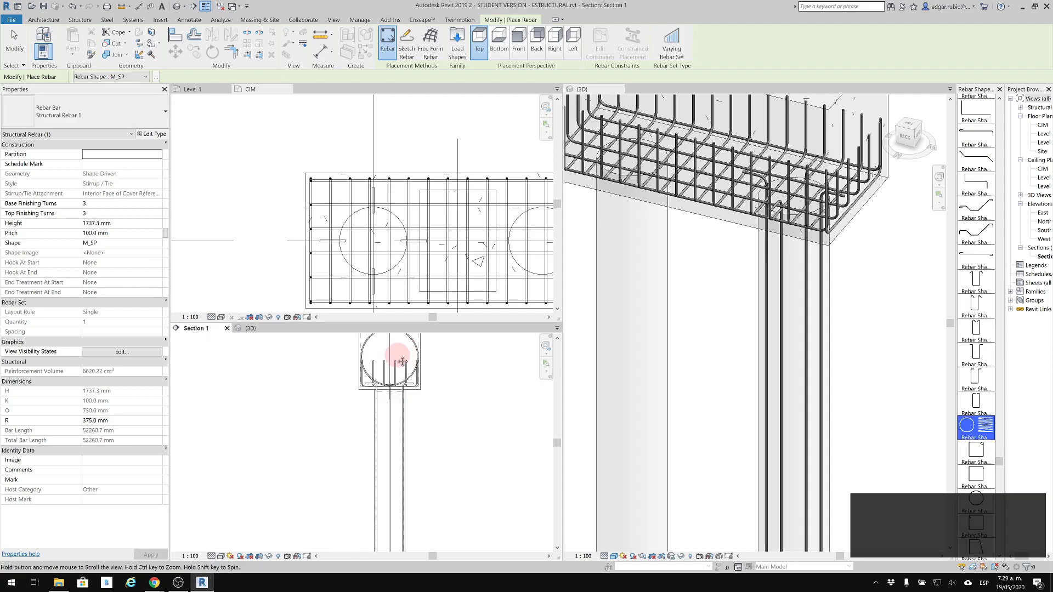
click(387, 423)
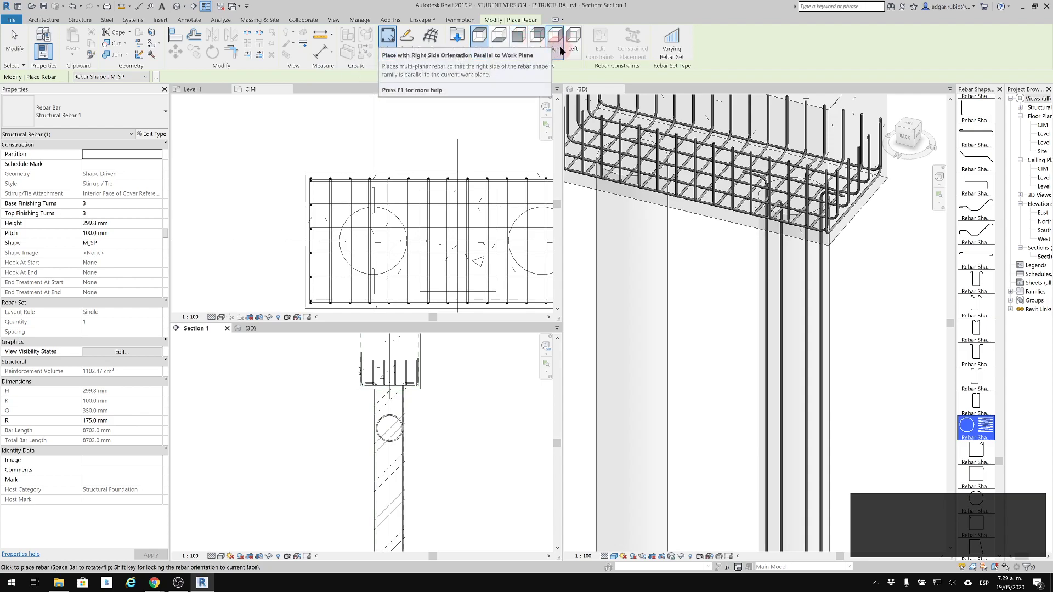
click(518, 40)
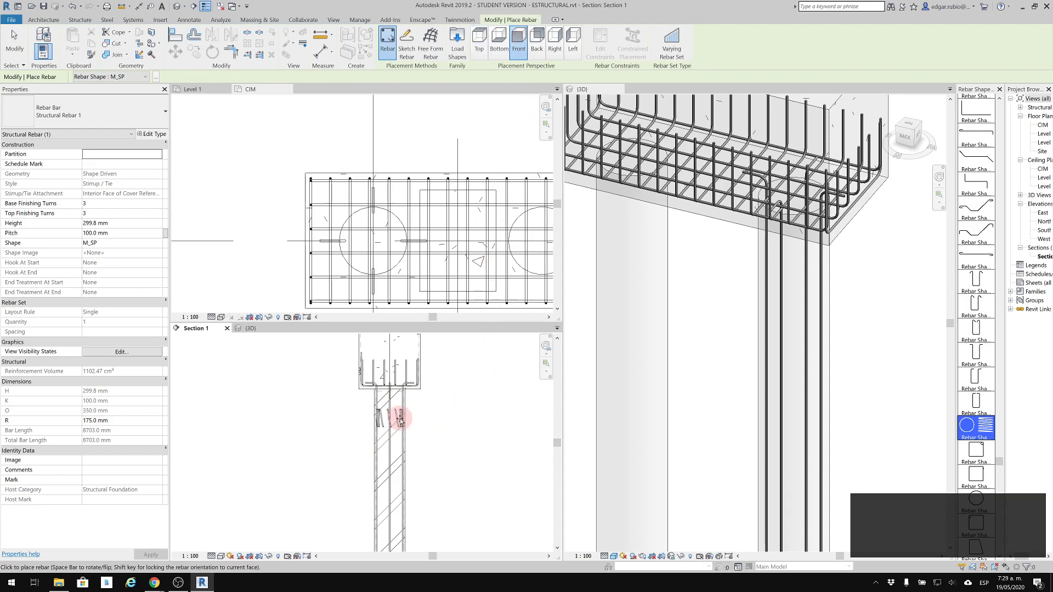
scroll(399, 462, up, 4)
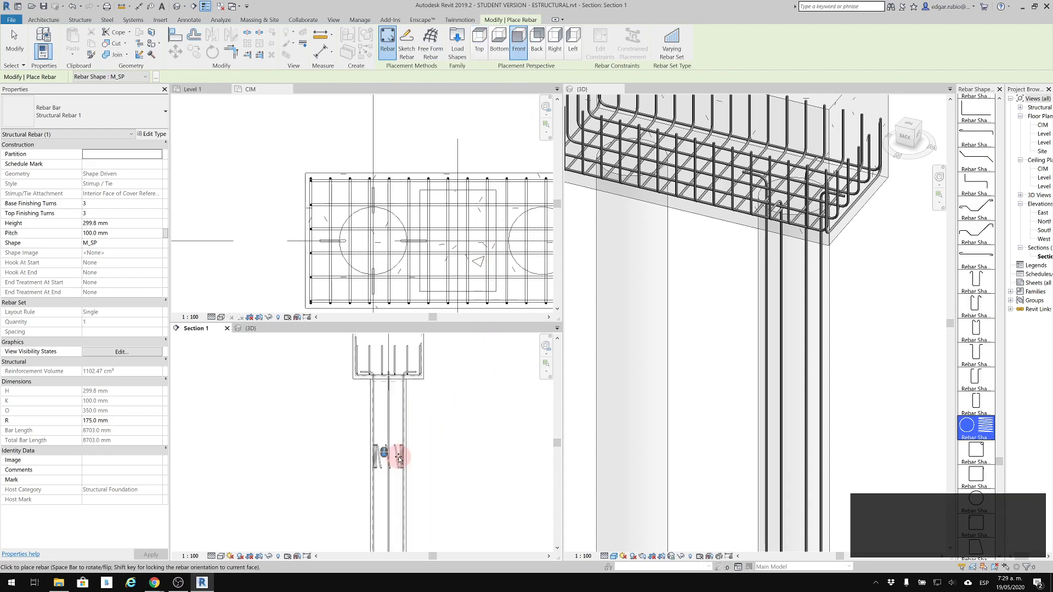
middle_drag(407, 489, 410, 504)
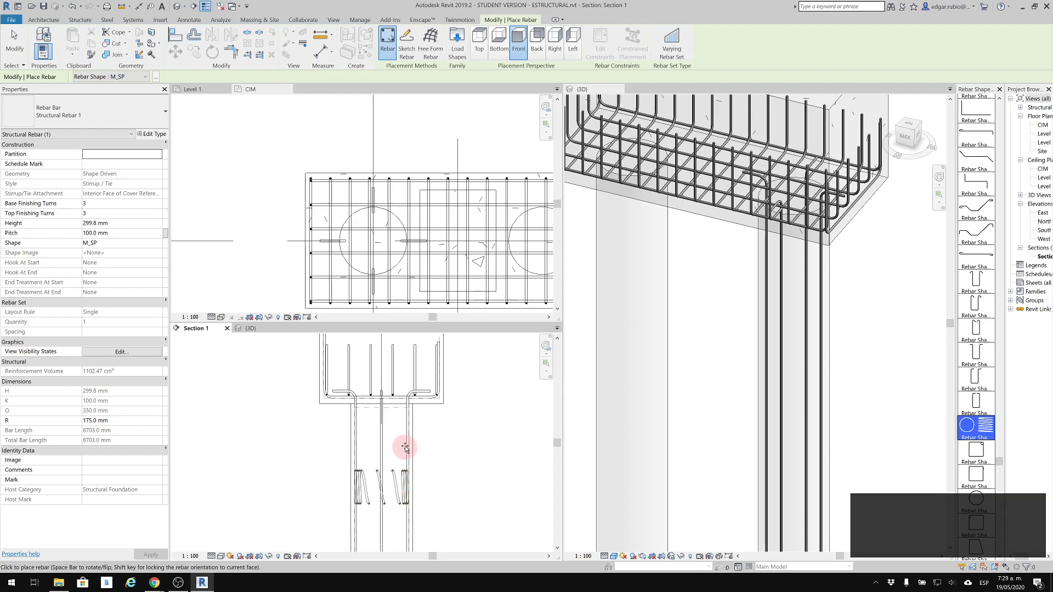
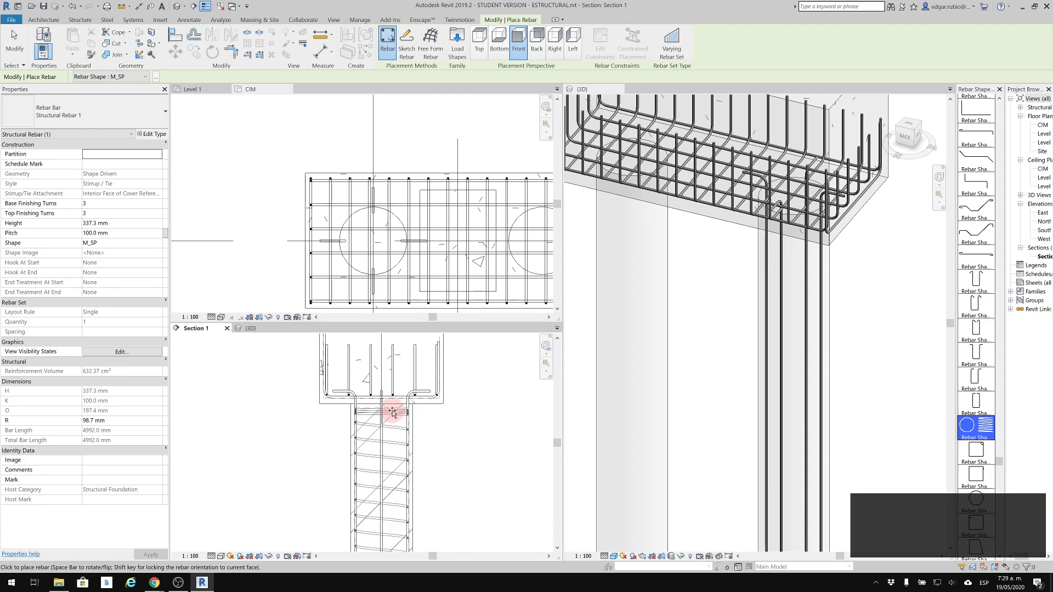
Finish placing the M_SP spiral along the pile below the cap in Section 1 and end rebar placement.
click(460, 454)
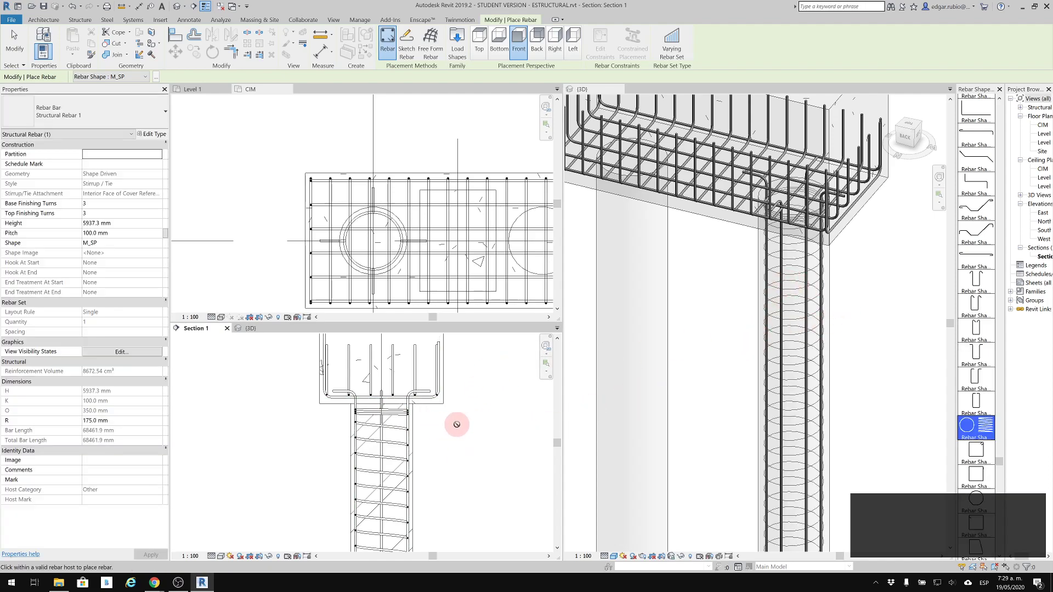
key(Escape)
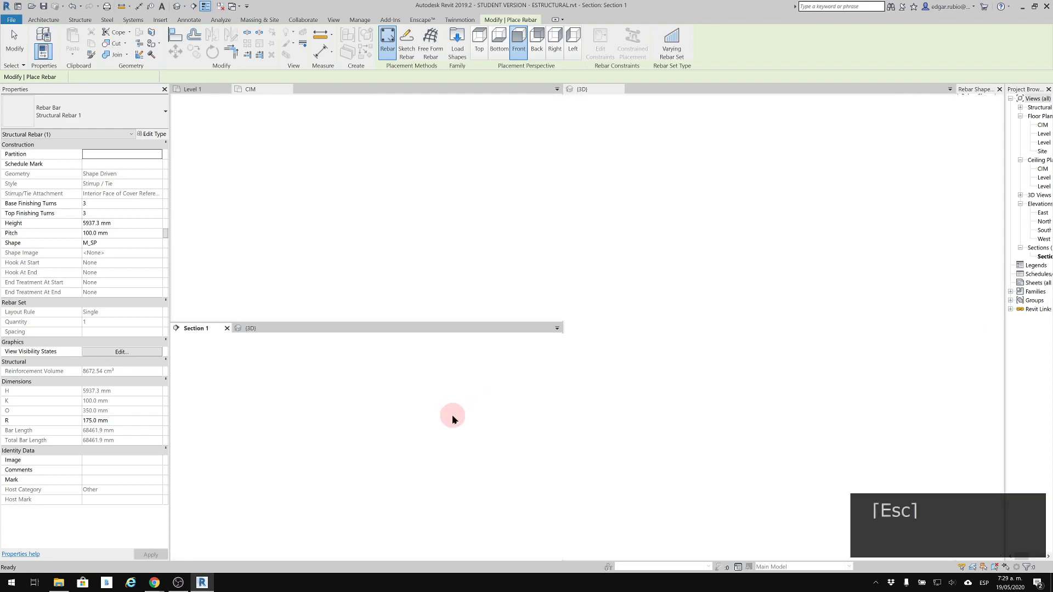
key(Escape)
scroll(404, 447, down, 2)
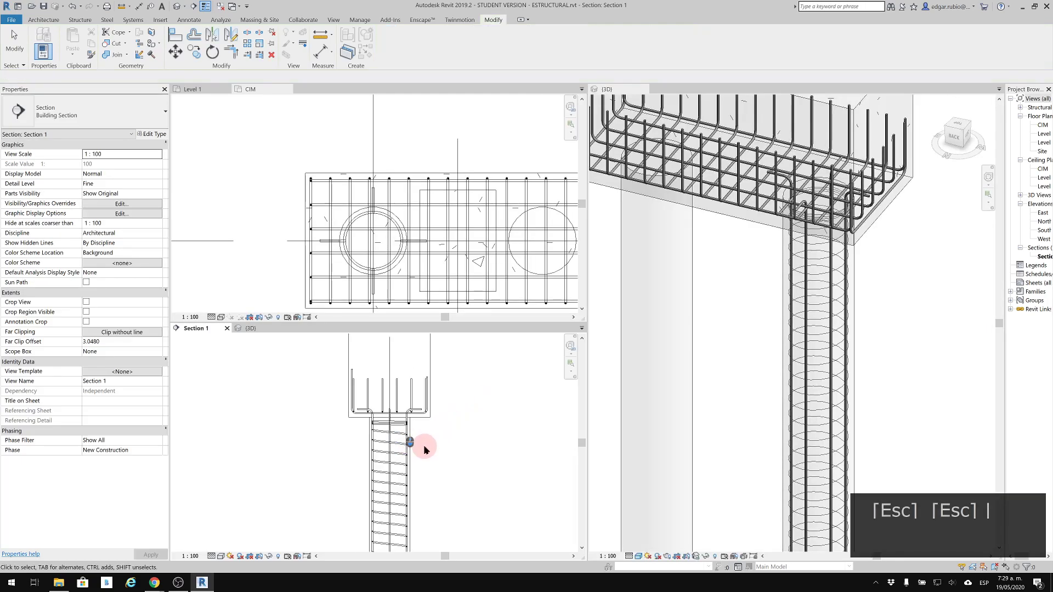
key(Escape)
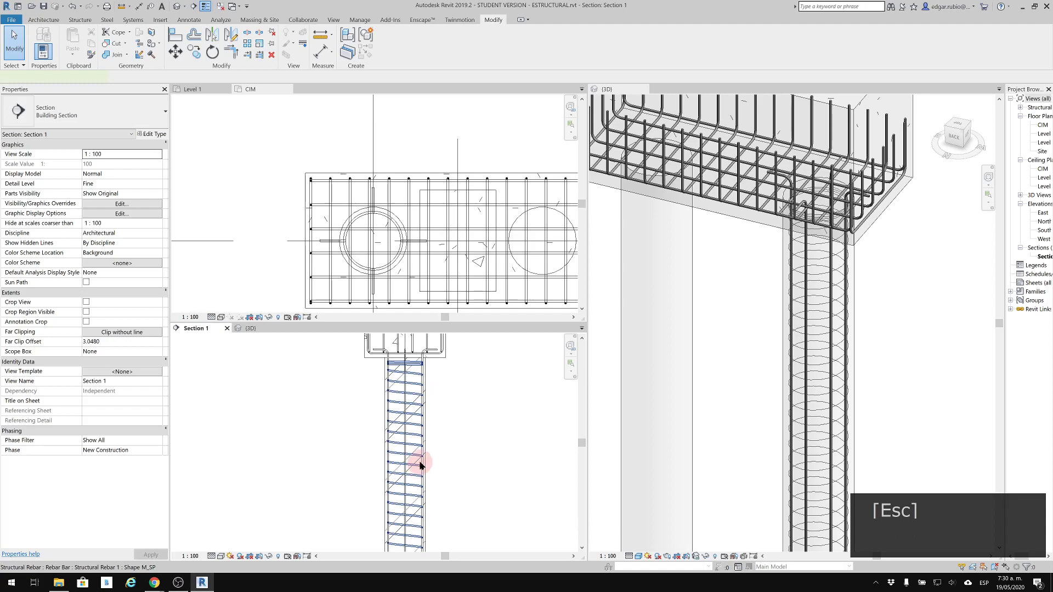
Examine the rebar constraints of the spiral, checking its bar plane's cover constraint just below the cap in Section 1.
click(420, 465)
middle_drag(454, 425, 454, 389)
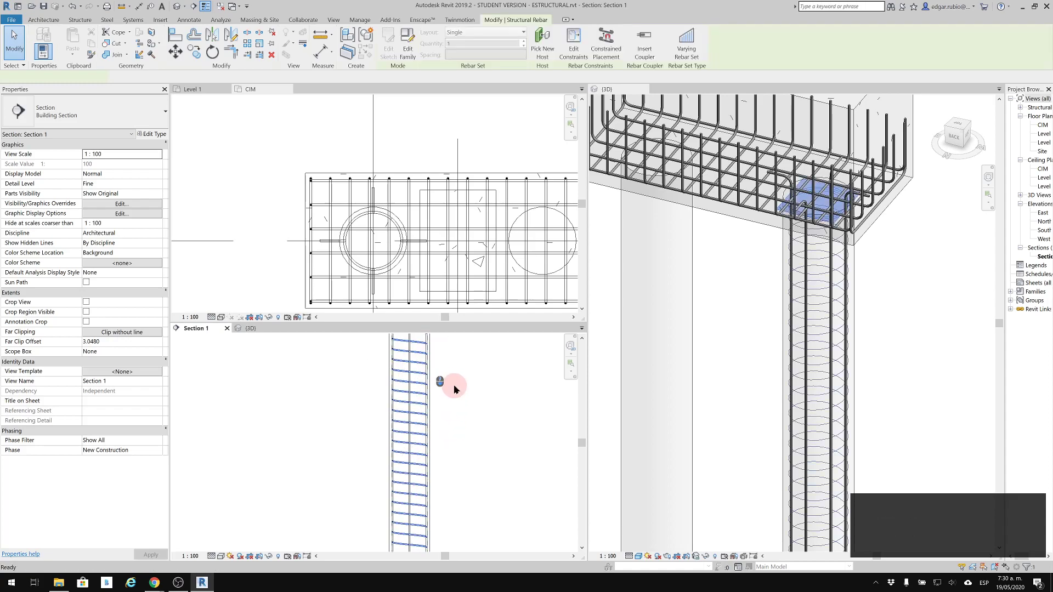
scroll(454, 390, down, 4)
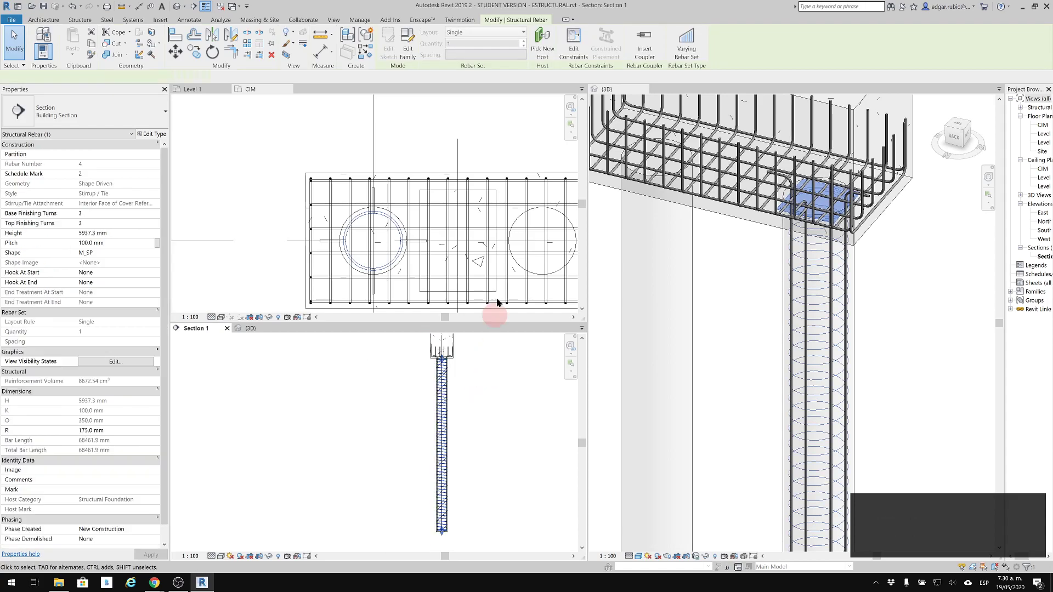
click(590, 47)
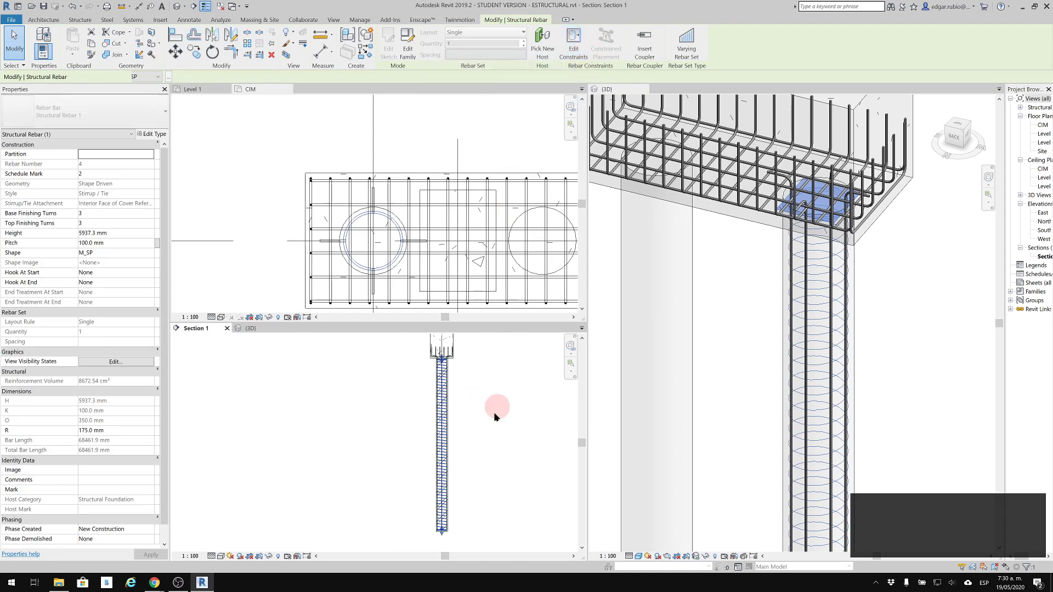
scroll(440, 365, up, 3)
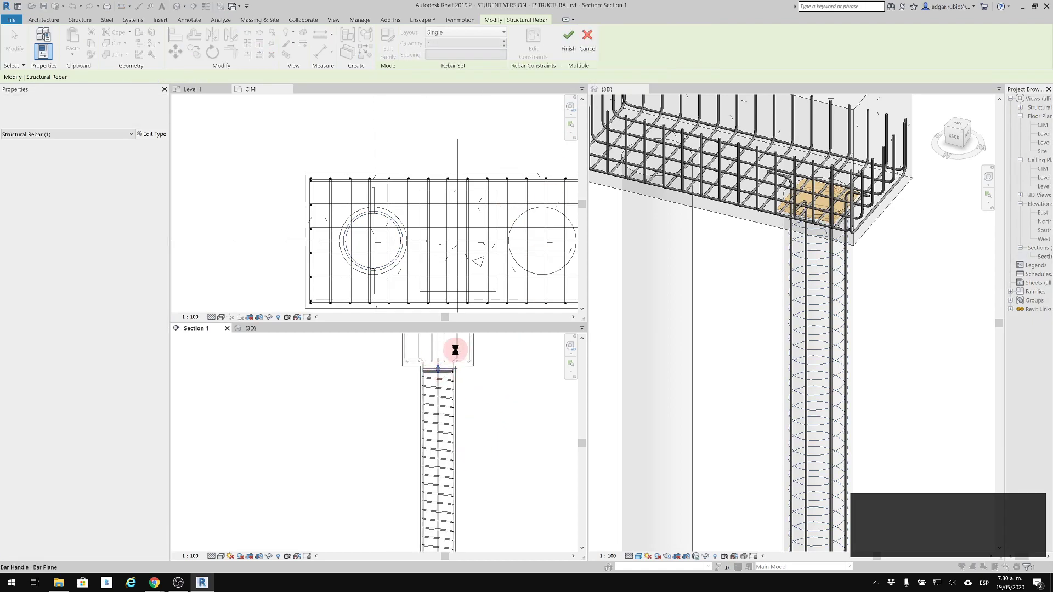
scroll(454, 352, up, 4)
middle_drag(450, 385, 453, 429)
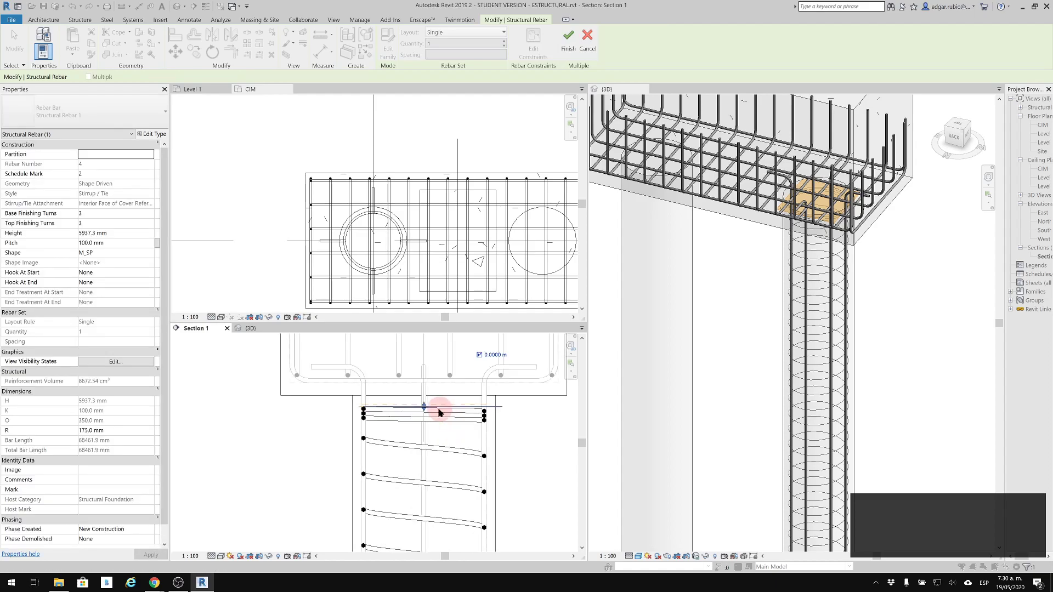
click(429, 430)
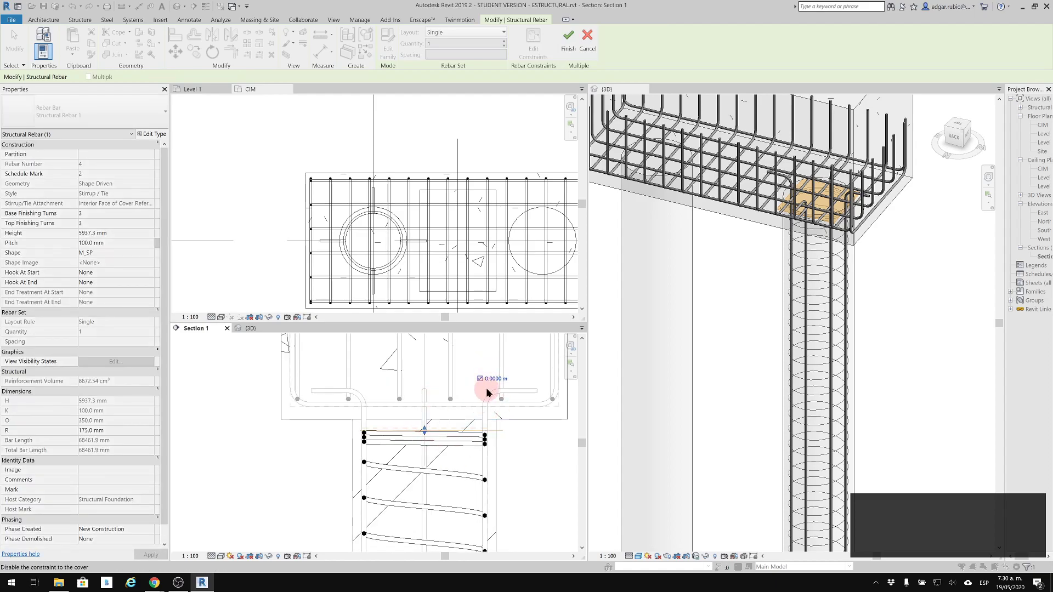
scroll(477, 433, down, 1)
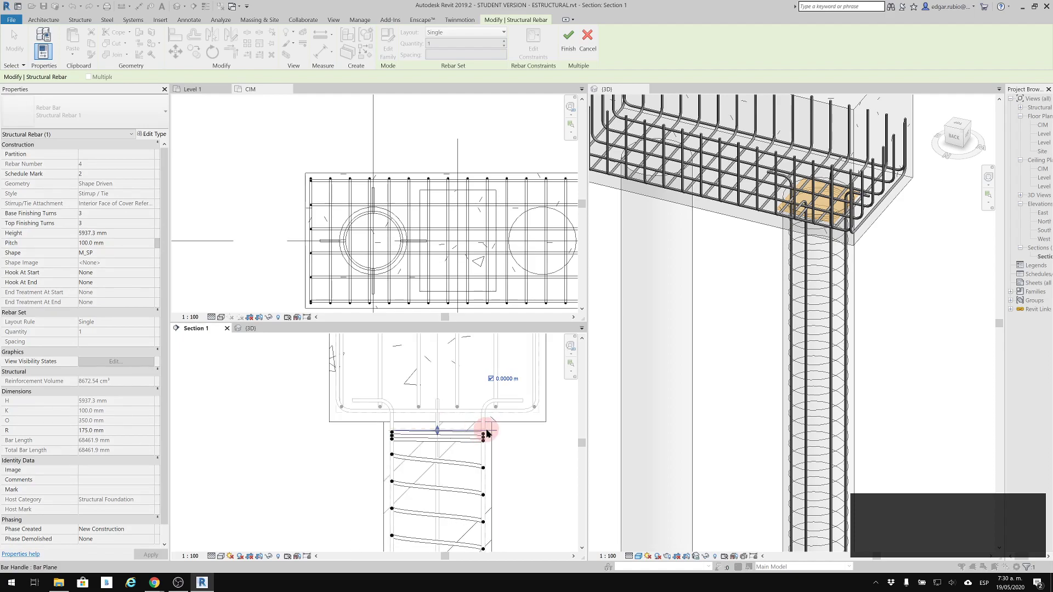
key(Escape)
scroll(511, 406, down, 2)
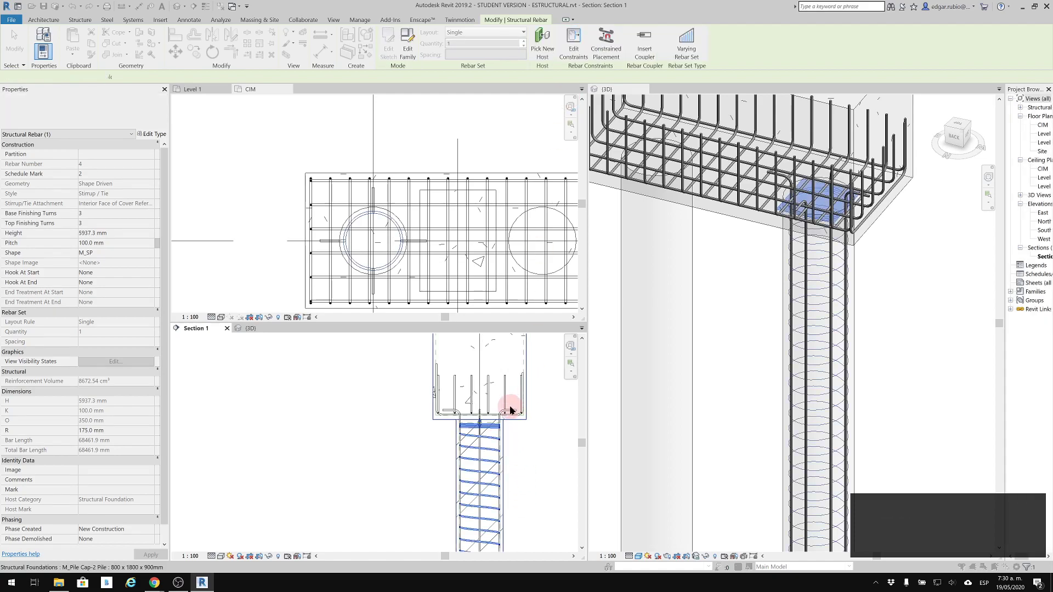
Nudge the two outer L-shaped pile bars inward in Section 1 so that they sit inside the spiral.
key(Escape)
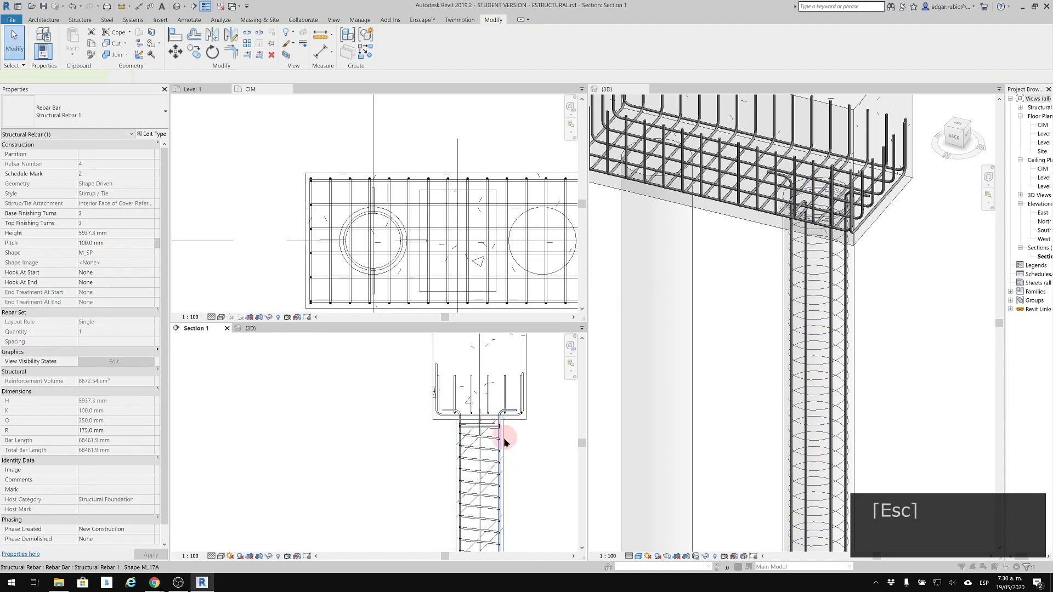
click(504, 462)
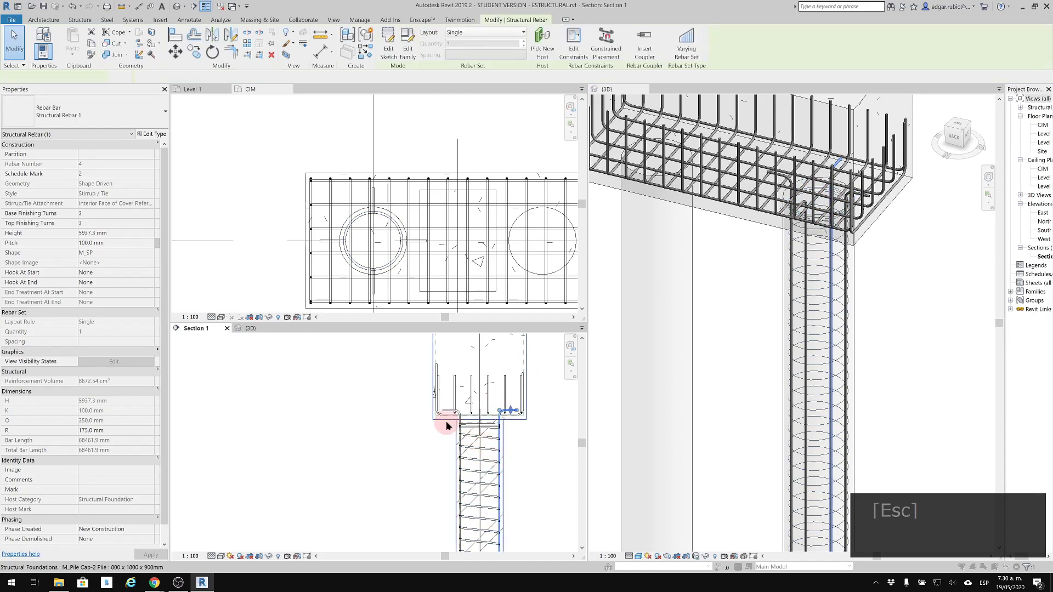
scroll(492, 451, up, 3)
key(Tab)
click(491, 451)
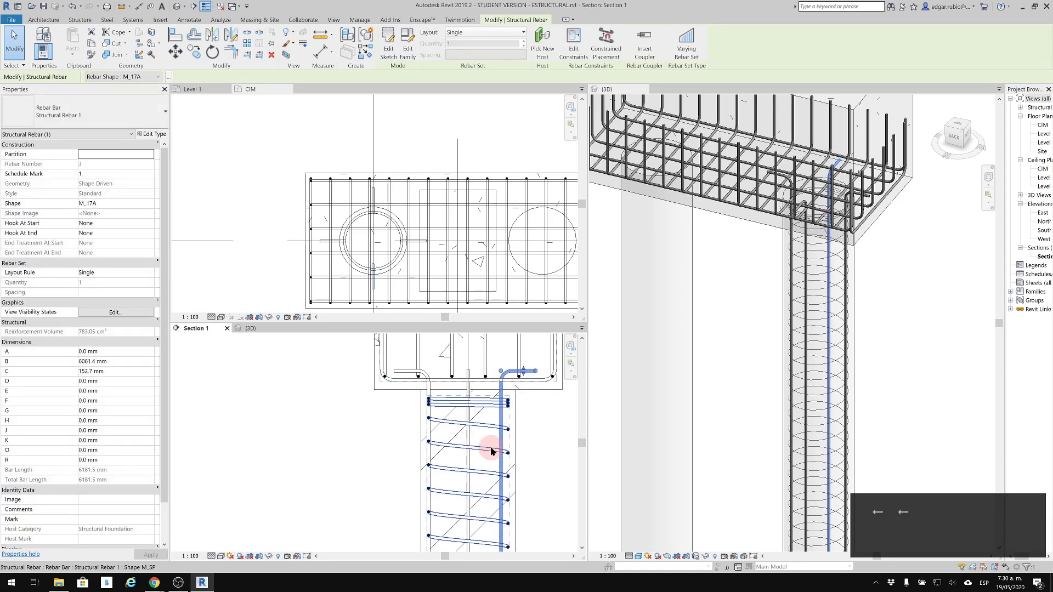
key(Right)
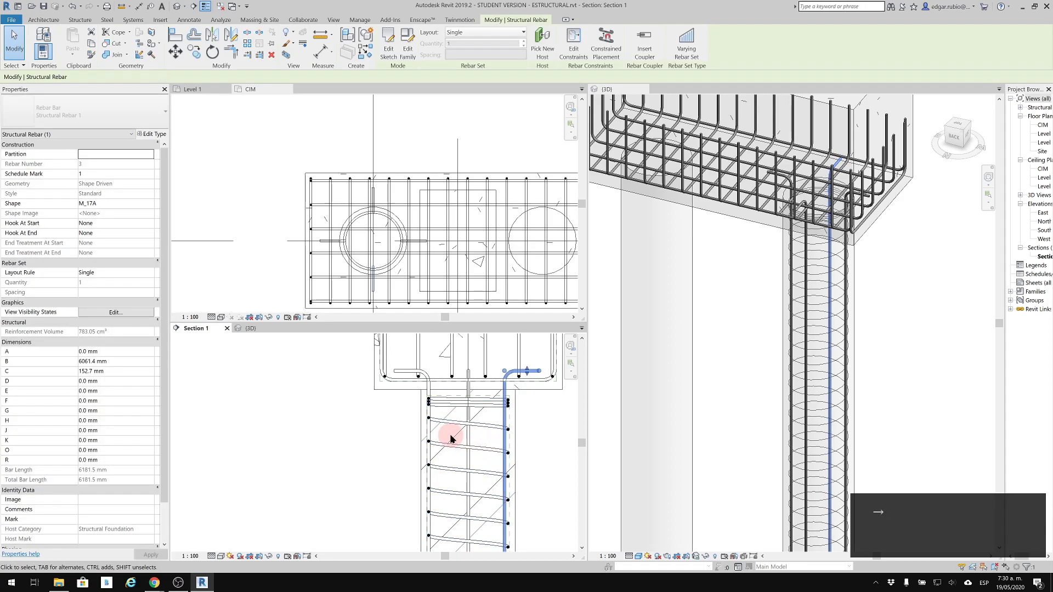
click(430, 395)
click(332, 437)
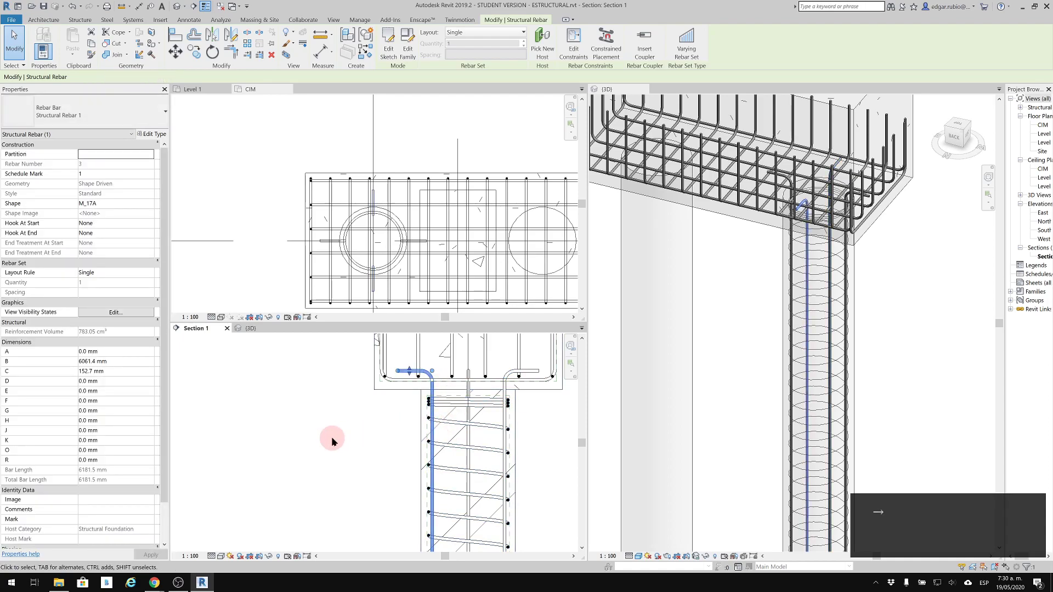
Set the pile's spiral stirrup to be shown unobscured and as solid in the {3D} view.
middle_drag(546, 508, 551, 470)
scroll(548, 465, down, 3)
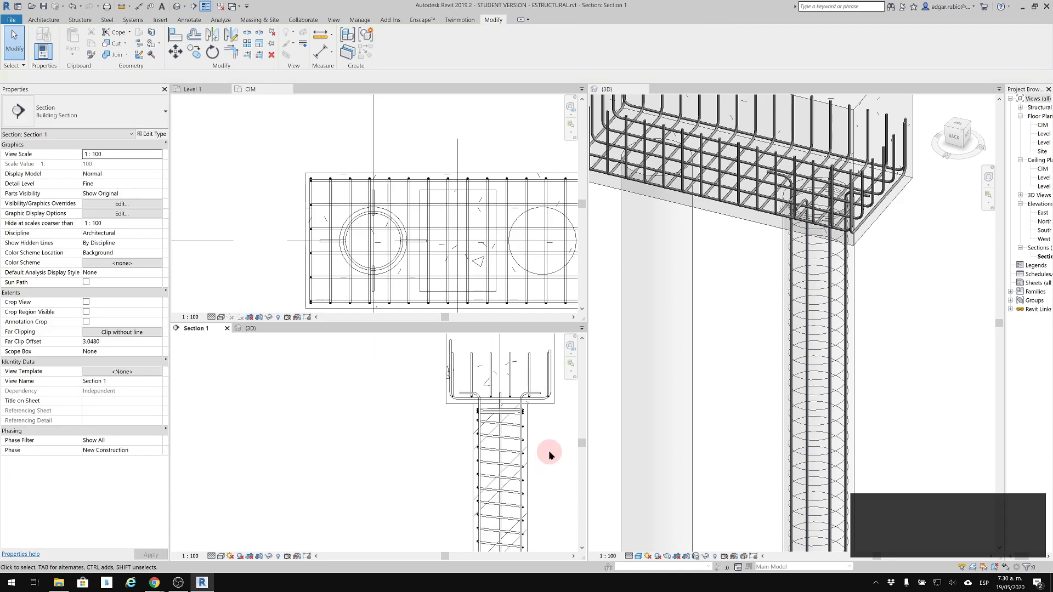
scroll(546, 460, down, 2)
click(836, 346)
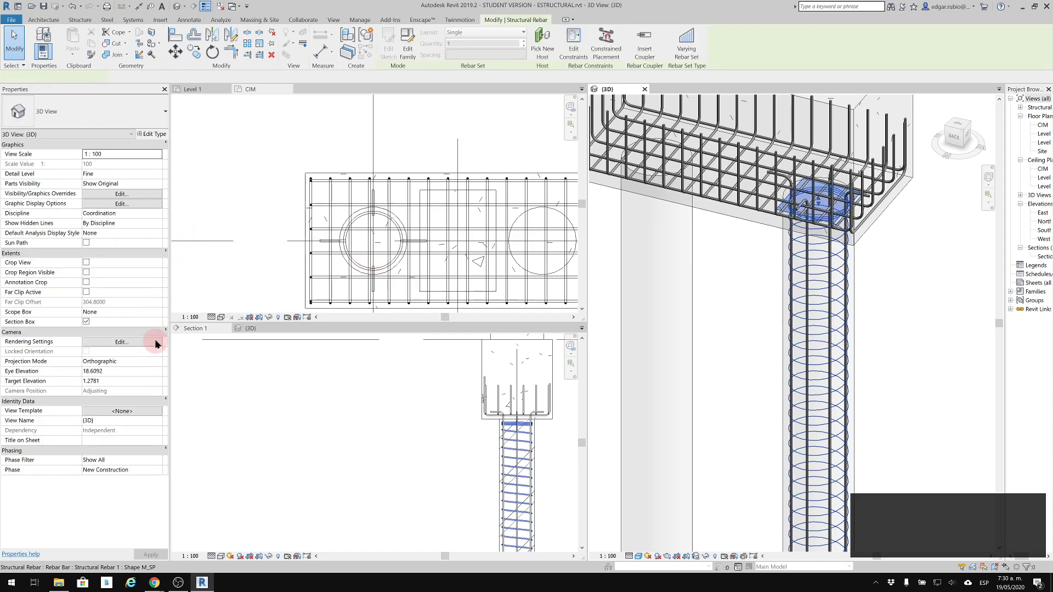
click(114, 362)
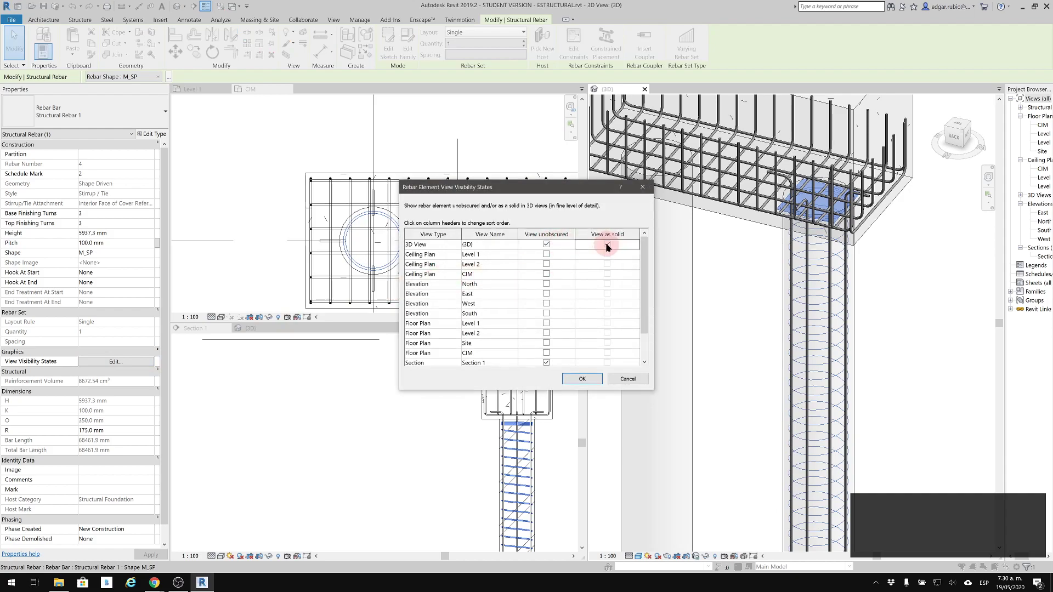
click(577, 379)
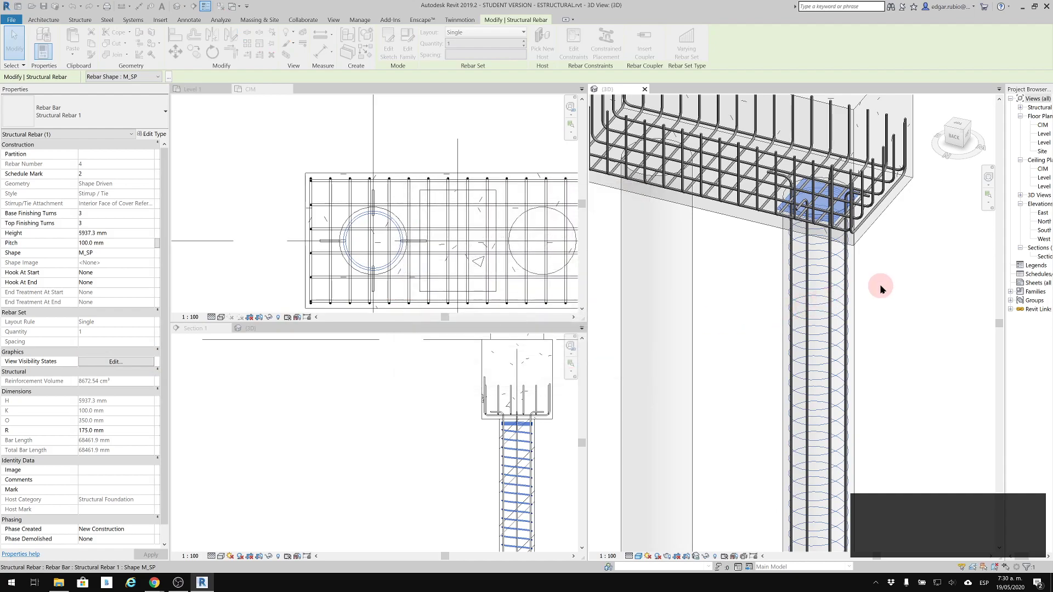
click(930, 291)
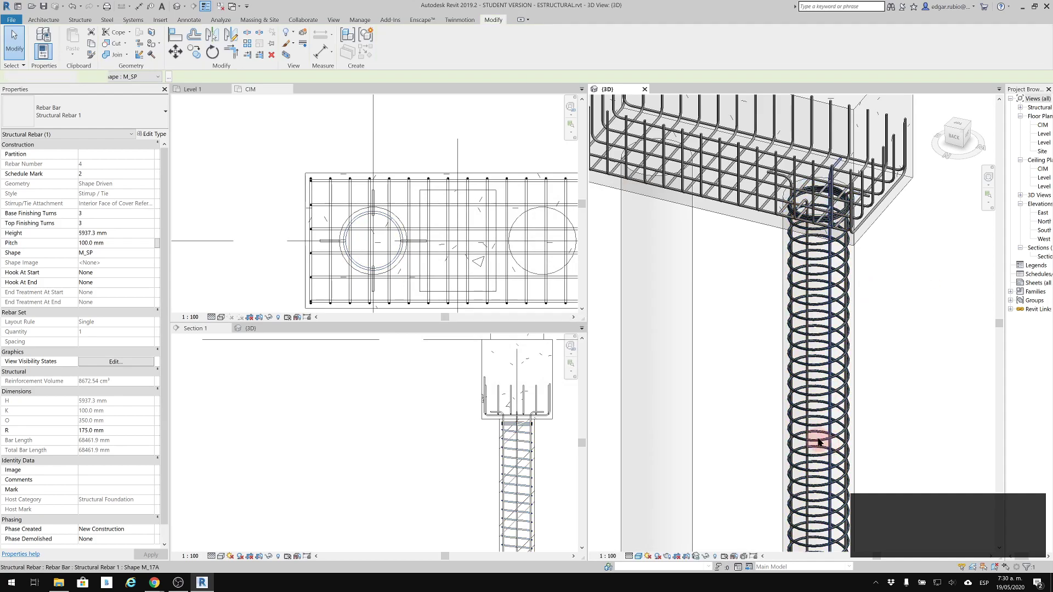
Examine the cap and pile reinforcement in the 3D view and the cap below the column in Section 1.
scroll(798, 416, down, 1)
scroll(789, 192, down, 2)
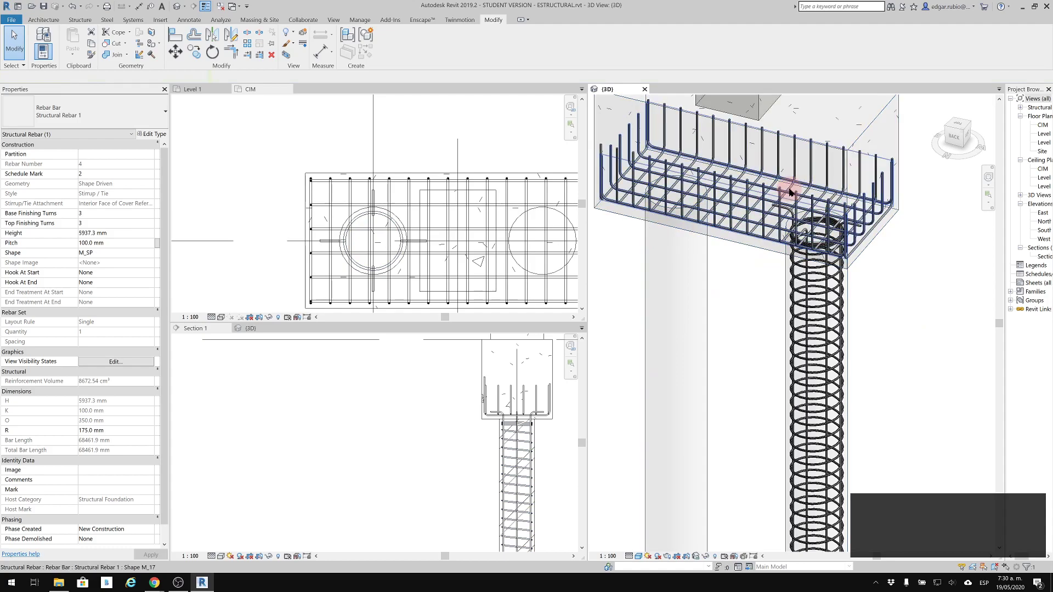
middle_drag(833, 173, 821, 309)
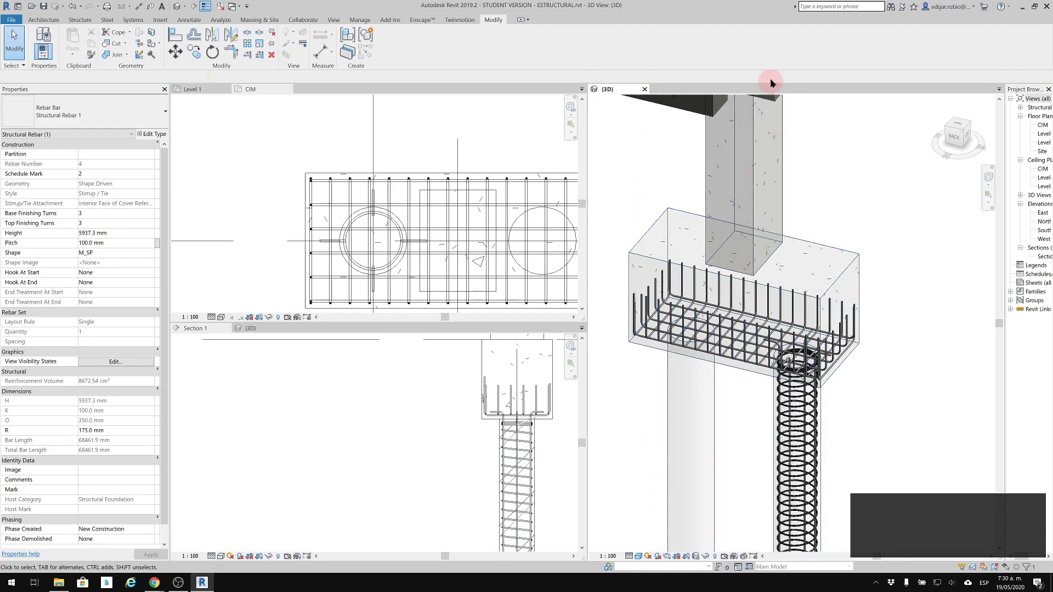
scroll(881, 203, down, 1)
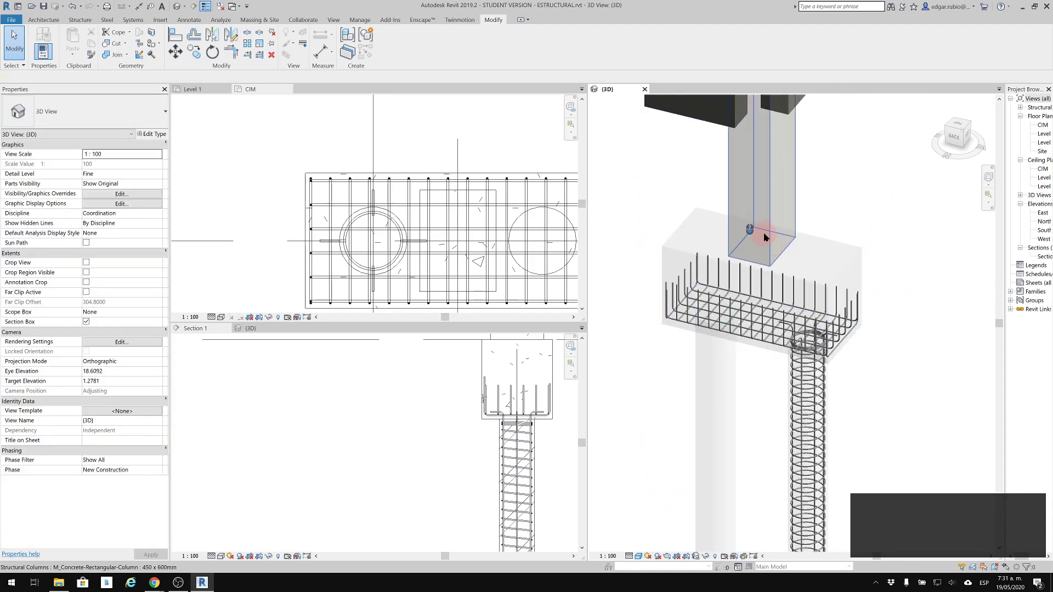
click(424, 420)
scroll(480, 401, down, 1)
middle_drag(479, 401, 362, 464)
scroll(400, 477, up, 3)
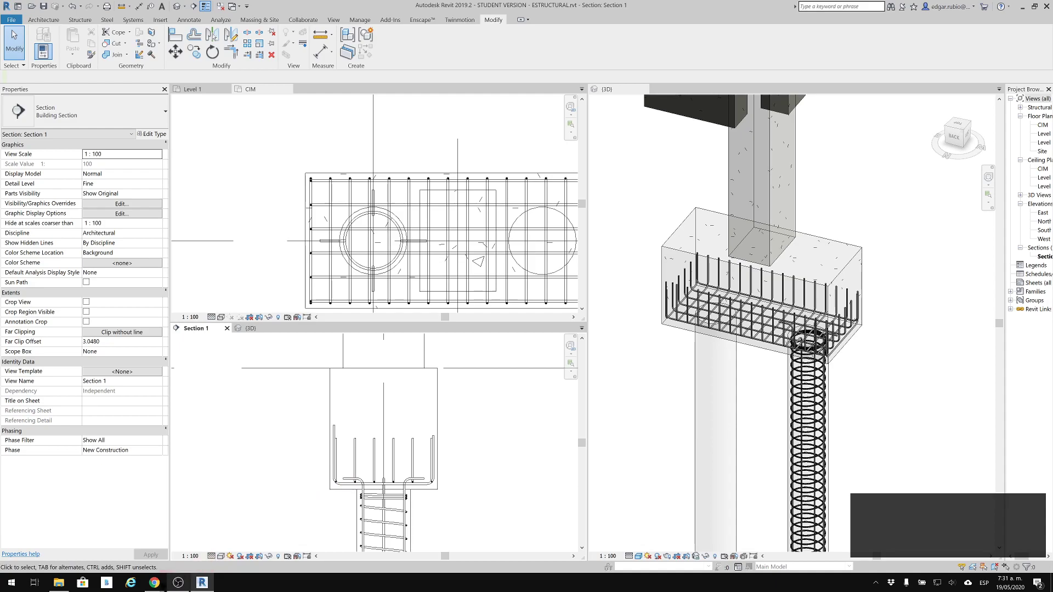
Switch to Chrome, examine the reference drawings of two-pile cap reinforcement in the image results, and return to Revit.
mouse_move(154, 582)
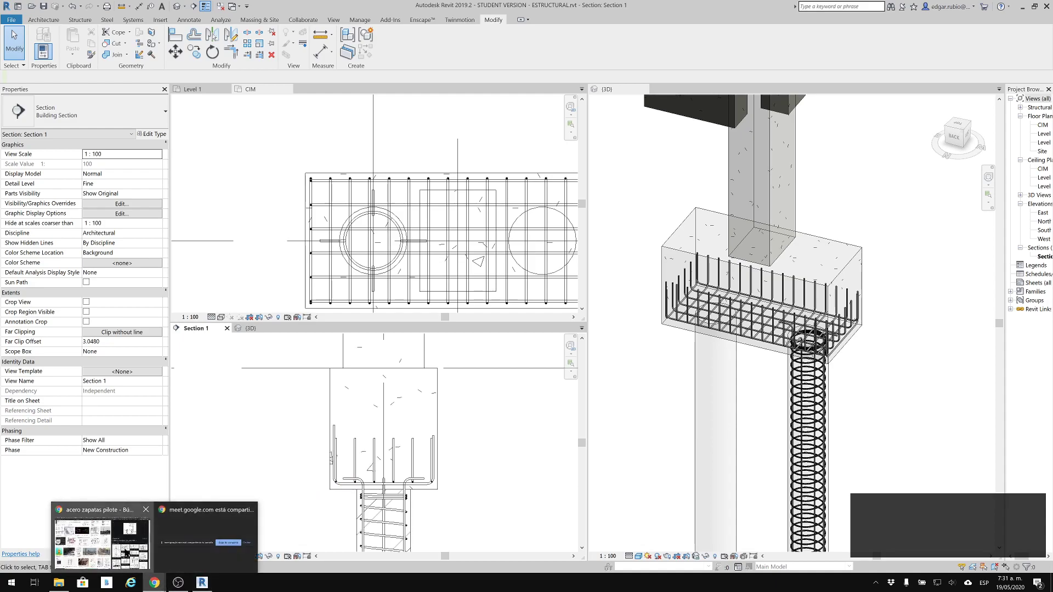
click(127, 551)
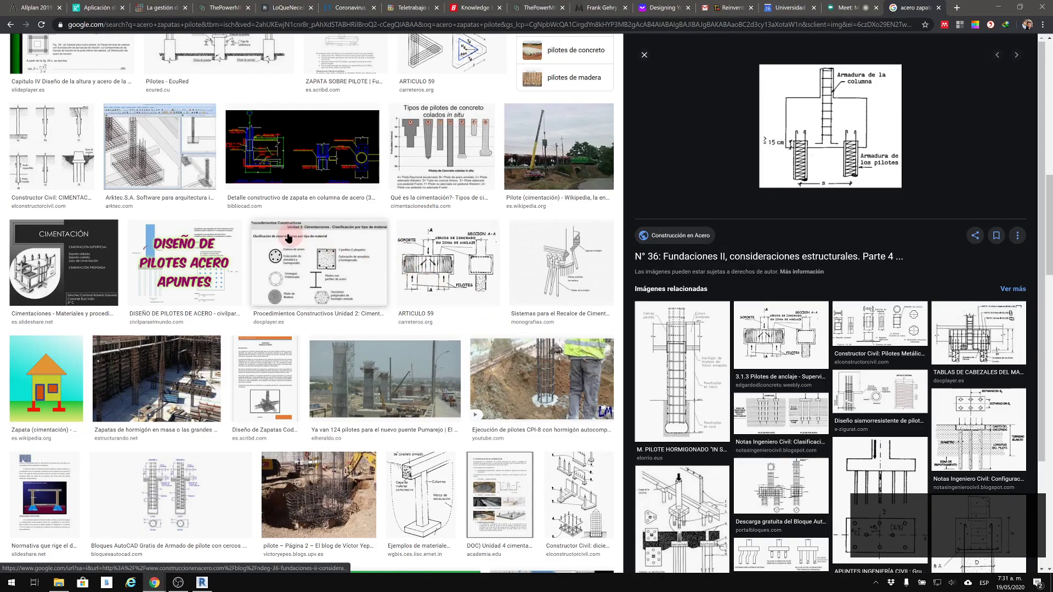
scroll(263, 231, up, 1)
scroll(263, 231, up, 5)
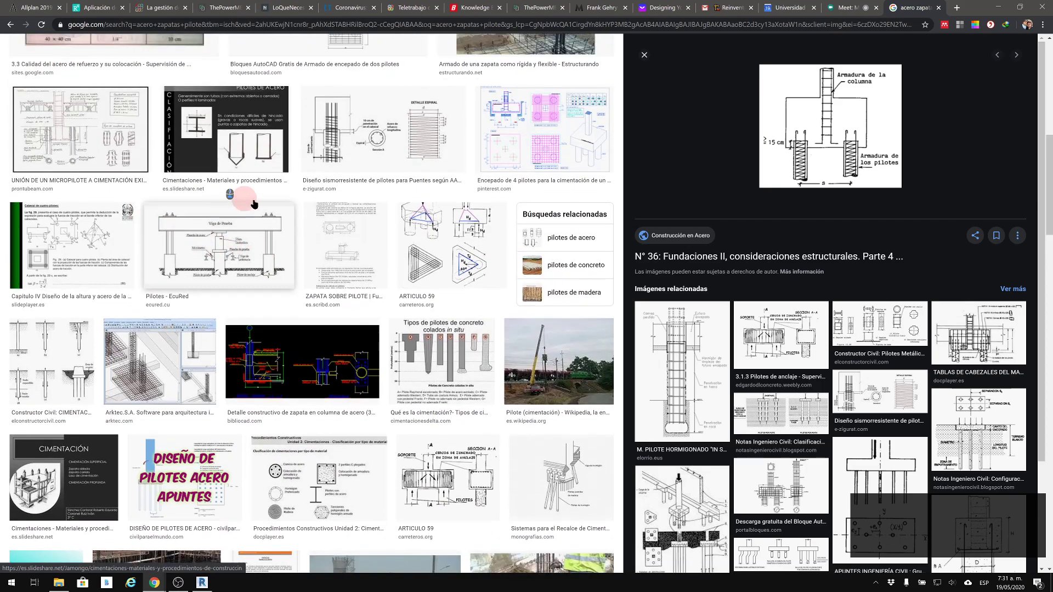
scroll(278, 212, up, 2)
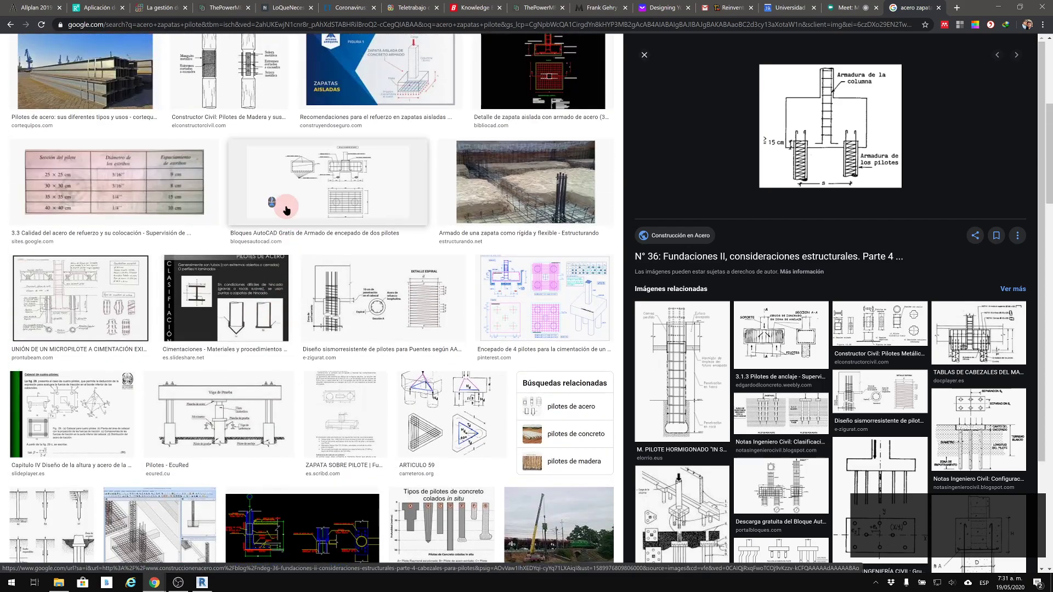
click(364, 188)
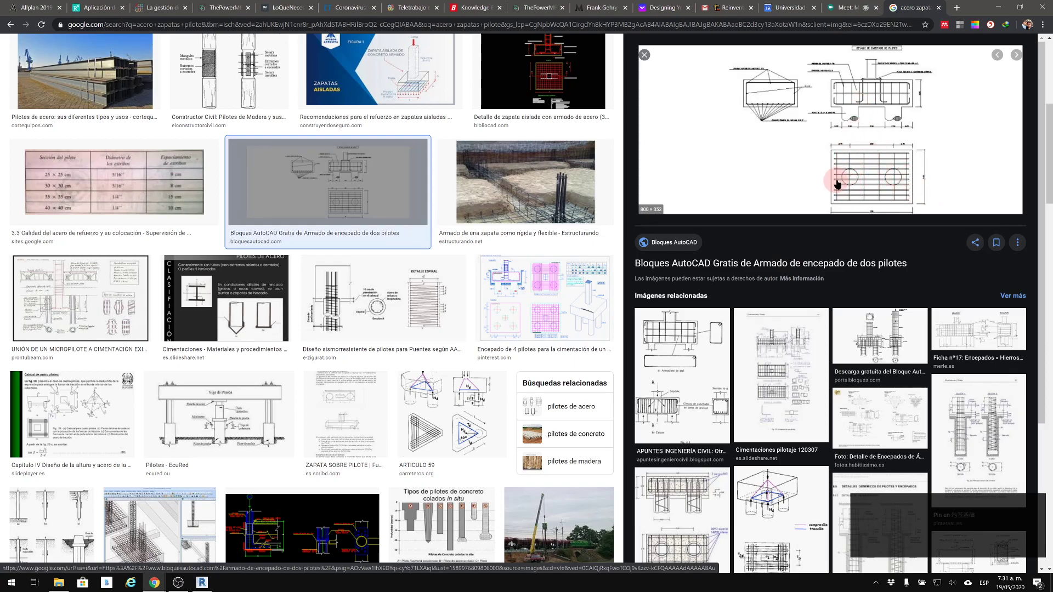
click(880, 346)
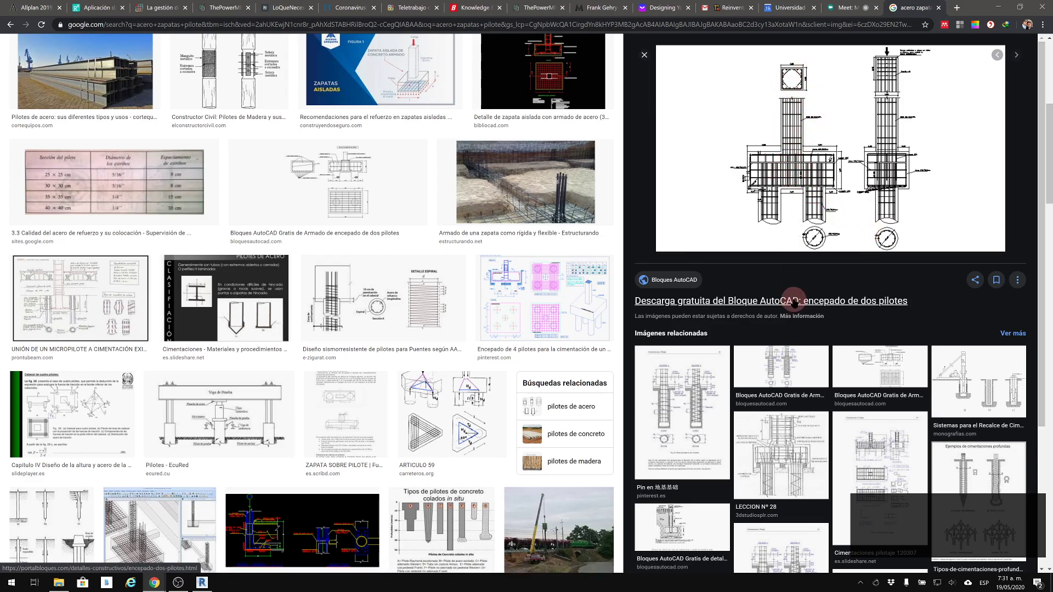
click(788, 483)
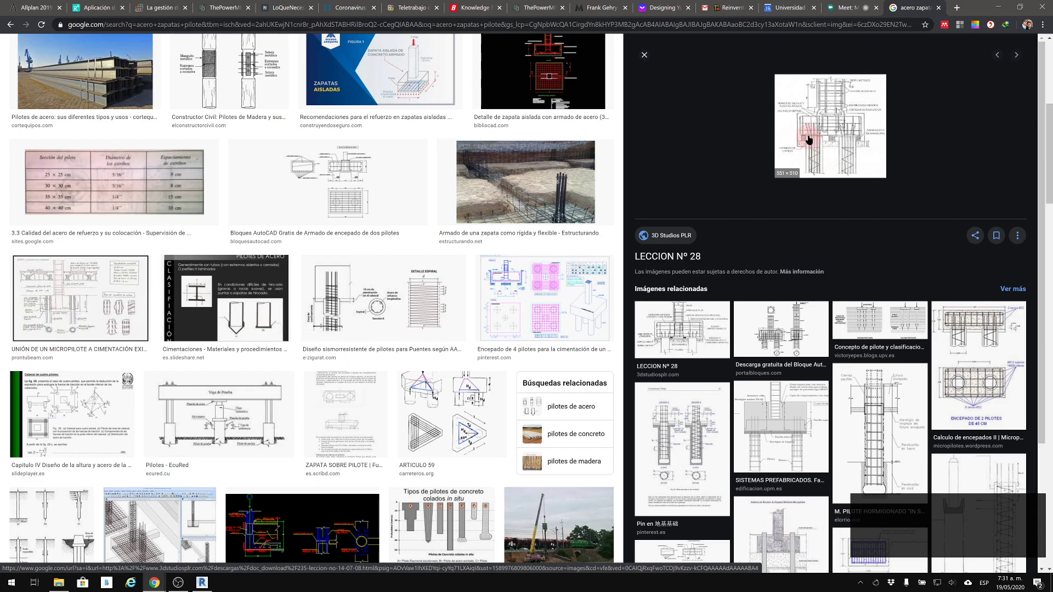
click(997, 8)
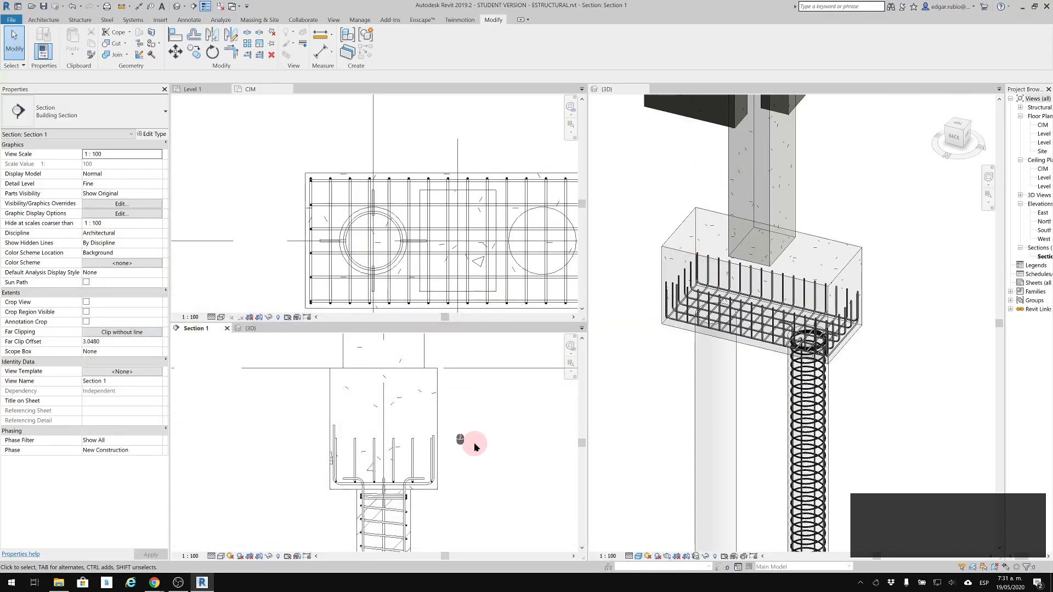
Place M_17 U-shaped rebar in the cap in Section 1, perpendicular to cover, with a Maximum Spacing layout at 100 mm.
middle_drag(473, 443, 486, 443)
scroll(308, 437, up, 2)
middle_drag(390, 425, 365, 440)
click(48, 21)
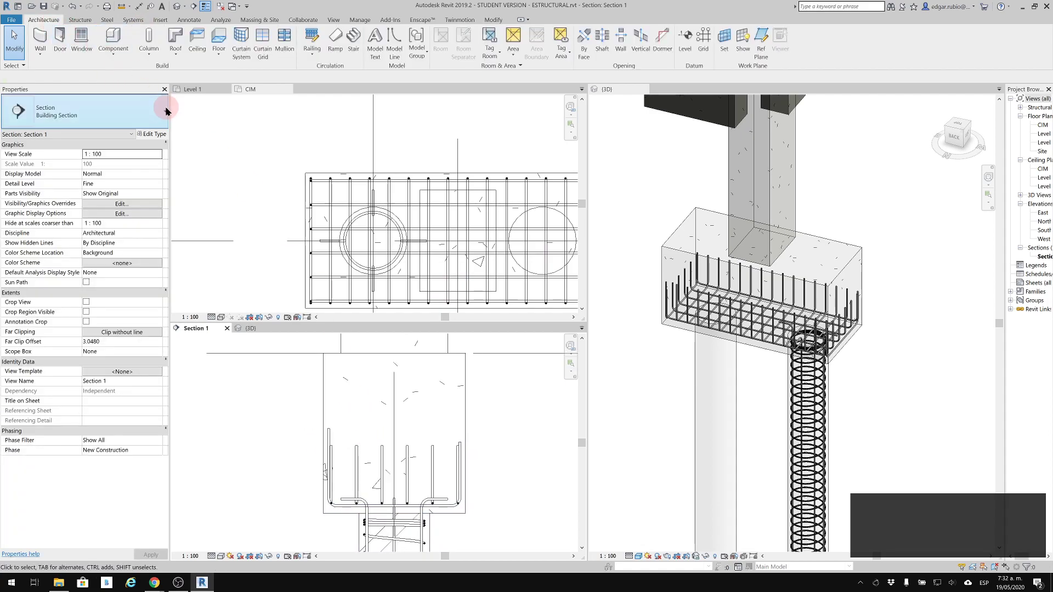
click(88, 21)
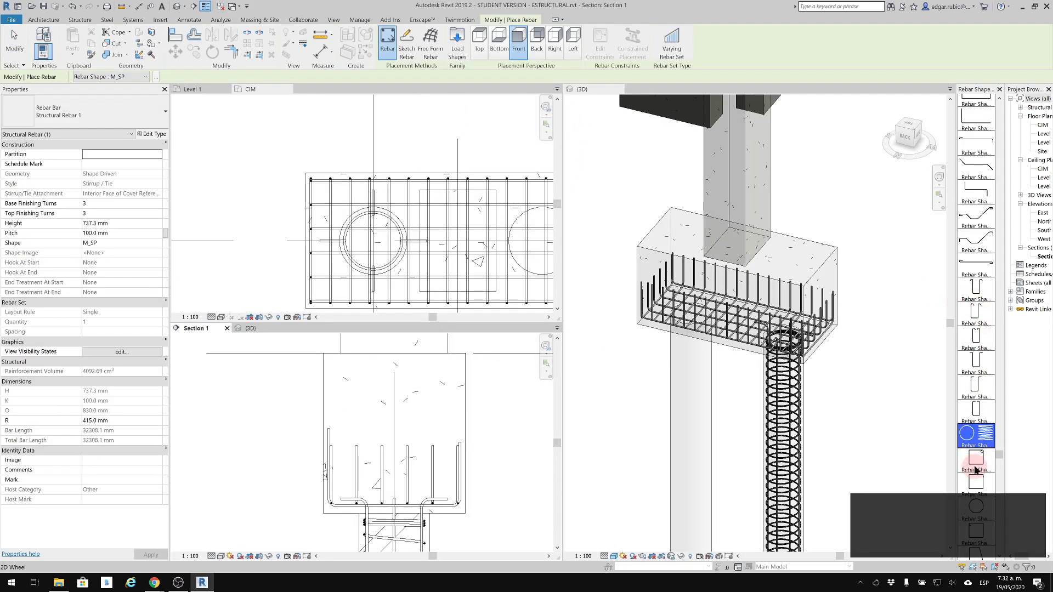
scroll(975, 470, up, 4)
click(972, 198)
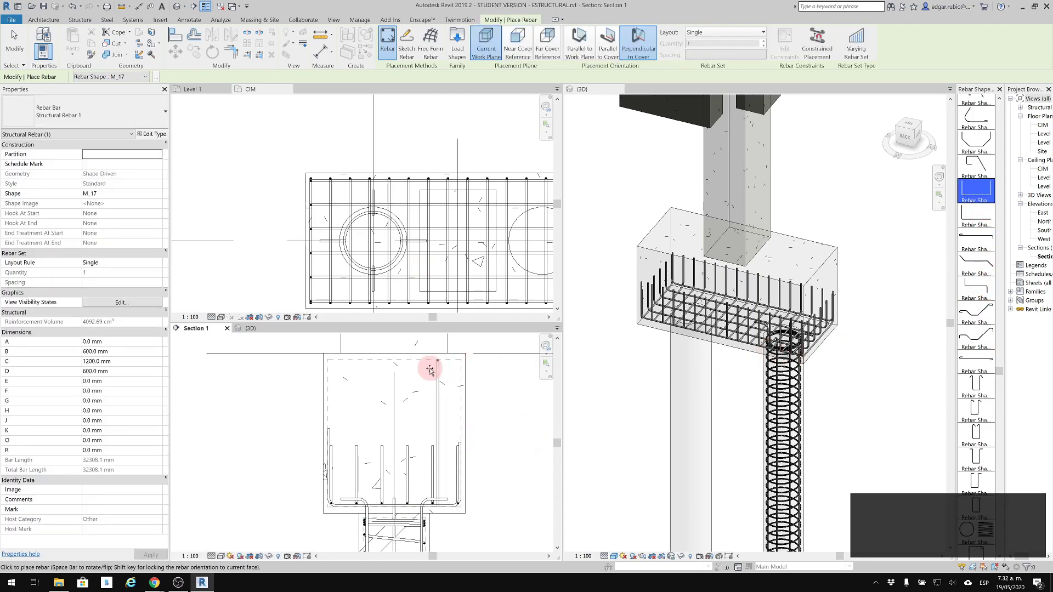
click(436, 366)
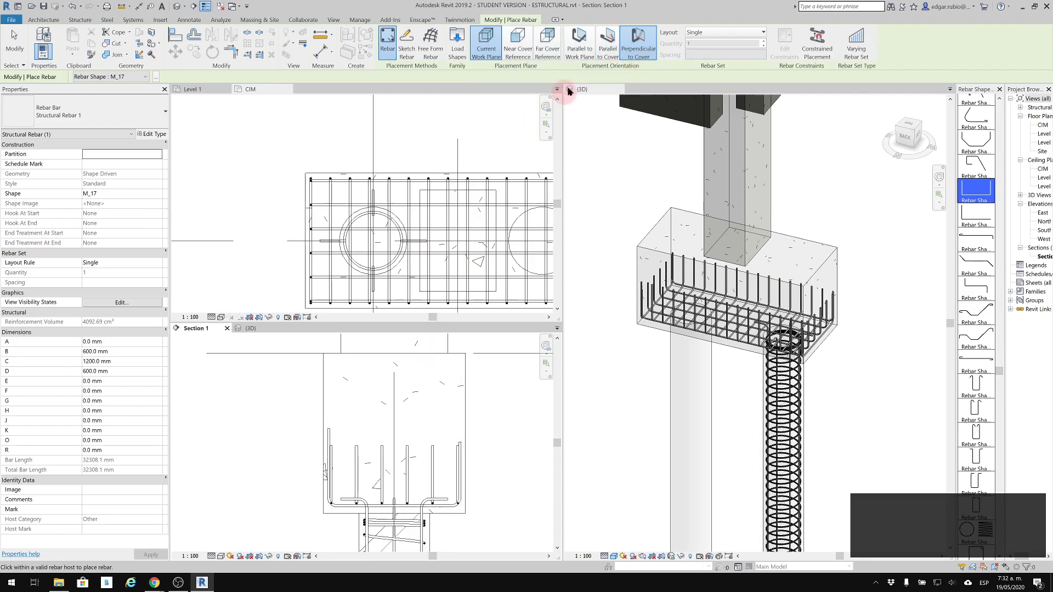
click(711, 32)
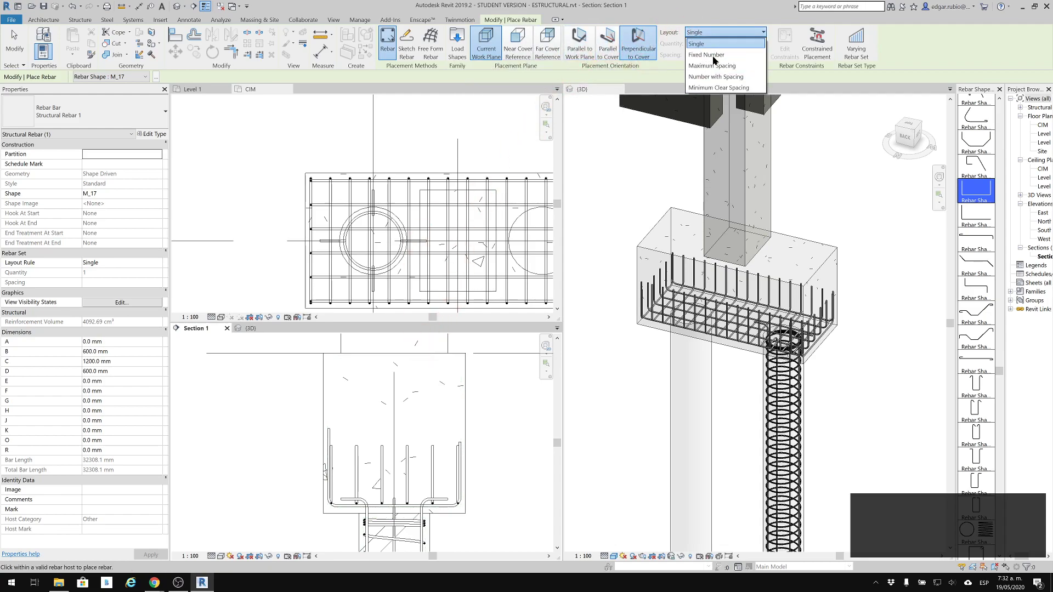
click(743, 65)
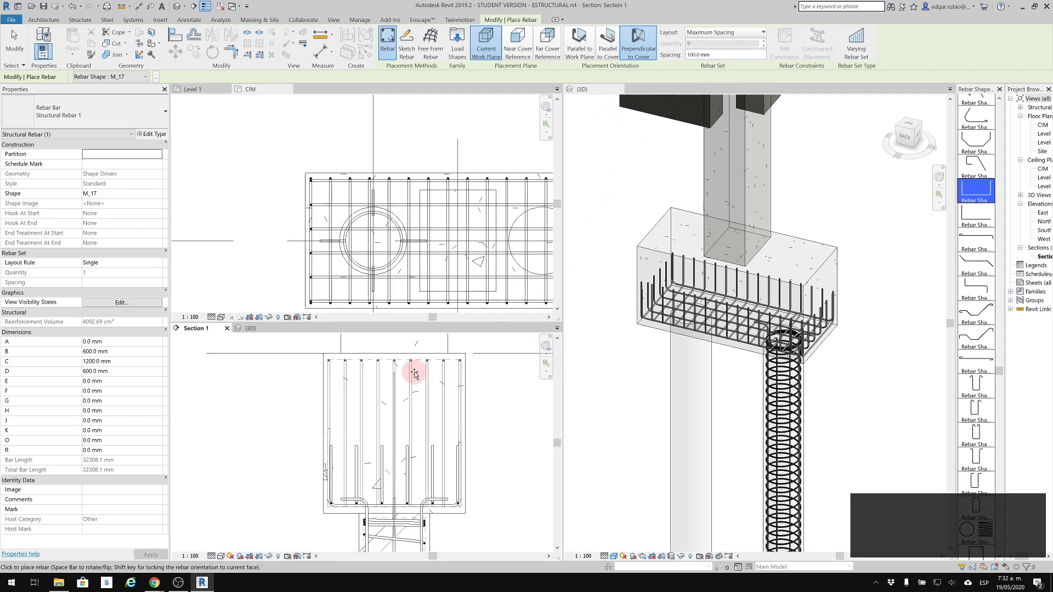
click(415, 374)
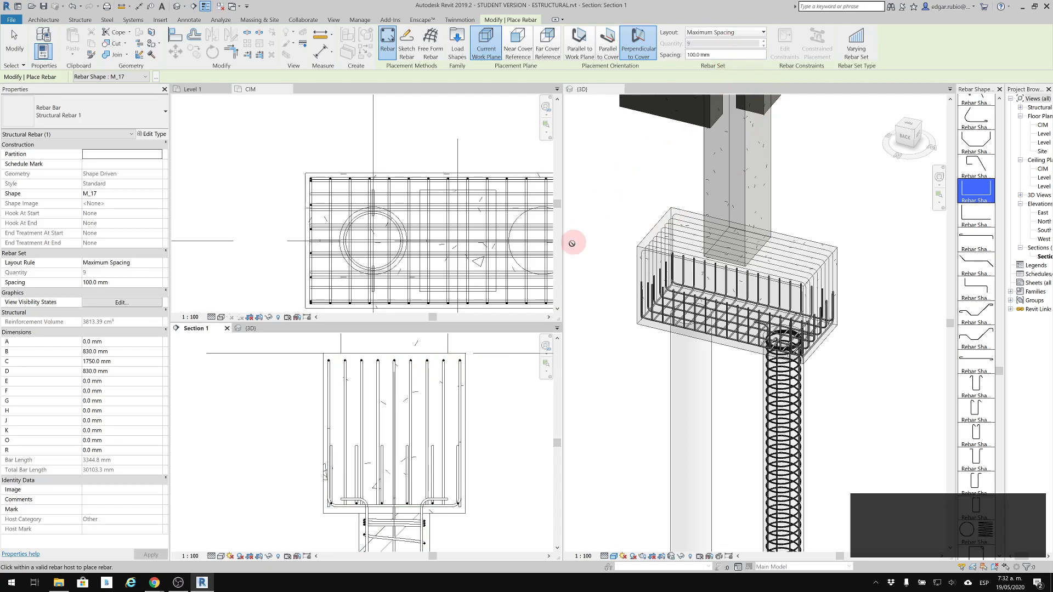
Place a second M_17 rebar set in the cap, parallel to the work plane, at 100 mm maximum spacing, and end placement.
click(579, 50)
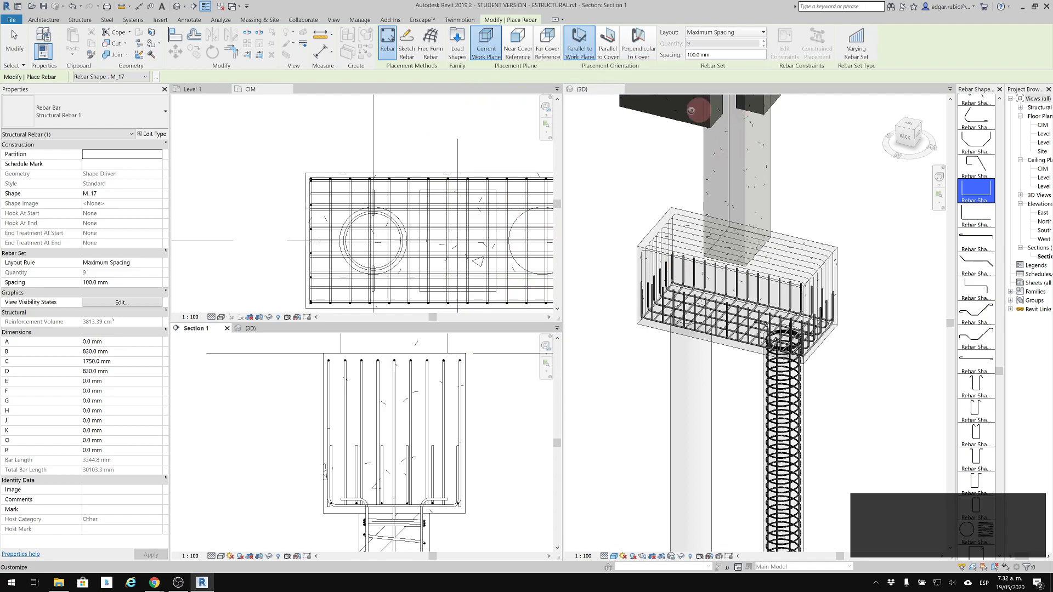
click(444, 366)
key(Escape)
key(Escape)
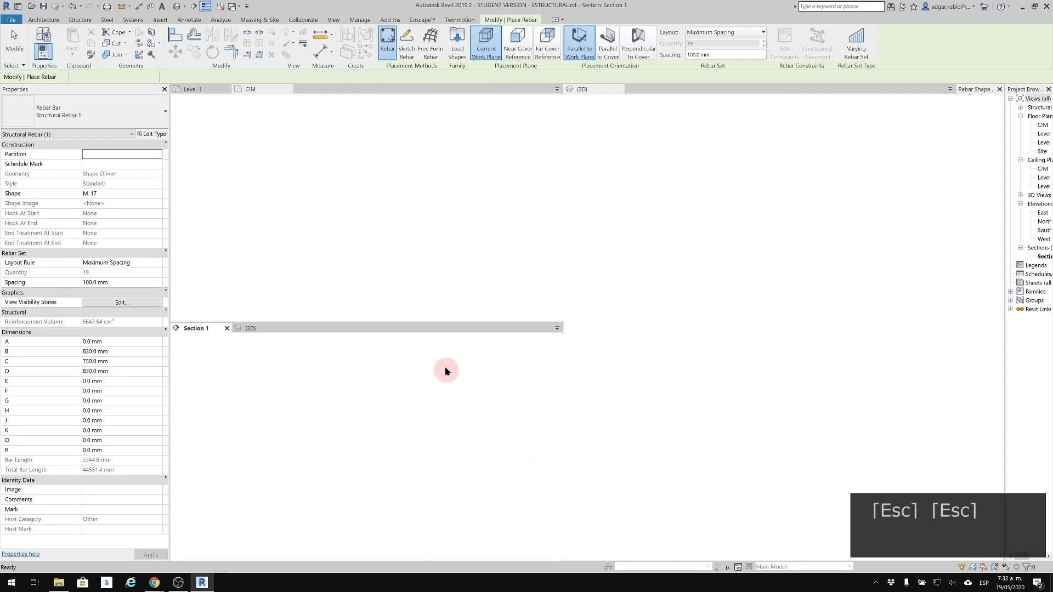
key(Escape)
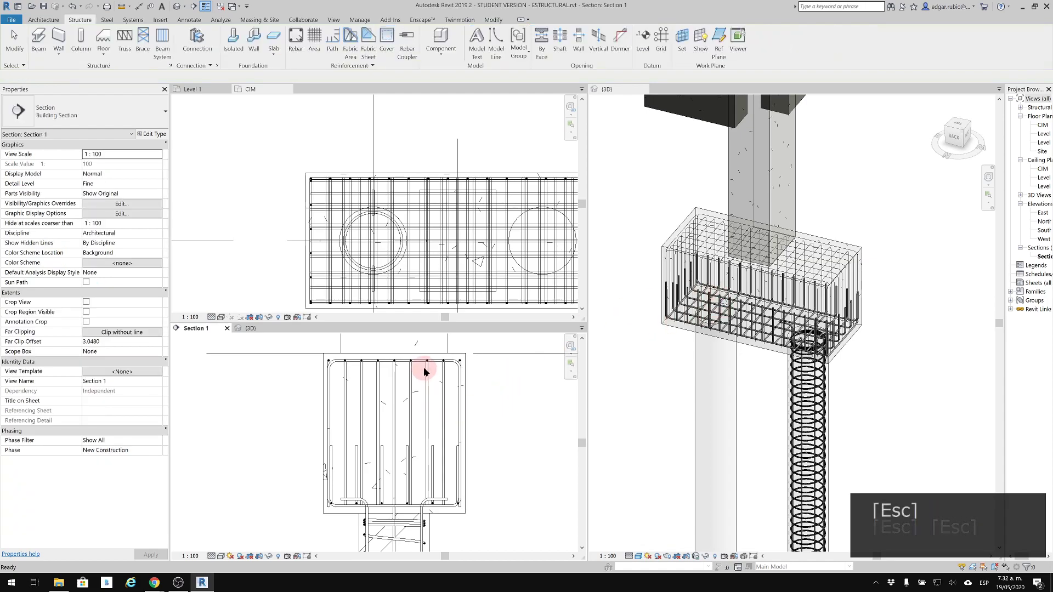
Shorten the transverse U-bars' legs to about 424 mm and 390 mm in Section 1 and nudge the set slightly down.
click(437, 383)
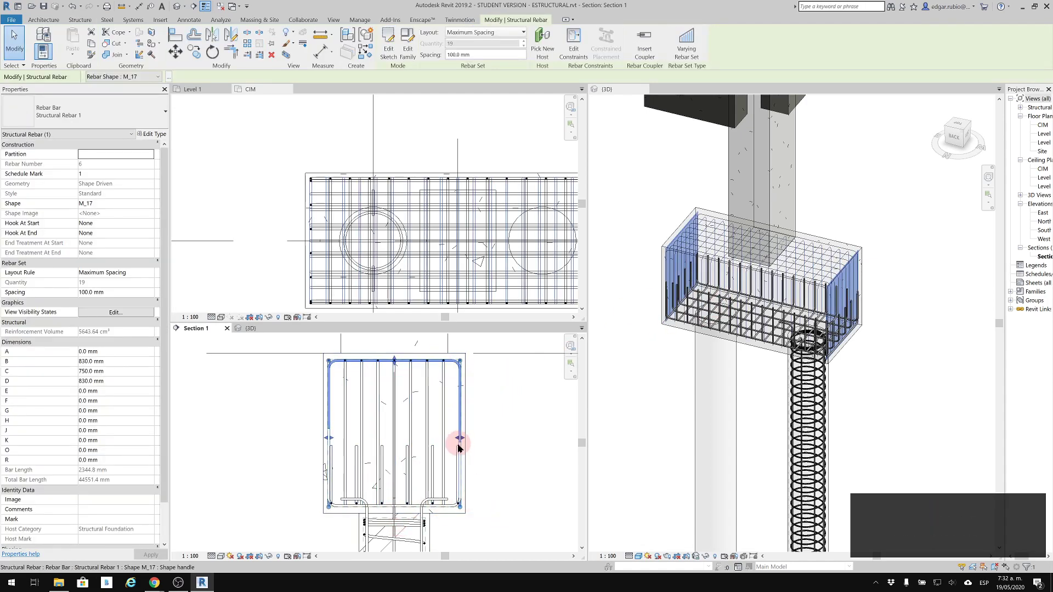
drag(461, 508, 460, 430)
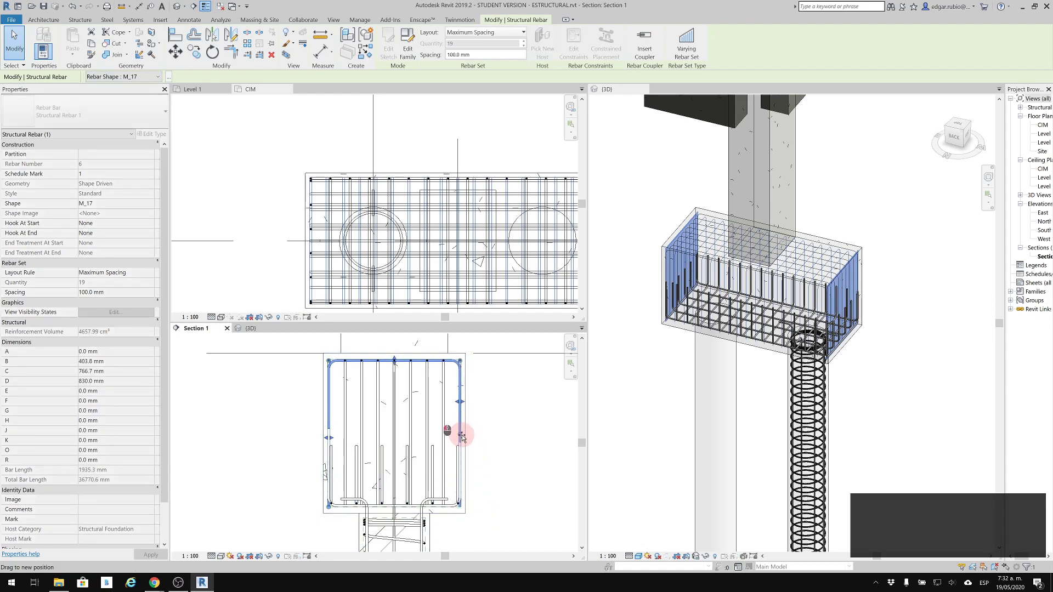
drag(329, 502, 328, 429)
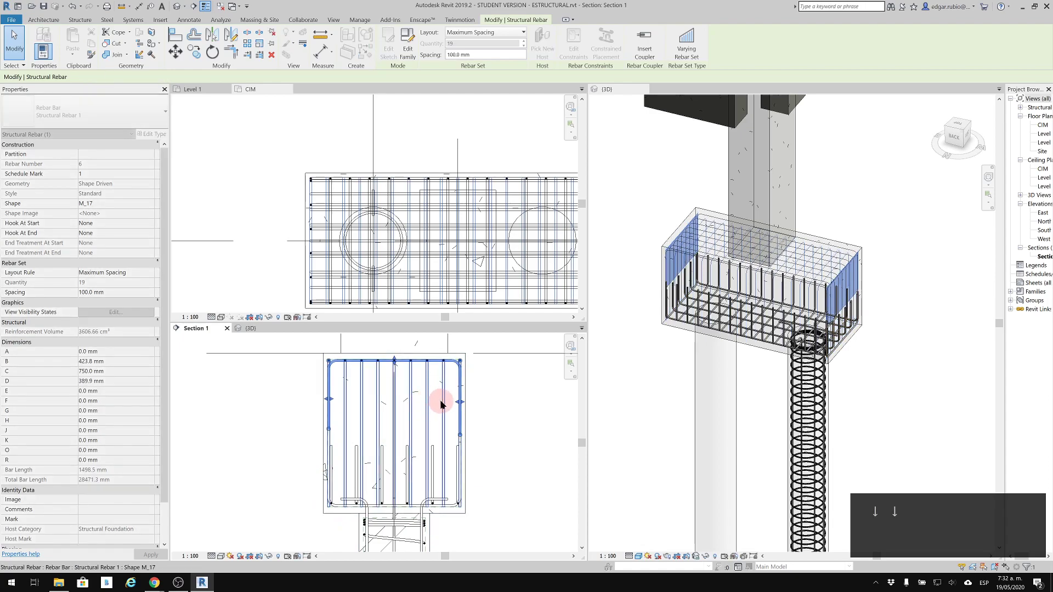
drag(454, 364, 457, 376)
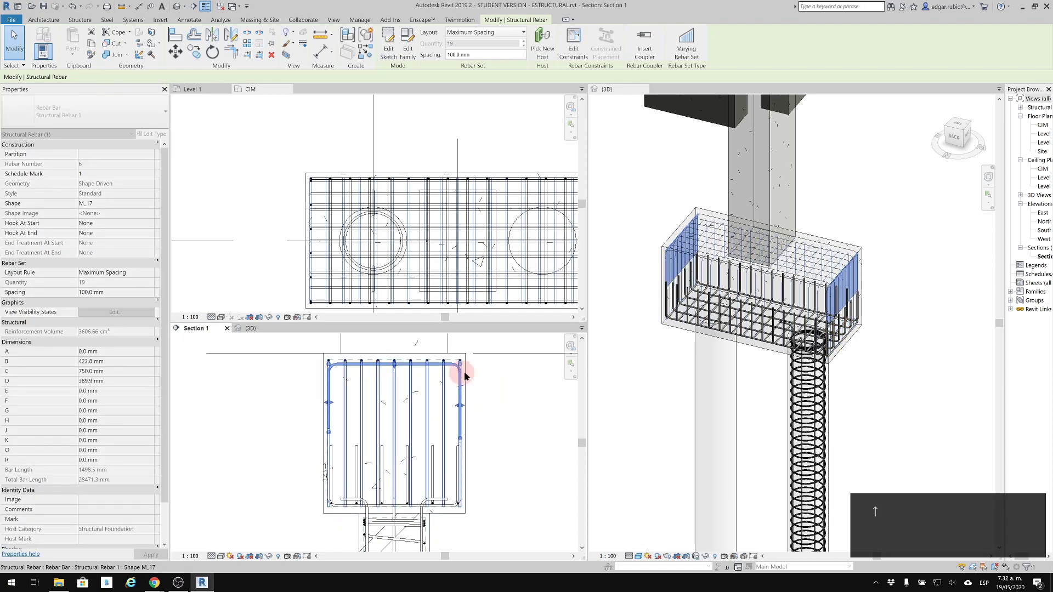
Set the transverse U-bar set's maximum spacing to 120 mm and deselect it.
click(475, 60)
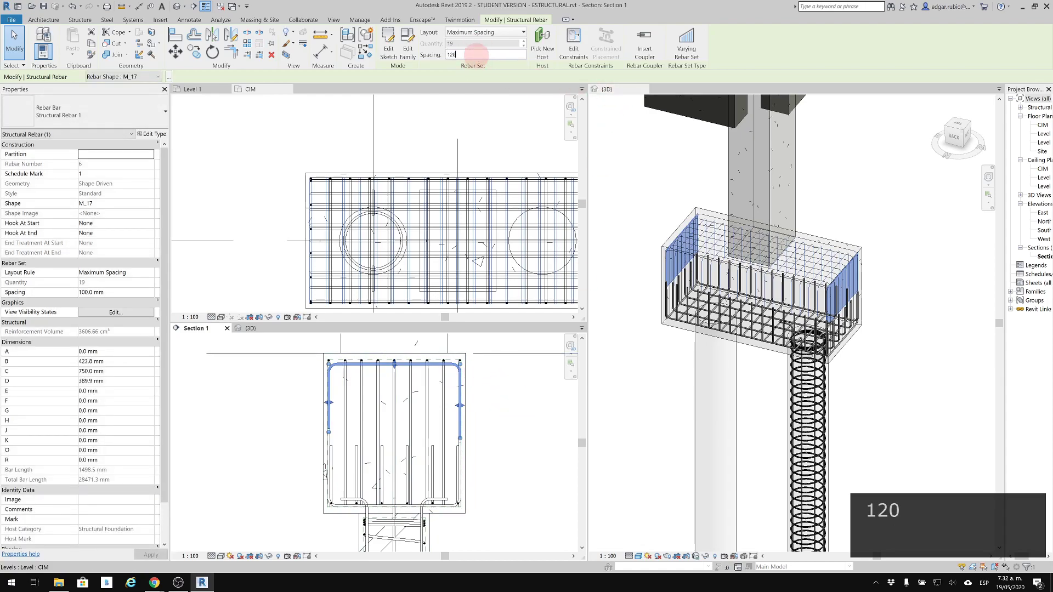
key(Return)
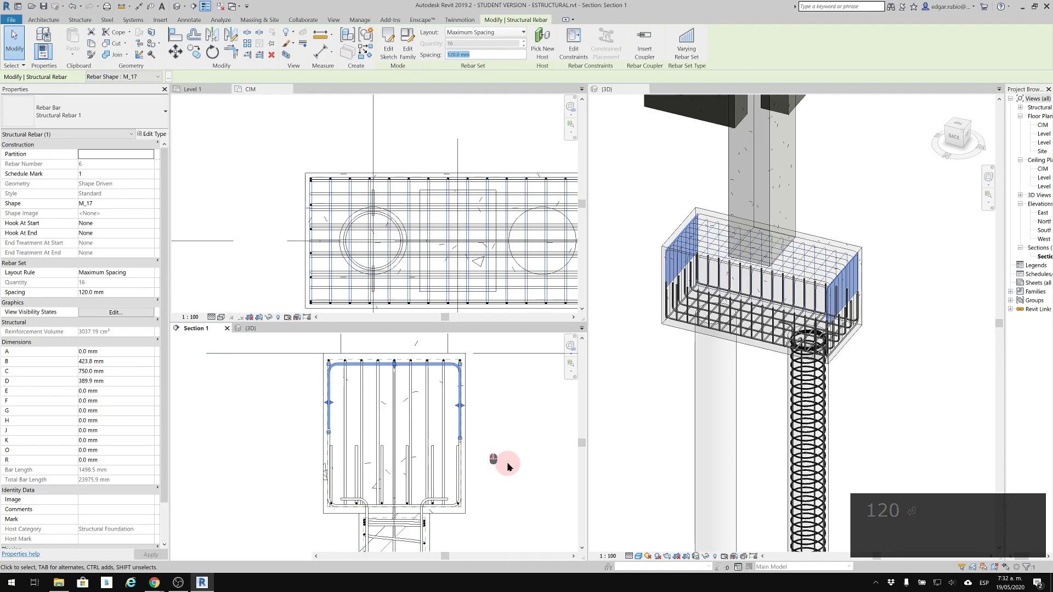
click(501, 466)
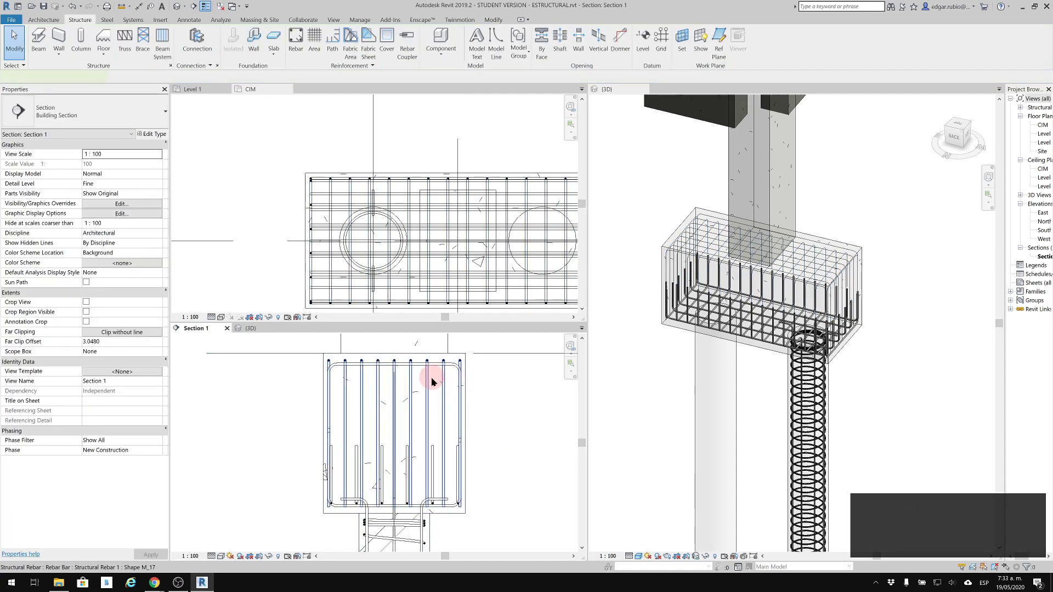
click(429, 465)
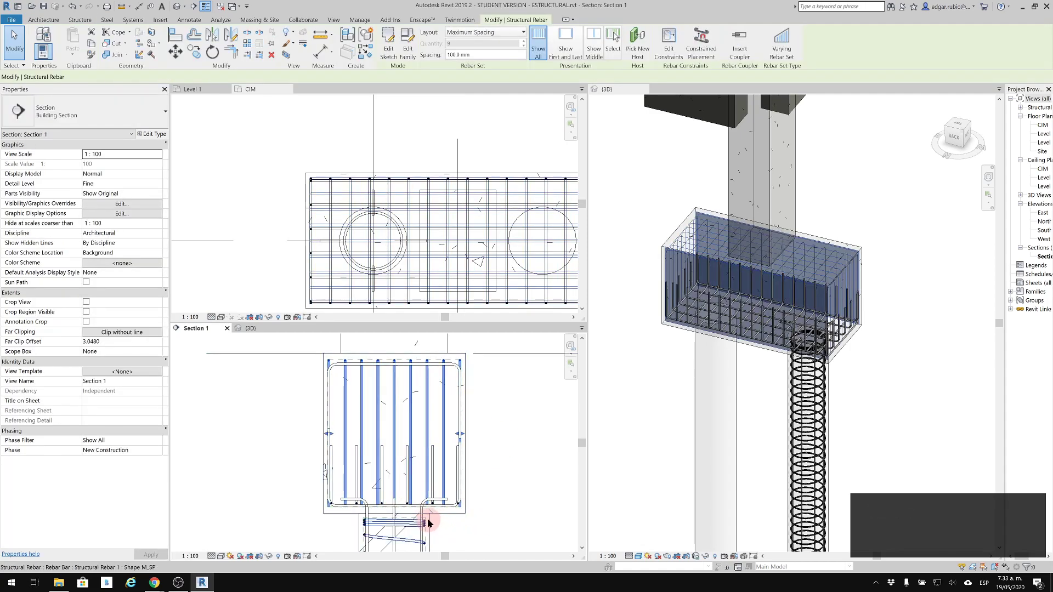
click(709, 309)
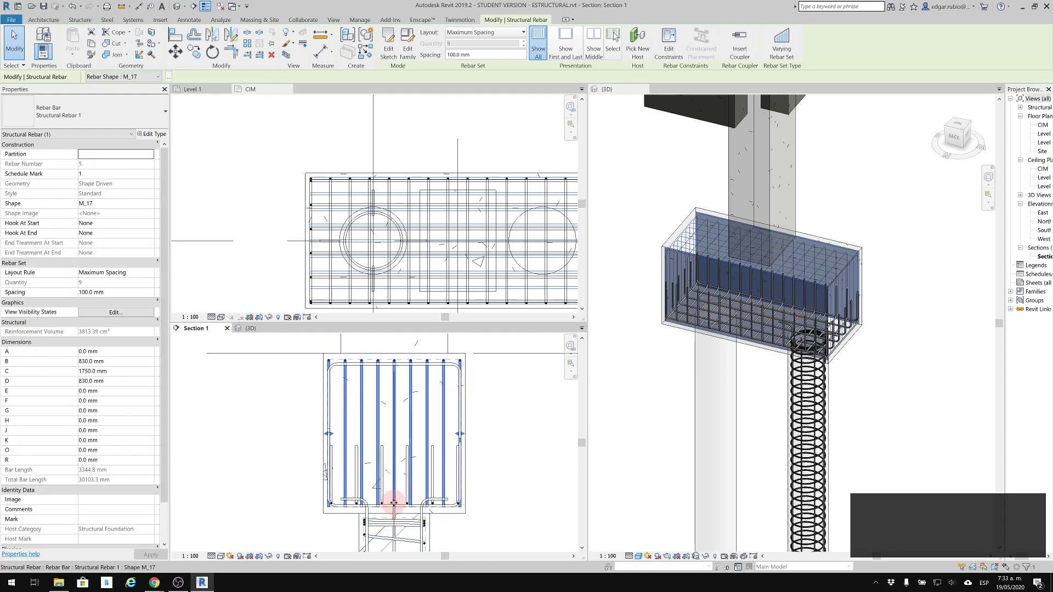
click(669, 41)
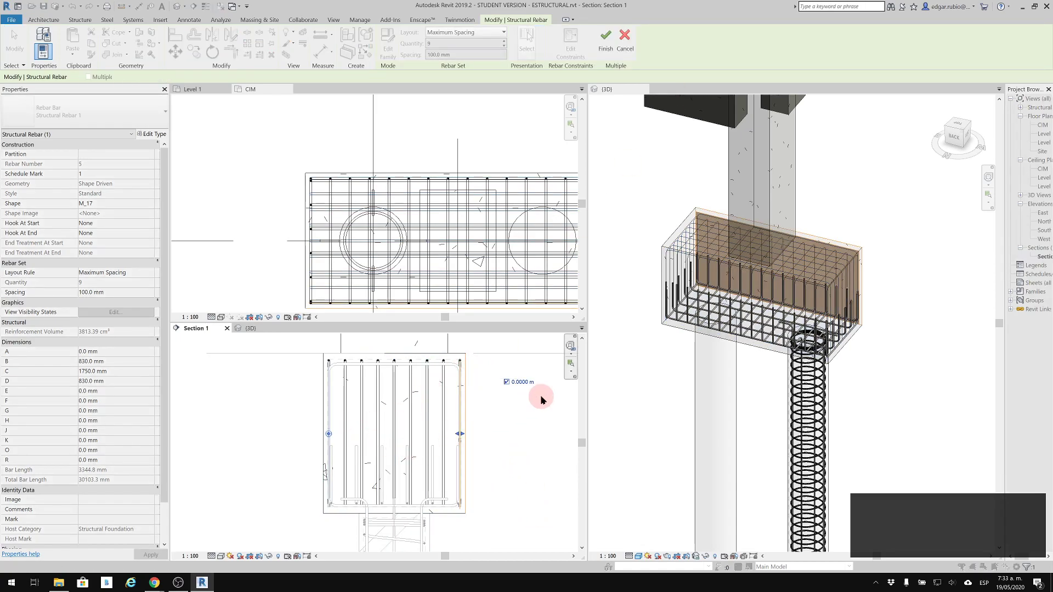
key(Escape)
key(Escape)
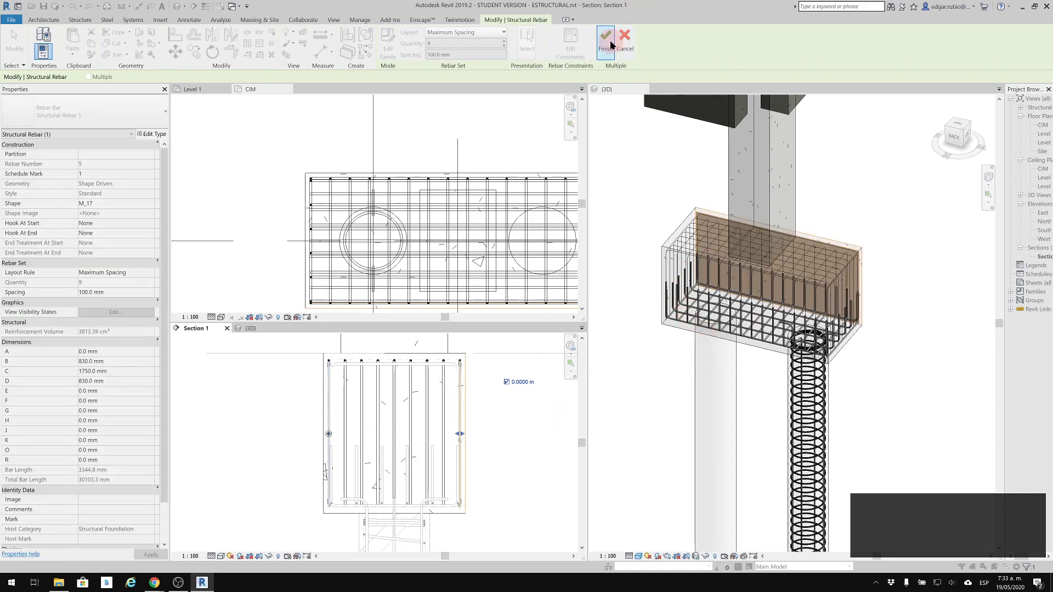
key(Escape)
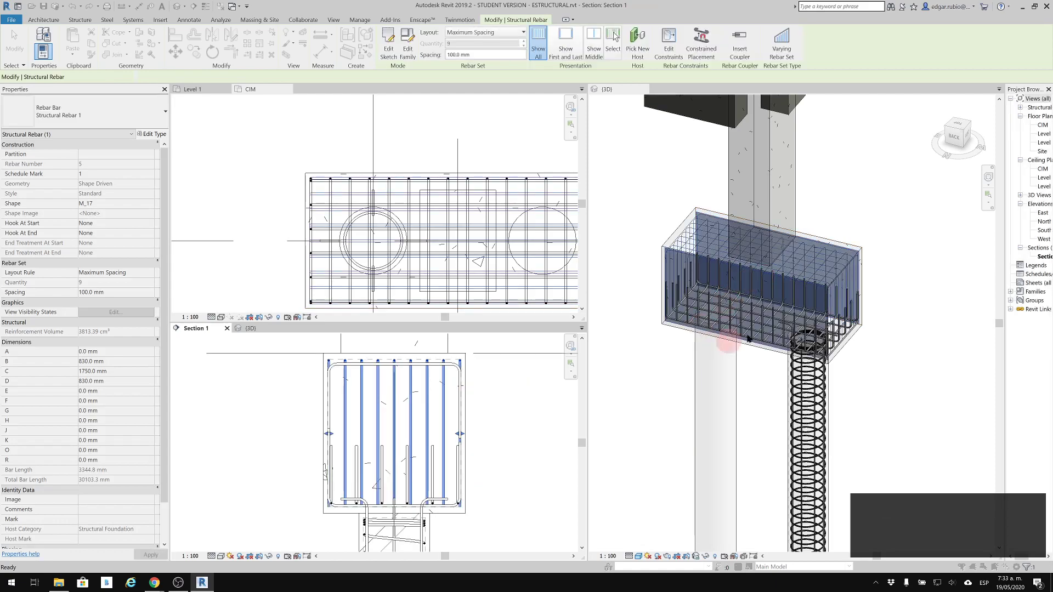
key(Escape)
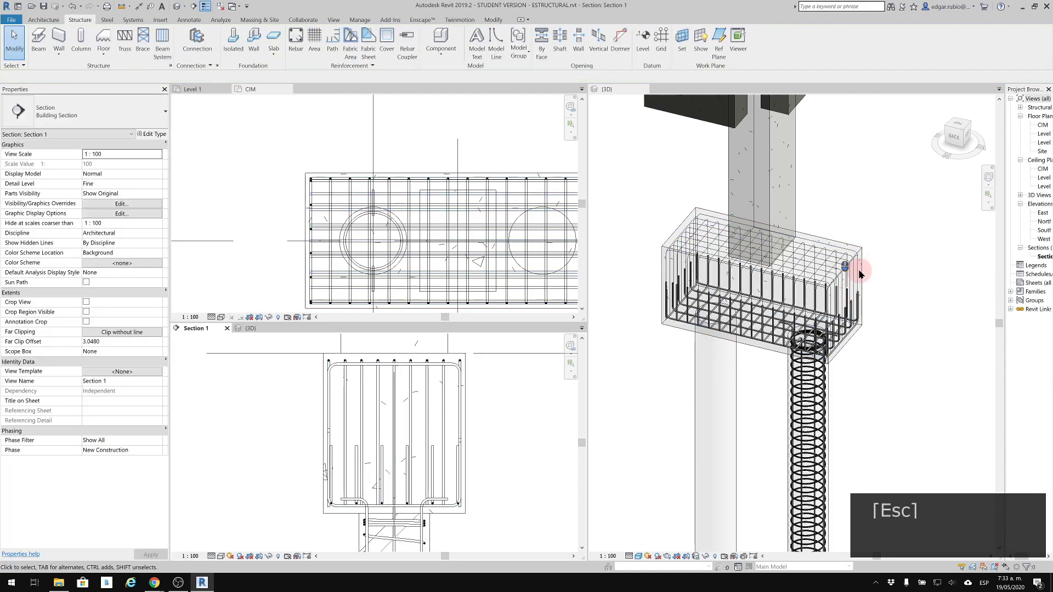
Shorten one leg of the cap's longitudinal U-bar set to about 401 mm in the 3D view.
scroll(851, 266, up, 3)
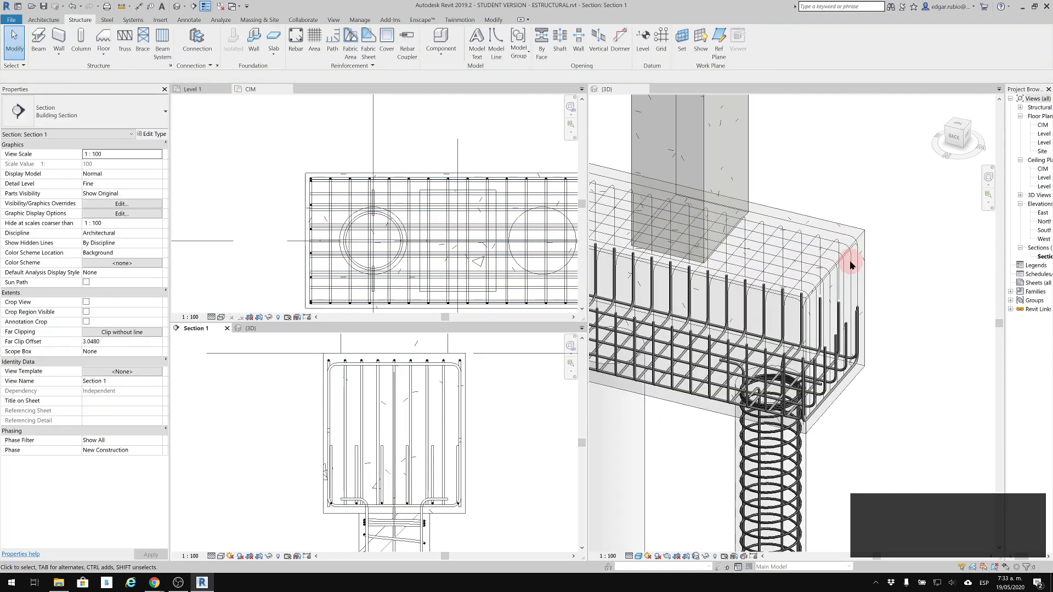
click(914, 340)
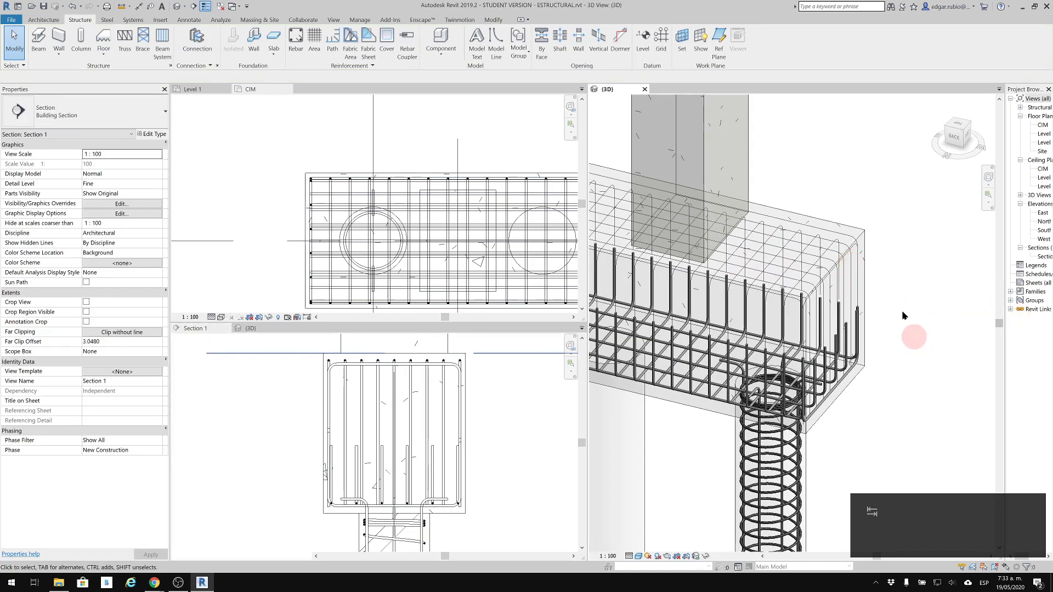
click(813, 269)
drag(856, 363, 876, 288)
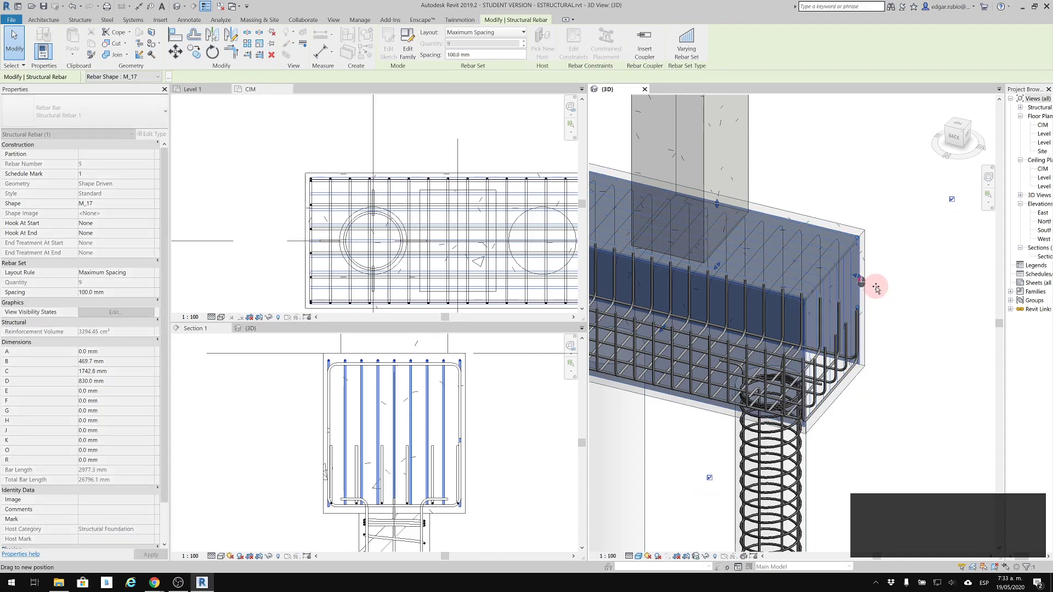
shift+middle_drag(860, 426, 692, 310)
shift+middle_drag(873, 351, 853, 352)
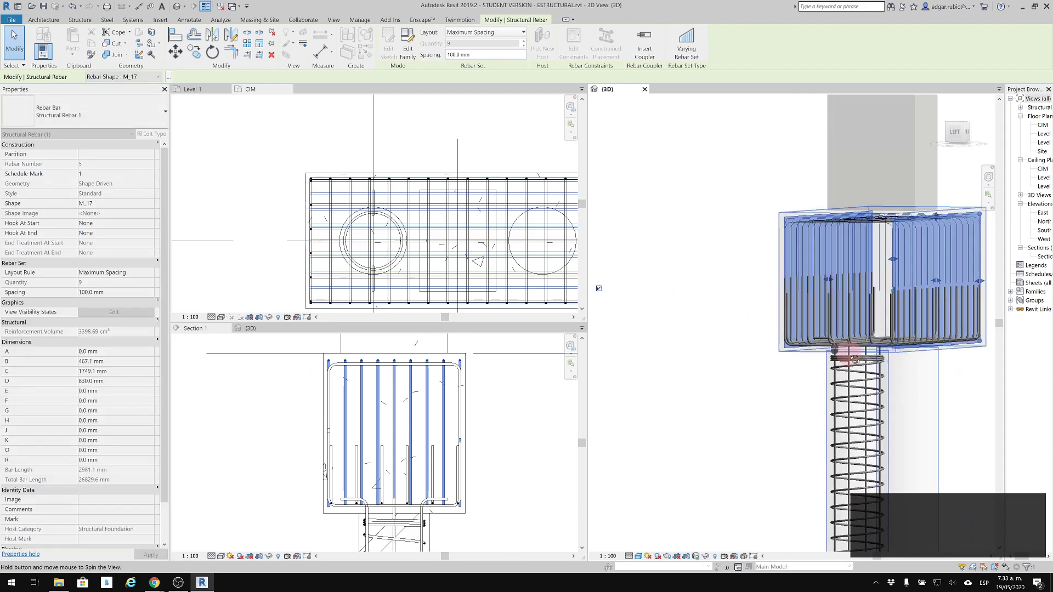
drag(937, 288, 895, 284)
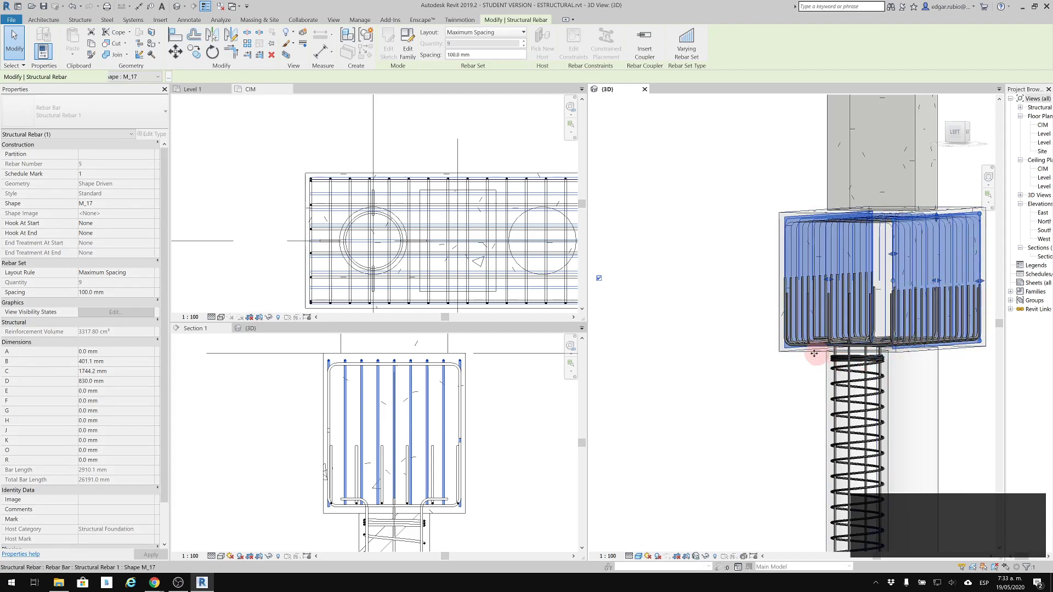
Set the cap's longitudinal U-bar set to be shown unobscured and as solid in the {3D} view.
shift+middle_drag(768, 391, 739, 265)
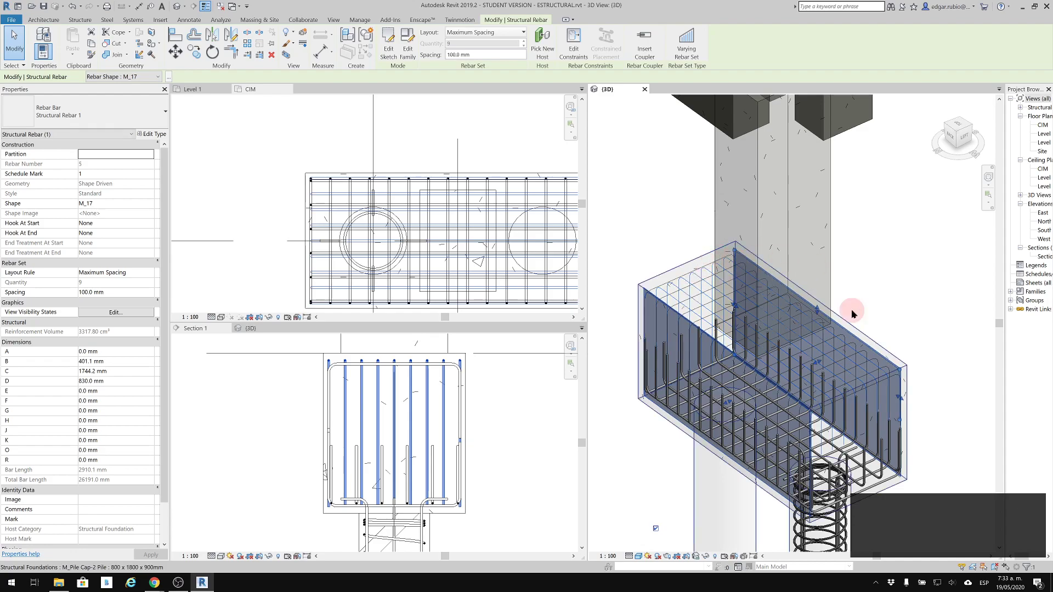
click(145, 313)
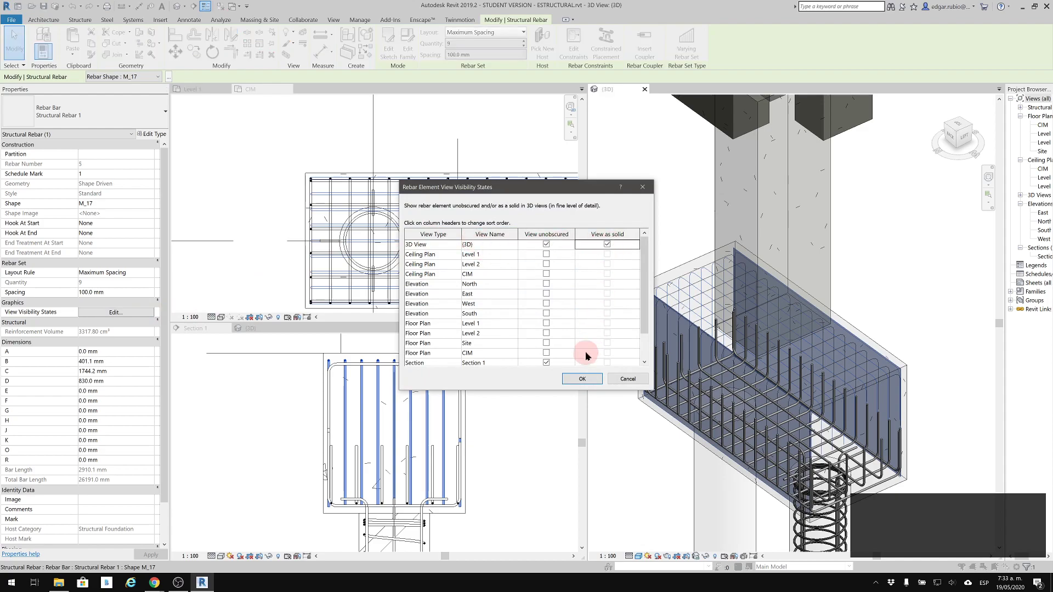
click(583, 379)
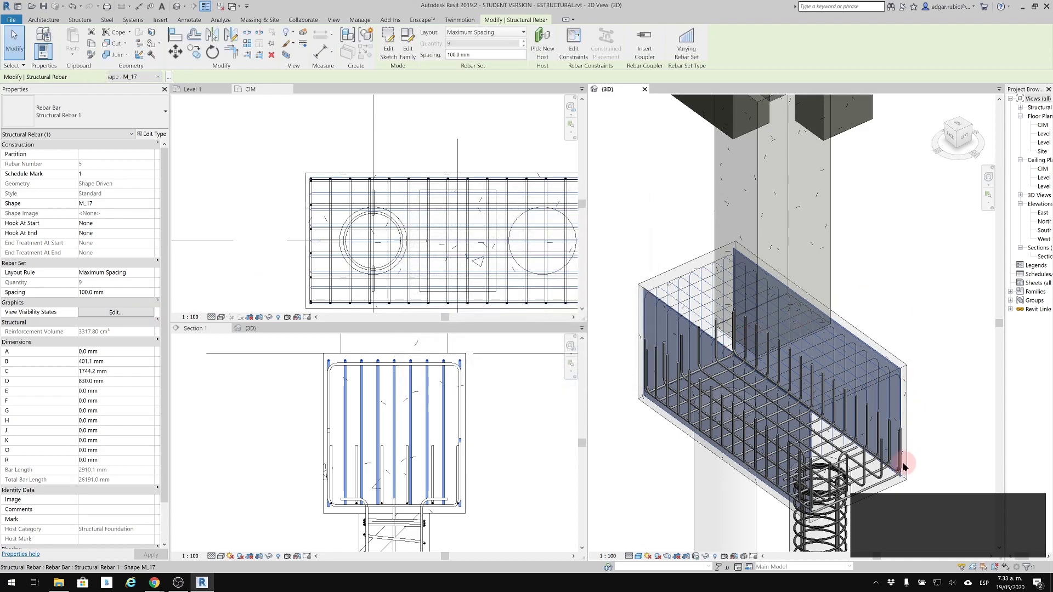
key(Escape)
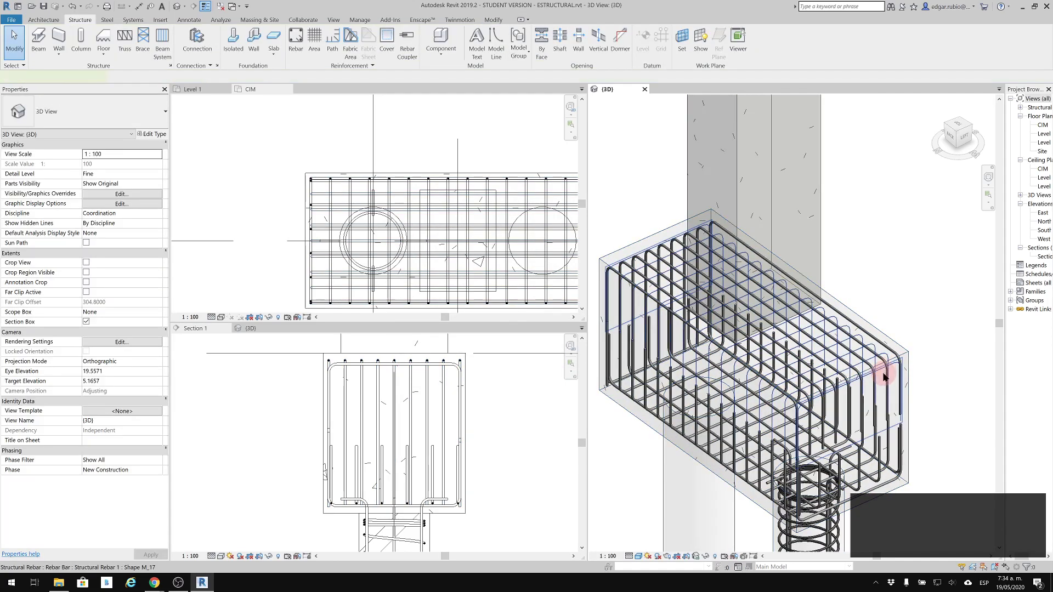
Set the cap's transverse U-bar set with 120 mm spacing to be shown unobscured and as solid in the {3D} view.
click(712, 297)
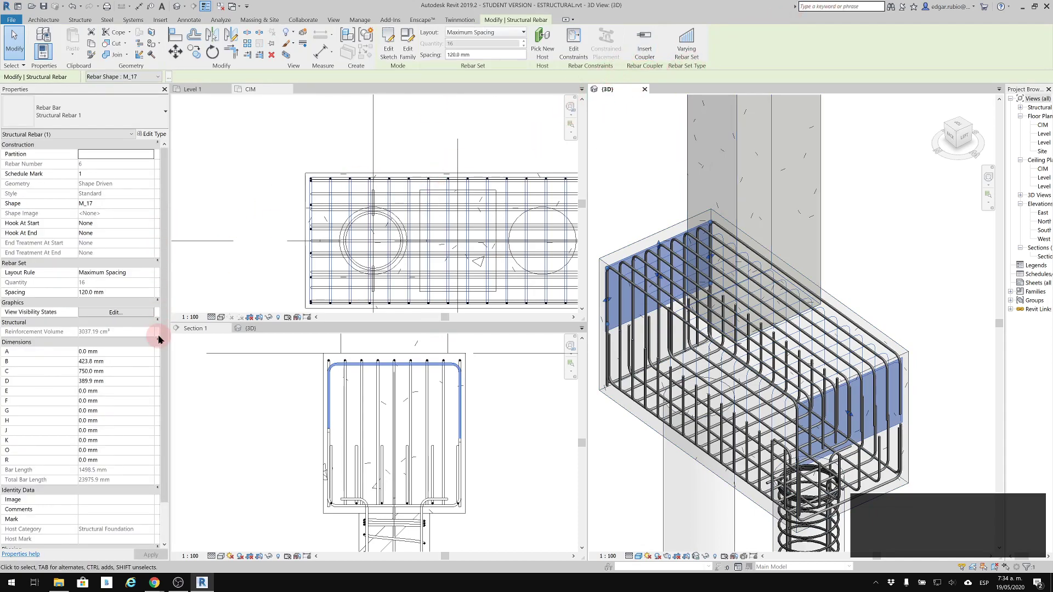
click(130, 313)
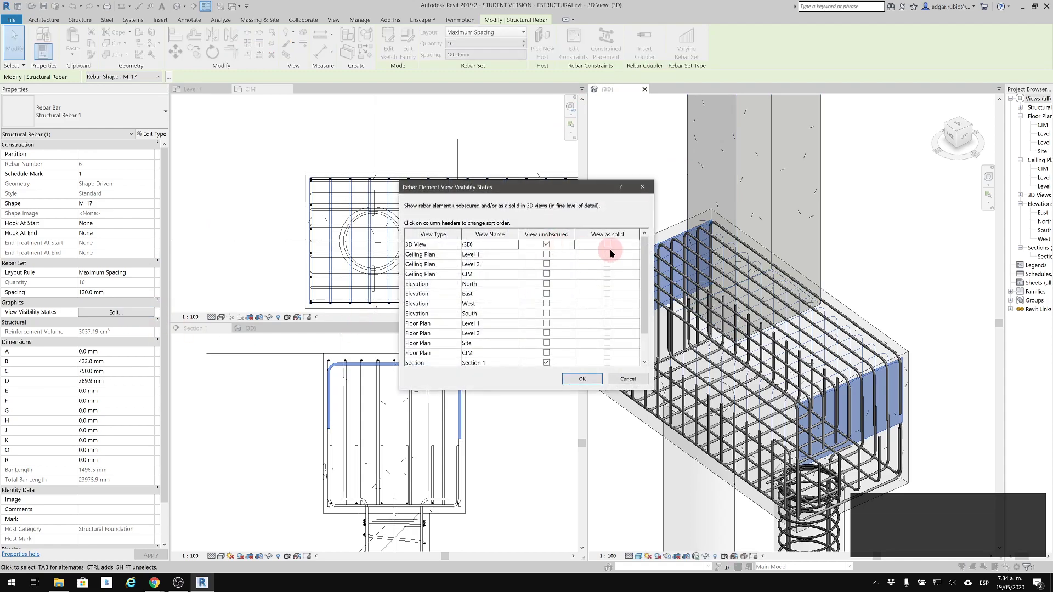
click(581, 379)
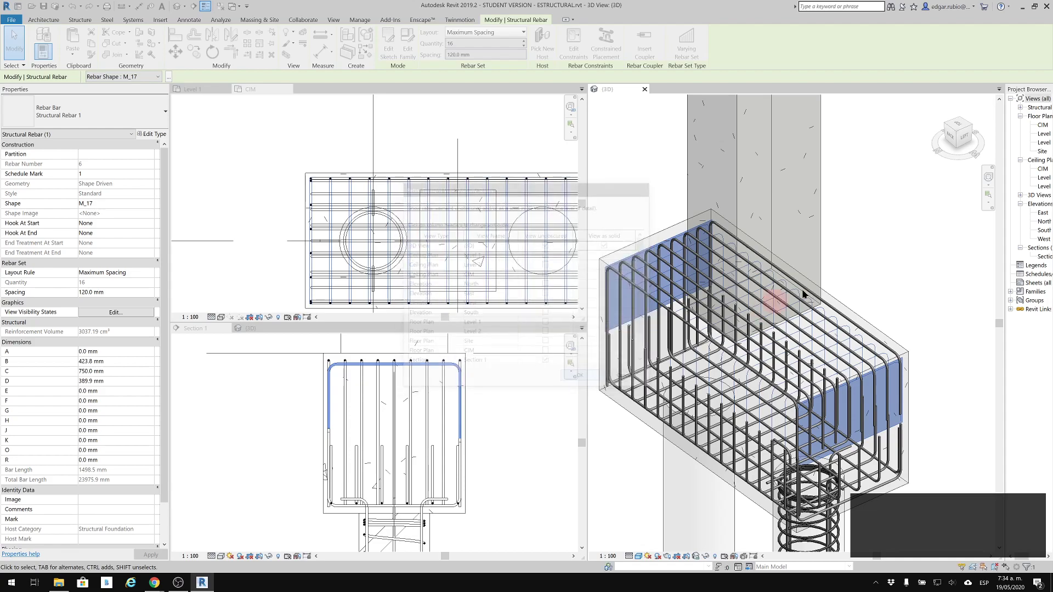
click(894, 229)
Examine the cap's complete reinforcement cage in 3D and the column above the cap in Section 1.
shift+middle_drag(818, 357, 748, 300)
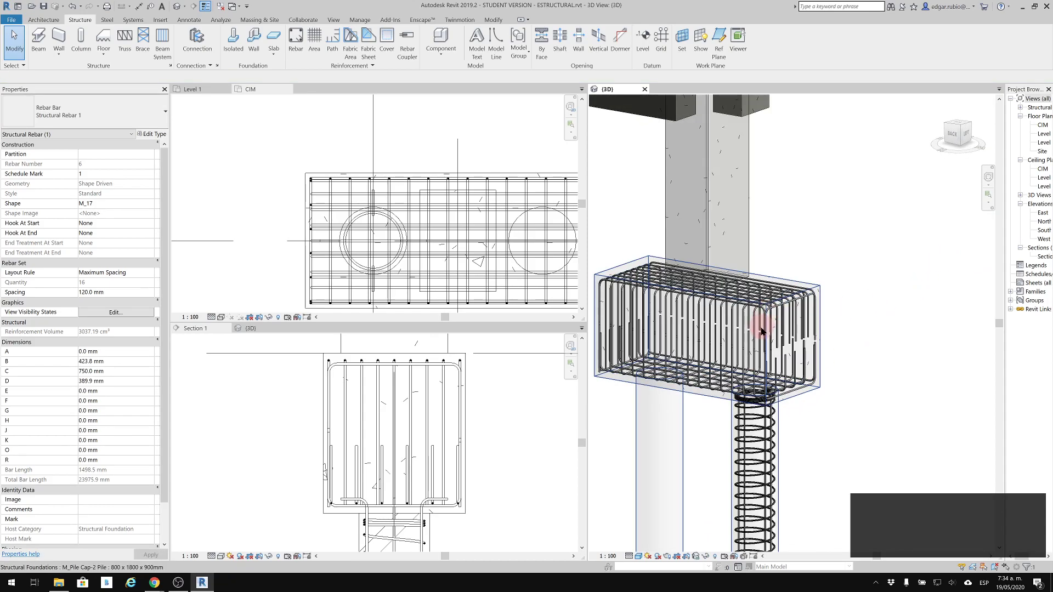
click(982, 323)
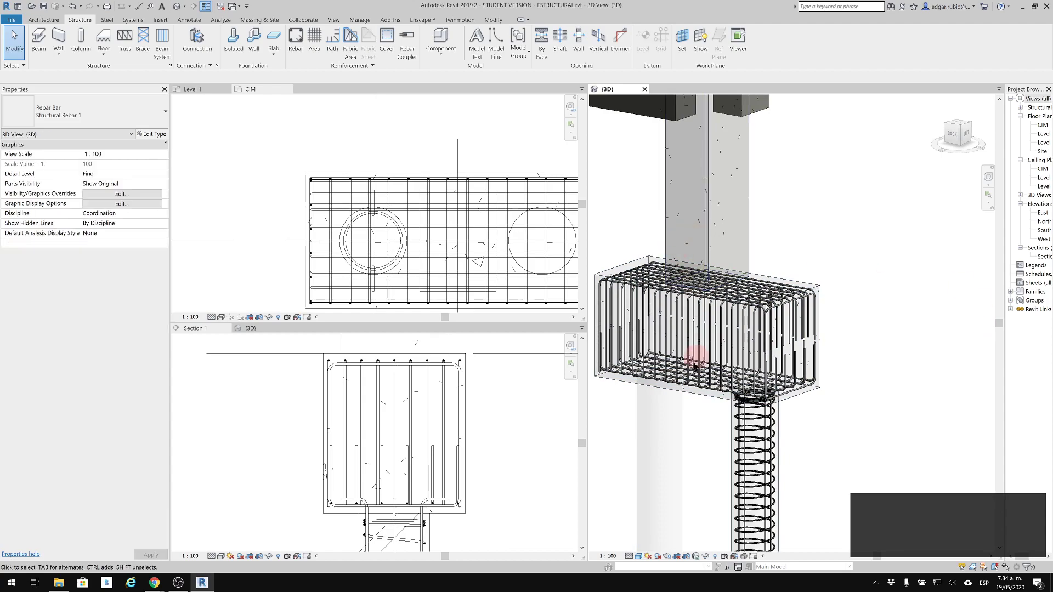
mouse_move(675, 305)
shift+middle_down()
mouse_move(747, 352)
mouse_move(771, 265)
shift+middle_up()
click(511, 395)
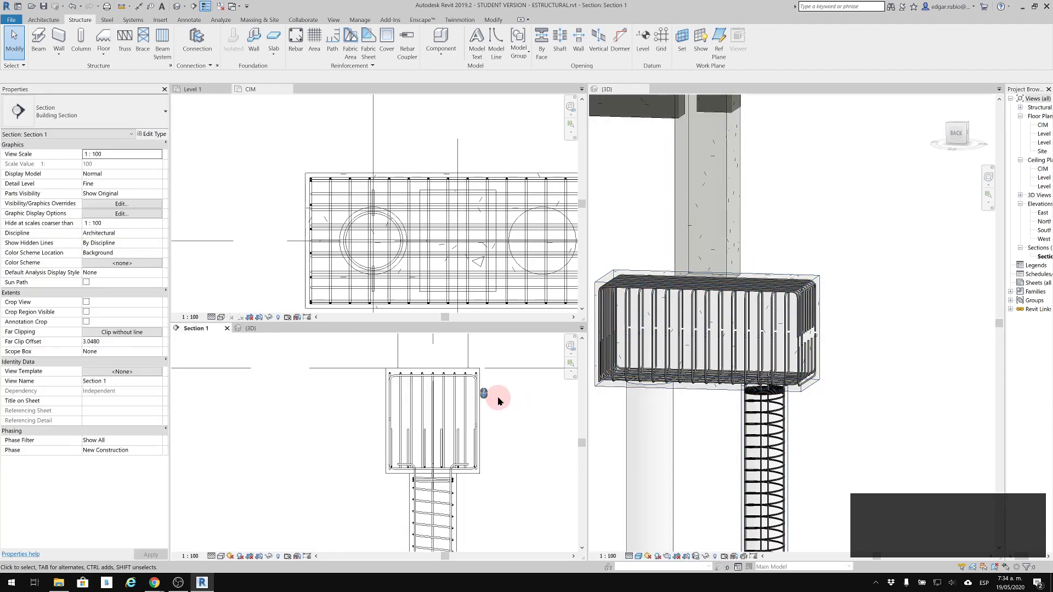
middle_drag(481, 393, 481, 505)
scroll(475, 469, down, 3)
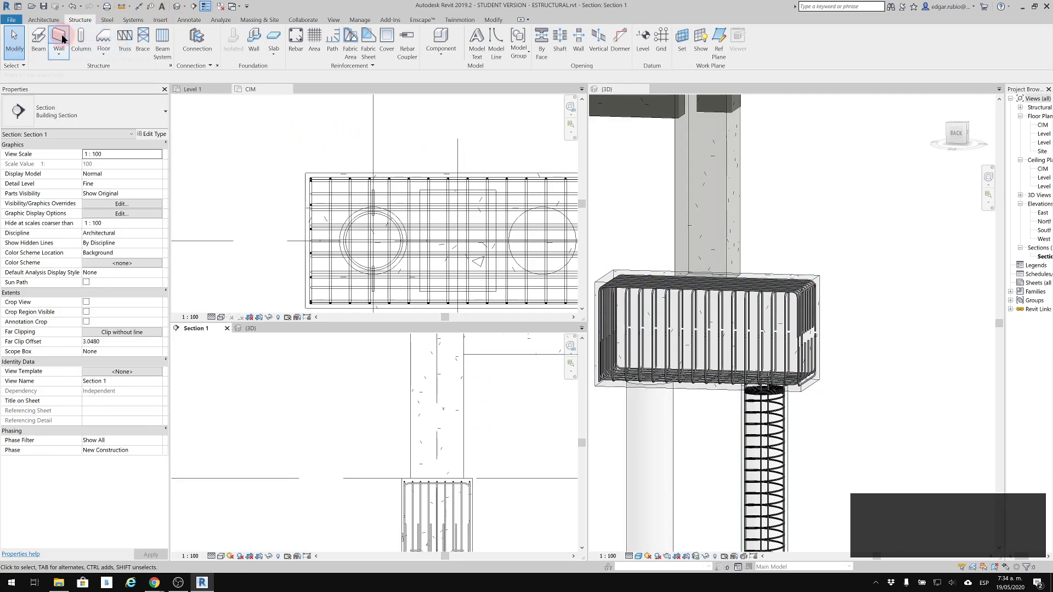
Place four M_T2 stirrups perpendicular to cover at different heights of the foundation block in Section 1.
click(294, 44)
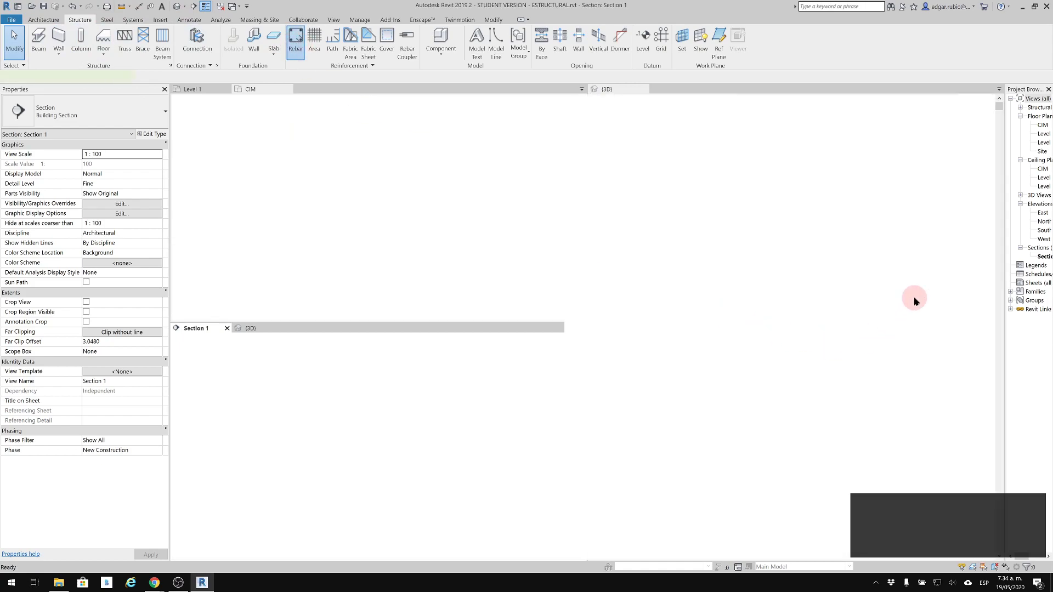
scroll(966, 369, down, 5)
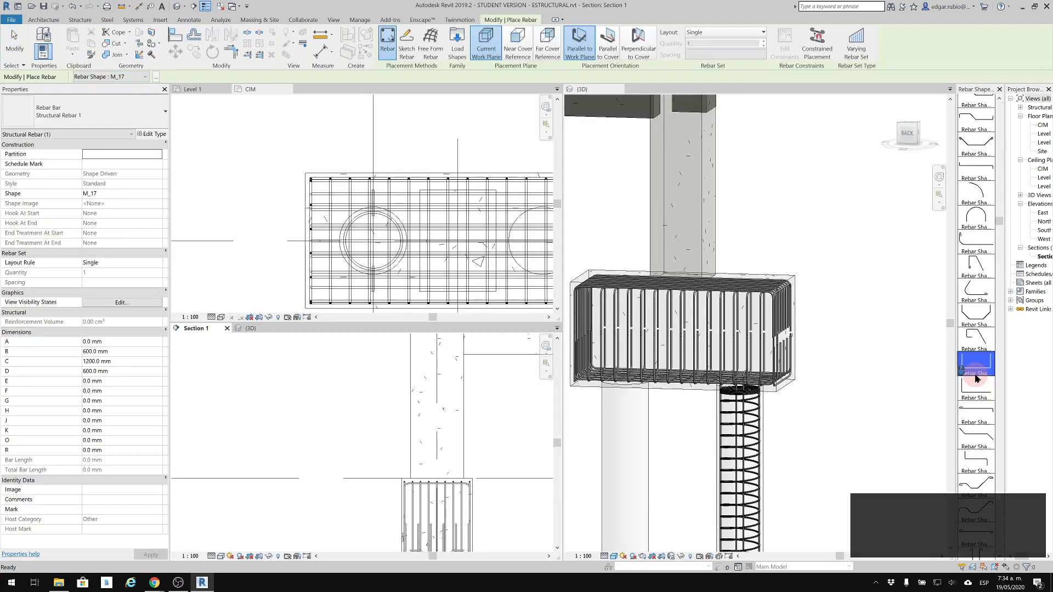
scroll(975, 378, down, 5)
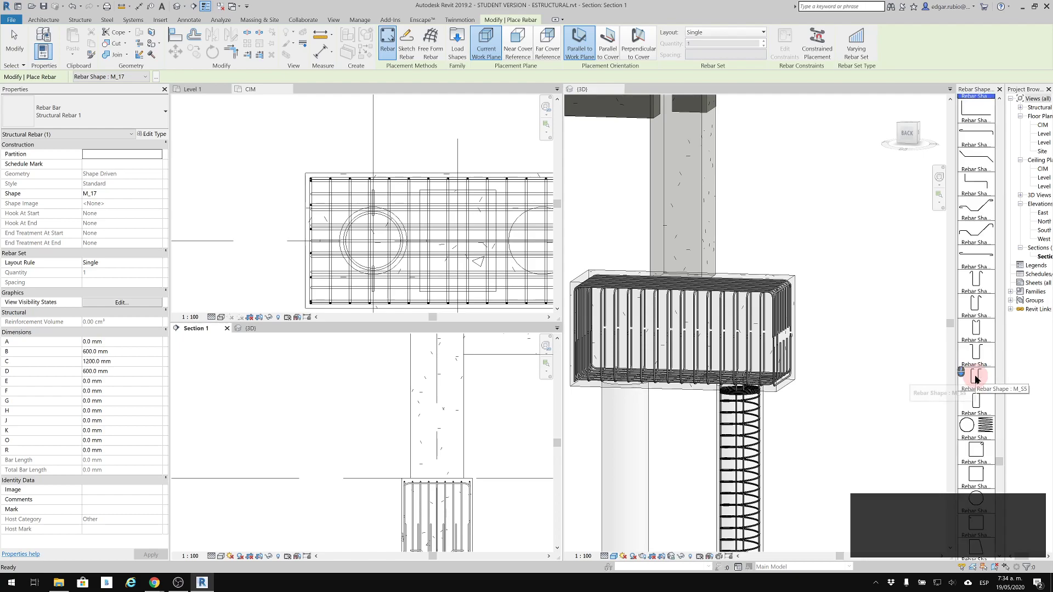
click(976, 427)
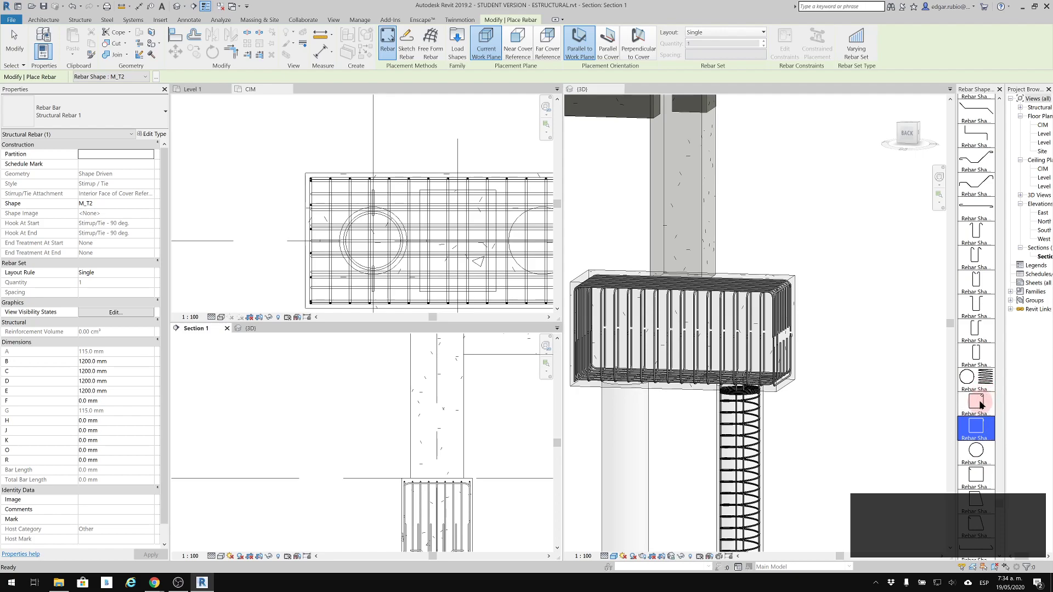
middle_drag(484, 456, 463, 377)
scroll(446, 444, up, 4)
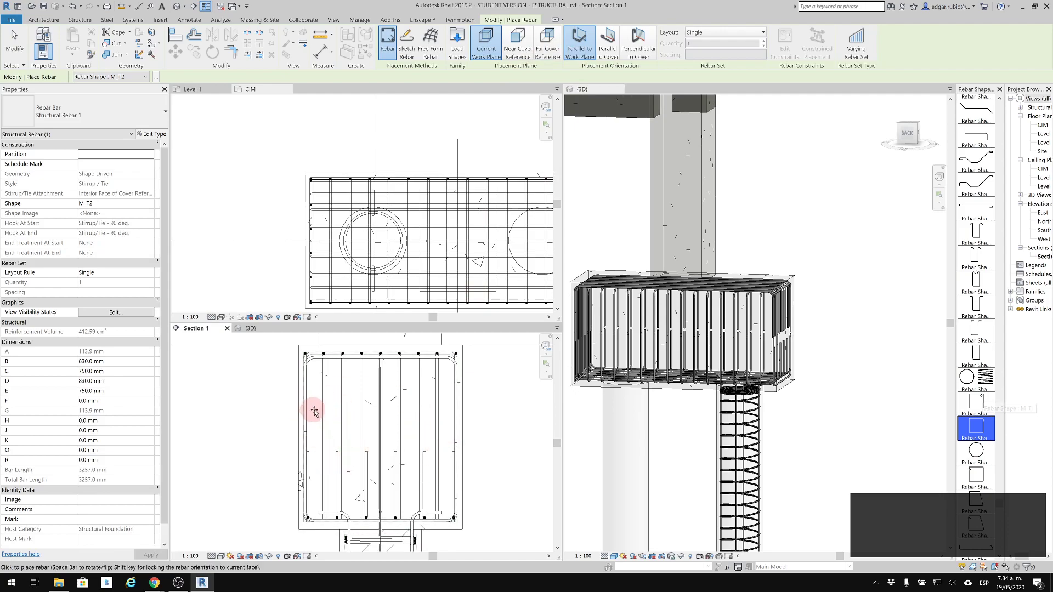
click(638, 44)
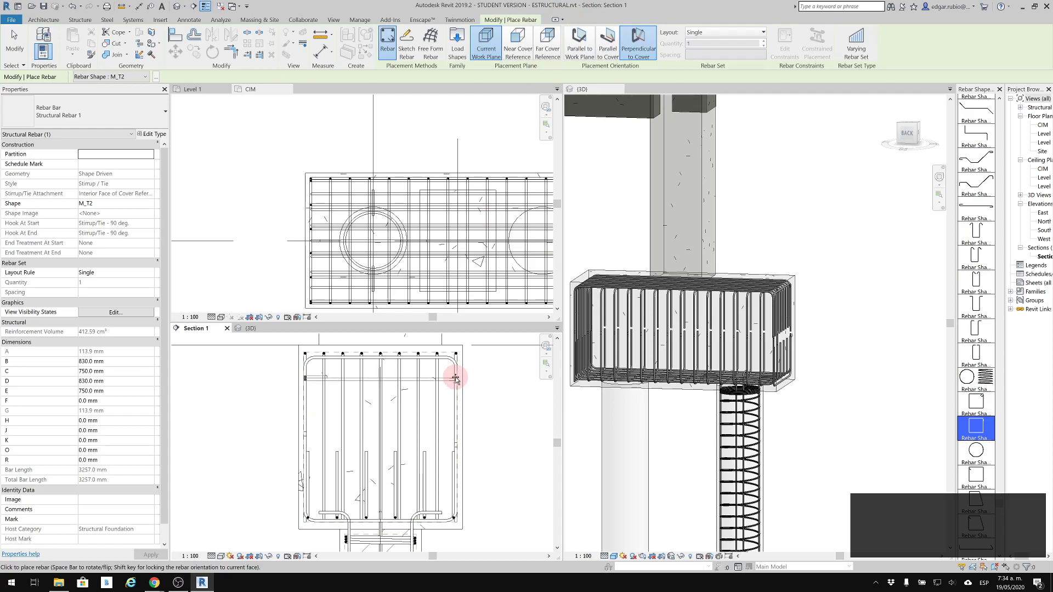
click(455, 405)
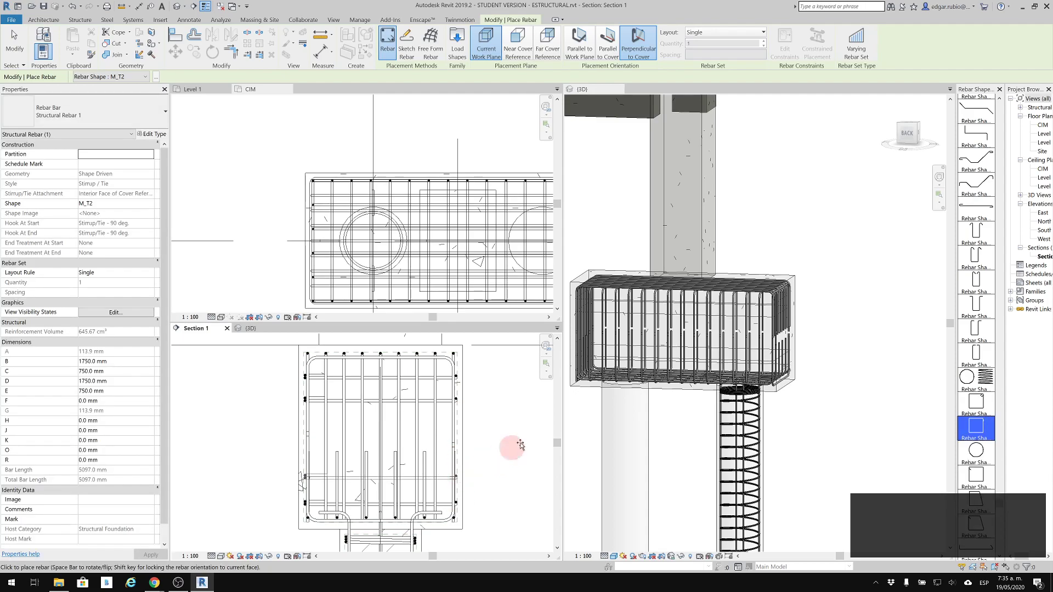
key(Escape)
key(Escape)
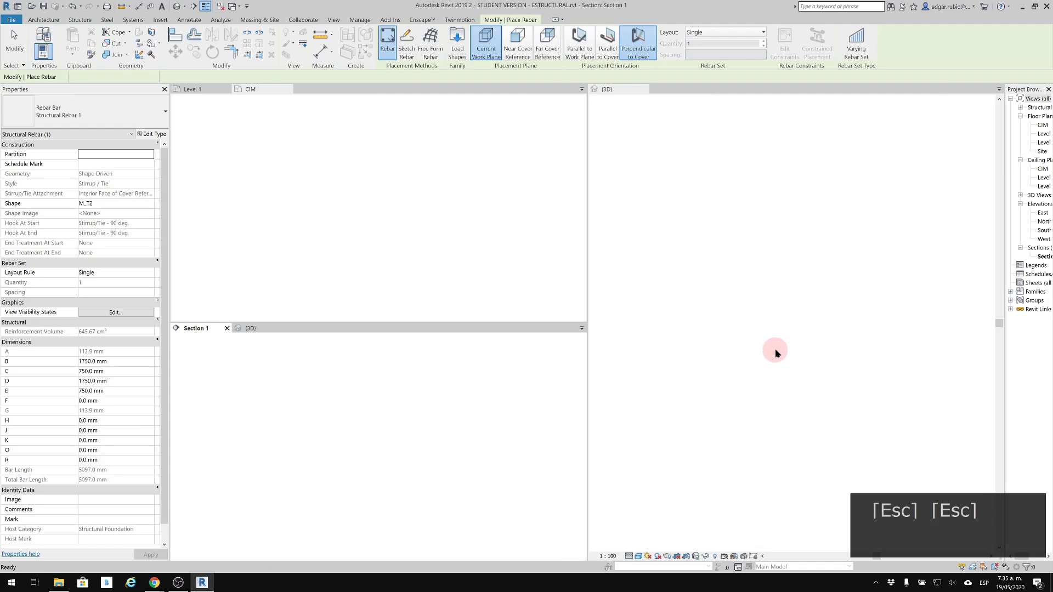
Set the four horizontal M_T2 stirrups in the foundation block to show unobscured and as solid in the {3D} view.
scroll(732, 359, up, 4)
key(Escape)
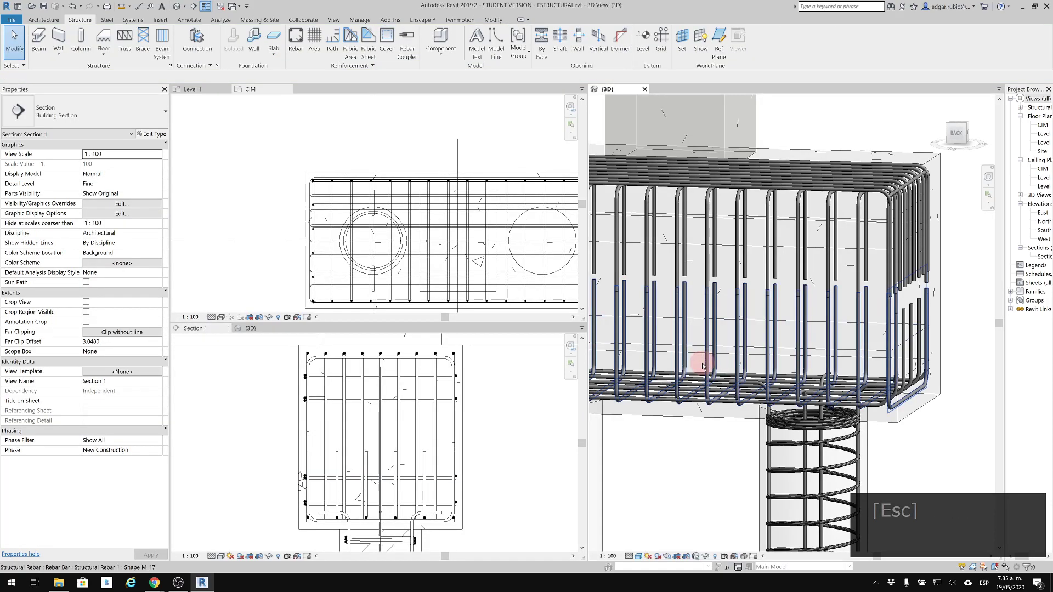
click(703, 360)
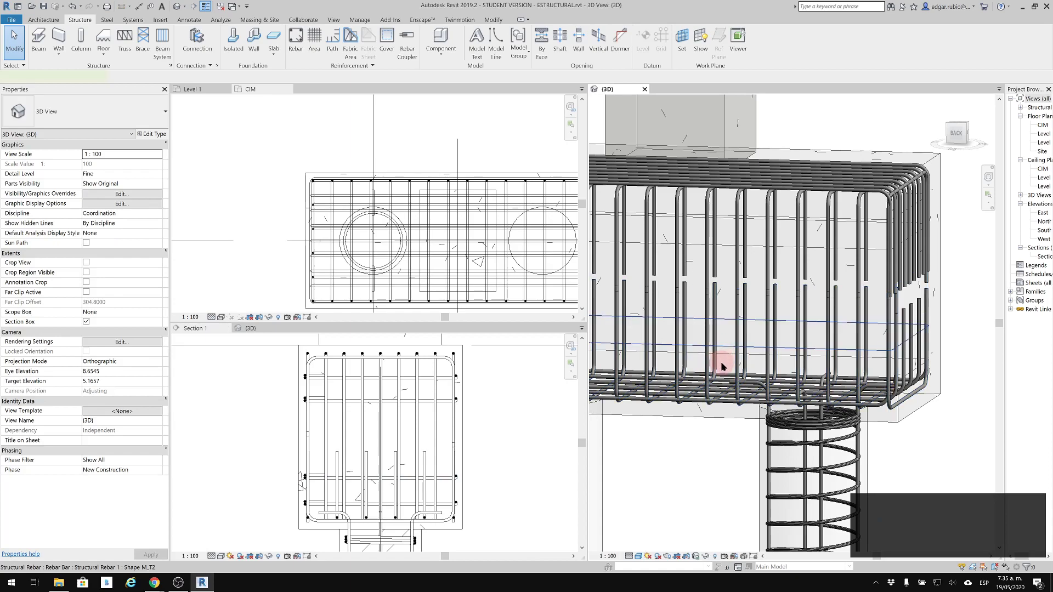
click(722, 368)
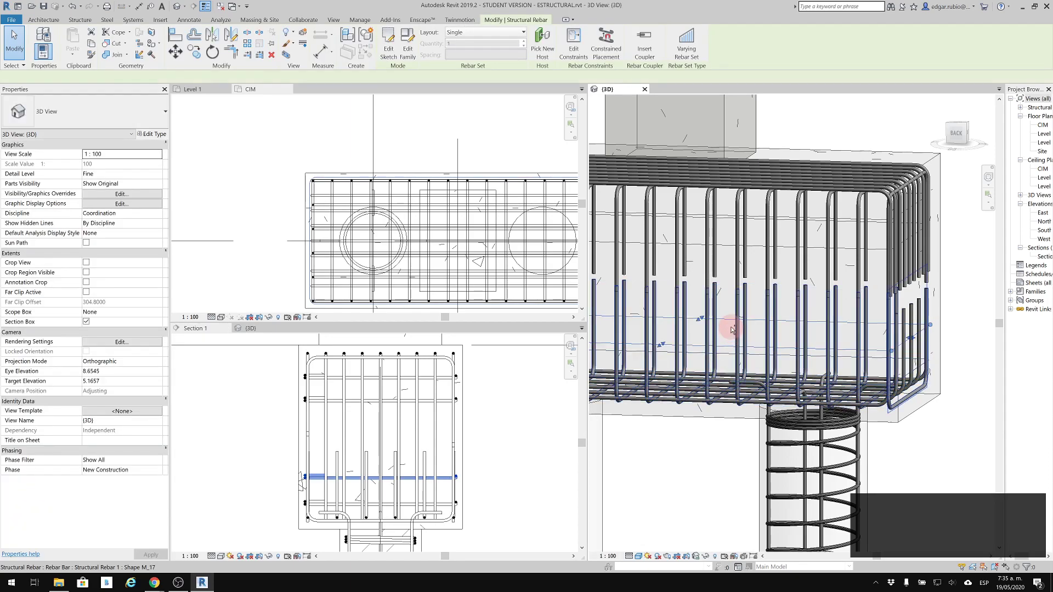
click(732, 331)
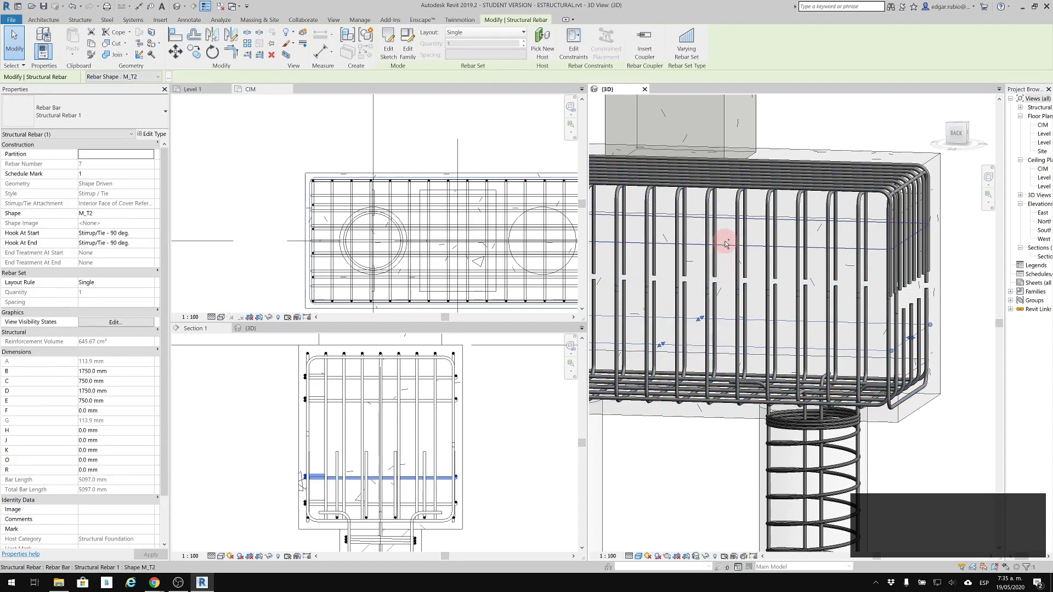
shift+middle_drag(740, 230, 747, 199)
ctrl+click(727, 375)
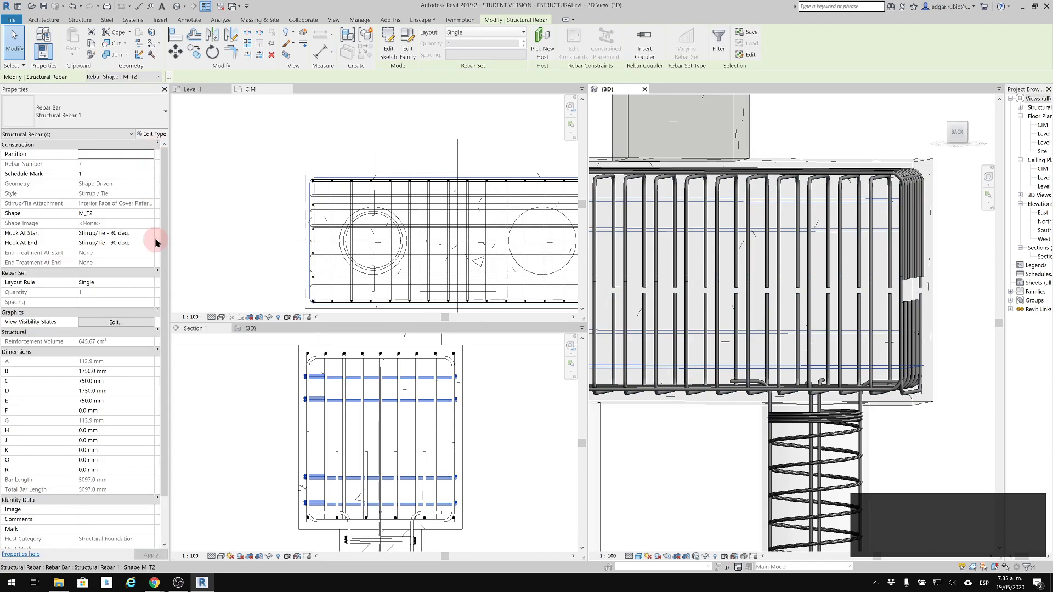
click(144, 324)
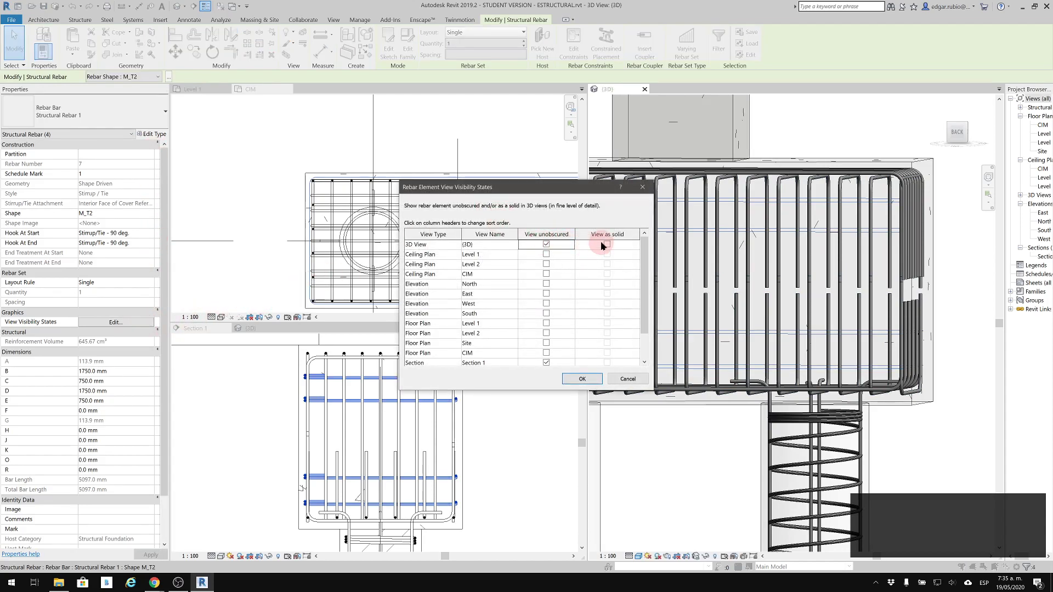
click(584, 379)
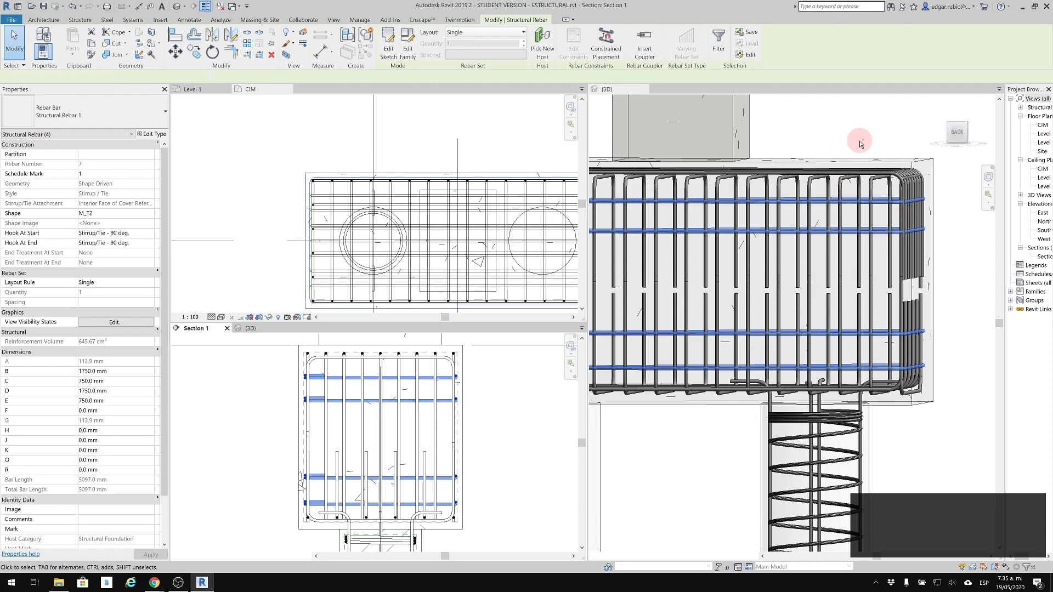
scroll(929, 294, down, 5)
key(Escape)
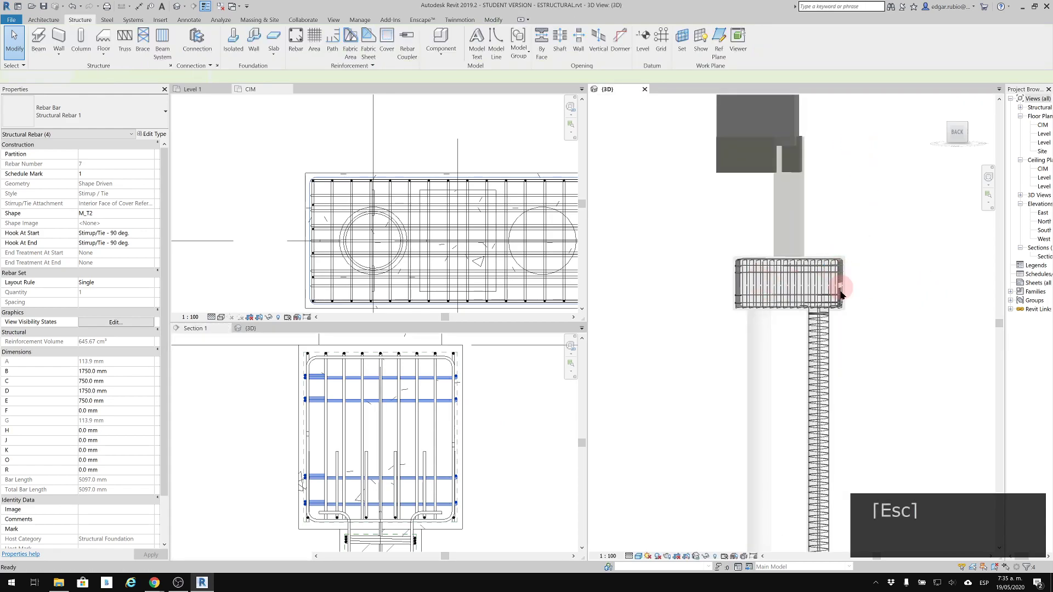
click(864, 316)
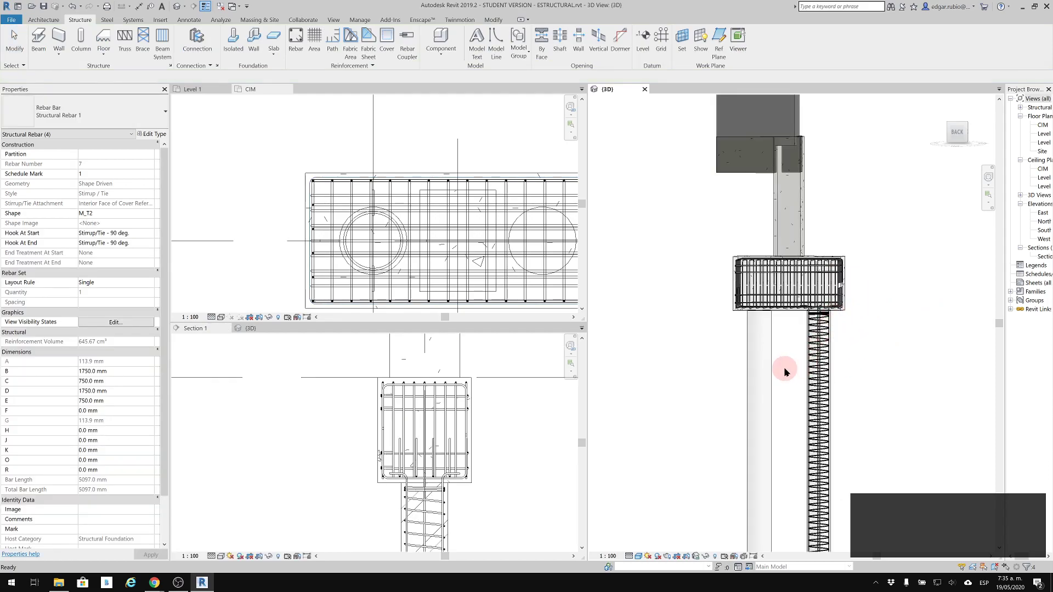
key(Escape)
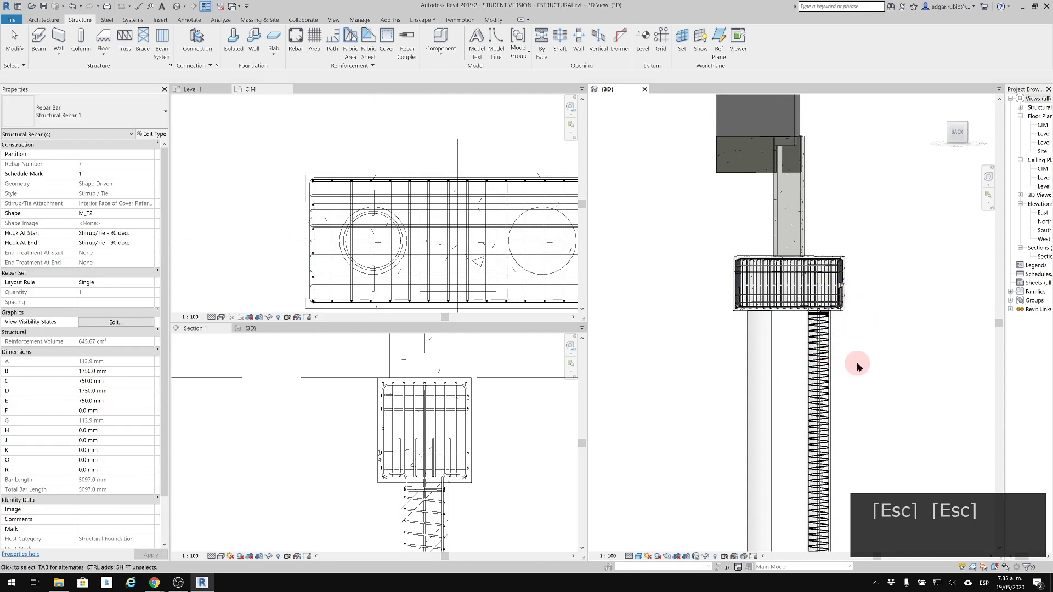
middle_drag(877, 345, 747, 419)
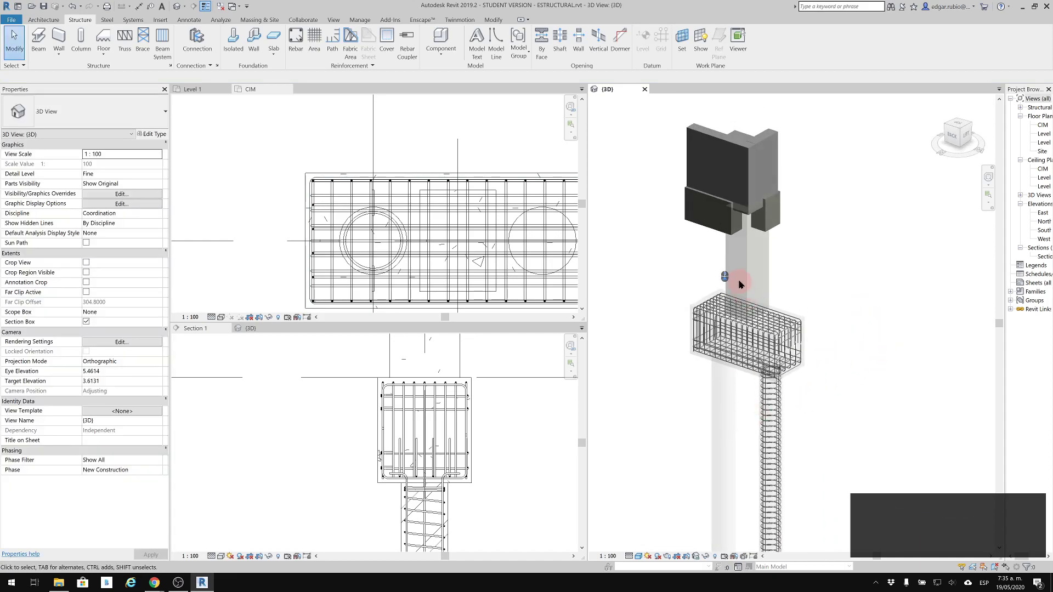
scroll(768, 301, up, 6)
click(344, 425)
scroll(459, 395, down, 1)
middle_drag(461, 385, 451, 516)
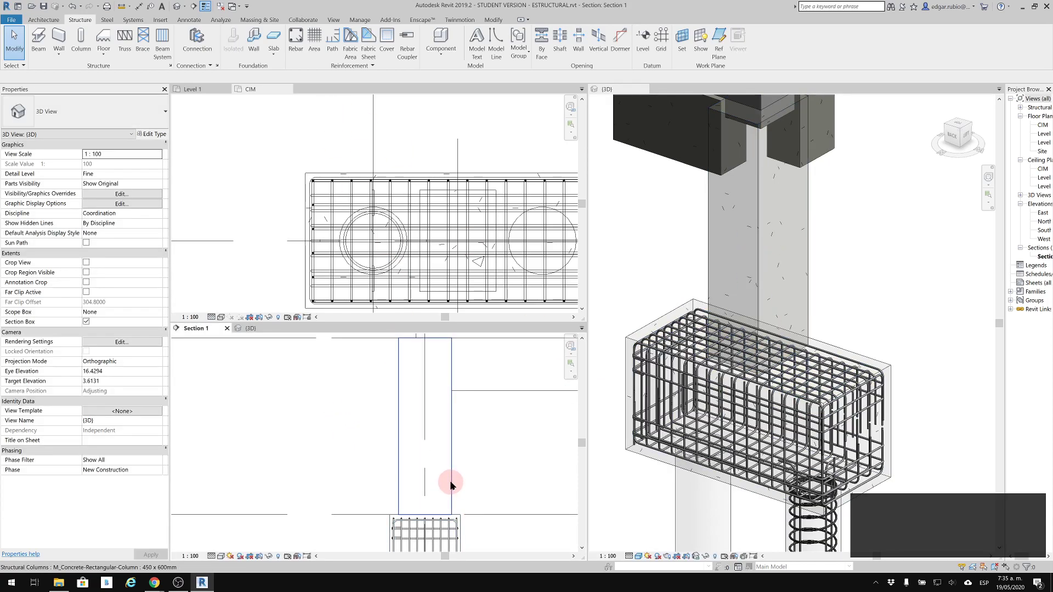
click(430, 416)
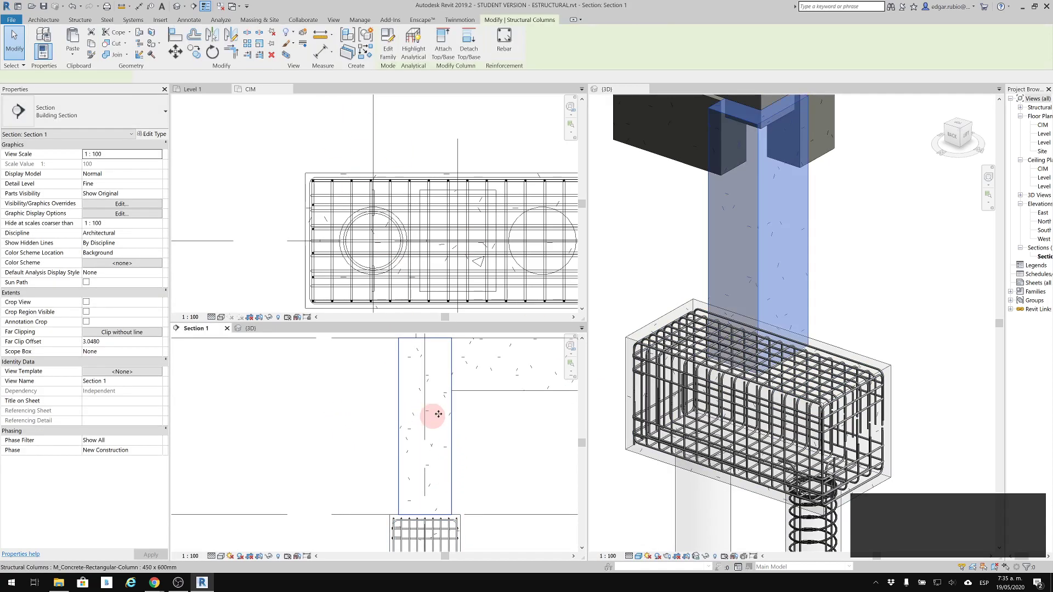
click(503, 39)
click(489, 311)
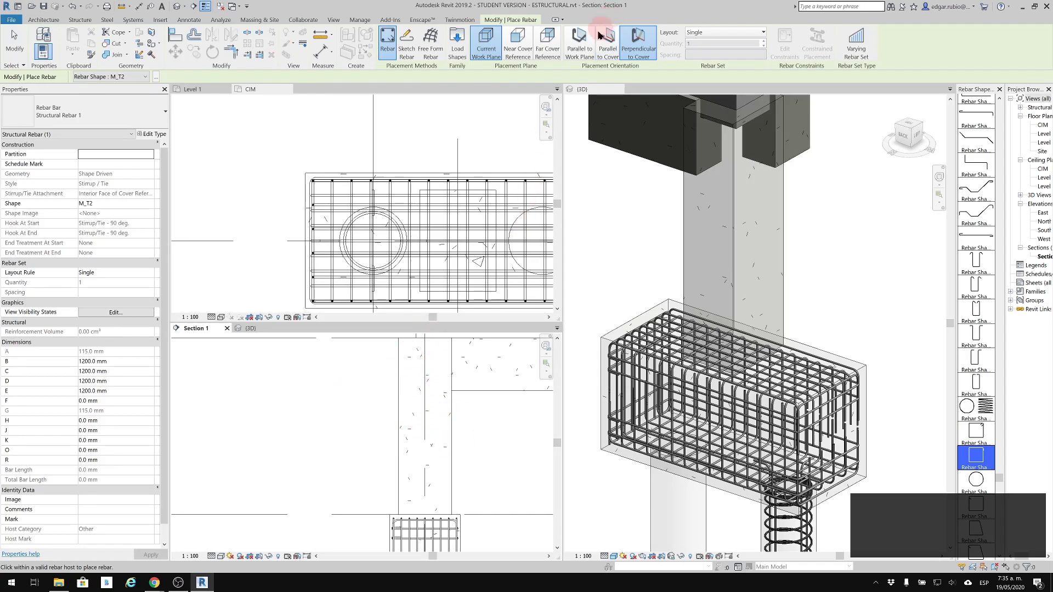
click(586, 50)
click(397, 425)
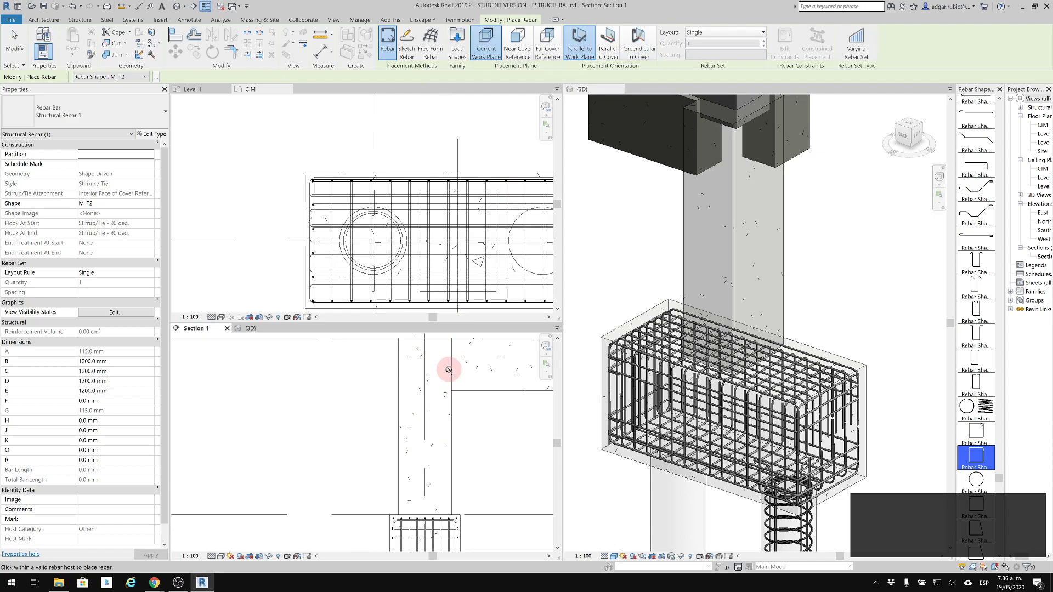
key(Escape)
key(Escape)
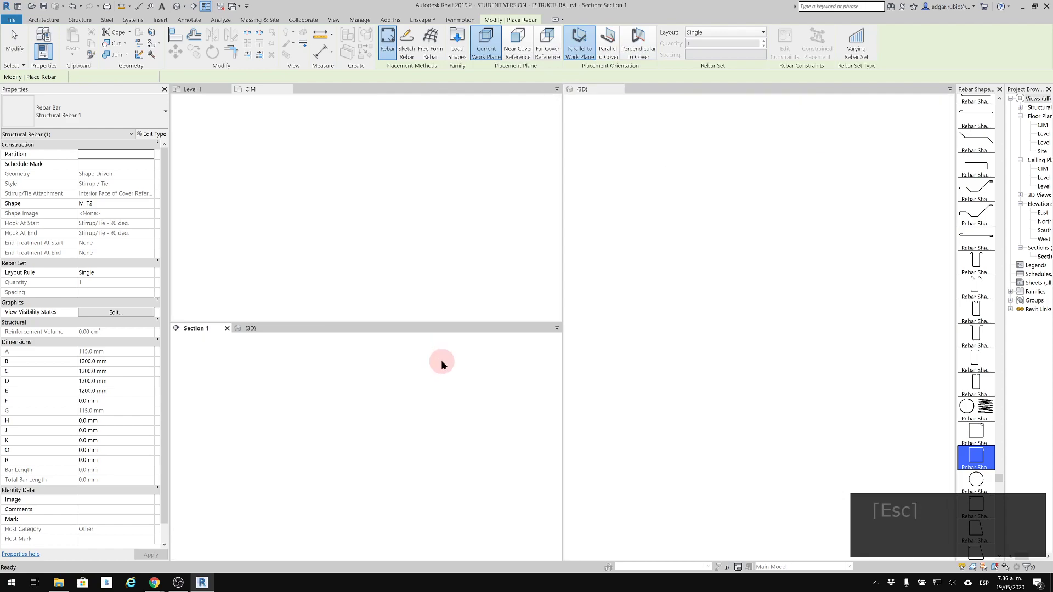
key(Escape)
key(Escape)
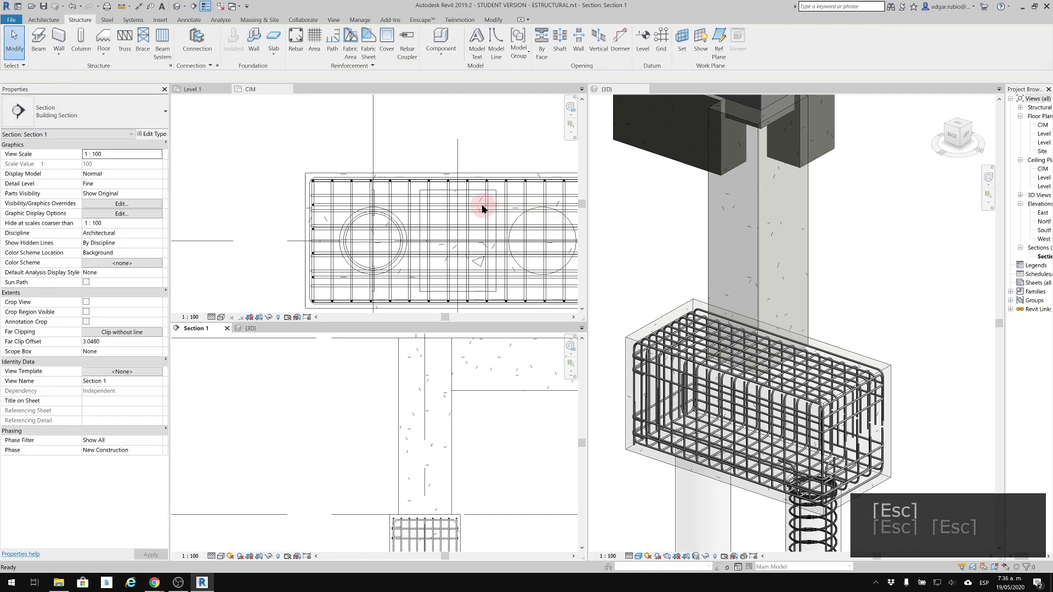
Move the Section 1 line 0.5 in the CIM plan onto the vertical grid line through the column.
scroll(393, 224, down, 1)
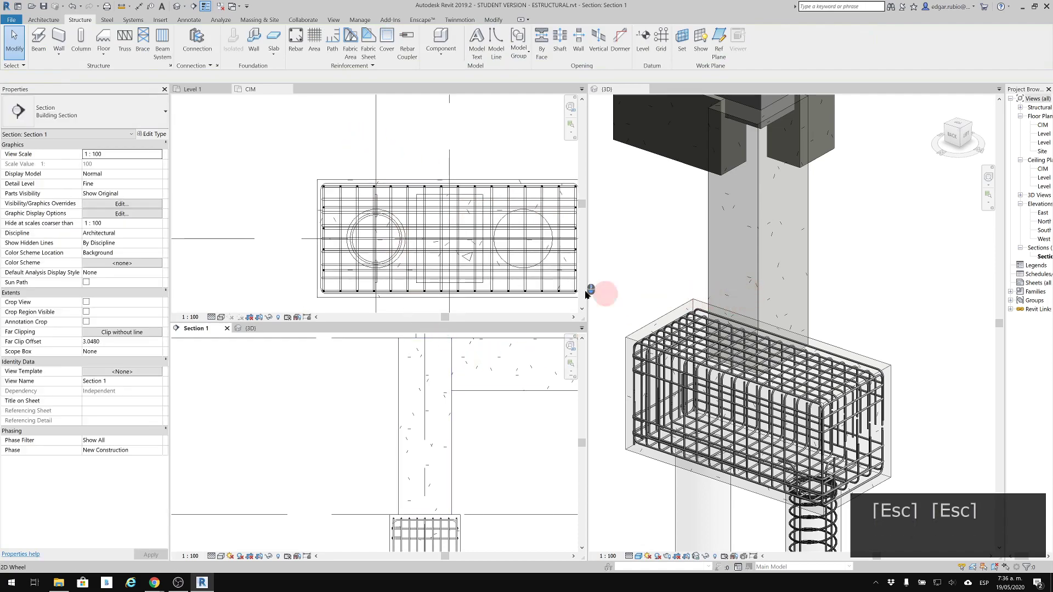
scroll(465, 256, down, 2)
click(406, 168)
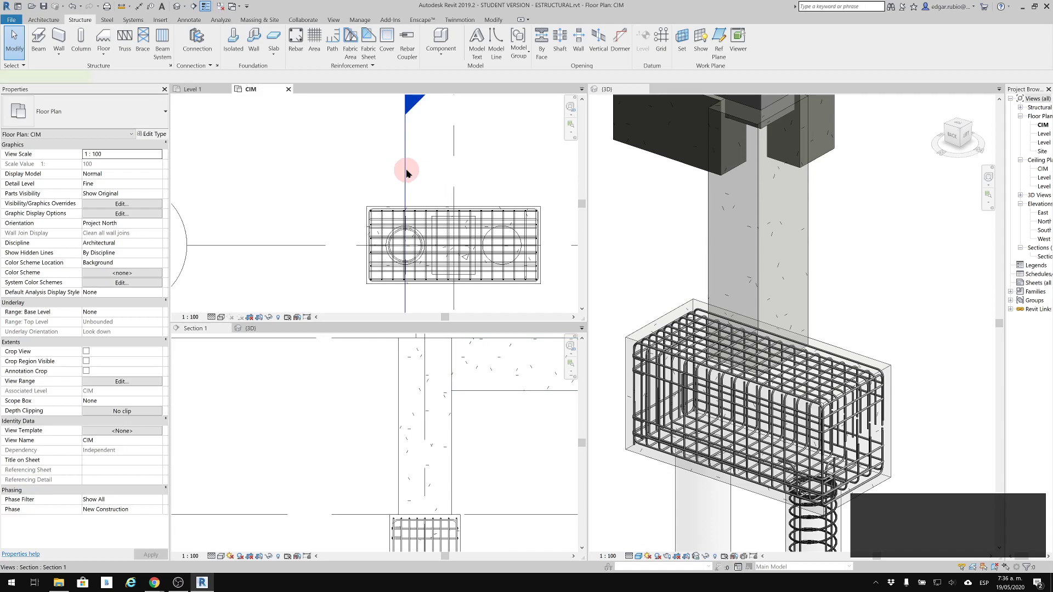
click(405, 198)
click(289, 91)
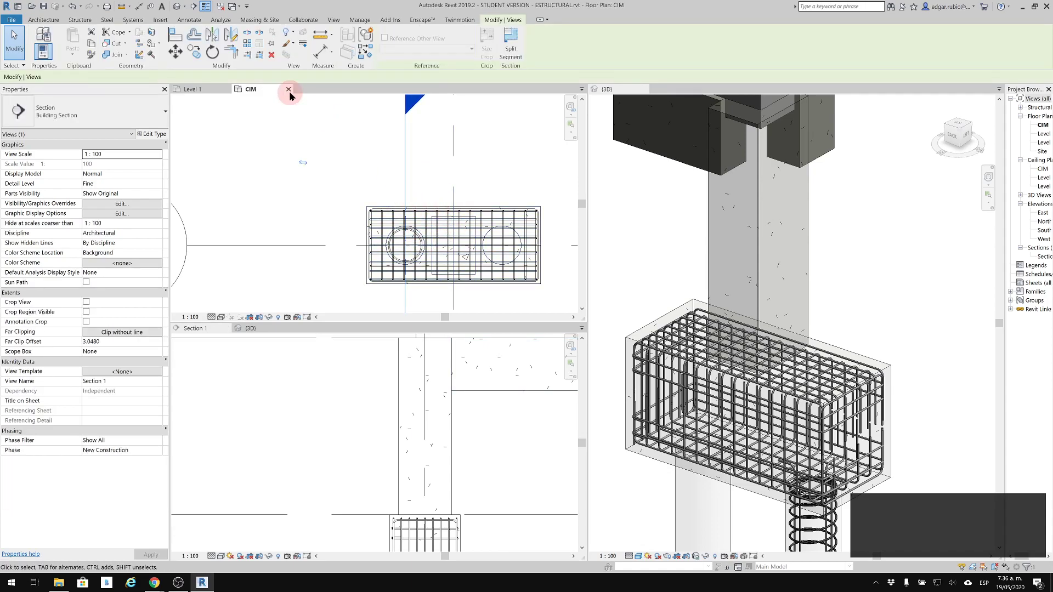
click(183, 53)
drag(398, 176, 450, 174)
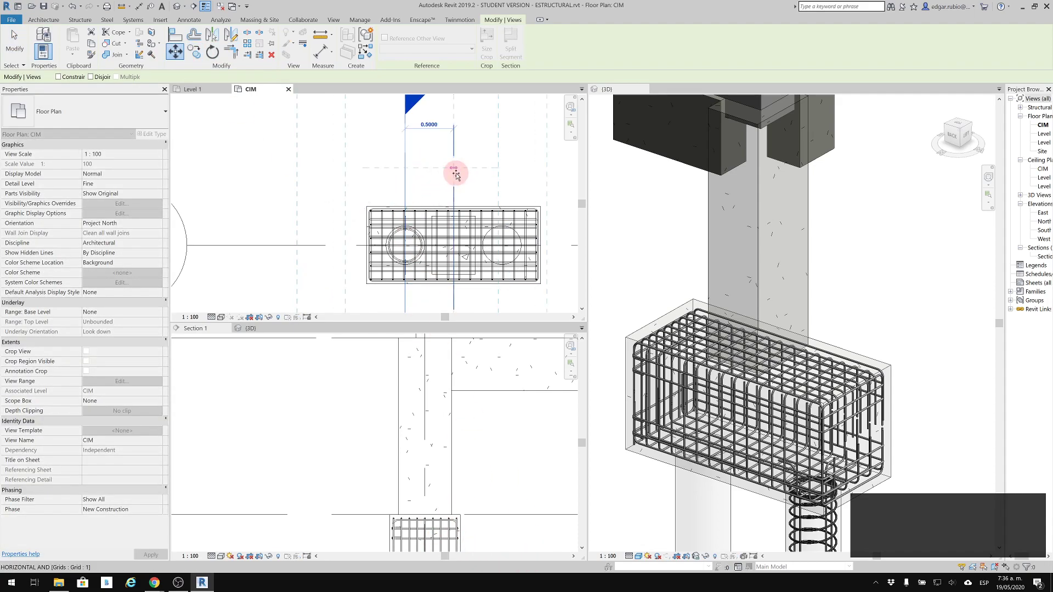
click(456, 173)
scroll(466, 197, up, 3)
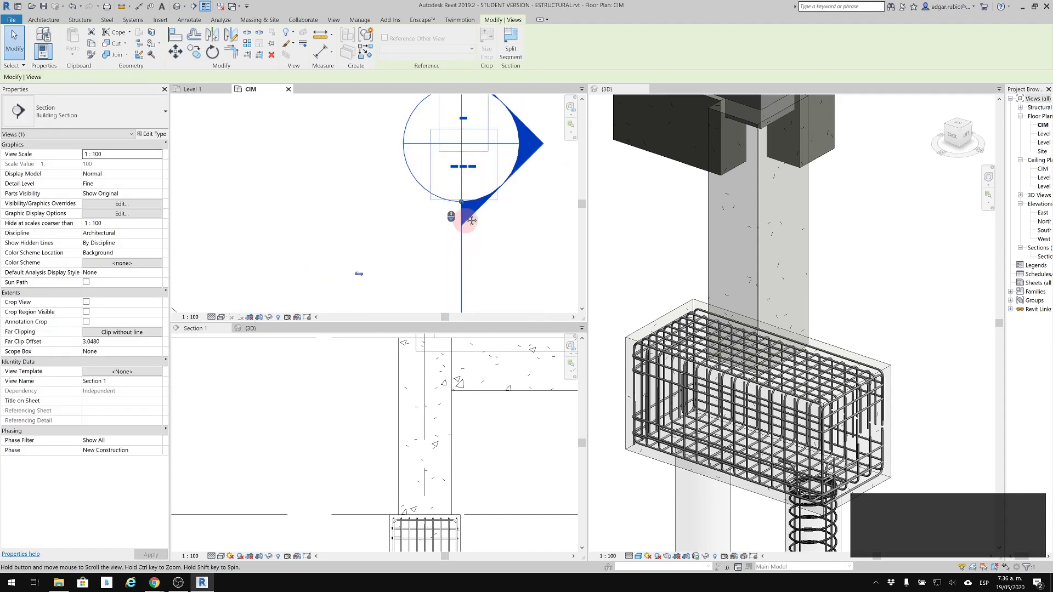
key(Escape)
key(Escape)
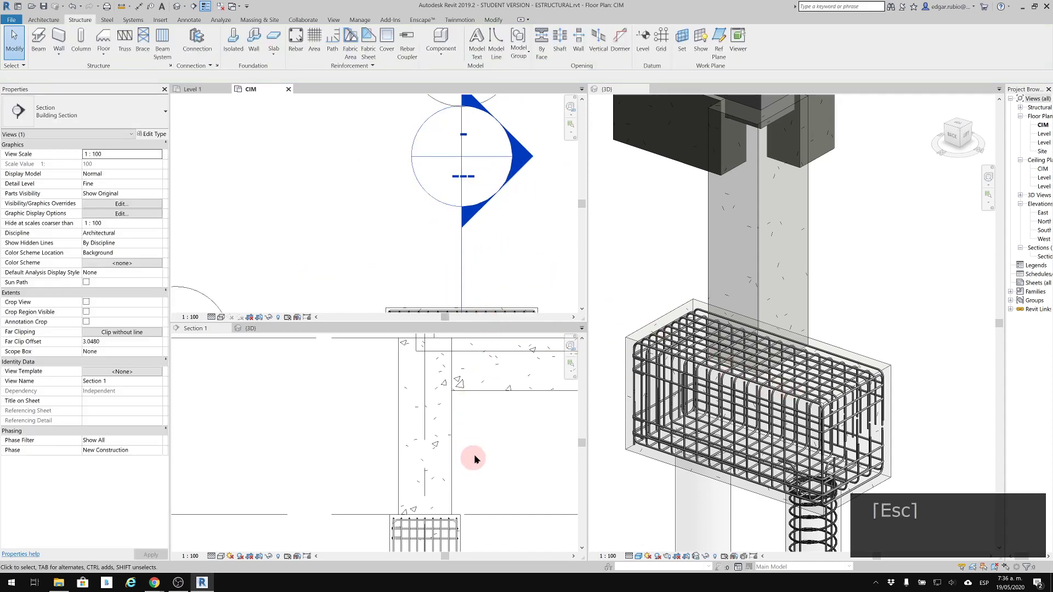
Place an M_T1 stirrup set perpendicular to cover in the column in Section 1, using Maximum Spacing layout at 80 mm.
click(466, 431)
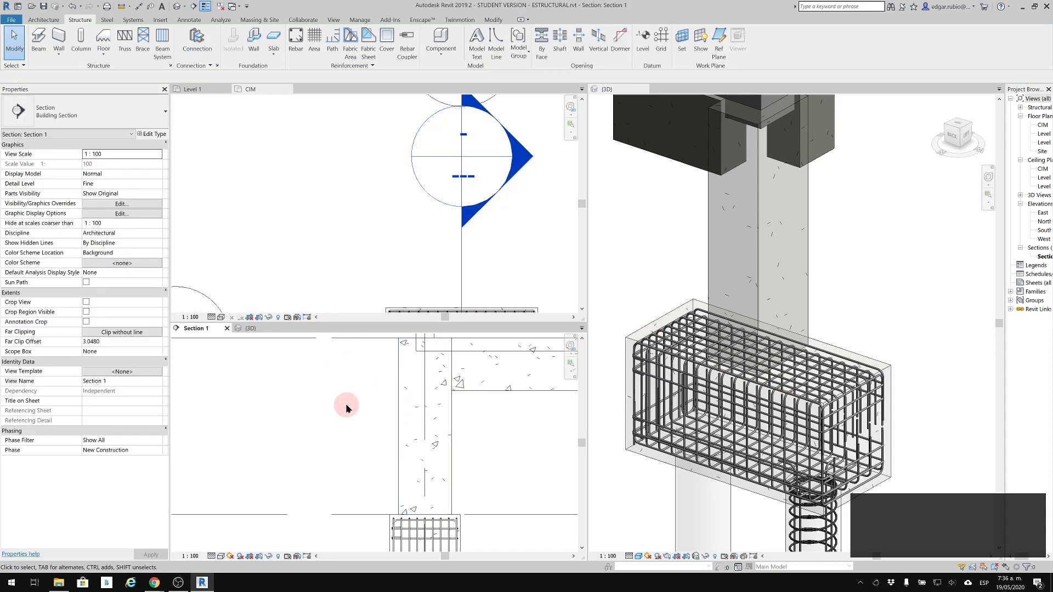
click(295, 41)
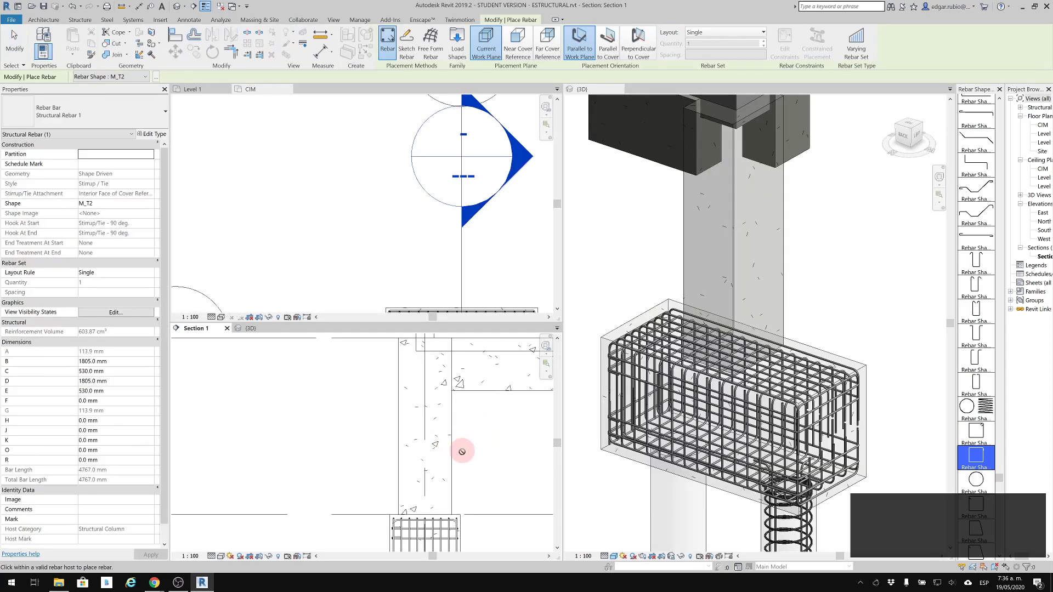
click(981, 428)
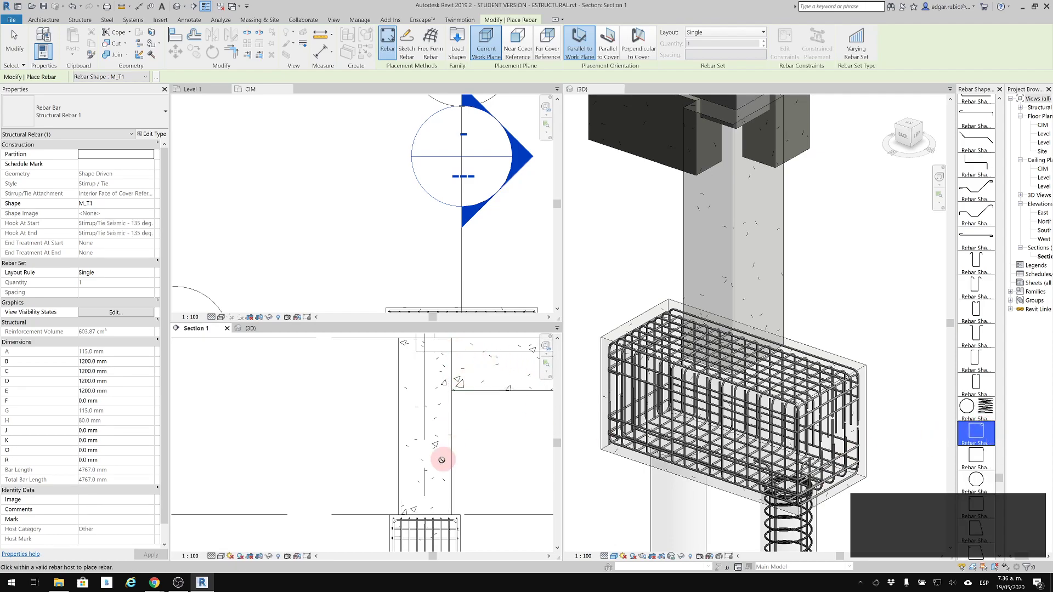
click(638, 44)
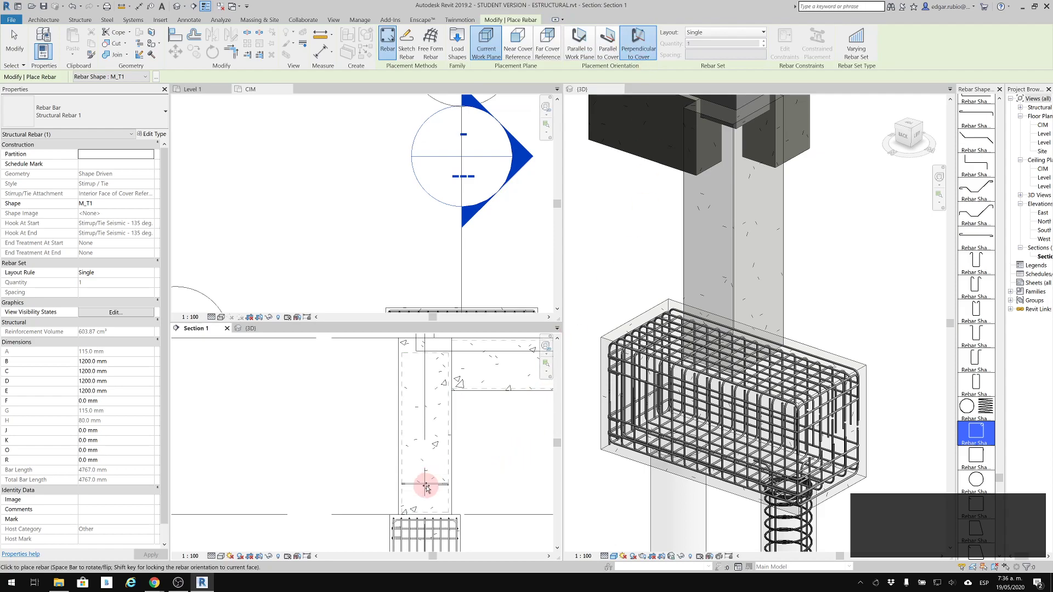
scroll(437, 500, up, 3)
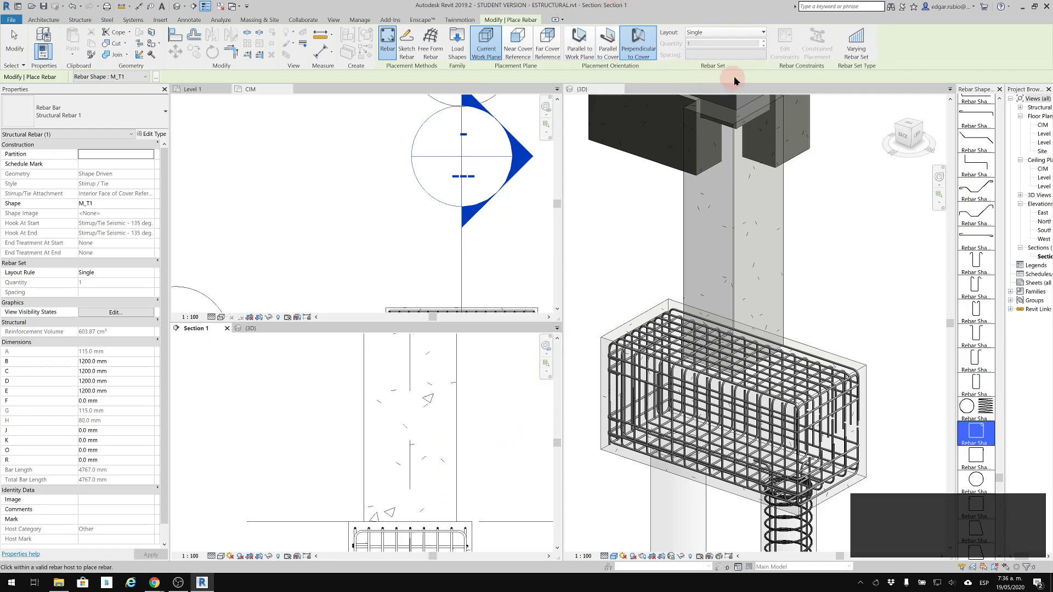
click(745, 35)
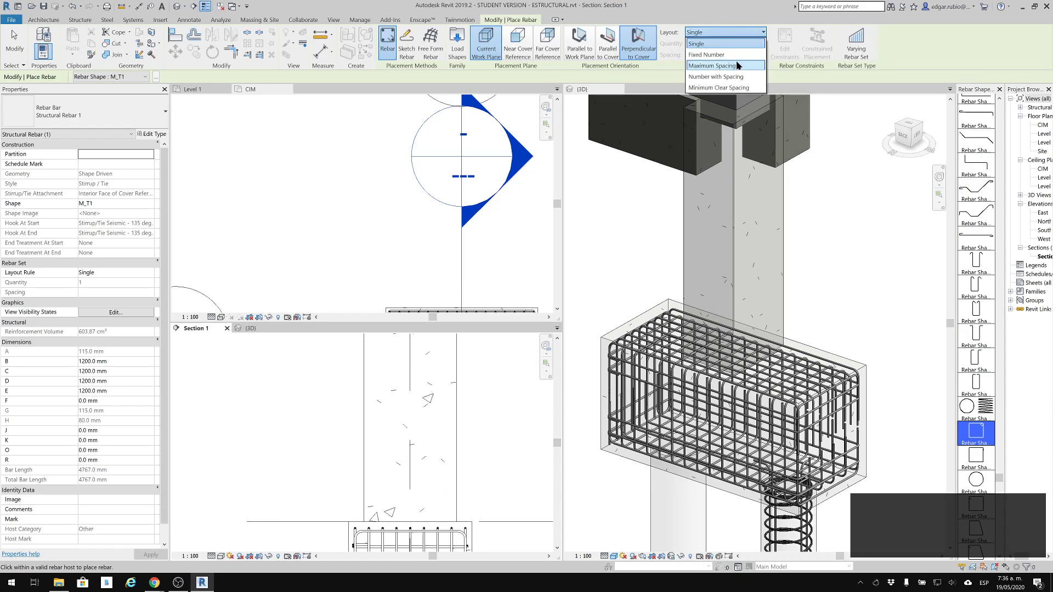
click(737, 66)
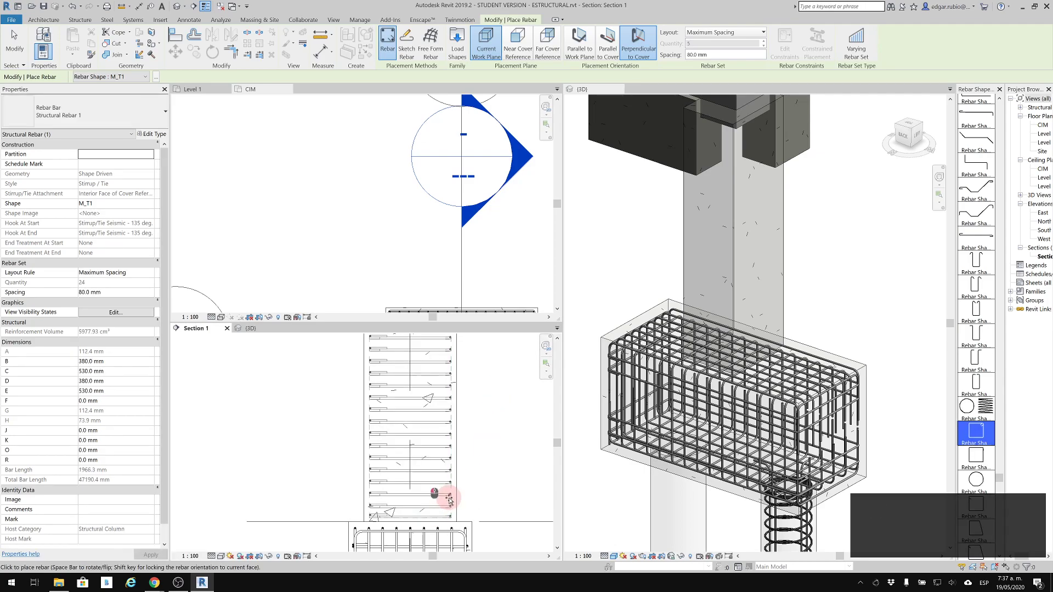
click(449, 500)
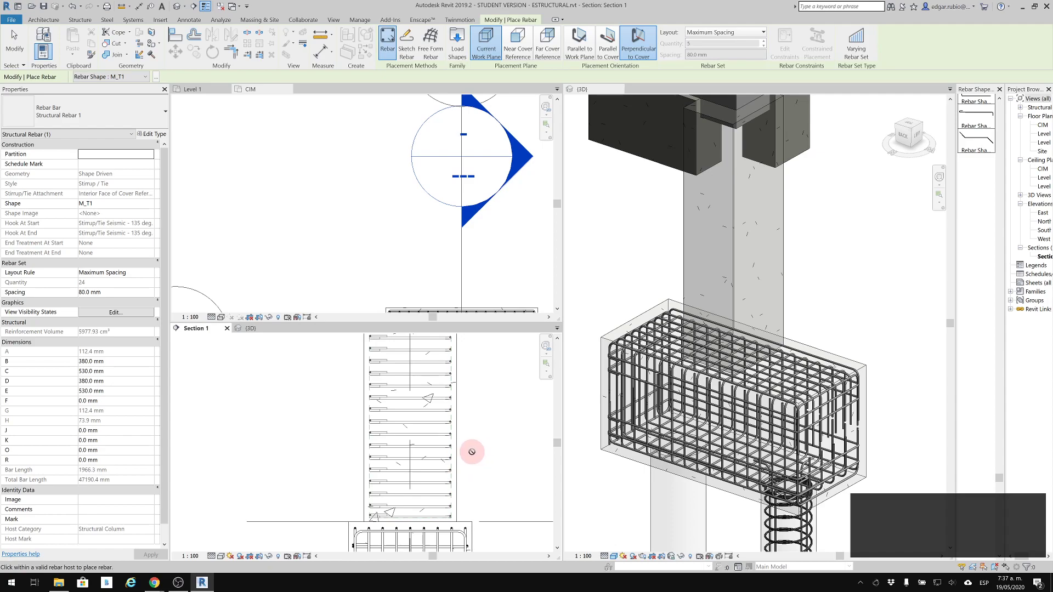
scroll(472, 452, down, 1)
key(Escape)
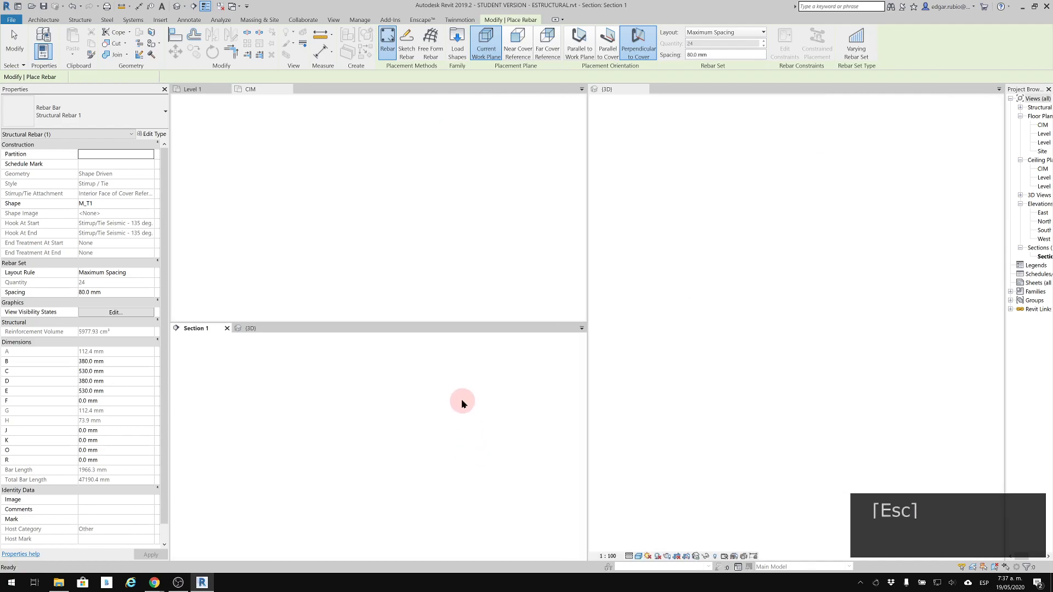
key(Escape)
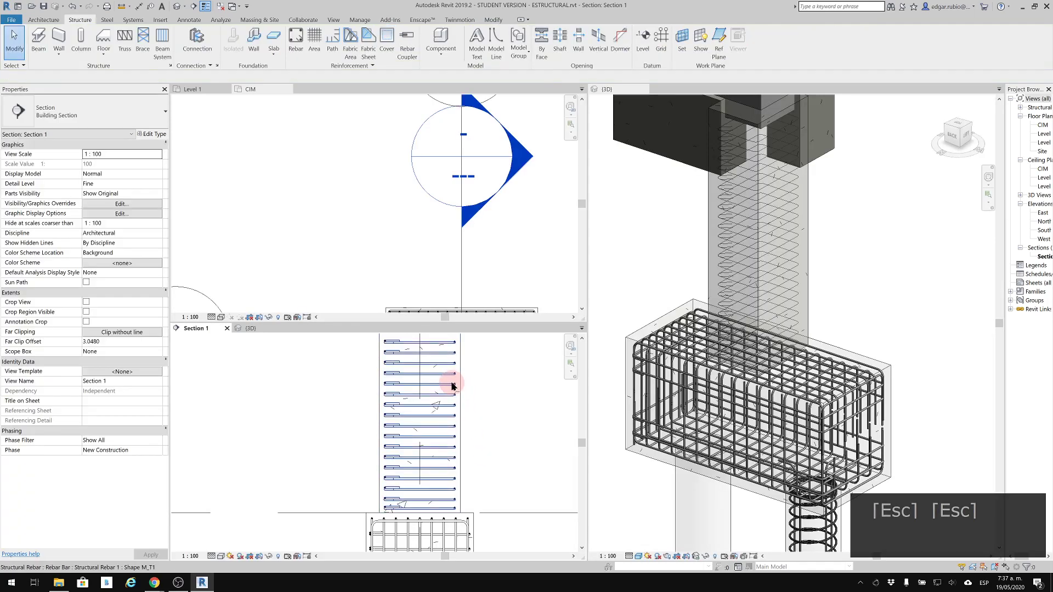
Edit the column stirrup set's constraints, lowering its upper end and setting that end's cover offset to -0.65 m.
click(449, 426)
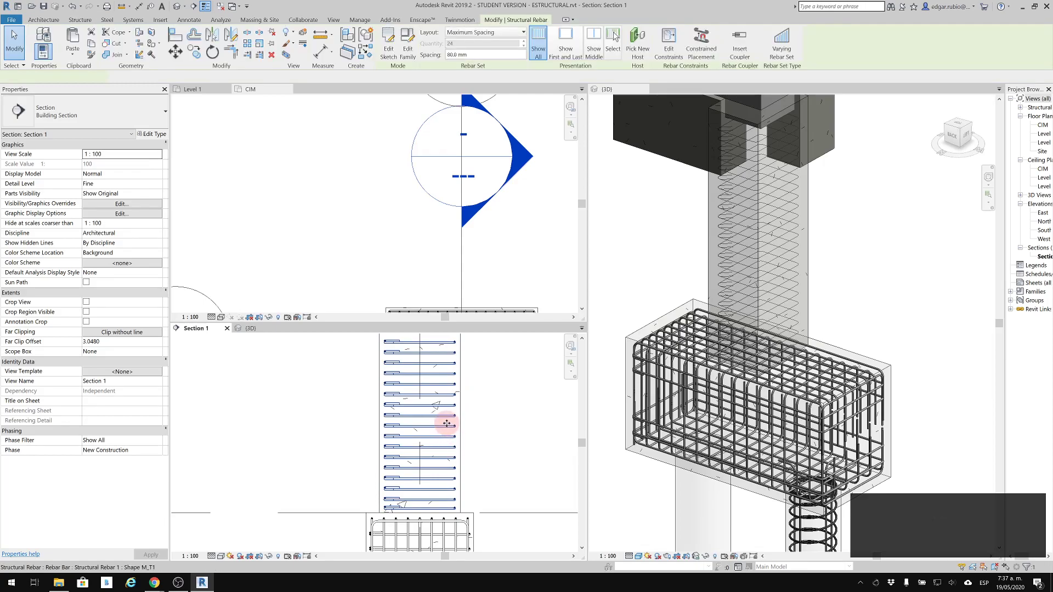
scroll(447, 418, down, 2)
click(433, 364)
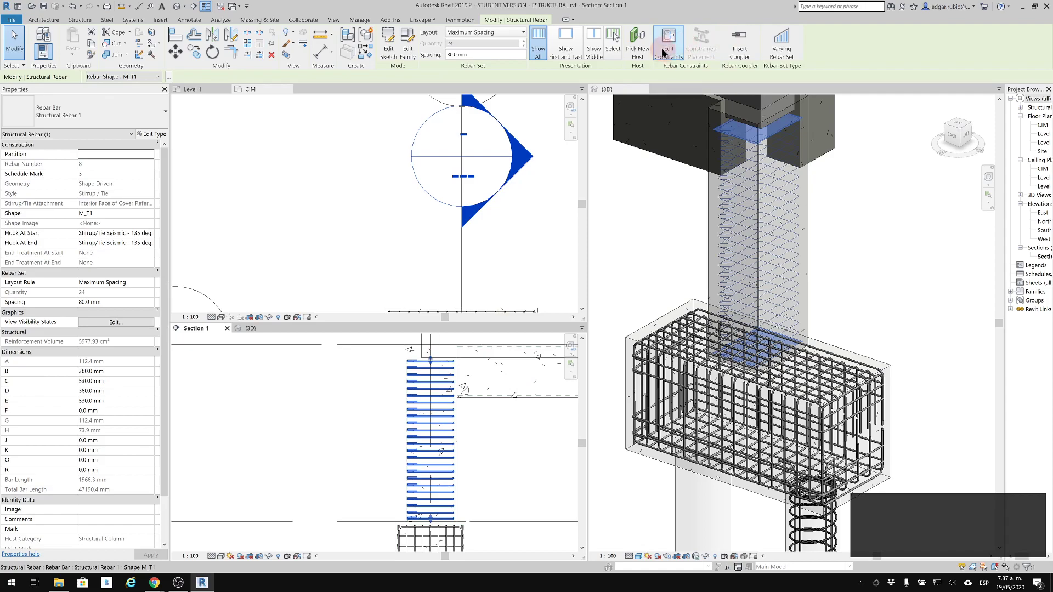
click(668, 42)
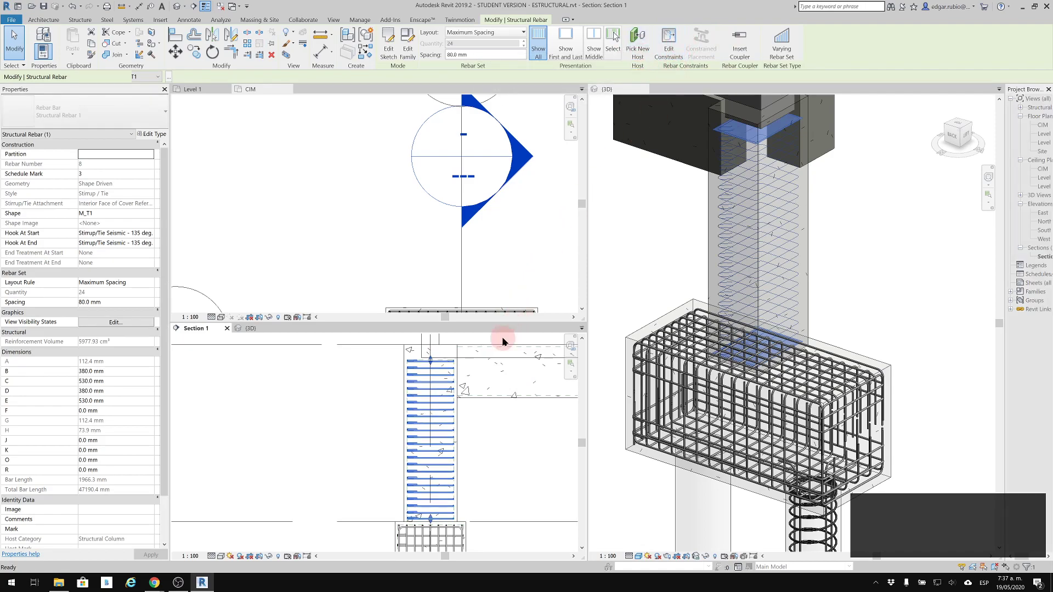
click(452, 373)
click(431, 362)
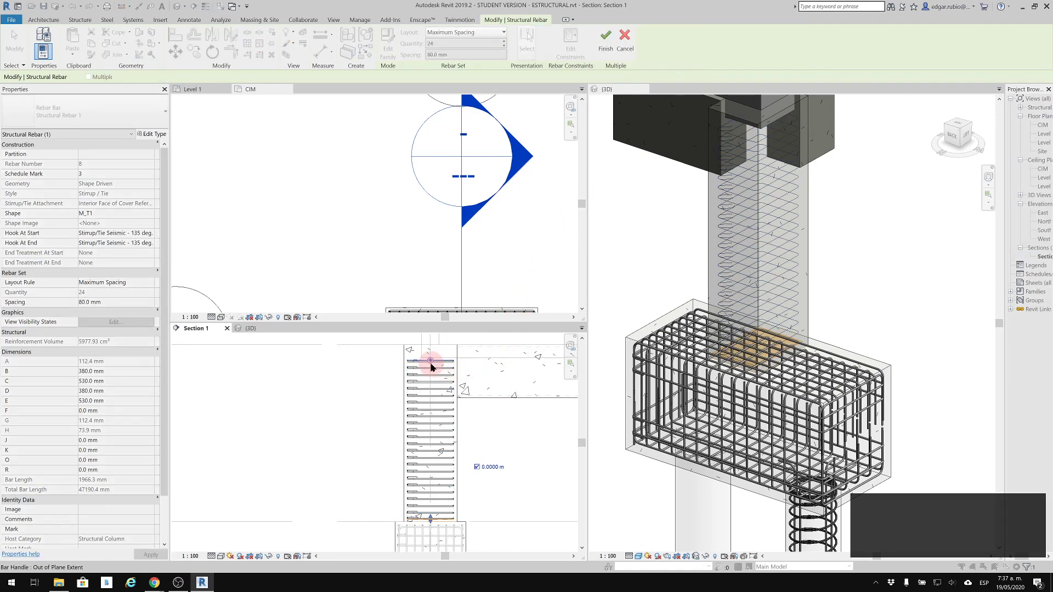
click(432, 363)
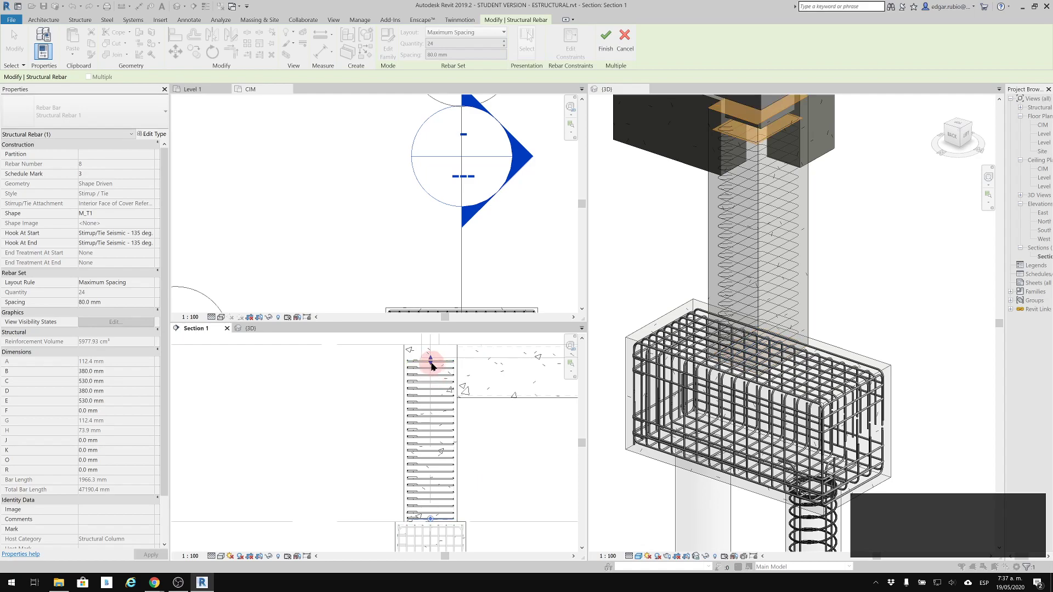
drag(433, 427, 487, 418)
click(494, 417)
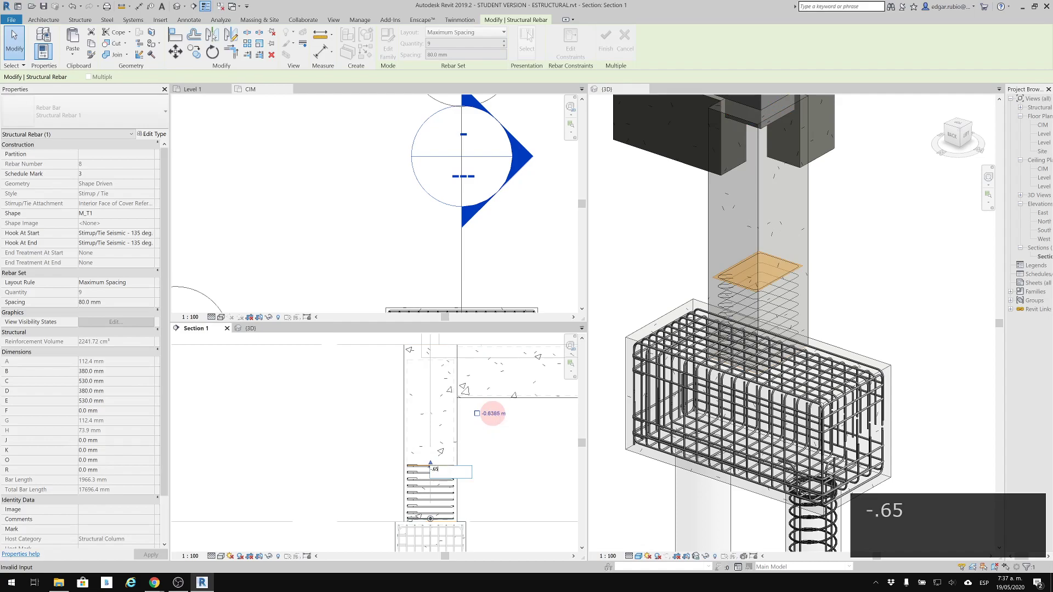
text(-.65)
key(Return)
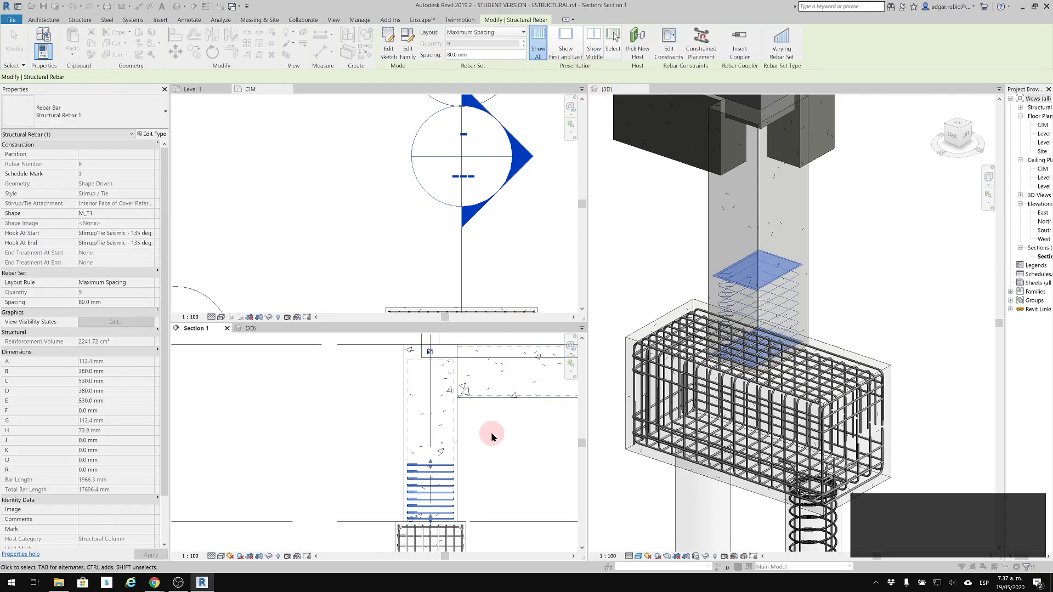
key(Escape)
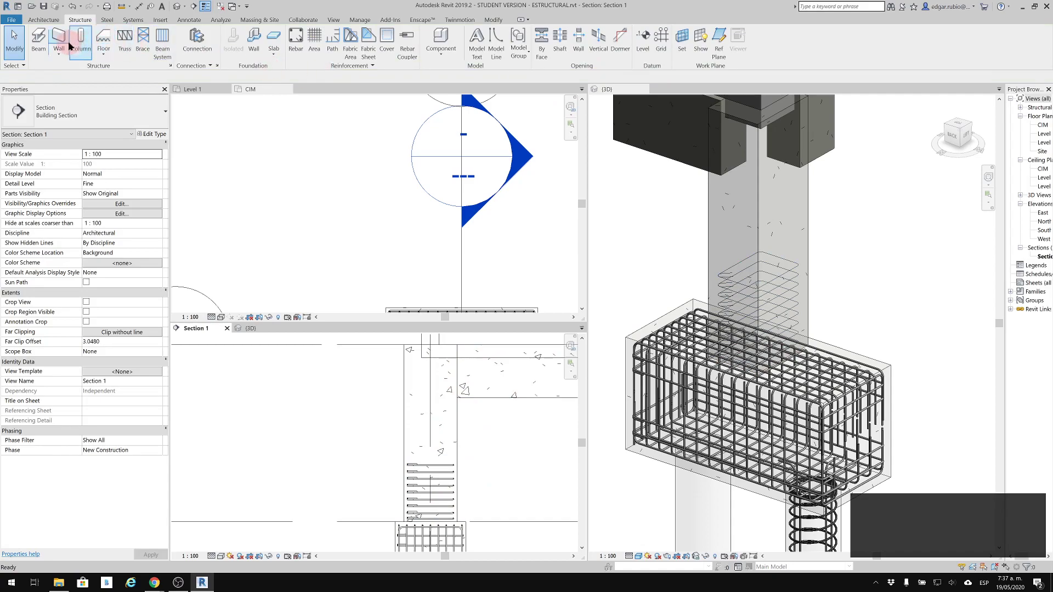
Place a single M_T1 stirrup perpendicular to cover in the column above the shortened stirrup set in Section 1.
click(296, 44)
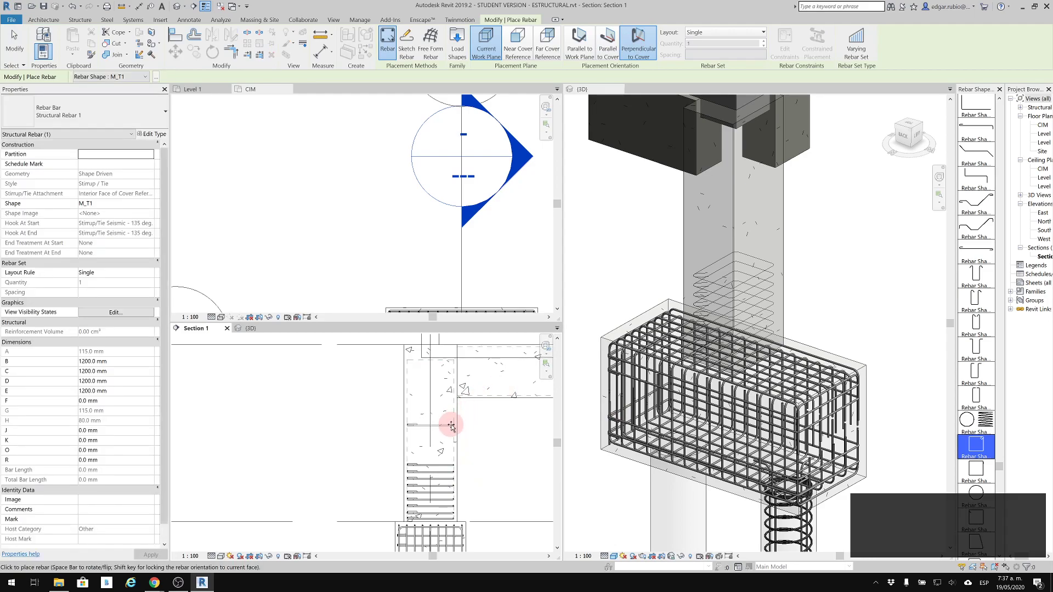
click(459, 431)
key(Escape)
key(Escape)
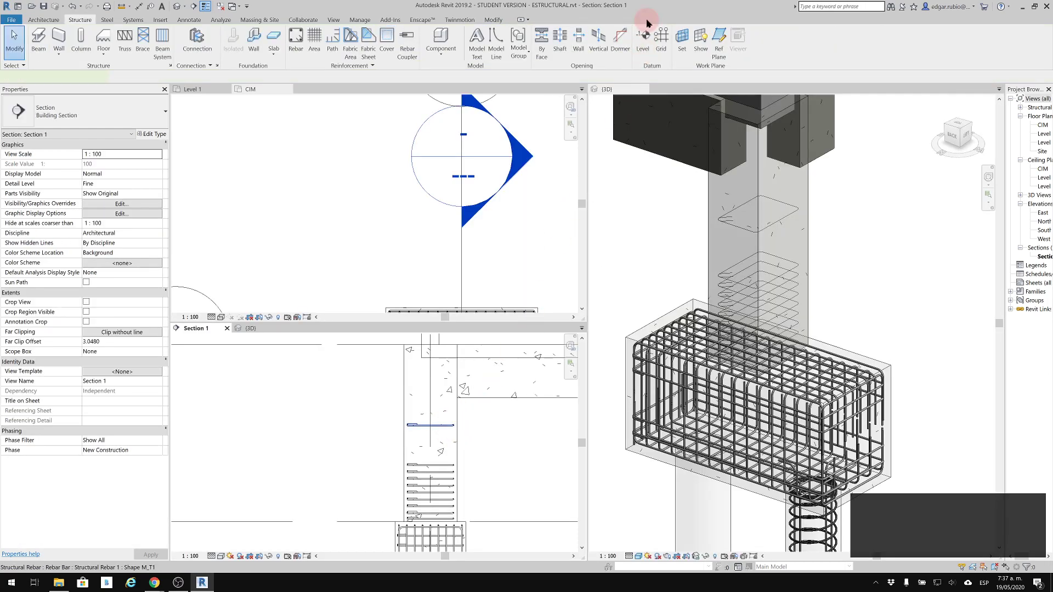
Change the new single stirrup's layout to Maximum Spacing with 160 mm spacing.
click(493, 32)
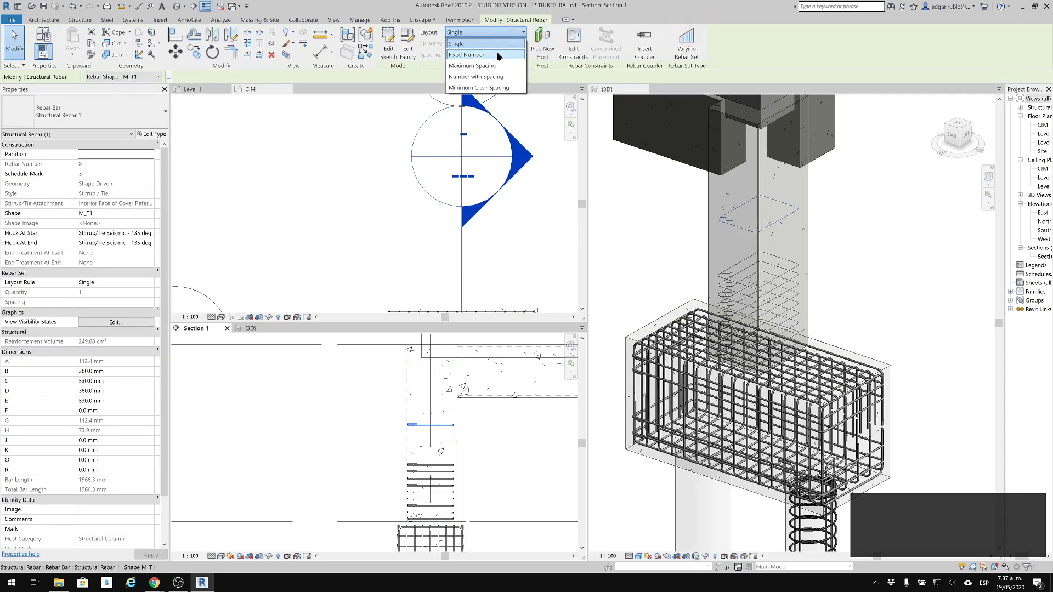
click(472, 62)
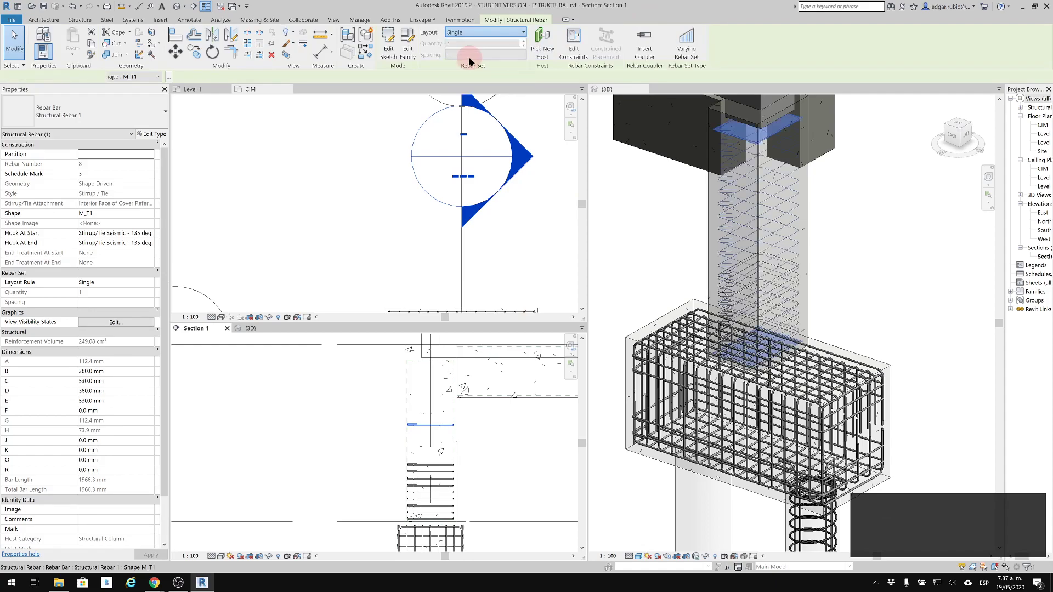
drag(471, 57, 431, 52)
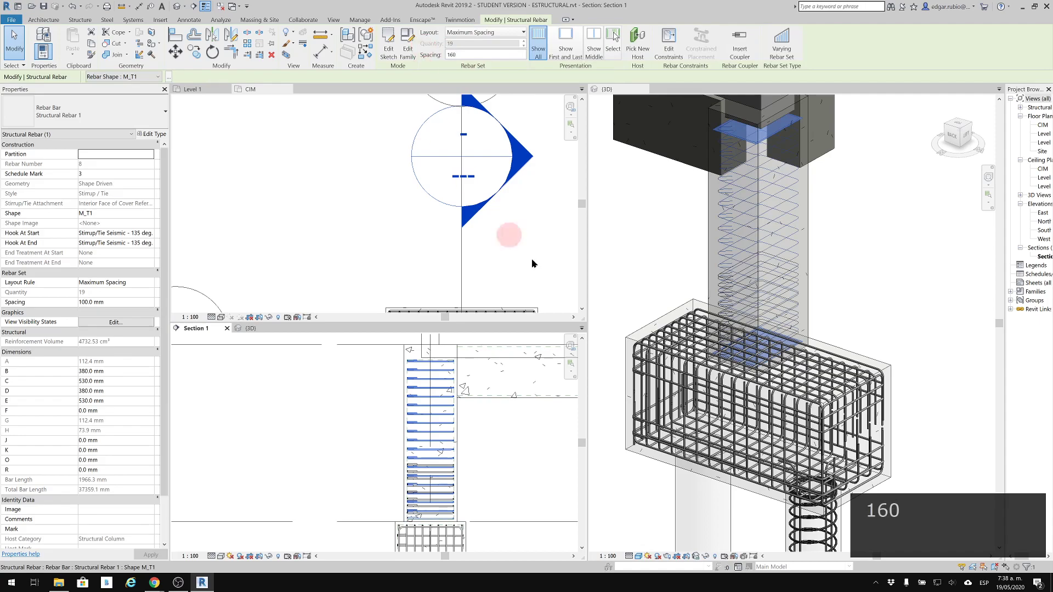
click(500, 425)
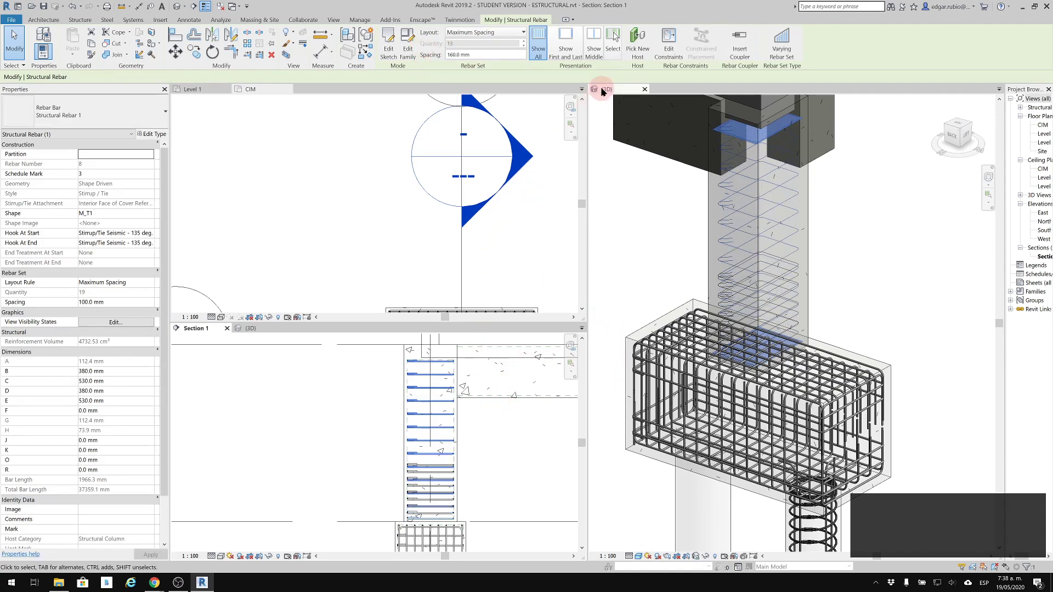
Edit the 160 mm stirrup set's constraints, raising its lower end to a -0.65 m offset above the denser stirrups.
click(669, 53)
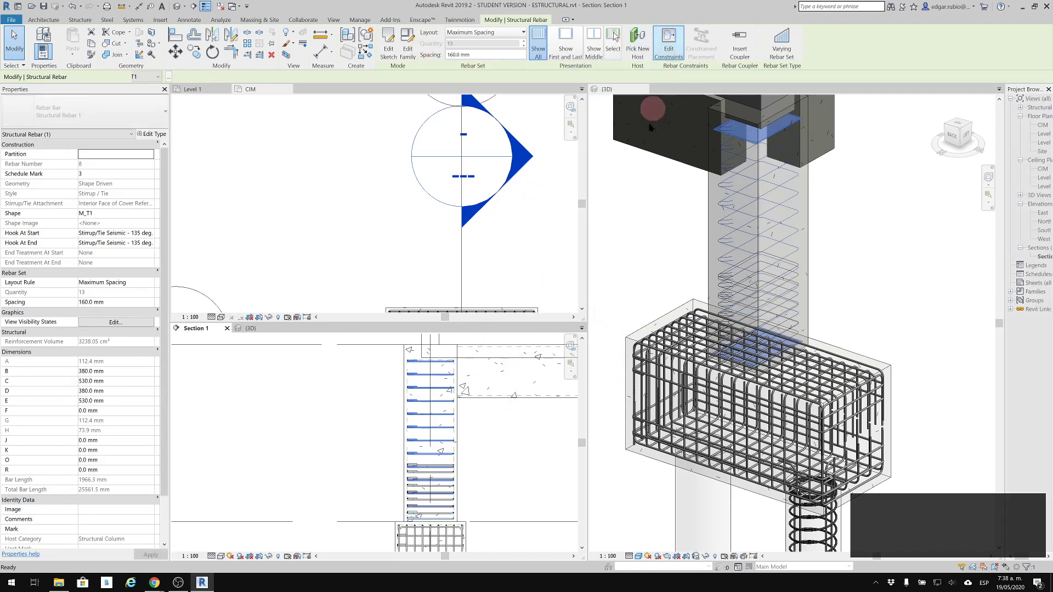
click(430, 519)
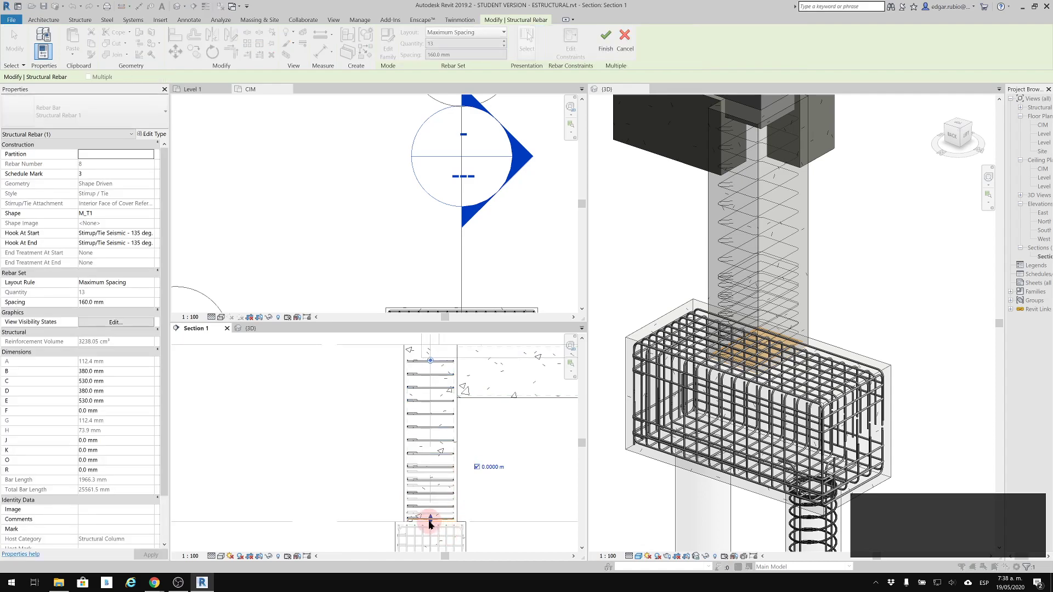
drag(433, 468, 433, 433)
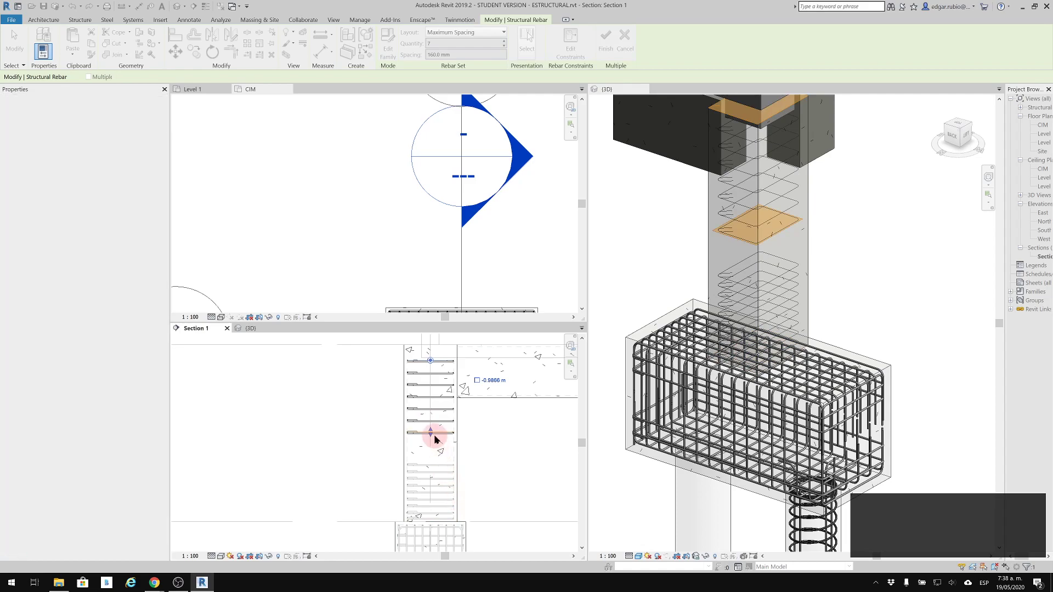
click(431, 434)
drag(431, 452, 430, 464)
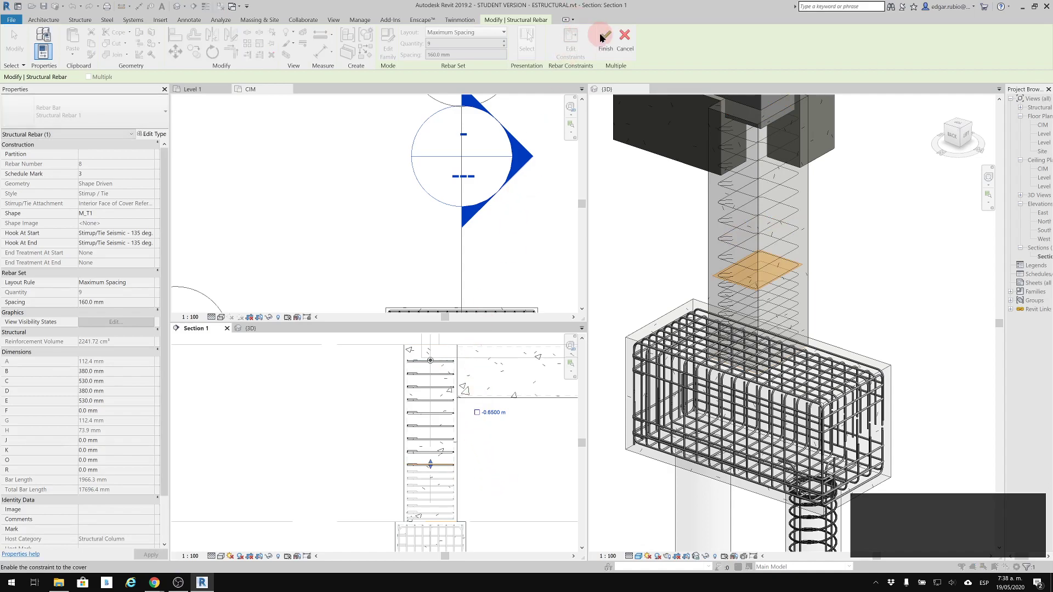
click(601, 40)
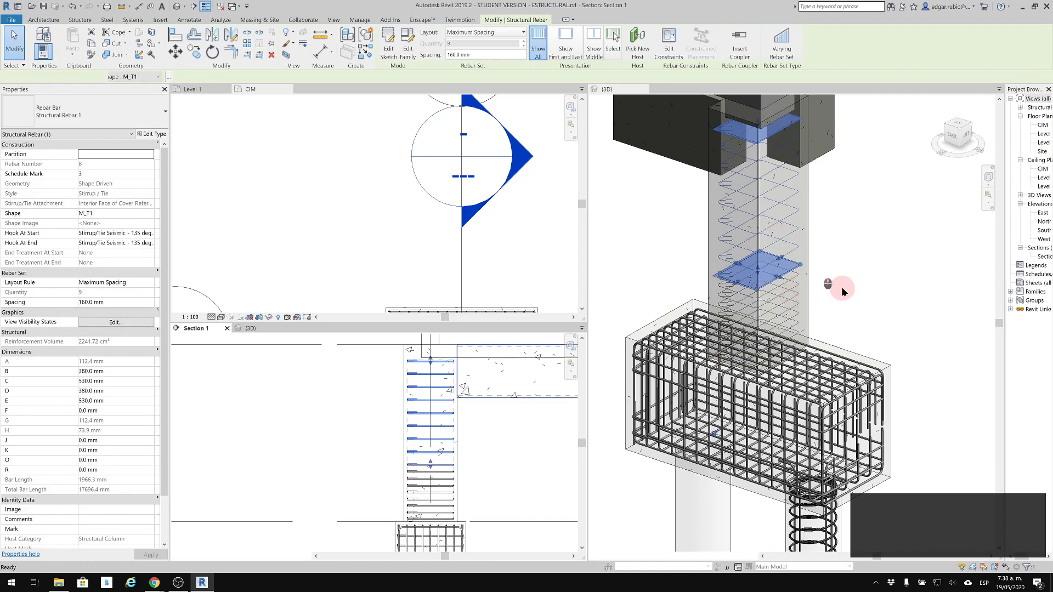
double_click(790, 304)
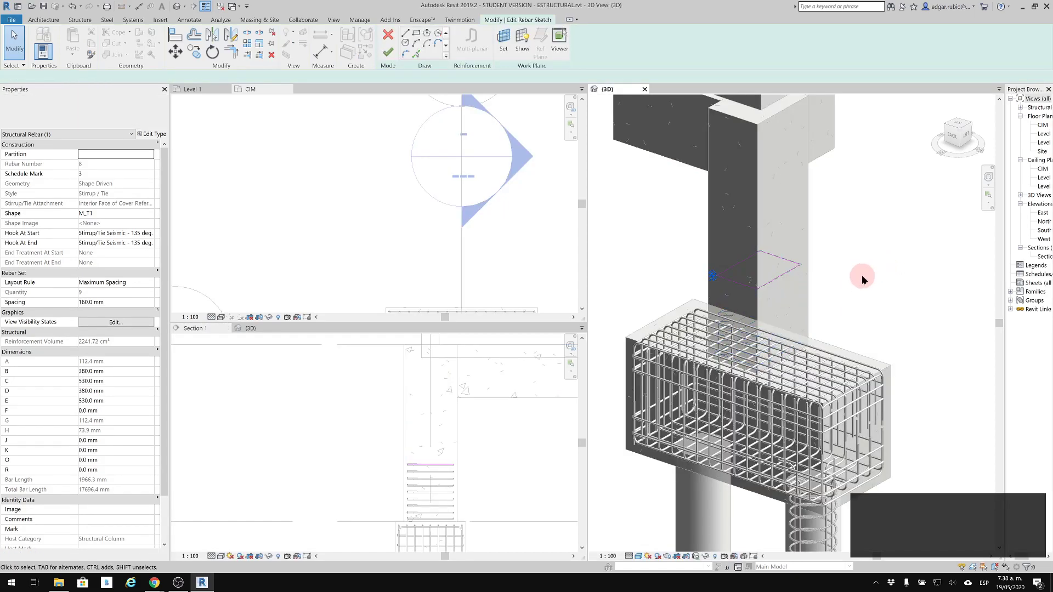
click(388, 35)
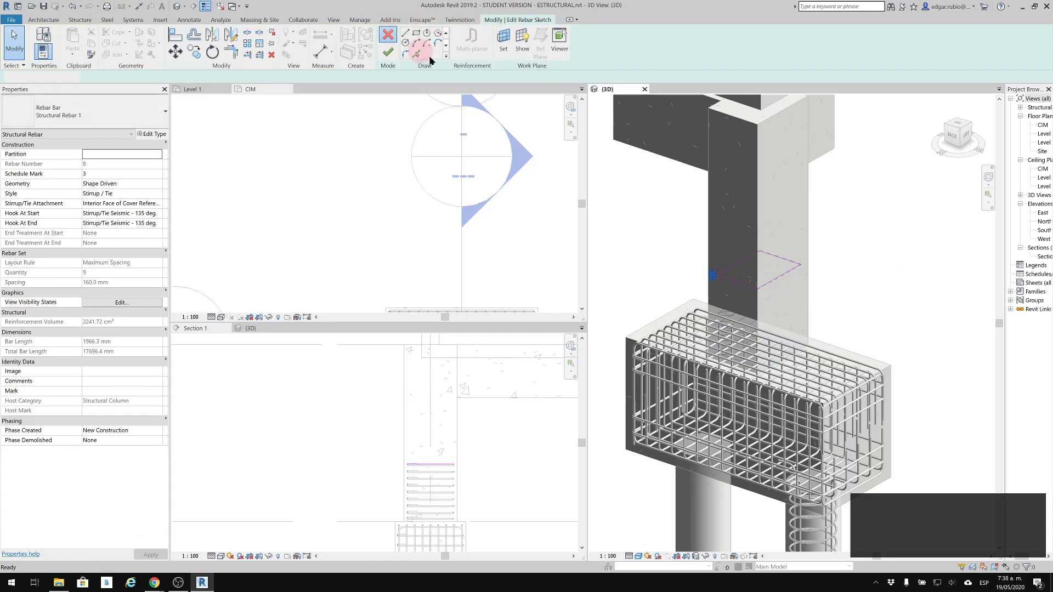
key(Escape)
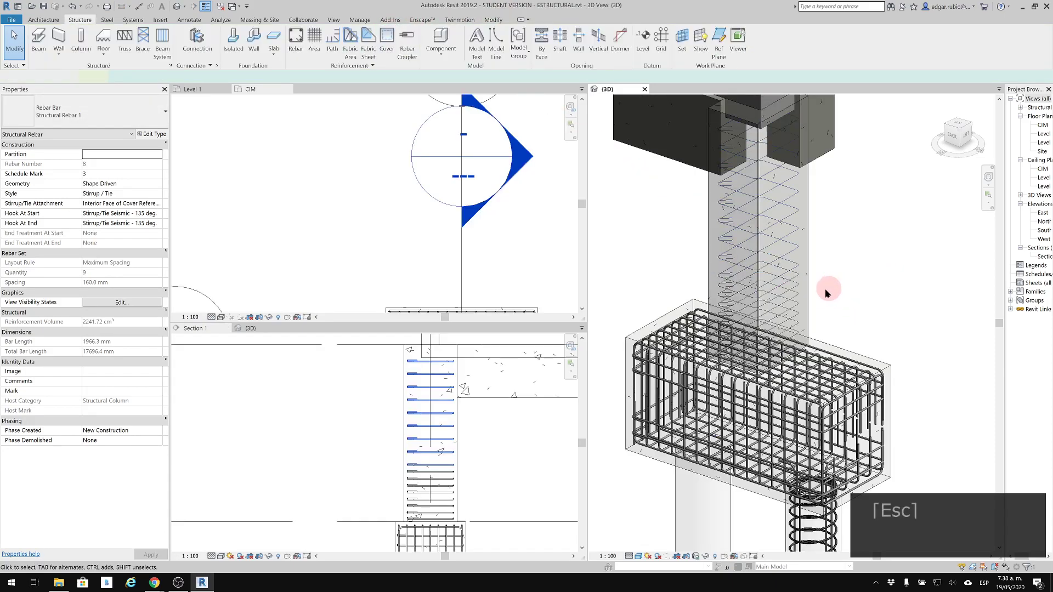
Select both column stirrup sets and set them to view as solid in the {3D} view.
click(788, 235)
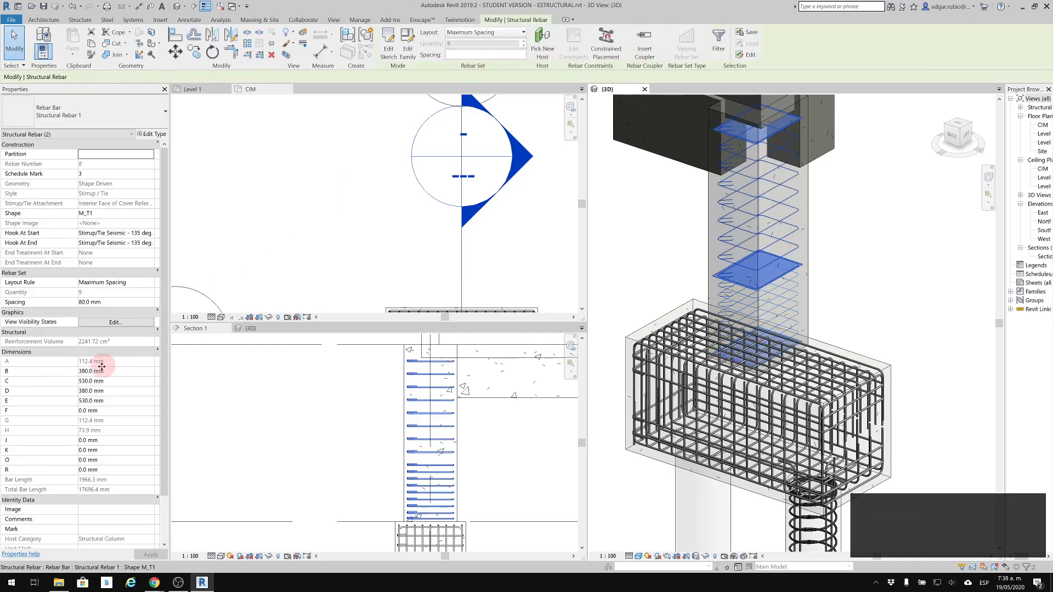
click(113, 322)
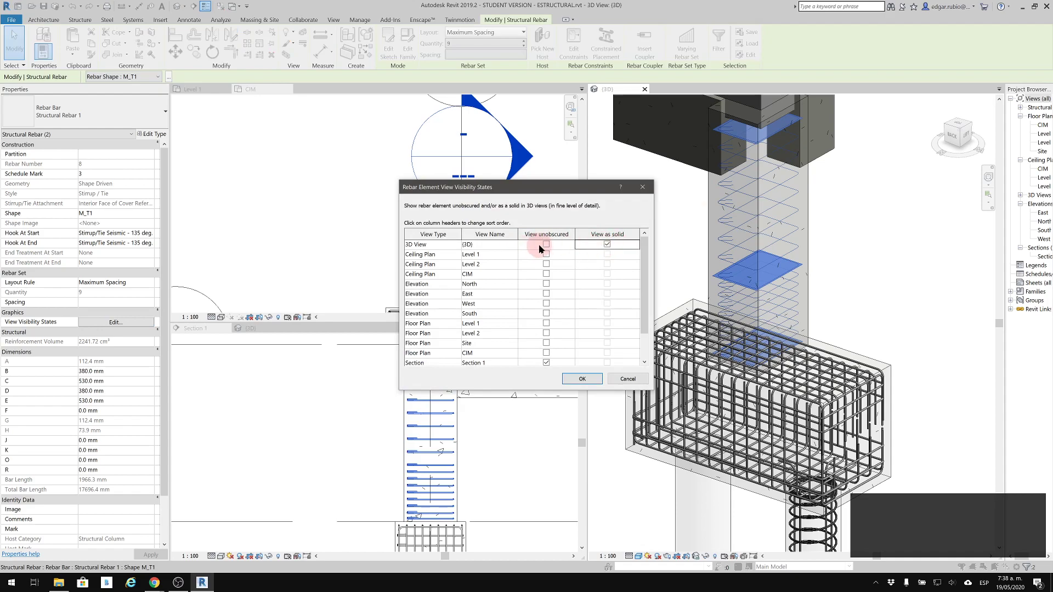
click(580, 380)
click(454, 356)
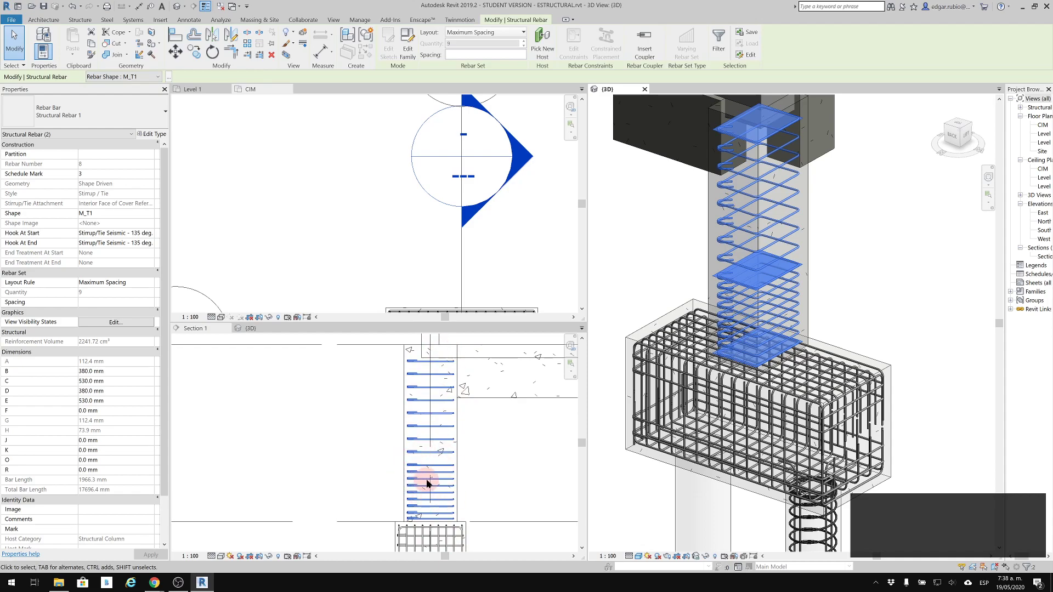
Start a sketched rebar in the Section 1 work plane with the 450 x 600 mm concrete column as its host.
click(516, 484)
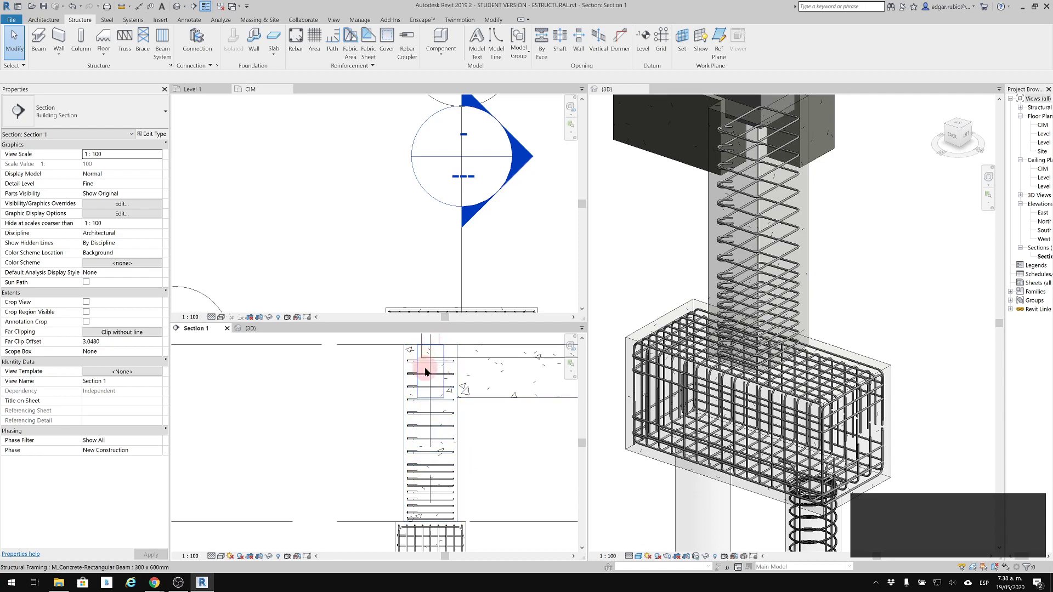
middle_drag(422, 418, 434, 343)
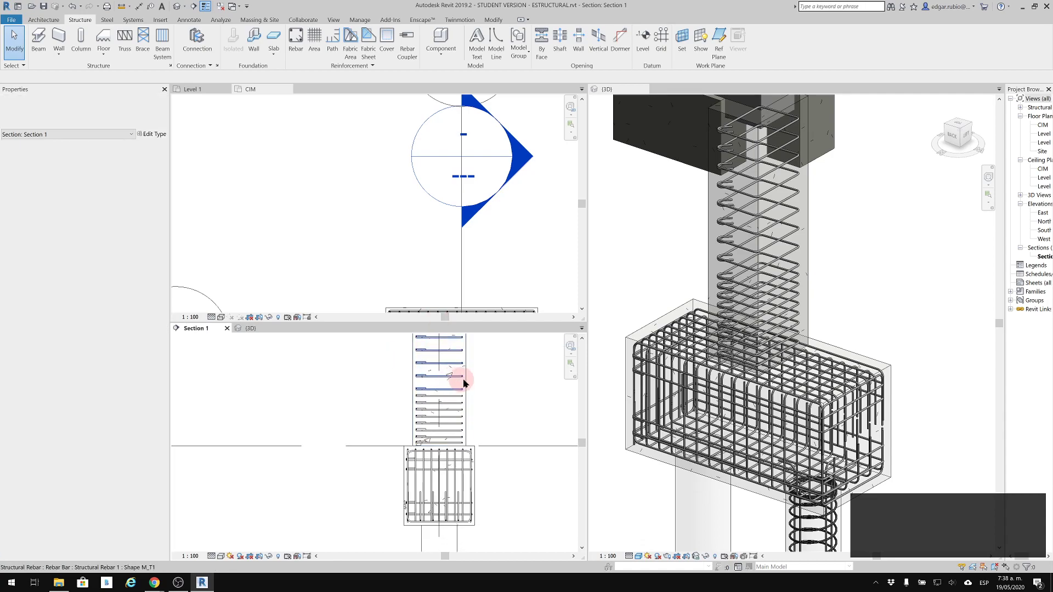
click(470, 376)
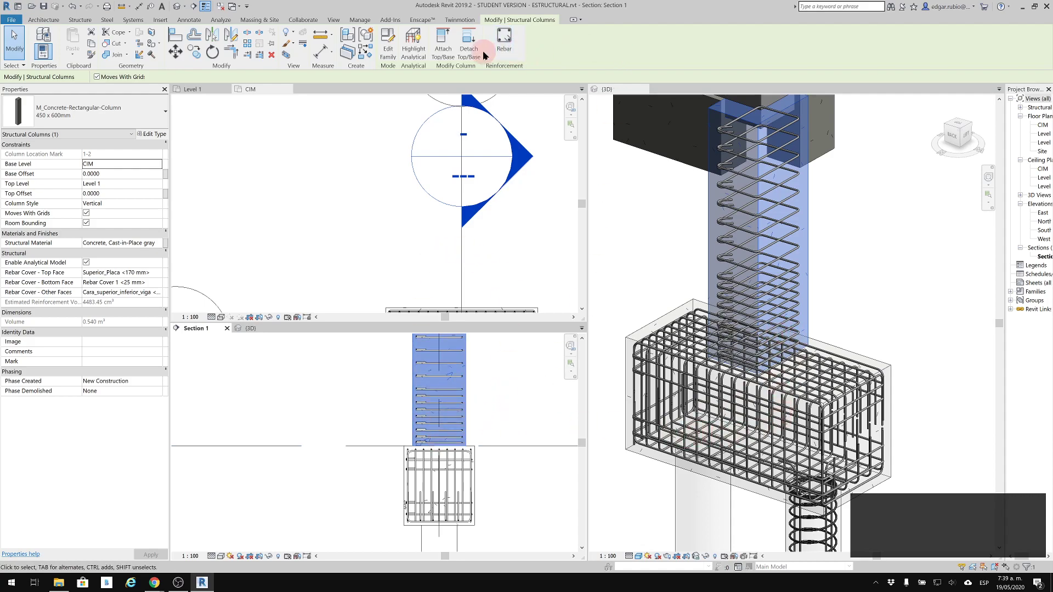
click(505, 46)
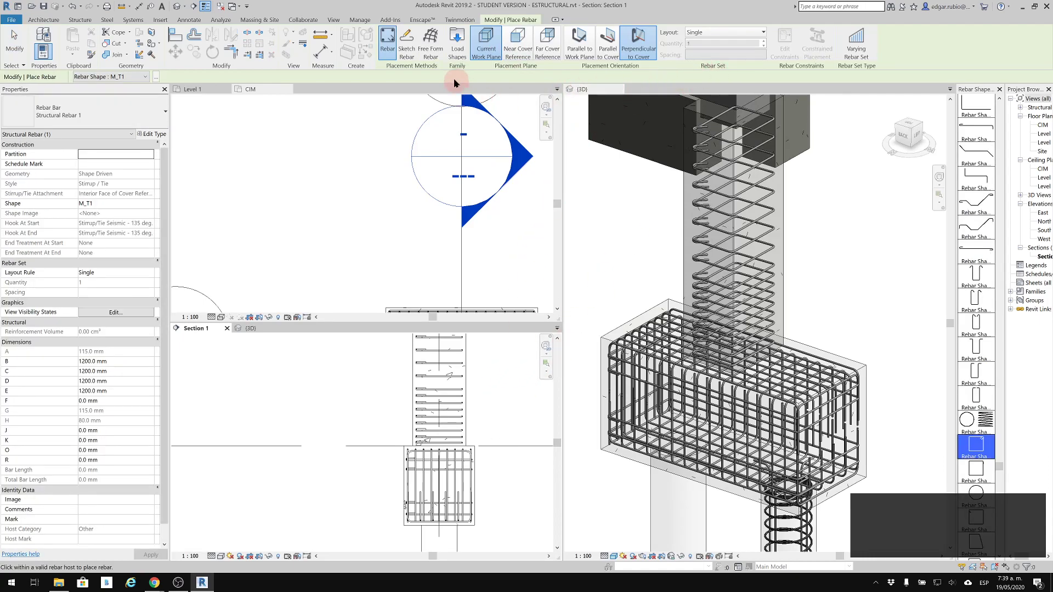
click(409, 49)
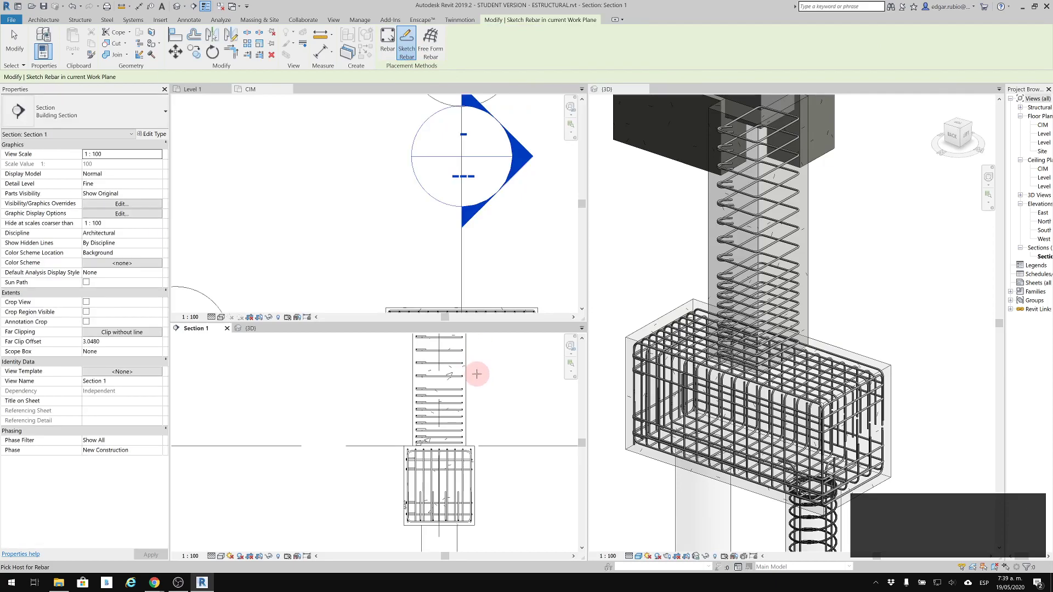
click(452, 371)
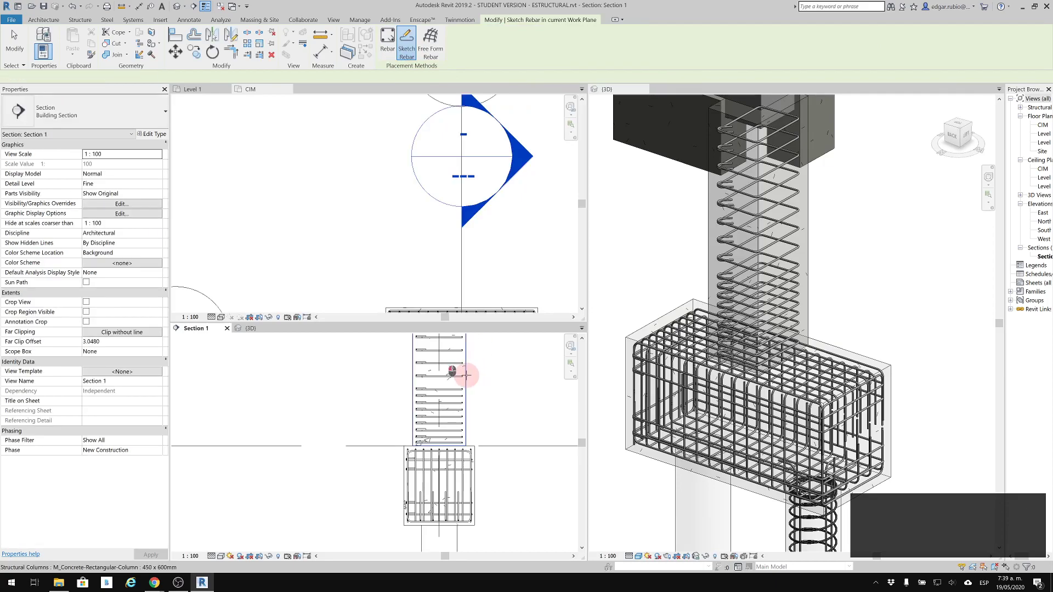
click(479, 465)
scroll(464, 427, up, 2)
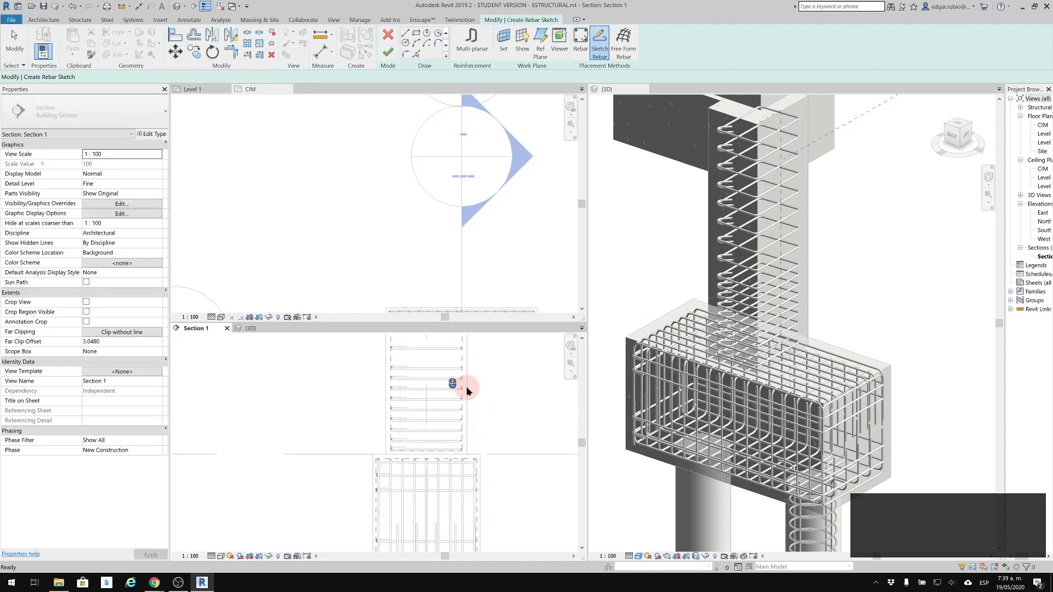
scroll(469, 362, down, 2)
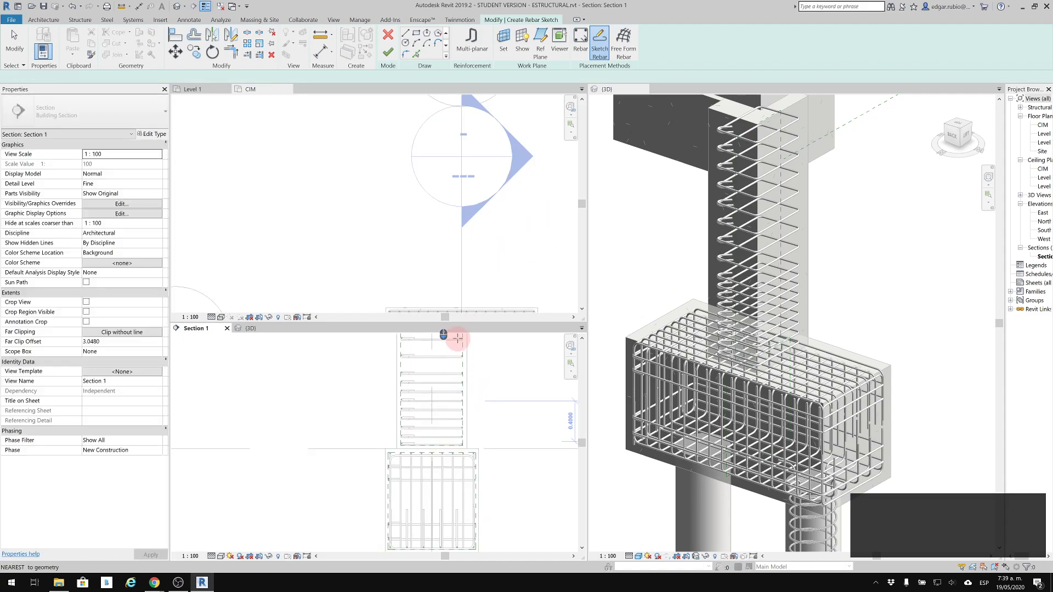
Sketch an L-shaped bar from the column down into the pile cap, with legs about 1666 mm vertical and 486 mm horizontal, and finish it.
click(405, 34)
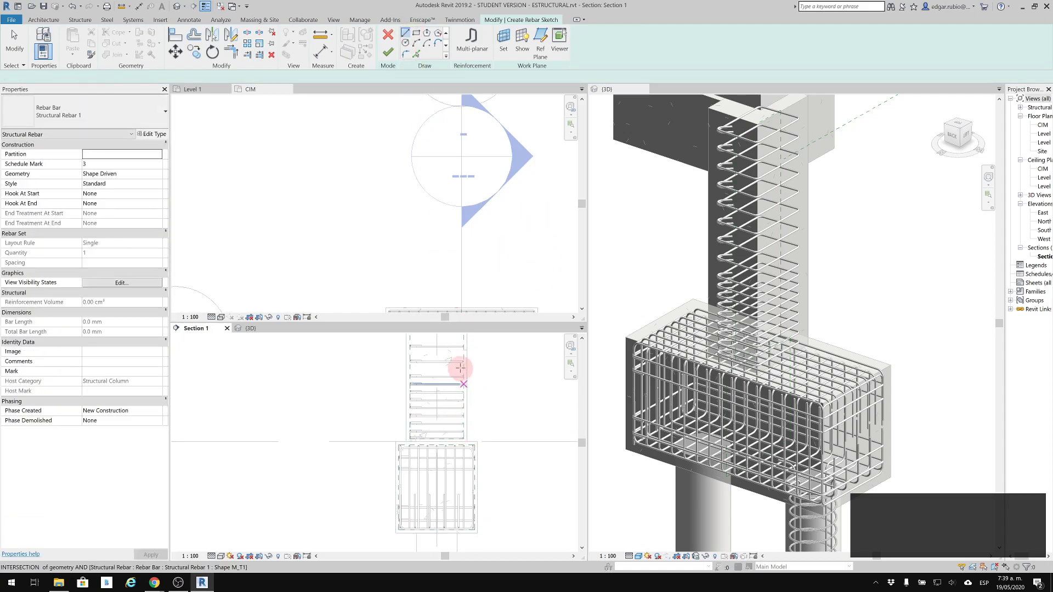
scroll(464, 362, up, 5)
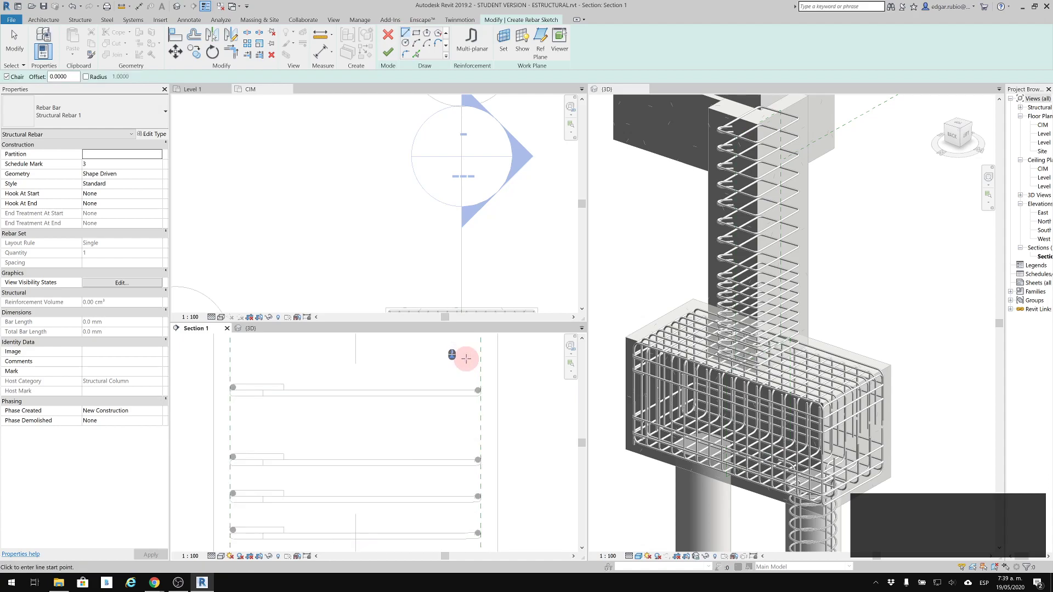
middle_drag(468, 501, 475, 408)
scroll(475, 408, down, 5)
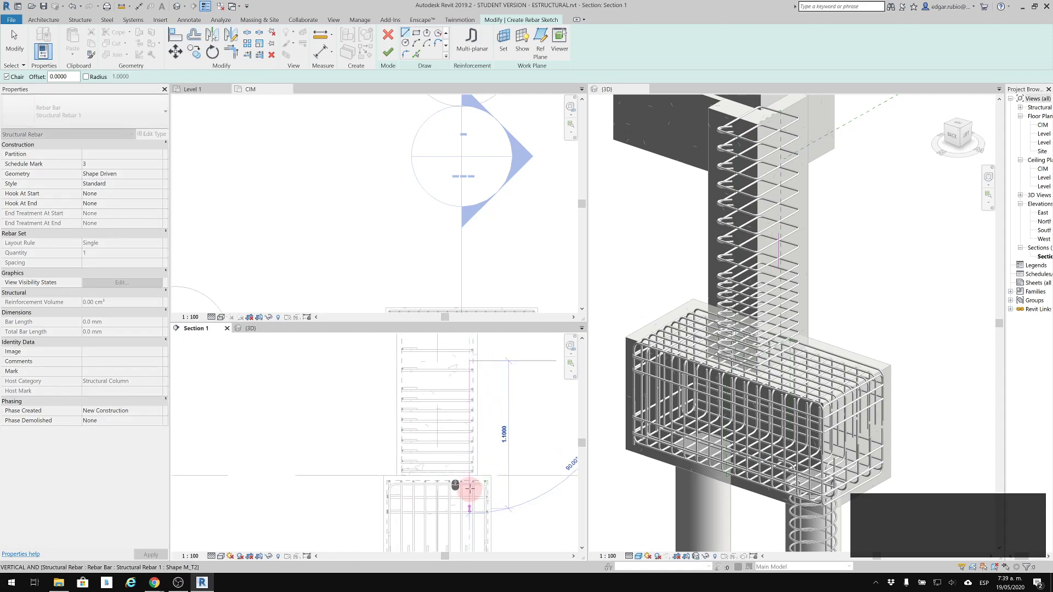
scroll(470, 434, up, 3)
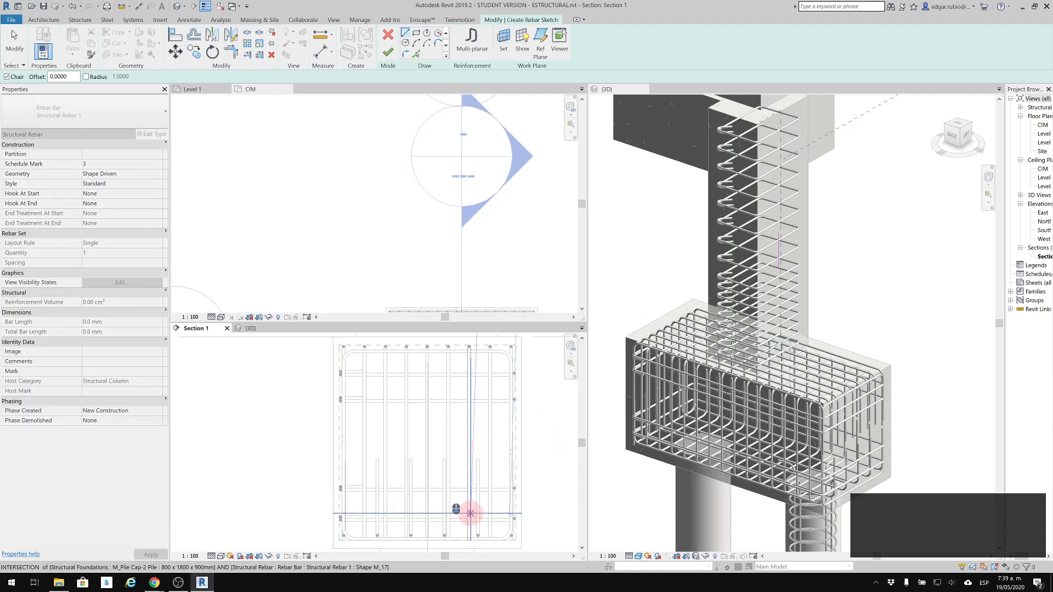
scroll(477, 524, up, 3)
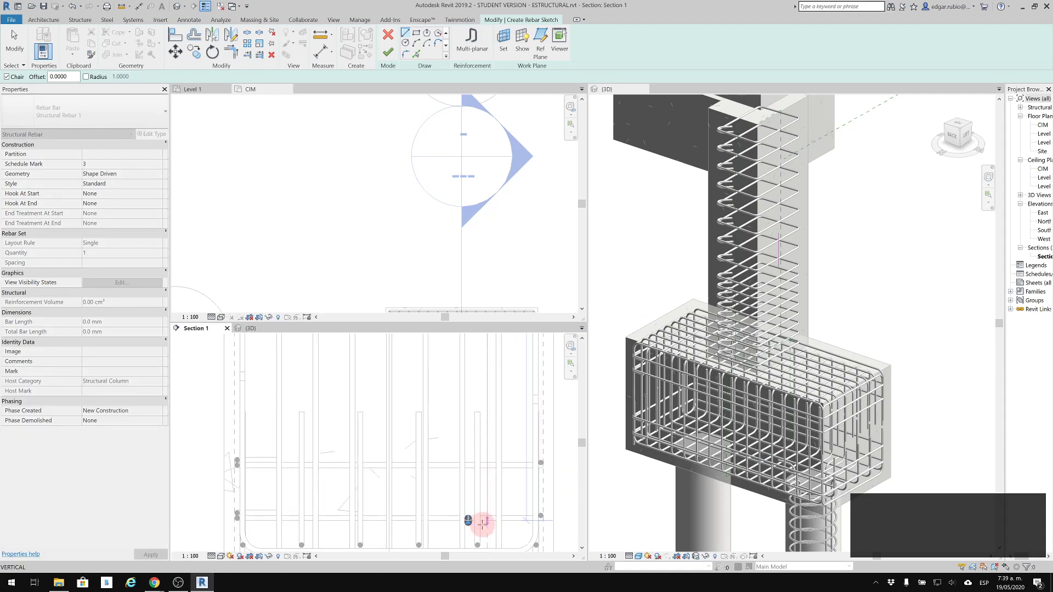
click(485, 528)
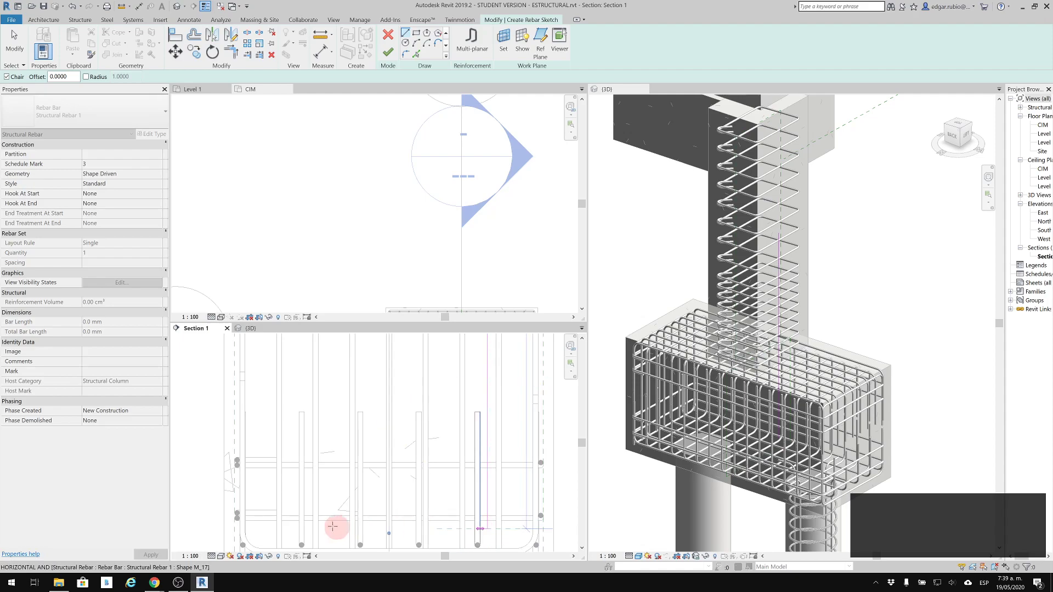
click(289, 527)
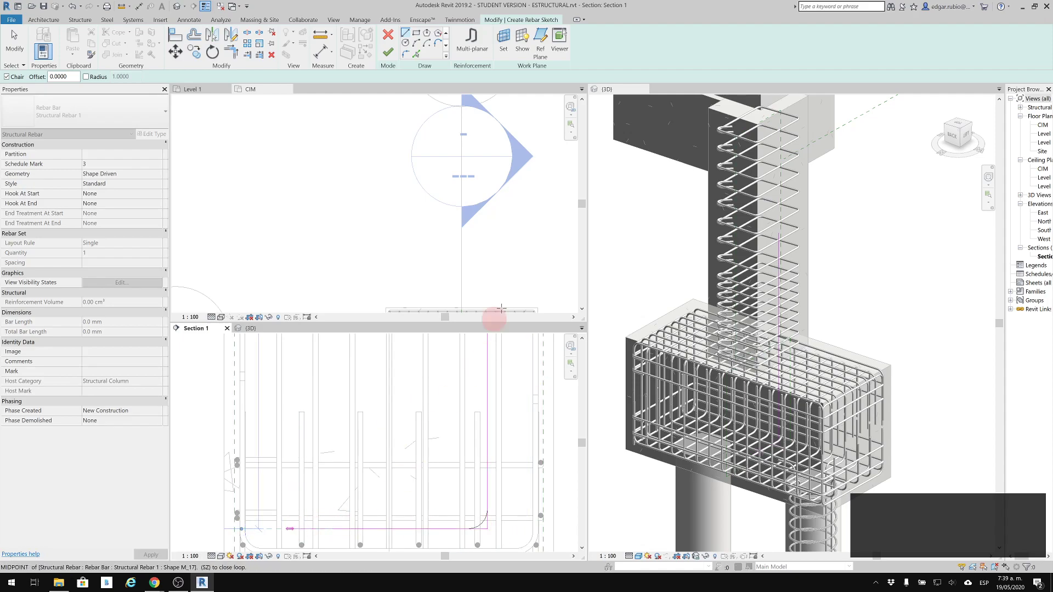
click(388, 52)
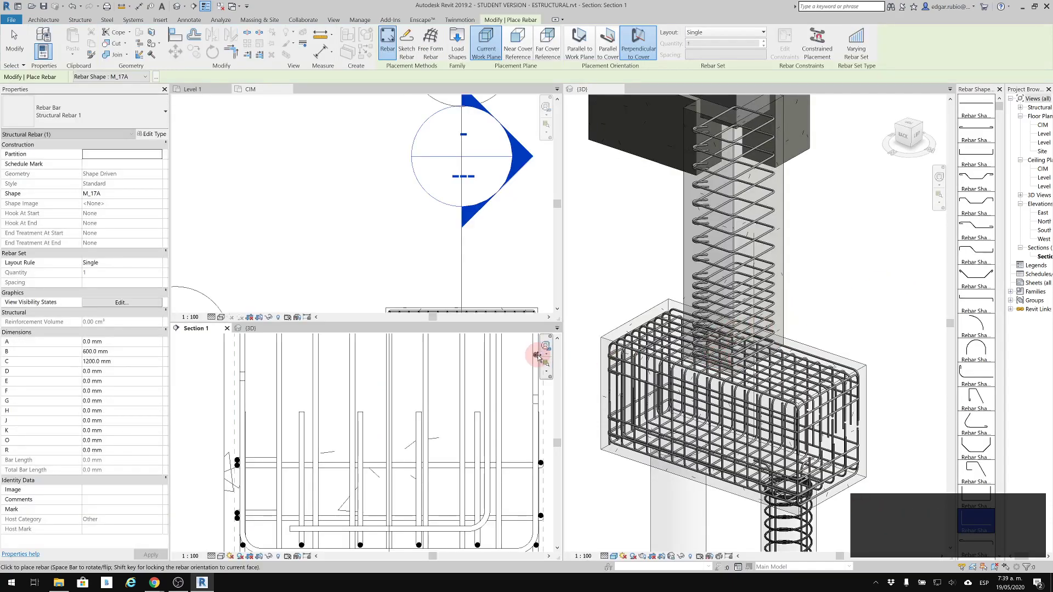
scroll(540, 404, down, 2)
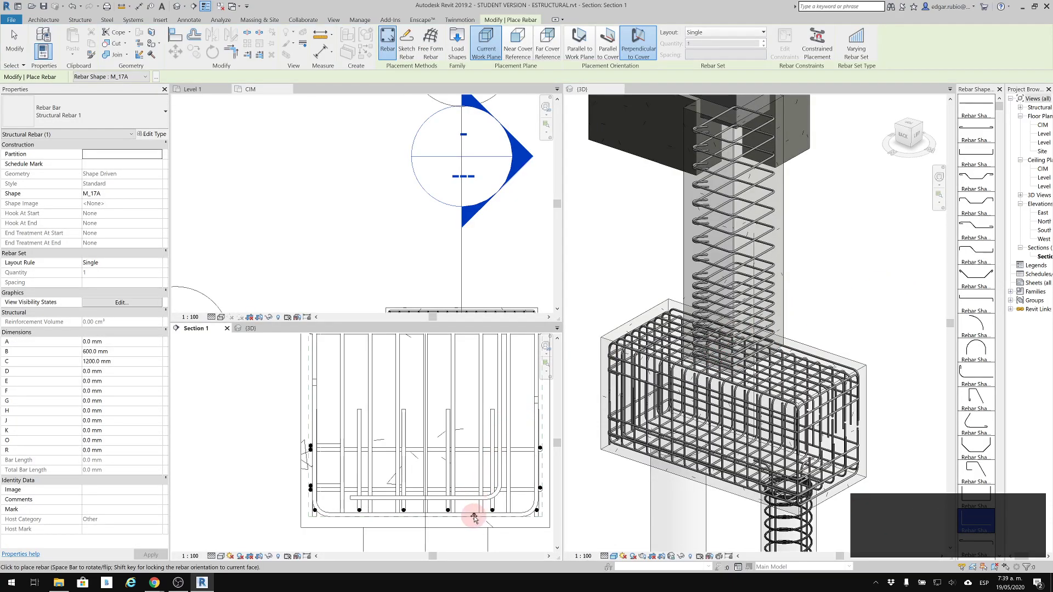
key(Escape)
key(Escape)
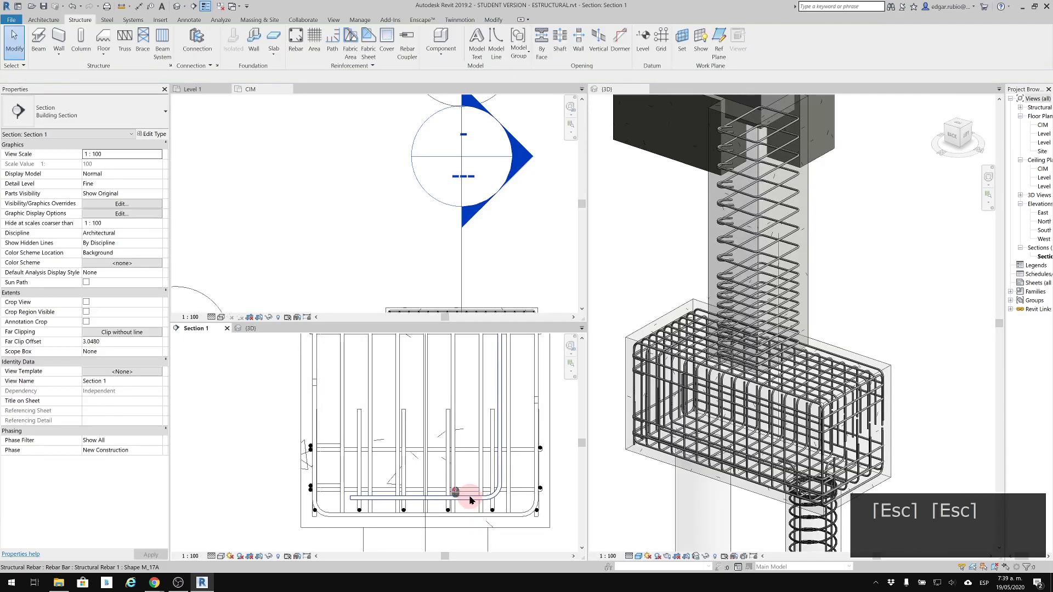
Change the L-shaped bar's layout to Maximum Spacing at 100 mm.
click(494, 409)
scroll(480, 406, down, 2)
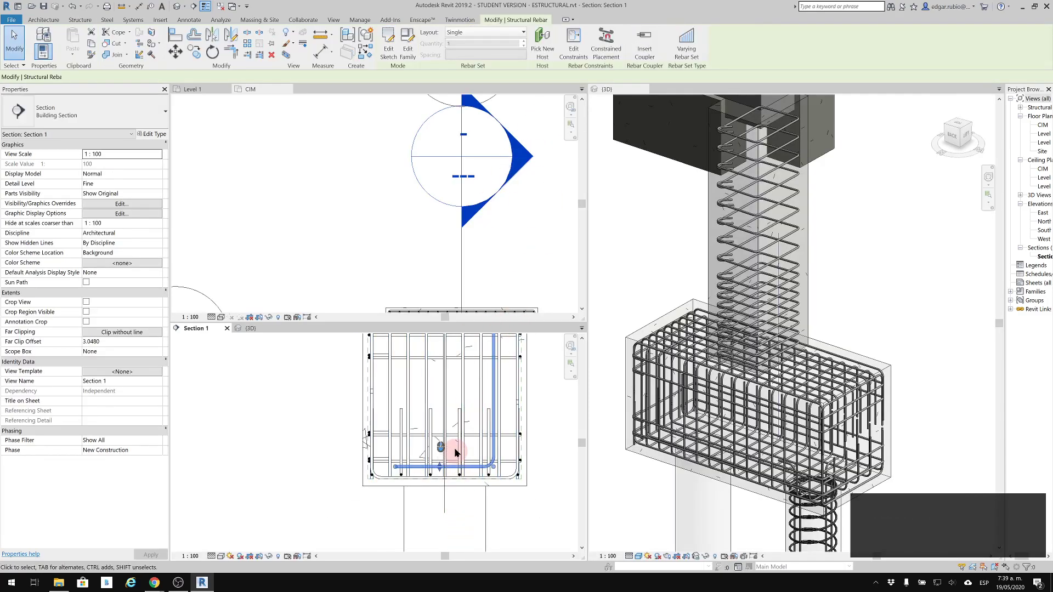
click(453, 466)
scroll(437, 430, down, 1)
middle_drag(437, 430, 422, 570)
click(542, 147)
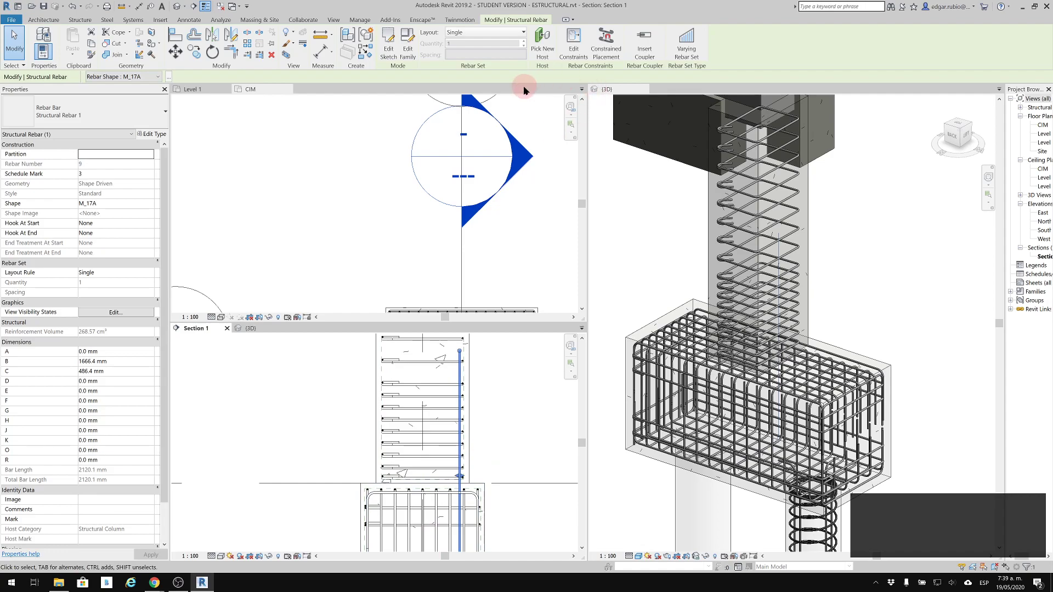
click(507, 33)
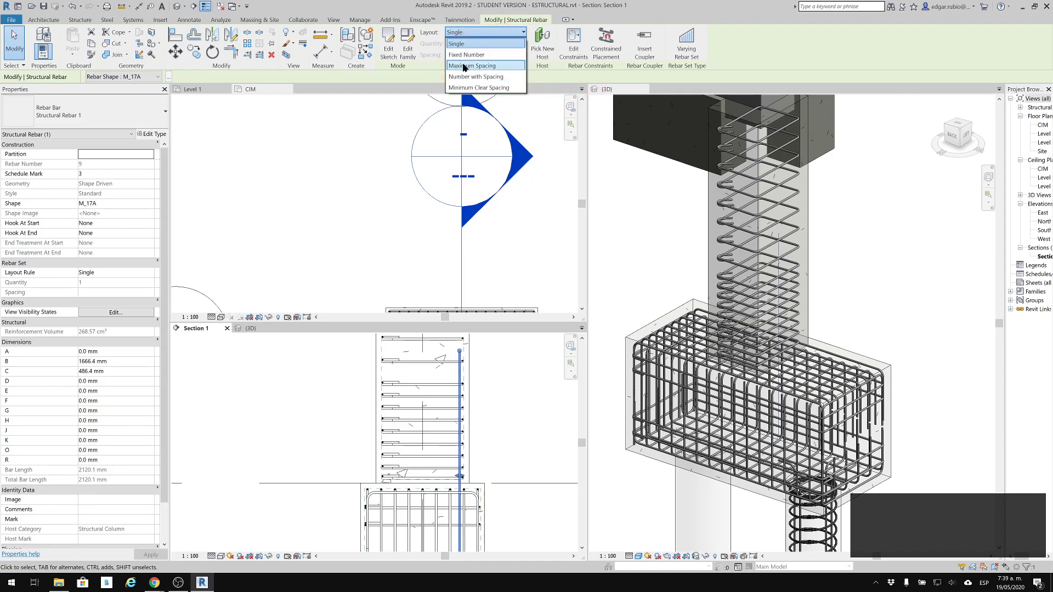
click(464, 67)
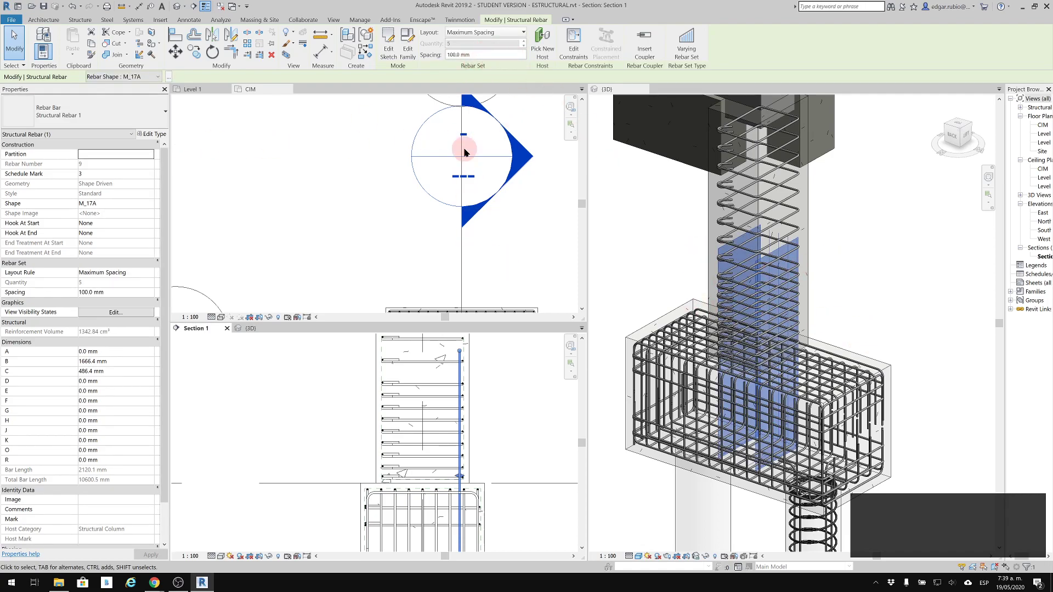
Set the L-shaped bar set to view unobscured in the {3D} view and clear the selection.
click(95, 315)
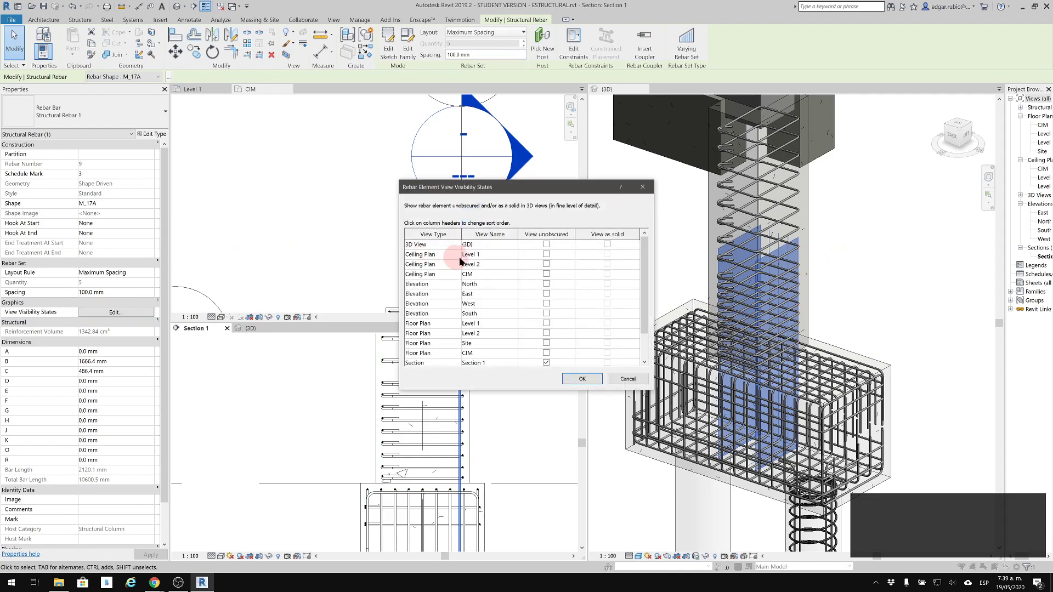
click(550, 246)
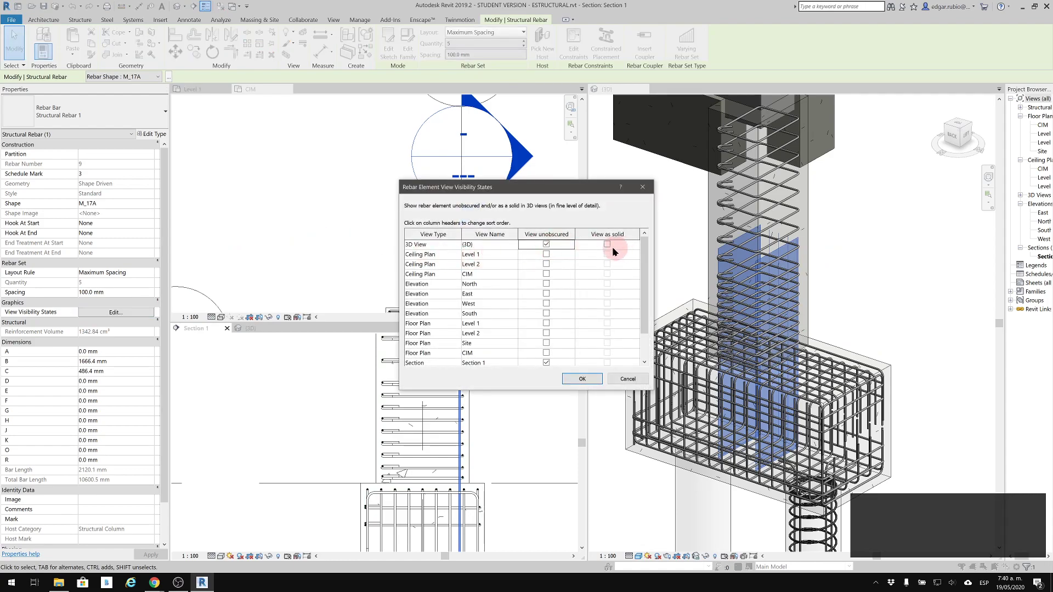
click(579, 379)
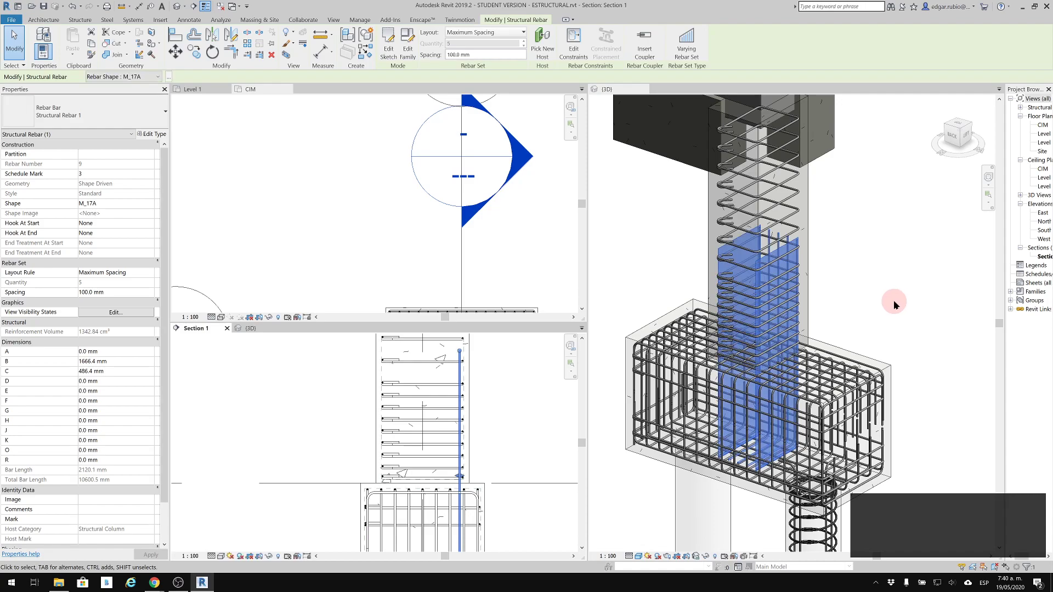
key(Escape)
key(Escape)
click(930, 360)
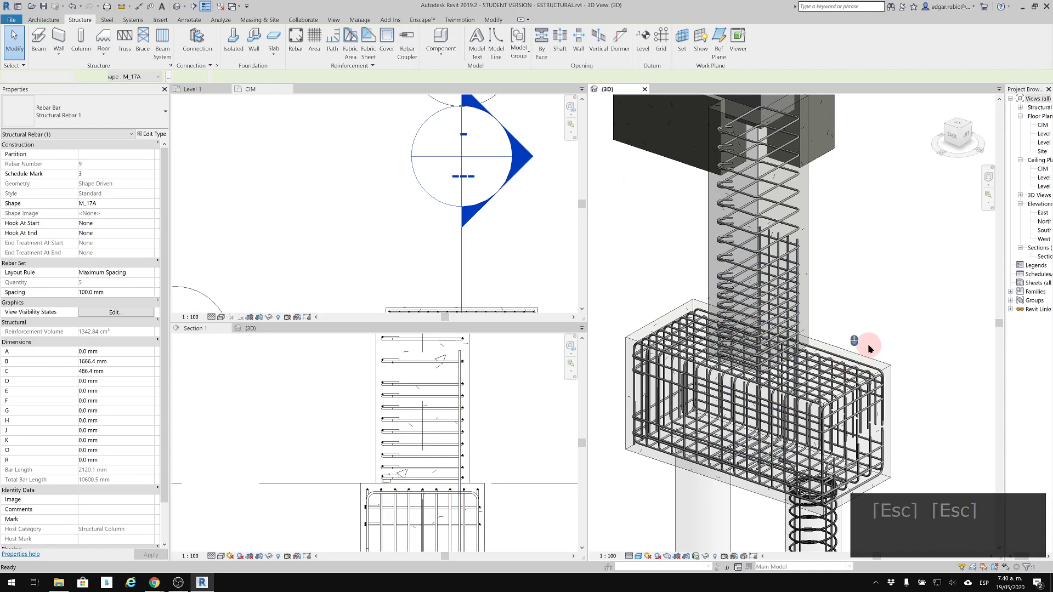
Select the pile cap, piles and their reinforcement in the {3D} view, filtering the selection to structural rebar only.
scroll(868, 343, down, 2)
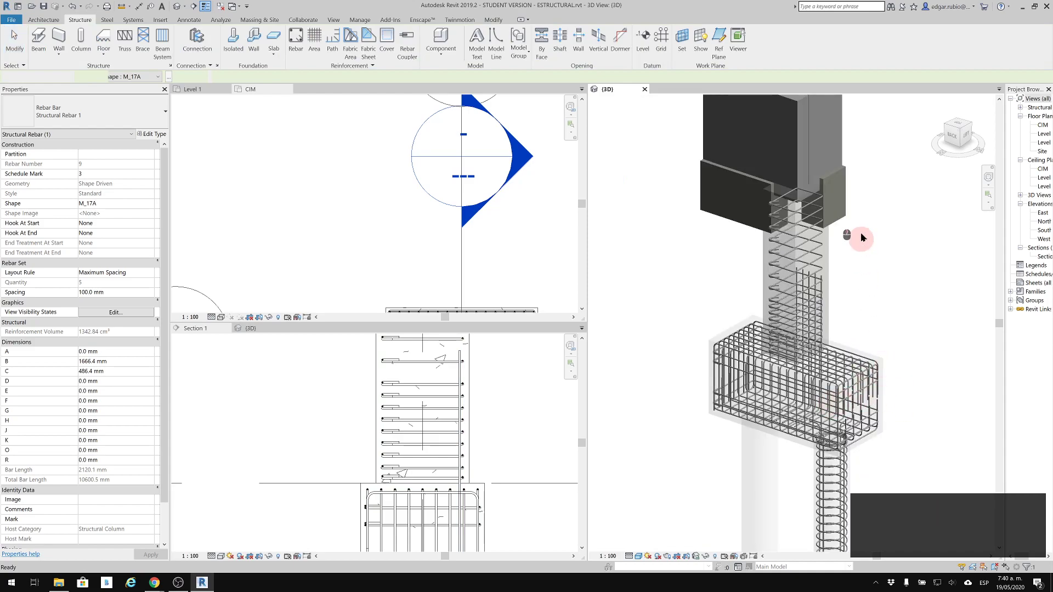
scroll(894, 296, down, 2)
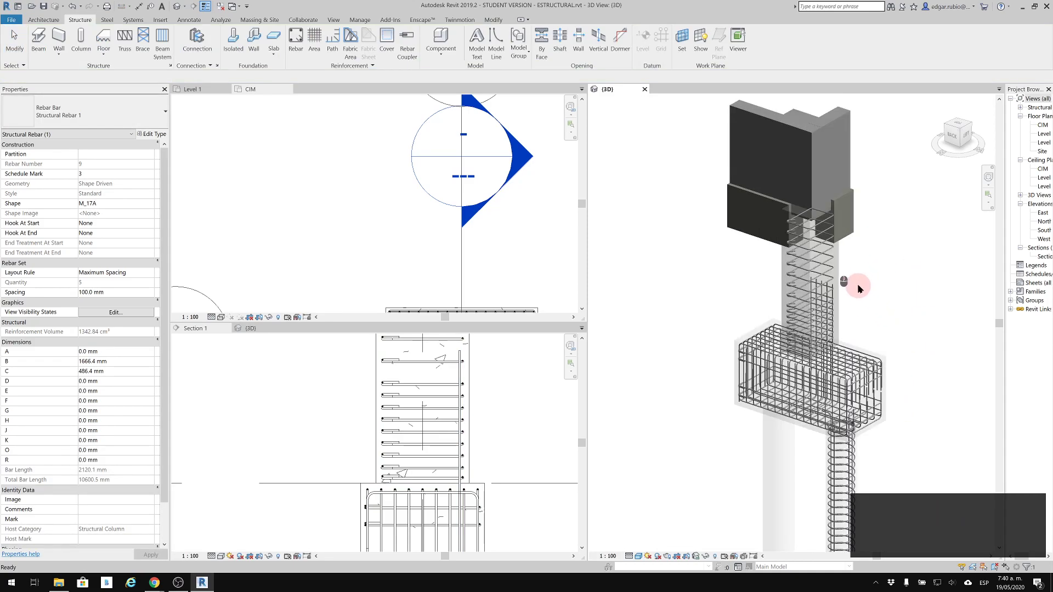
scroll(866, 340, down, 2)
key(Escape)
key(Escape)
key(Escape)
scroll(858, 359, down, 3)
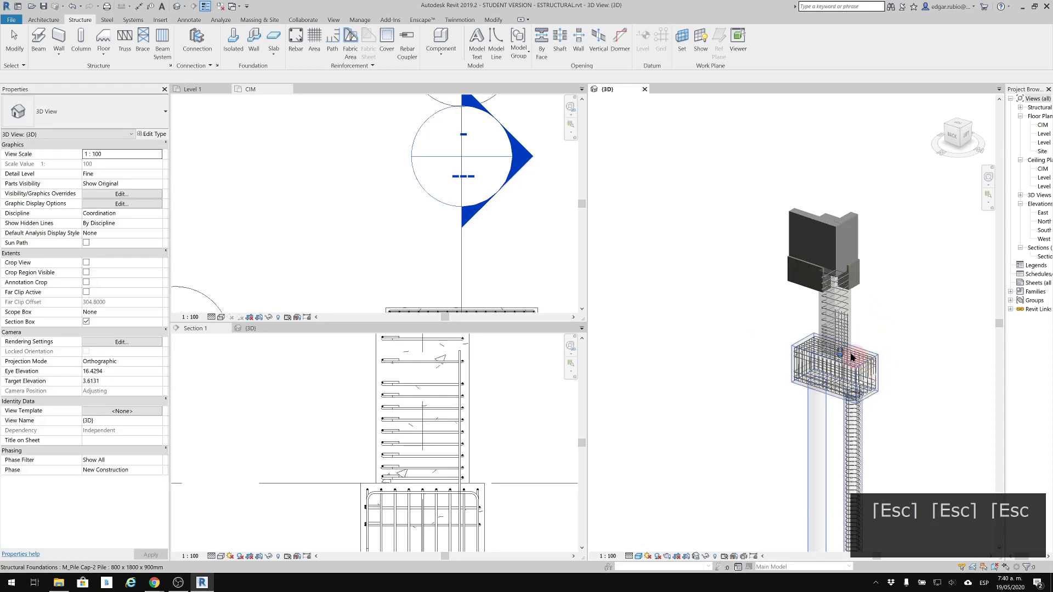
middle_drag(905, 430, 699, 272)
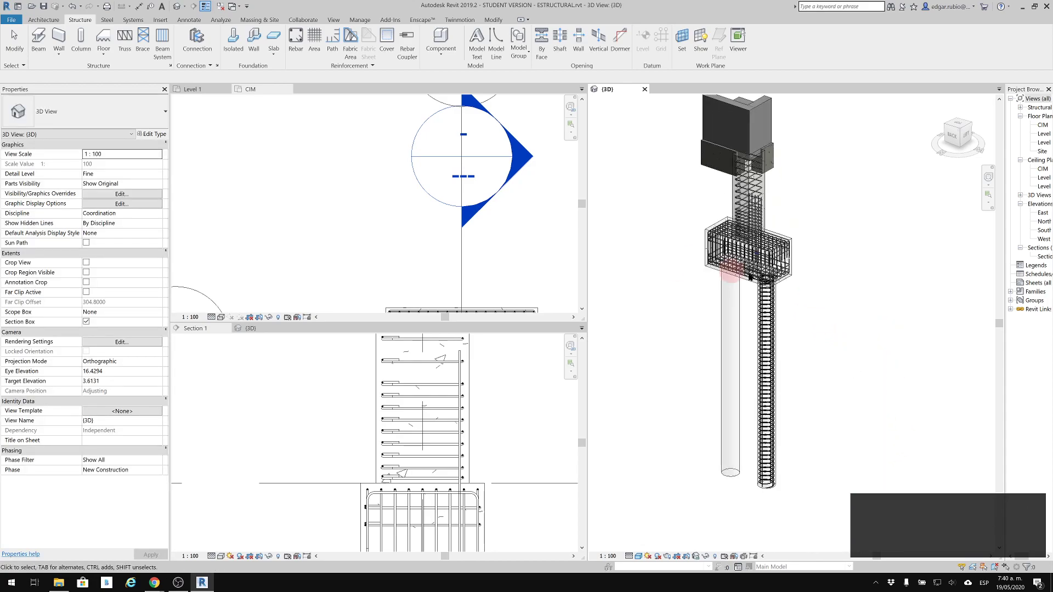
drag(818, 336, 737, 350)
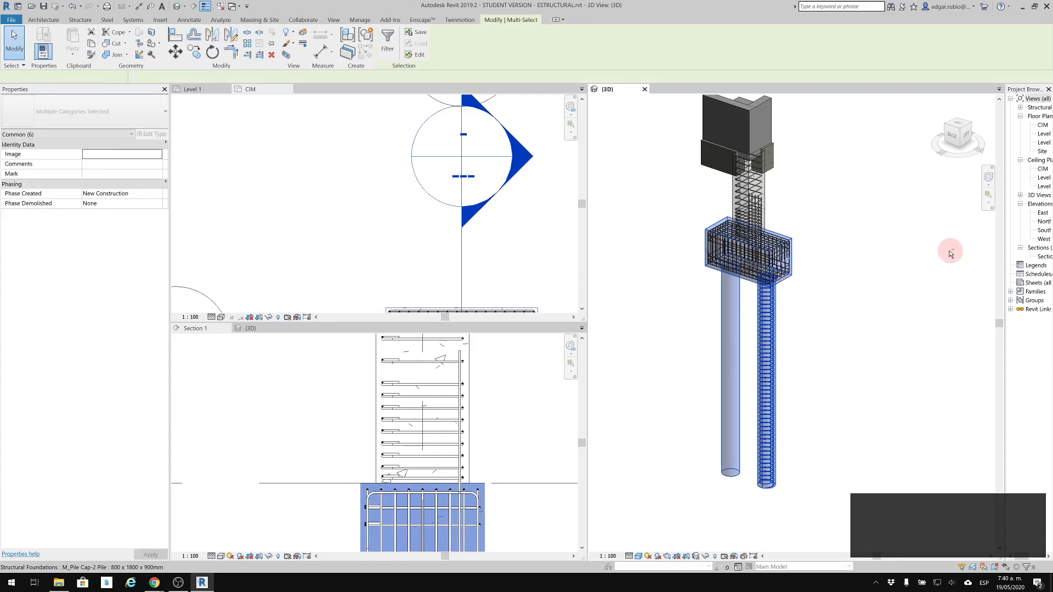
click(447, 183)
click(392, 233)
Try to copy the filtered rebar selection in the CIM floor plan from the reinforced pile's centre to the other pile's centre, 1.0000 away.
scroll(393, 232, down, 3)
scroll(425, 258, up, 4)
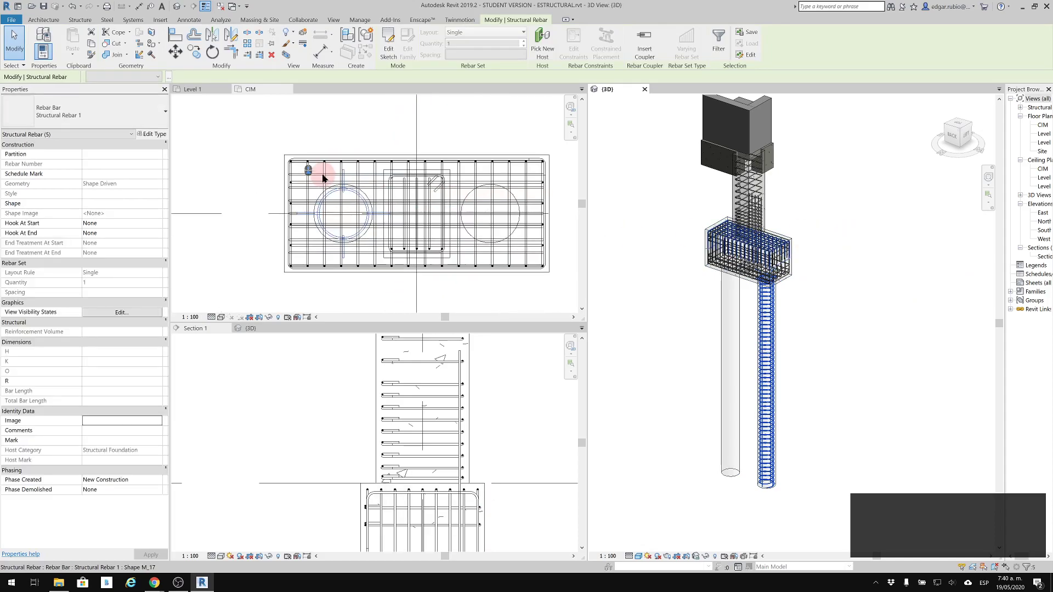
scroll(324, 178, up, 2)
click(192, 53)
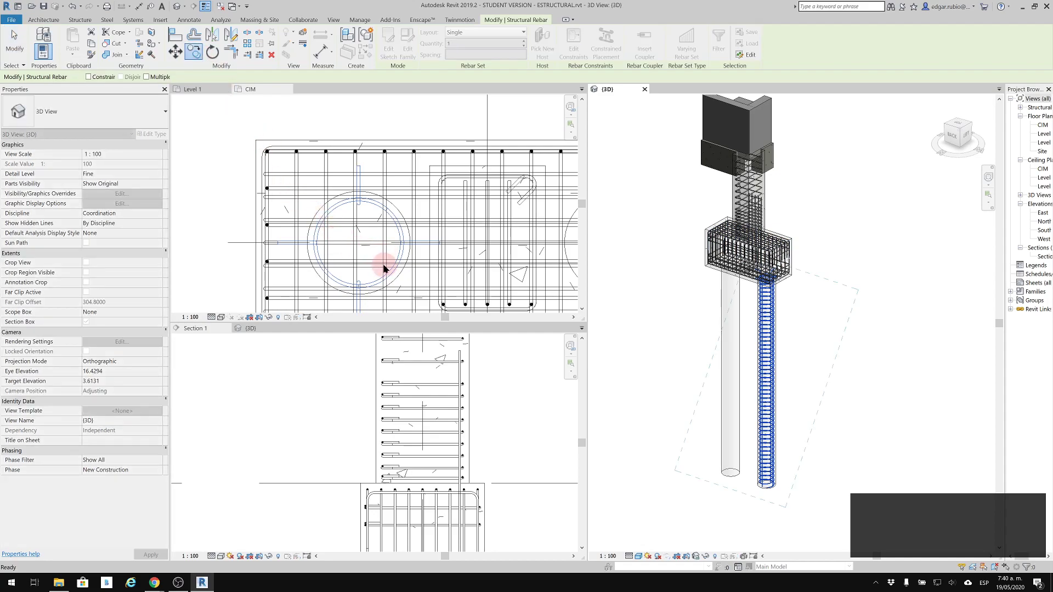
click(363, 203)
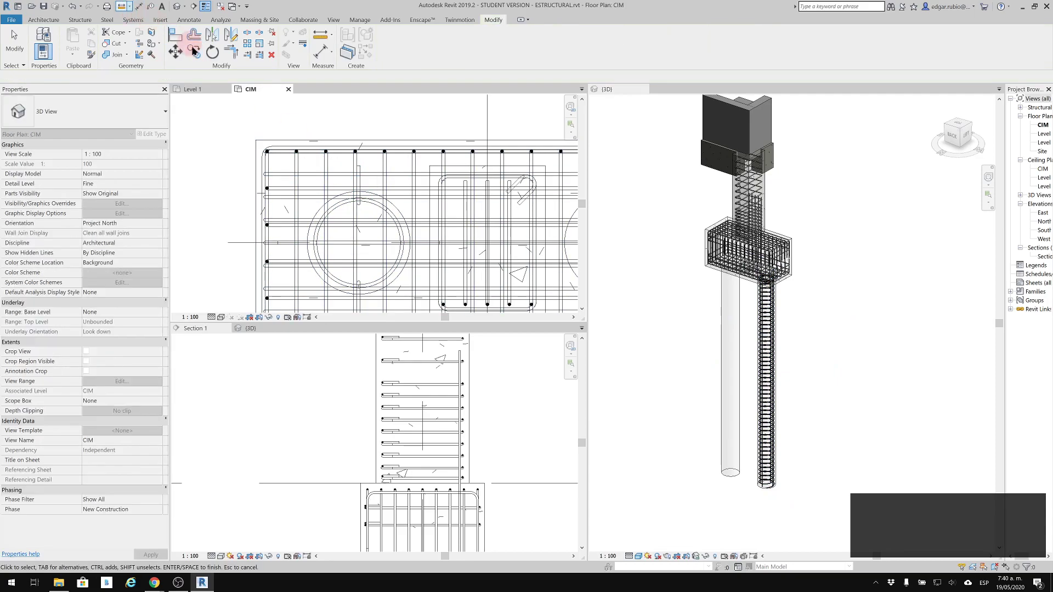
click(335, 206)
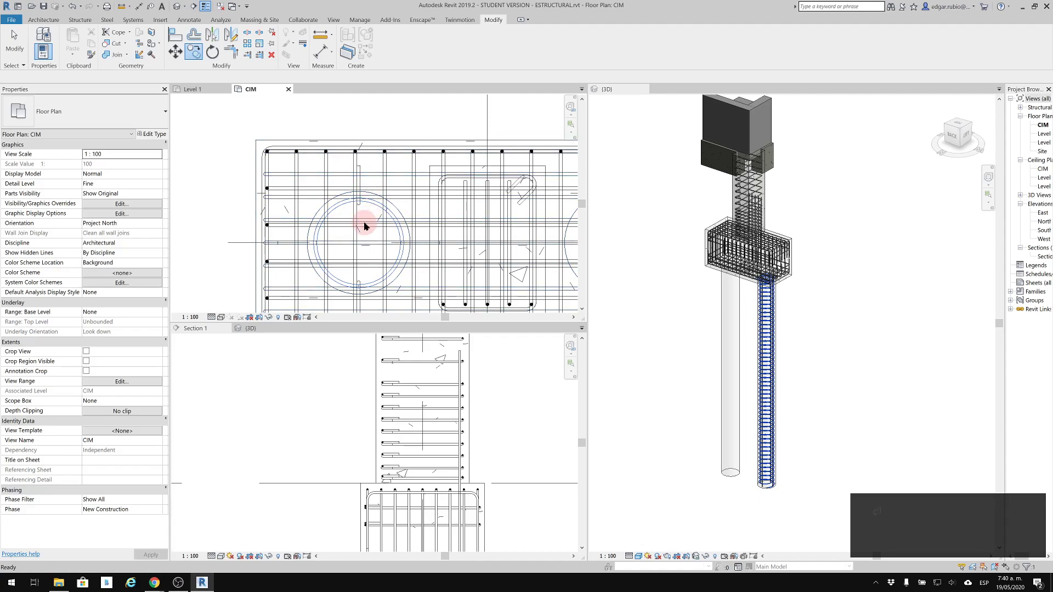
click(358, 244)
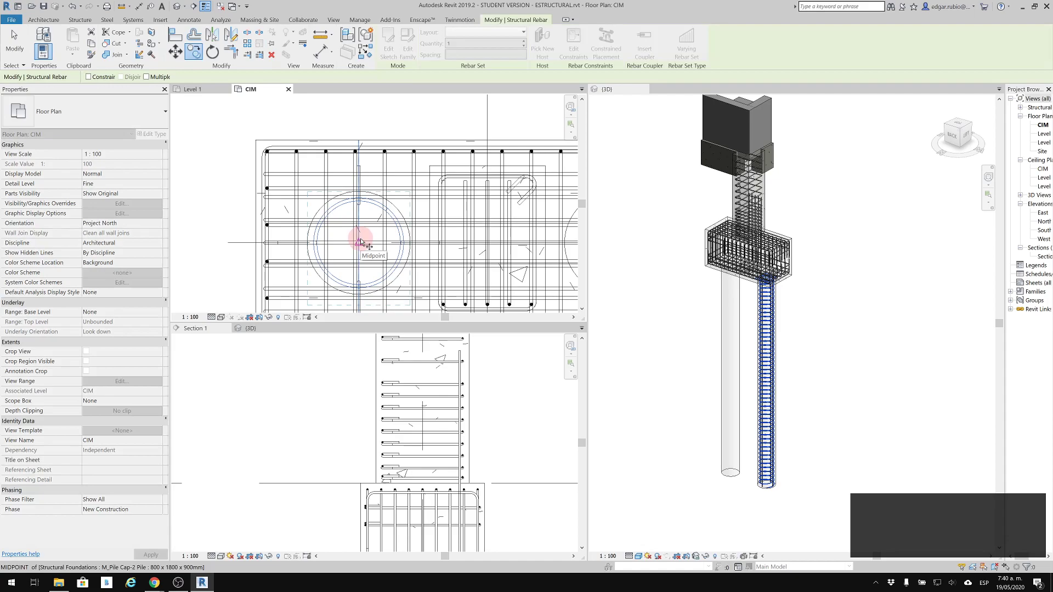
click(360, 241)
middle_drag(547, 235, 404, 235)
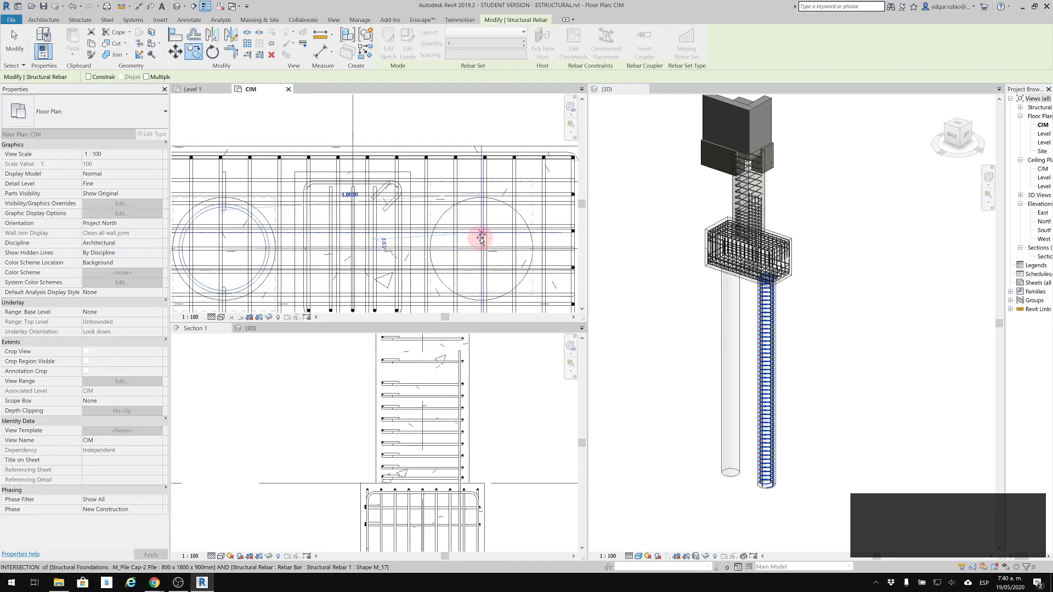
key(shift)
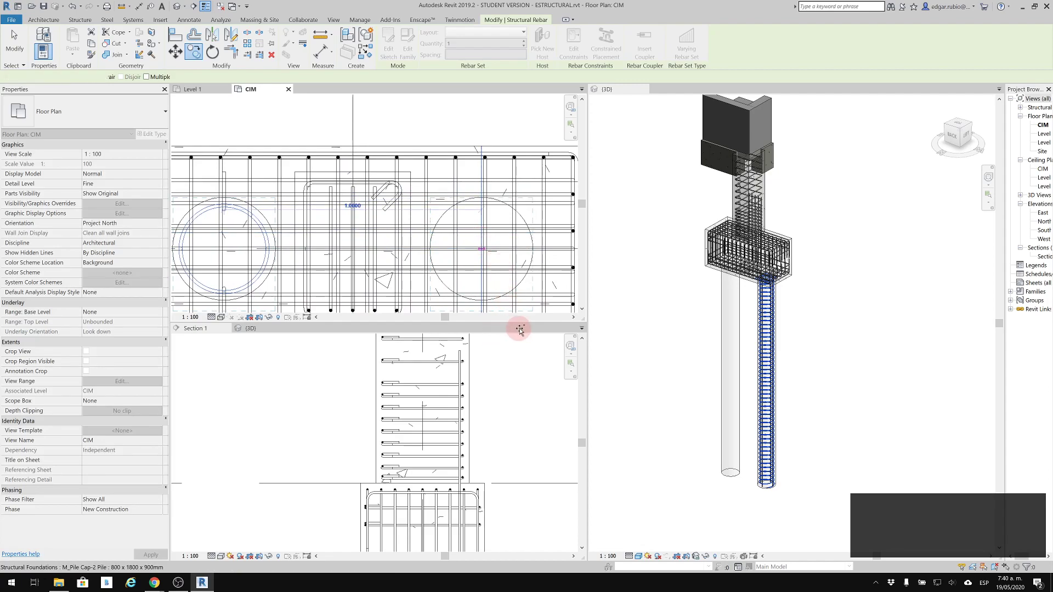
click(729, 364)
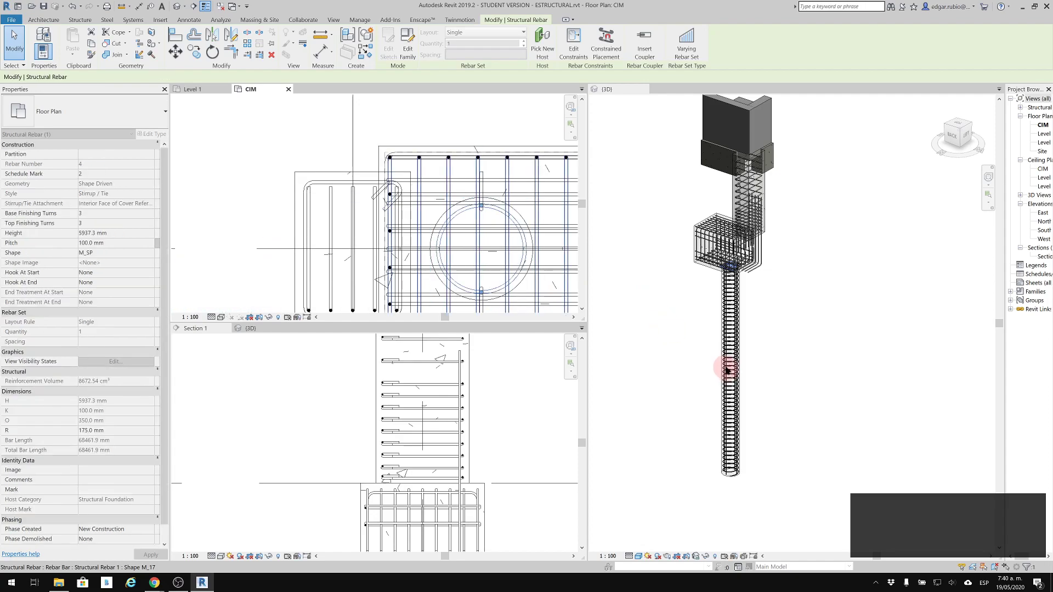
click(811, 341)
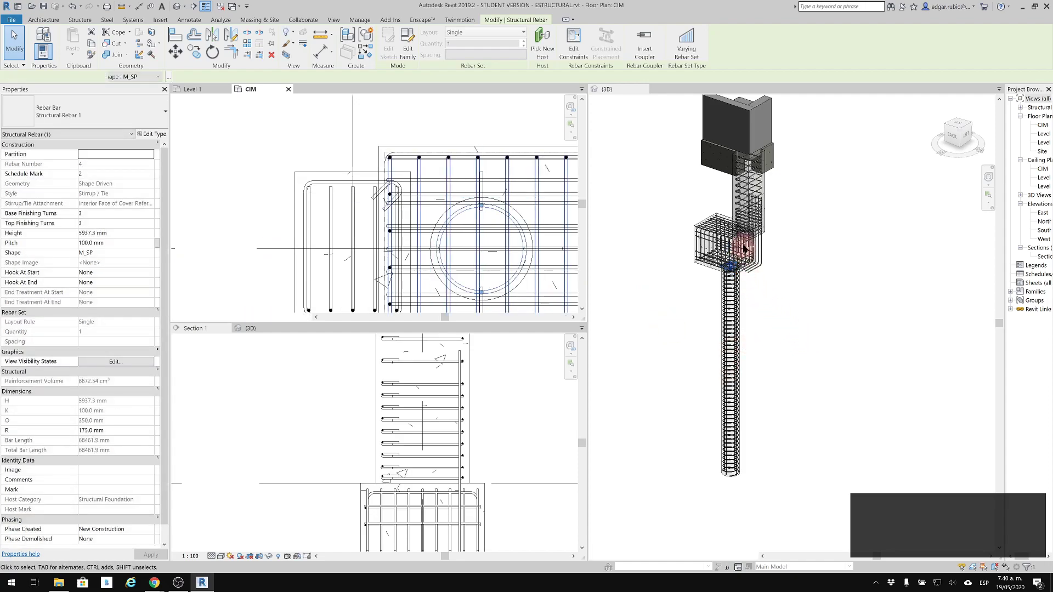
Undo the last rebar copy and clear the selection.
scroll(732, 233, up, 3)
key(ctrl+z)
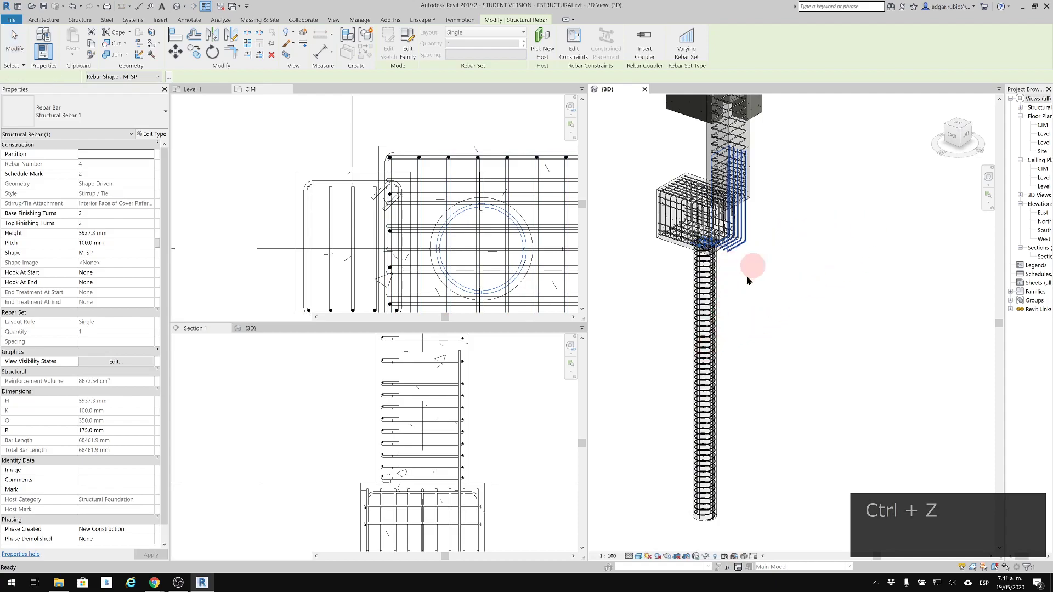
key(Escape)
key(Escape)
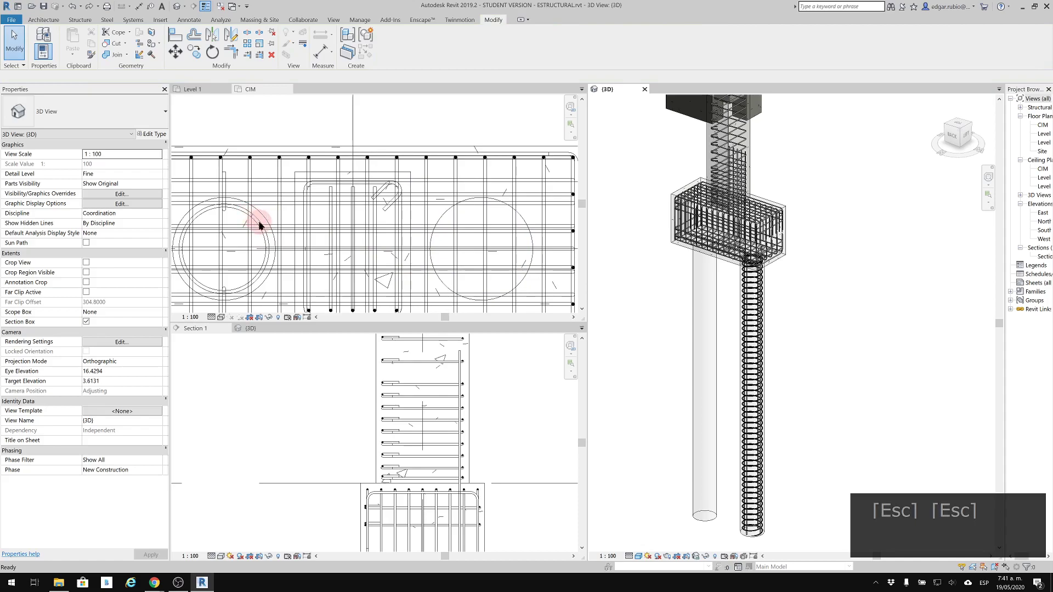
Select only the reinforced pile's spiral and its two other rebar elements in the CIM floor plan.
scroll(263, 231, up, 3)
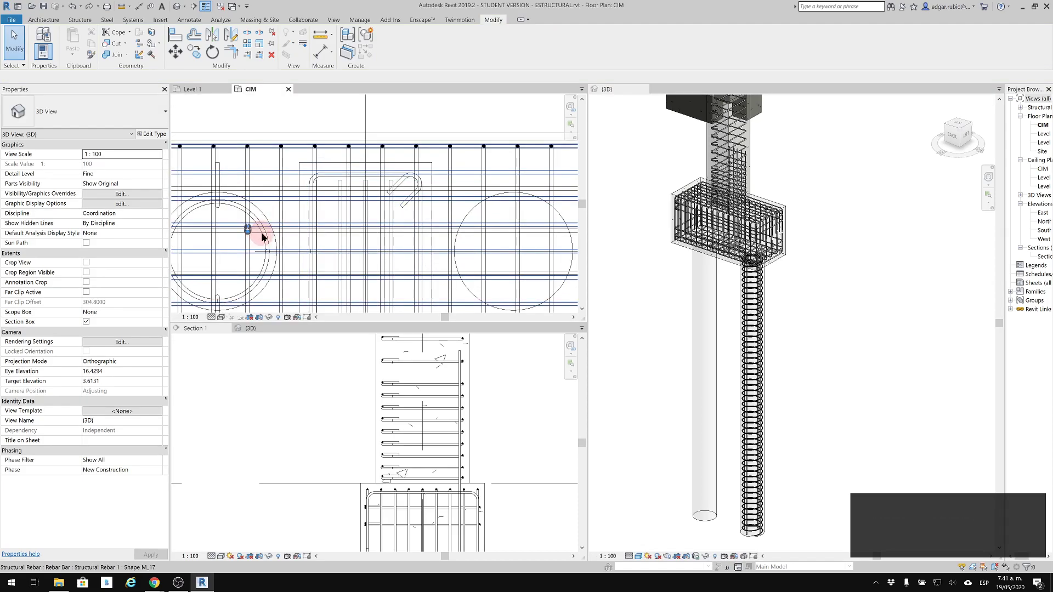
click(265, 246)
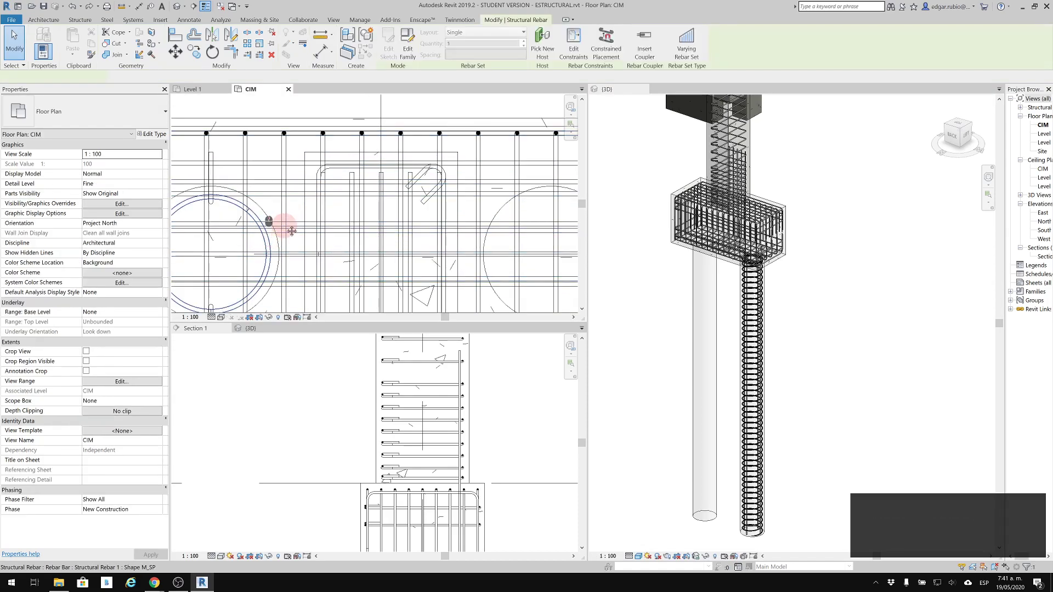
middle_drag(270, 226, 352, 176)
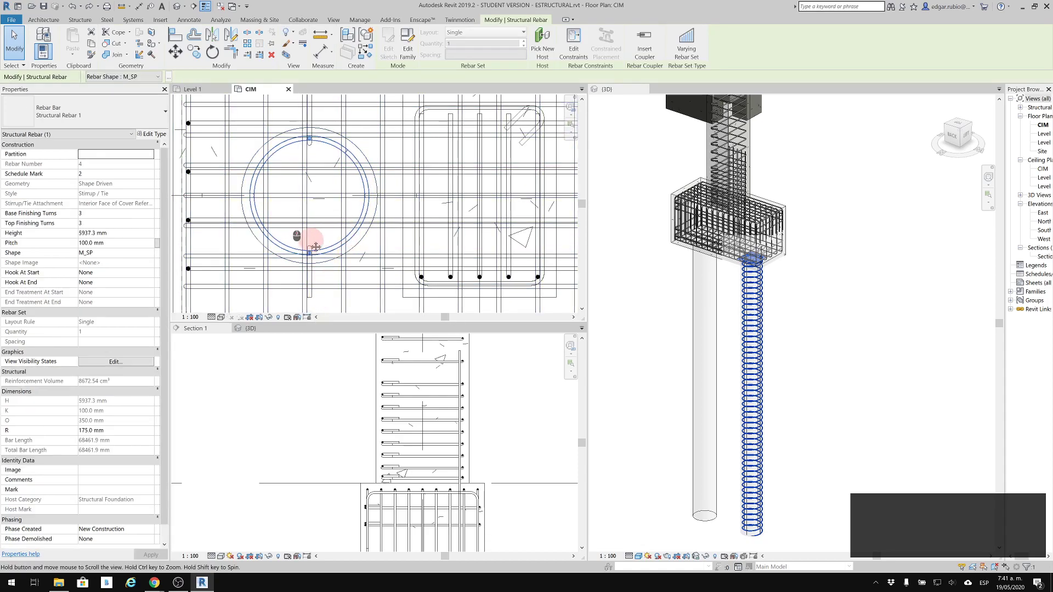
middle_drag(320, 239, 284, 273)
key(Tab)
key(Tab)
key(Tab)
click(276, 134)
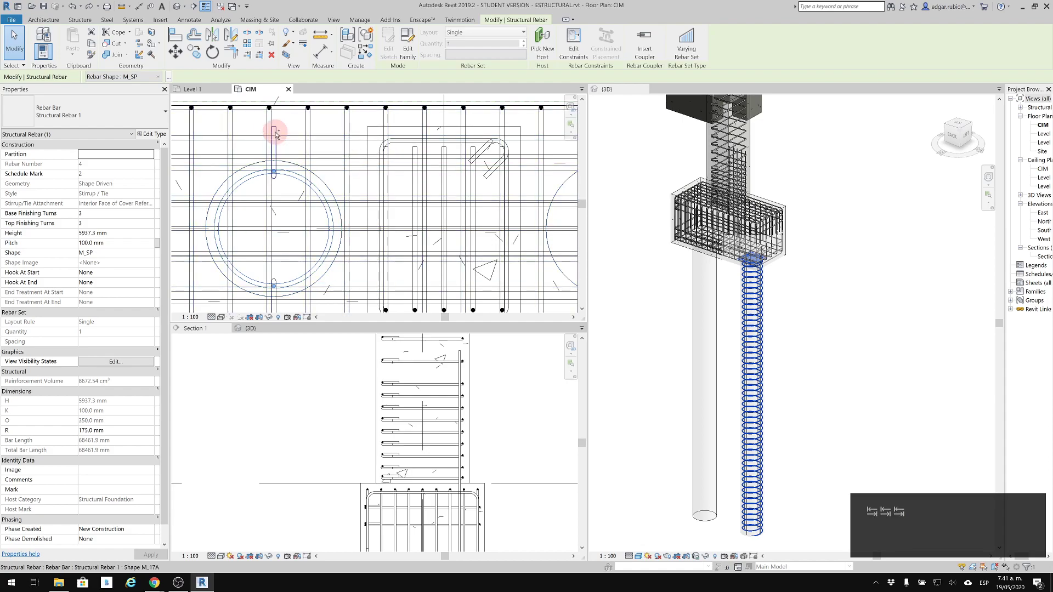
middle_drag(325, 201, 356, 125)
scroll(306, 213, down, 2)
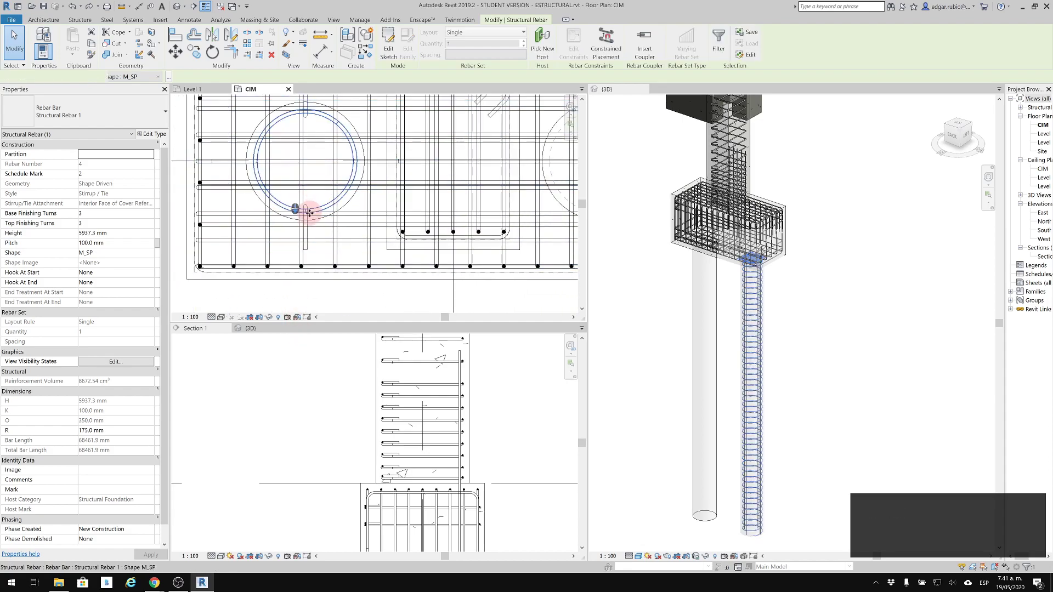
key(Tab)
key(Tab)
key(Tab)
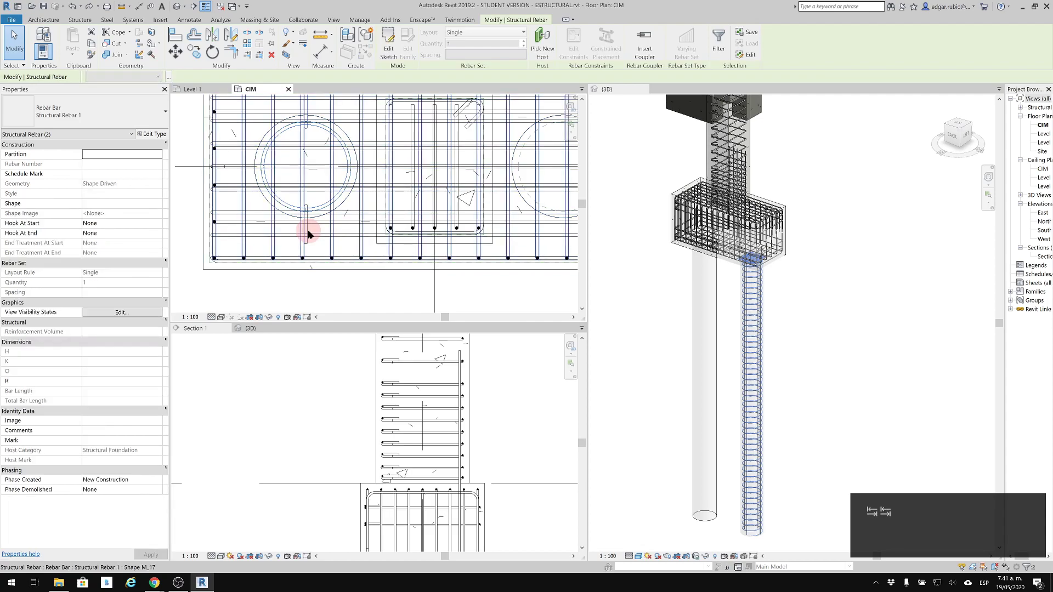
ctrl+click(309, 233)
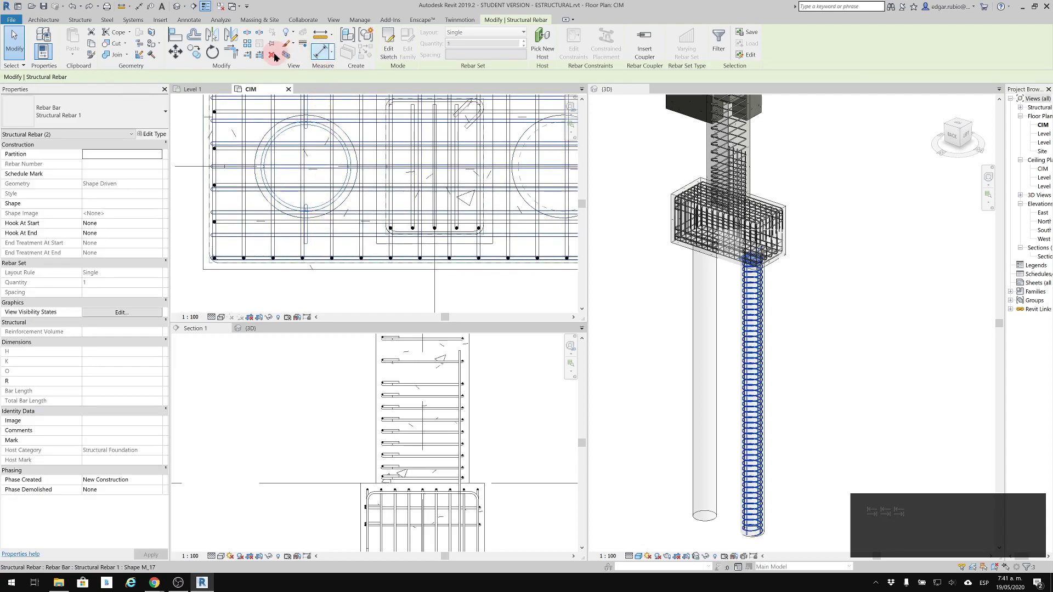
Copy the selected pile rebar 1.0000 horizontally from the reinforced pile's centre to the unreinforced pile's centre, with movement constrained.
click(192, 55)
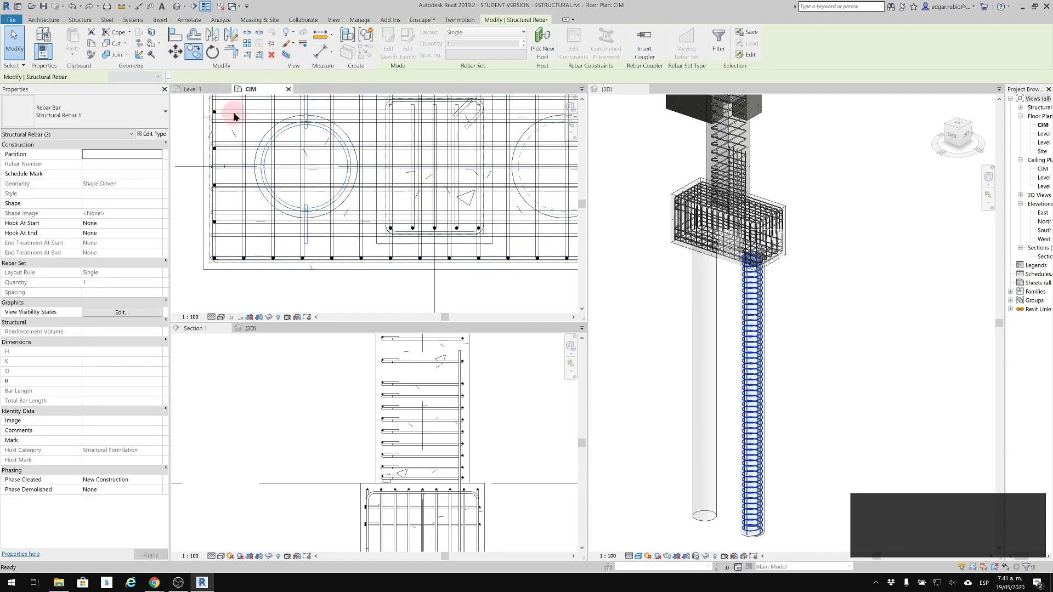
click(307, 170)
middle_drag(555, 166, 496, 170)
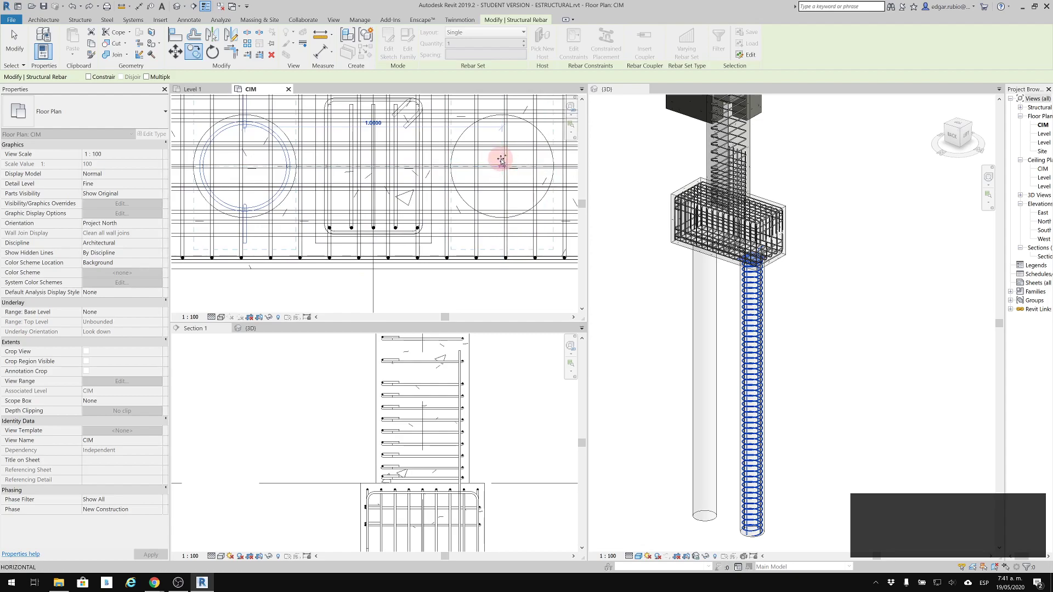
key(shift)
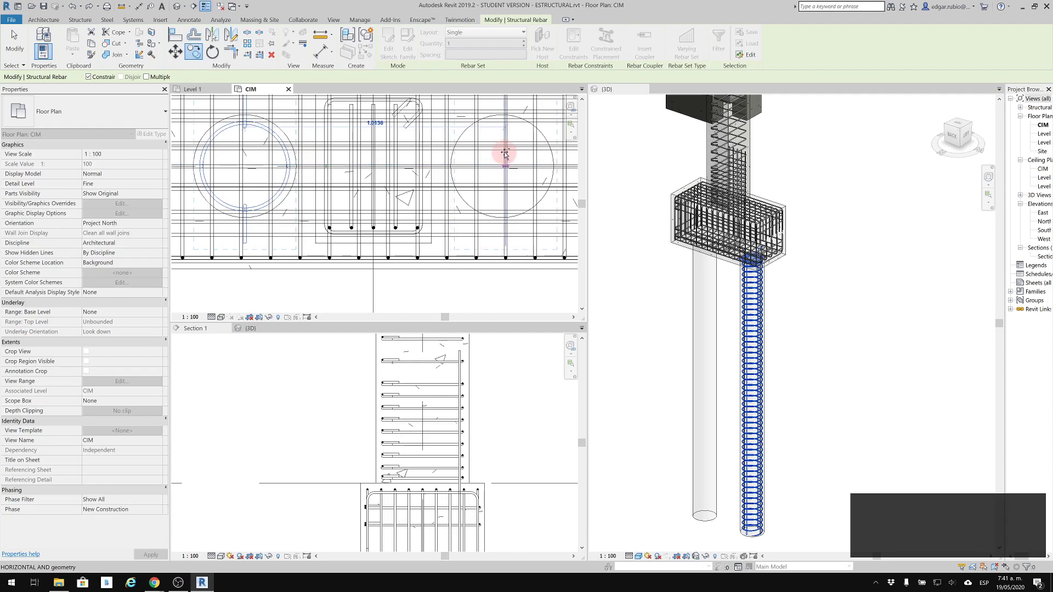
click(503, 153)
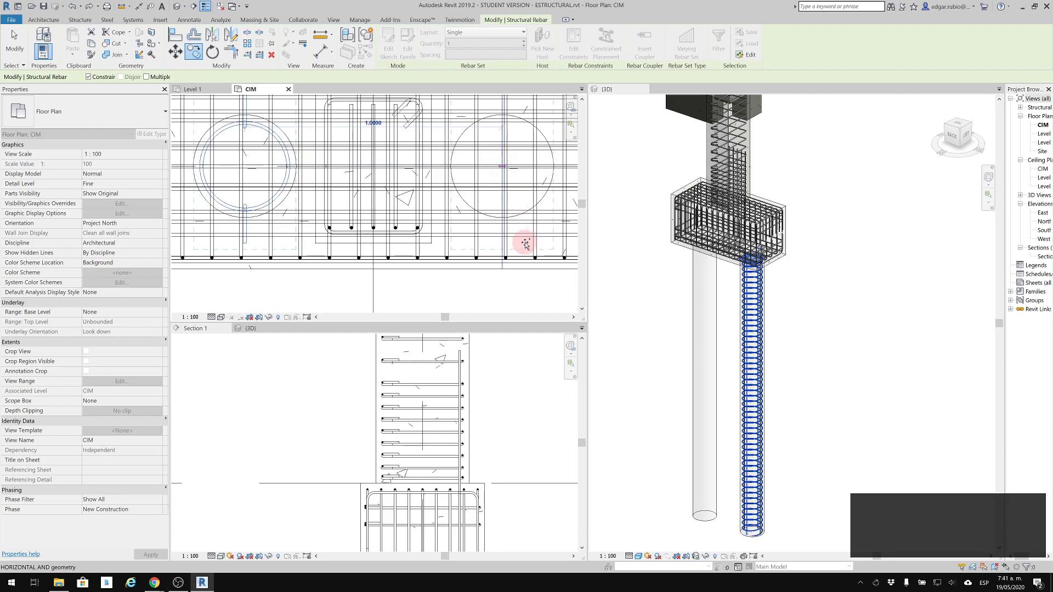
click(692, 324)
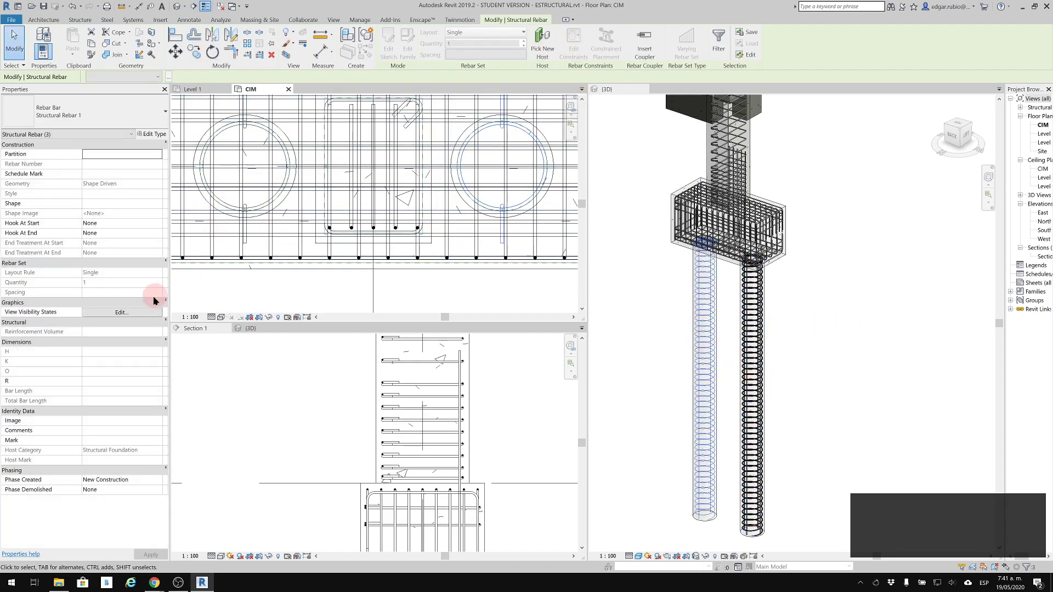
Set the copied pile rebar to view as solid in the {3D} view and clear the selection.
click(136, 310)
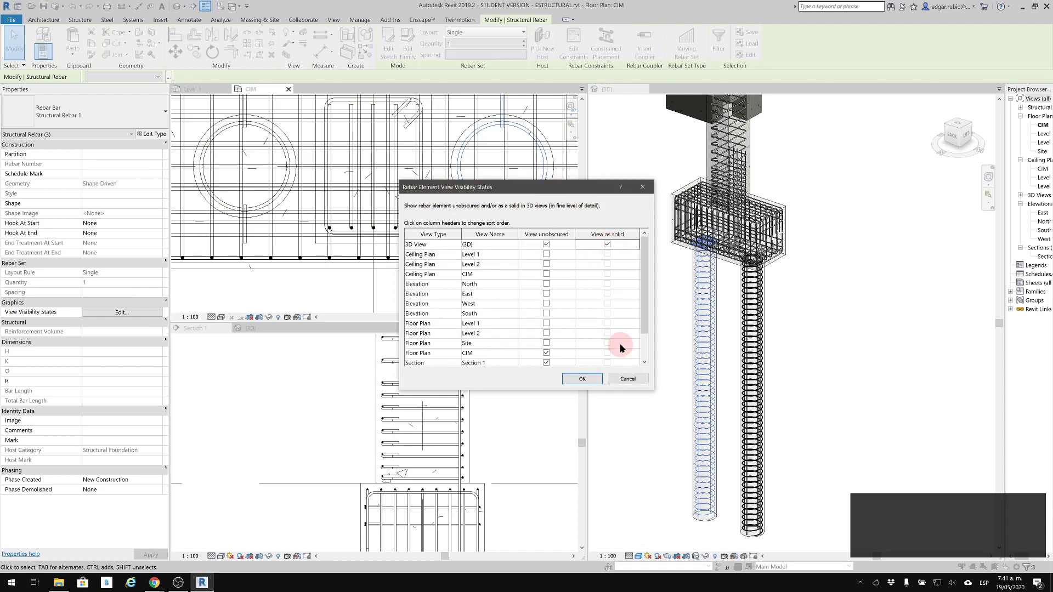
click(582, 378)
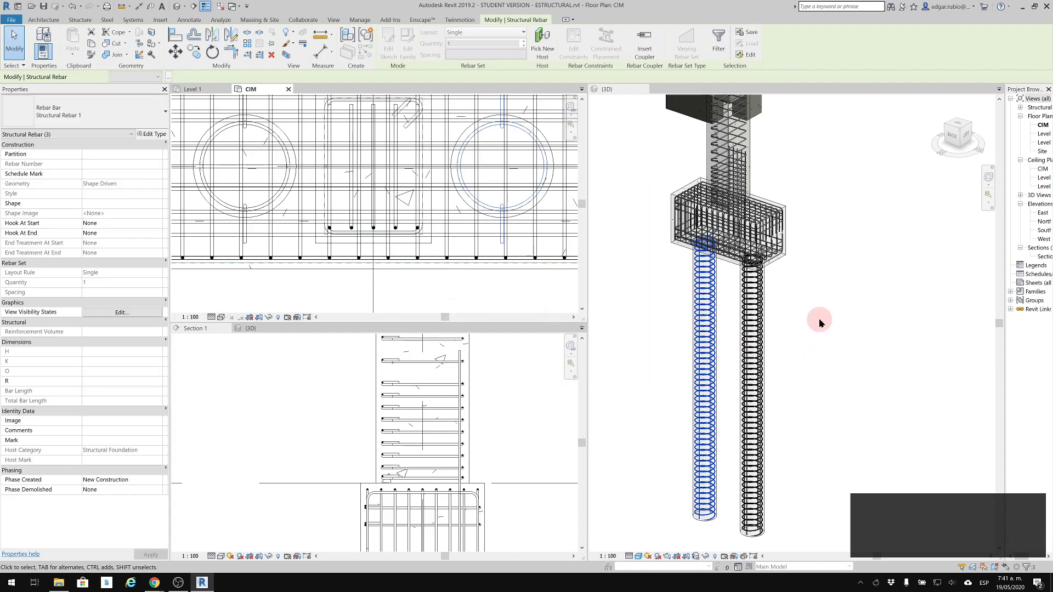
scroll(762, 258, up, 3)
key(Escape)
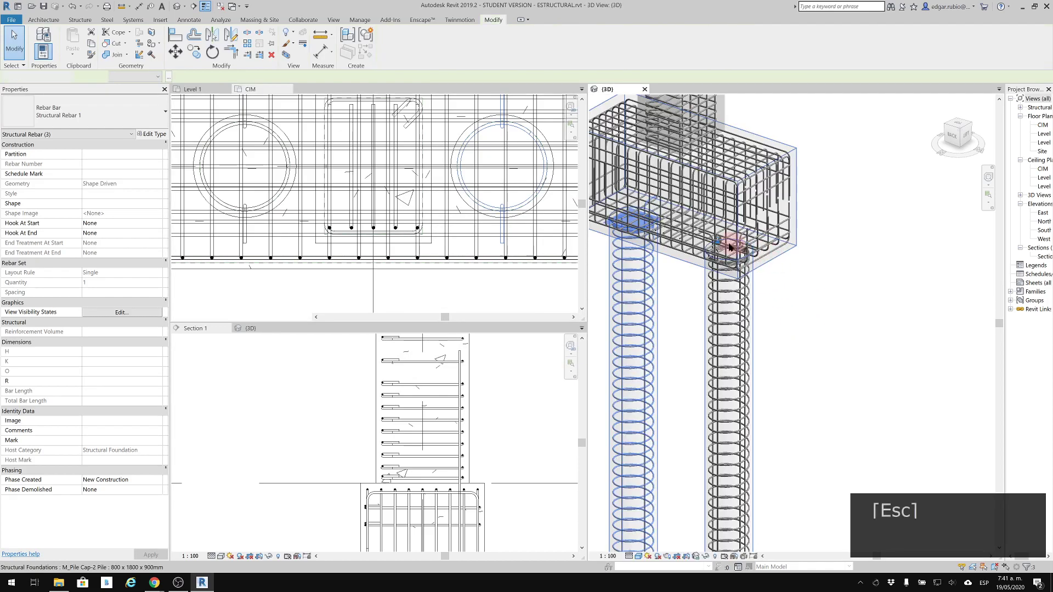
key(Escape)
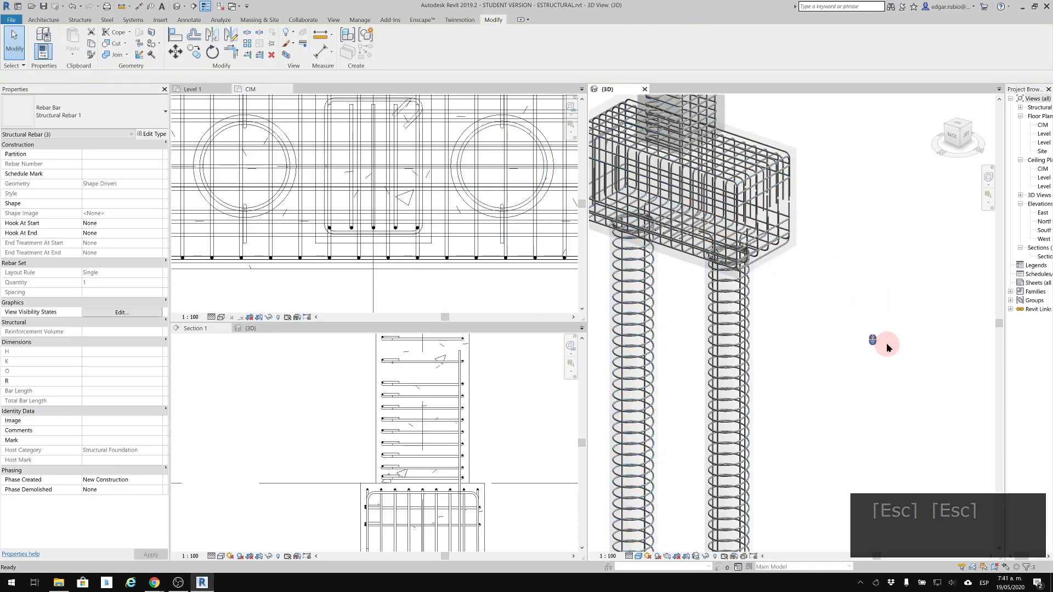
scroll(886, 343, down, 3)
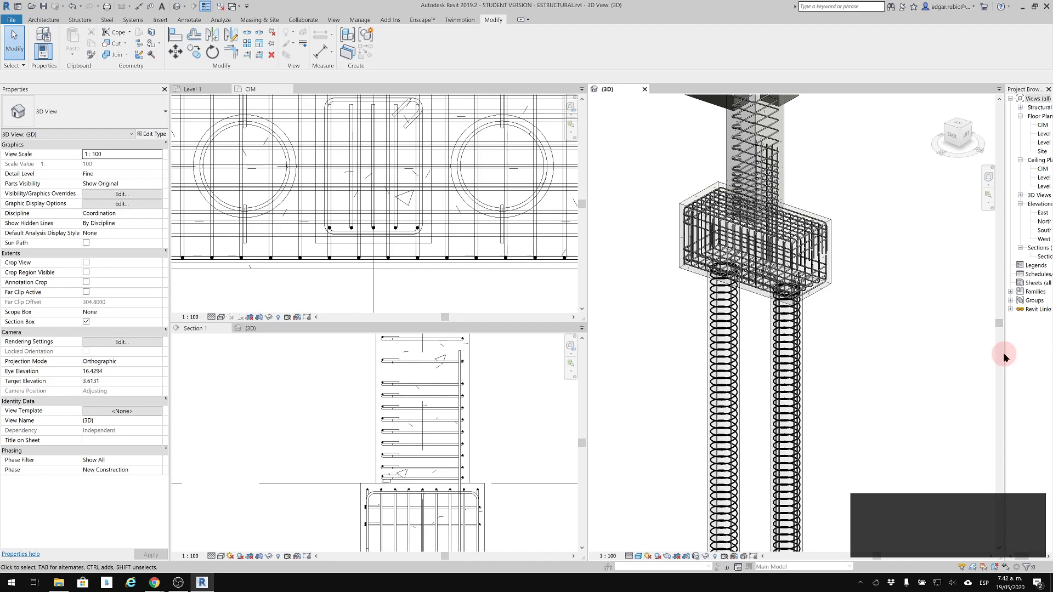
Widen the Project Browser and turn off the {3D} view's section box to display the whole structure.
drag(1005, 356, 930, 371)
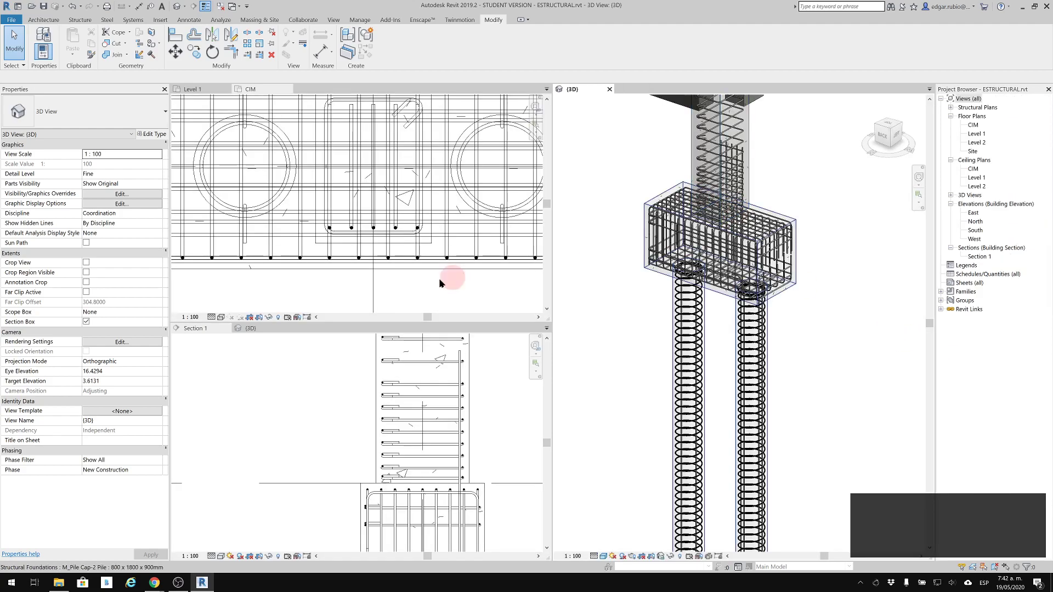
scroll(379, 258, down, 4)
scroll(466, 249, down, 3)
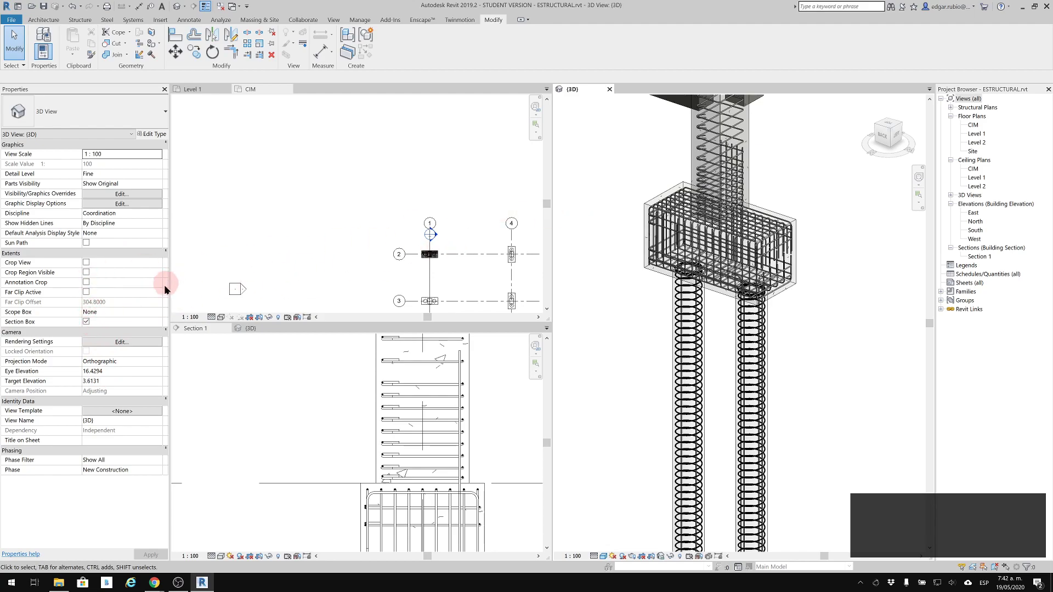
click(86, 322)
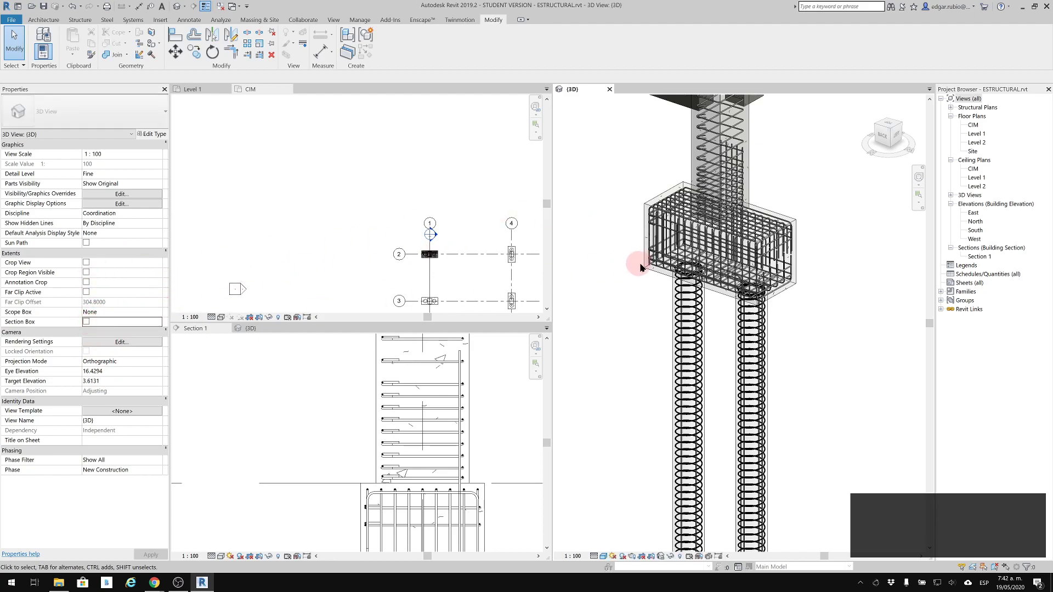
scroll(768, 225, down, 3)
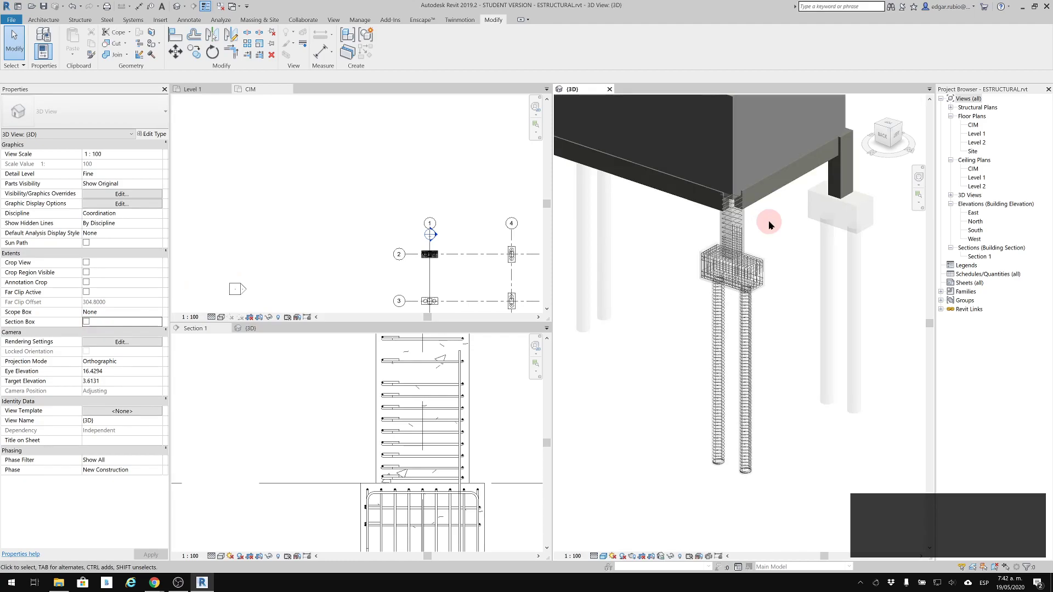
scroll(738, 247, down, 2)
middle_drag(734, 258, 824, 279)
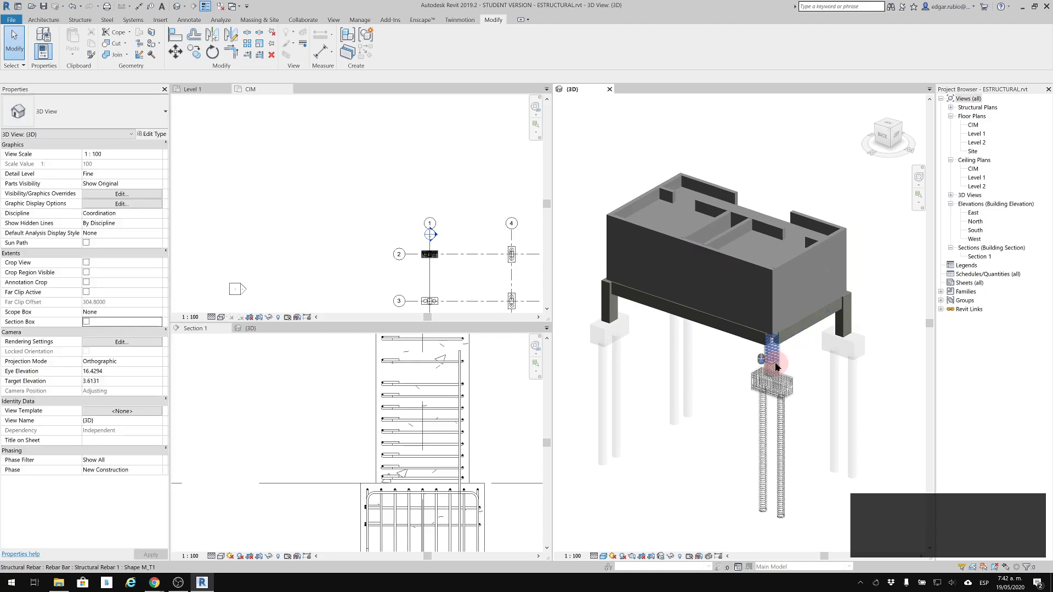
scroll(771, 353, up, 1)
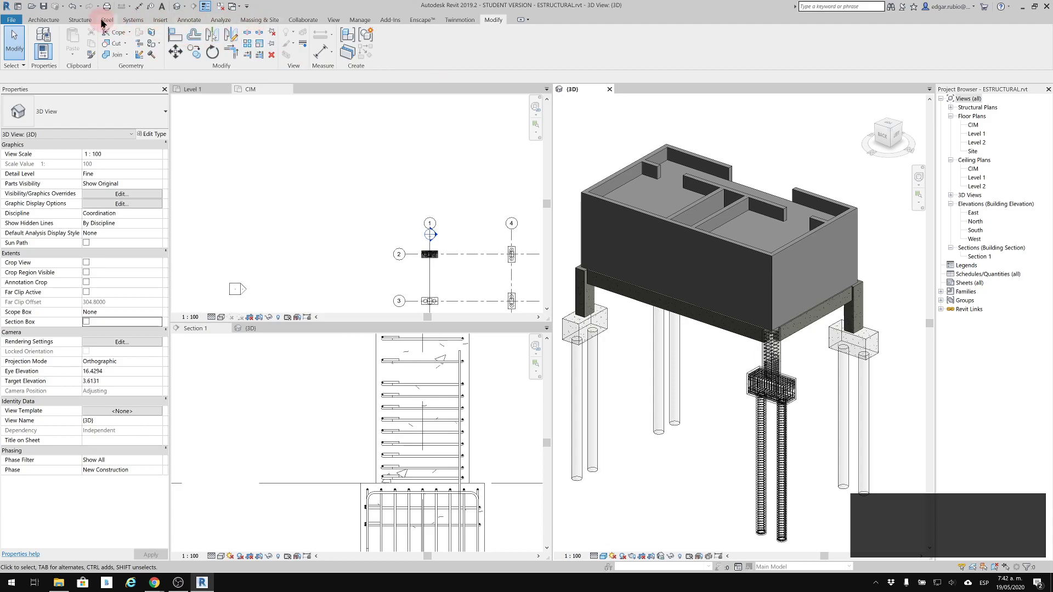
click(162, 20)
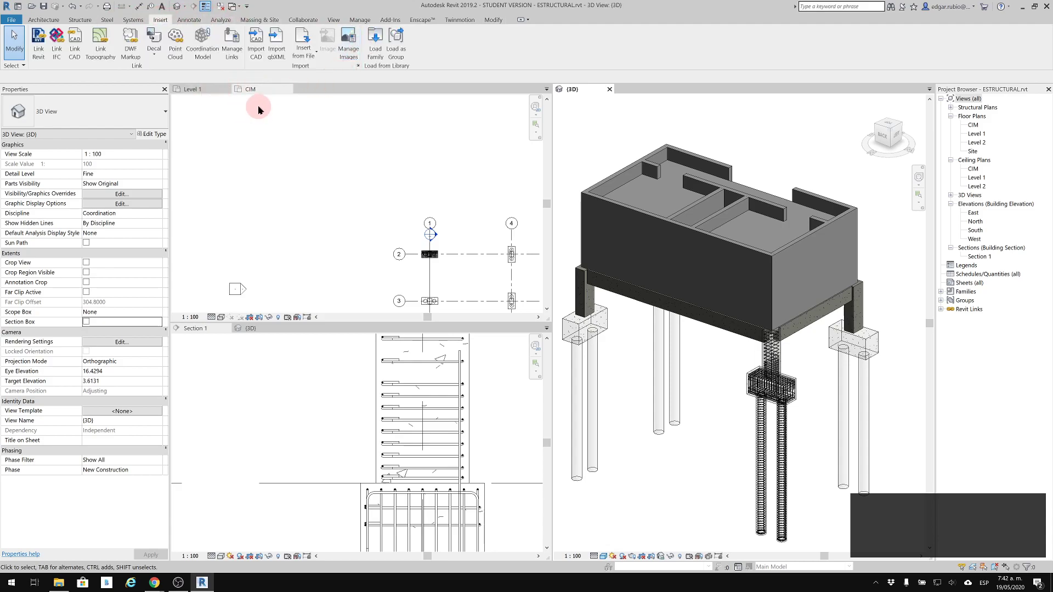
Unload the linked model ARQ.rvt, accepting the unload, so that only the structural model is displayed.
click(232, 53)
click(391, 133)
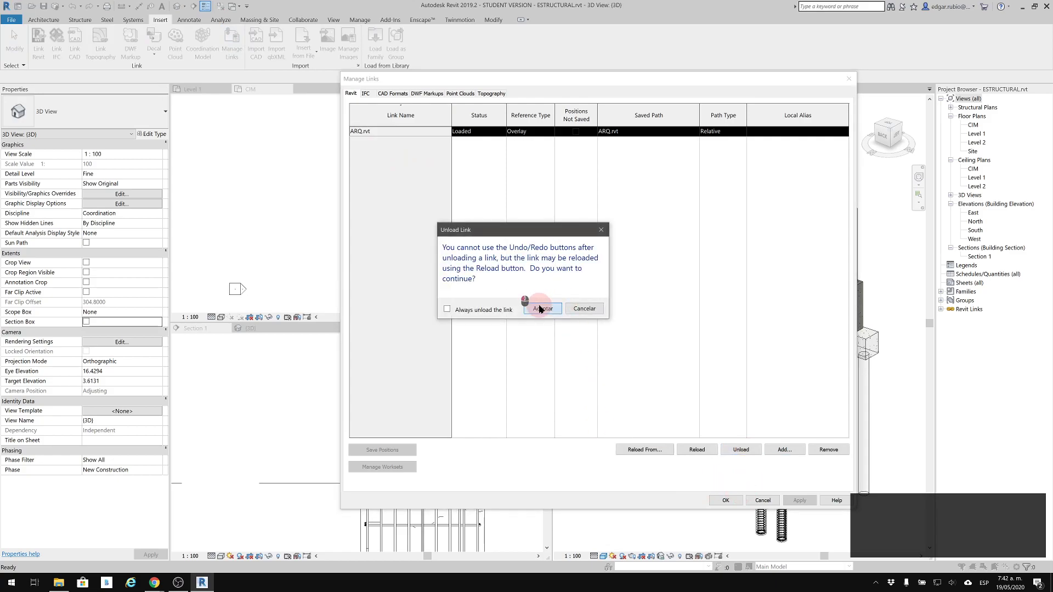
click(540, 308)
click(726, 501)
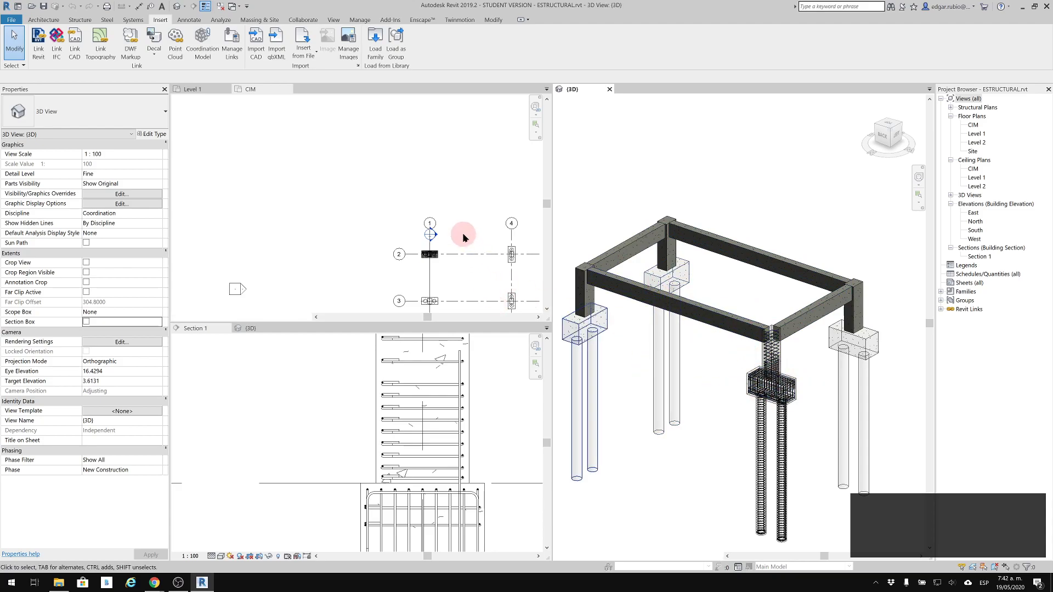
Delete the three unreinforced pile cap and pile foundations in the {3D} view.
scroll(463, 235, down, 2)
scroll(680, 360, down, 2)
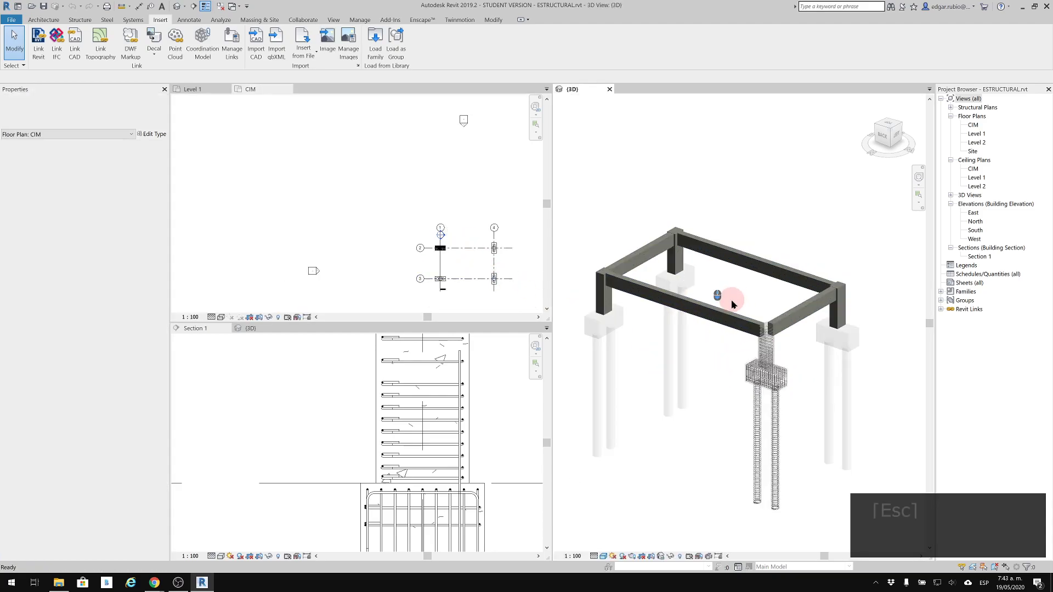
key(Escape)
key(Escape)
click(683, 352)
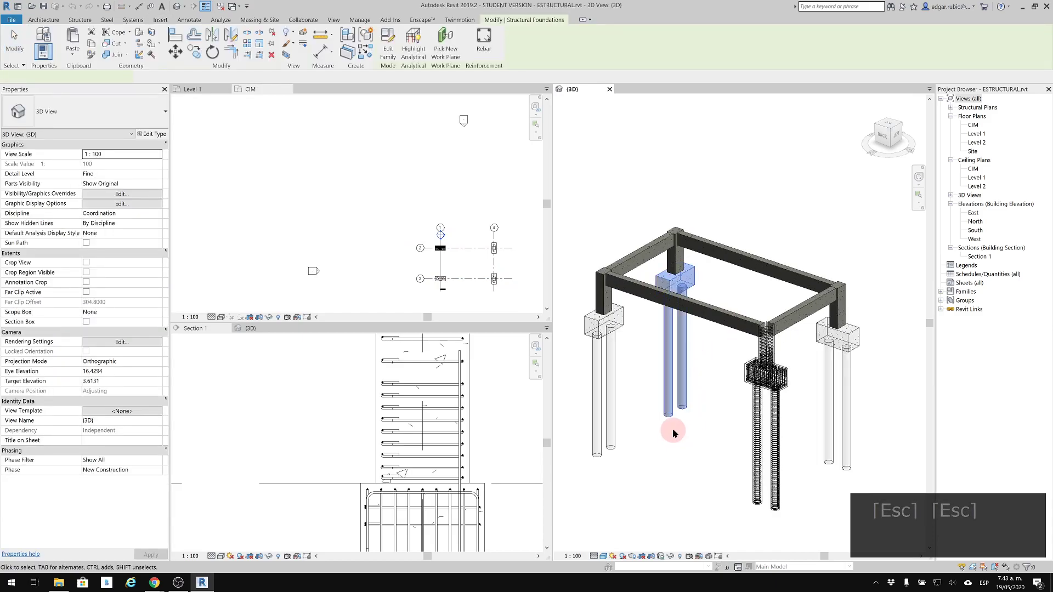
key(Delete)
click(607, 351)
key(Delete)
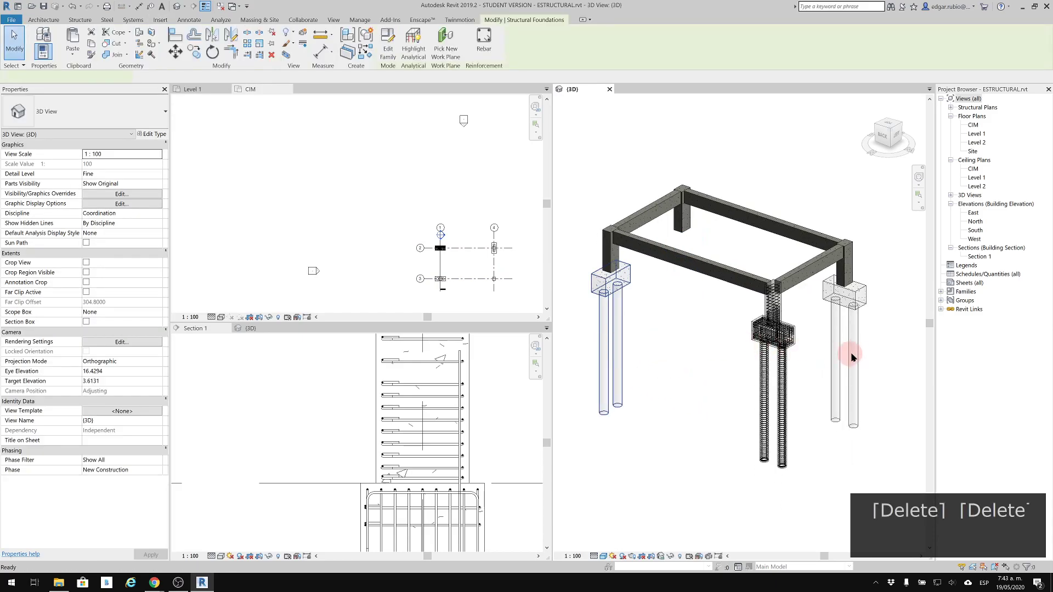
click(846, 351)
key(Delete)
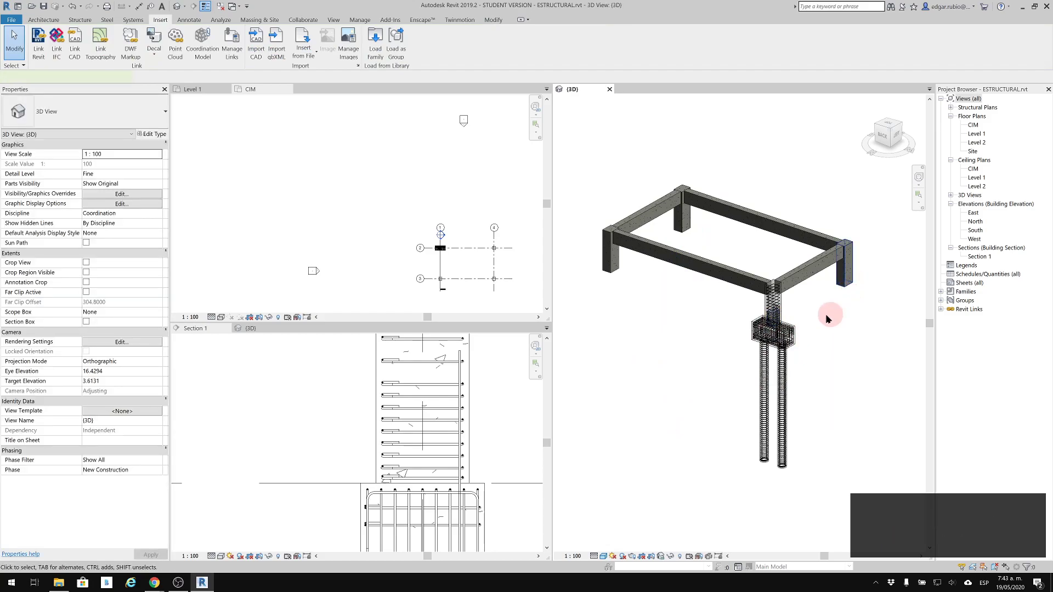
Delete the three unreinforced columns at the other corners of the beam frame.
click(851, 285)
key(Delete)
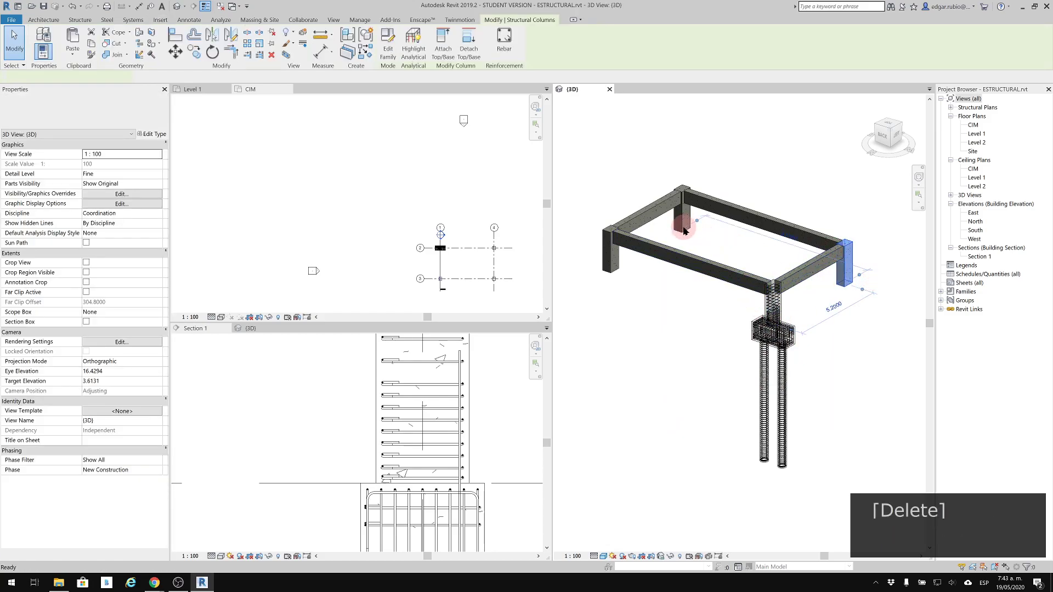
click(683, 231)
key(Delete)
click(618, 265)
key(Delete)
Select the reinforced column, pile cap, both piles and all their rebar together, leaving the beams unselected.
drag(821, 309, 735, 392)
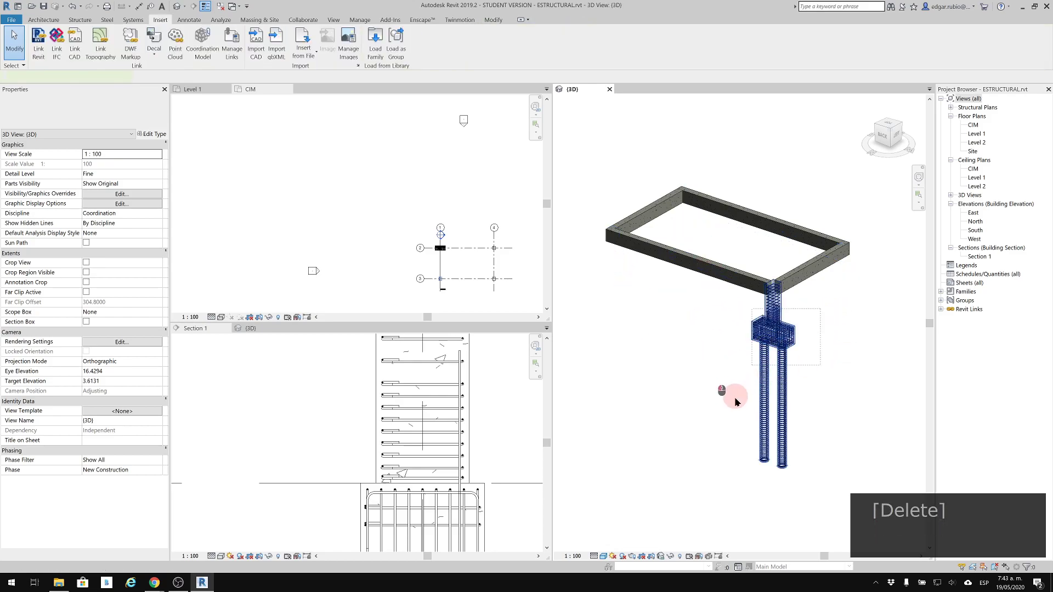
drag(732, 515, 729, 513)
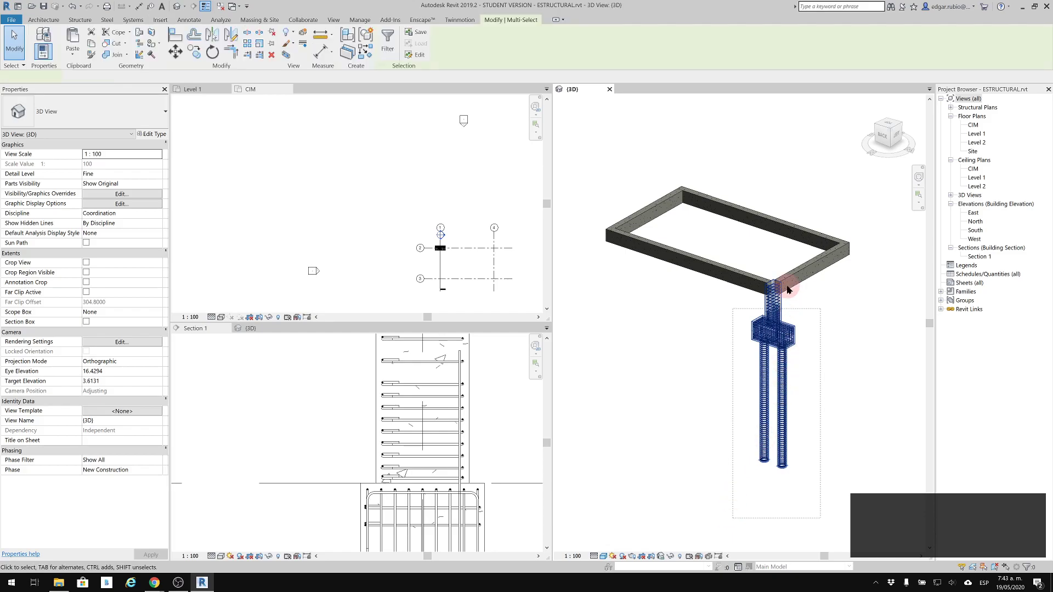
scroll(789, 286, up, 3)
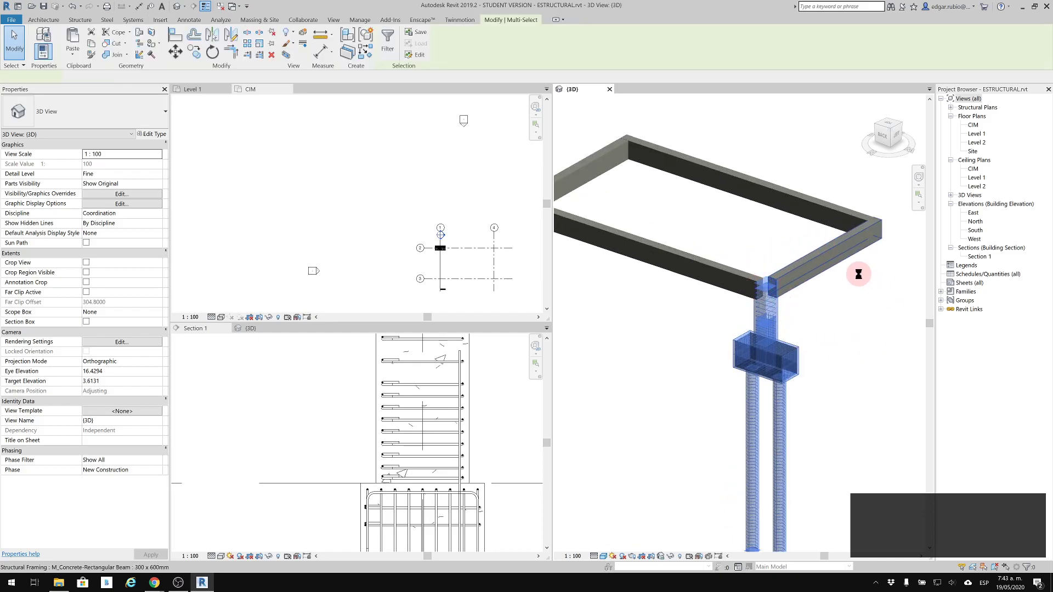
scroll(813, 280, up, 3)
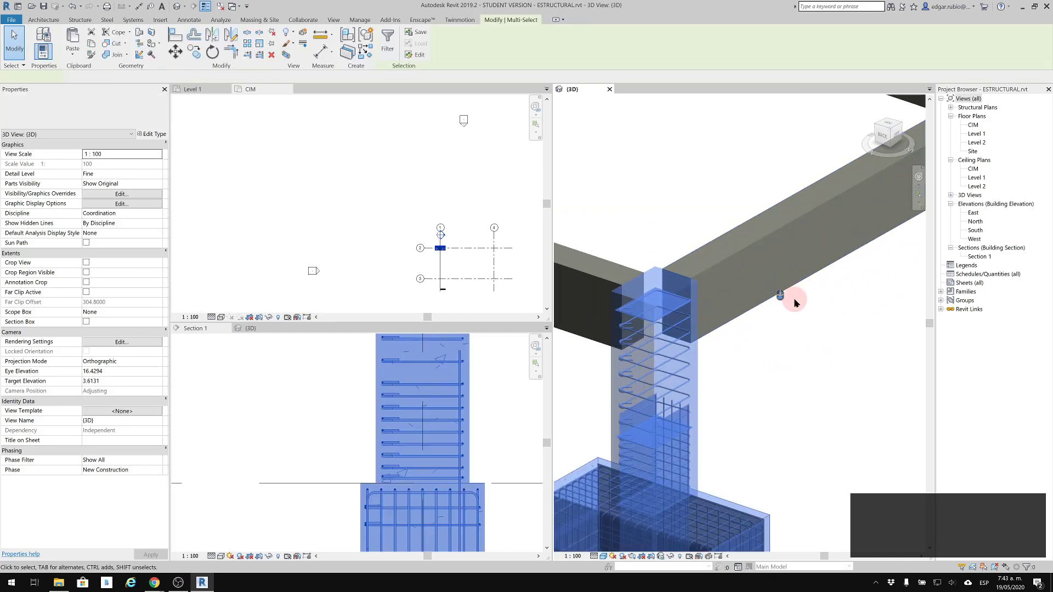
scroll(834, 210, up, 2)
scroll(831, 203, down, 3)
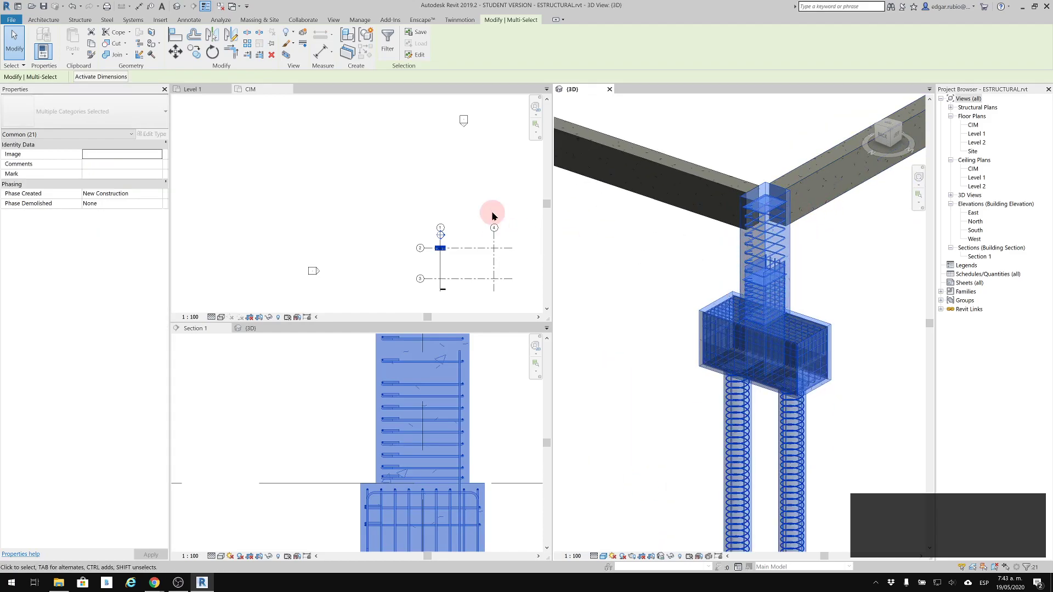
Create an assembly from the selected elements with naming category Structural Foundations and type name D+PL2_001.
click(347, 40)
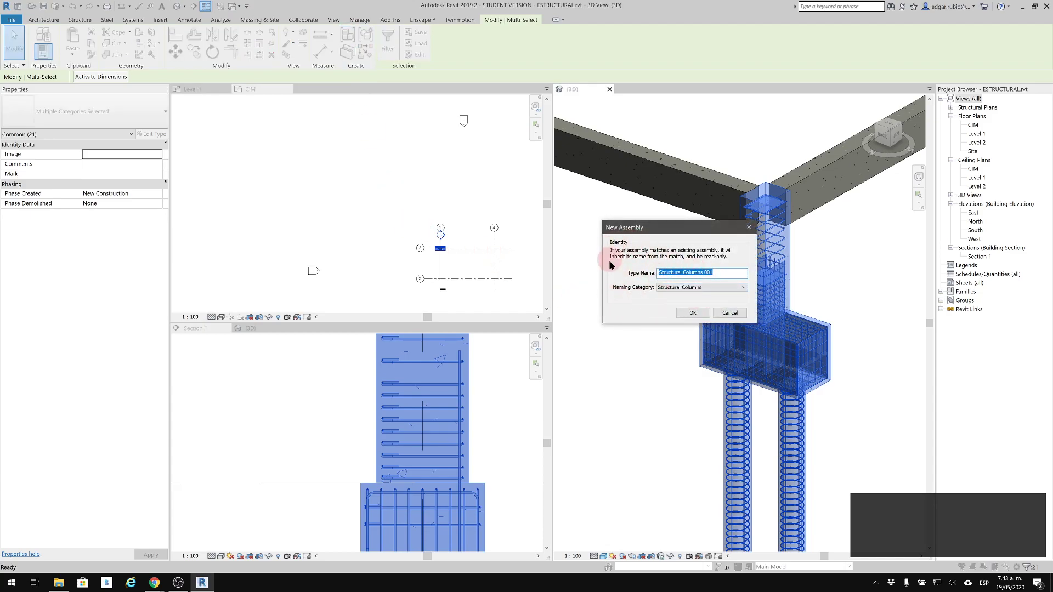
click(678, 288)
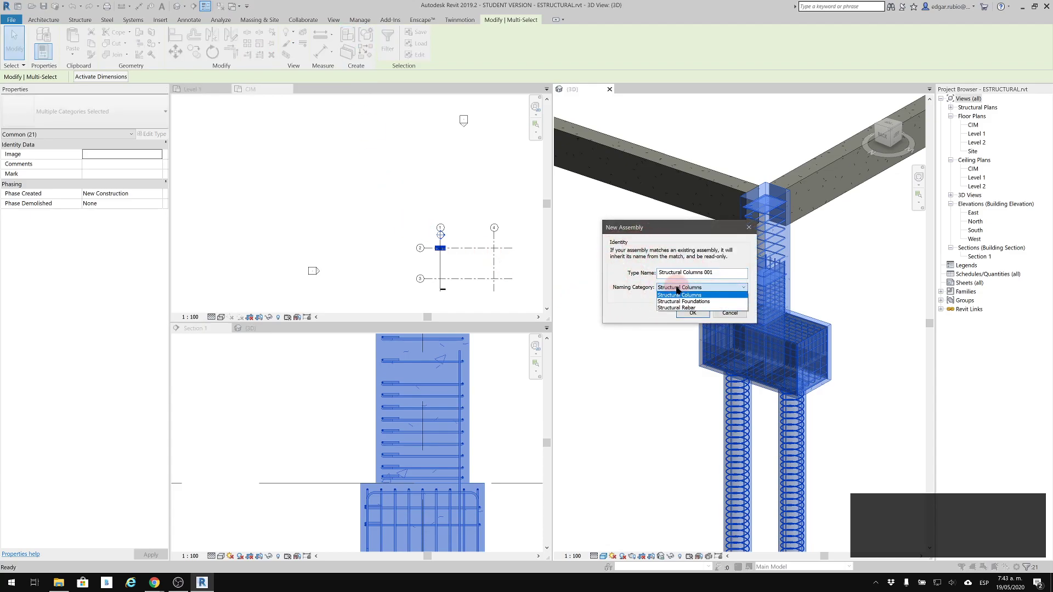
click(710, 303)
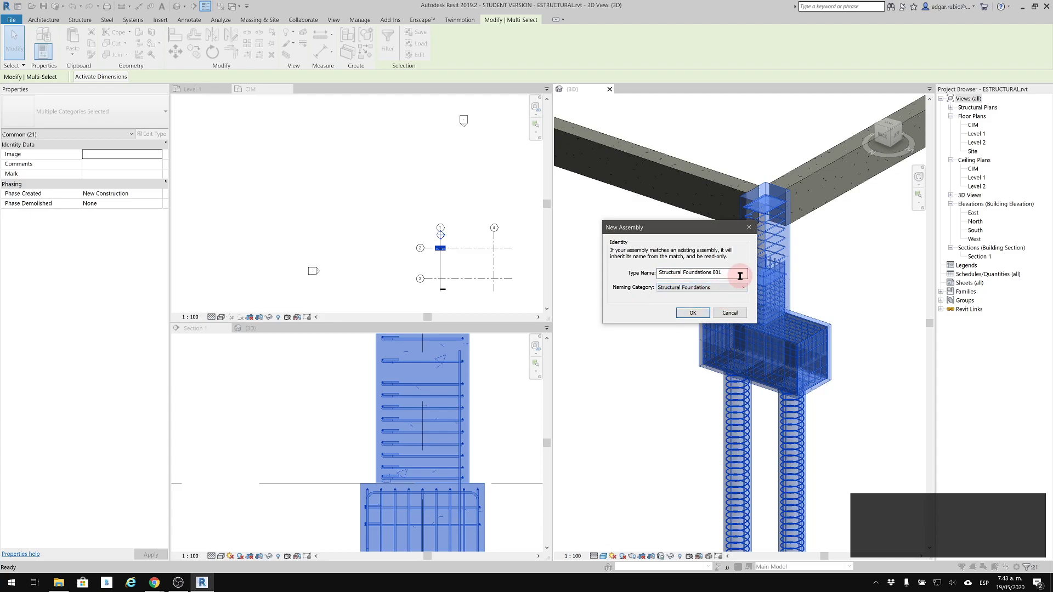
drag(736, 275, 627, 275)
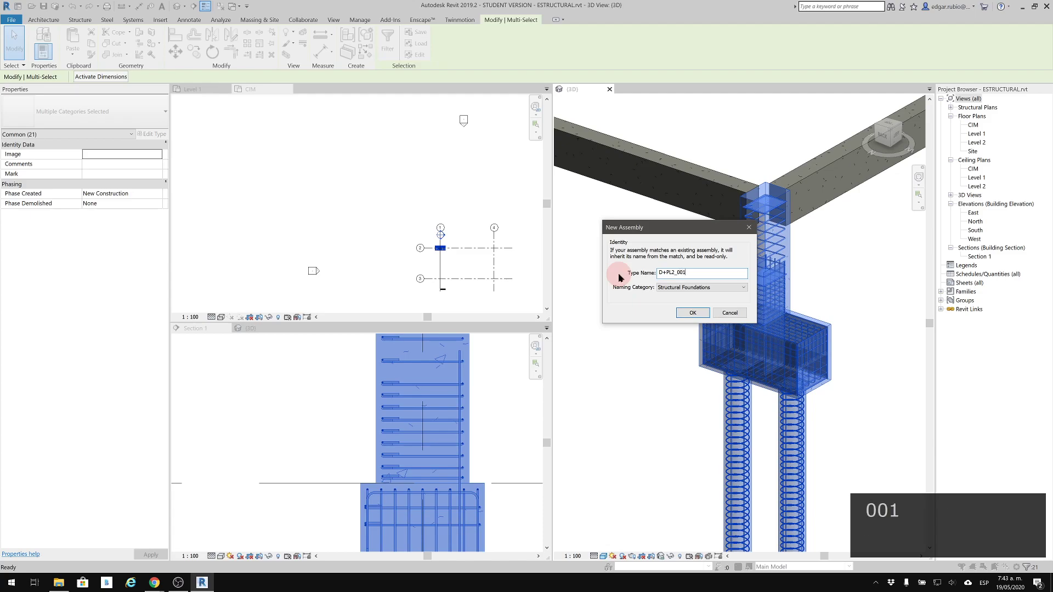
click(698, 316)
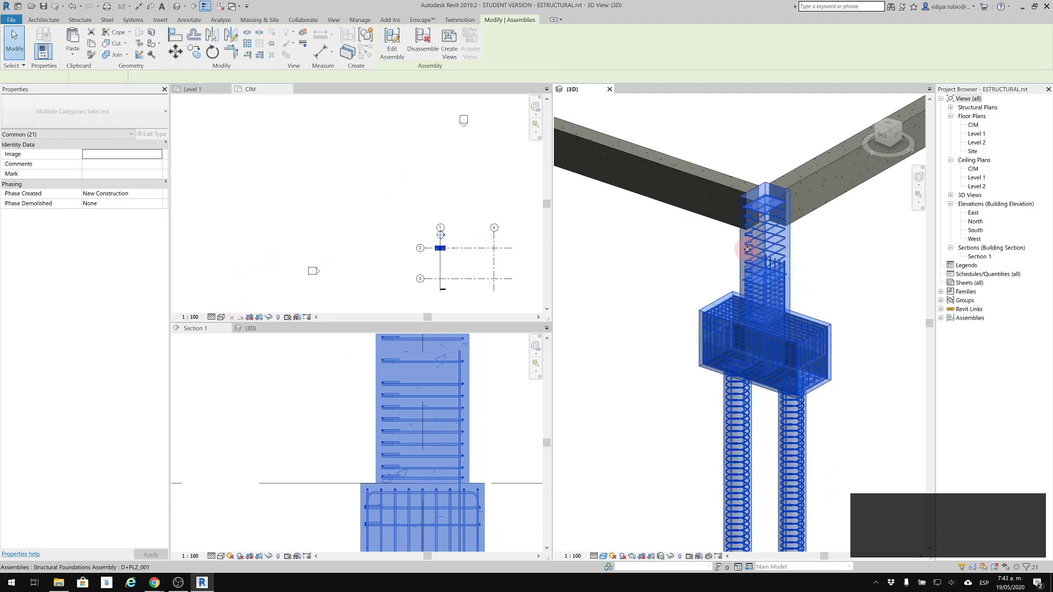
Copy the foundation assembly along grid 1 from grid 2 to grid 3 in the CIM floor plan.
click(424, 213)
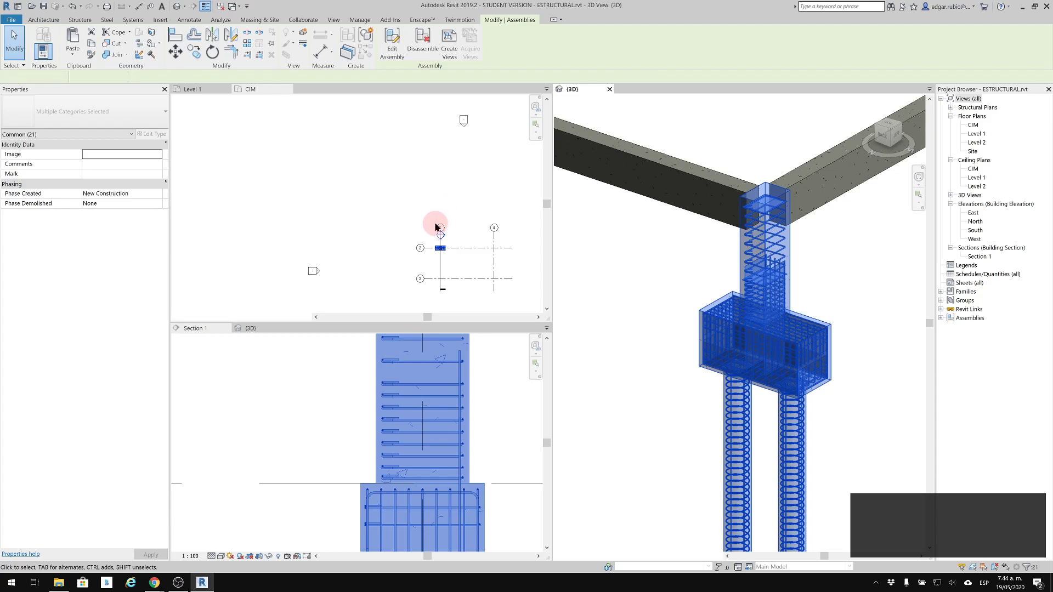
scroll(456, 262, up, 4)
middle_drag(429, 232, 426, 155)
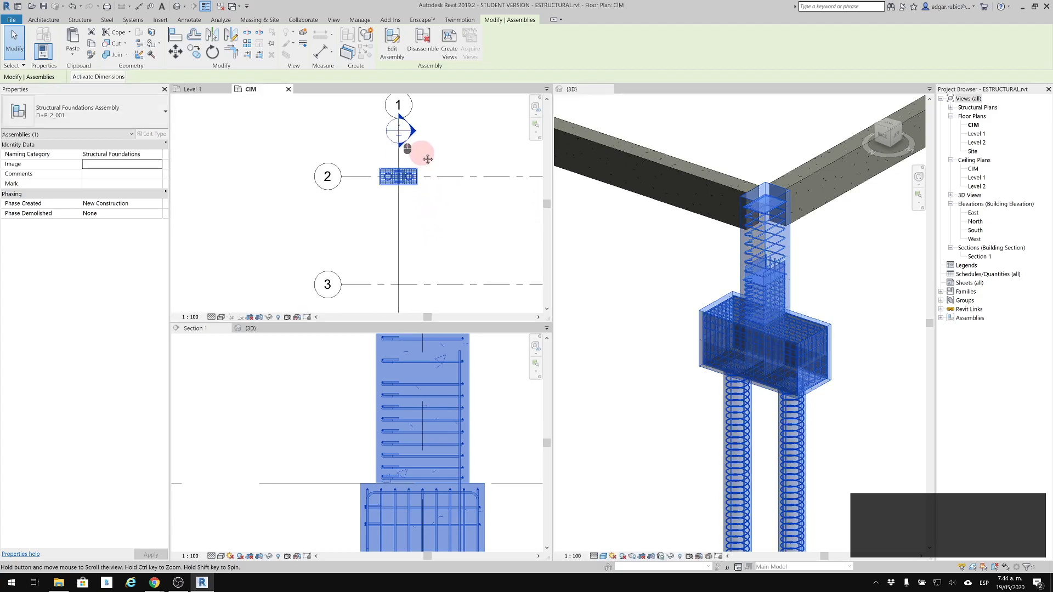
click(191, 52)
click(357, 145)
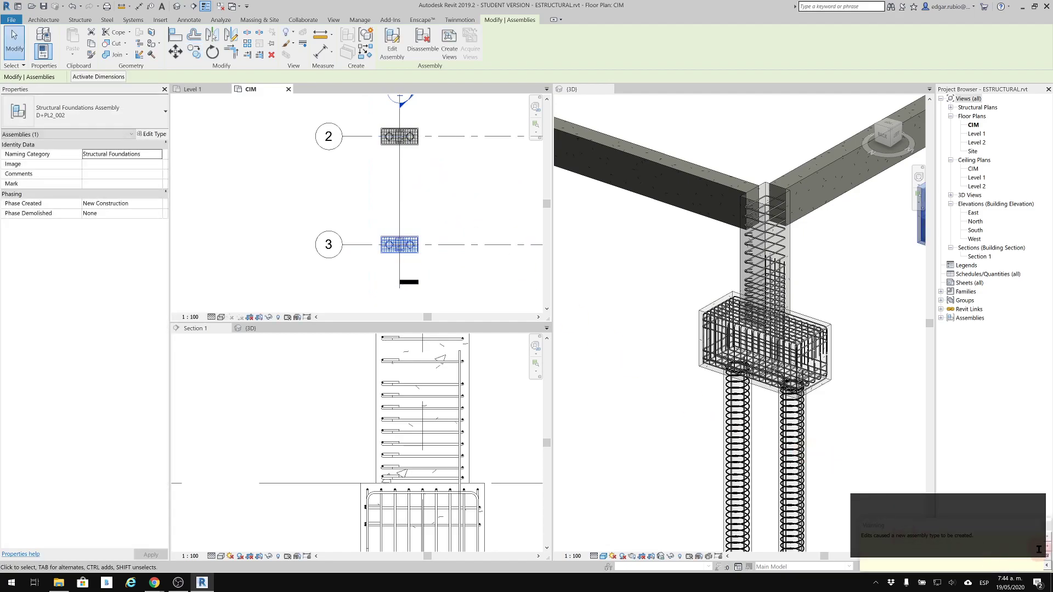
drag(1000, 521, 955, 413)
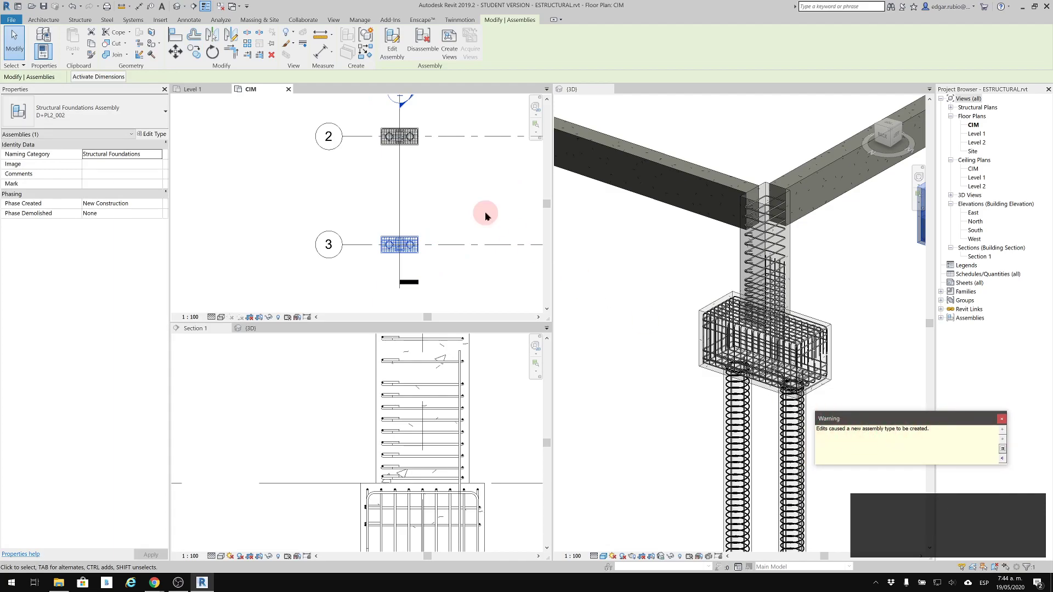
key(Escape)
middle_drag(425, 216, 405, 229)
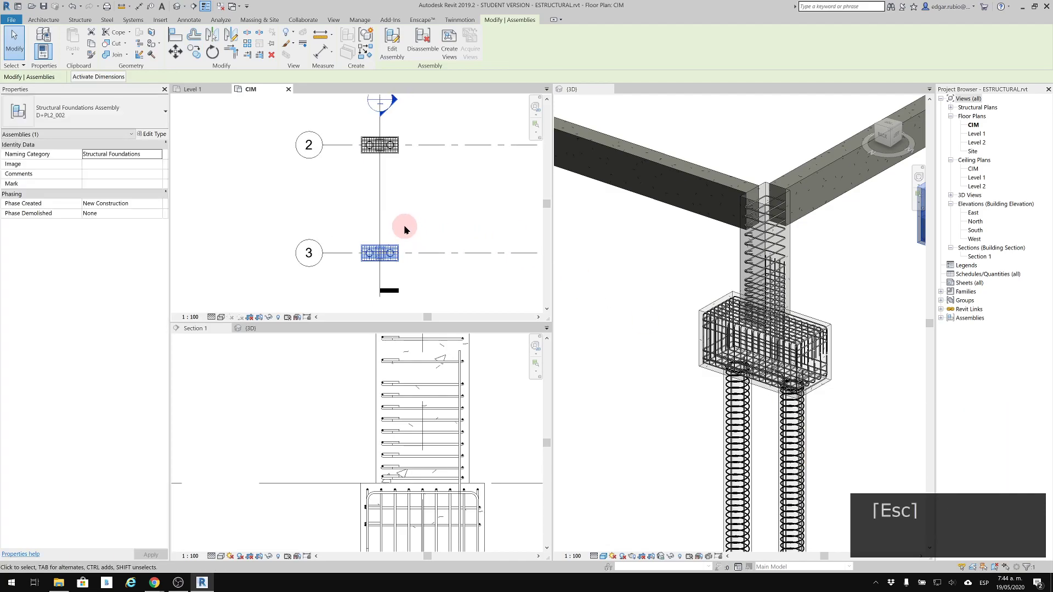
scroll(396, 252, up, 3)
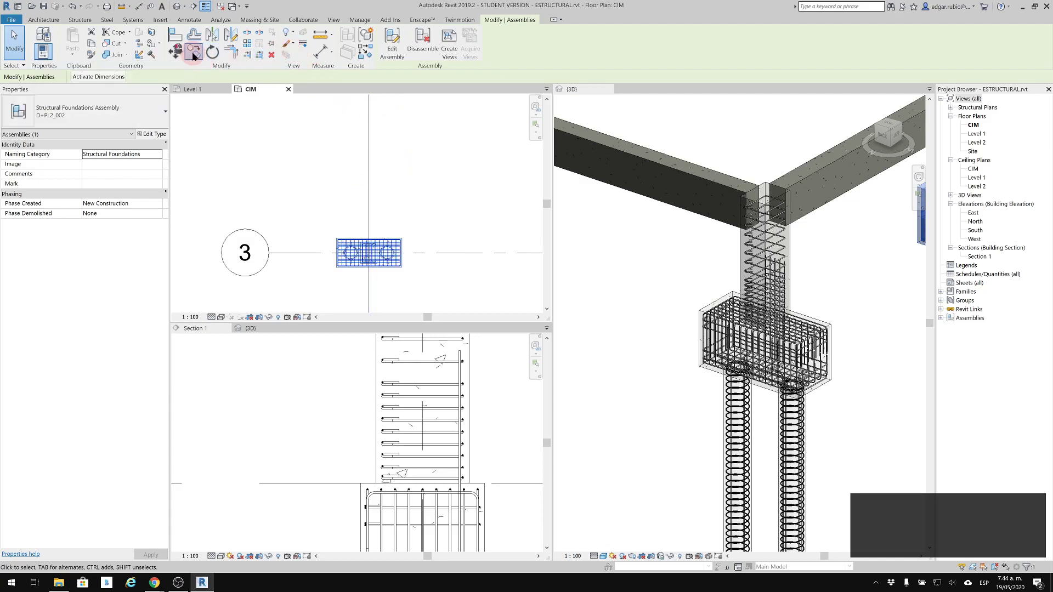
click(176, 51)
scroll(366, 194, down, 2)
key(Escape)
Select both foundation assemblies on grid 1, copy them horizontally to grid 4 and clear the selection.
click(360, 124)
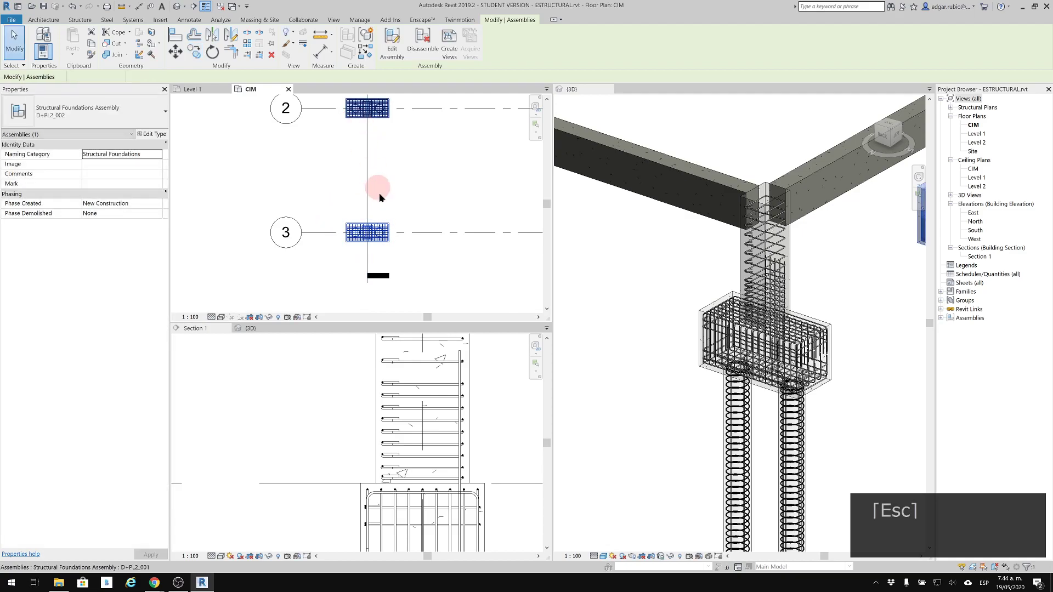
click(388, 225)
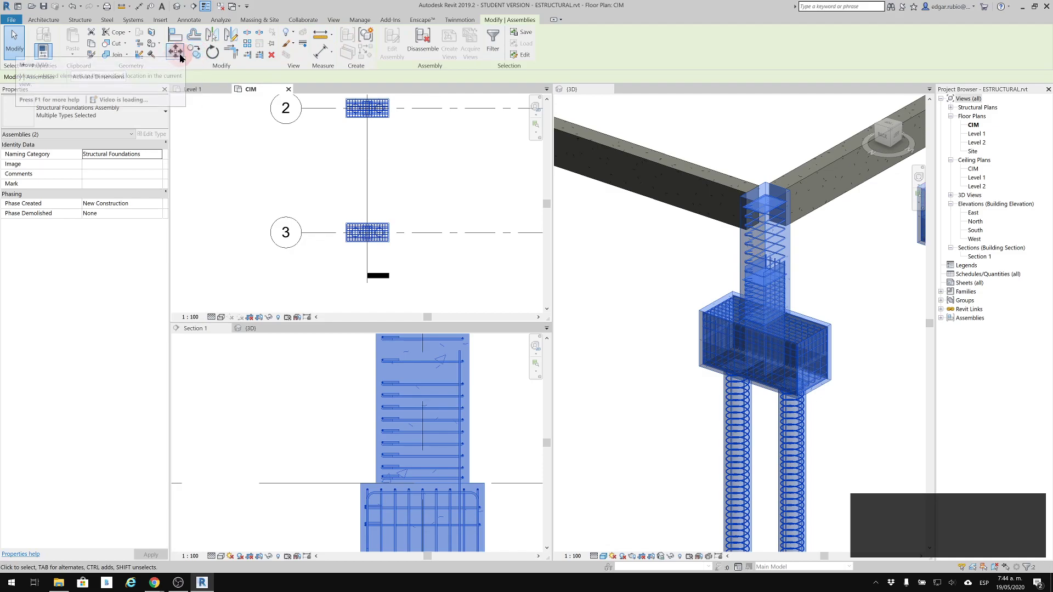
key(Escape)
key(c)
key(o)
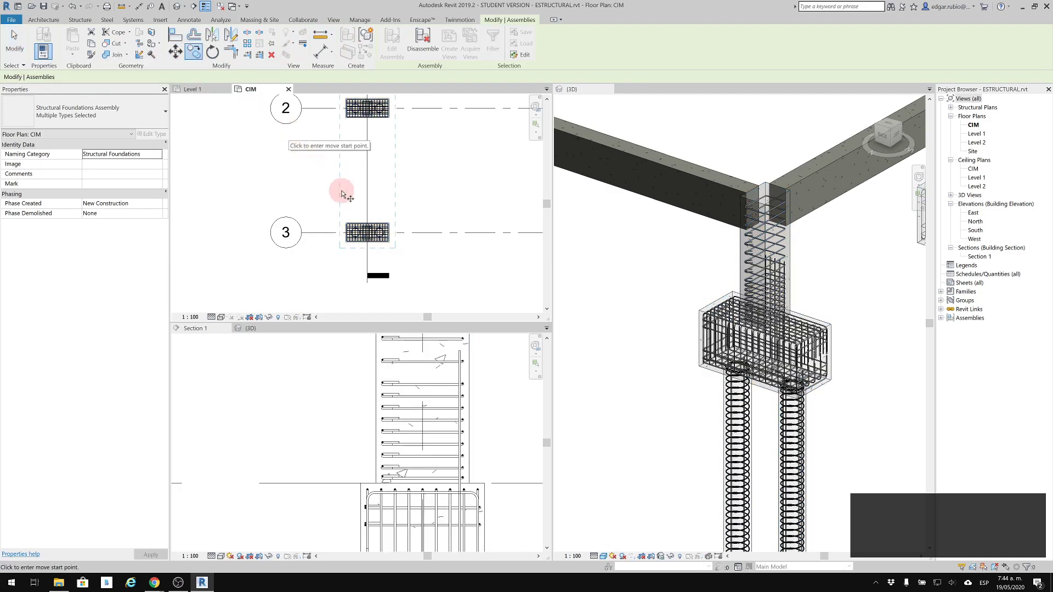
click(367, 182)
middle_drag(505, 159, 368, 183)
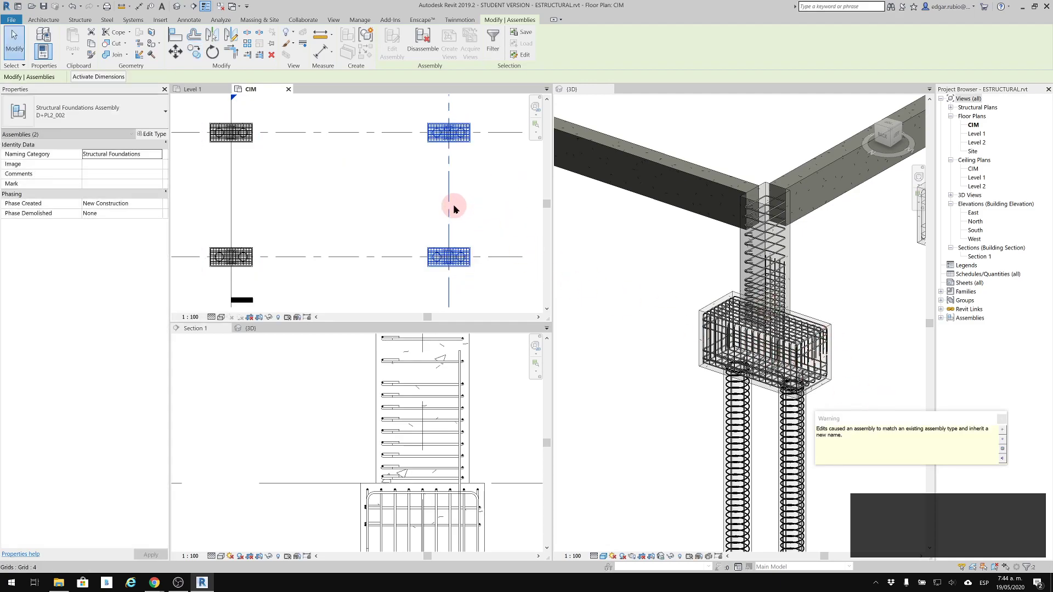
key(Escape)
key(Escape)
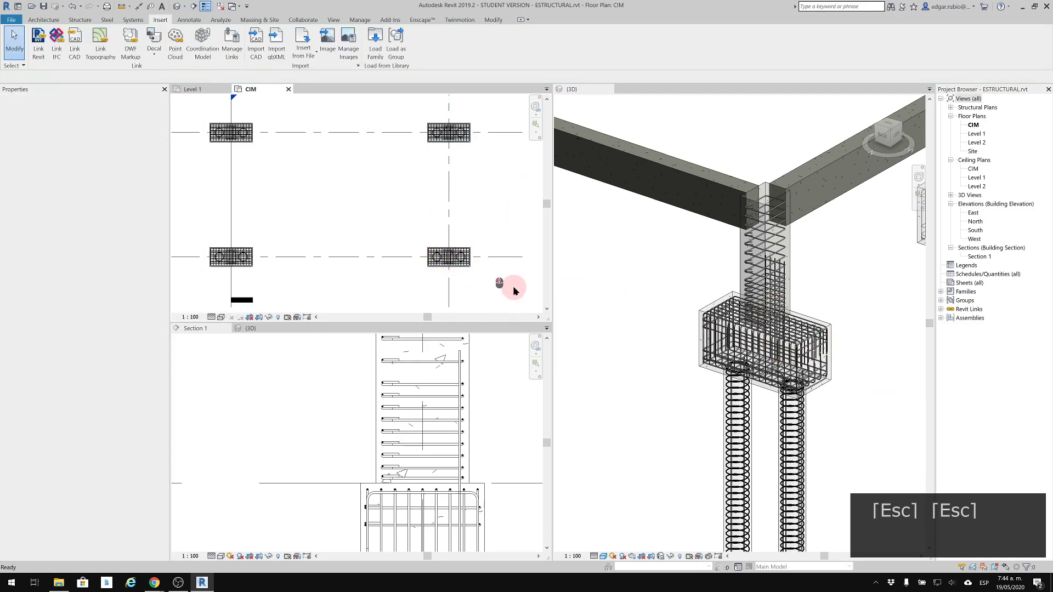
Rotate the foundation assembly at the intersection of grids 3 and 4 by 90°.
drag(386, 213, 502, 287)
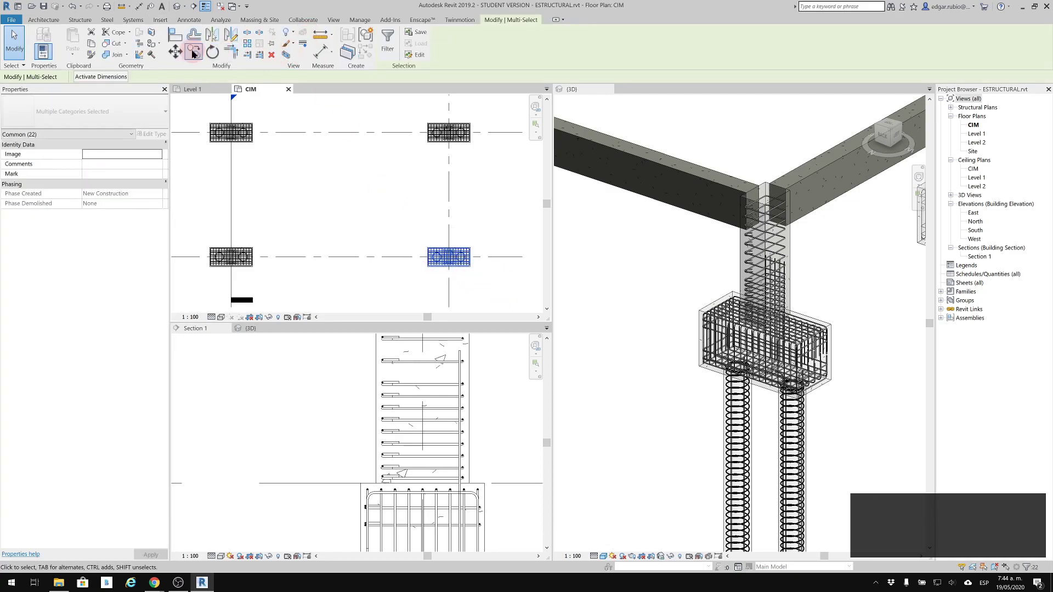
click(212, 51)
click(425, 204)
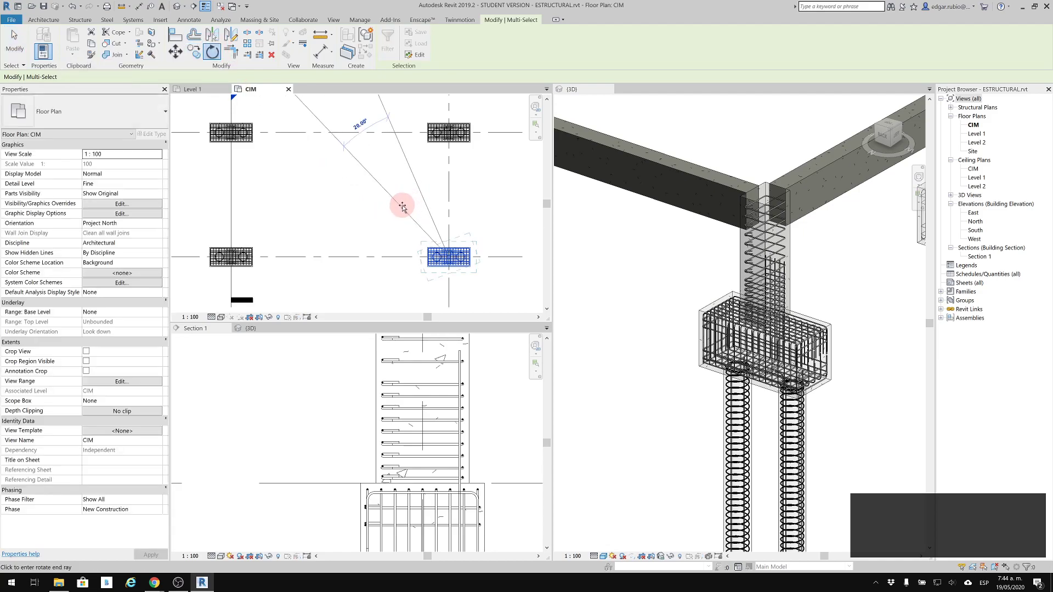
text(9)
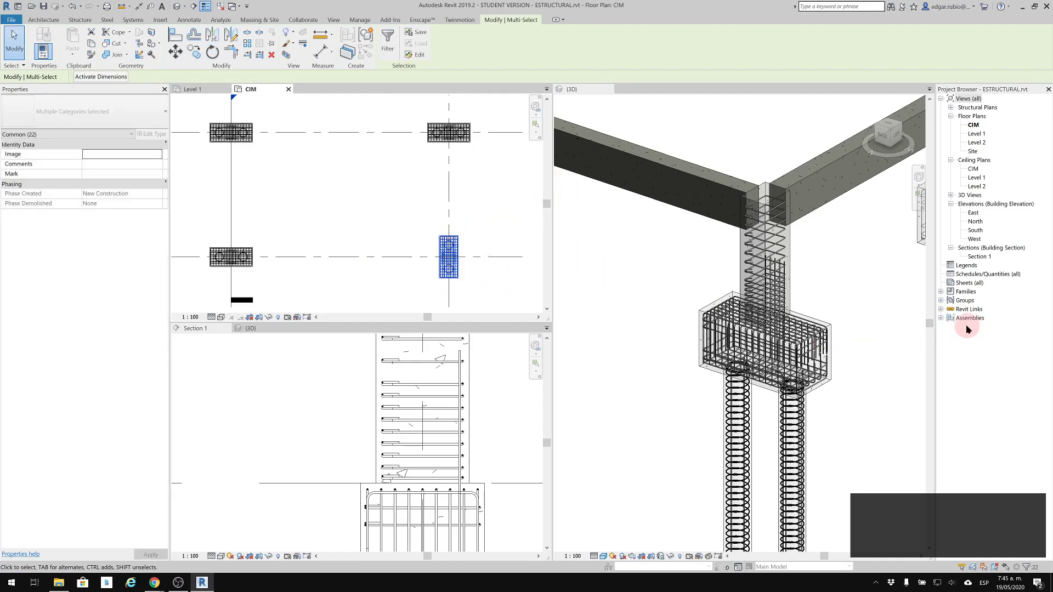
Examine the copied foundation assemblies in the {3D} view, including where a column meets the beams.
click(943, 320)
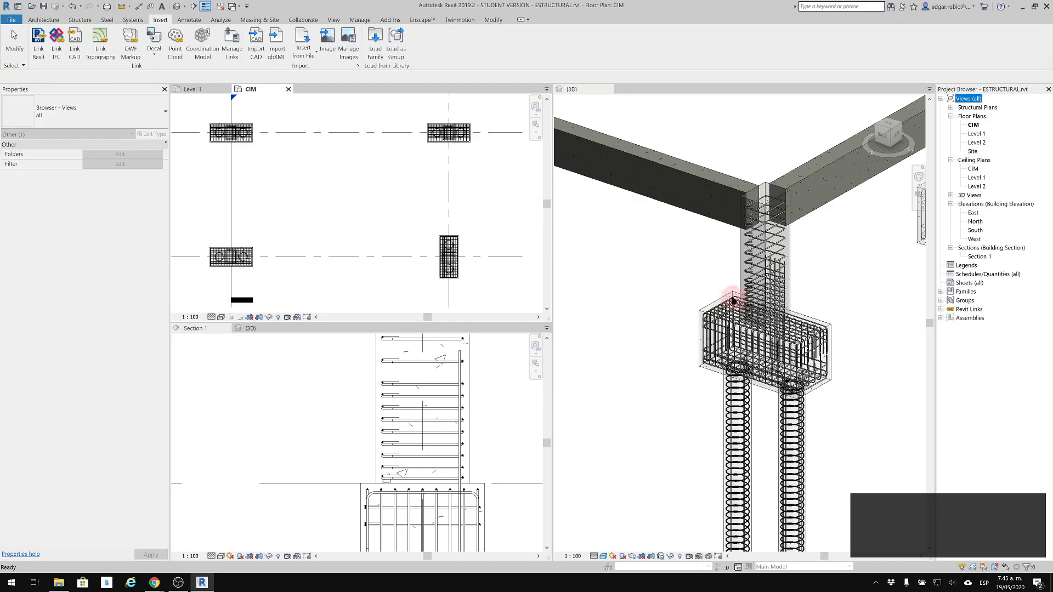
scroll(729, 296, down, 5)
shift+middle_drag(831, 244, 816, 269)
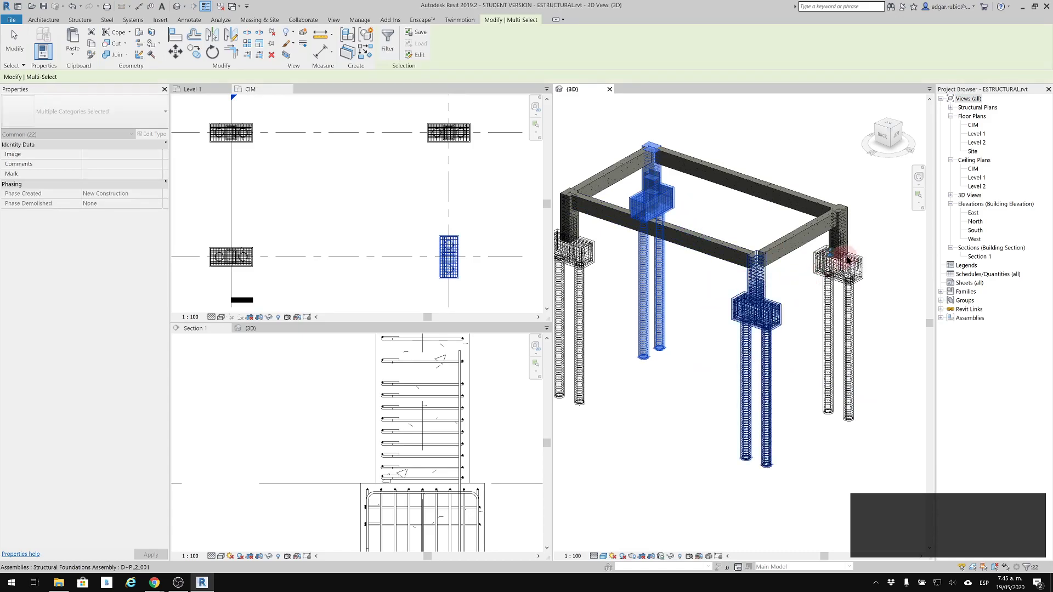
scroll(843, 262, up, 5)
click(851, 232)
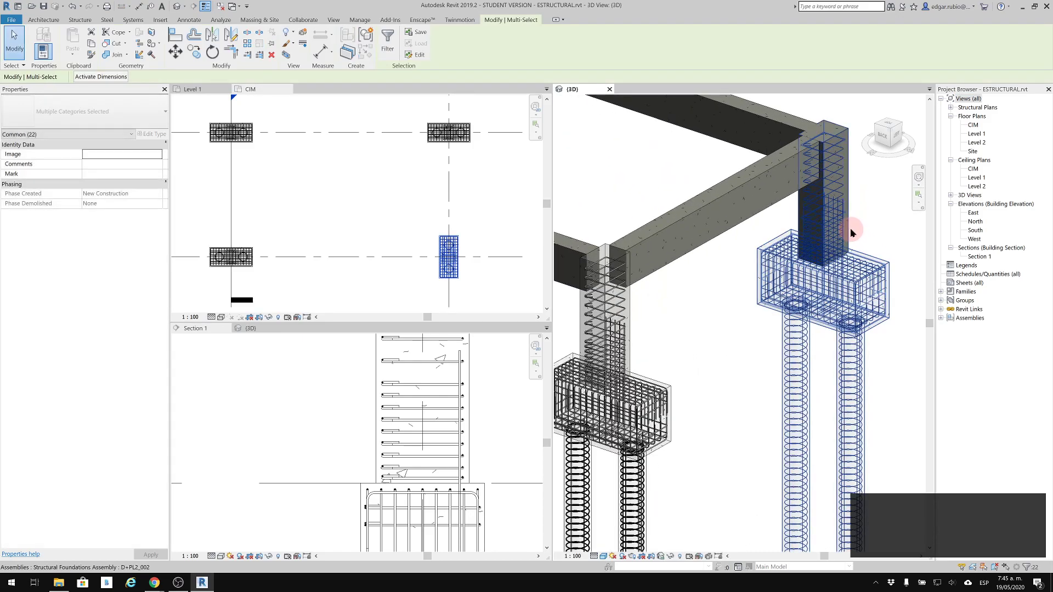
scroll(837, 223, up, 5)
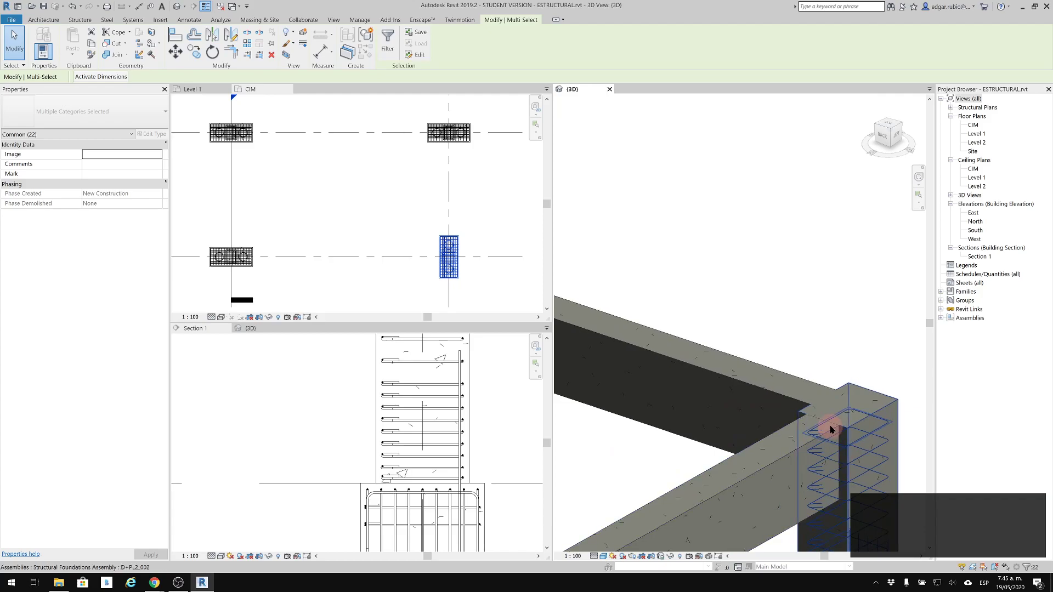
Clear the selection, select the D+PL2_002 foundation assembly at the beam corner and examine its column, pile cap and piles in 3D.
key(Escape)
key(Escape)
click(895, 403)
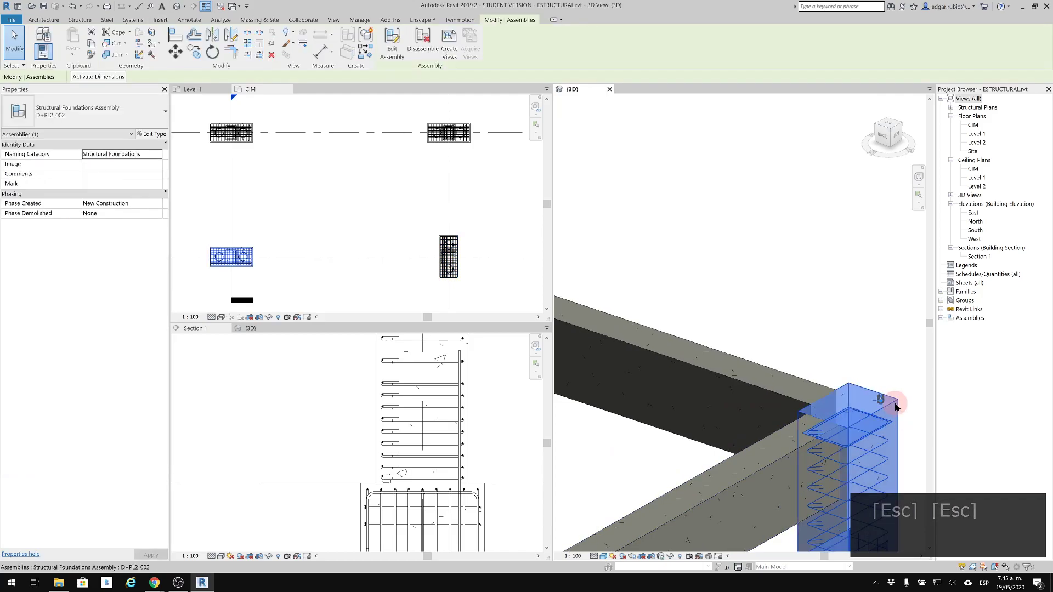
scroll(880, 336, down, 2)
middle_drag(881, 336, 828, 95)
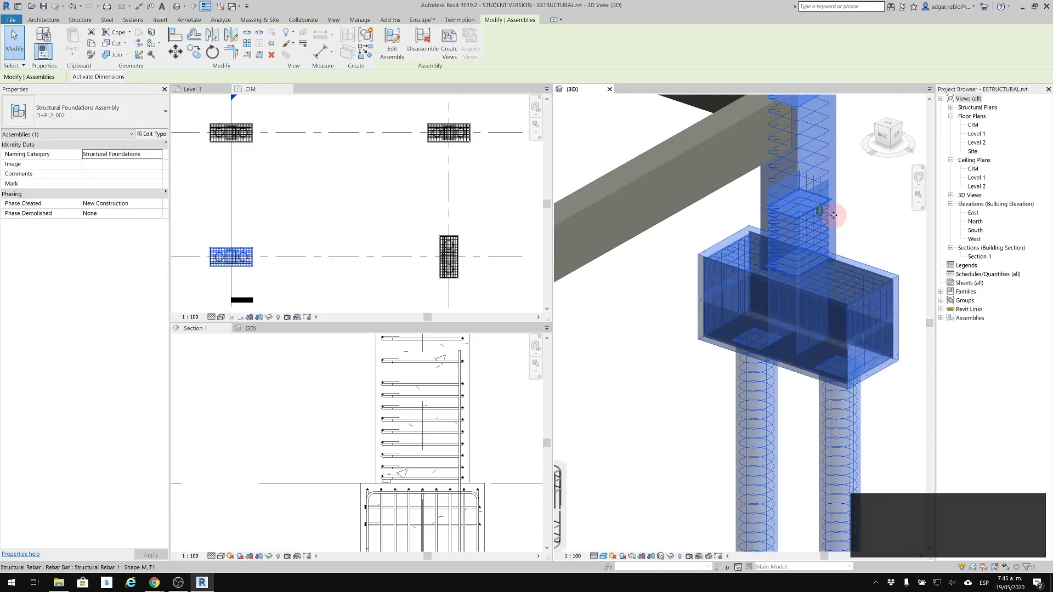
middle_drag(823, 329, 870, 85)
scroll(804, 209, down, 2)
middle_drag(788, 185, 792, 248)
scroll(831, 137, up, 1)
scroll(830, 137, up, 1)
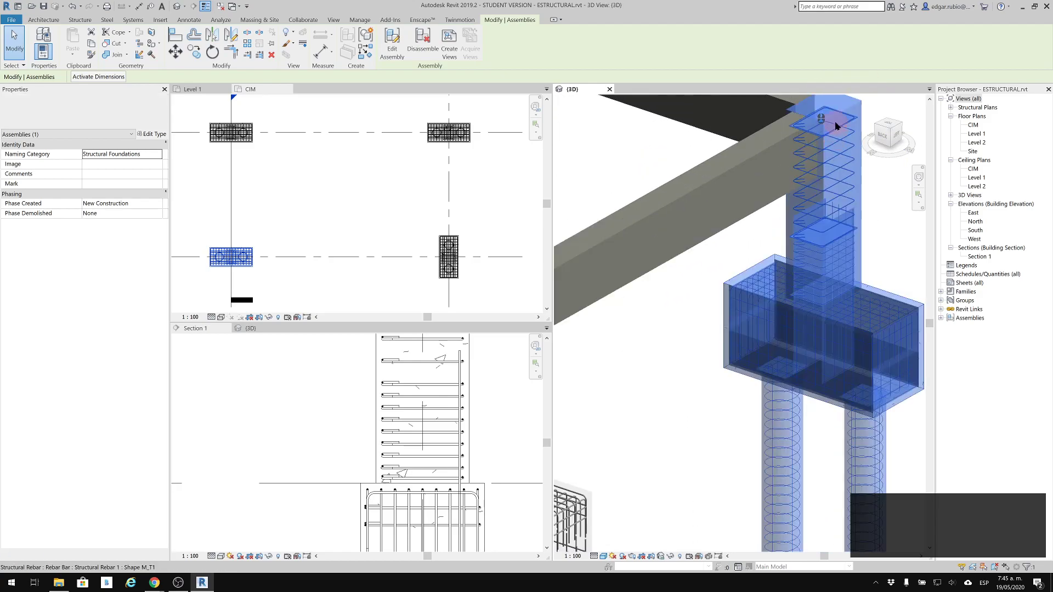
scroll(836, 120, up, 2)
middle_drag(836, 120, 738, 237)
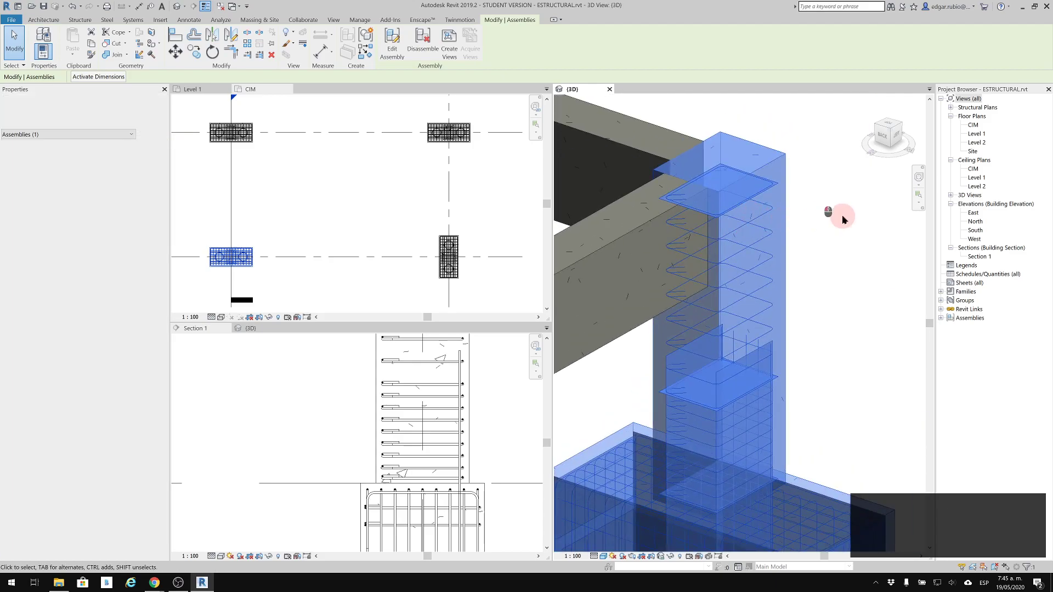
Clear the selection and inspect the pile caps and column-to-beam joints around the structure's corners.
click(841, 218)
middle_drag(774, 394, 925, 160)
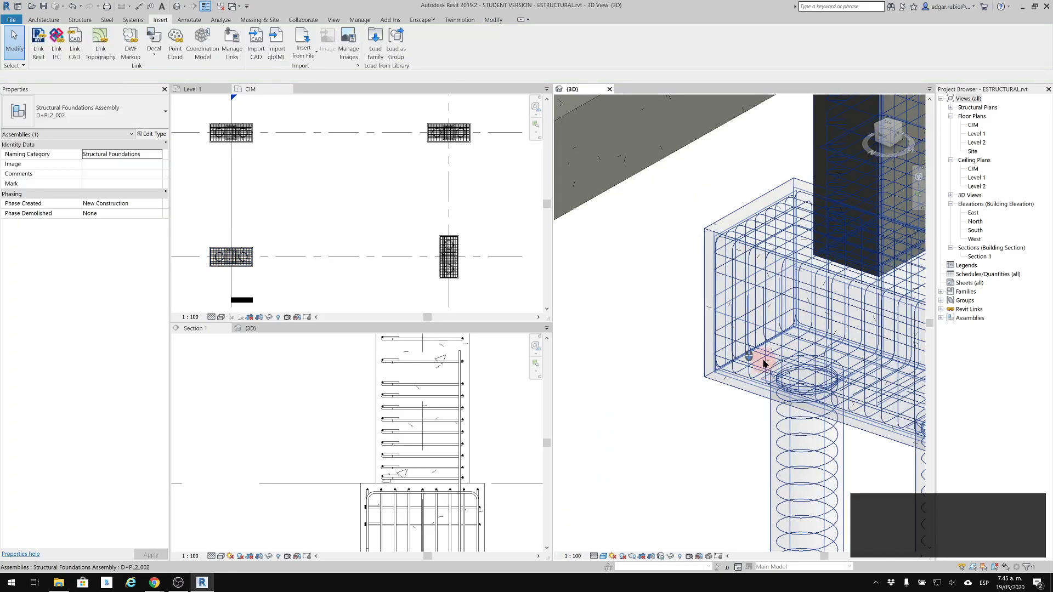
scroll(741, 286, down, 3)
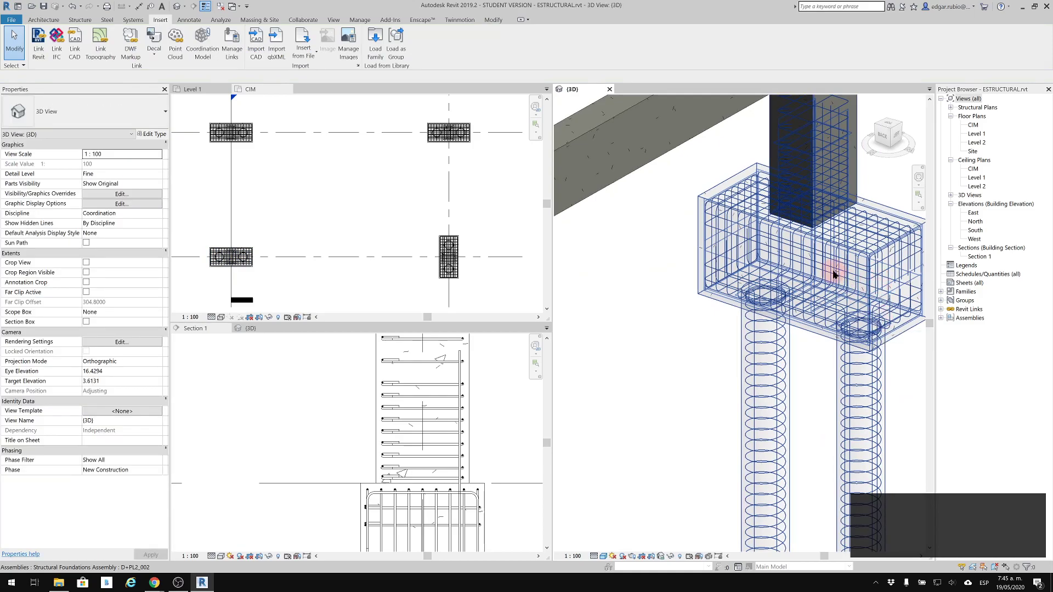
scroll(827, 286, down, 4)
middle_drag(731, 234, 938, 269)
middle_drag(725, 160, 876, 264)
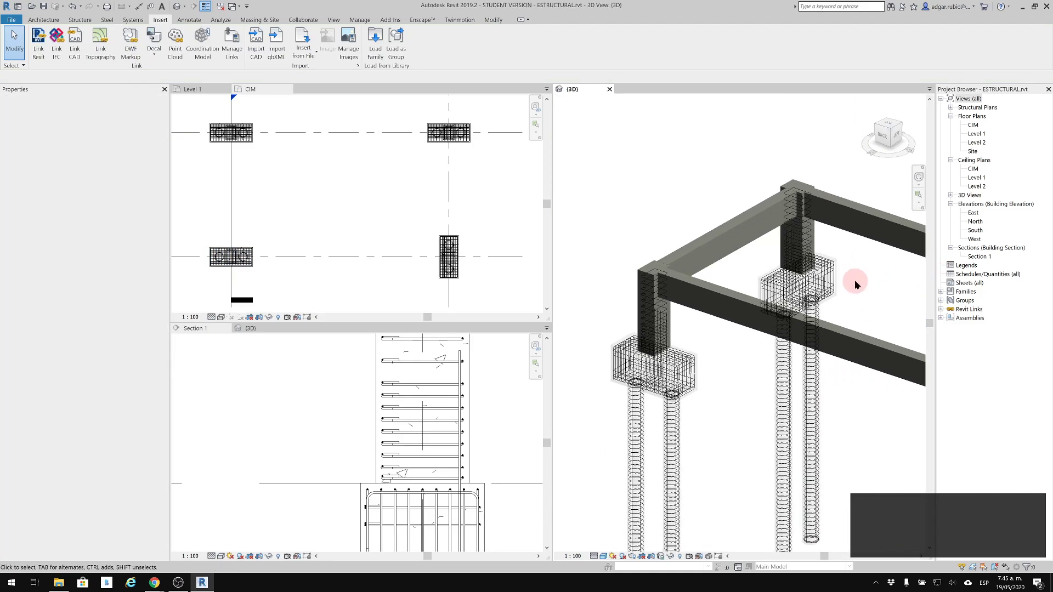
scroll(713, 353, up, 3)
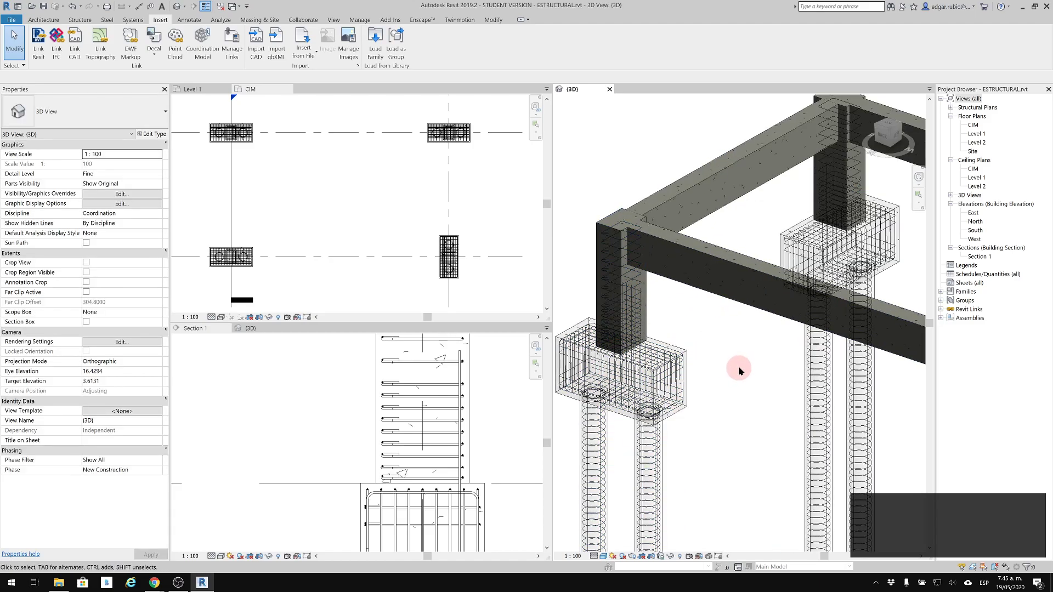
scroll(738, 371, down, 3)
shift+middle_drag(794, 315, 761, 241)
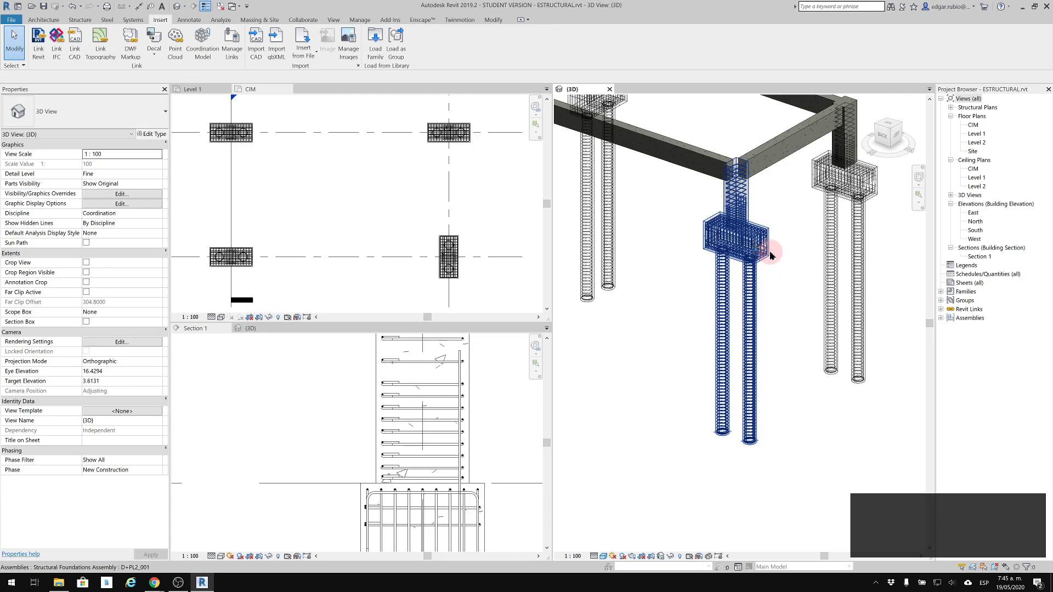
mouse_move(839, 228)
middle_down()
mouse_move(791, 439)
mouse_move(788, 404)
middle_up()
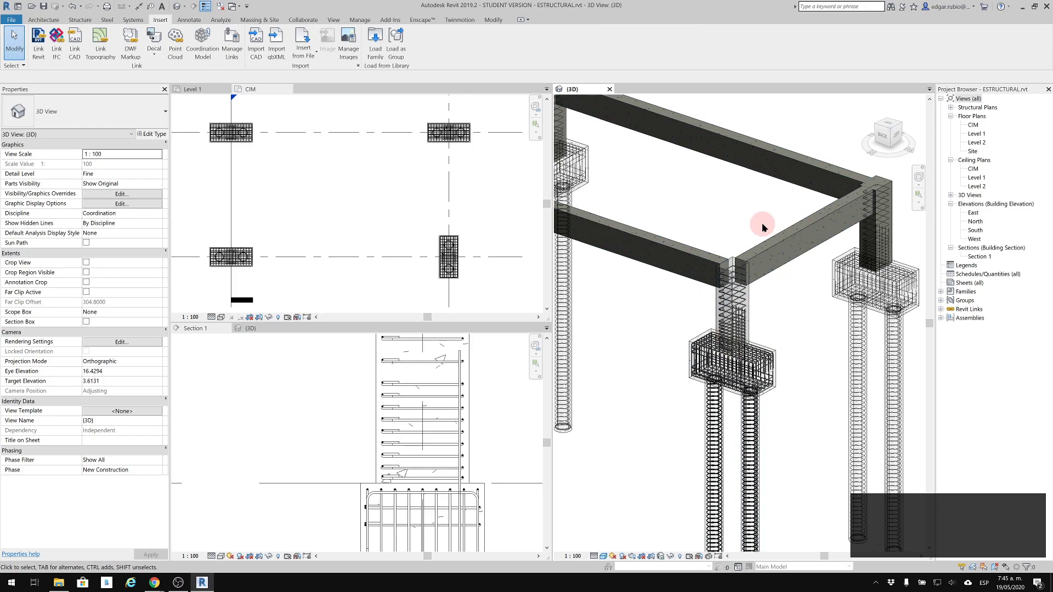
middle_drag(764, 176, 768, 188)
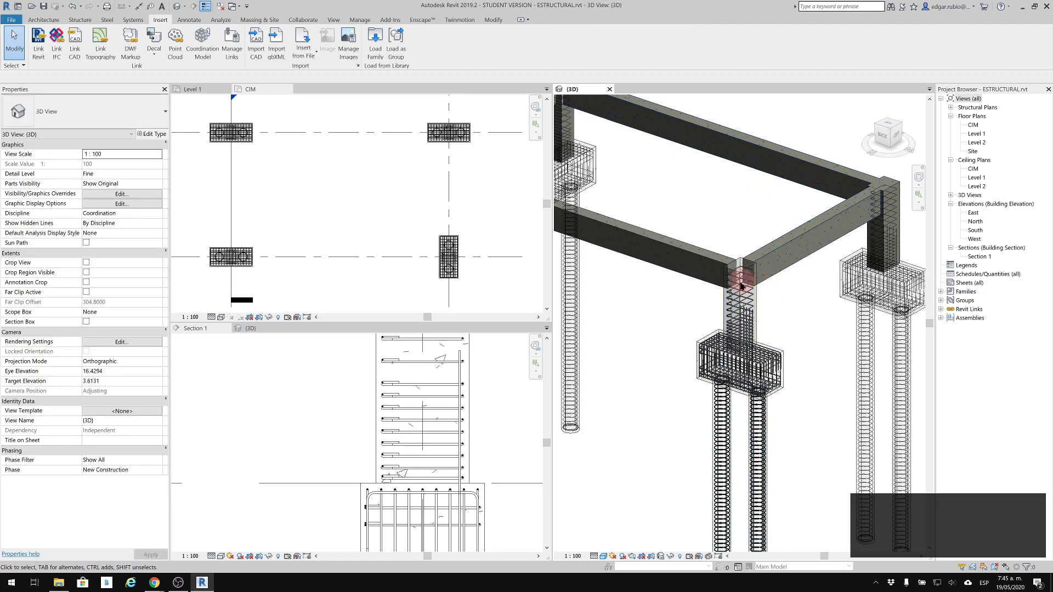
List the project's assemblies in the Project Browser and compare D+PL2_001 and D+PL2_002 with the foundations in the 3D model.
click(951, 195)
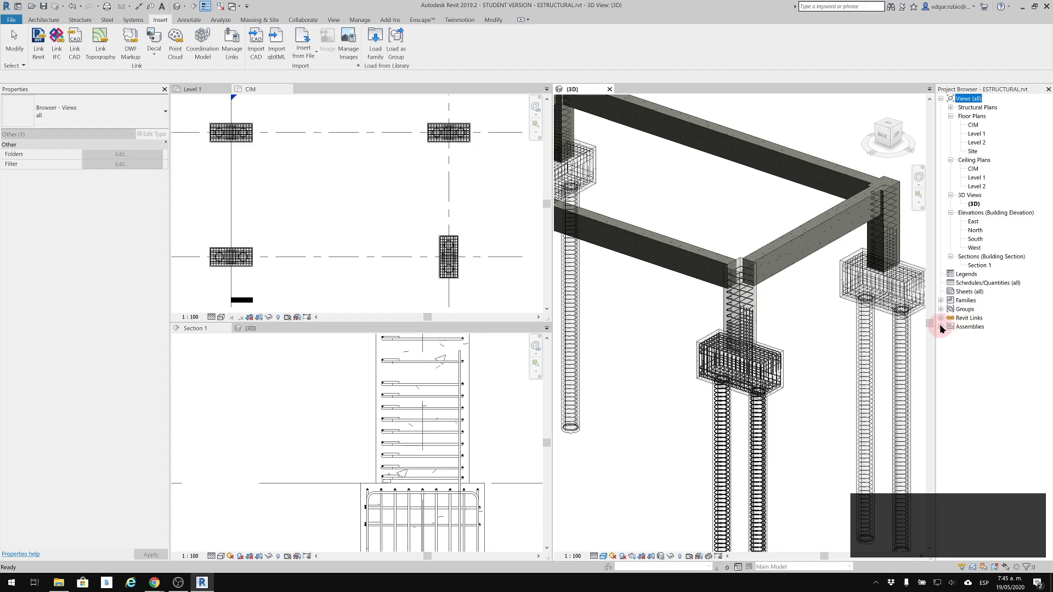
click(953, 327)
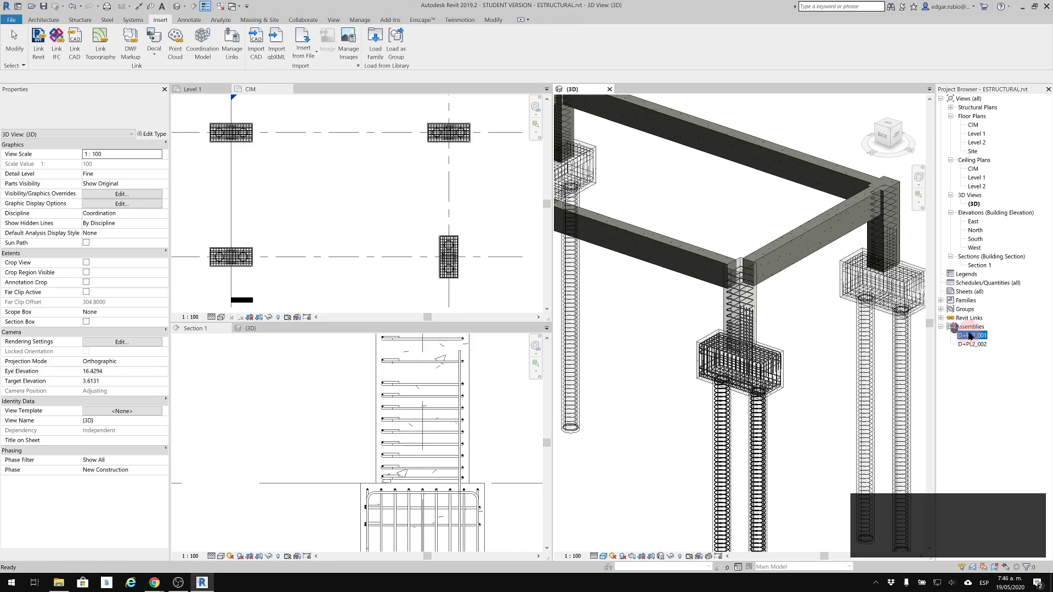
click(970, 336)
scroll(698, 271, down, 5)
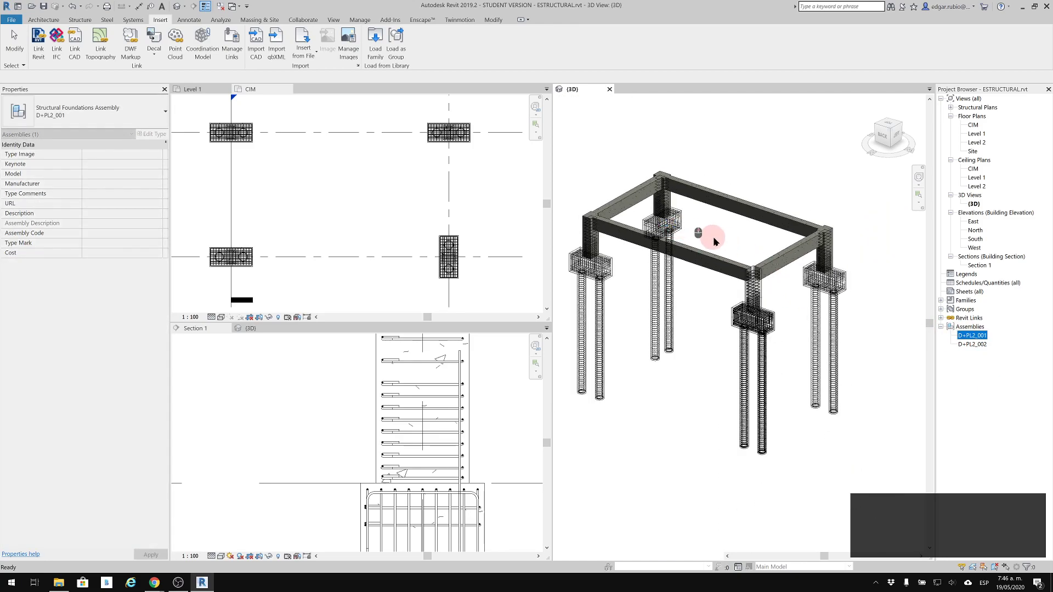
click(736, 248)
click(973, 344)
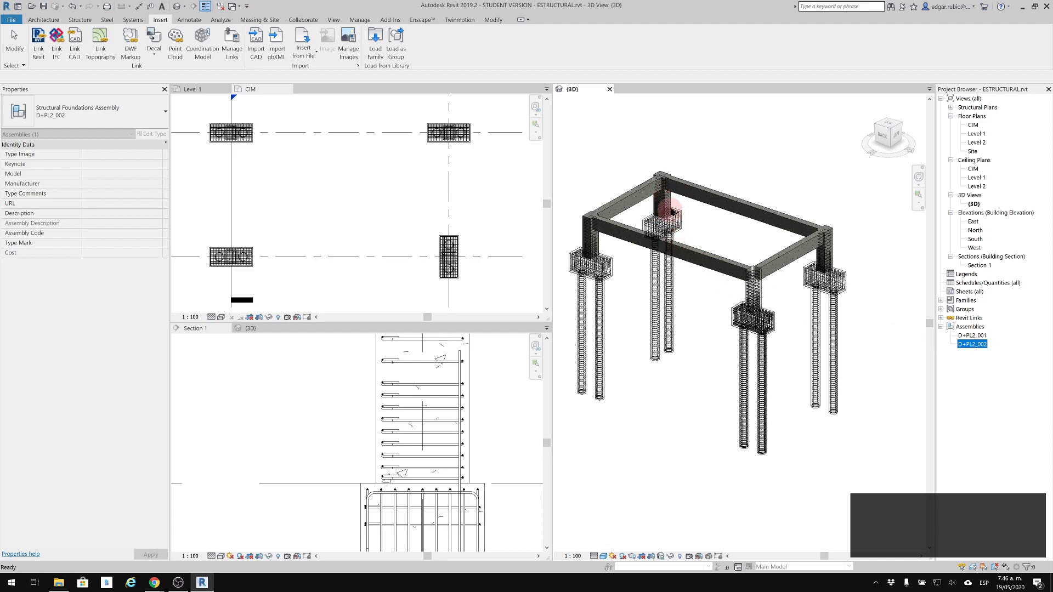
scroll(669, 191, up, 6)
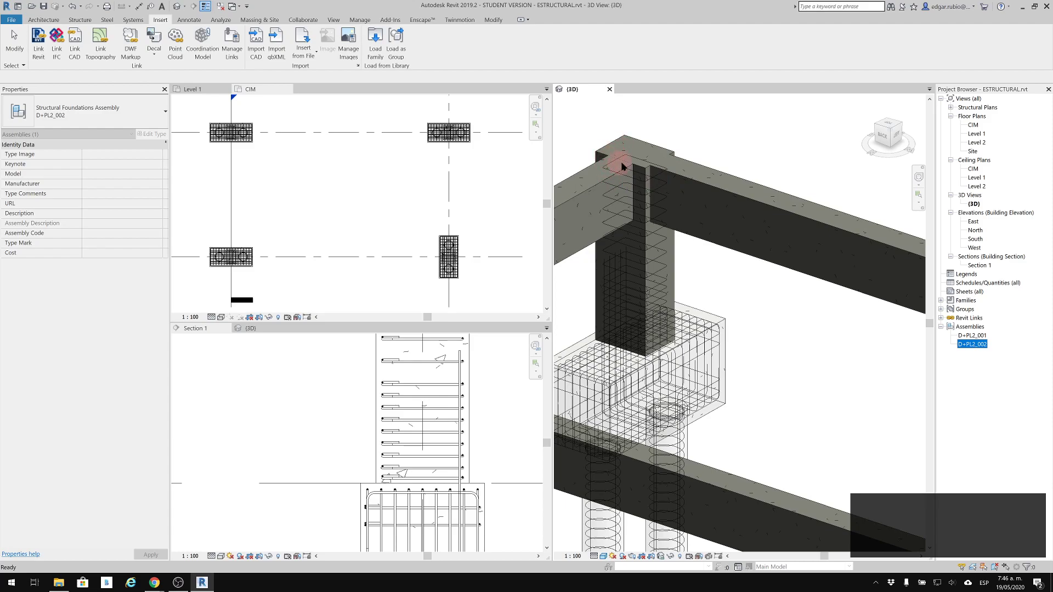
scroll(670, 167, down, 8)
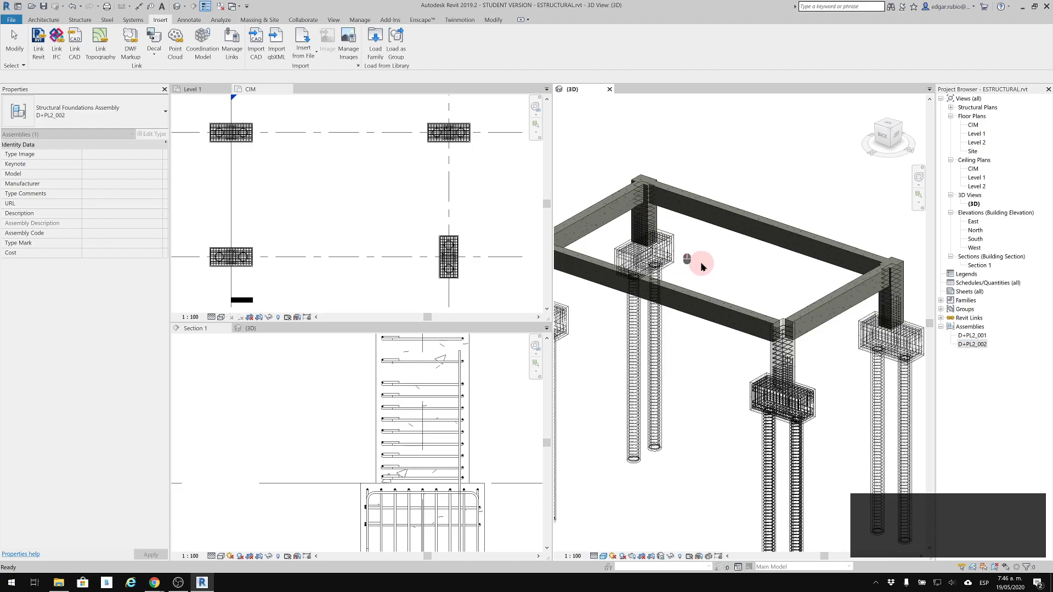
click(708, 261)
scroll(729, 258, down, 5)
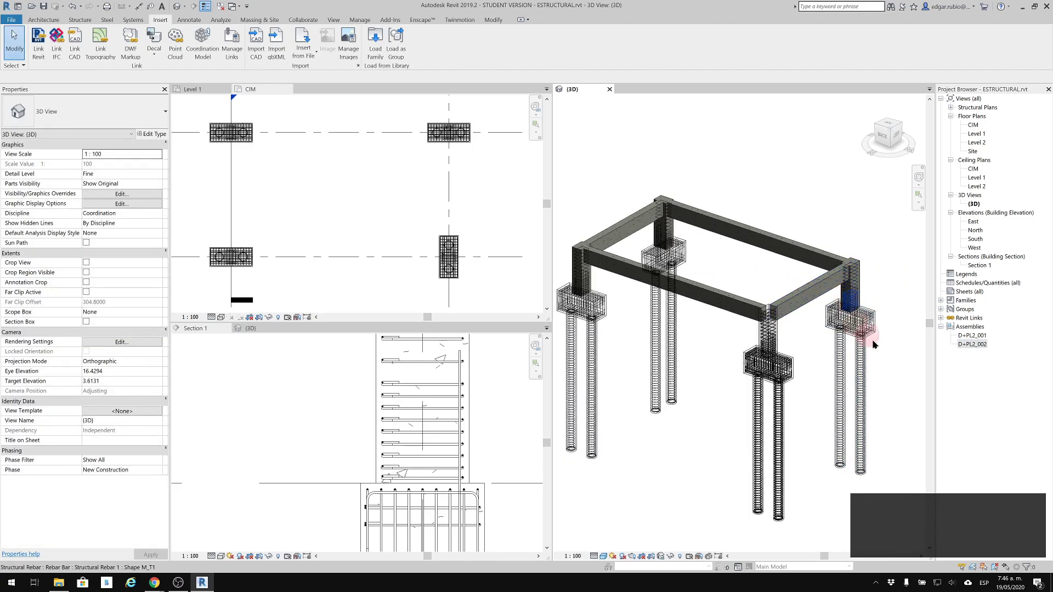
middle_drag(878, 367, 834, 301)
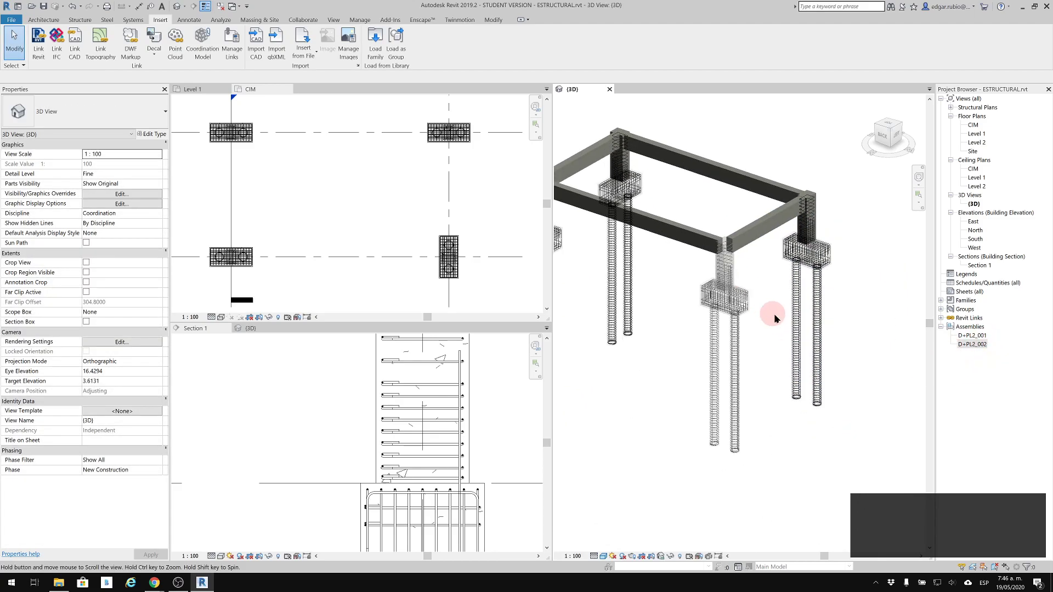
click(981, 337)
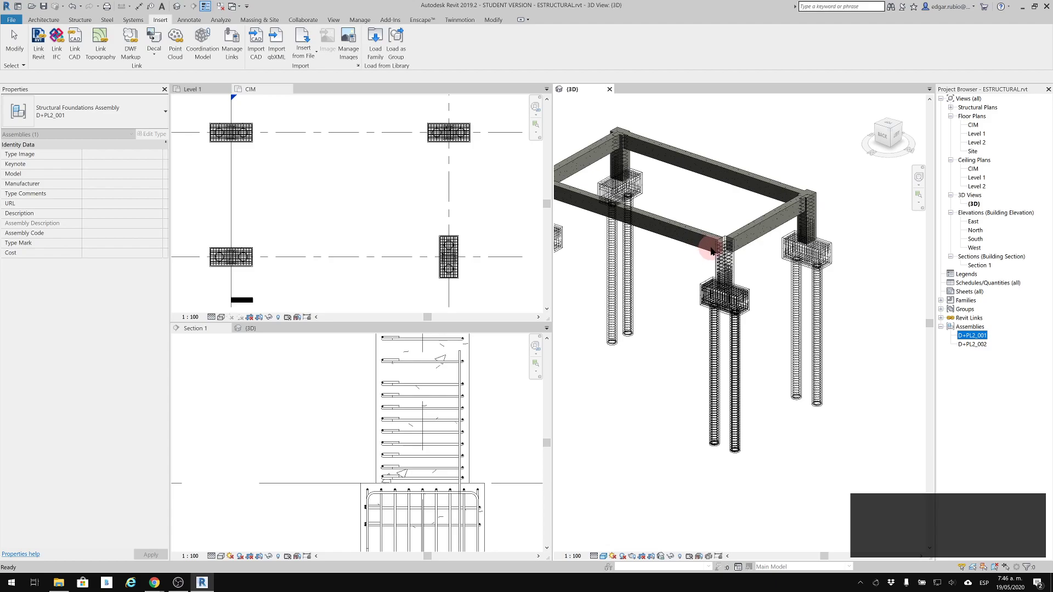
Create 1:20 assembly views for the D+PL2_001 foundation, excluding Elevation Bottom and including the column, foundation and rebar schedules plus an A0 metric sheet.
scroll(740, 328, up, 3)
click(811, 281)
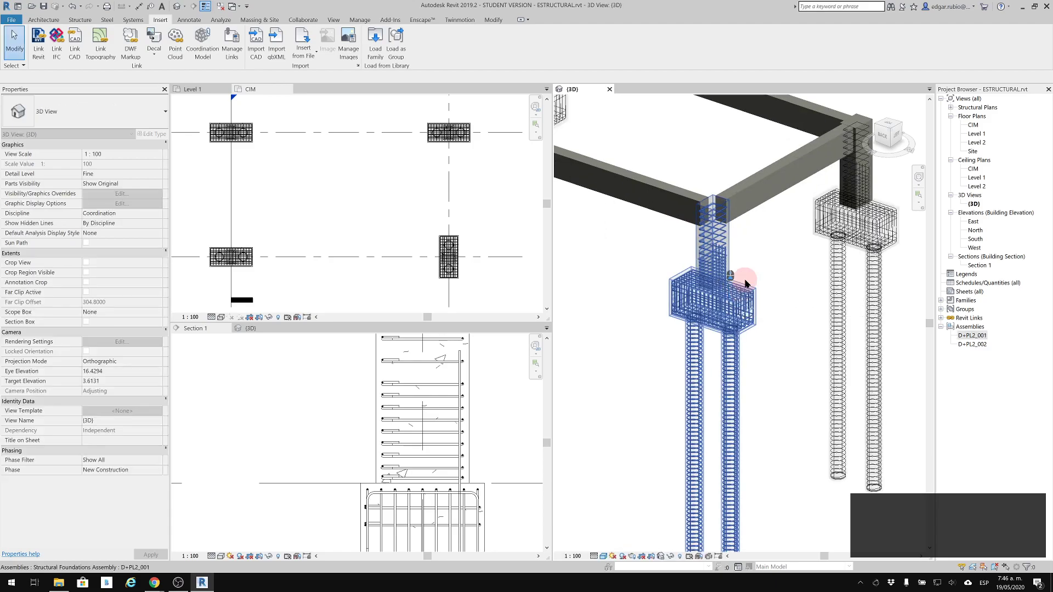
click(758, 301)
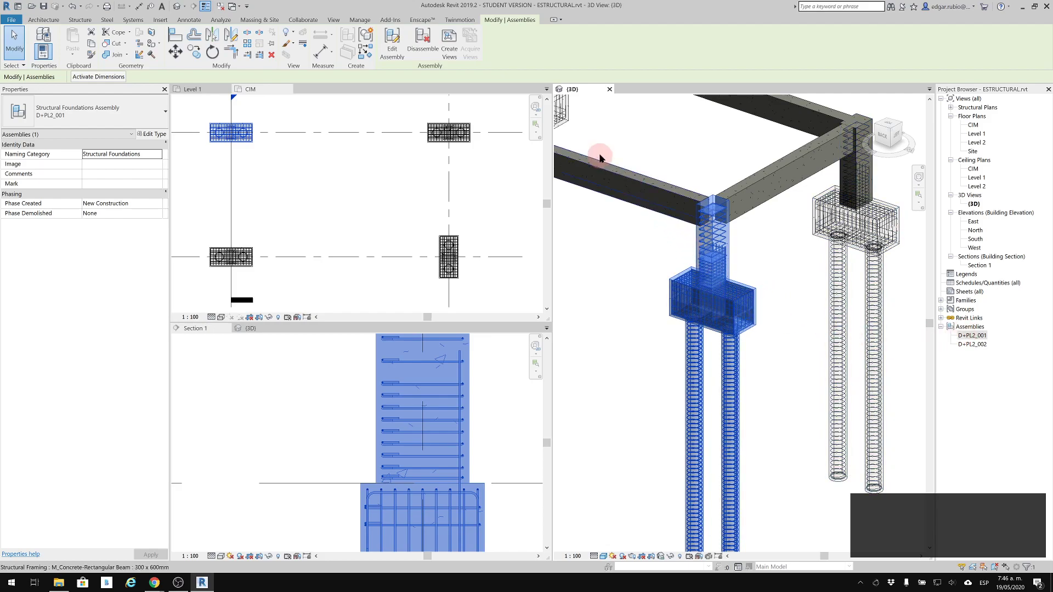
click(449, 44)
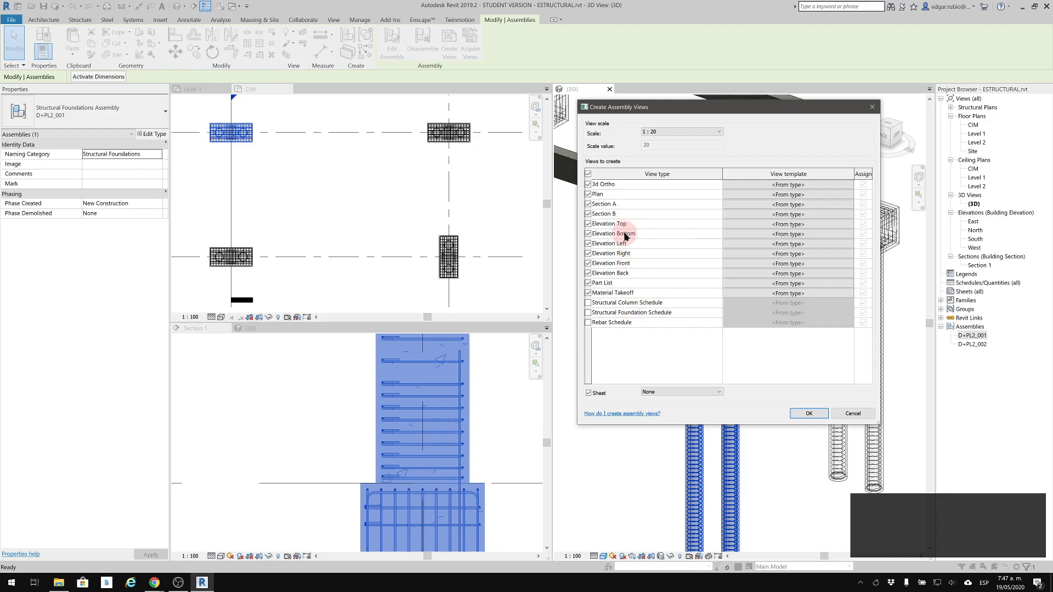
click(588, 234)
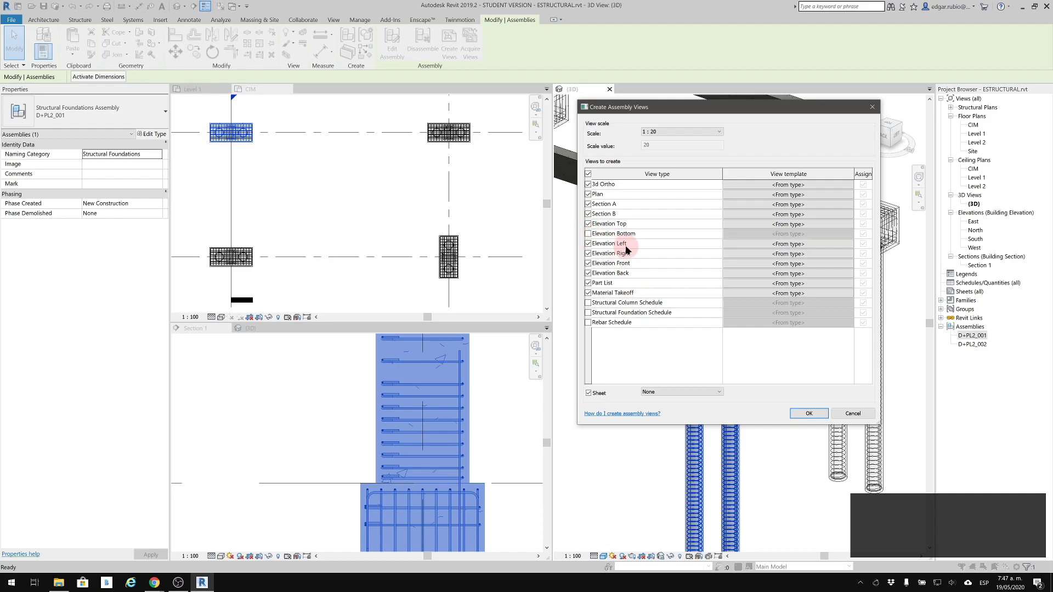
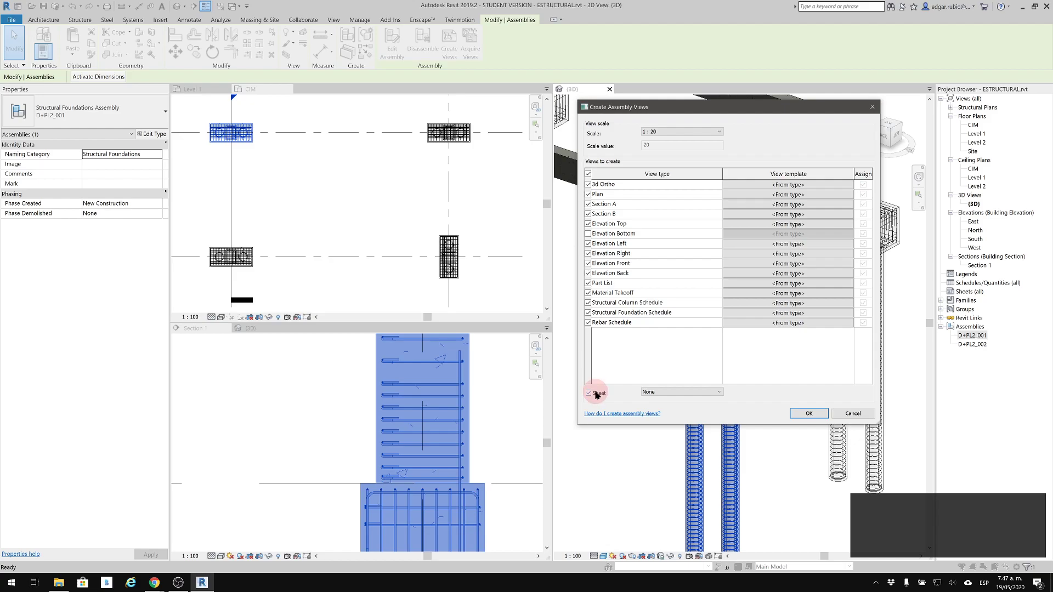
click(660, 392)
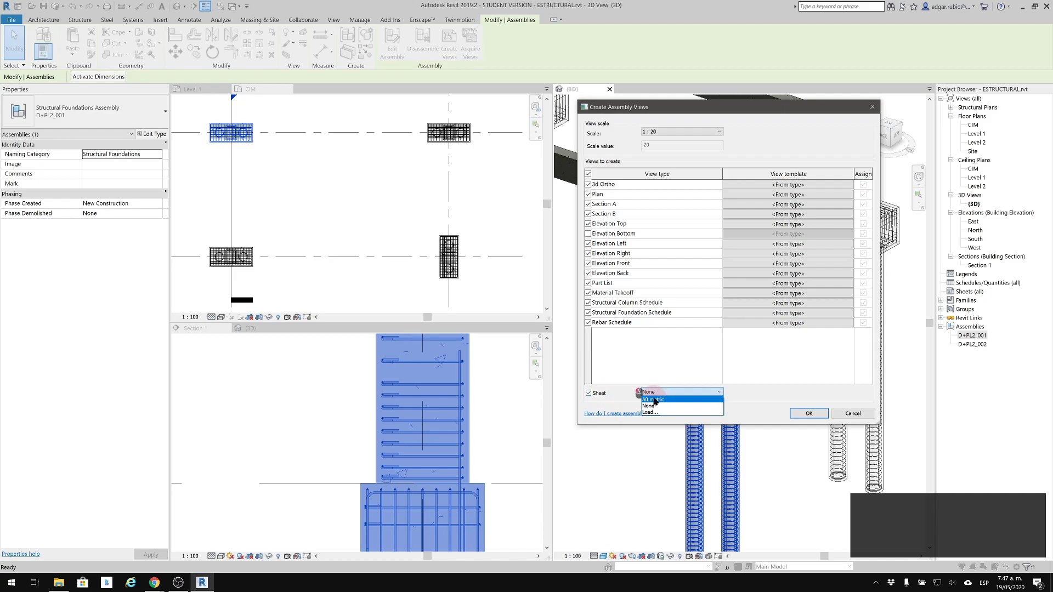
click(655, 401)
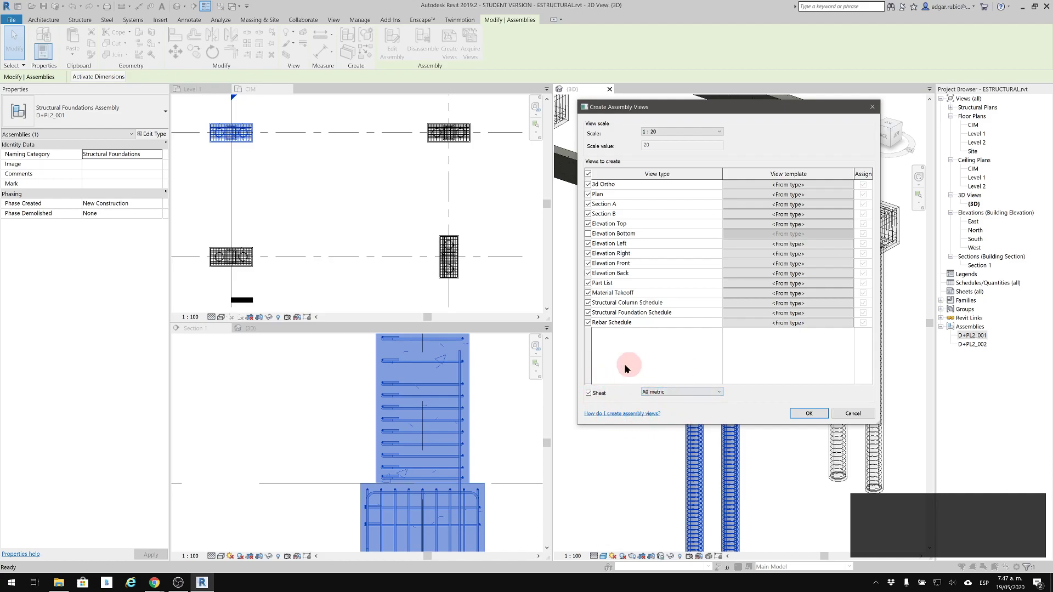
click(810, 414)
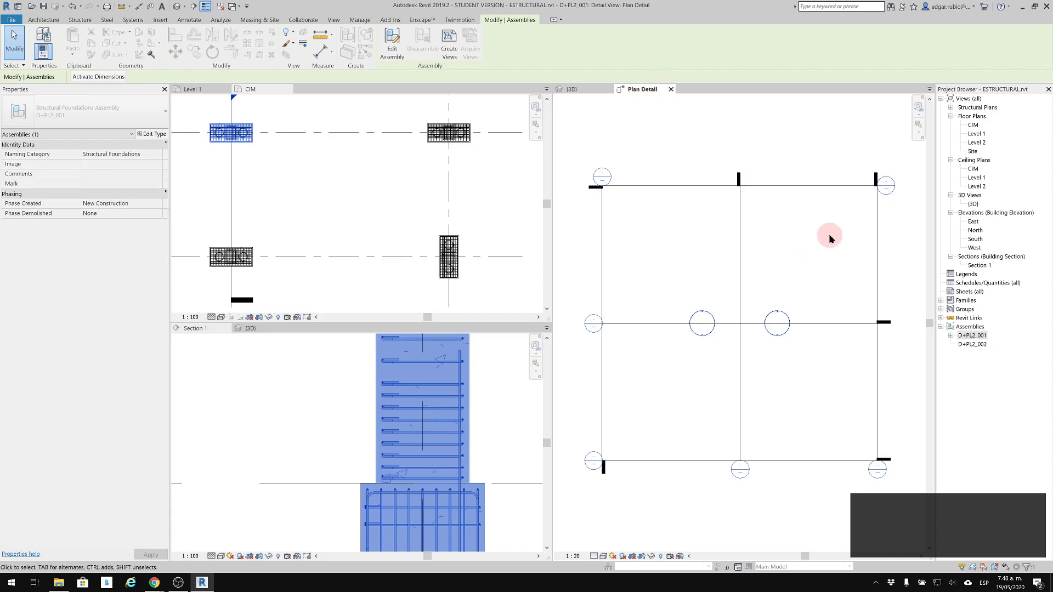
Close the Plan Detail, CIM and Level 1 views and one of the {3D} views, leaving a single view pane.
click(672, 90)
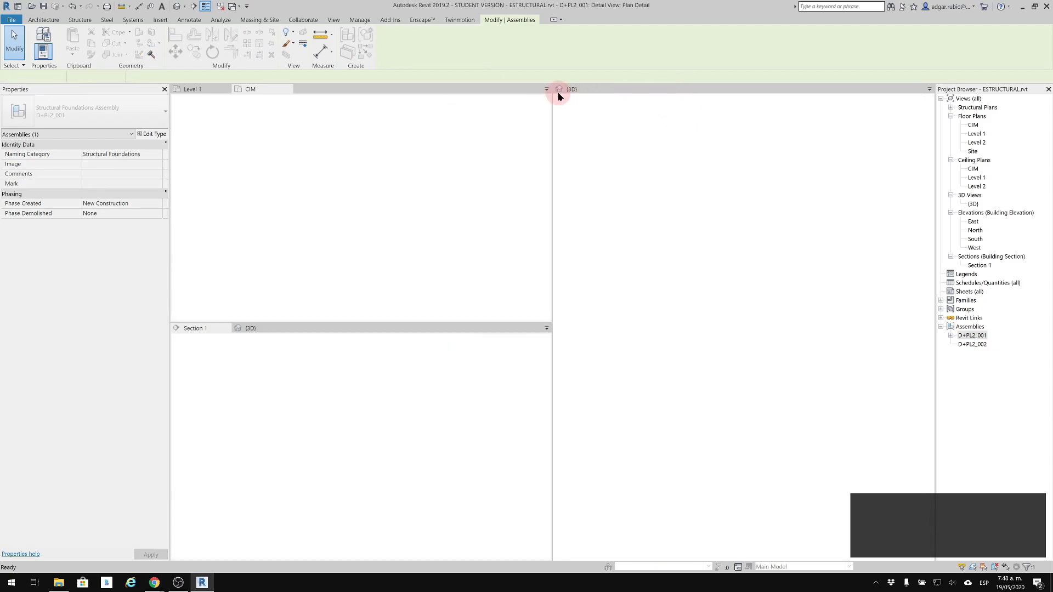
click(287, 89)
click(227, 89)
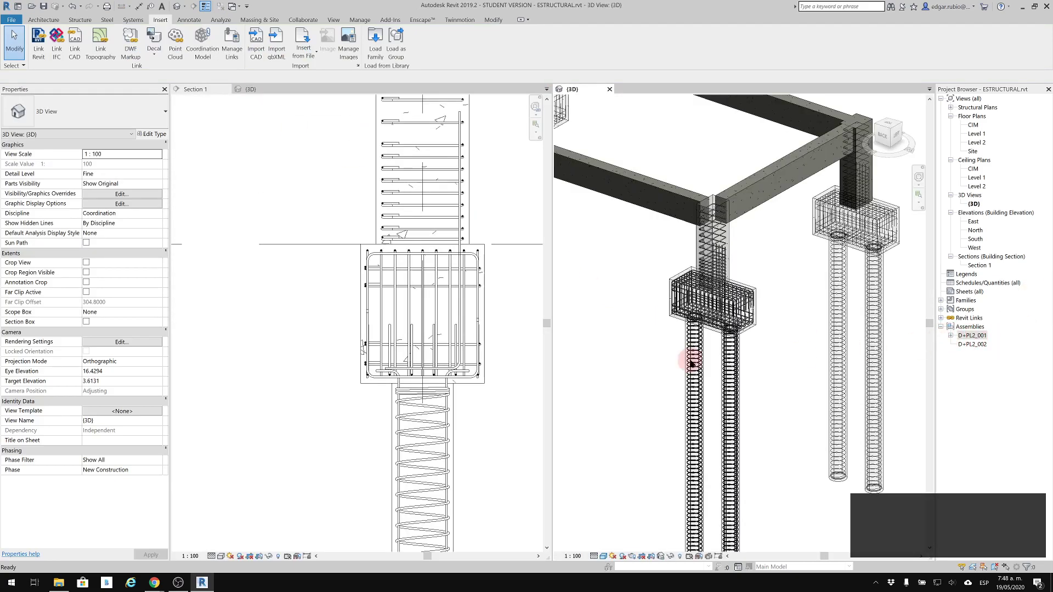
click(609, 89)
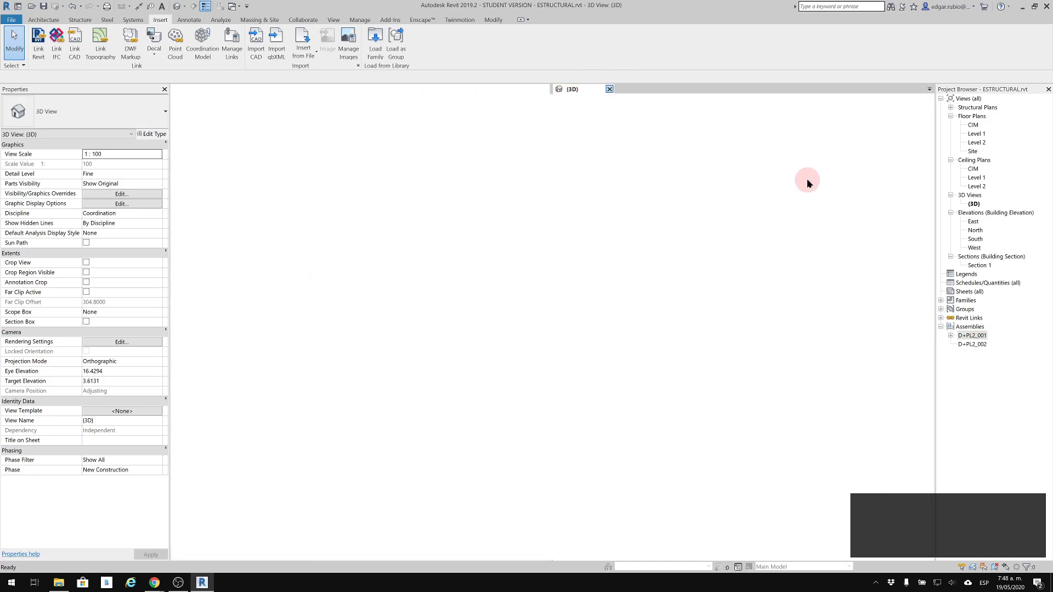
Open sheet A101 of the D+PL2_001 assembly and inspect its title block.
click(951, 336)
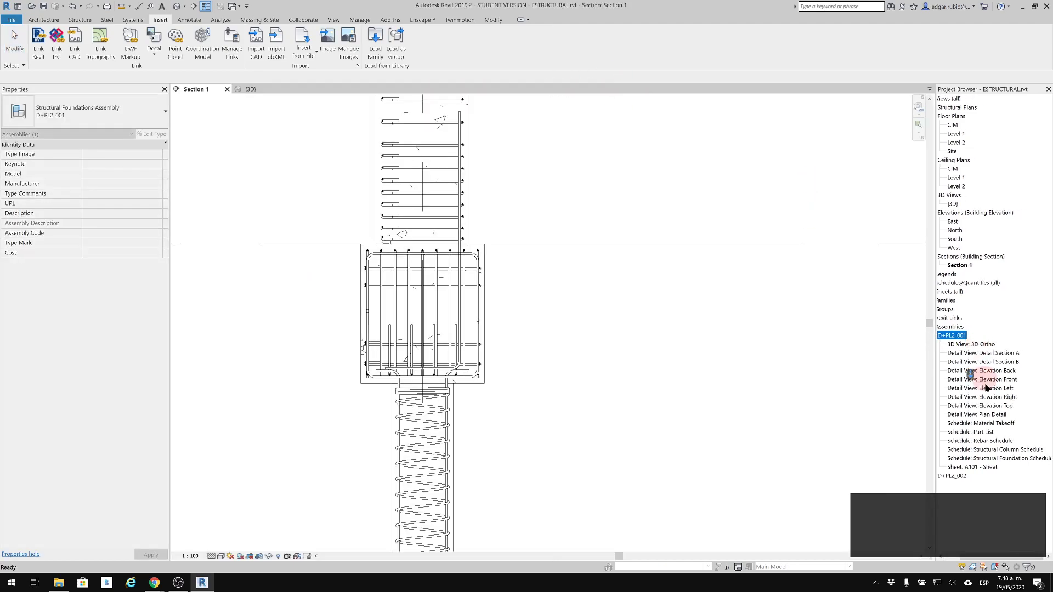
scroll(1003, 466, up, 1)
double_click(1003, 467)
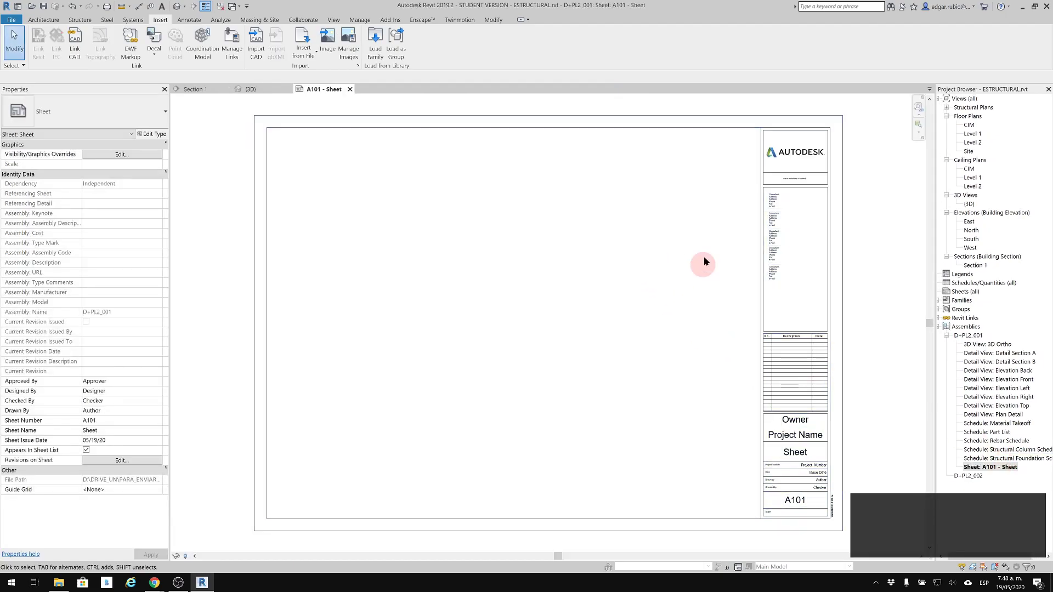
click(831, 288)
middle_drag(808, 490, 803, 442)
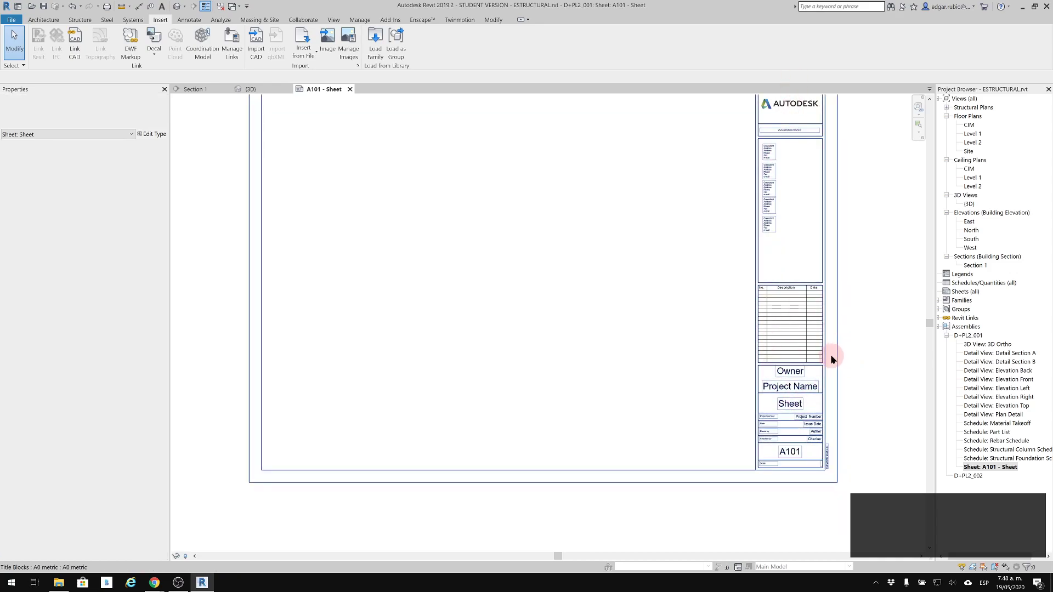
scroll(801, 393, up, 1)
scroll(796, 378, up, 1)
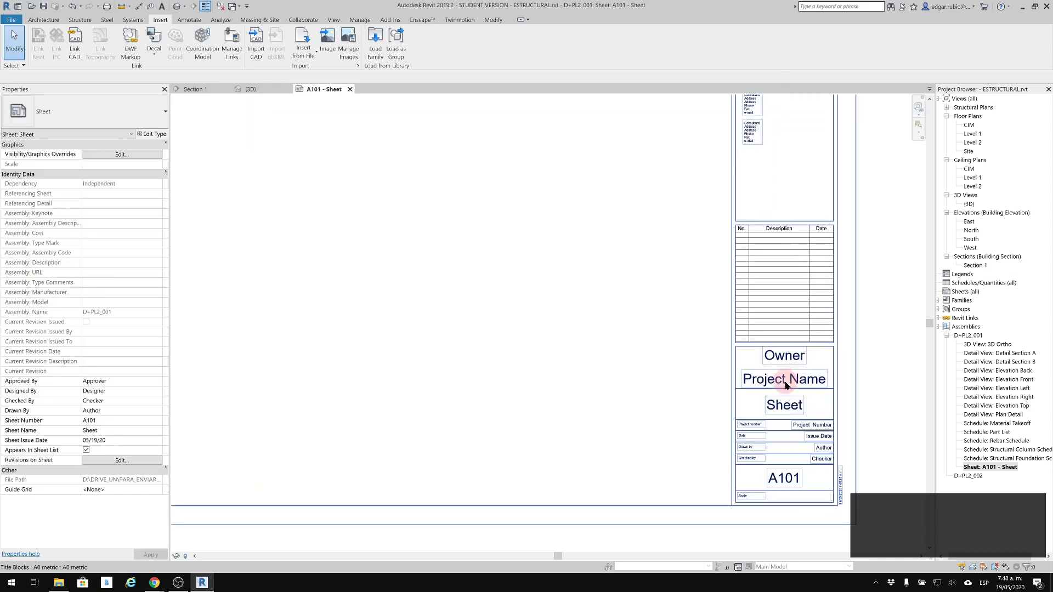
Place the assembly's 3D Ortho view in the upper-left corner of sheet A101.
scroll(788, 356, down, 1)
middle_drag(690, 264, 739, 313)
scroll(738, 313, down, 1)
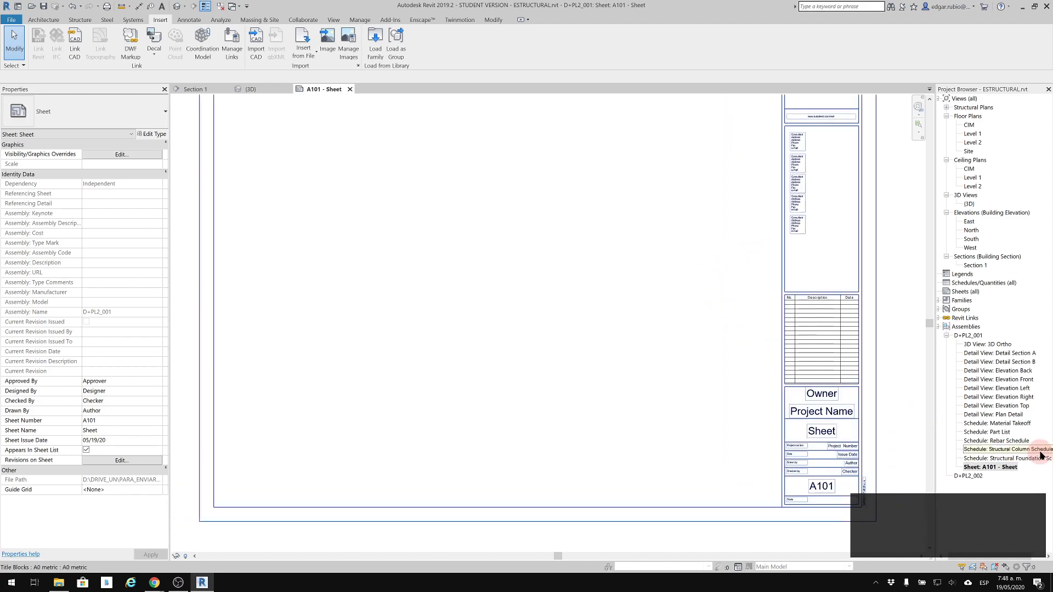
drag(999, 344, 337, 237)
middle_drag(281, 218, 314, 317)
click(286, 274)
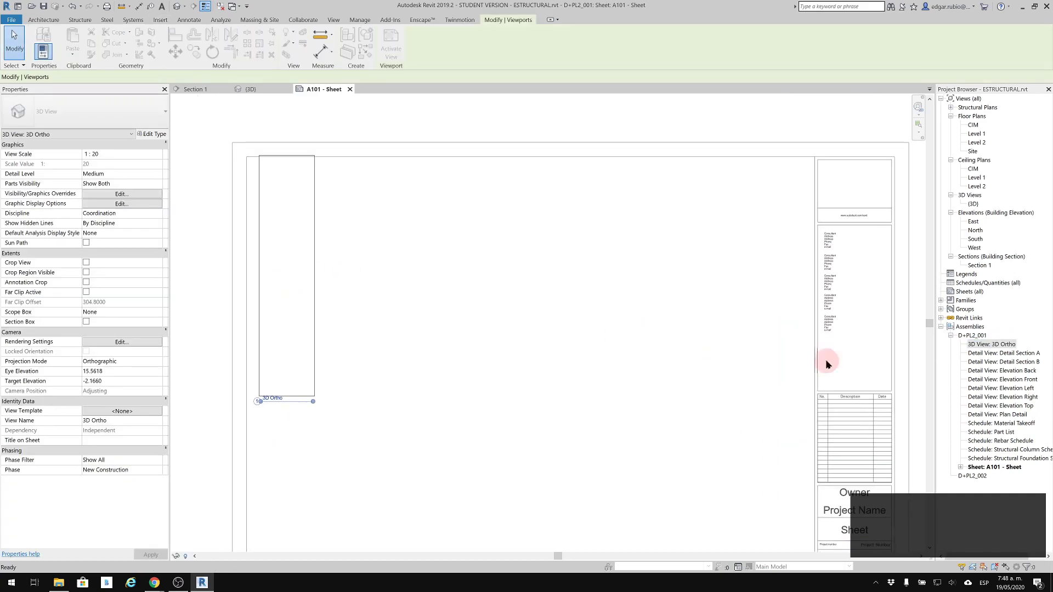
Place Detail Section A, Detail Section B and Elevation Back in an aligned row to the right of the 3D Ortho view.
click(1019, 353)
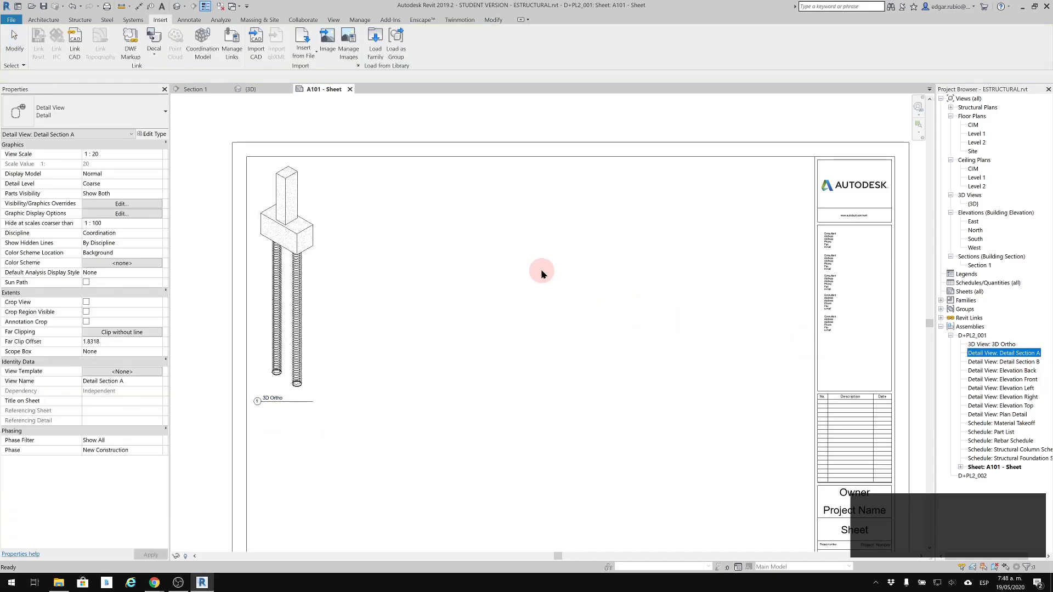
drag(400, 268, 361, 267)
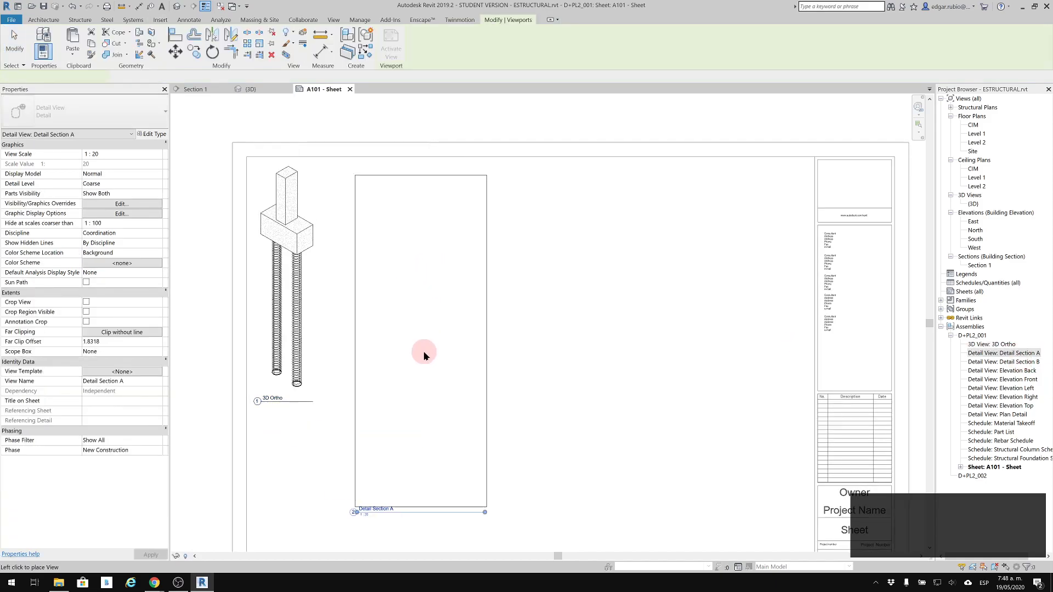
click(412, 332)
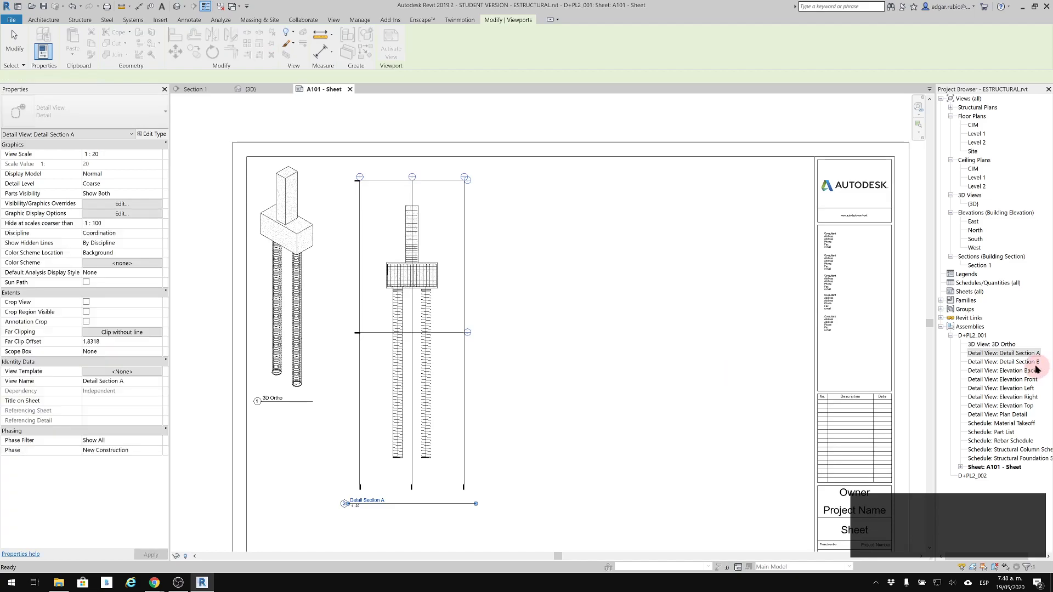
drag(1032, 363, 548, 301)
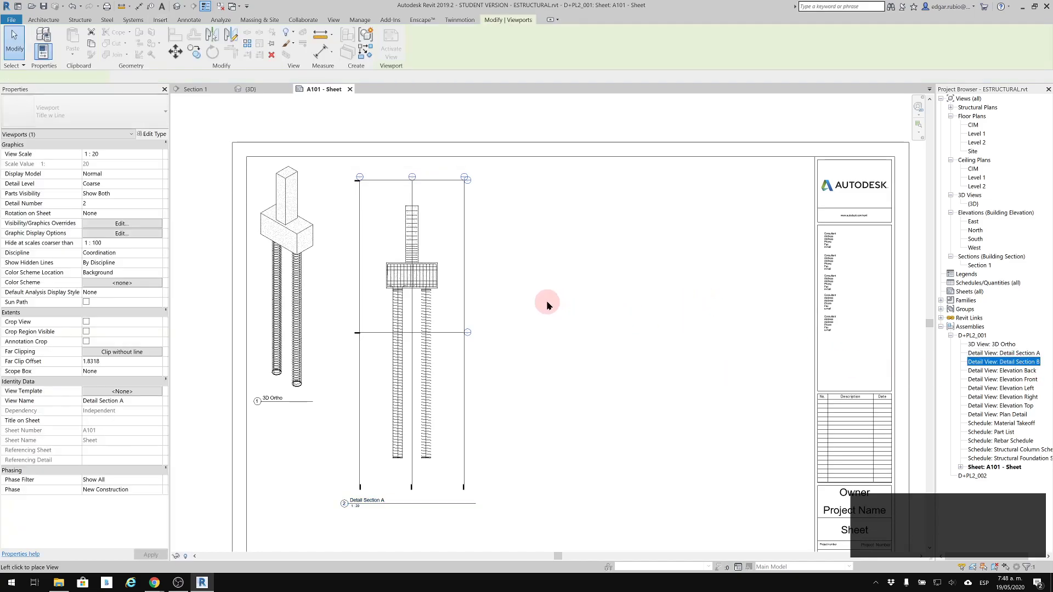
click(545, 331)
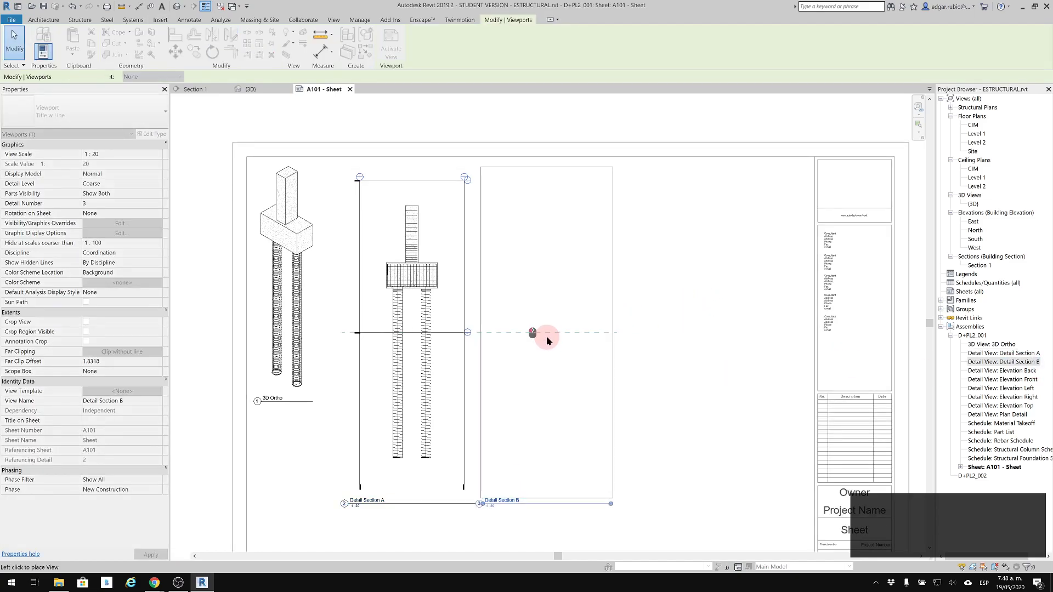
drag(1004, 371, 738, 294)
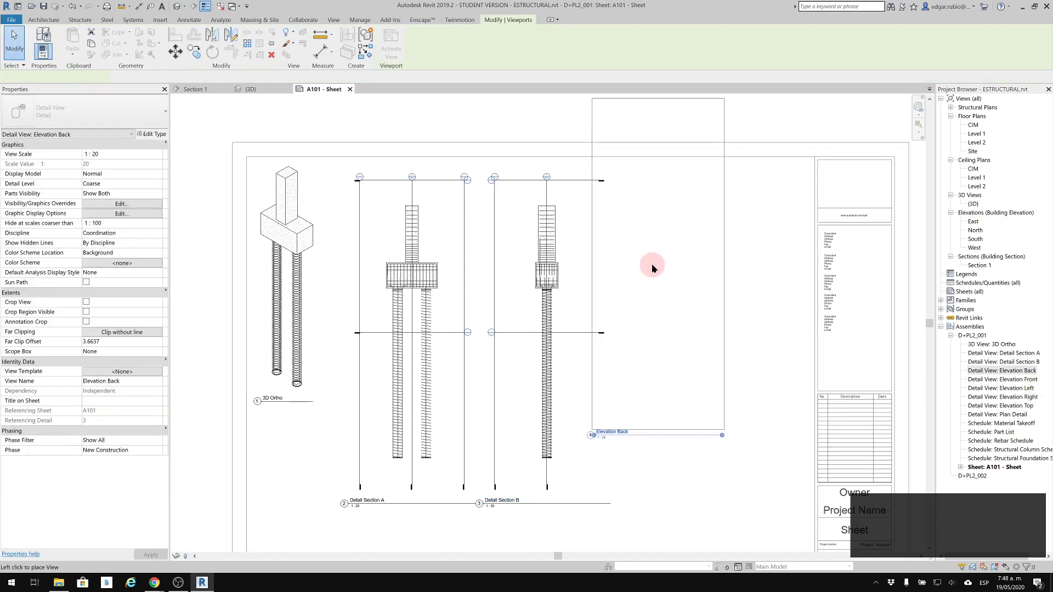
click(660, 334)
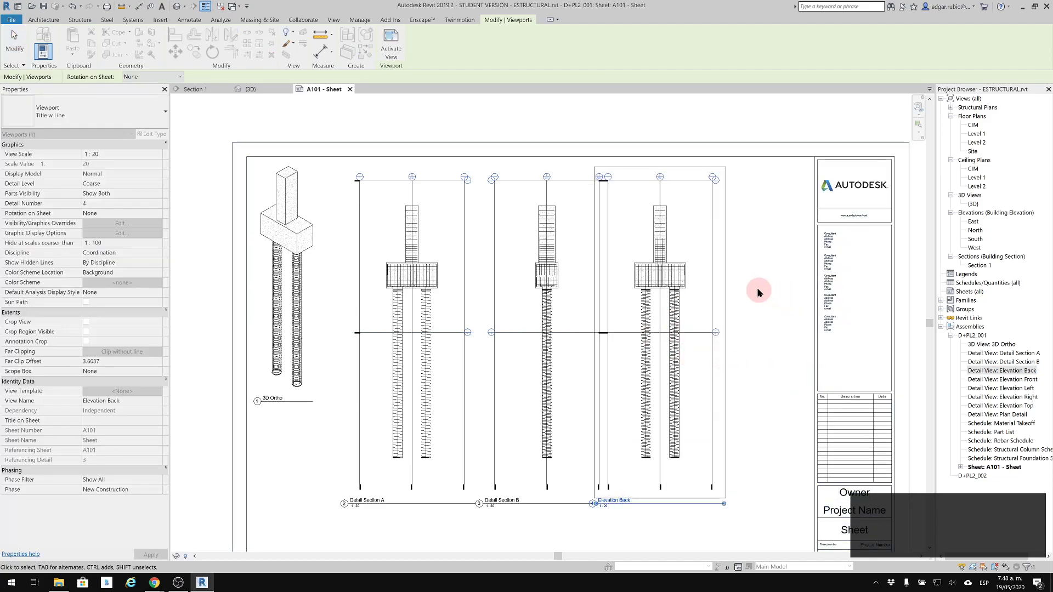
Shift the Detail Section A, Detail Section B and Elevation Back viewports together toward the 3D Ortho view.
drag(784, 263, 399, 312)
key(Left)
key(Left)
key(Left)
key(Left)
key(Left)
key(Left)
key(Left)
key(Left)
key(Left)
key(Left)
click(781, 280)
Nudge the Detail Section B and Elevation Back viewports slightly closer to Detail Section A.
drag(764, 268, 579, 344)
key(Left)
key(Left)
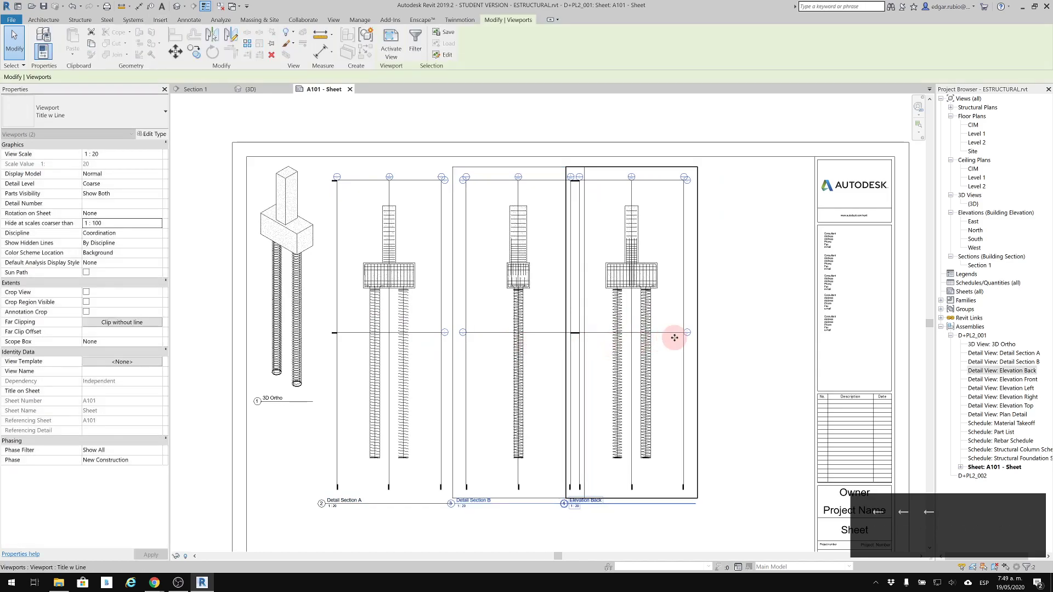
key(Left)
click(735, 338)
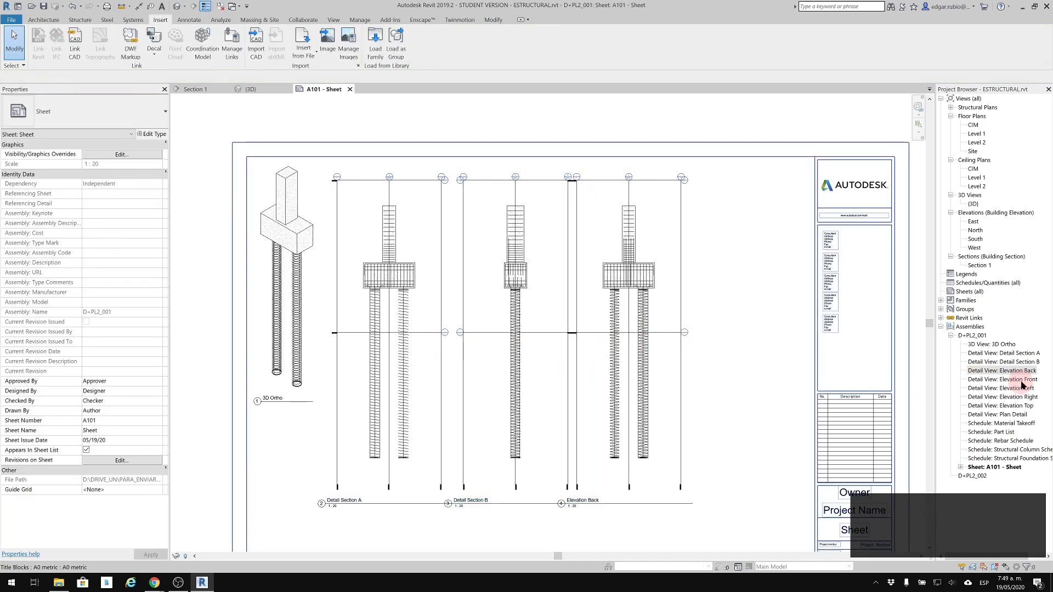
Place Elevation Left at the end of the view row and Plan Detail in the sheet's lower-left corner.
click(1023, 388)
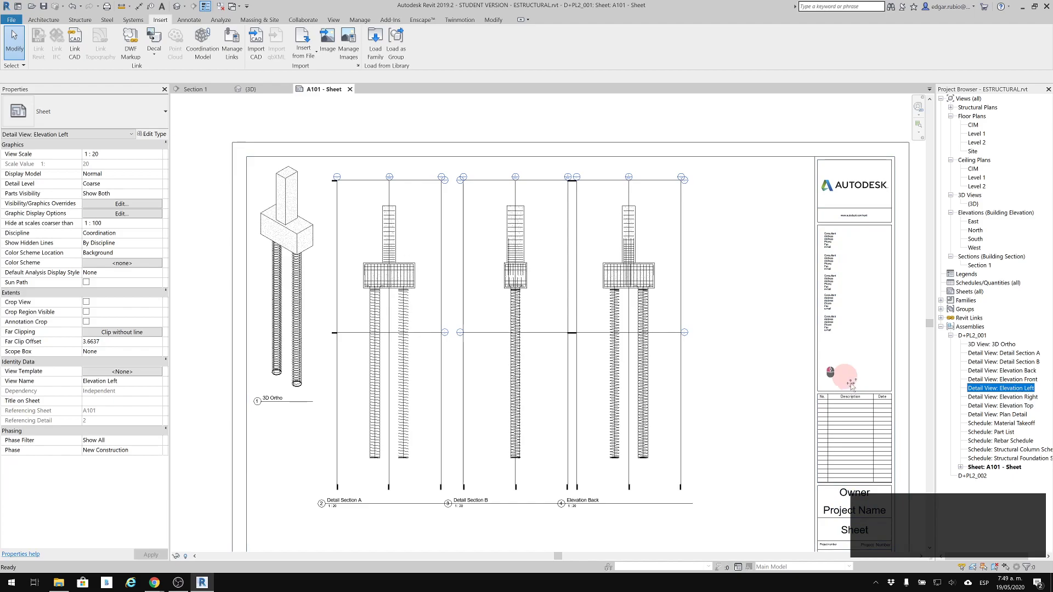
click(755, 336)
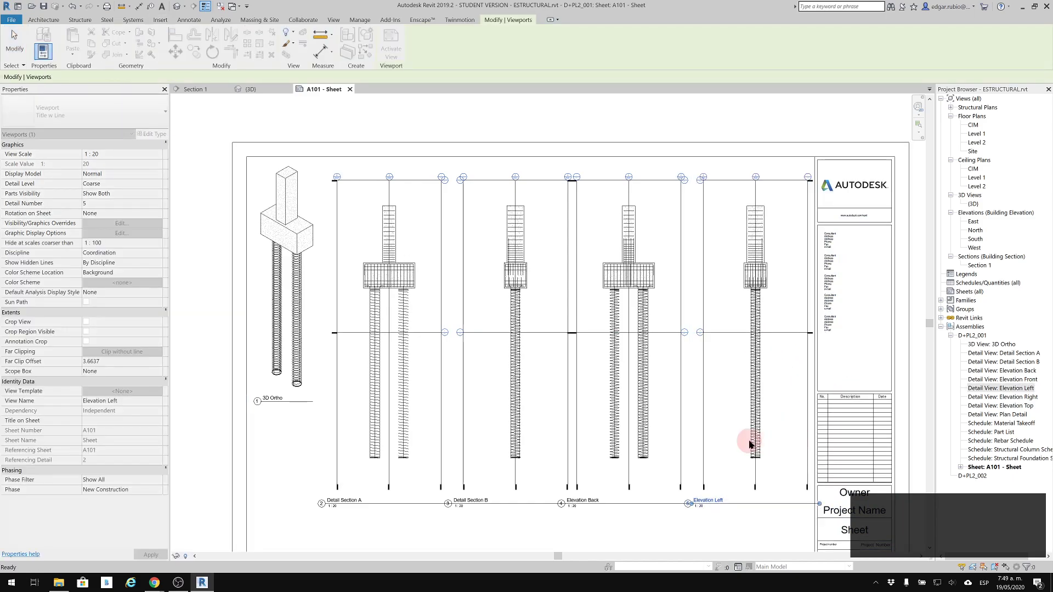
scroll(785, 419, down, 1)
middle_drag(734, 368, 742, 252)
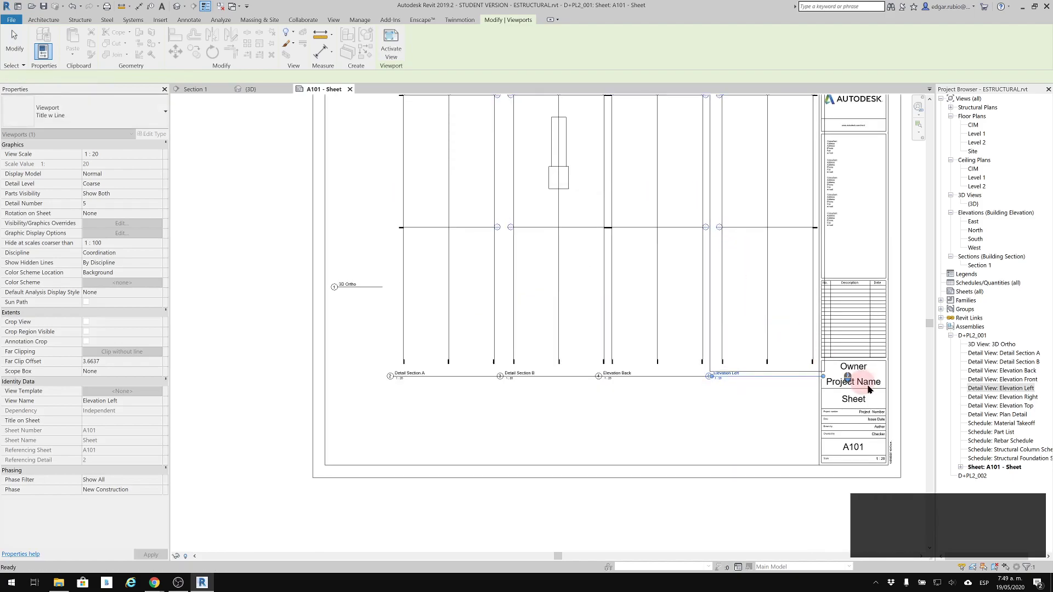
drag(1016, 418, 535, 361)
drag(493, 403, 490, 400)
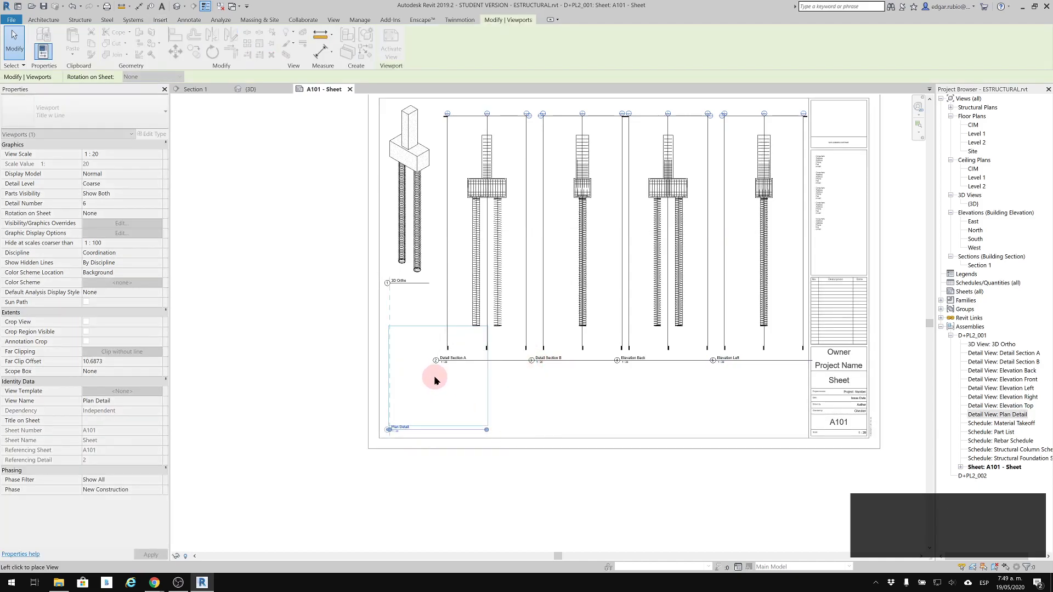
click(623, 414)
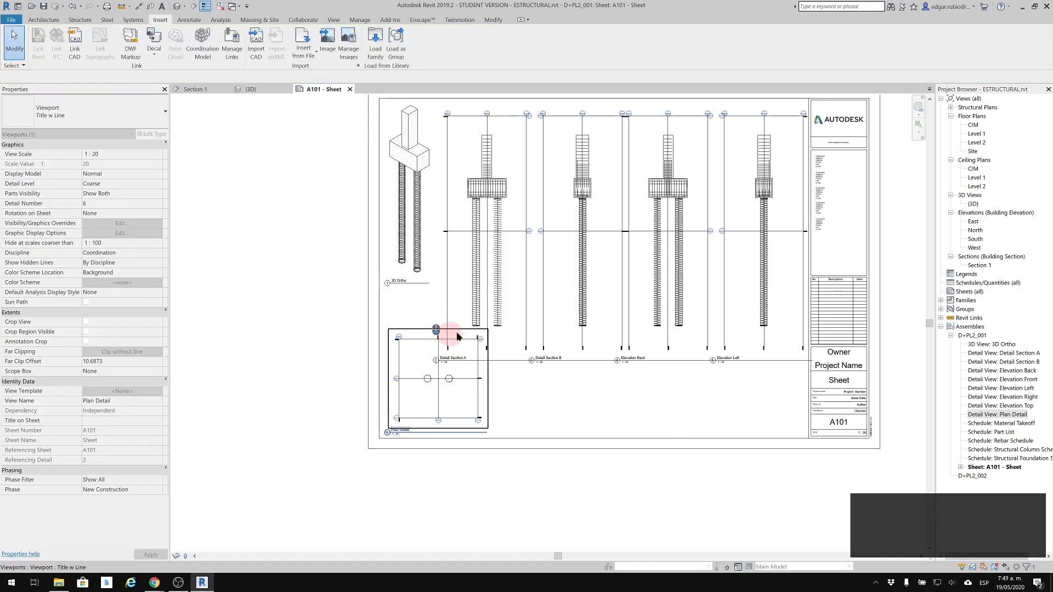
Activate Detail Section A on the sheet, move the horizontal Plan Detail cut line up about 3 m to above the pile cap, and deactivate it.
scroll(447, 337, up, 2)
middle_drag(467, 362, 539, 362)
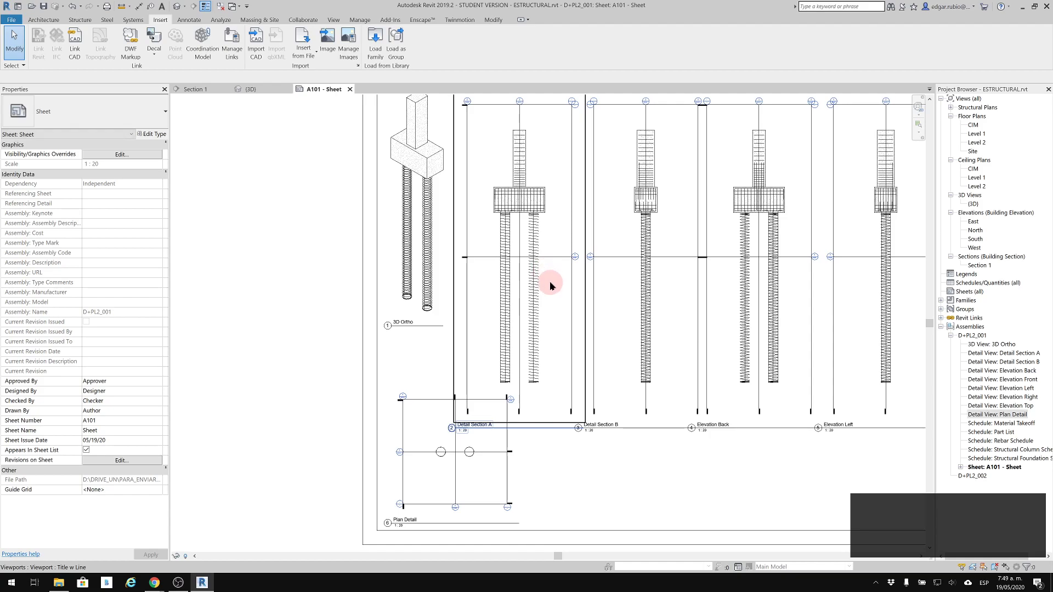
double_click(549, 276)
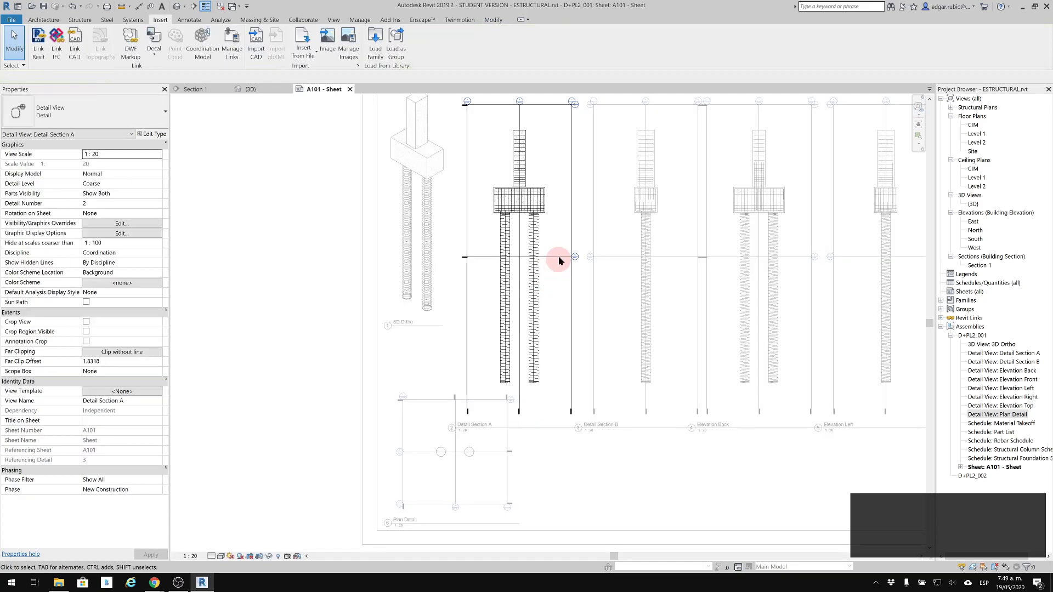
click(560, 257)
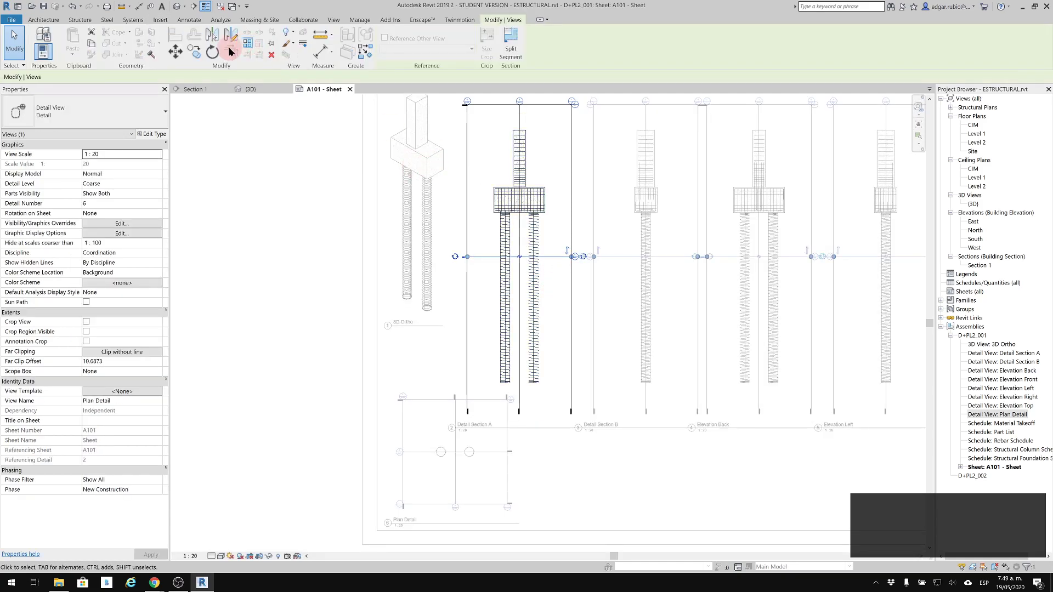
click(175, 51)
click(483, 257)
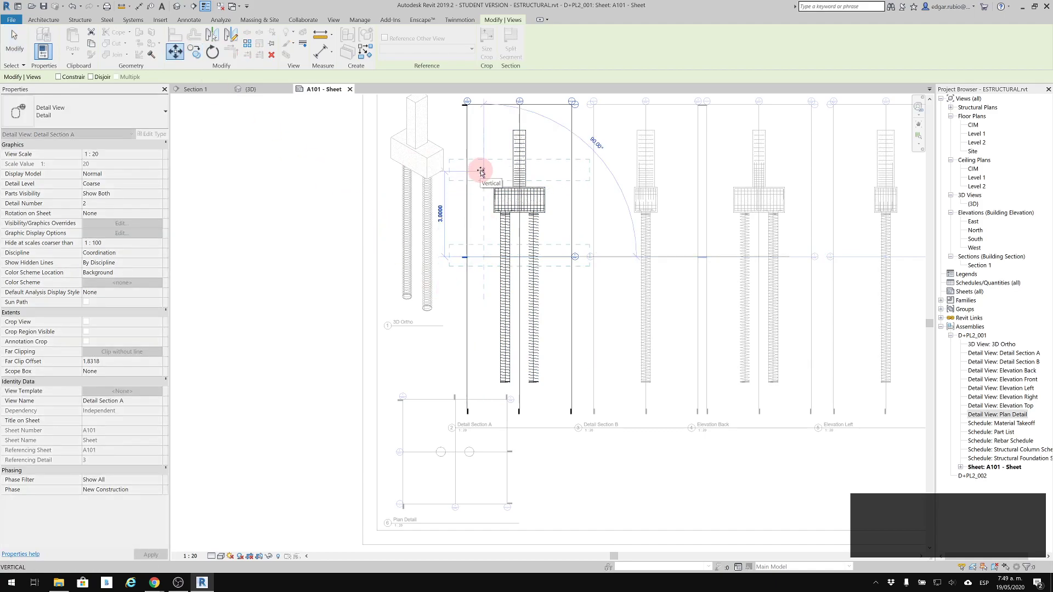
click(480, 175)
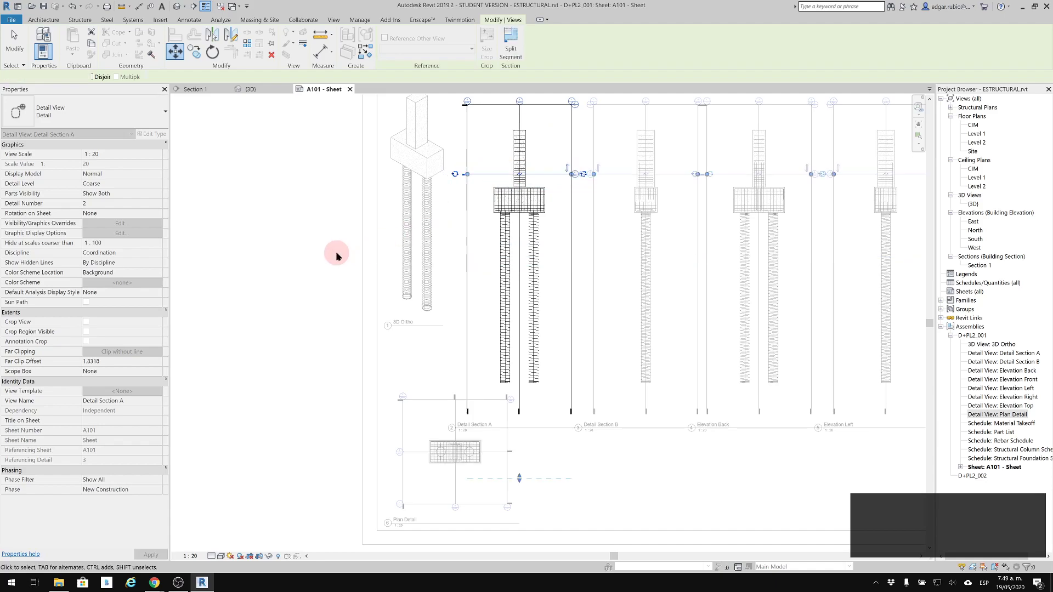
click(218, 298)
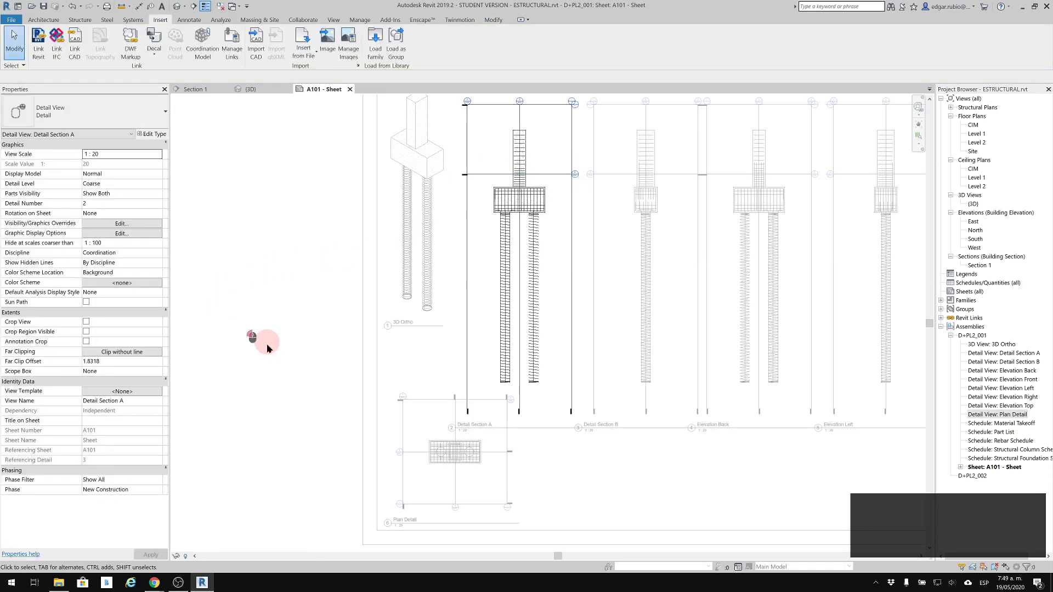
double_click(263, 341)
Nudge the Plan Detail viewport slightly down and left on the sheet.
click(405, 407)
click(423, 459)
key(Down)
key(Down)
key(Left)
click(560, 488)
Place the Material Takeoff schedule to the right of Plan Detail and widen its Material: Name column to fit each name on one line.
middle_drag(599, 498, 482, 489)
middle_click(532, 485)
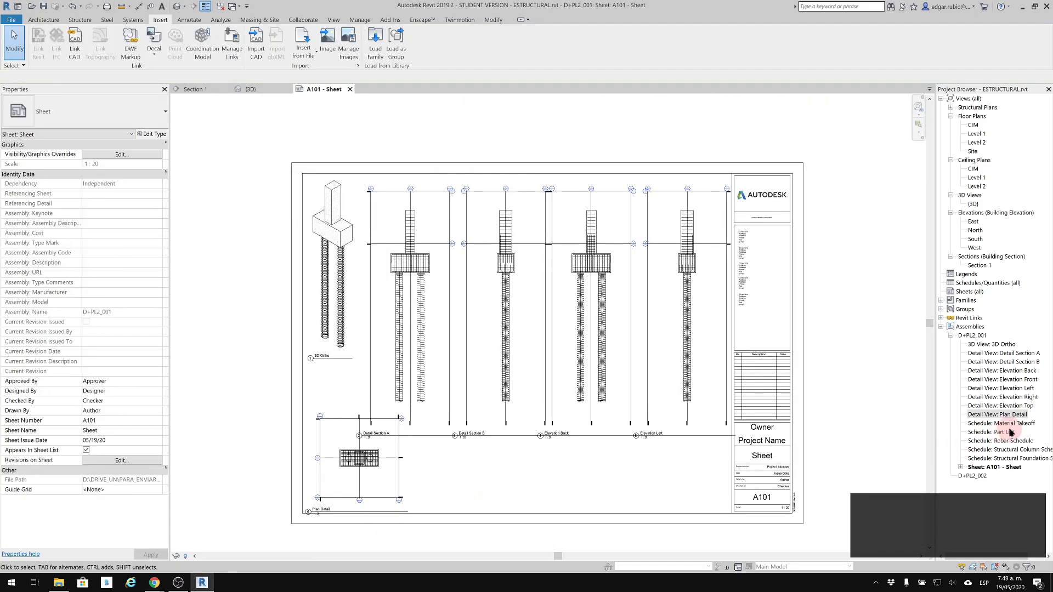
drag(1016, 427, 441, 469)
click(429, 461)
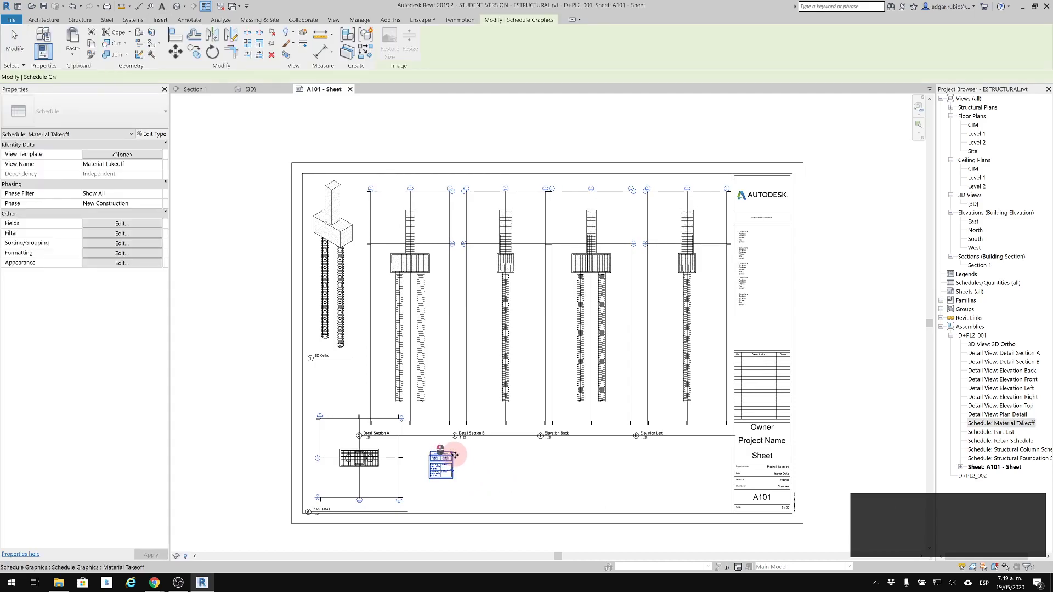
scroll(457, 455, up, 5)
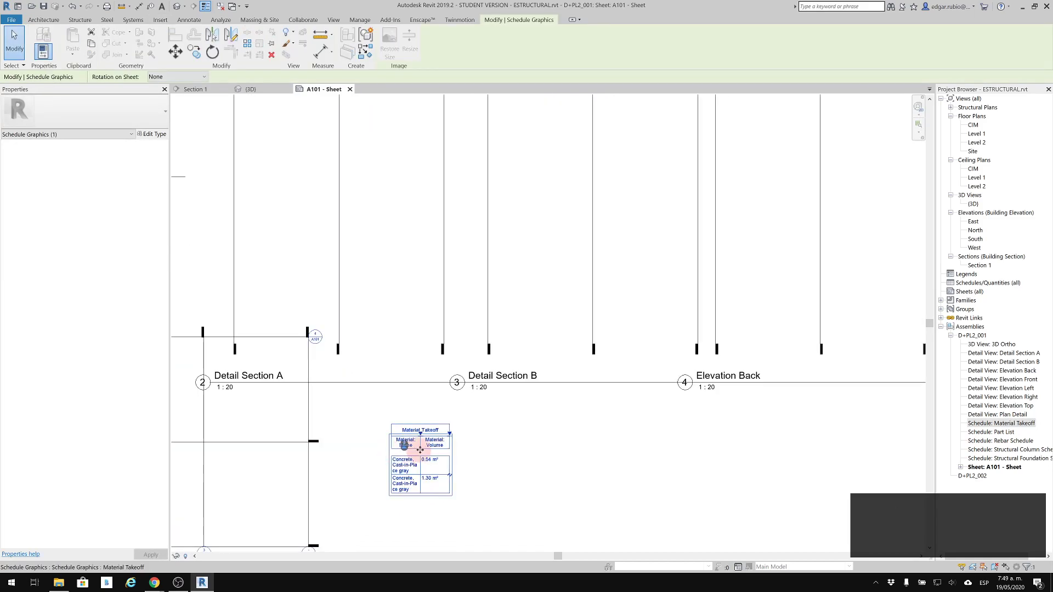
click(413, 415)
drag(425, 417, 489, 423)
Place the Part List schedule below Elevation Back, widening its Category and Family and Type columns so each entry fits on one line.
middle_drag(541, 465, 541, 362)
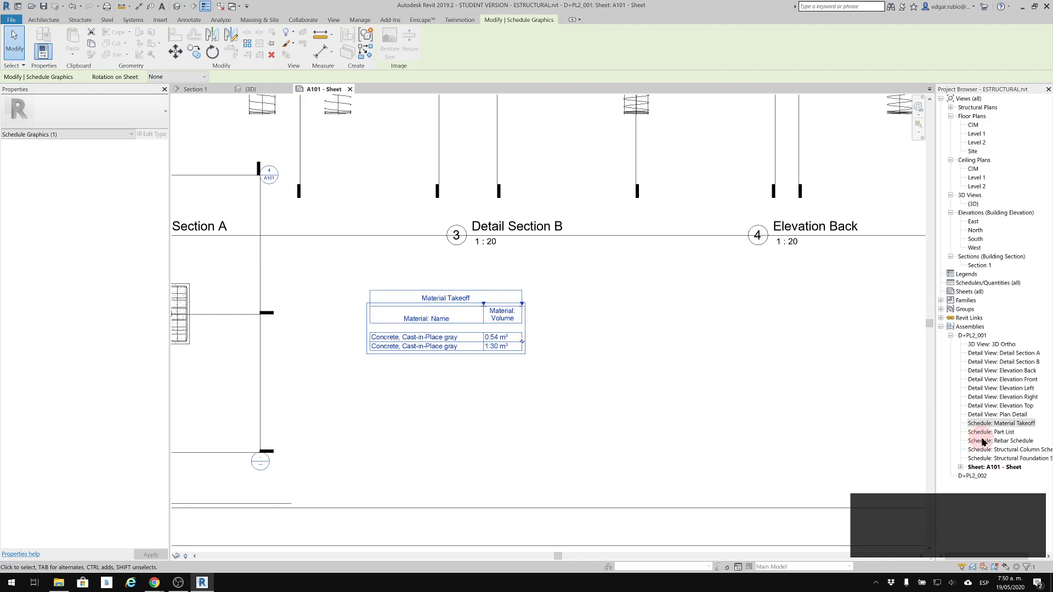
drag(995, 433, 411, 392)
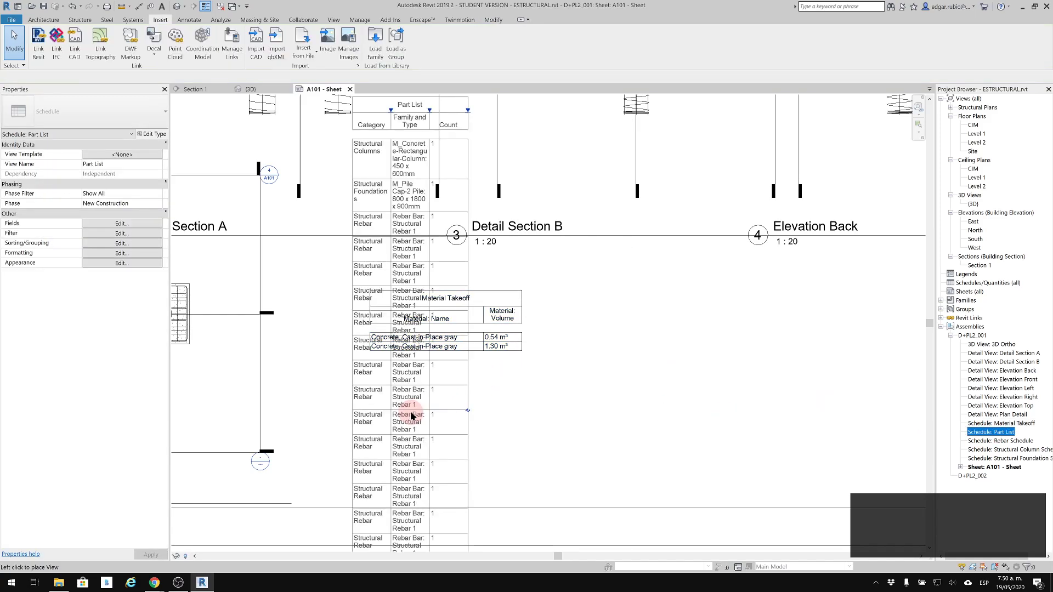
click(655, 395)
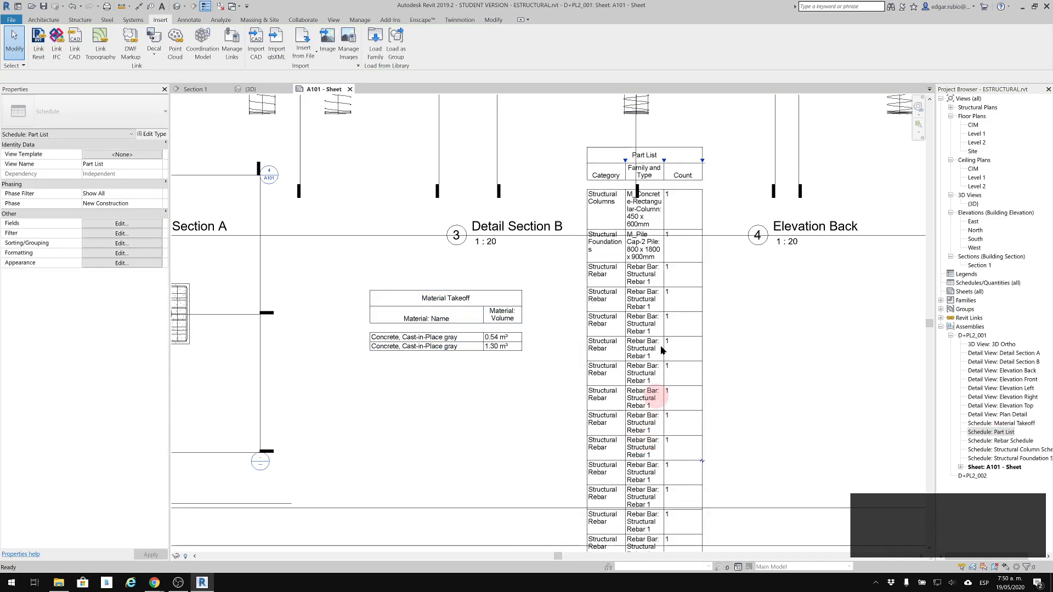
drag(664, 161, 827, 156)
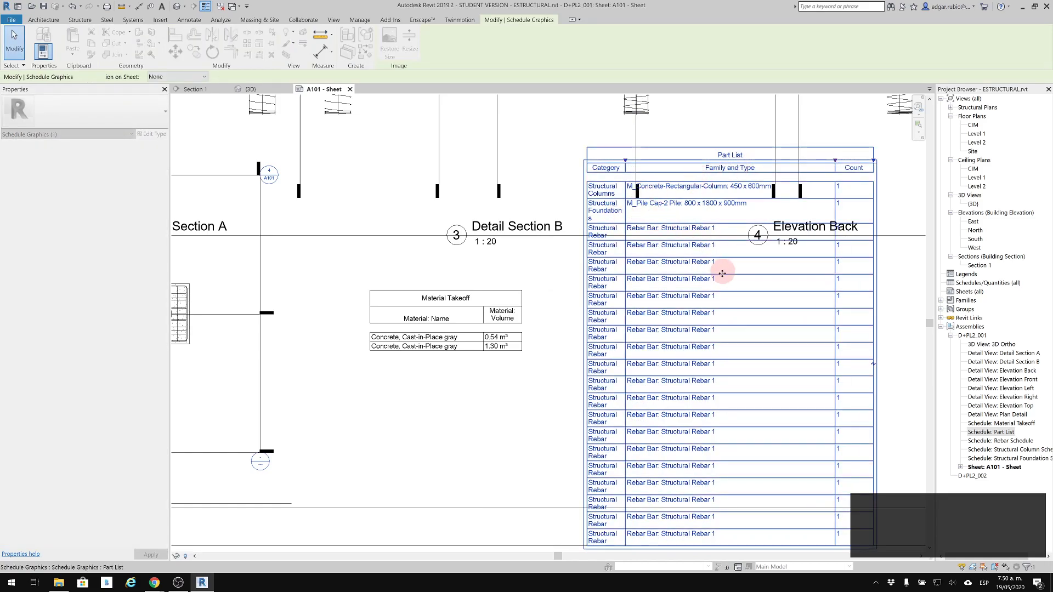
scroll(692, 254, down, 1)
drag(637, 176, 693, 179)
drag(661, 387, 712, 376)
Place the Rebar Schedule to the right of Part List, aligned with its top, and widen its Family and Type column.
middle_drag(728, 352, 544, 355)
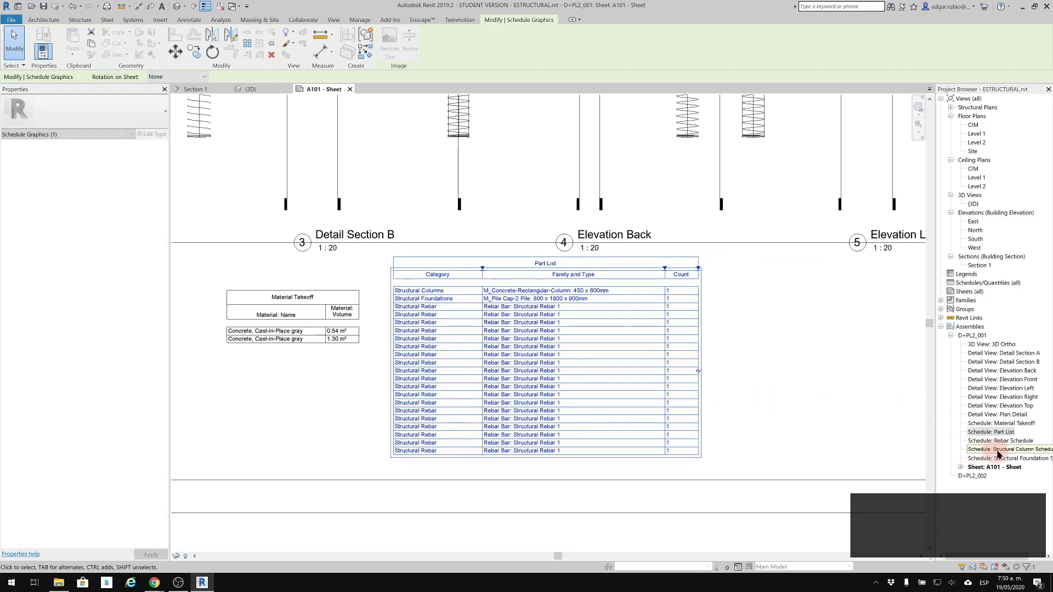
drag(1010, 442, 816, 387)
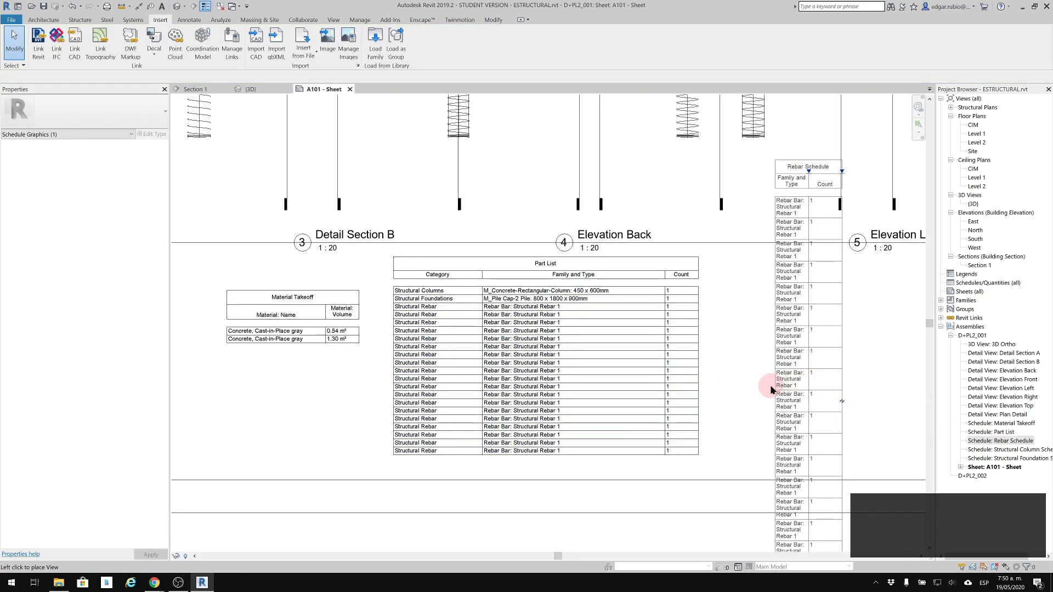
middle_drag(656, 381, 589, 359)
scroll(615, 375, down, 1)
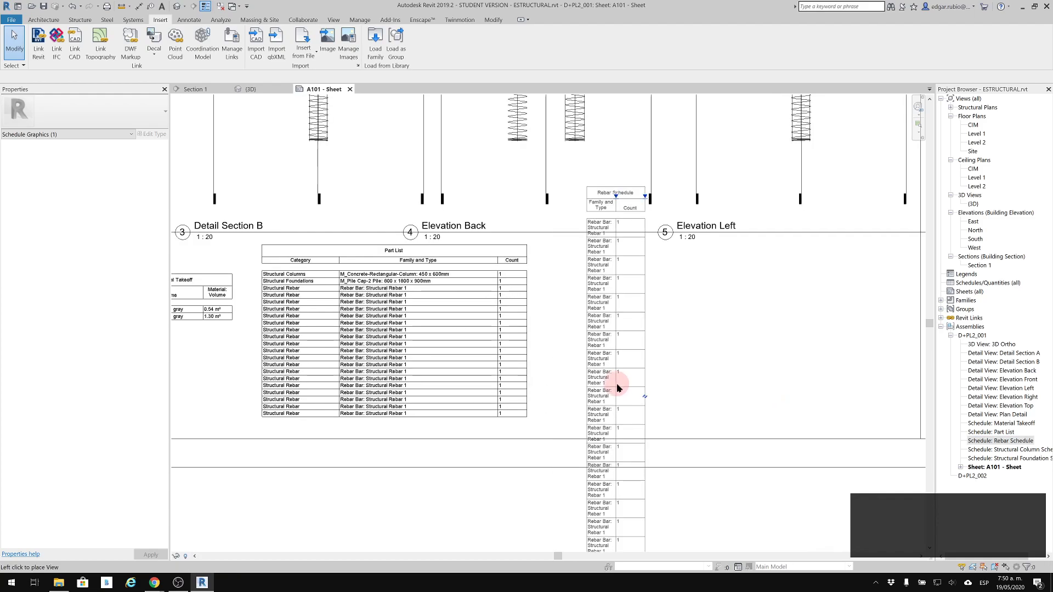
click(603, 455)
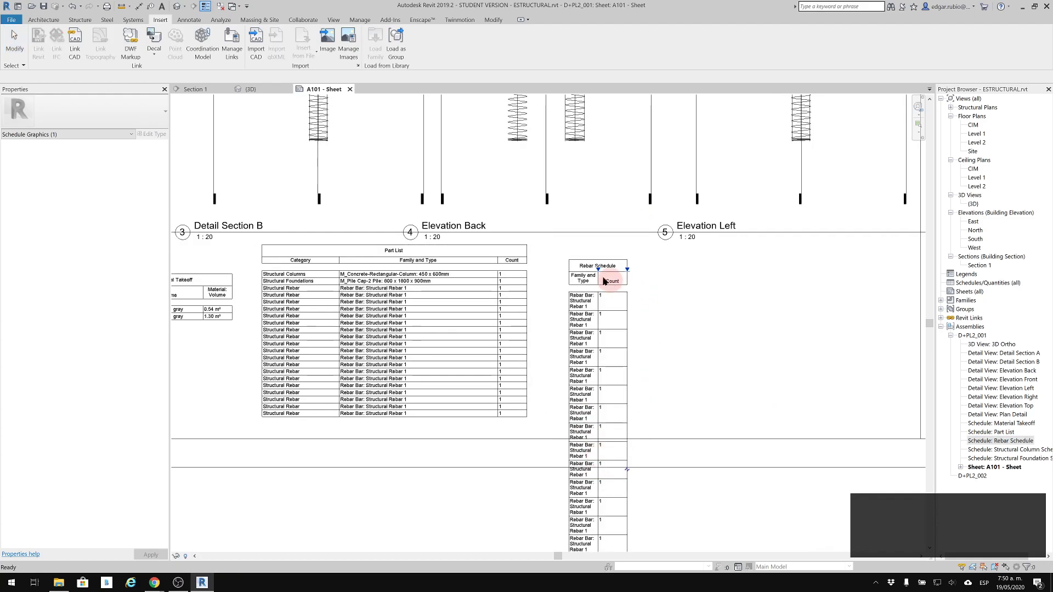
drag(599, 272, 640, 265)
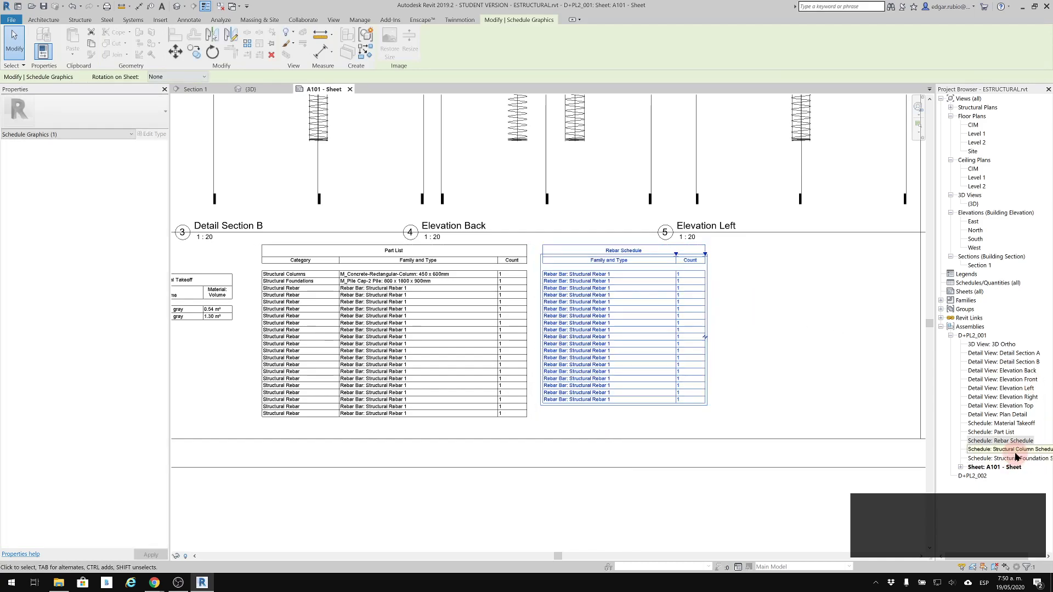
Place the Structural Column Schedule directly below Material Takeoff and widen its Family and Type column to match the takeoff table's width.
drag(1016, 456, 230, 351)
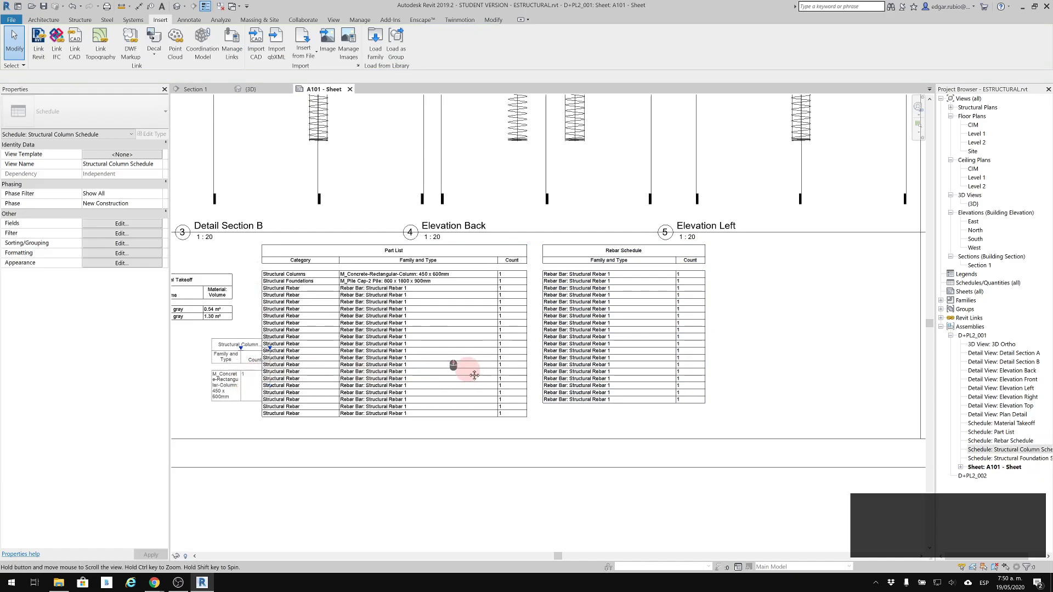
middle_drag(168, 384, 401, 382)
click(377, 360)
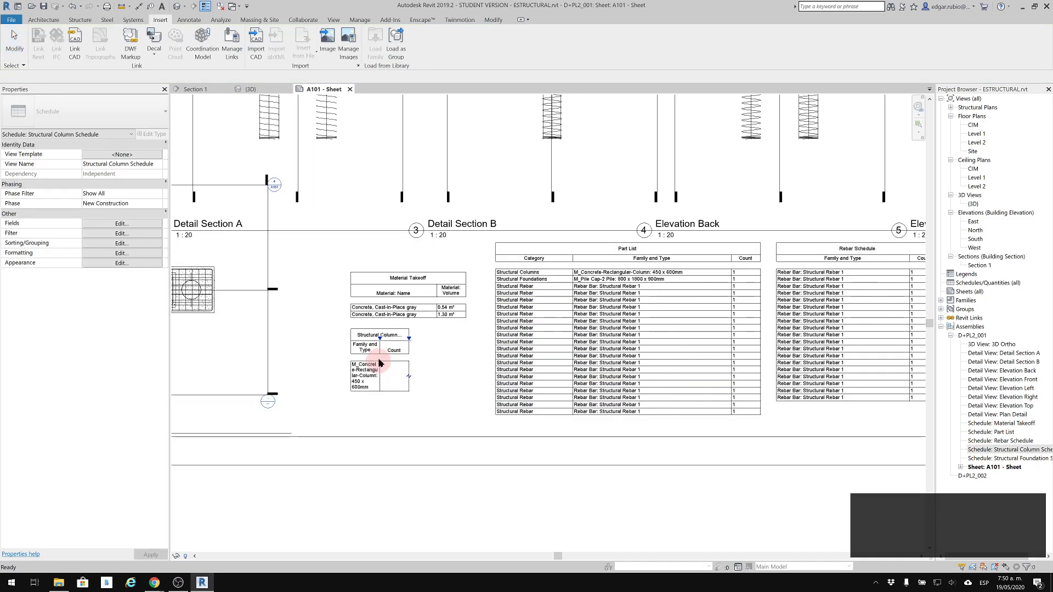
drag(382, 338, 435, 336)
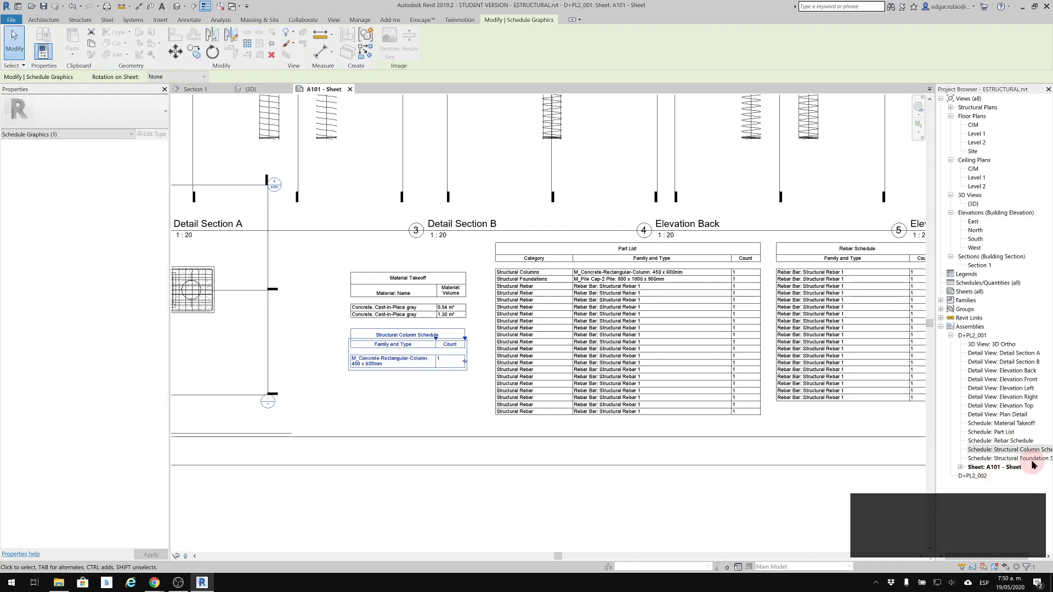
Place the Structural Foundation Schedule below the Structural Column Schedule, left-aligned with it, and widen its Family and Type column to match.
drag(1031, 457, 311, 387)
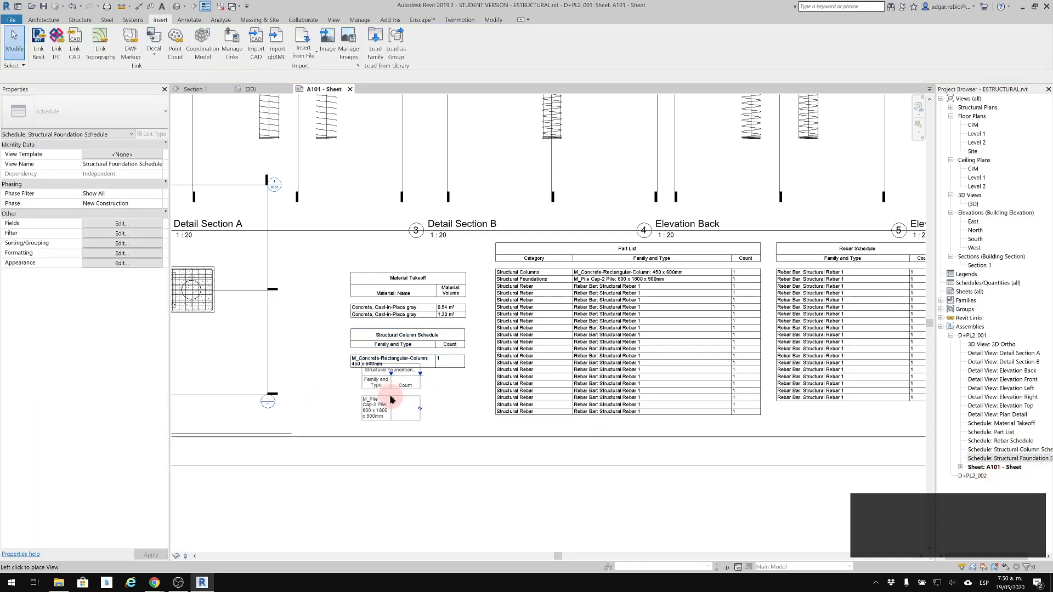
click(384, 410)
drag(408, 383, 424, 390)
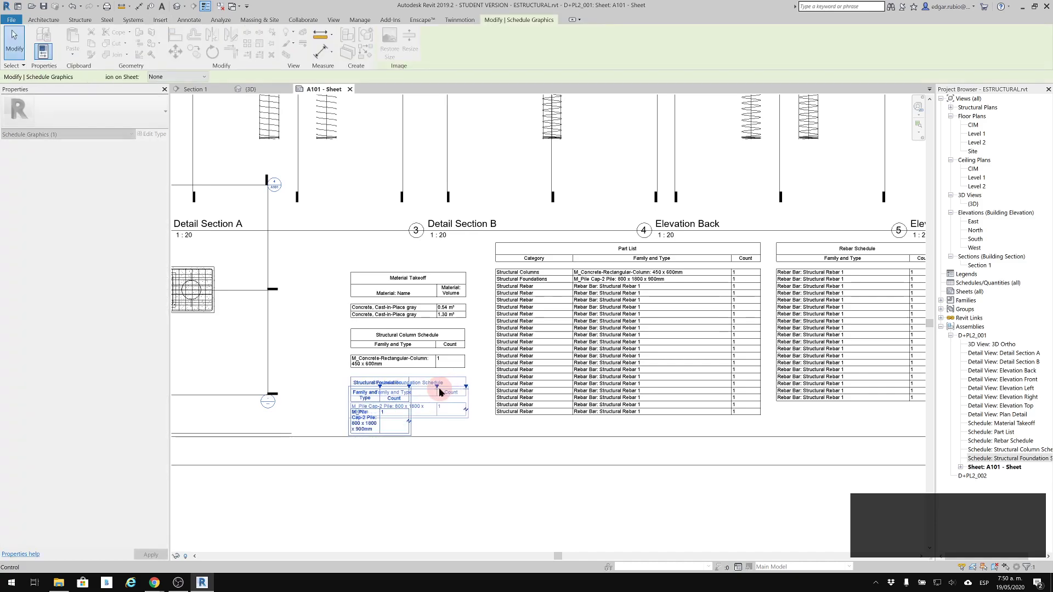
click(428, 477)
Add the Bar Diameter and Bar Length fields to the Rebar Schedule, ordering Bar Diameter before Bar Length.
scroll(466, 501, down, 3)
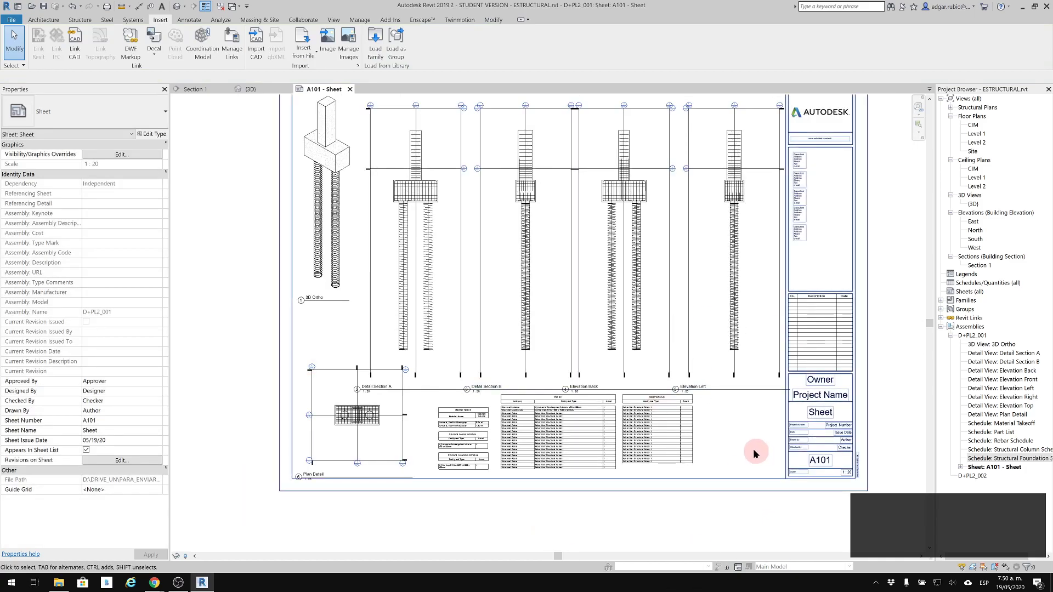
middle_drag(754, 454, 728, 474)
scroll(683, 491, up, 6)
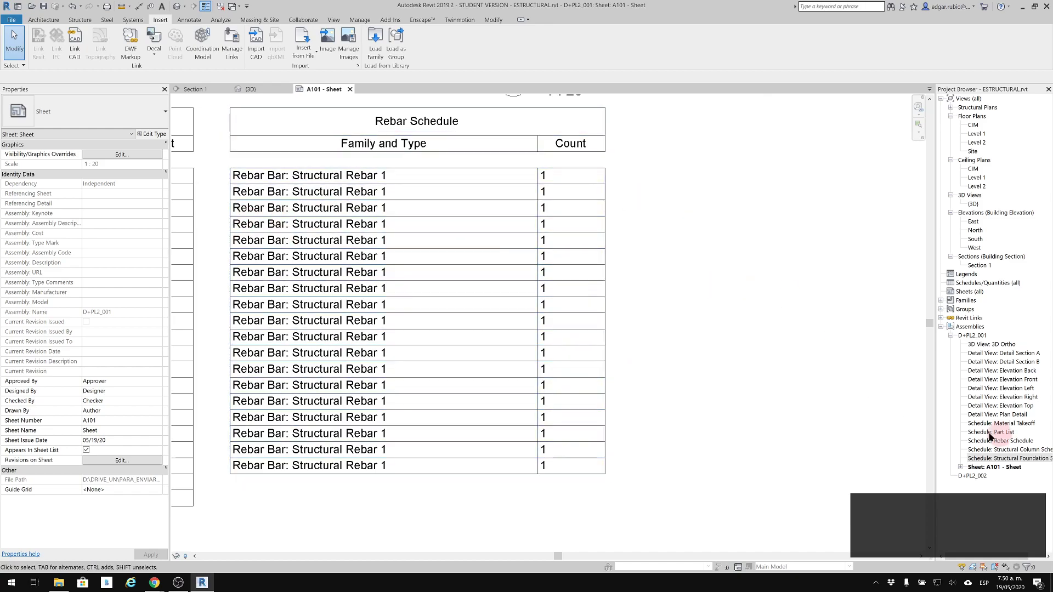
click(1015, 441)
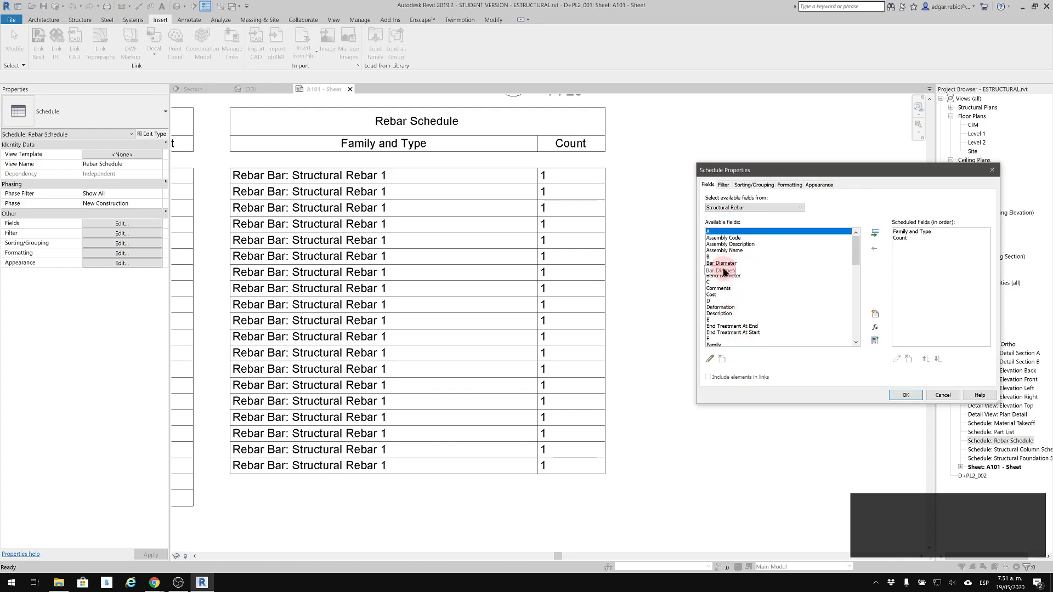
click(723, 269)
click(875, 232)
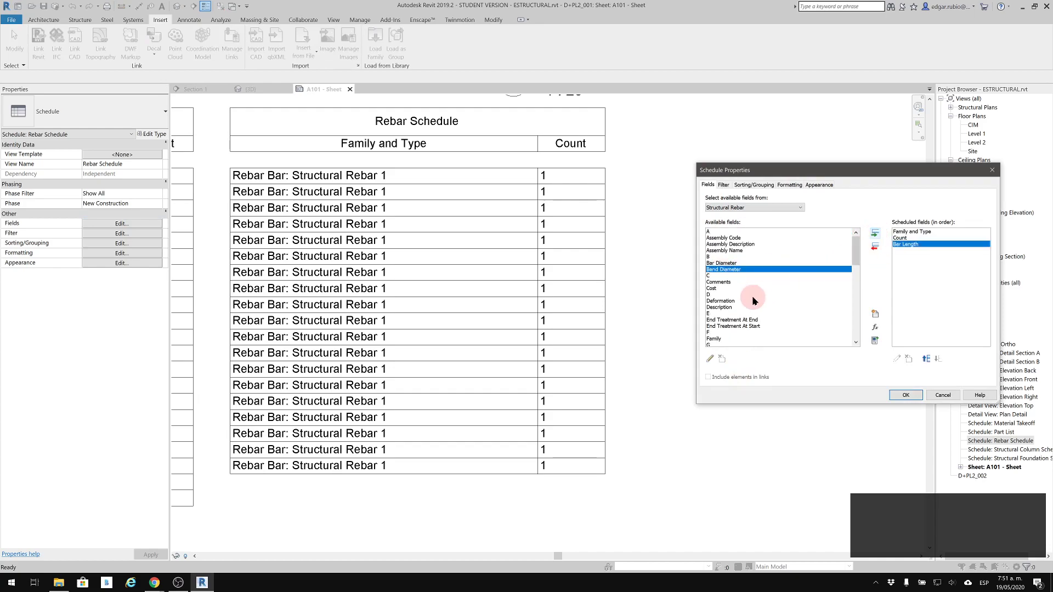
click(727, 263)
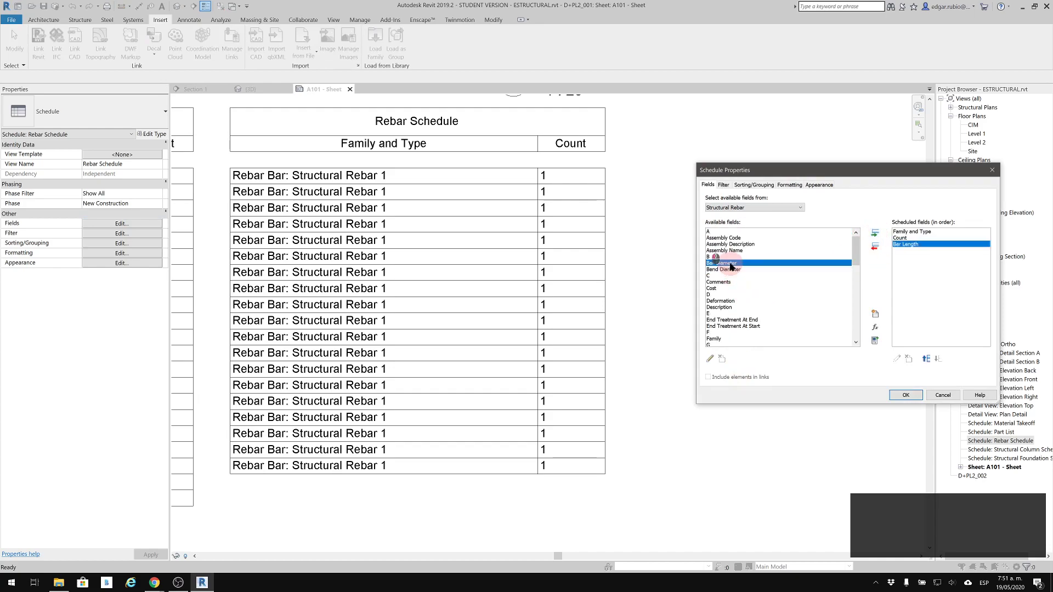
click(875, 233)
click(926, 358)
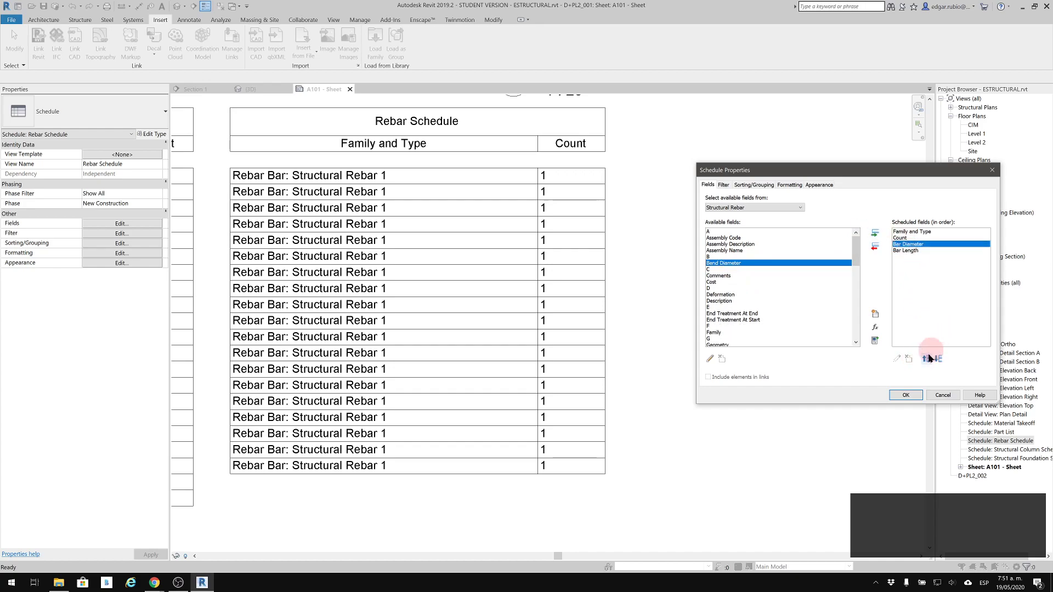
click(906, 395)
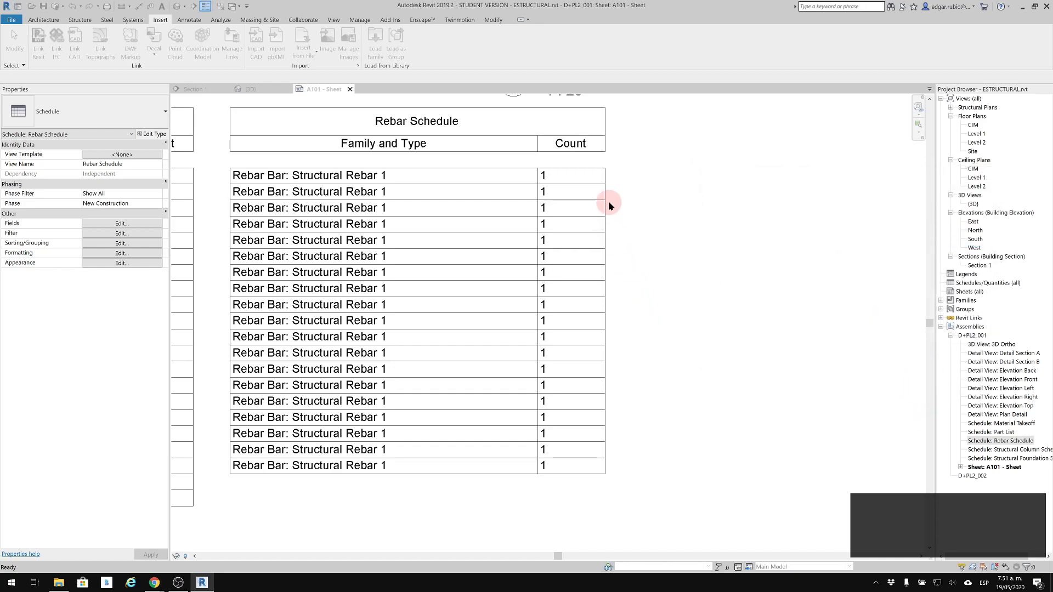
click(553, 188)
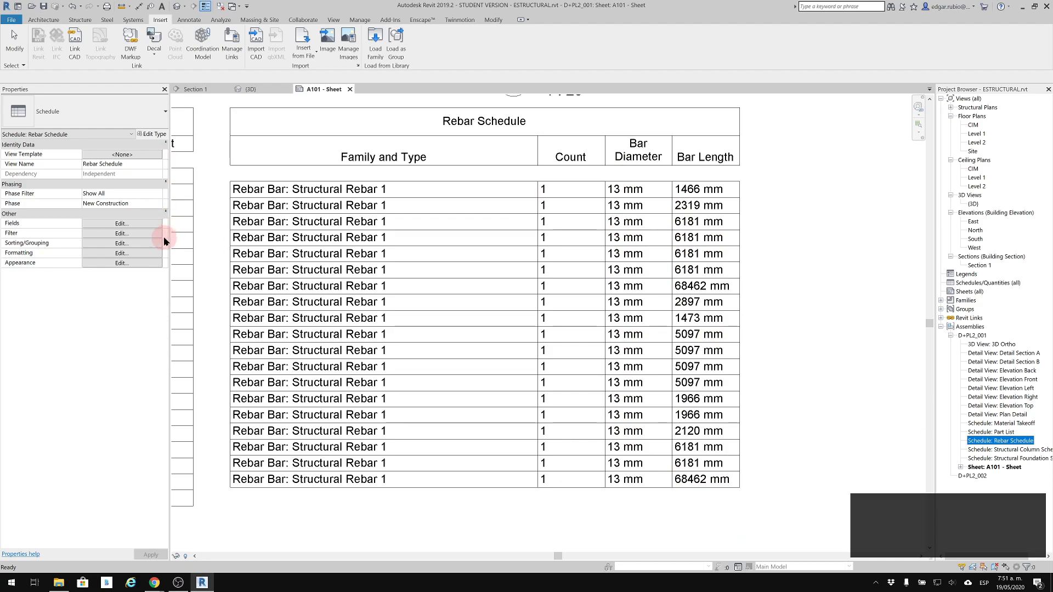
Turn on grand totals for the Rebar Schedule and set the Bar Length field to Calculate totals.
click(122, 224)
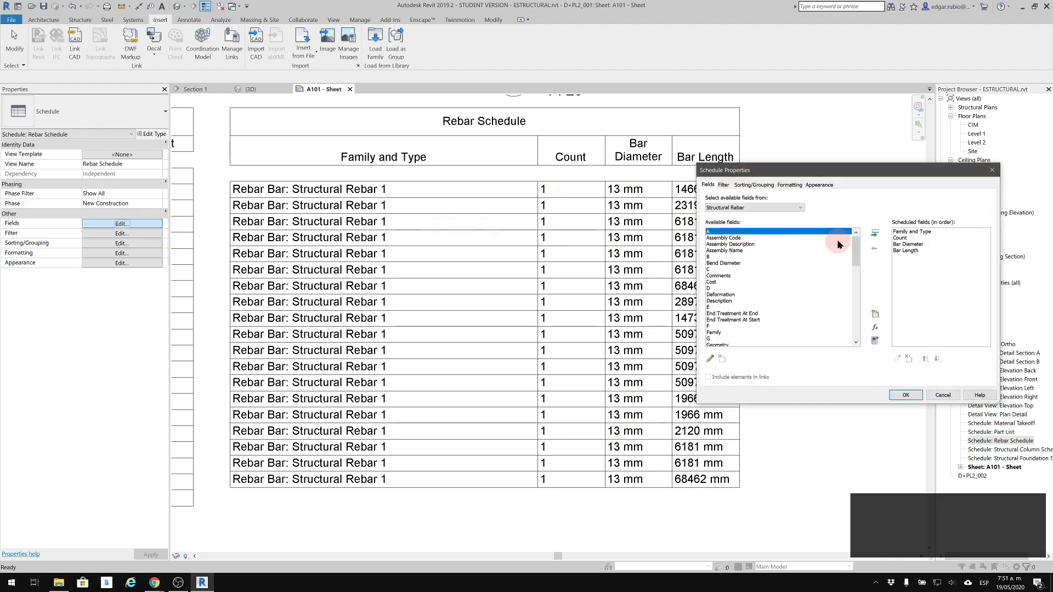
click(769, 186)
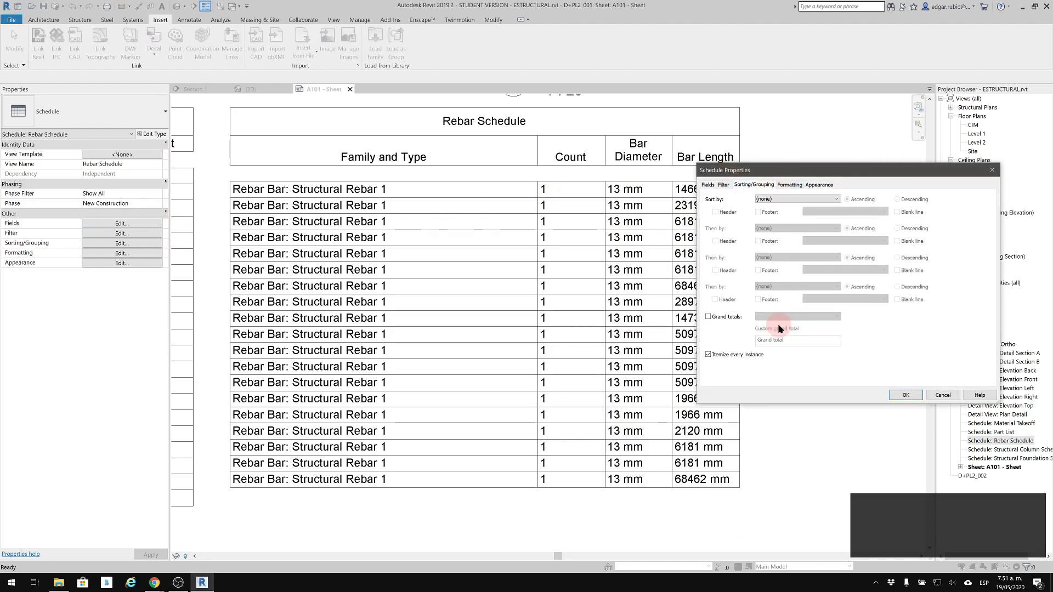
click(720, 317)
click(790, 185)
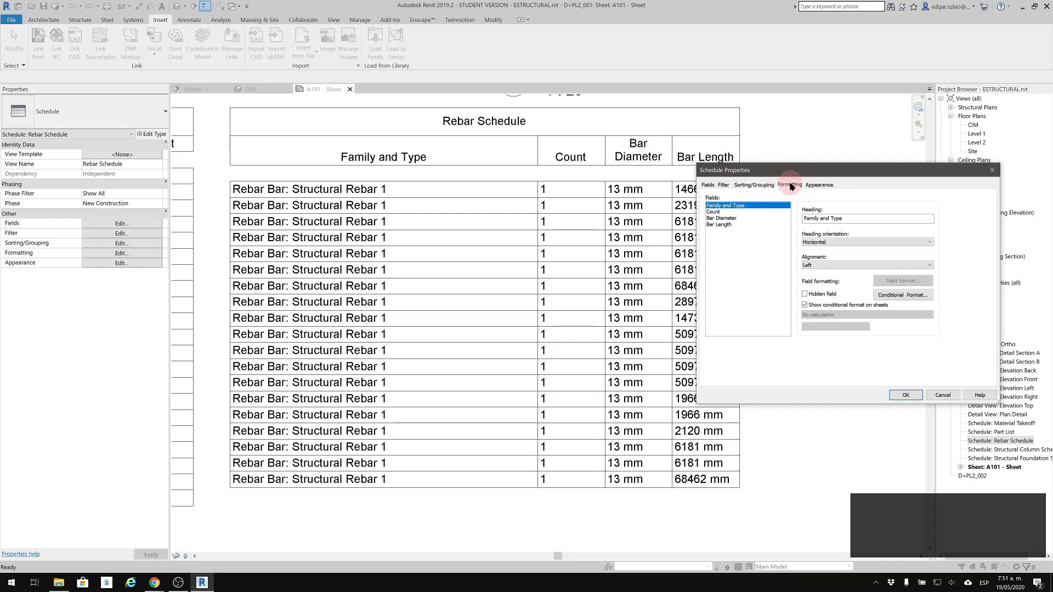
click(719, 224)
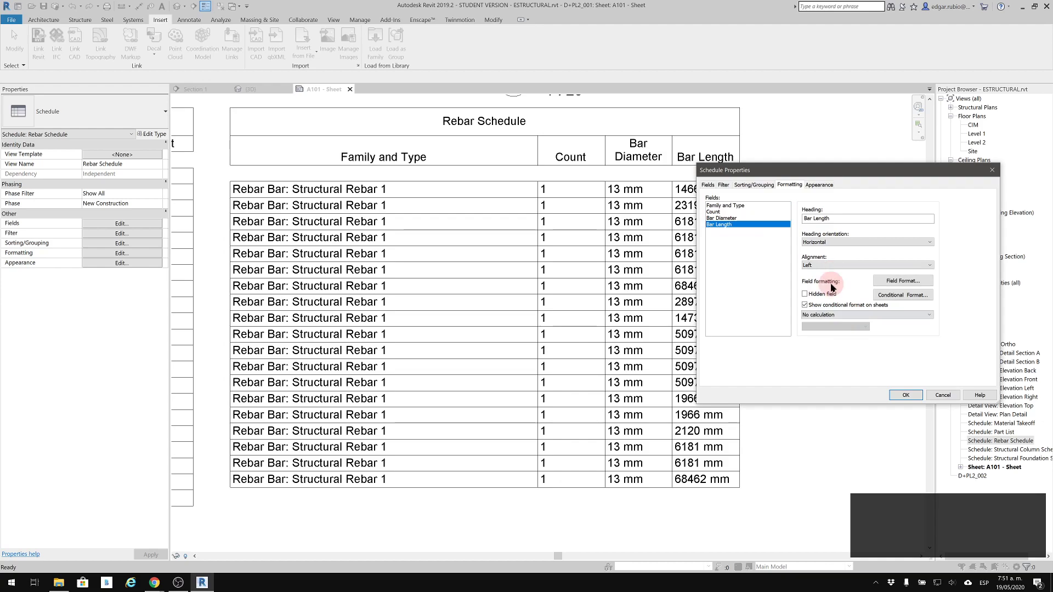
click(831, 315)
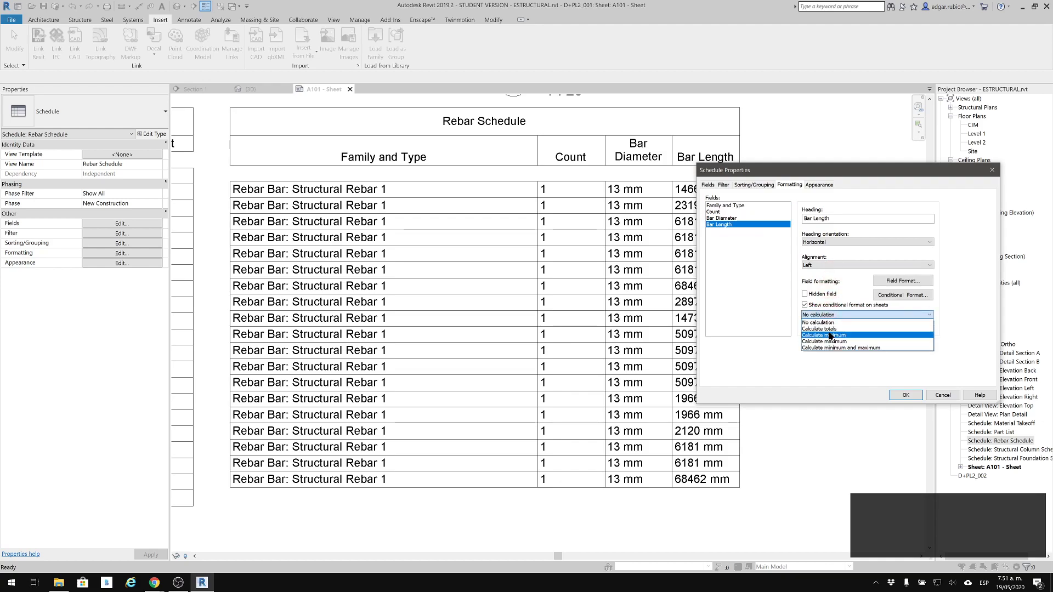
click(822, 329)
click(905, 394)
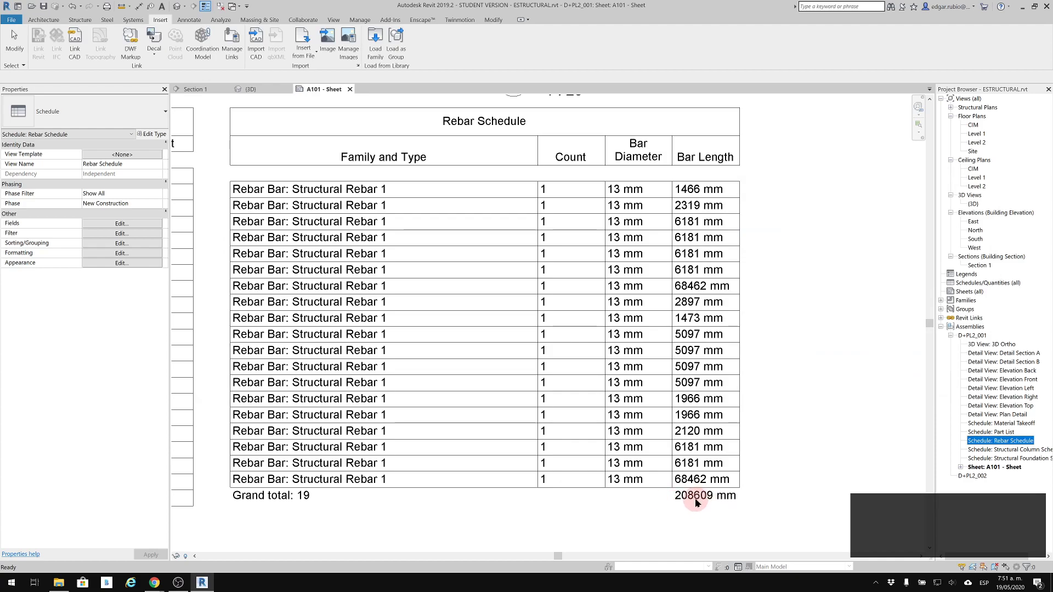
Examine the Rebar Schedule's length total and review the overall arrangement of views and schedules on sheet A101.
scroll(745, 436, down, 3)
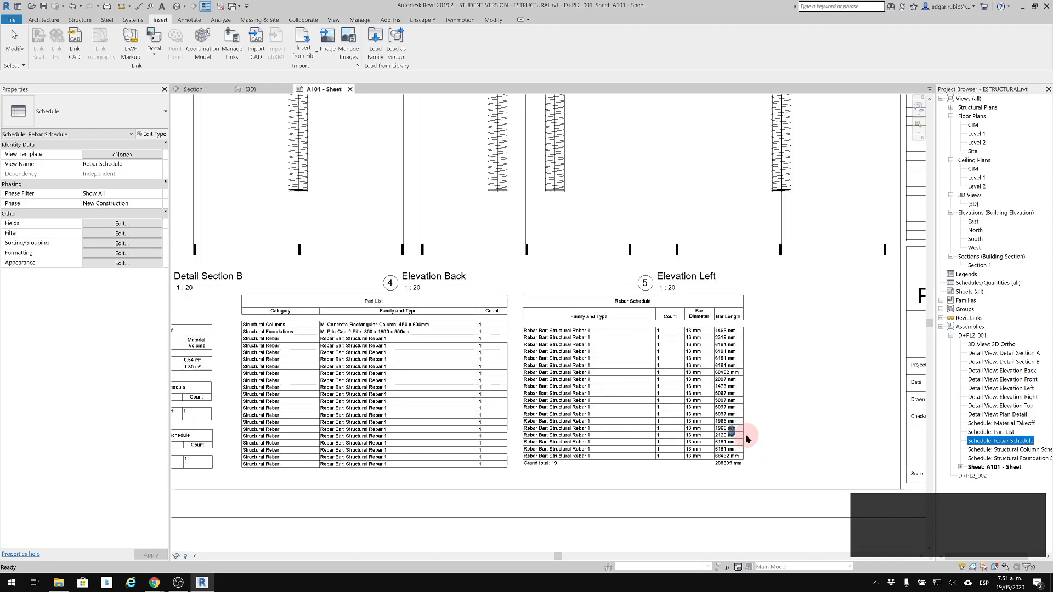
scroll(735, 487, up, 5)
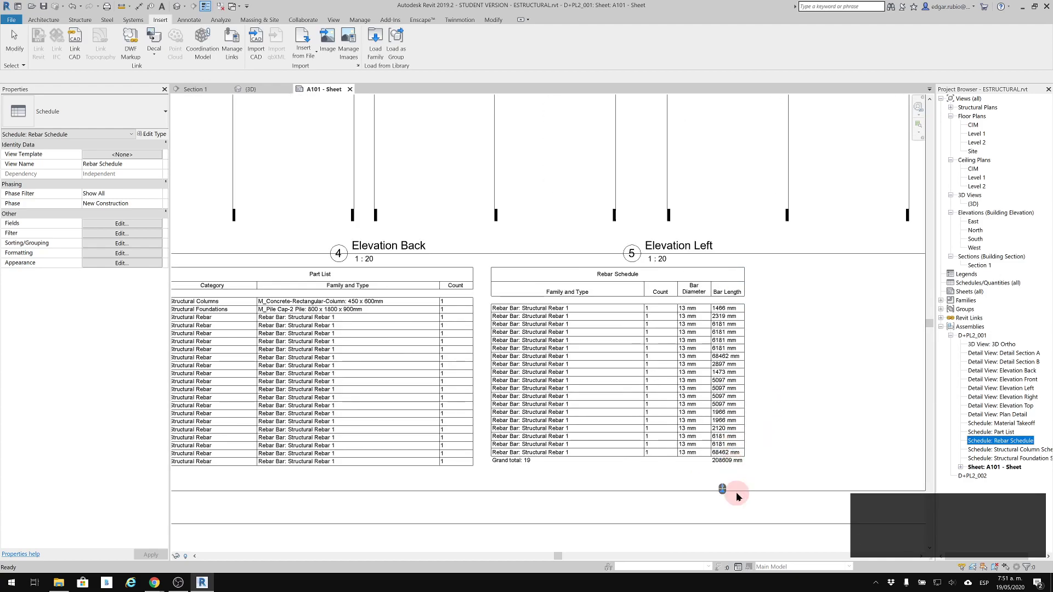
scroll(703, 438, down, 4)
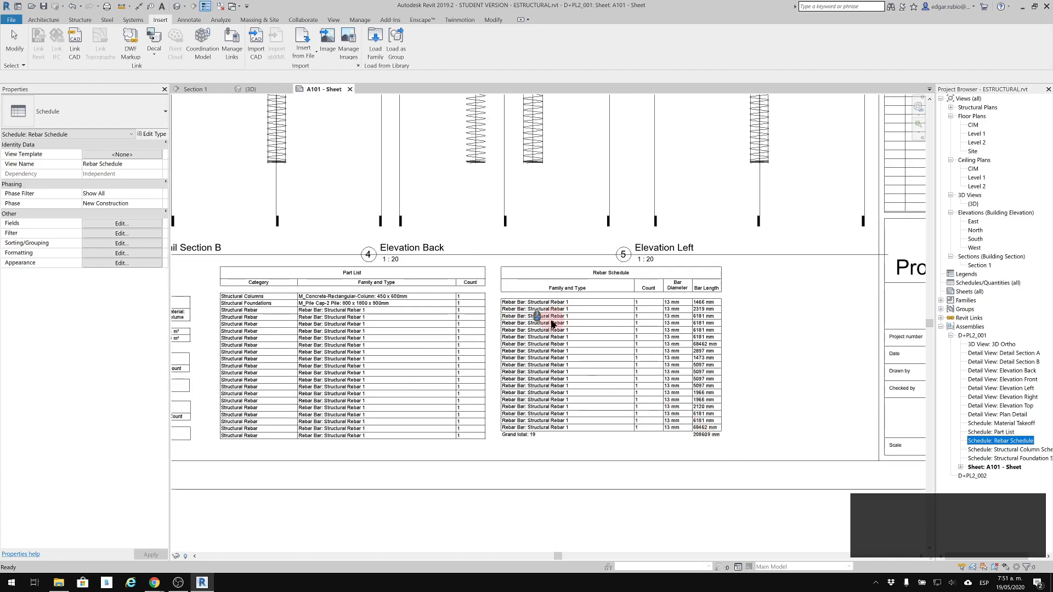
scroll(549, 290, down, 2)
scroll(558, 277, down, 2)
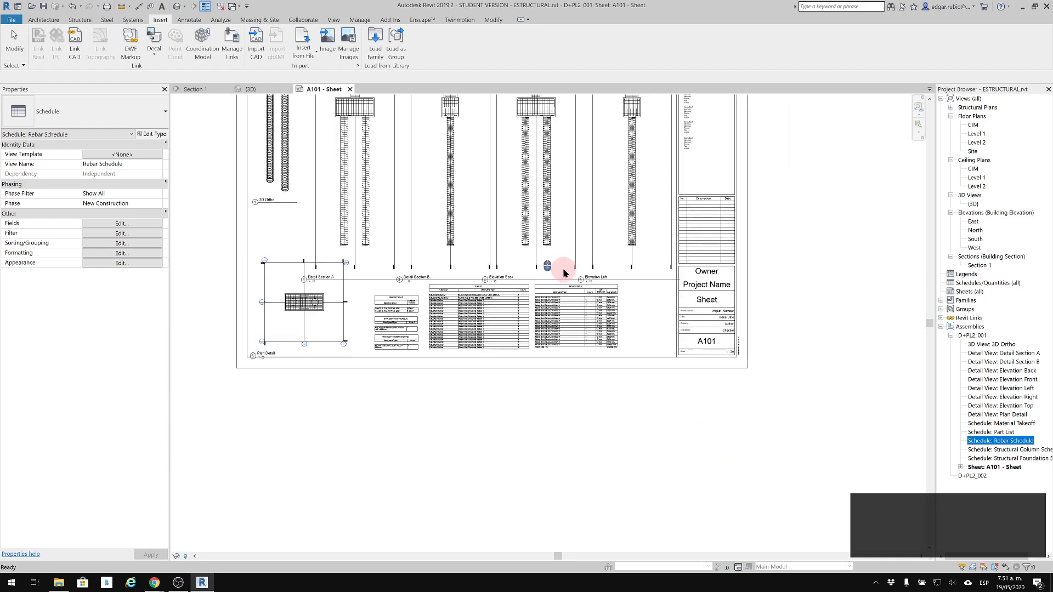
click(624, 268)
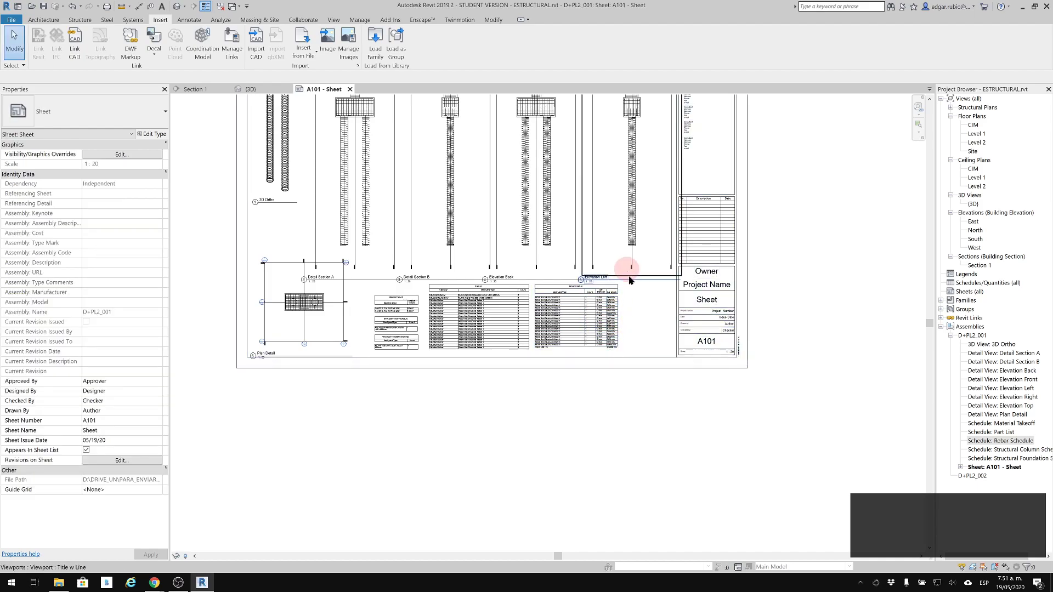
scroll(628, 348, down, 1)
middle_drag(629, 347, 649, 383)
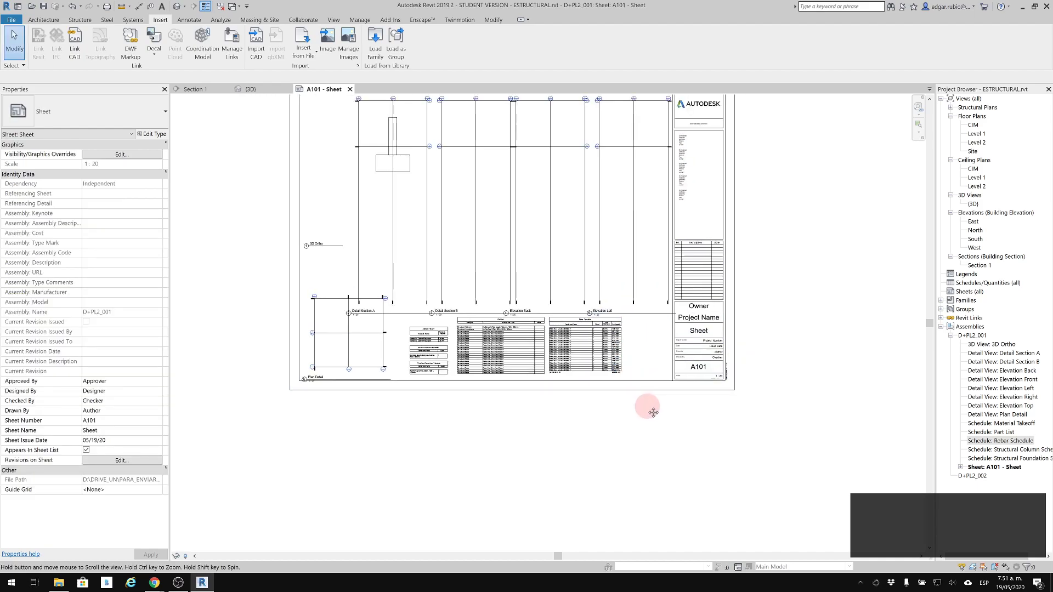
scroll(630, 430, up, 3)
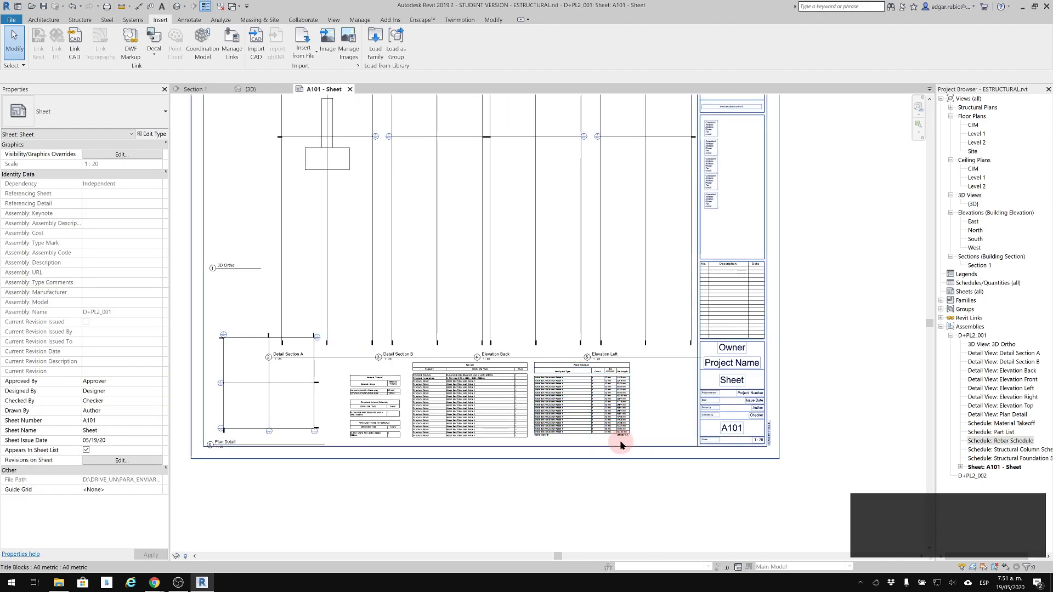
scroll(629, 443, up, 2)
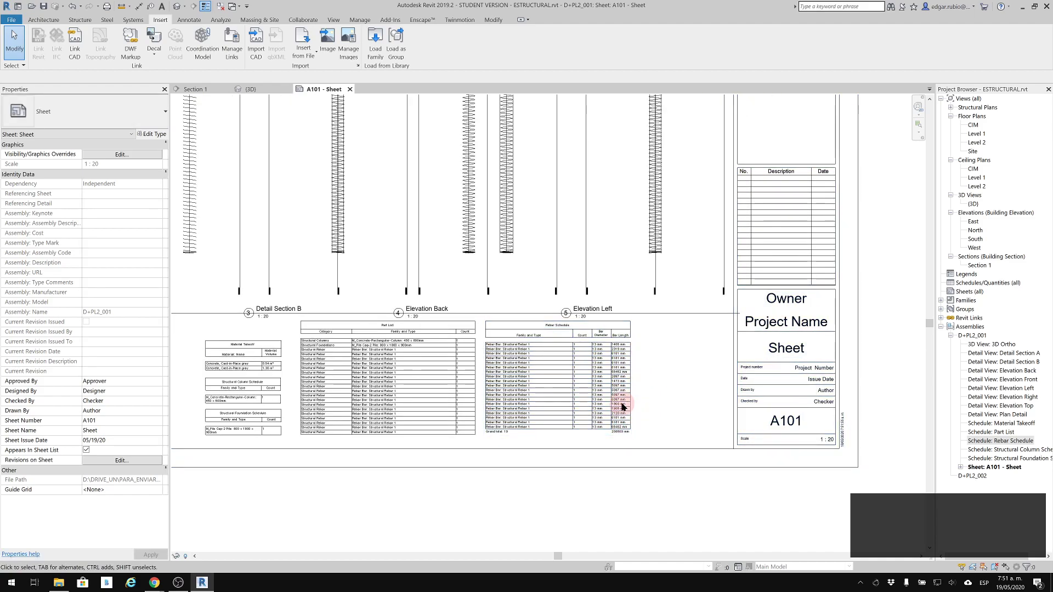
scroll(637, 480, down, 1)
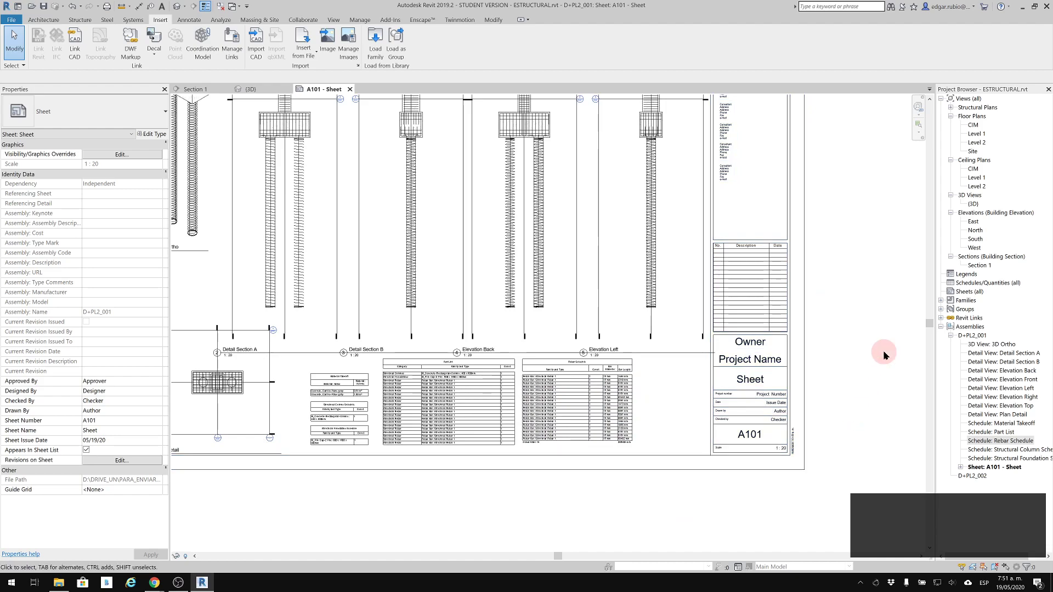
middle_drag(717, 261, 814, 335)
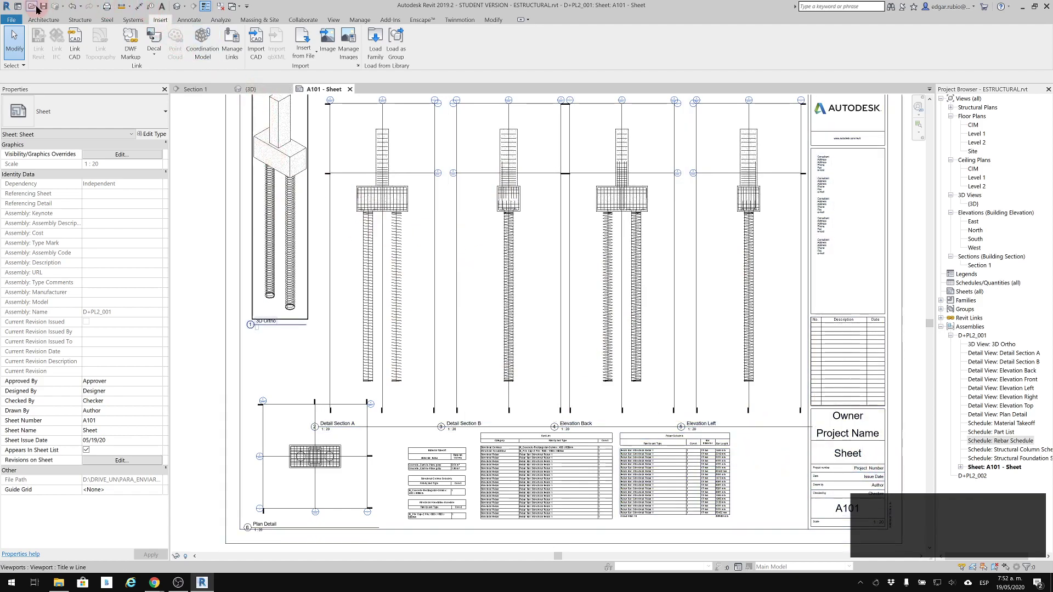
Open the default 3D view of the whole structure, dismissing the save reminder without saving.
click(176, 7)
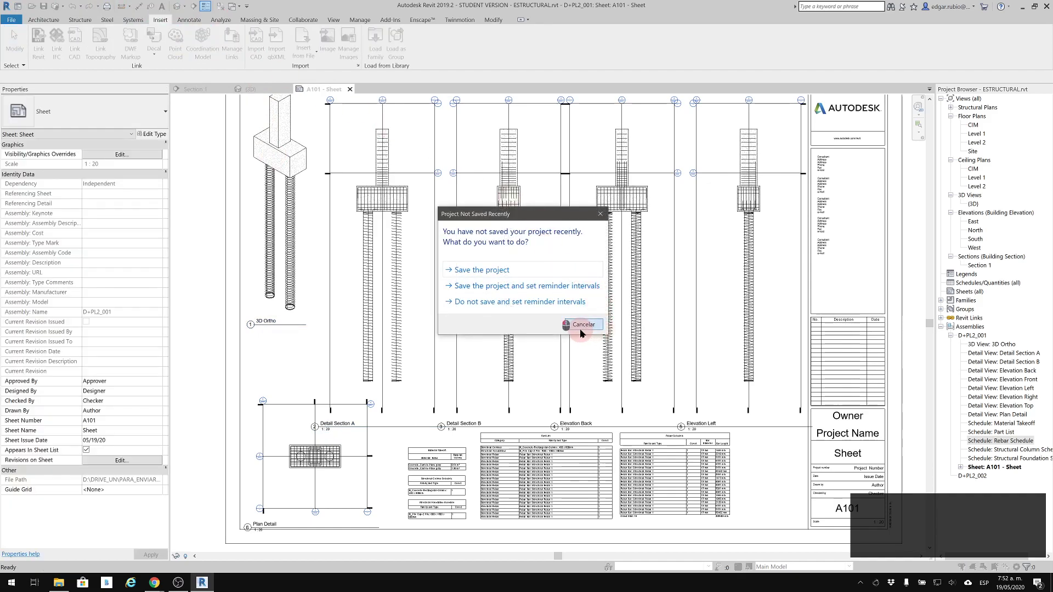
click(580, 328)
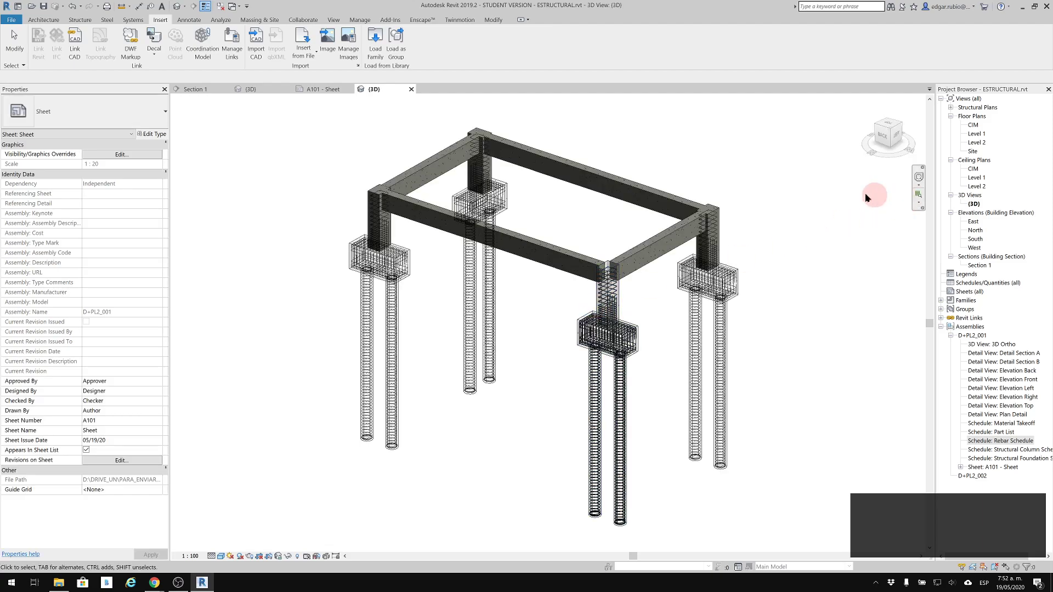
middle_drag(699, 217, 729, 306)
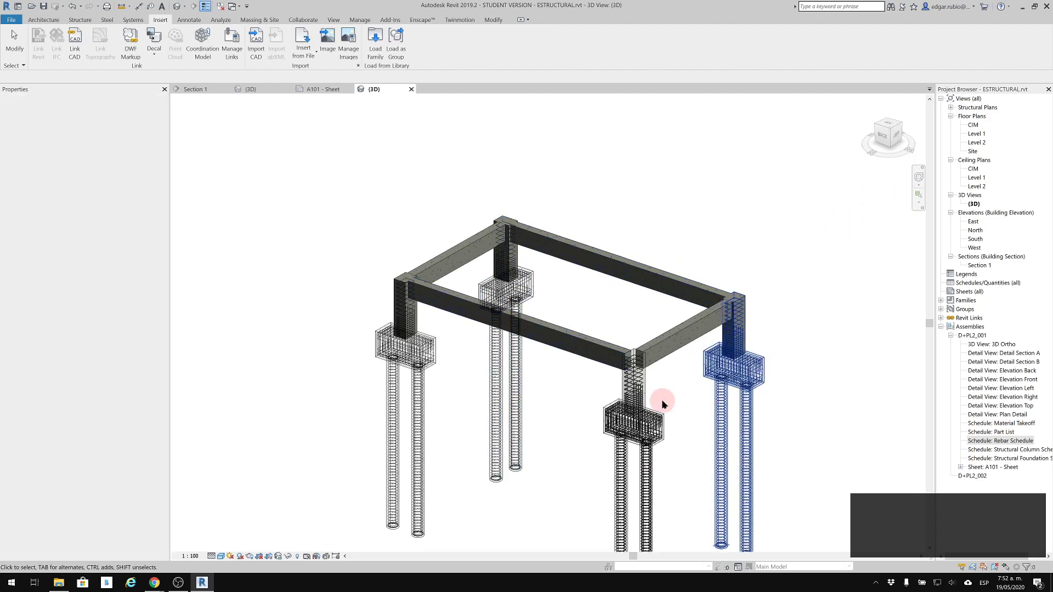
Delete the existing {3D} view and create a fresh default 3D view.
click(974, 203)
key(Delete)
click(176, 6)
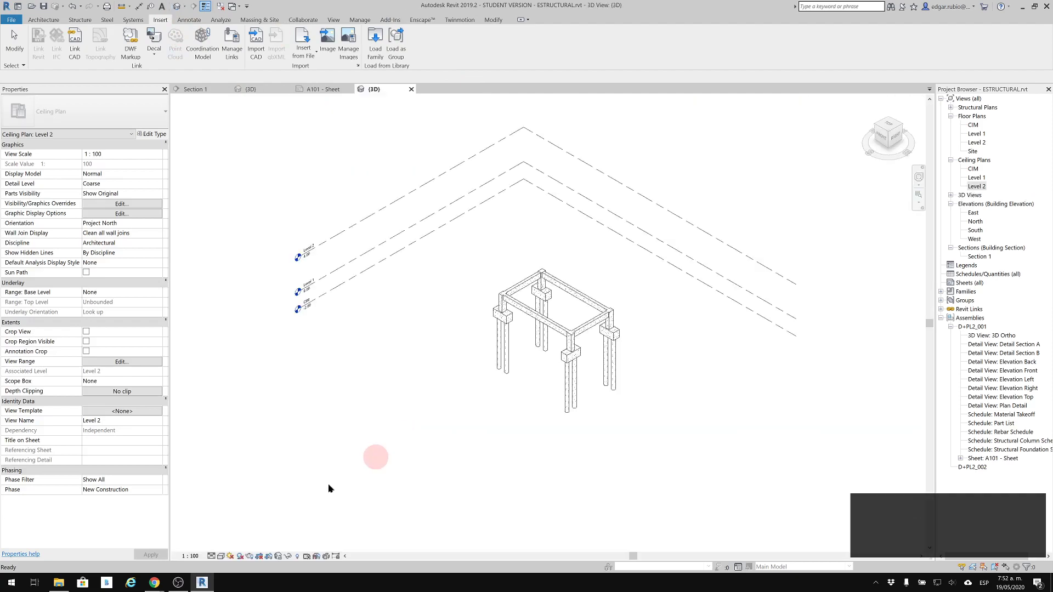
Set the visual style of the new 3D view to Shaded and frame the beams, columns and pile foundations.
click(228, 556)
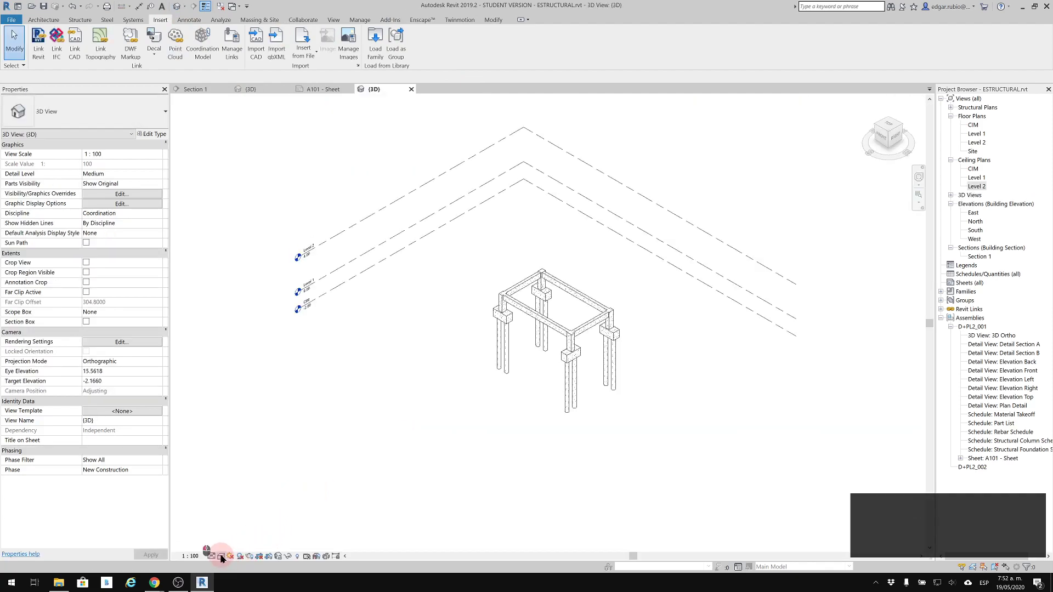
click(220, 556)
click(237, 520)
scroll(581, 358, up, 3)
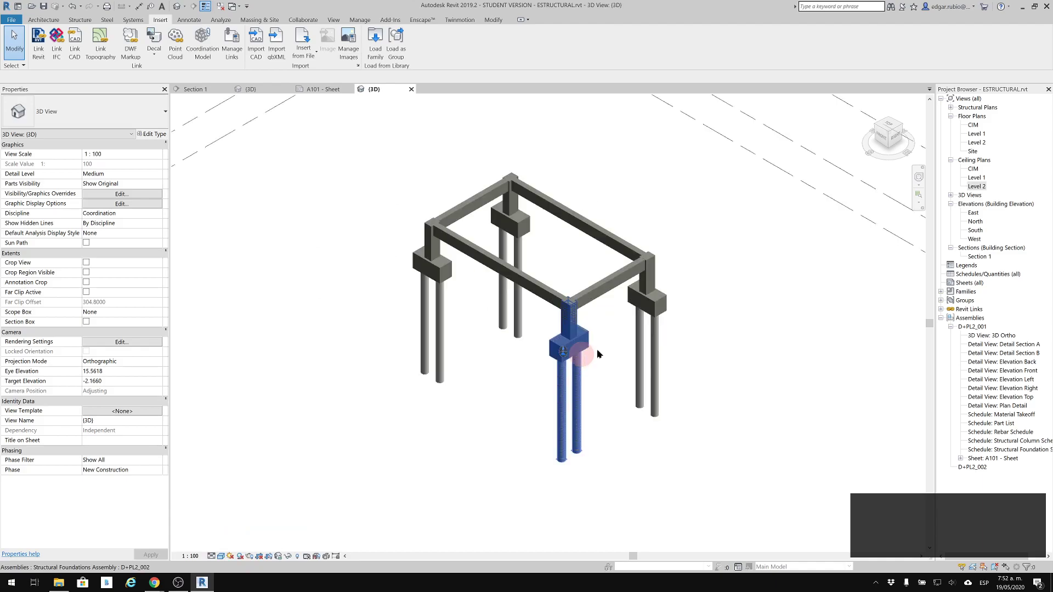
Inspect the reinforcement of the columns, pile caps and piles in Wireframe, and restore the 3D view's Shaded visual style.
scroll(623, 218, up, 3)
middle_drag(905, 153, 957, 146)
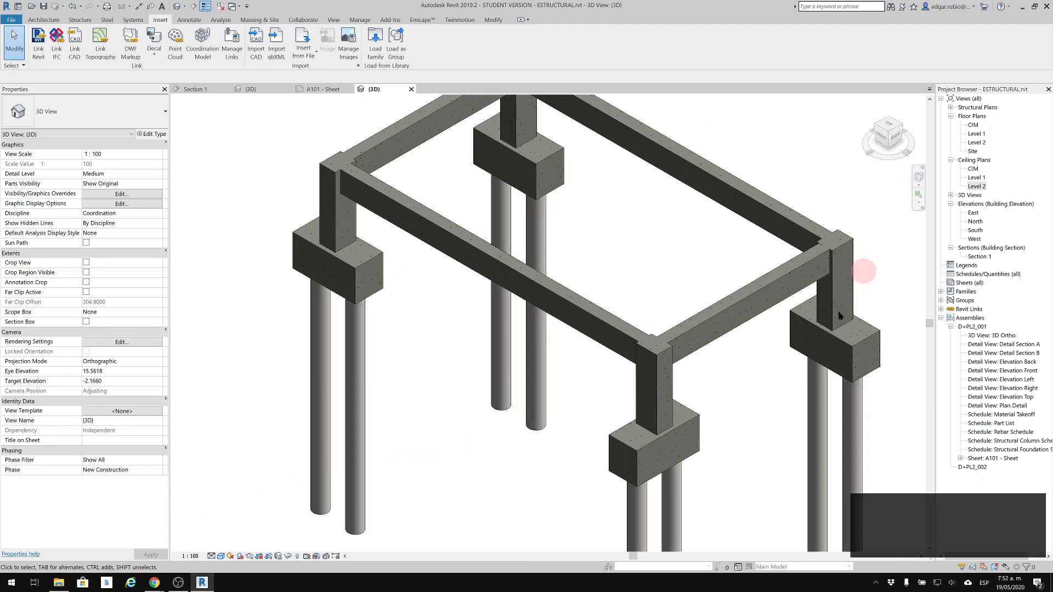
middle_drag(756, 439, 709, 419)
middle_drag(543, 360, 615, 315)
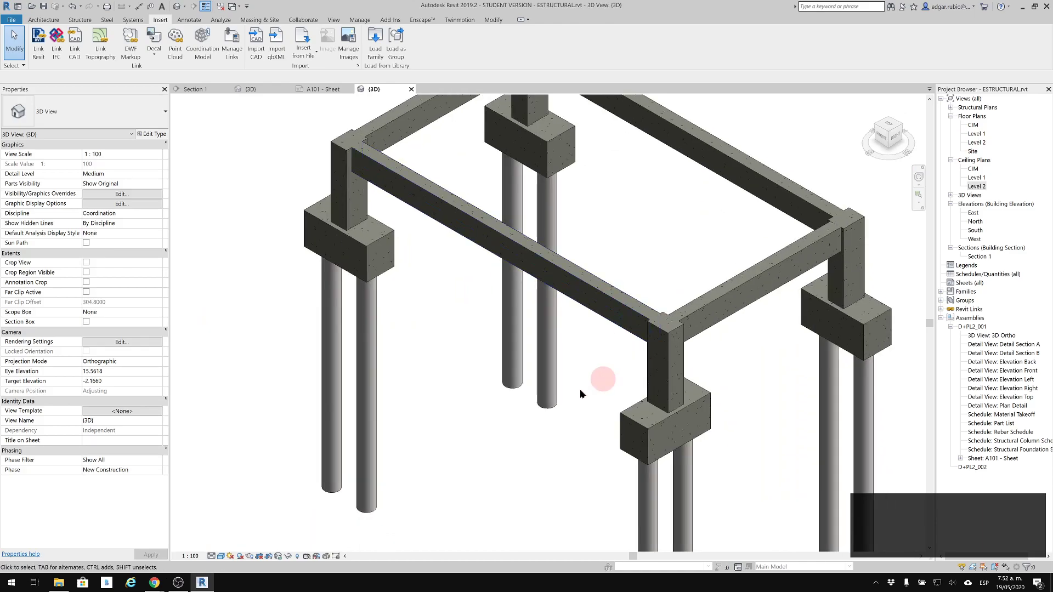
click(221, 556)
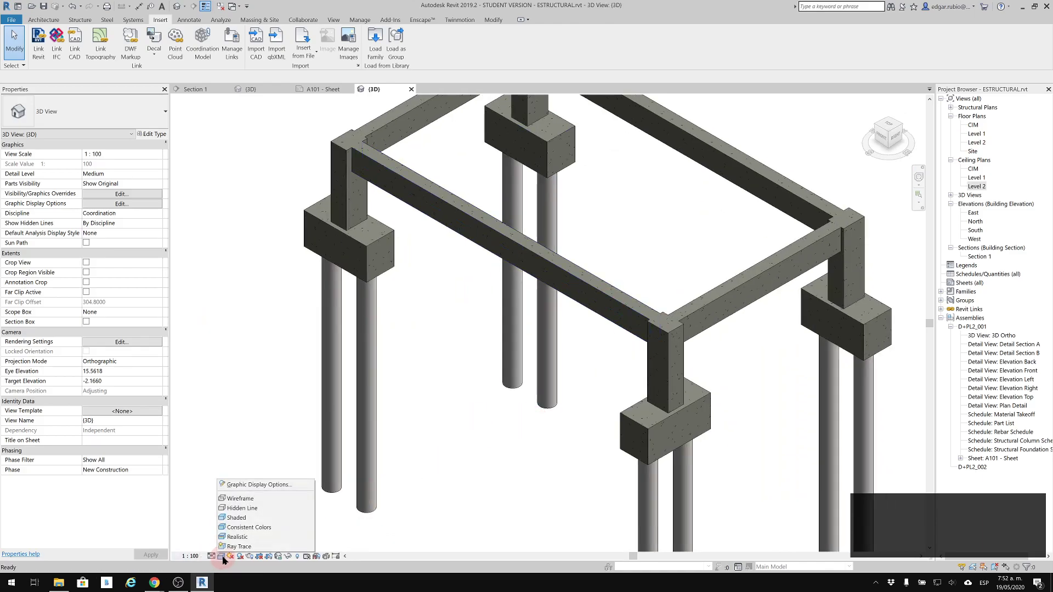
click(241, 498)
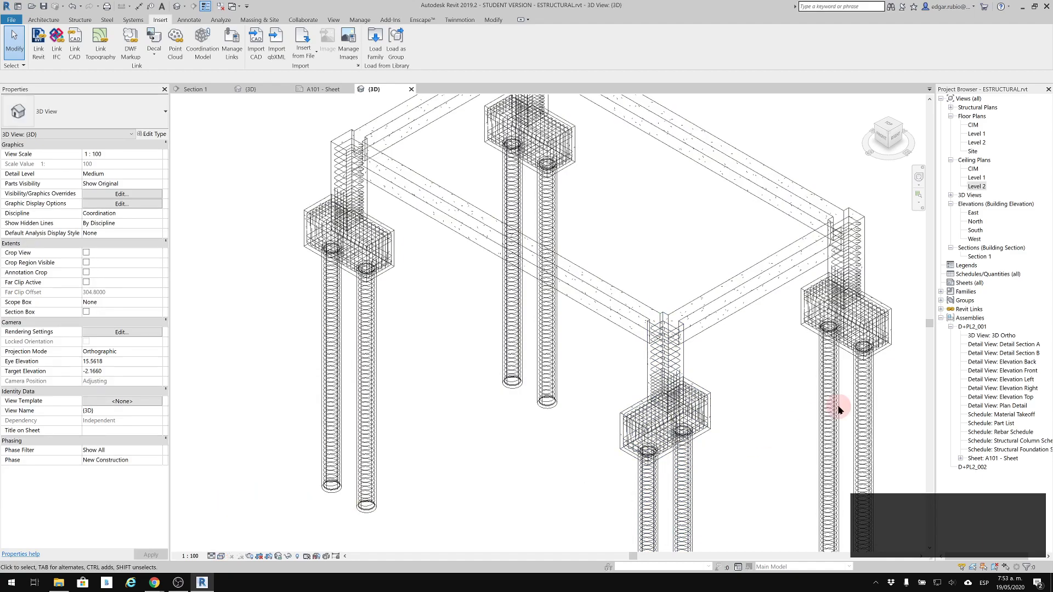
click(220, 556)
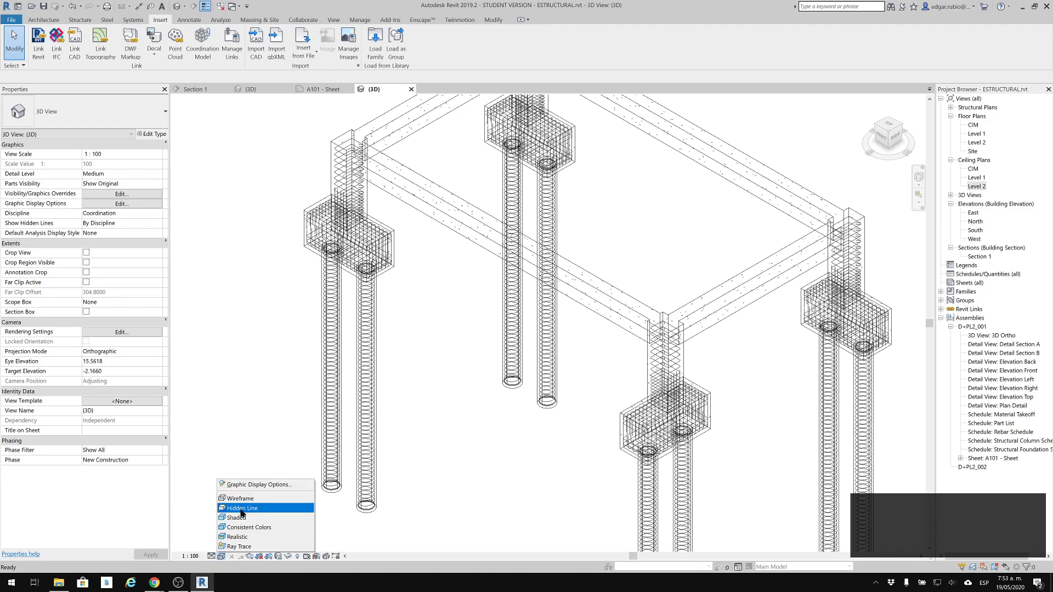
click(236, 517)
scroll(369, 491, up, 5)
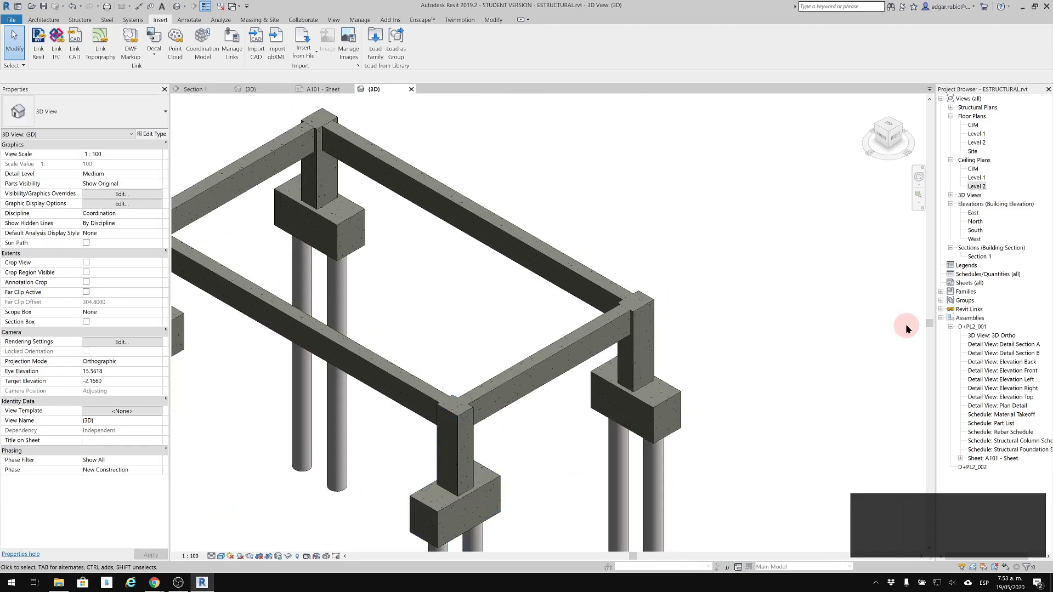
Open the Level 1 floor plan and frame the intersections of grids 1 to 4.
double_click(979, 134)
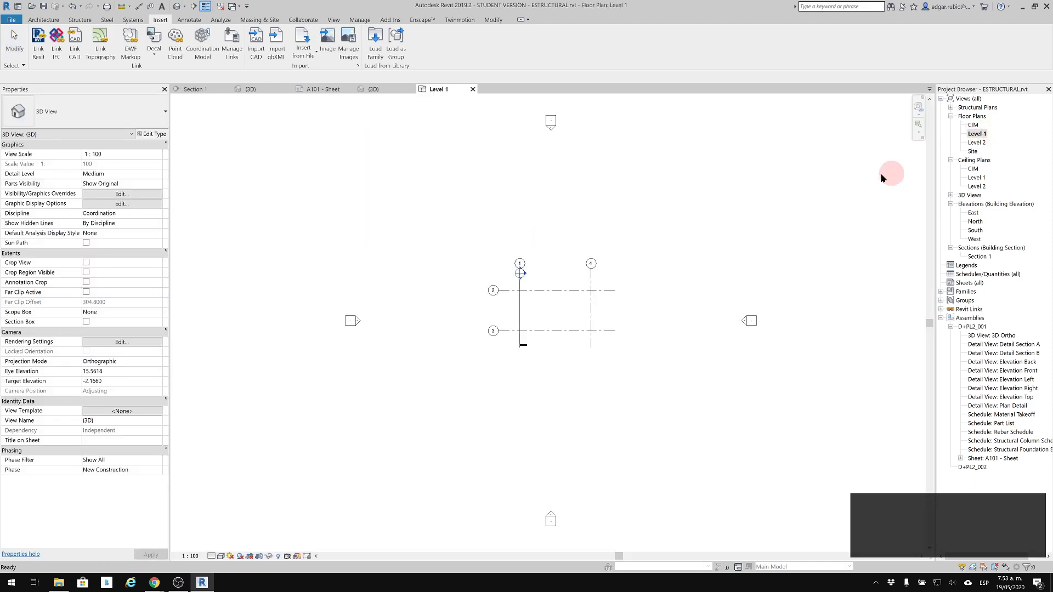
scroll(534, 316, up, 4)
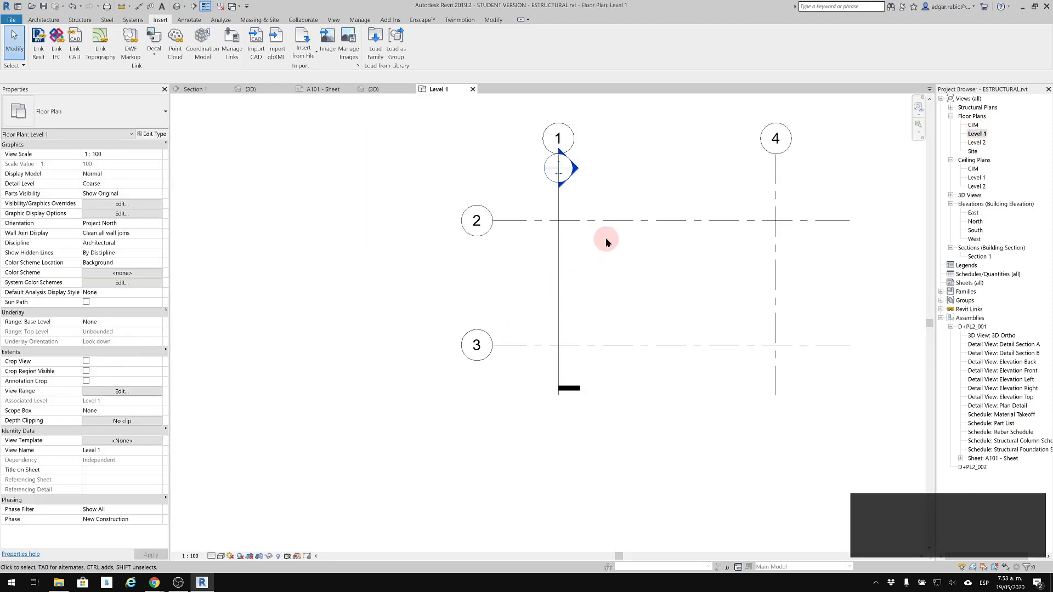
click(80, 20)
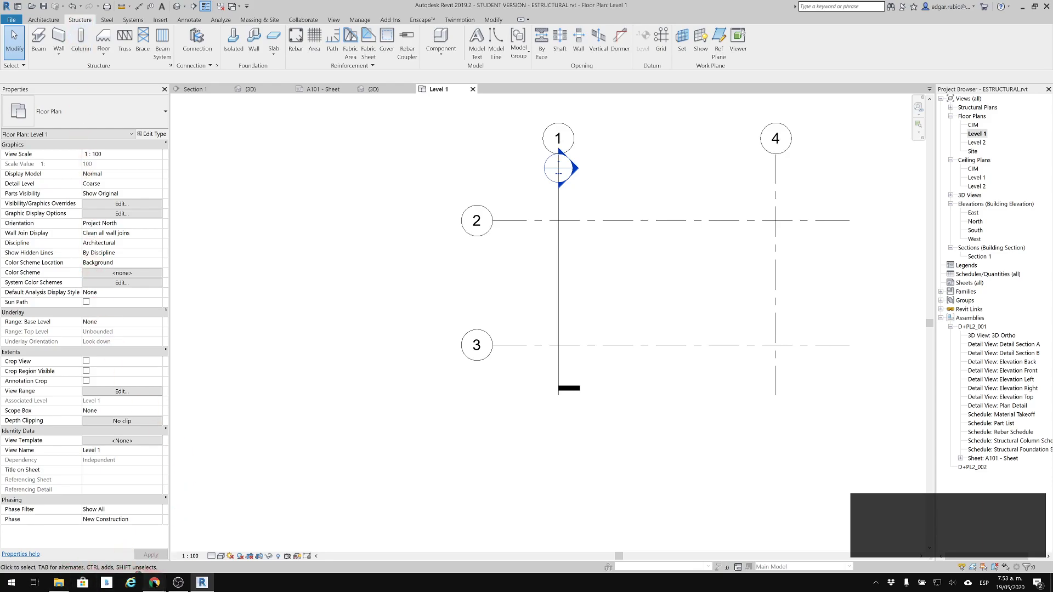
Switch to the Google Meet call in Chrome, turn on the microphone, and return to Revit.
mouse_move(154, 582)
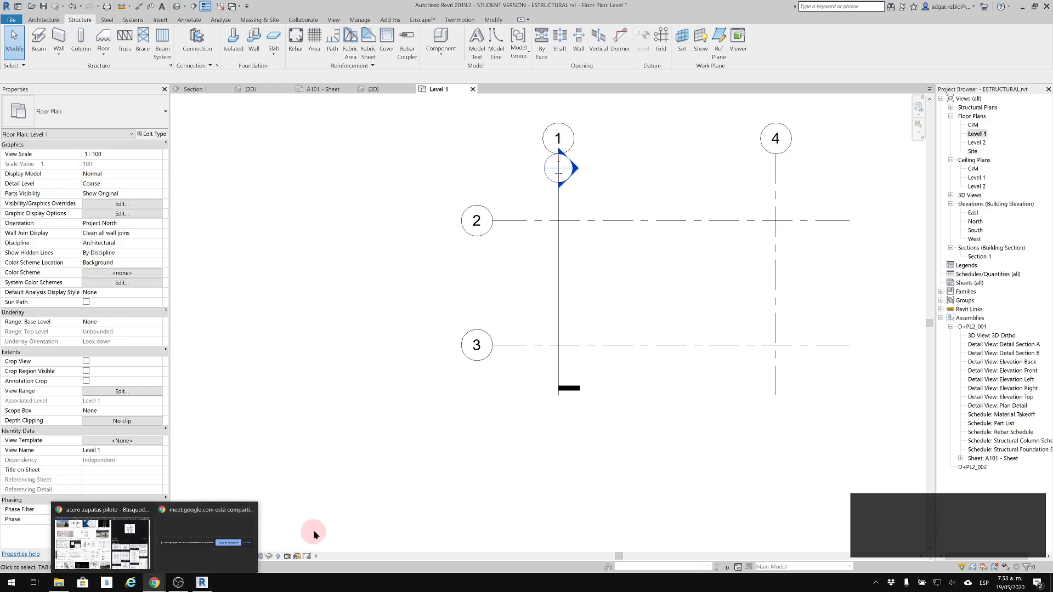
click(102, 539)
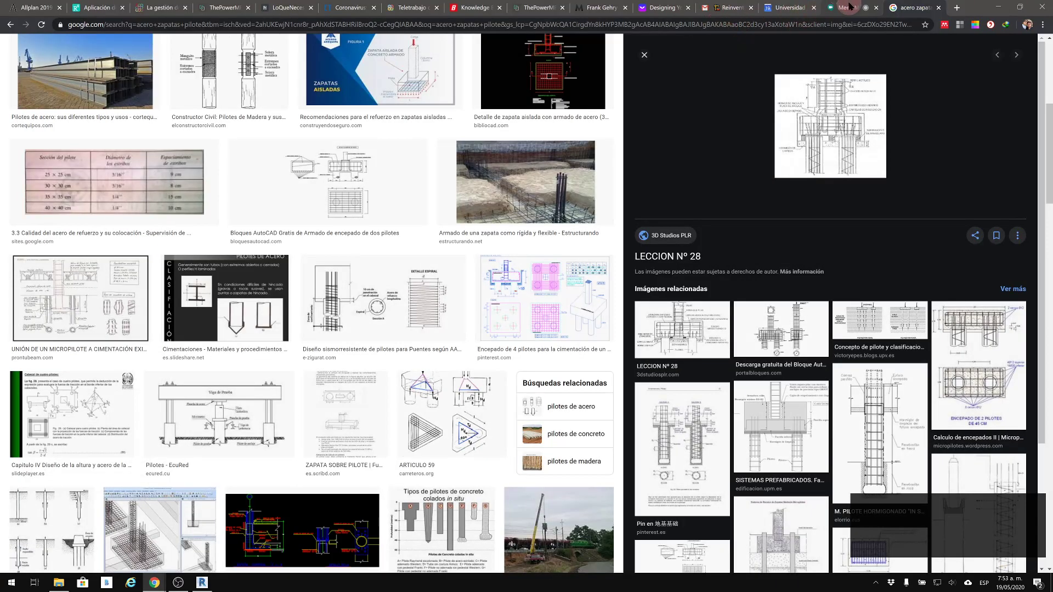
click(849, 7)
click(491, 552)
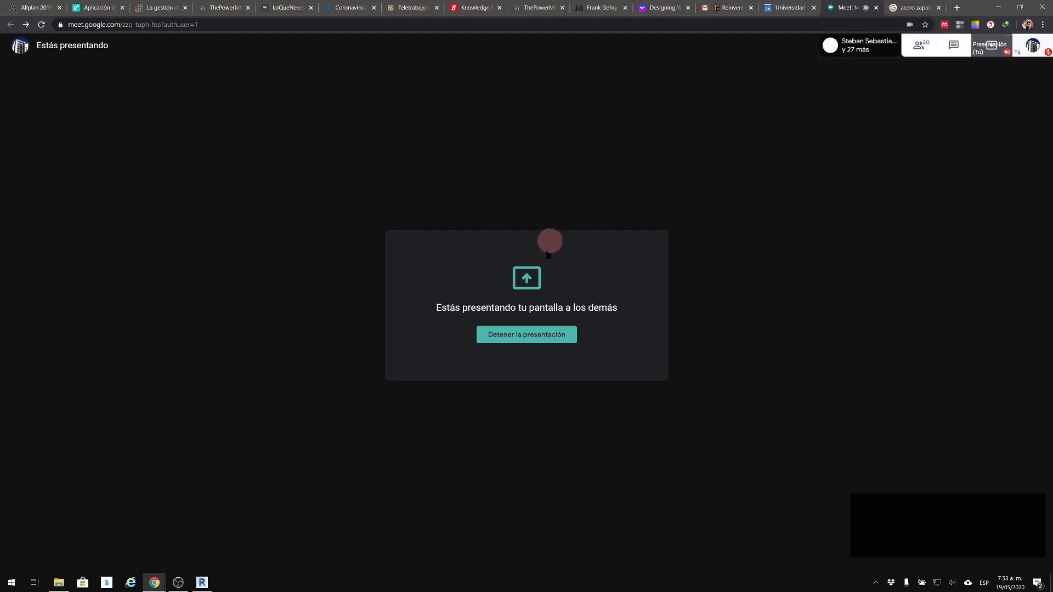
click(491, 552)
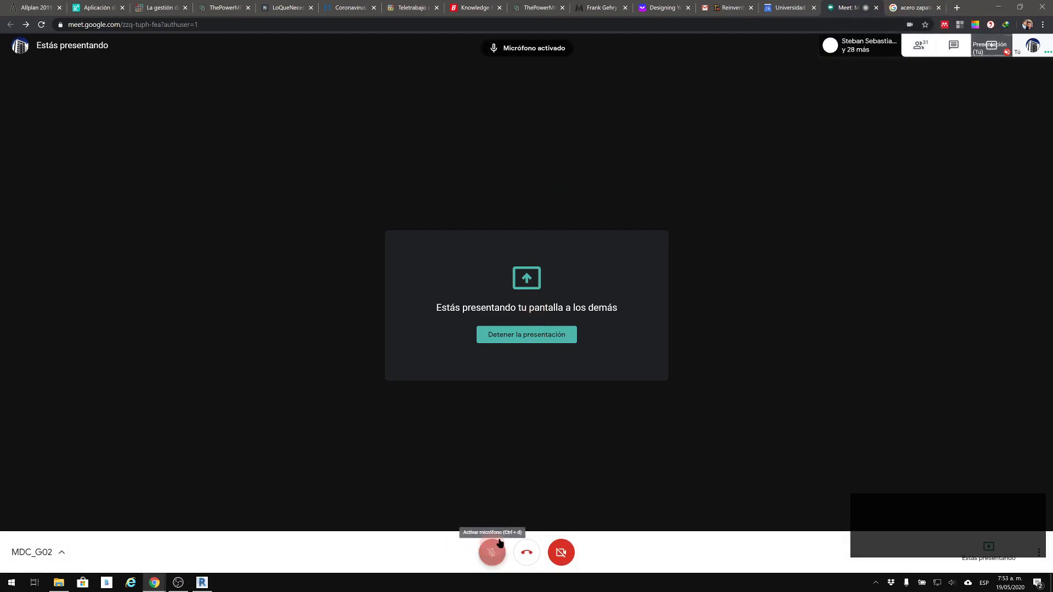
click(997, 7)
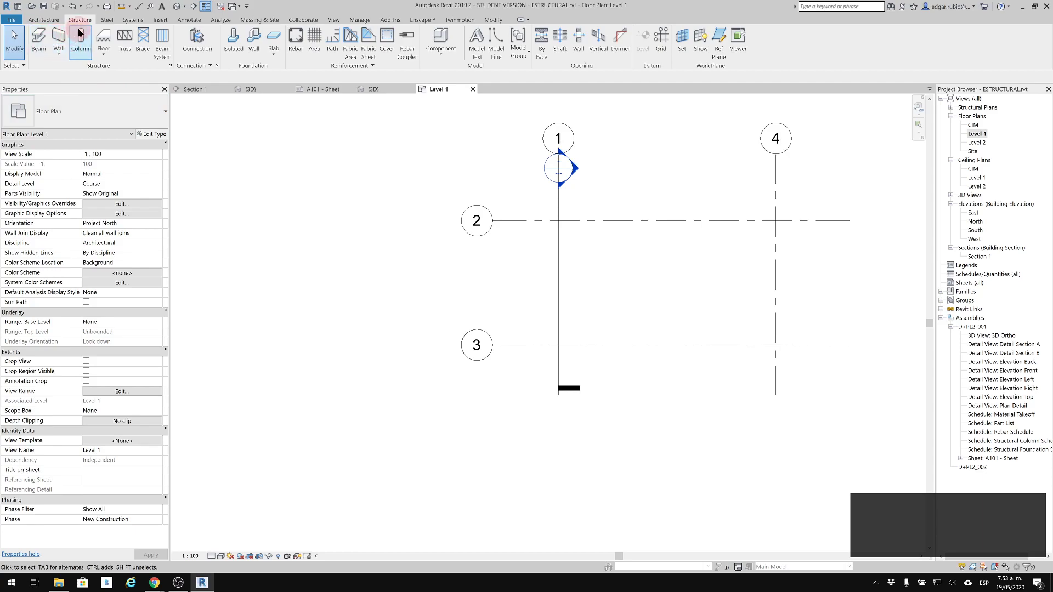
Start placing a structural column and review the concrete and W-shape column types already loaded.
click(78, 55)
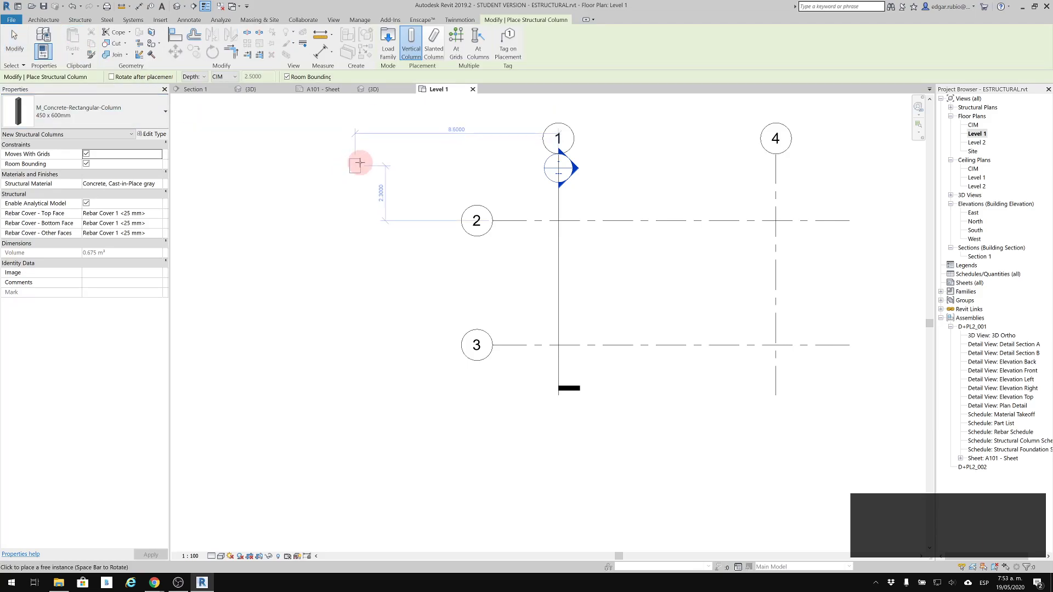
click(92, 110)
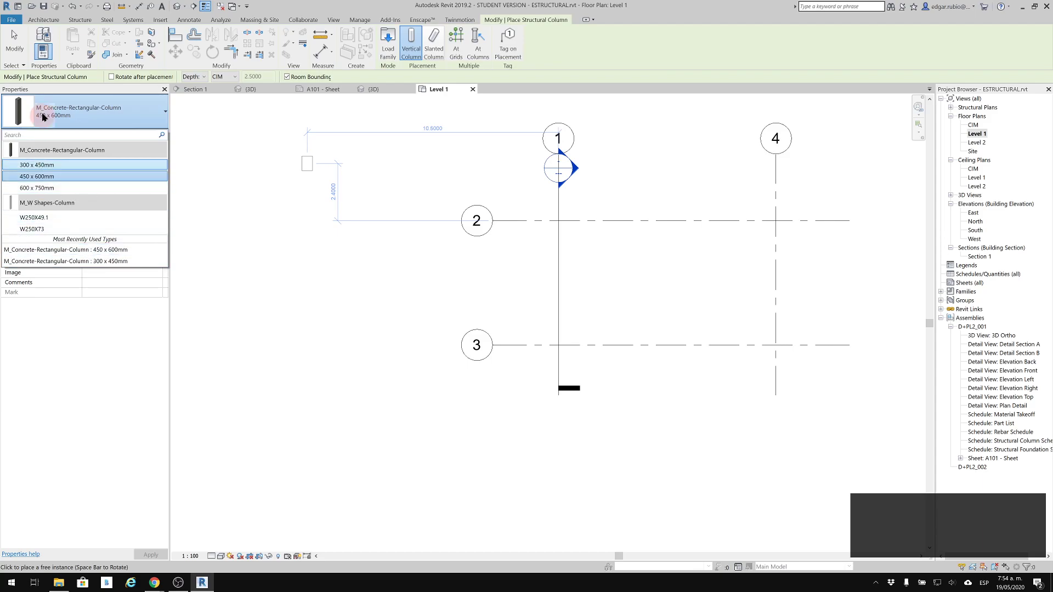
click(65, 124)
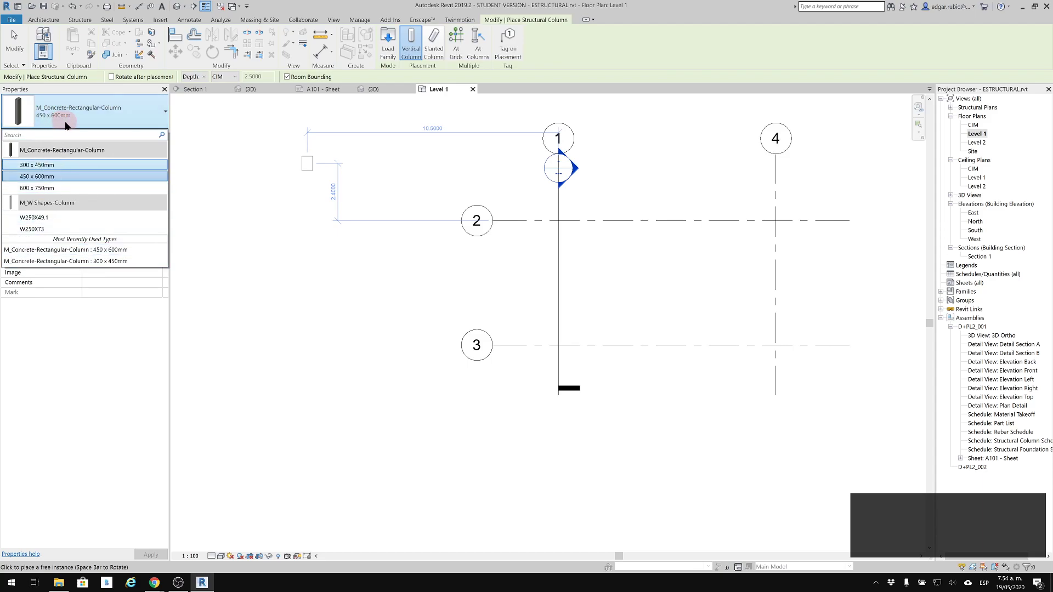
click(104, 126)
middle_drag(472, 235, 366, 253)
Start loading a column family and browse the US Metric library to Structural Columns, Steel, AISC 14.1.
click(384, 46)
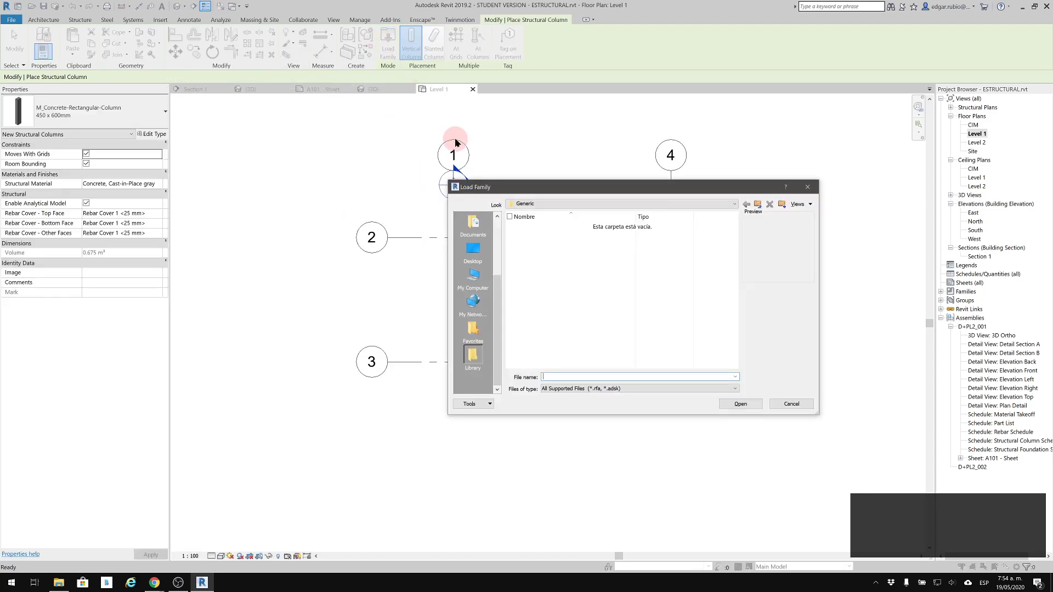
drag(499, 309, 500, 254)
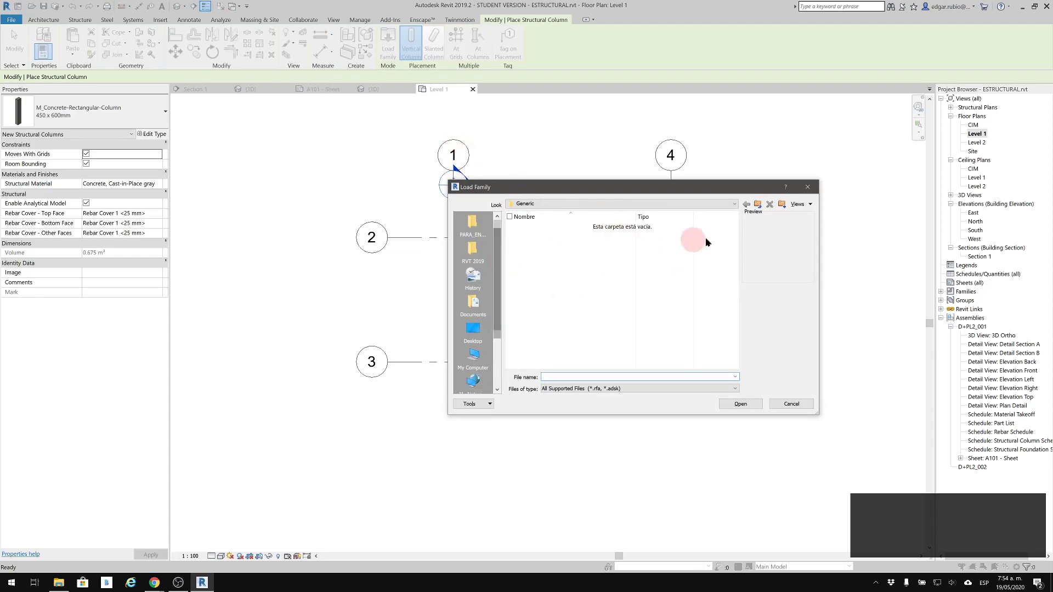
click(757, 205)
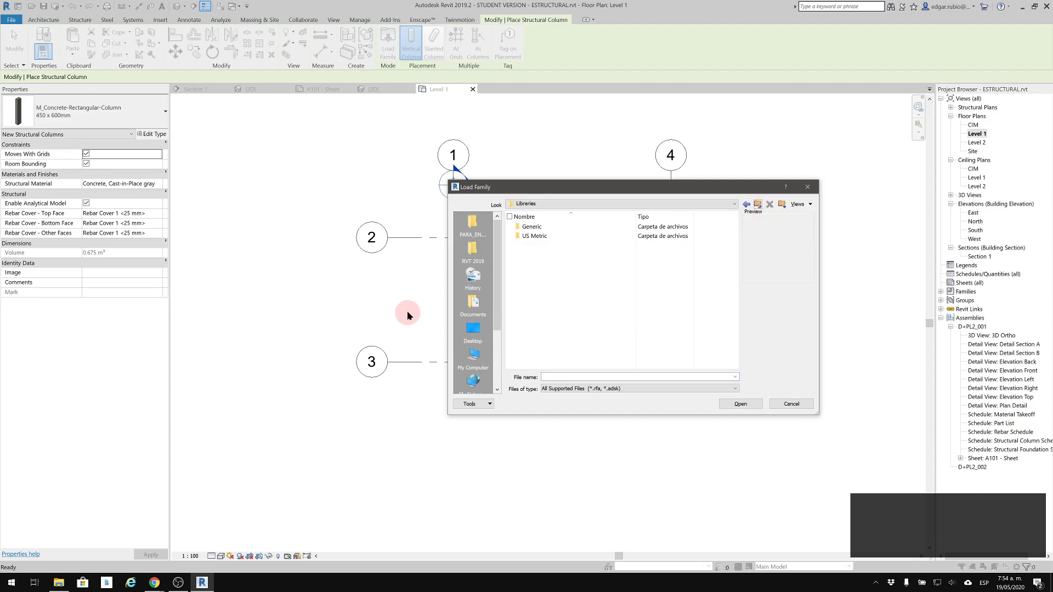
double_click(533, 236)
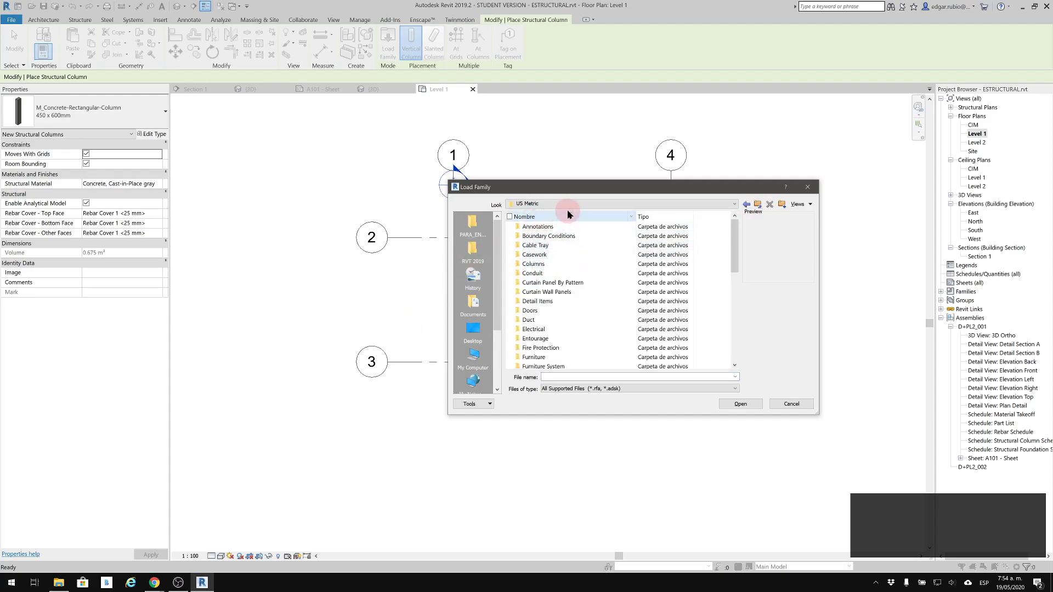
scroll(578, 334, down, 10)
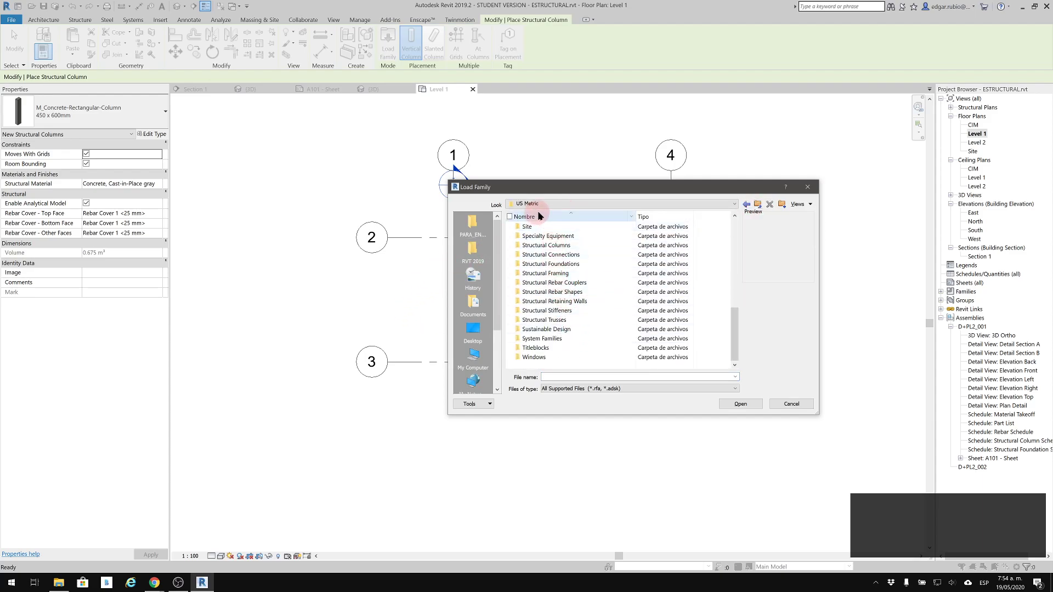
double_click(565, 245)
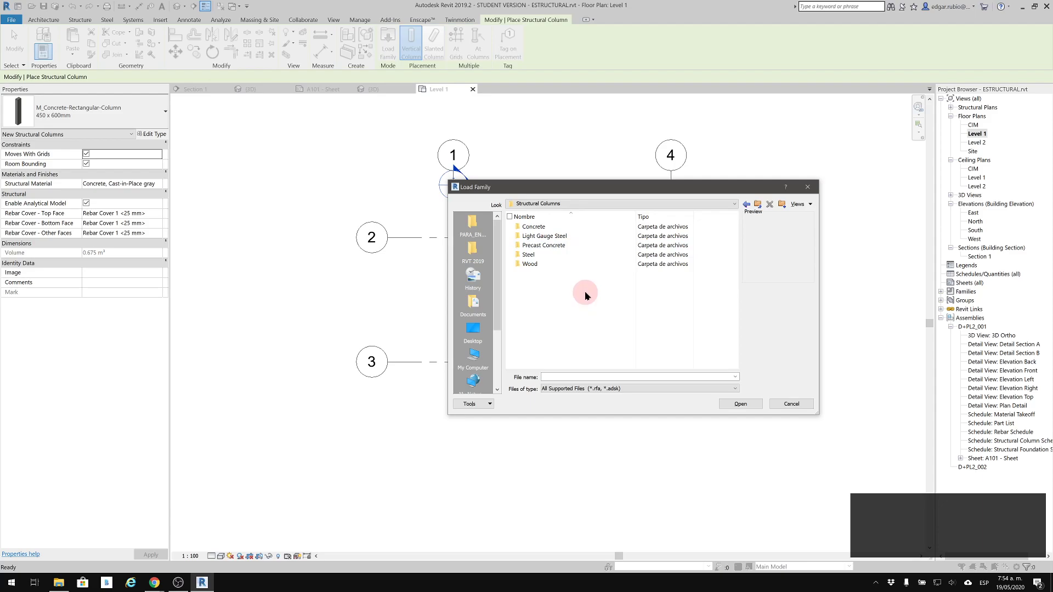
double_click(528, 255)
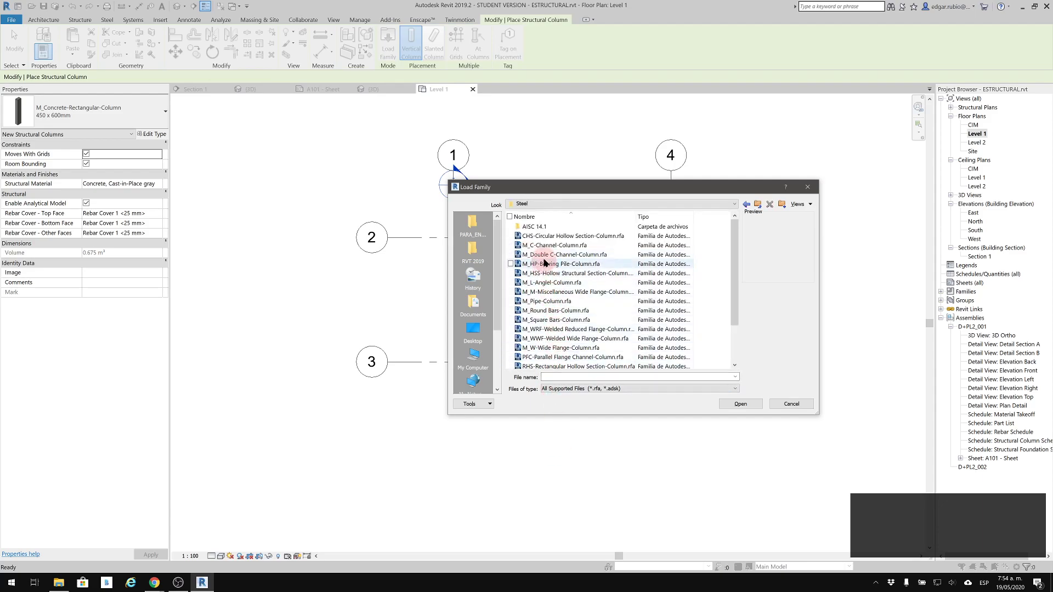
click(553, 229)
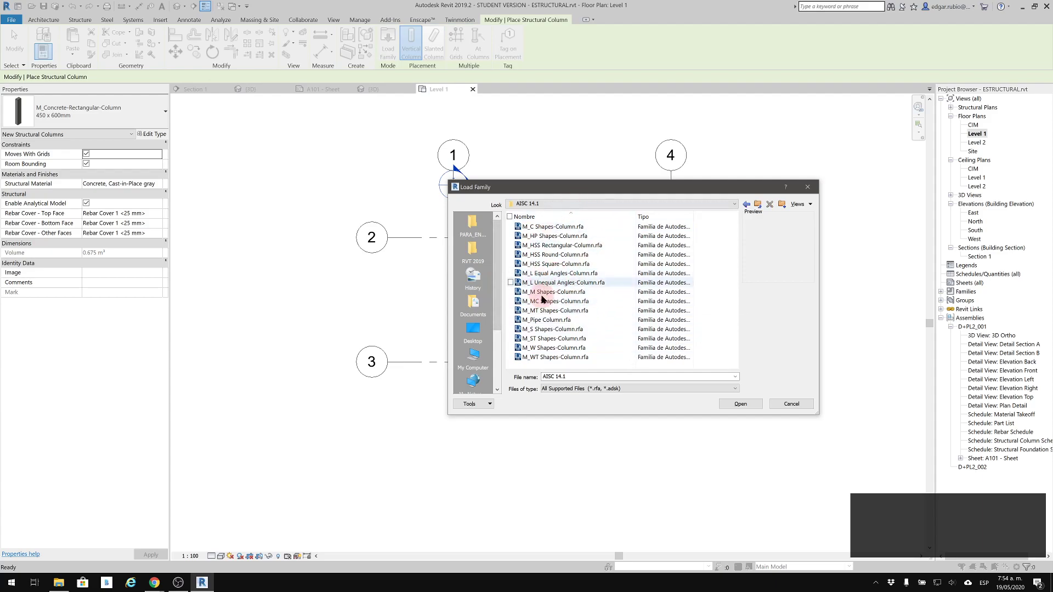
click(756, 205)
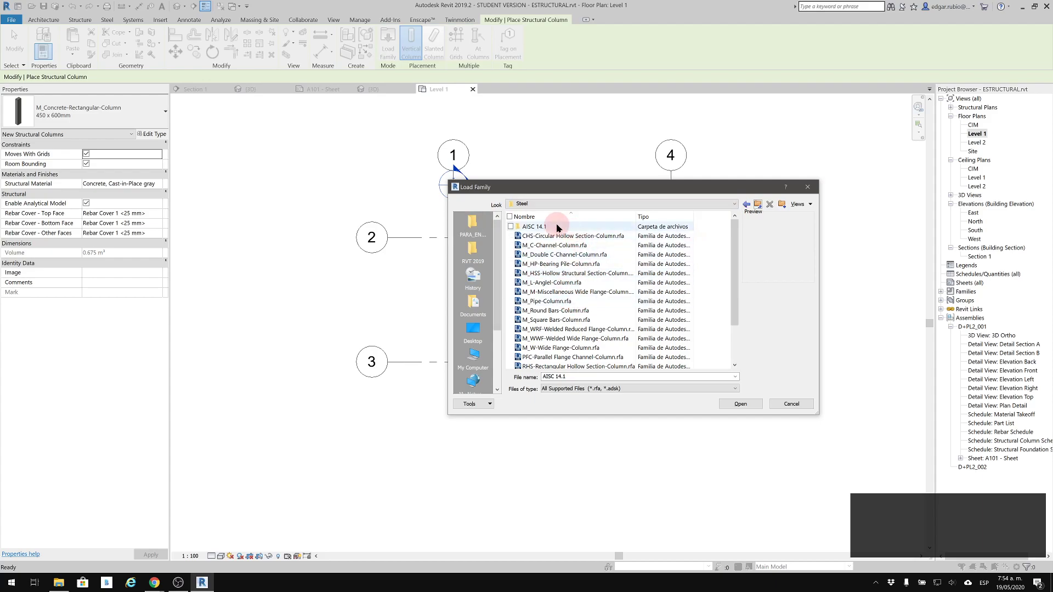
double_click(535, 228)
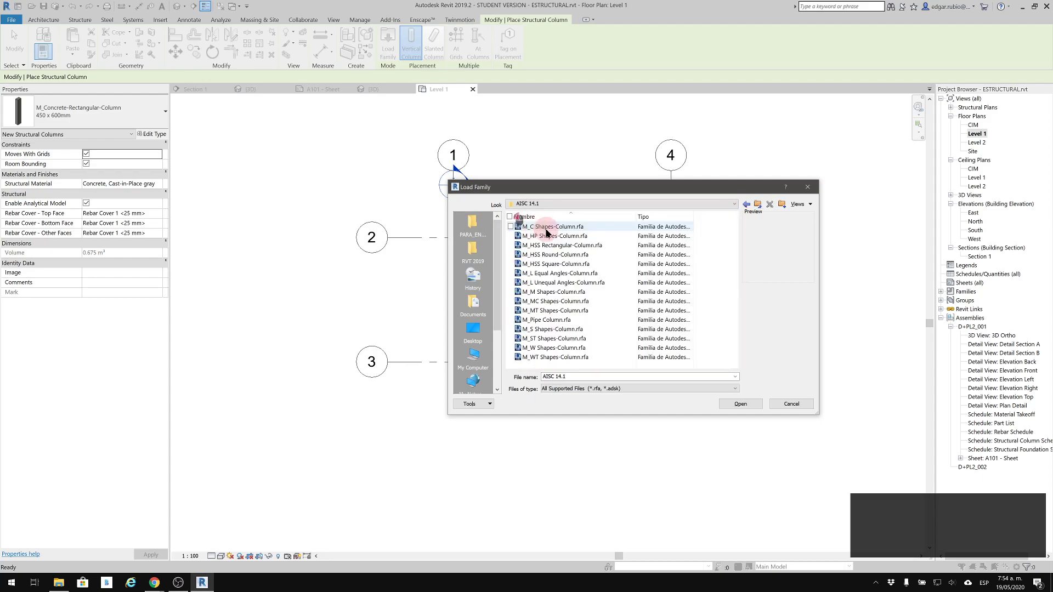
Preview the AISC 14.1 steel column families one by one, from M_C Shapes-Column to M_WT Shapes-Column.
click(576, 227)
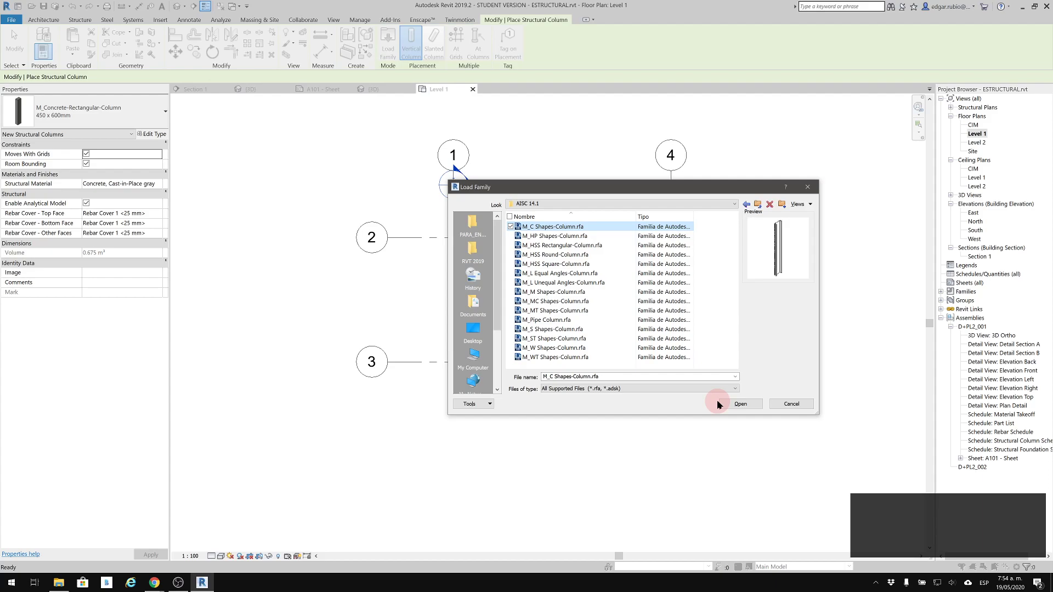
key(Down)
key(Down)
key(Down)
key(Up)
key(Up)
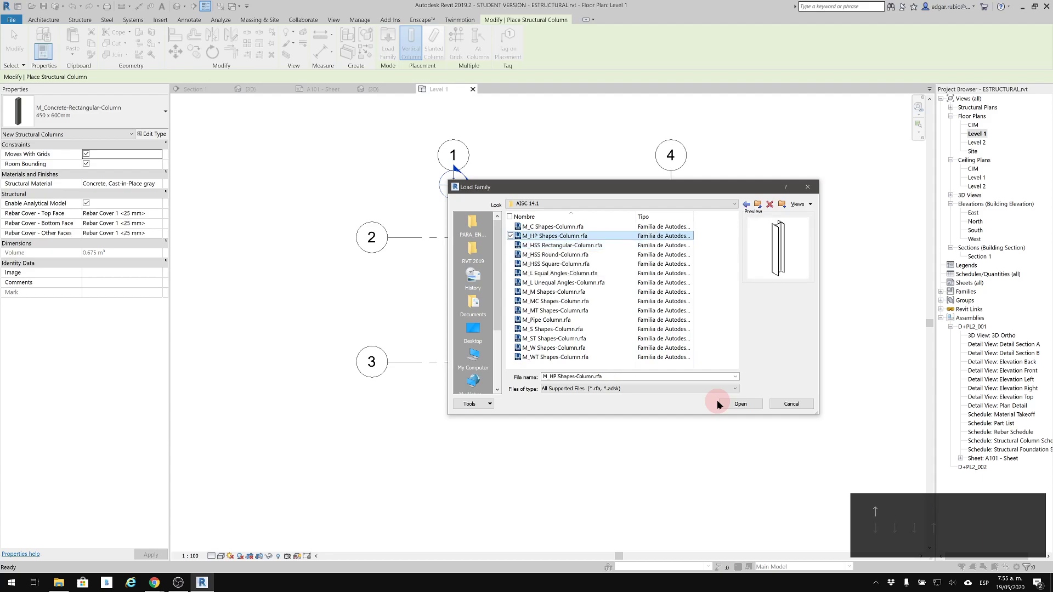
key(Down)
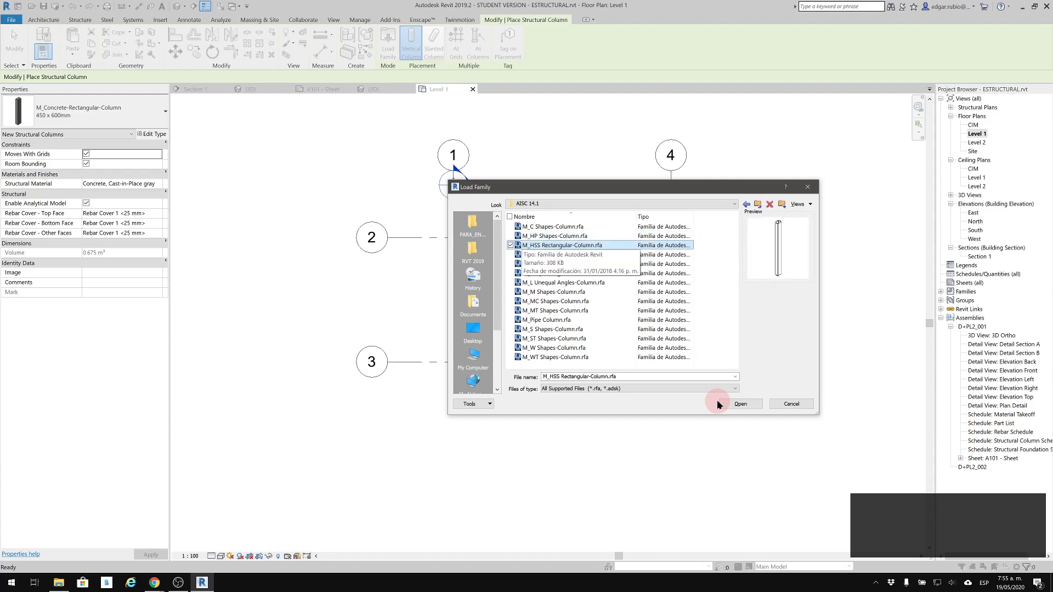
key(Down)
key(Down)
key(Down)
key(Down)
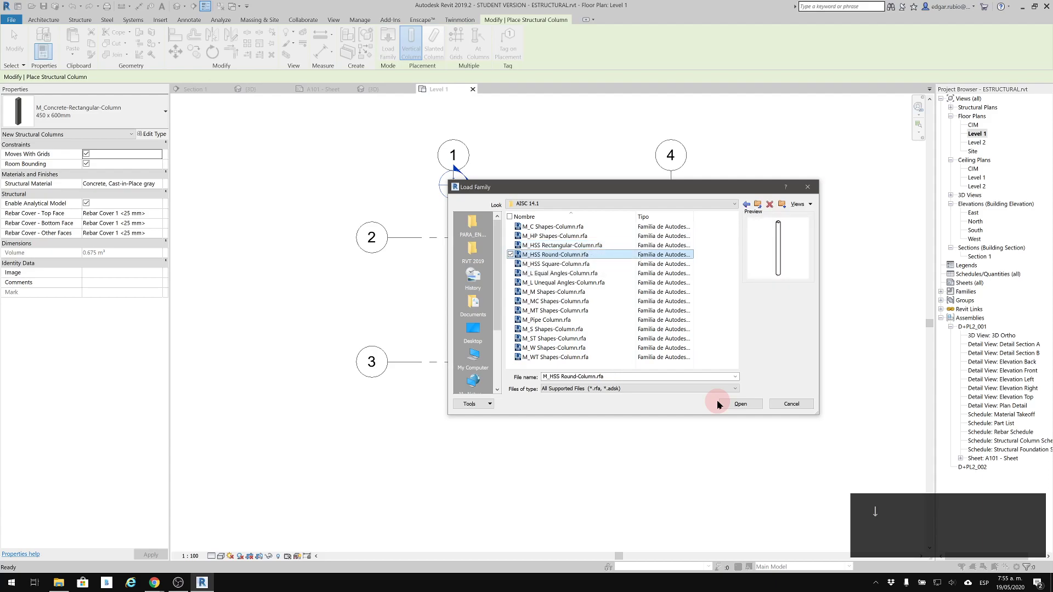
key(Down)
key(Down)
key(Down)
key(Down)
key(Down)
key(Down)
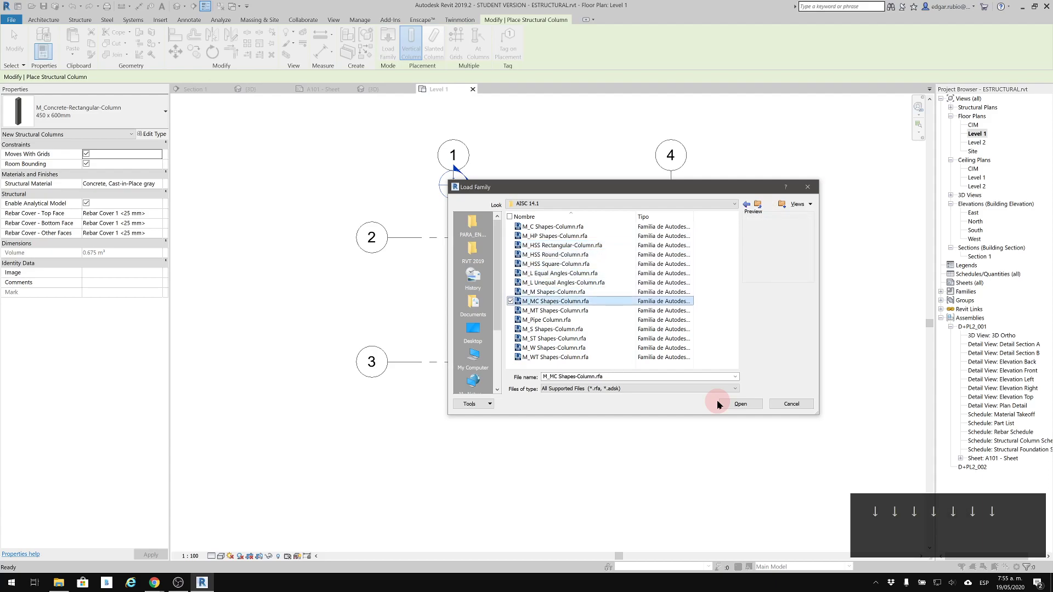
key(Down)
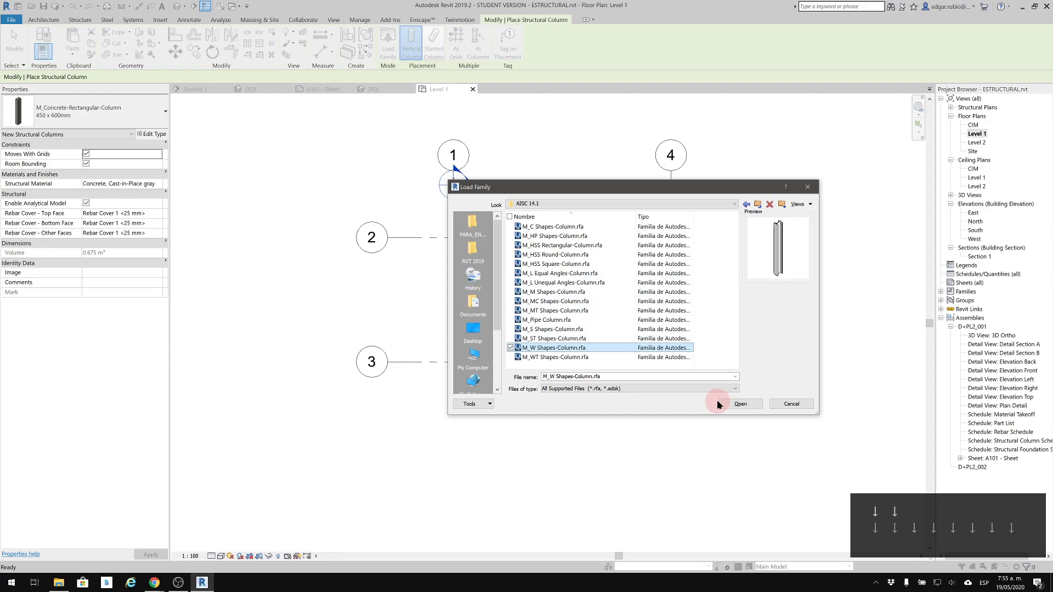
key(Down)
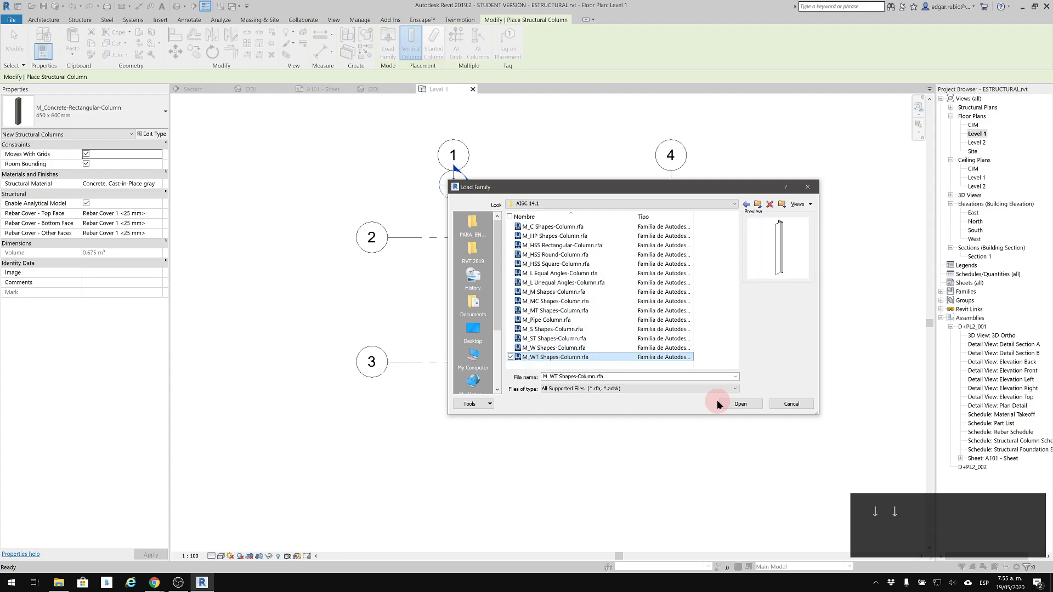
Load the M_HP Shapes-Column family with the HP310X110 and HP310X79 types.
click(549, 236)
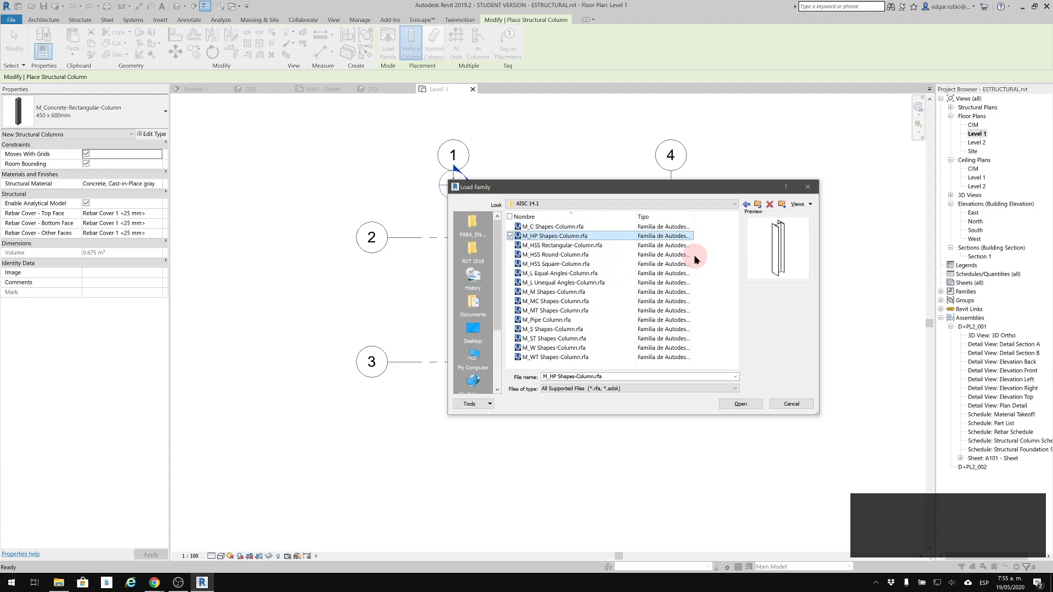
click(758, 405)
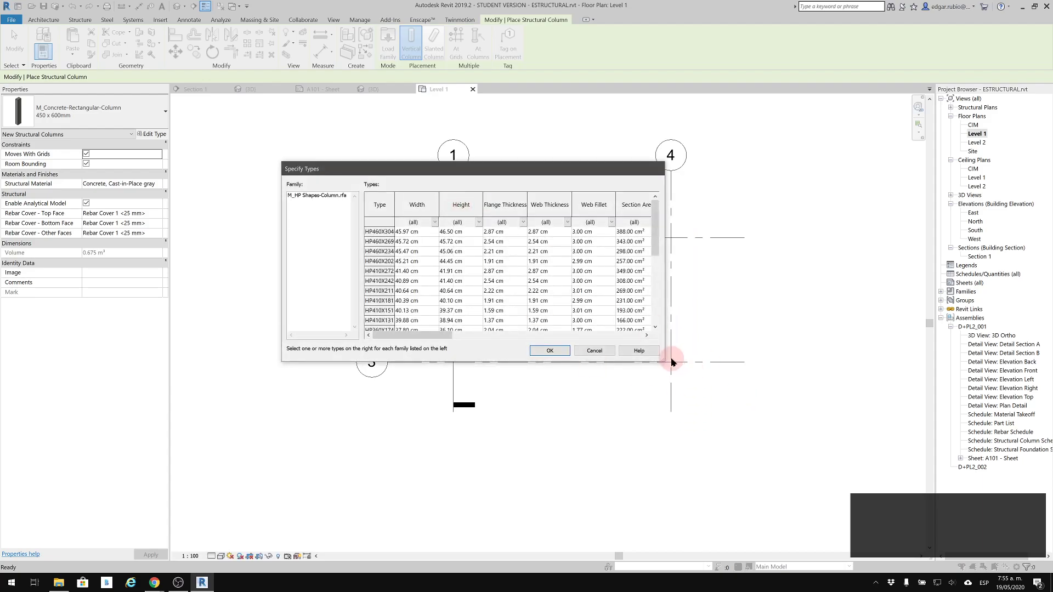
drag(662, 363, 883, 471)
click(380, 207)
drag(395, 200, 428, 200)
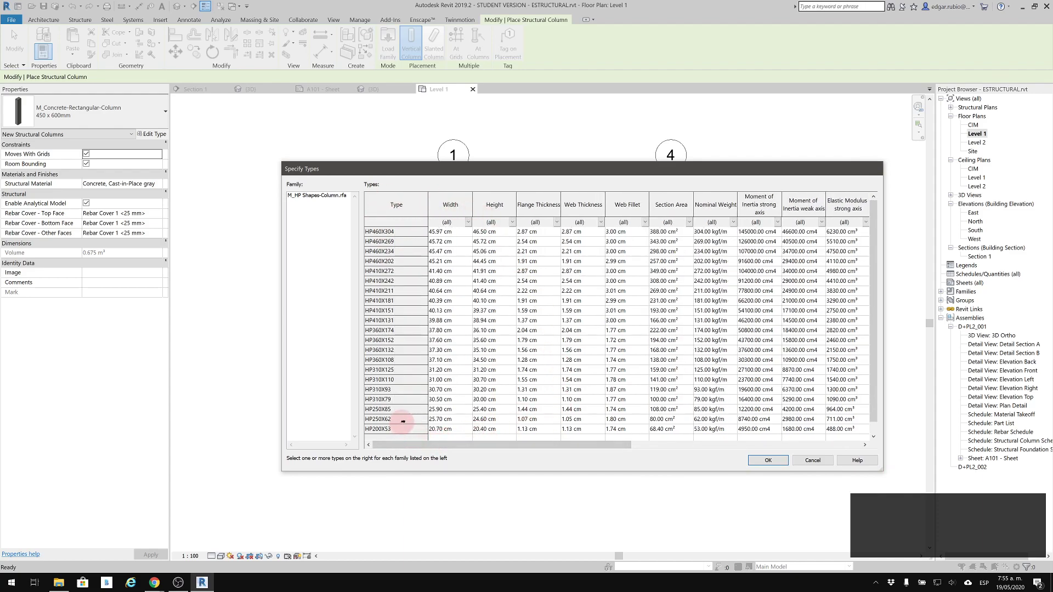
click(402, 378)
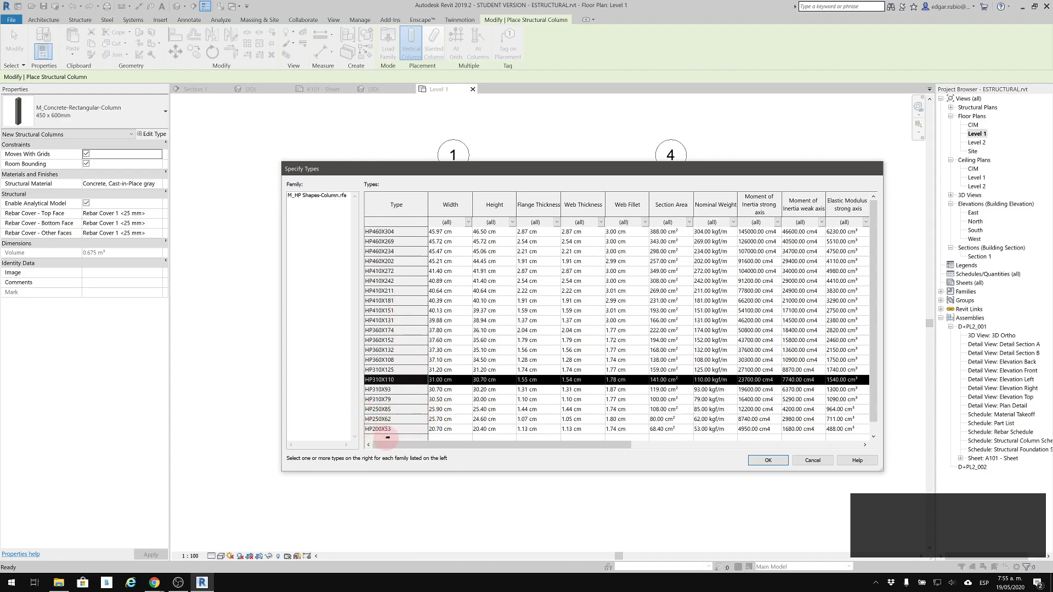
ctrl+click(394, 400)
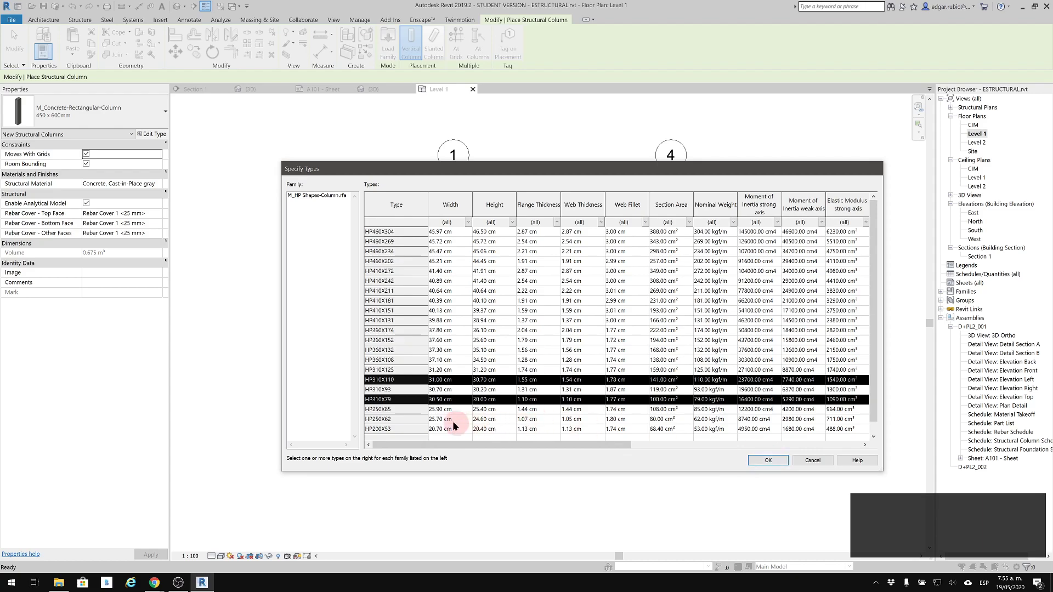
click(766, 461)
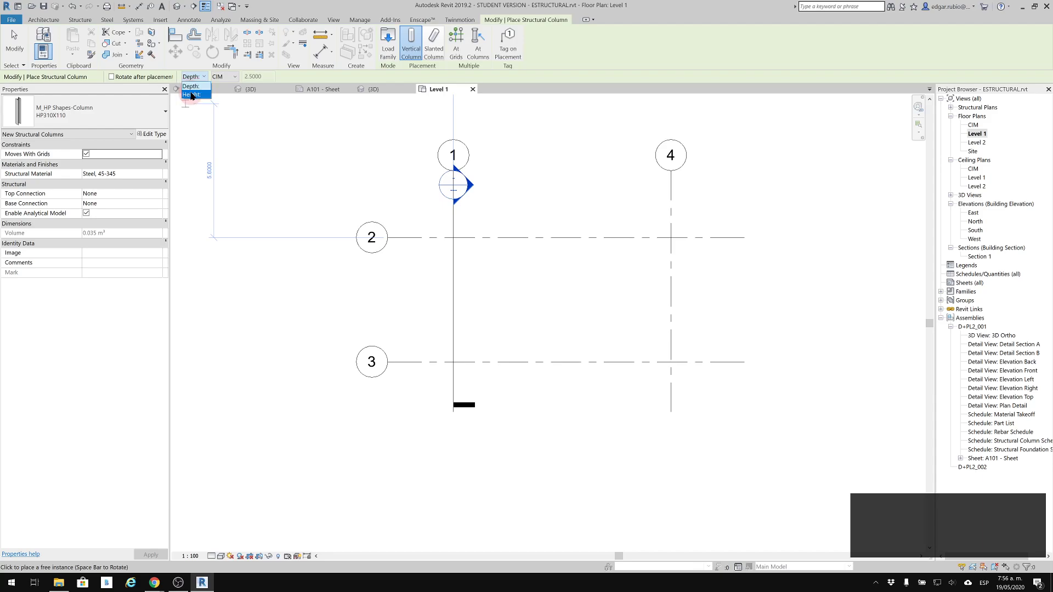
Place HP310X110 columns with their height up to Level 2 at all four grid intersections on Level 1.
click(191, 95)
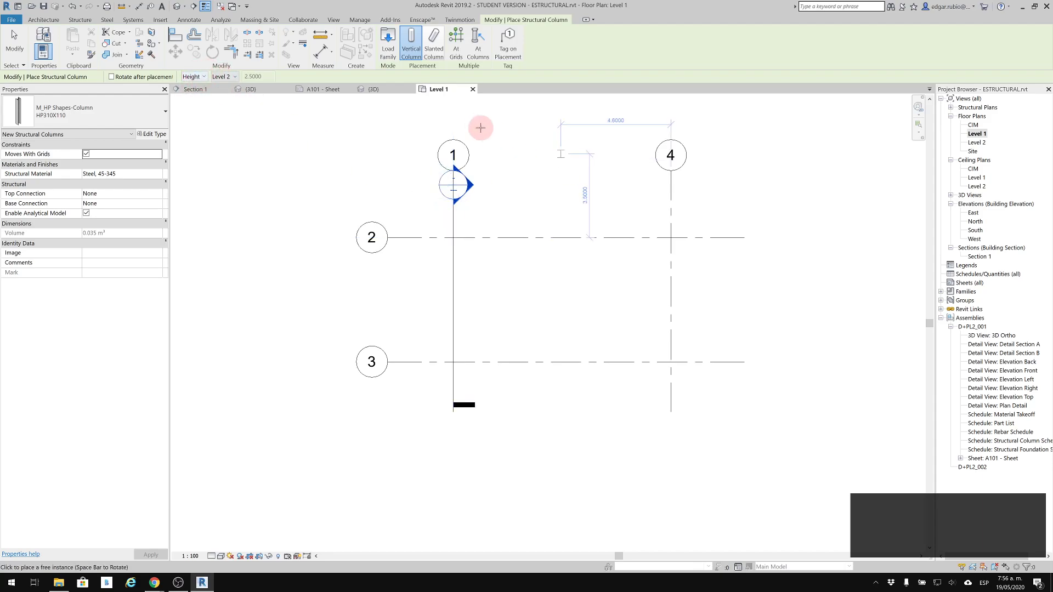
click(126, 120)
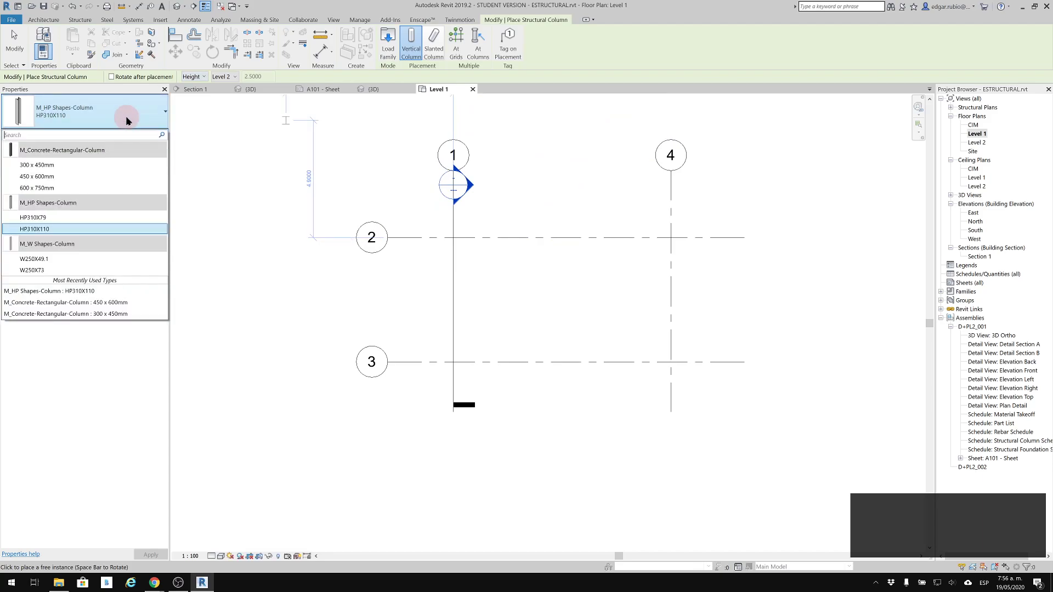
click(126, 120)
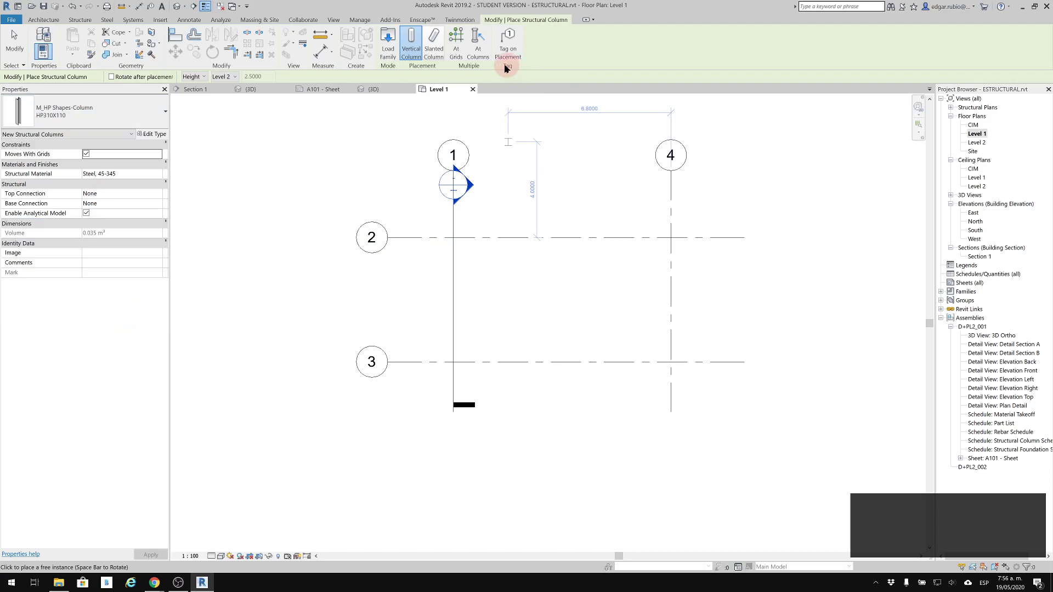
click(460, 45)
drag(747, 177, 419, 381)
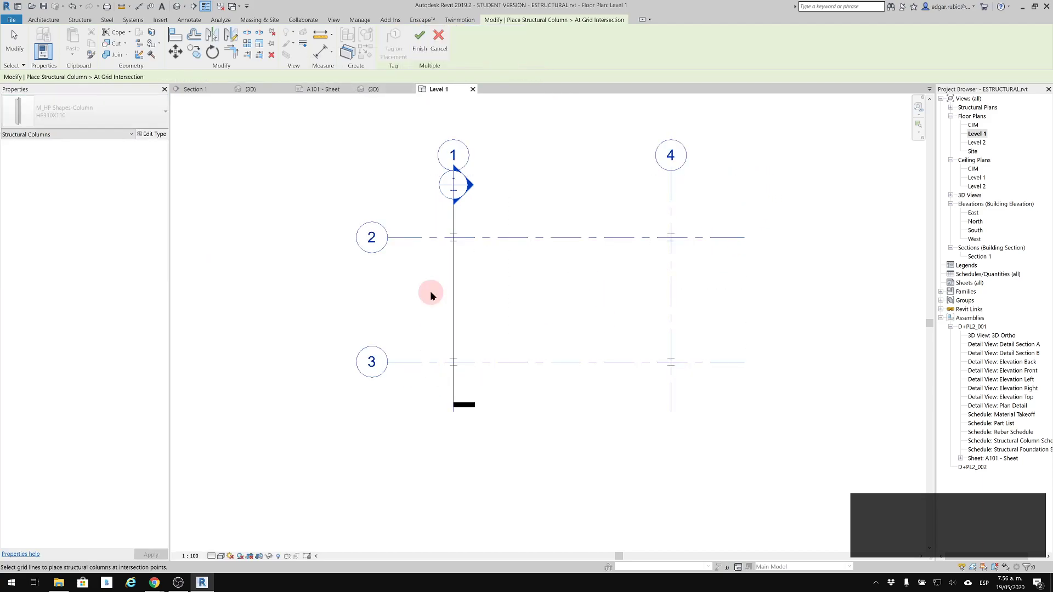
click(418, 44)
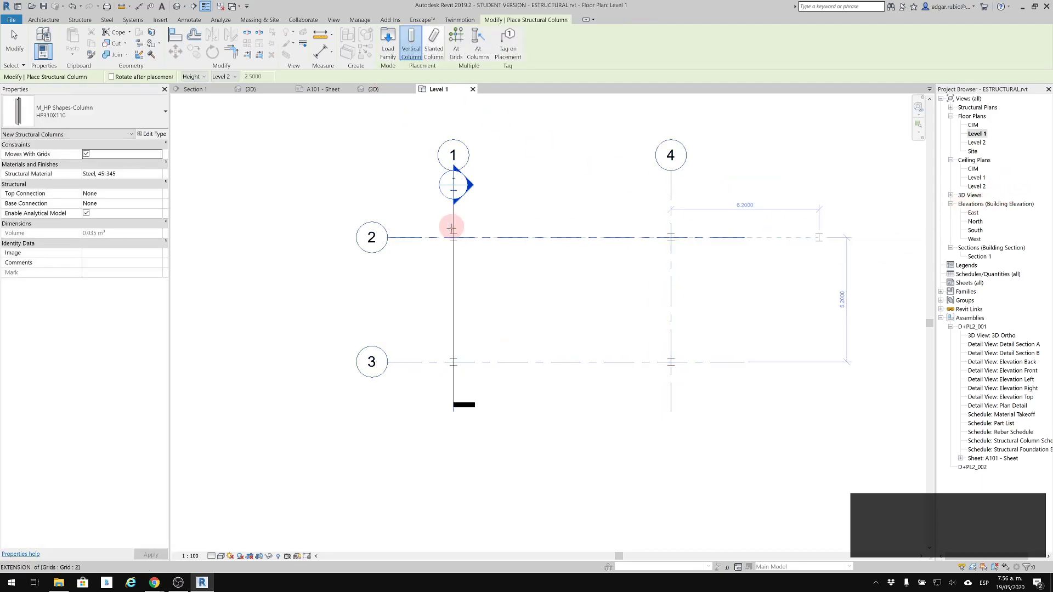
Set the Level 1 plan's detail level to Fine and inspect a column's profile at its grid intersection.
scroll(576, 191, up, 3)
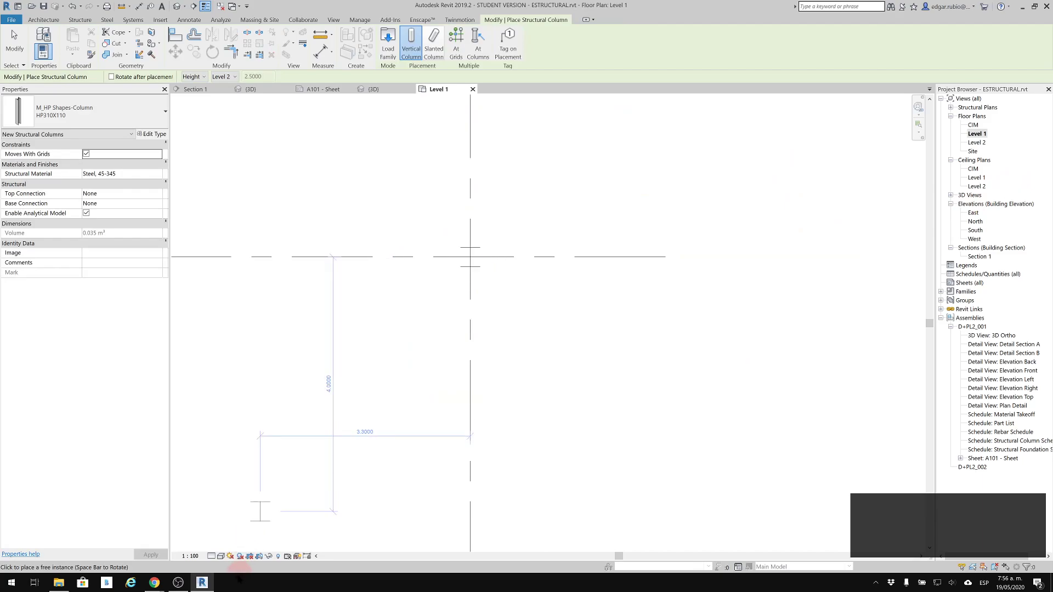
click(211, 556)
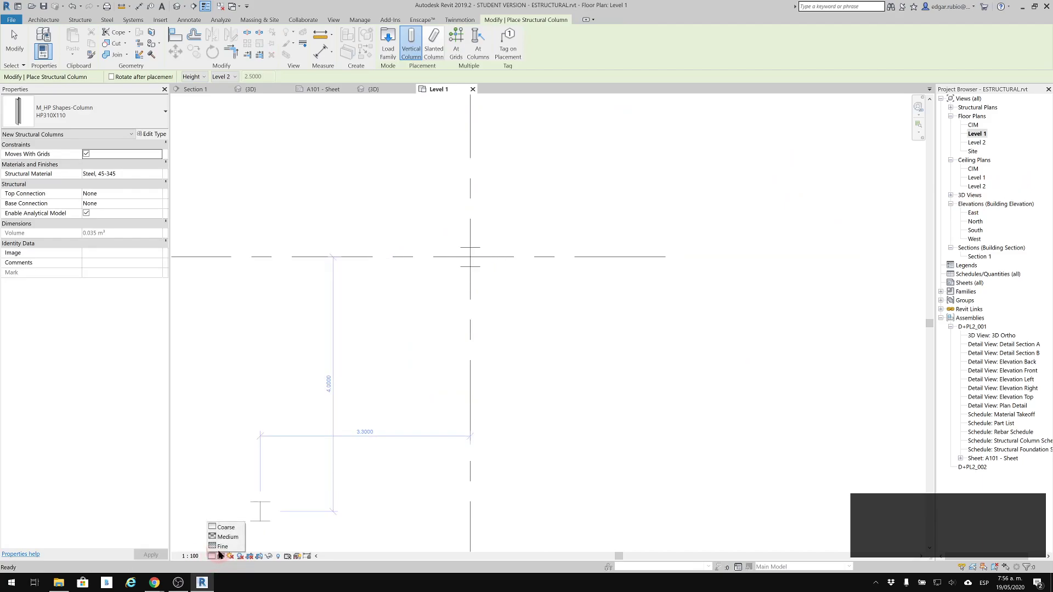
click(222, 546)
scroll(517, 255, up, 3)
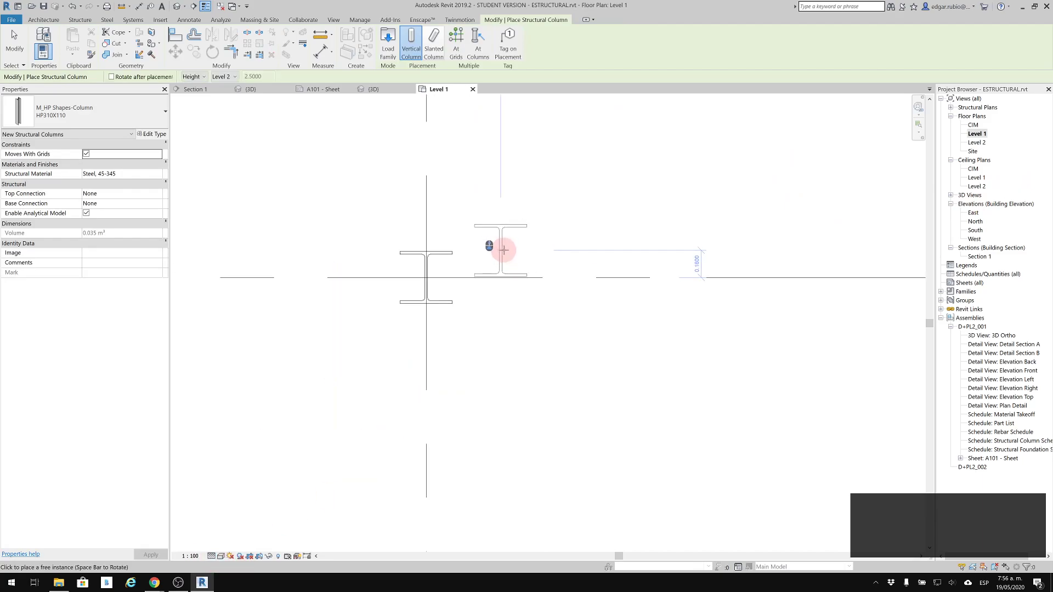
Open the Level 2 floor plan and bring the whole column grid into view.
double_click(982, 142)
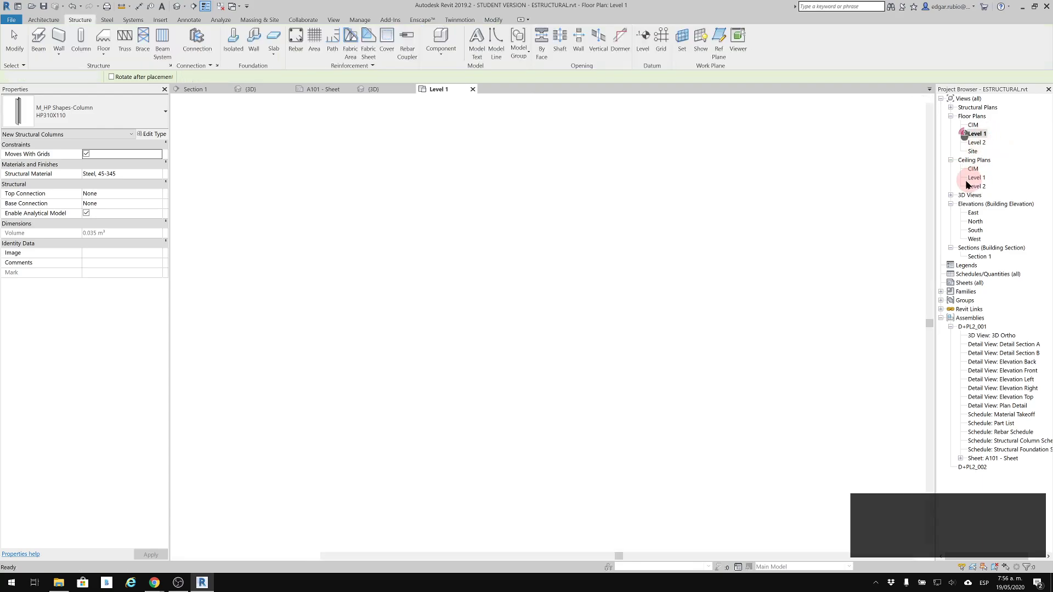
click(801, 227)
scroll(765, 243, down, 5)
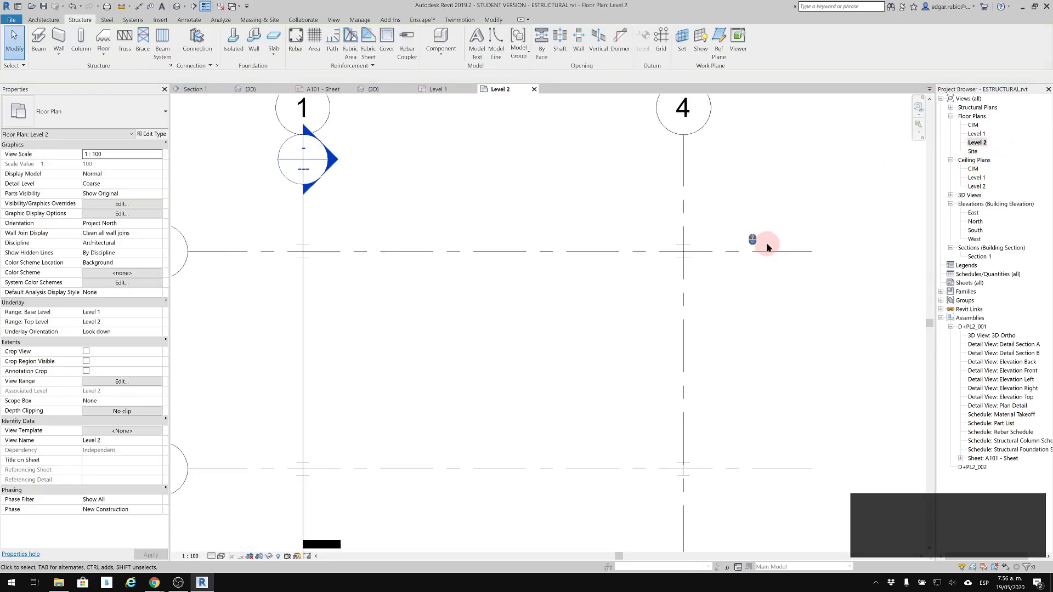
scroll(680, 247, up, 1)
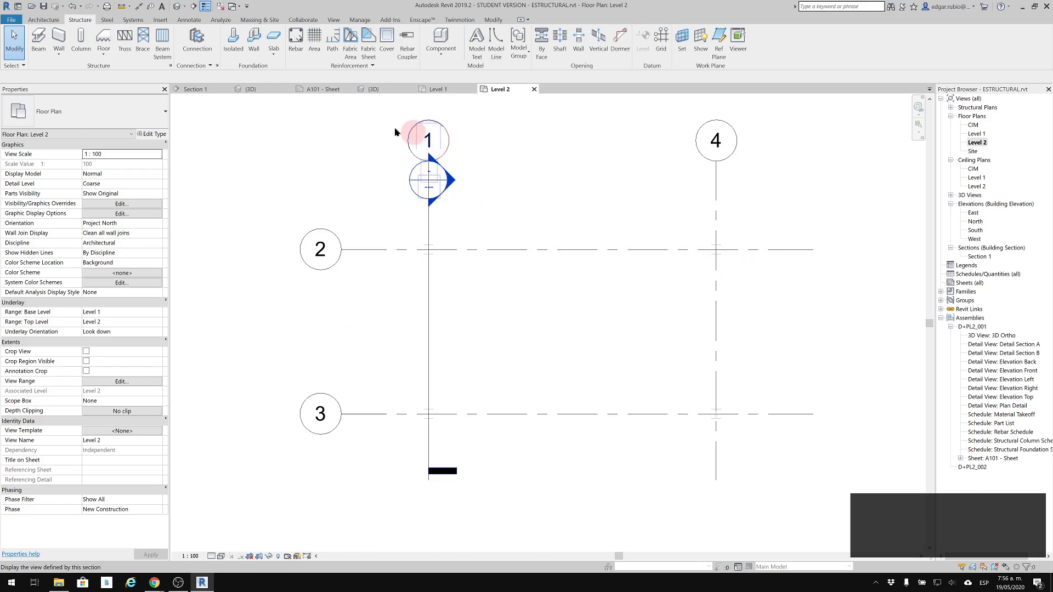
Start placing a beam and browse the US Metric family library to Structural Framing, Steel, AISC 14.1.
click(38, 44)
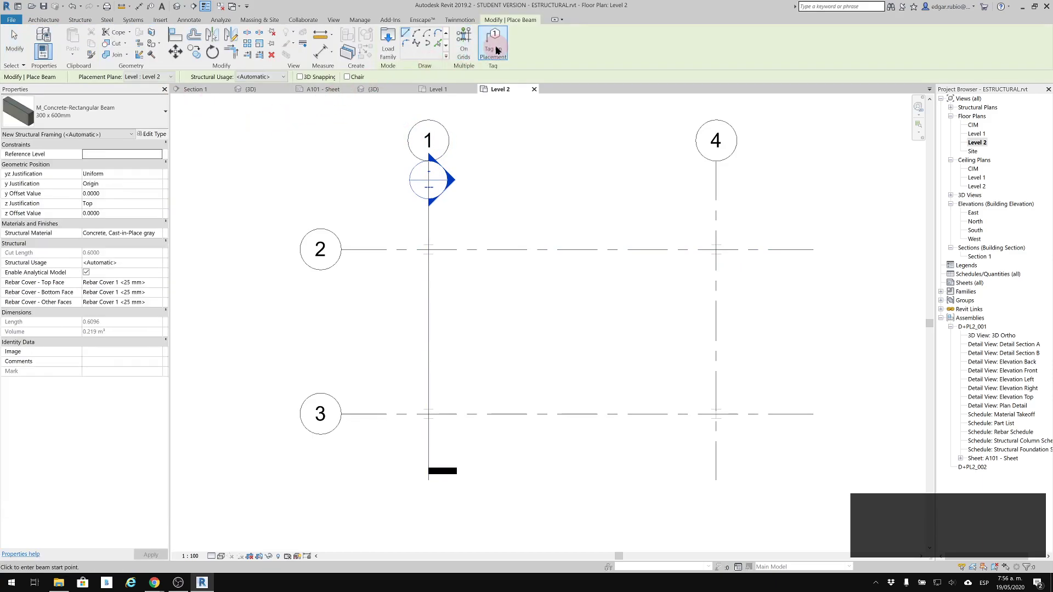
click(386, 48)
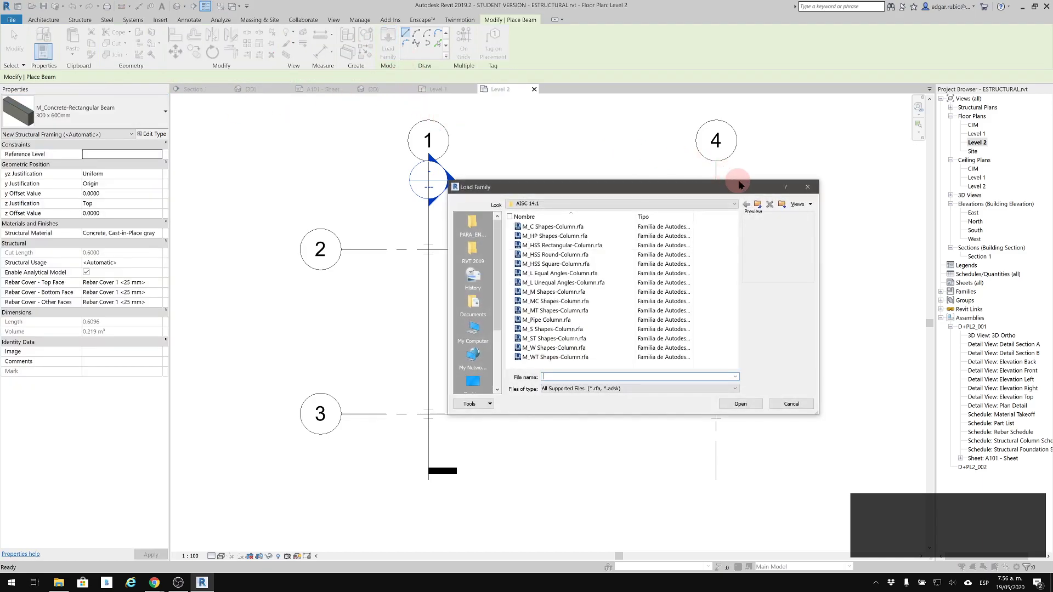
click(758, 209)
click(758, 209)
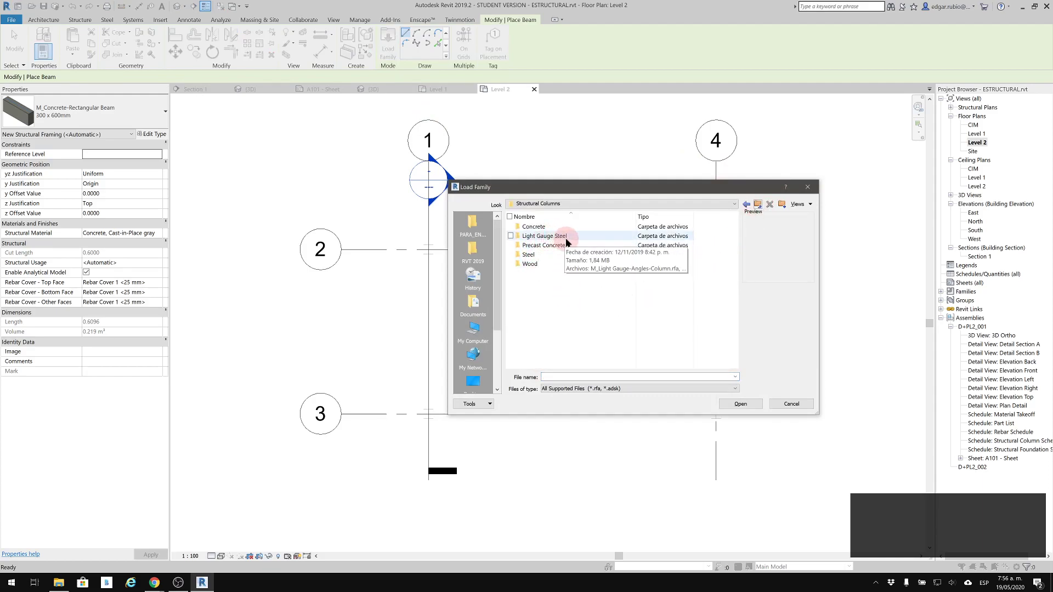
click(758, 205)
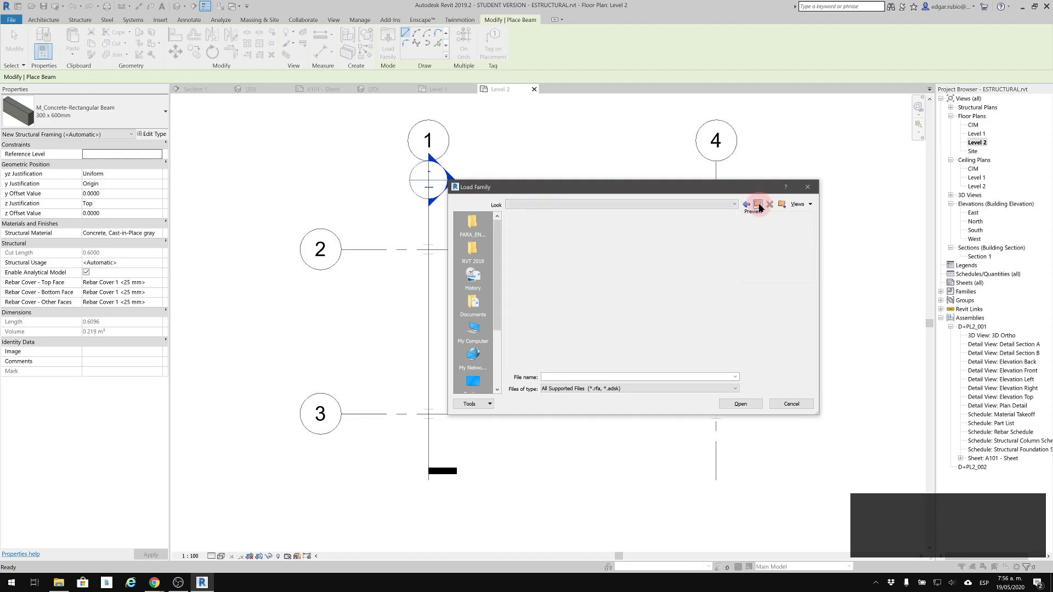
scroll(568, 299, down, 5)
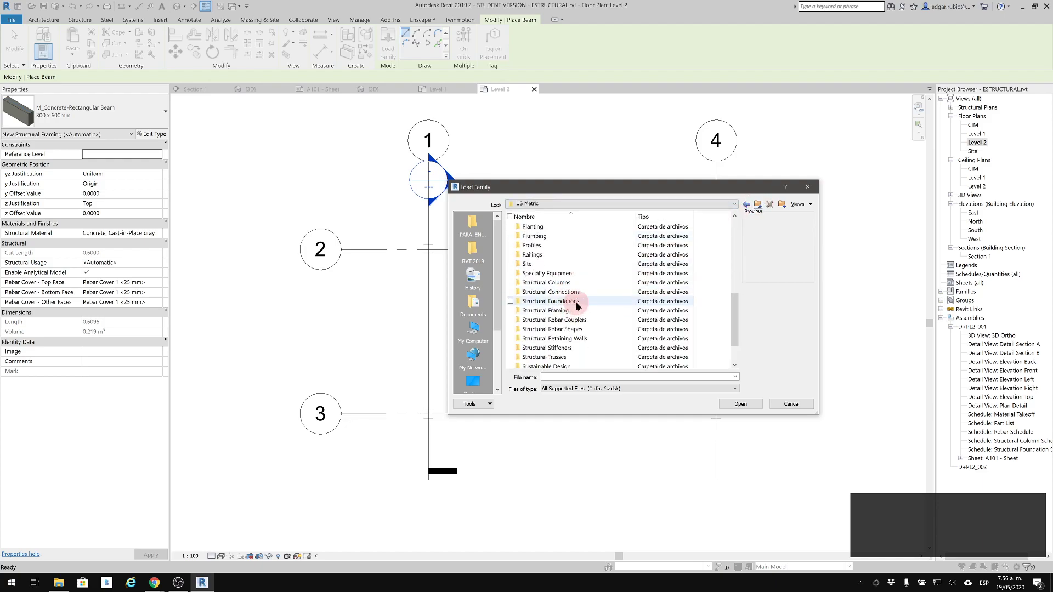
double_click(570, 310)
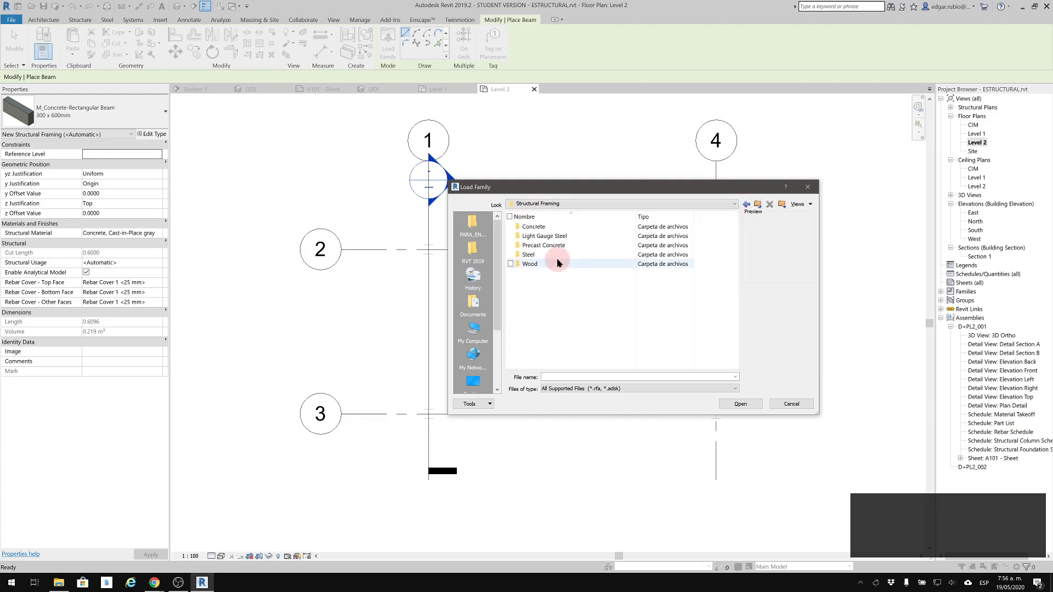
double_click(543, 255)
double_click(535, 229)
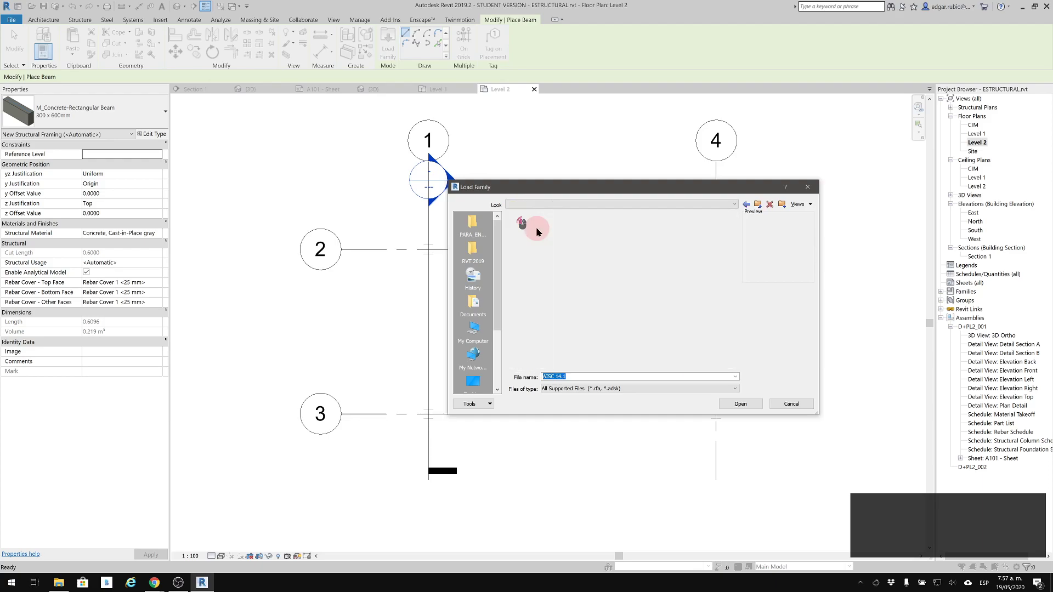
Preview the first AISC 14.1 steel framing families, including M_HP Shapes, M_HSS Rectangular and M_C Shapes.
click(535, 235)
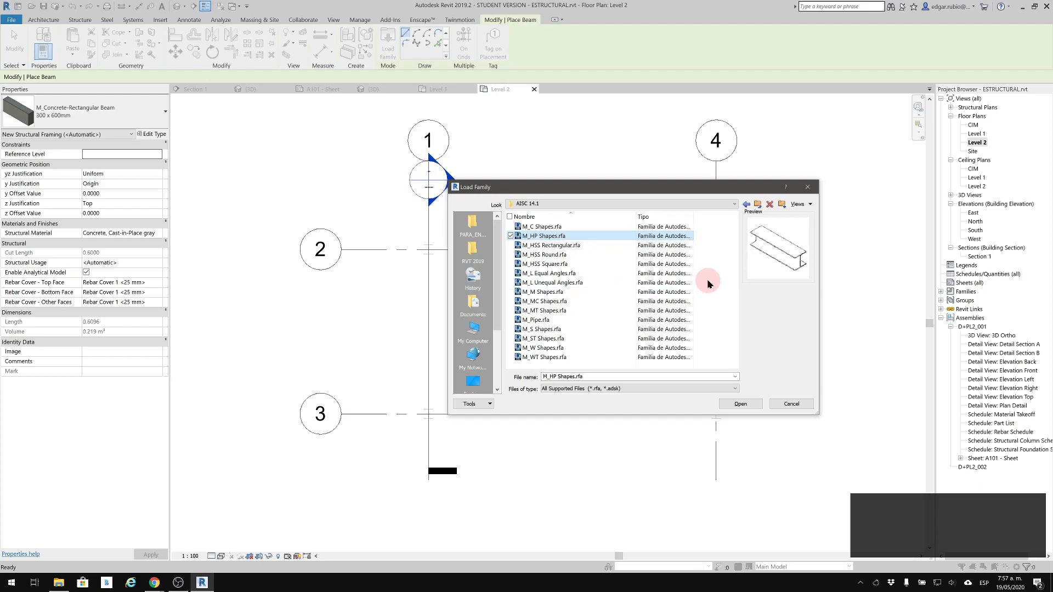
key(Down)
key(Down)
key(Down)
key(Up)
key(Up)
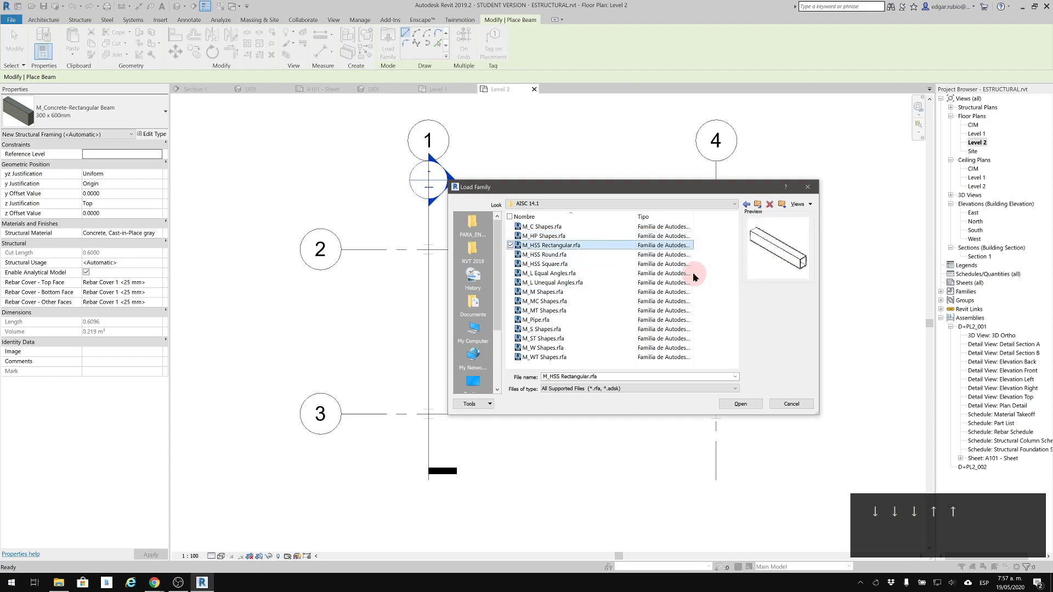
key(Up)
key(Up)
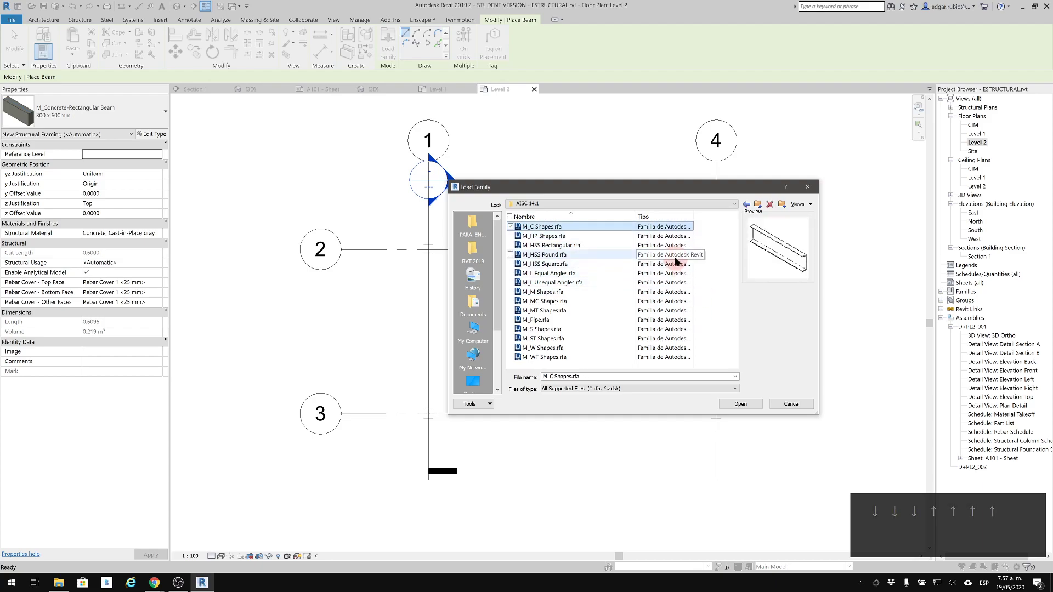
Load the M_HP Shapes framing family with the HP250X62 type.
key(Down)
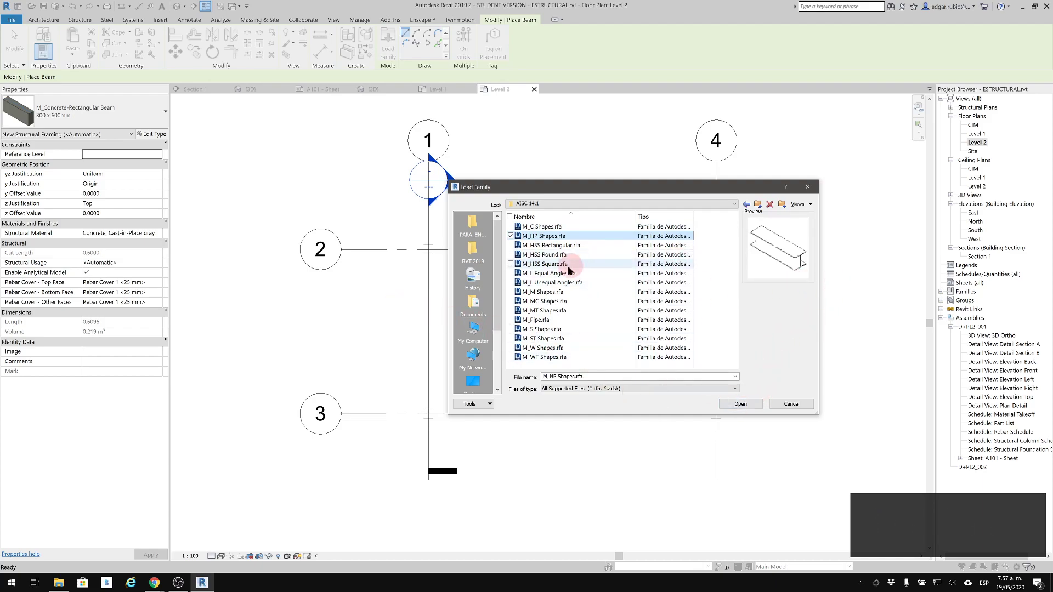
click(741, 404)
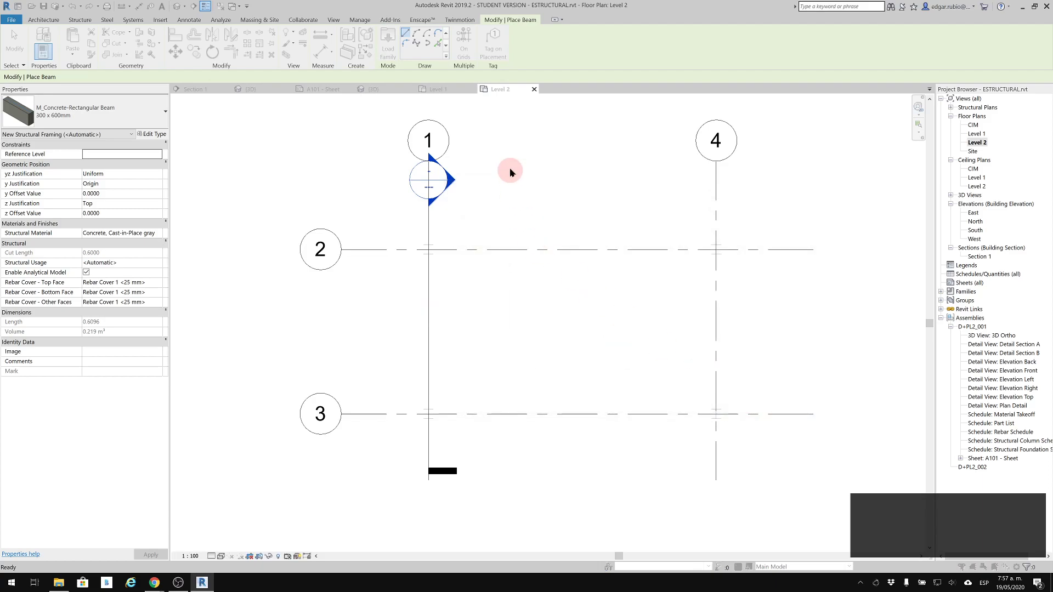
scroll(389, 286, down, 1)
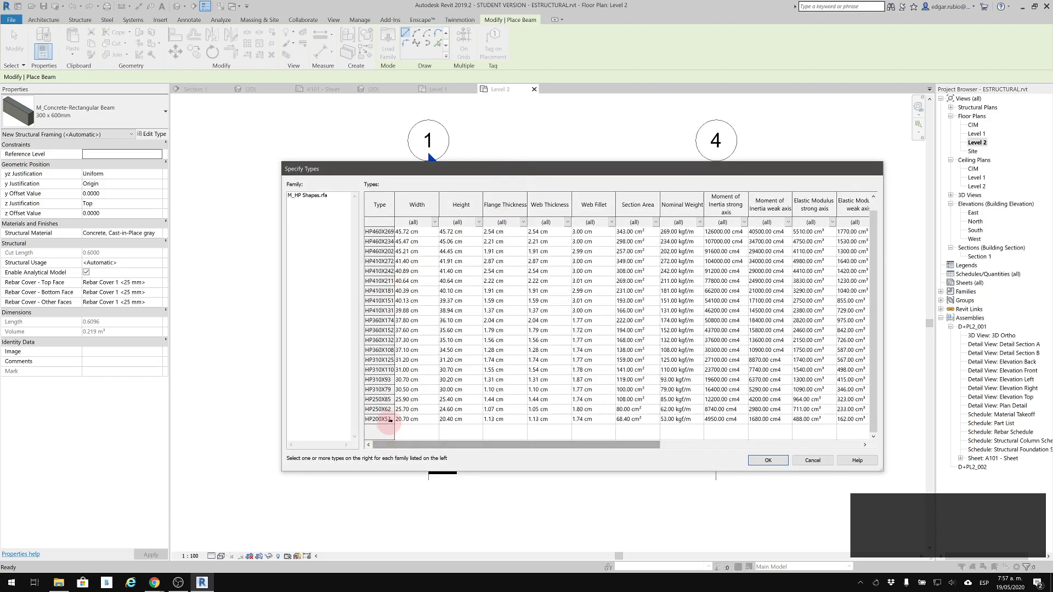
click(379, 409)
click(645, 409)
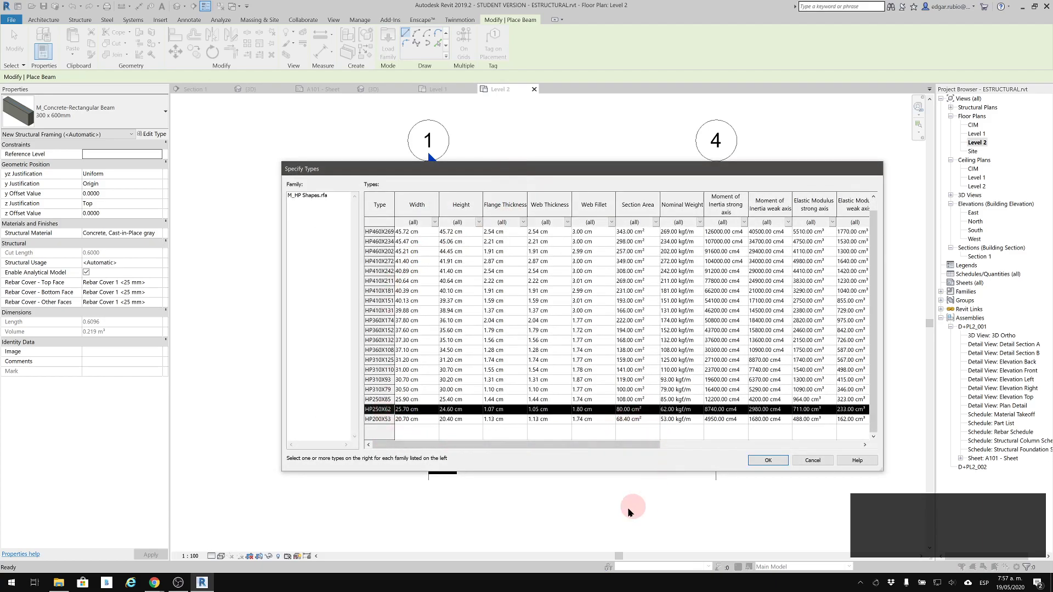
click(779, 462)
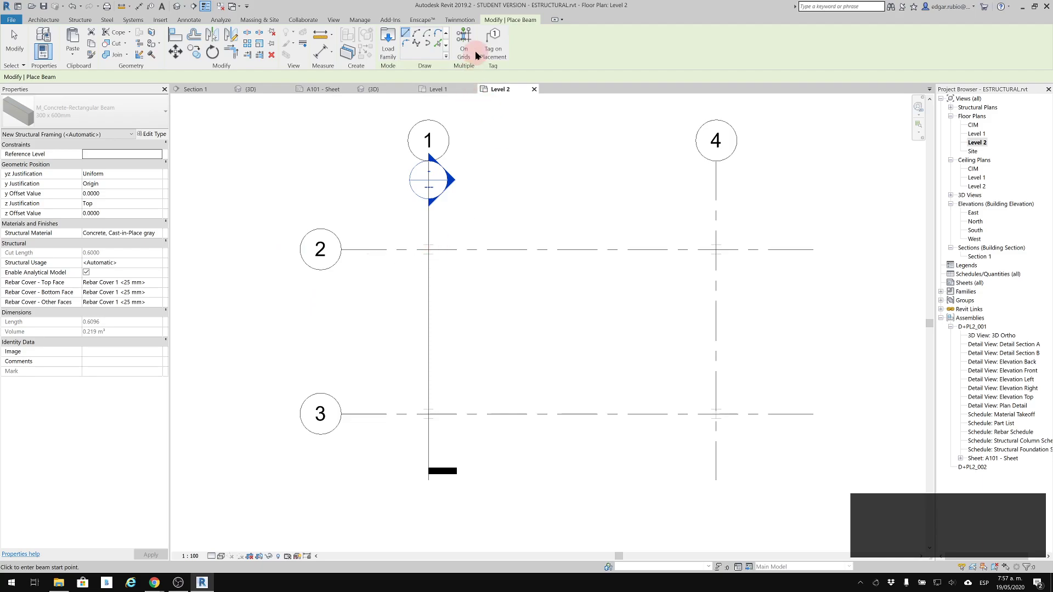
Place HP250X62 beams along grid lines 1, 2, 3 and 4 on Level 2 using On Grids.
click(554, 190)
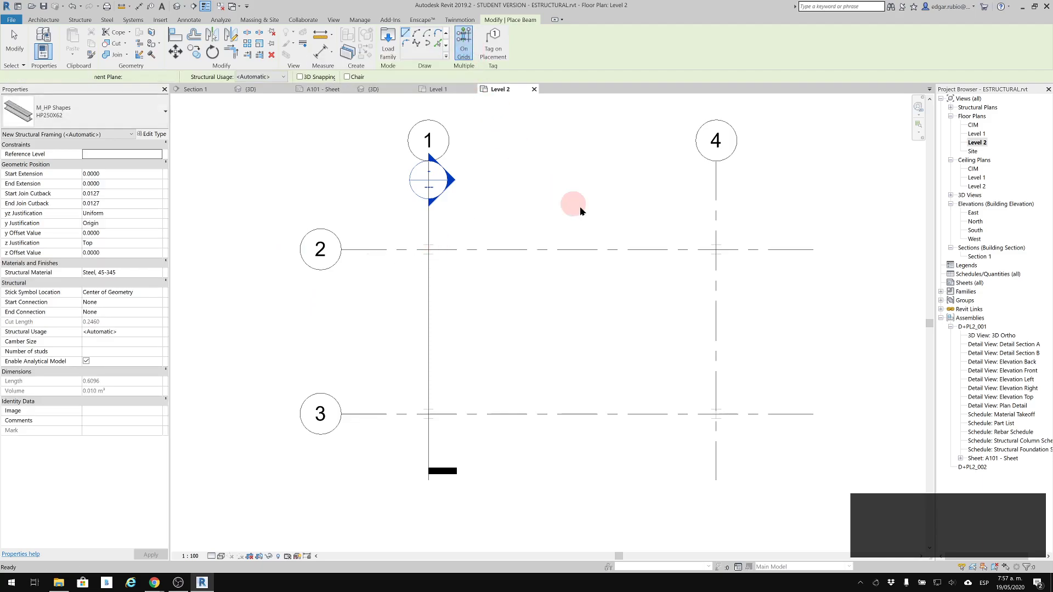
drag(784, 185, 351, 450)
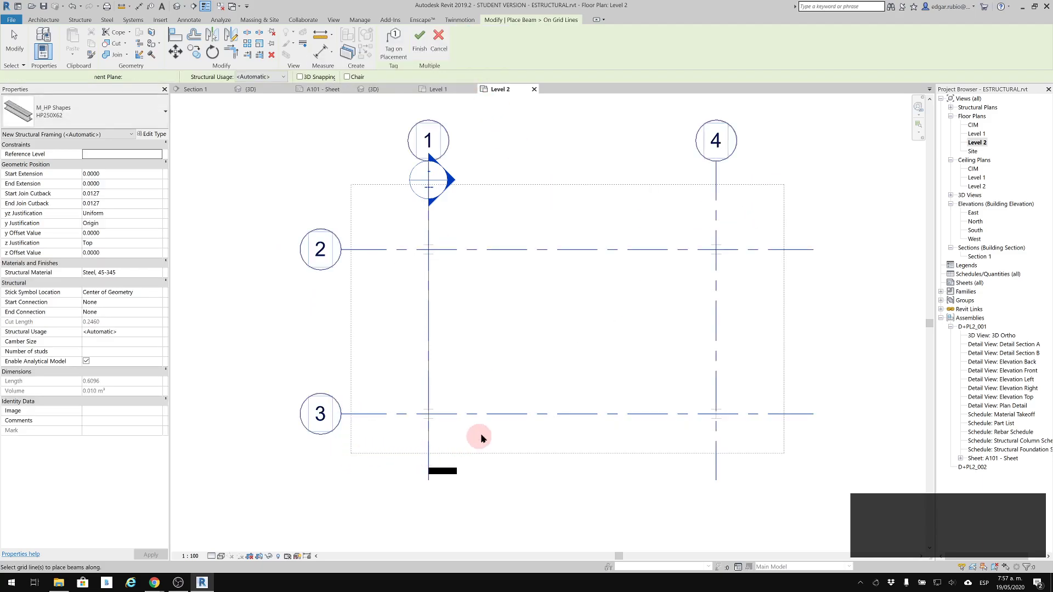
click(419, 37)
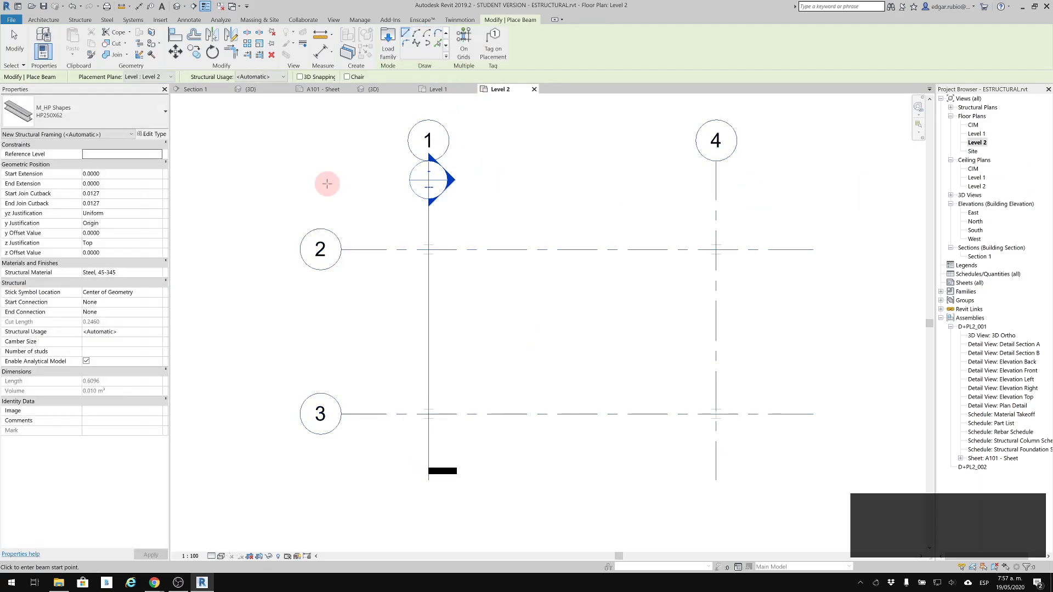
Set the Level 2 plan's detail level to Fine and inspect the beam-to-column joint at grids 1 and 2.
scroll(440, 252, up, 3)
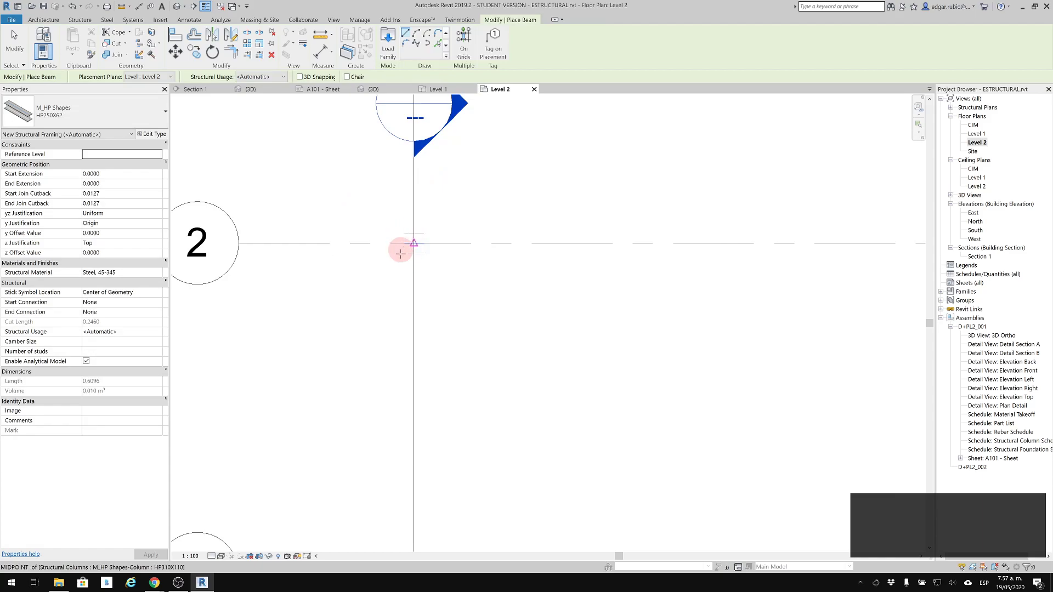
scroll(416, 216, up, 2)
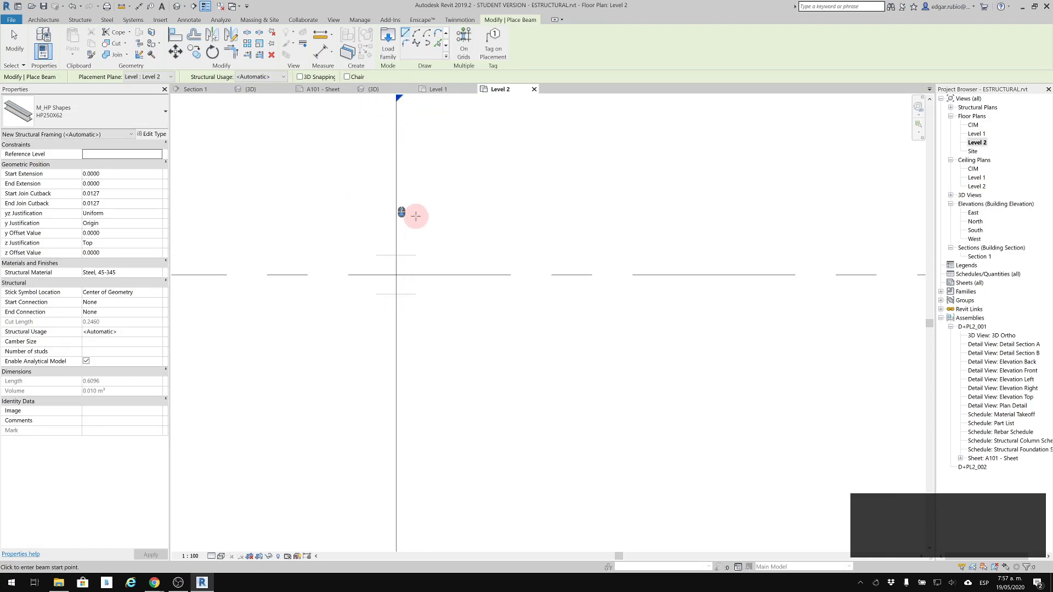
click(210, 557)
click(231, 548)
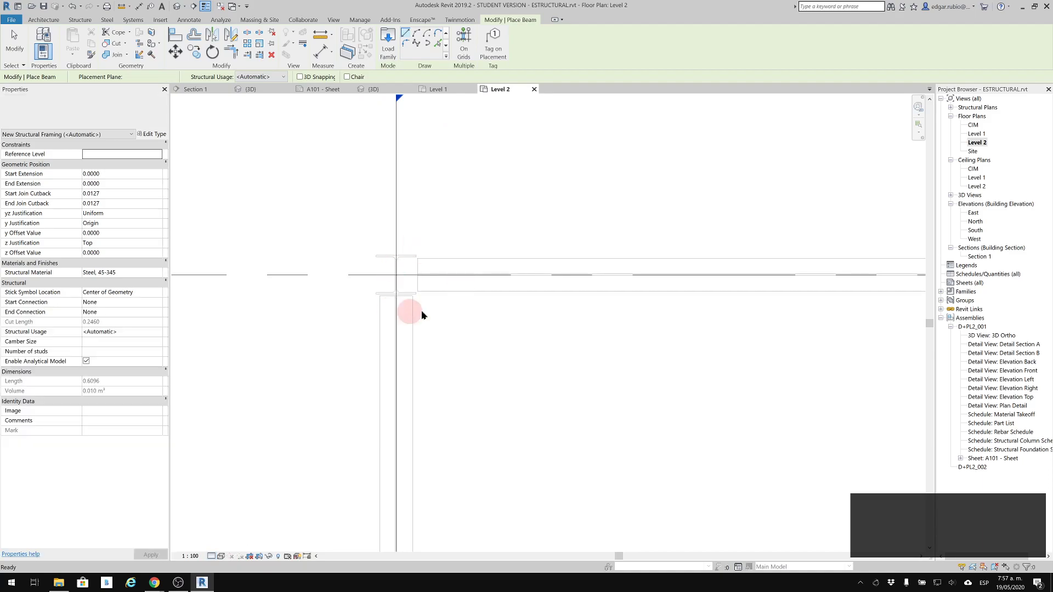
click(180, 274)
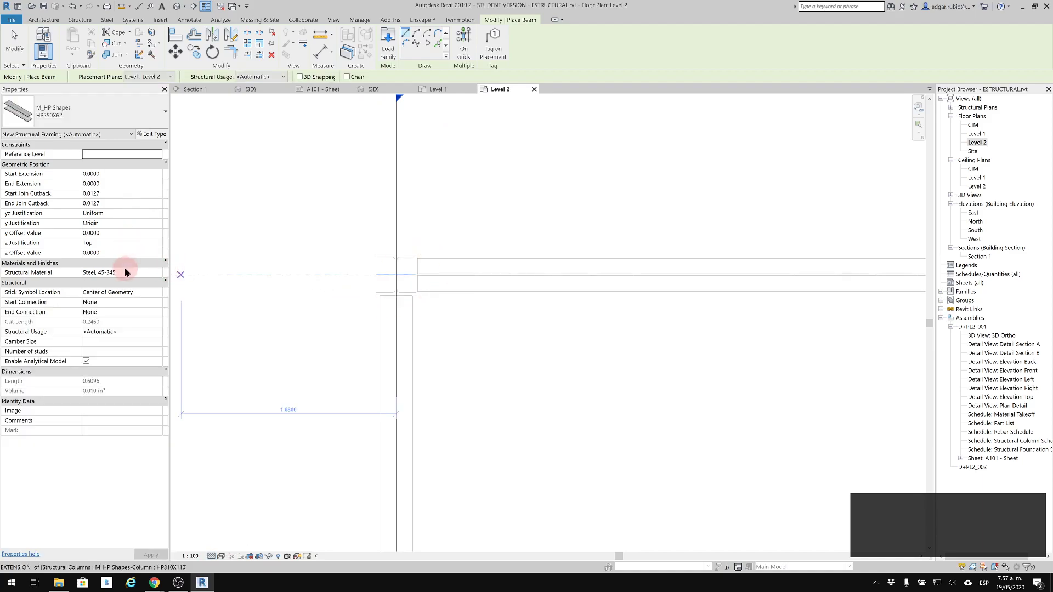
key(Escape)
middle_drag(252, 324, 536, 301)
key(Escape)
key(Escape)
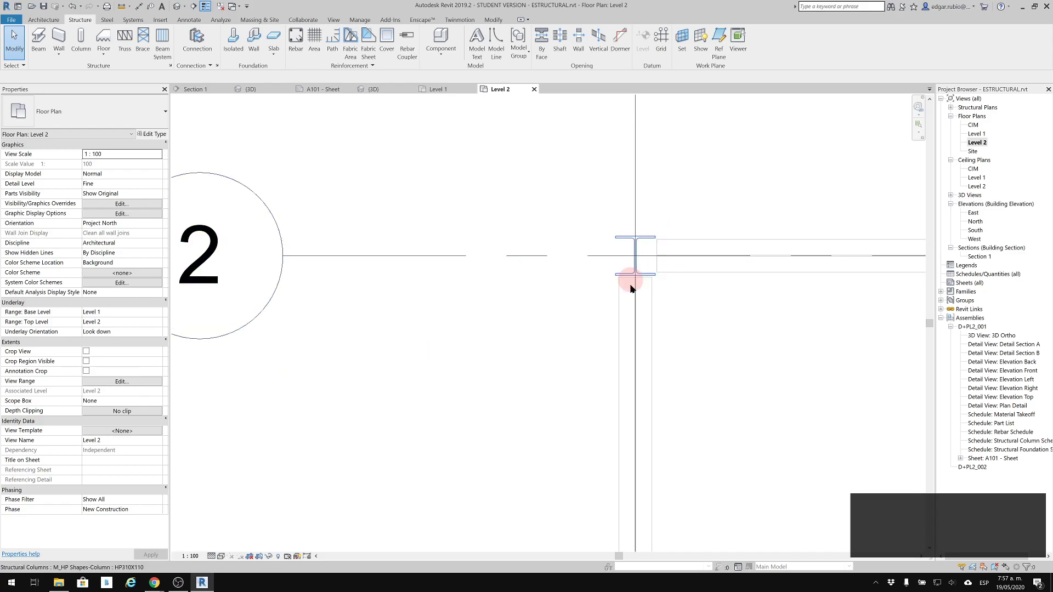
Draw an HP250X62 beam about 2 m long along grid 2, from the grid 1 column outward toward the grid 2 bubble.
middle_click(687, 304)
scroll(686, 300, down, 5)
middle_drag(681, 284, 604, 291)
scroll(604, 291, down, 1)
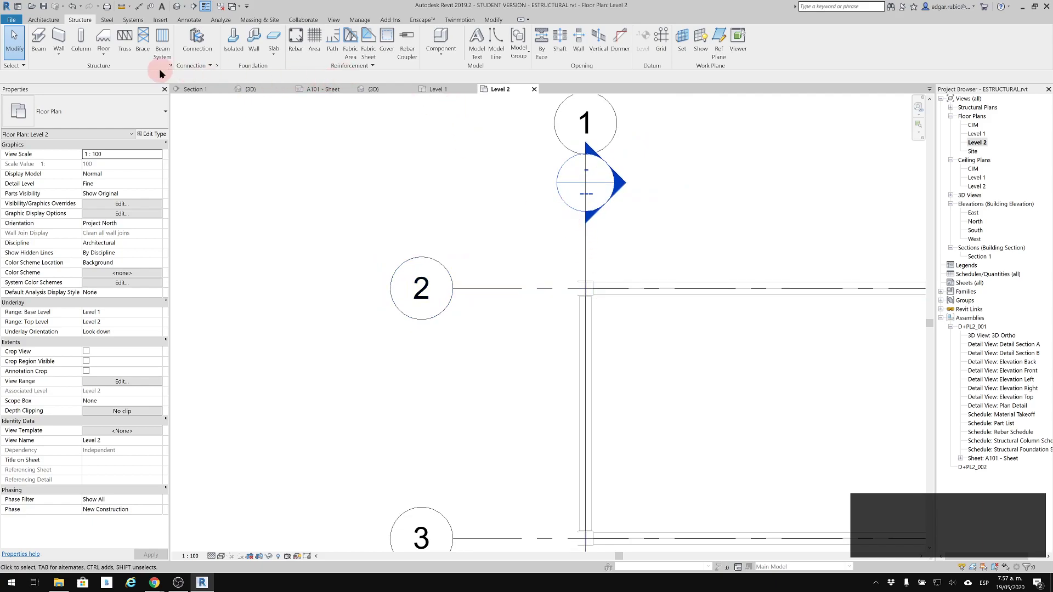
click(38, 37)
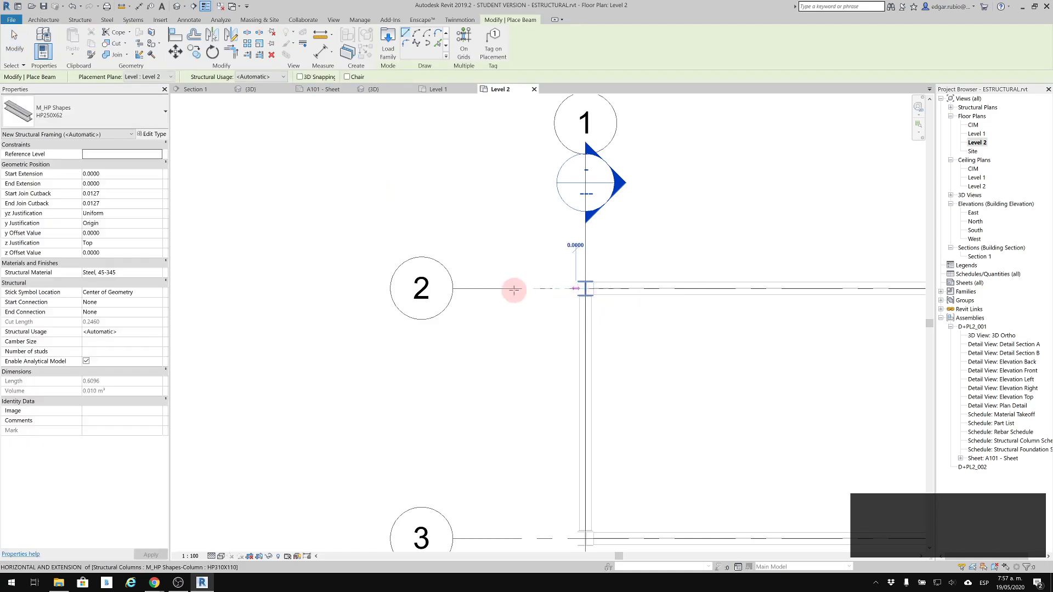
click(480, 289)
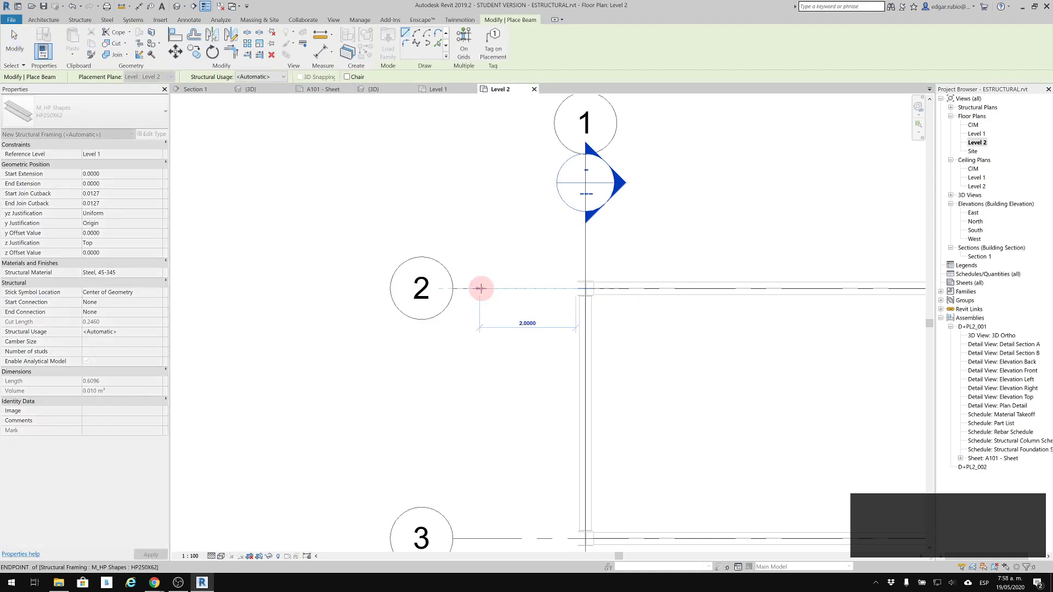
Draw an outer beam parallel to grid 1 from the cantilever's free end, stopping about 2 m short of grid 3.
scroll(493, 423, down, 1)
middle_drag(493, 423, 511, 153)
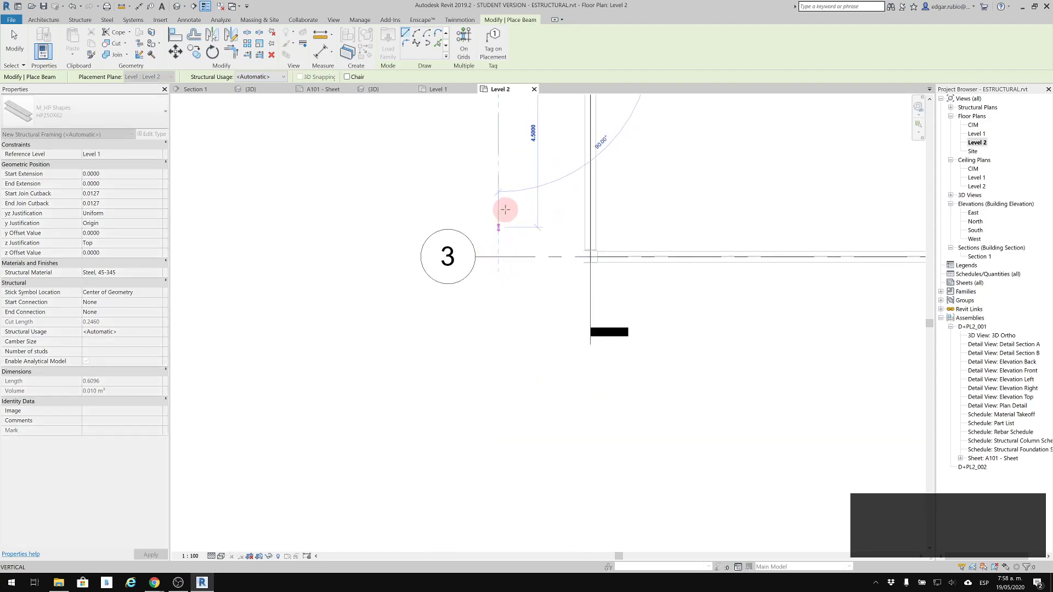
middle_drag(499, 172, 508, 343)
click(509, 333)
Close the overhanging frame with a beam about 2.2 m long between the grid 1 beam and the outer beam's end.
scroll(510, 329, up, 3)
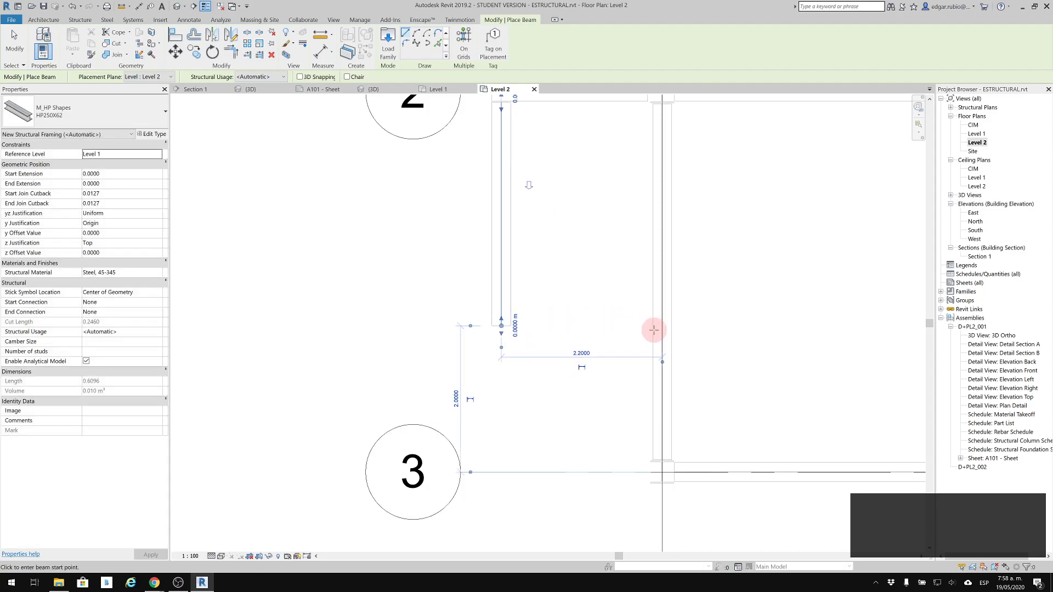
click(660, 332)
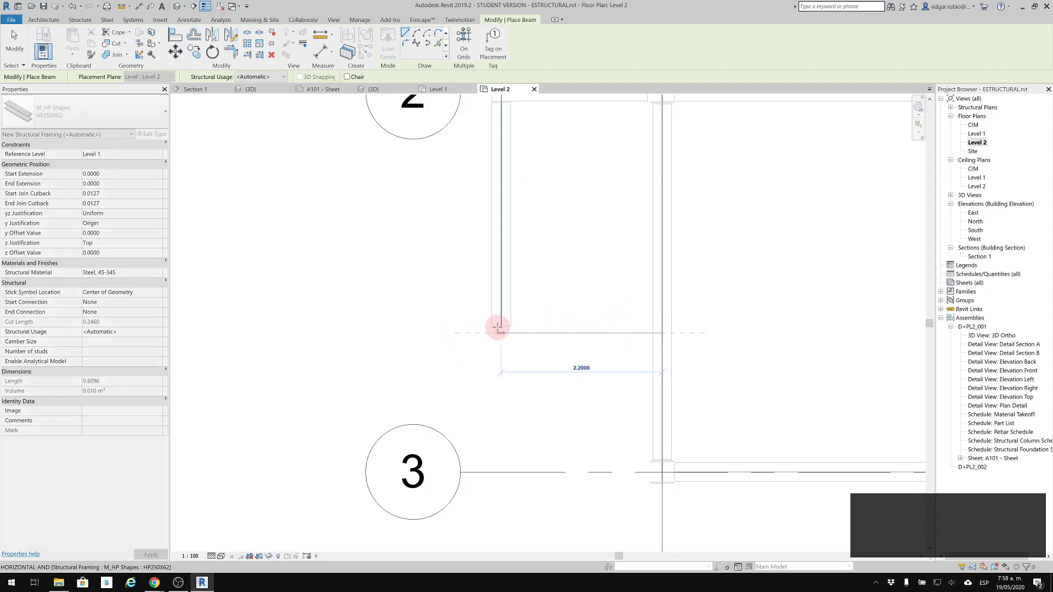
click(637, 322)
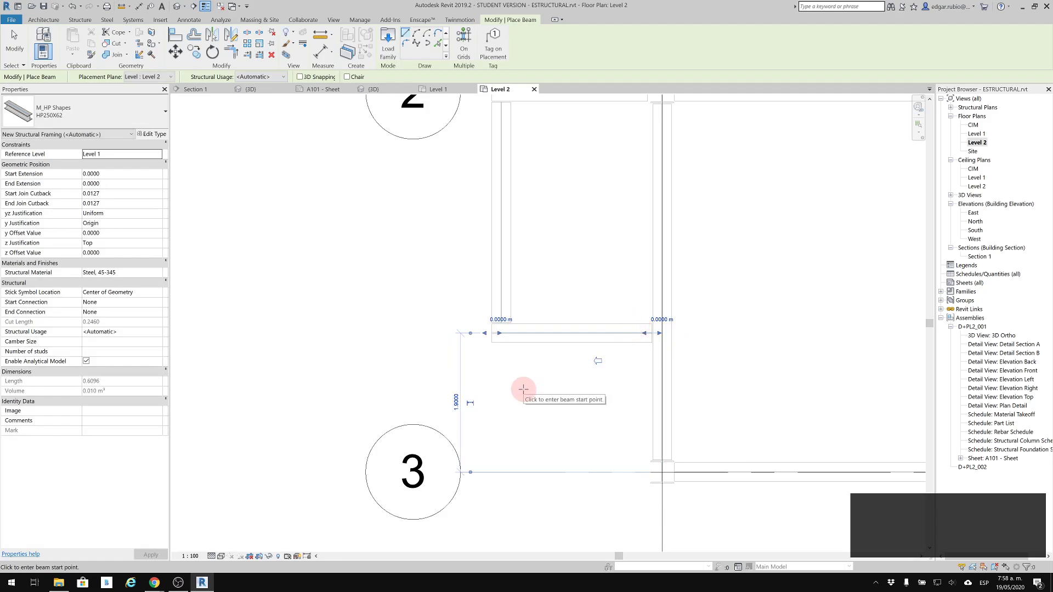
Add an intermediate beam about 2.2 m long across the overhanging frame, about 1.65 m from grid 2.
middle_drag(540, 198, 554, 328)
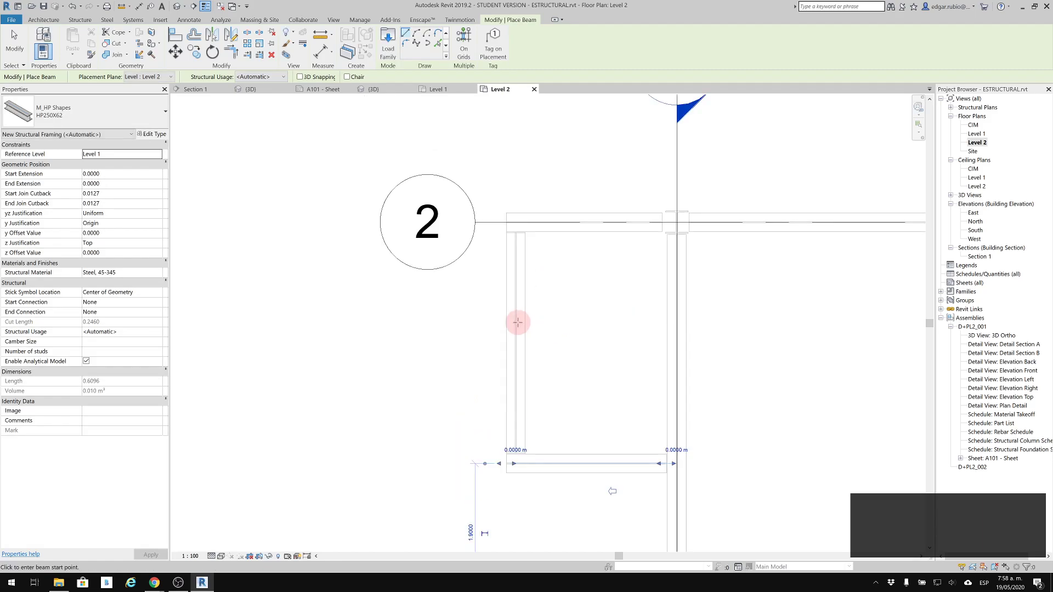
click(516, 343)
click(674, 343)
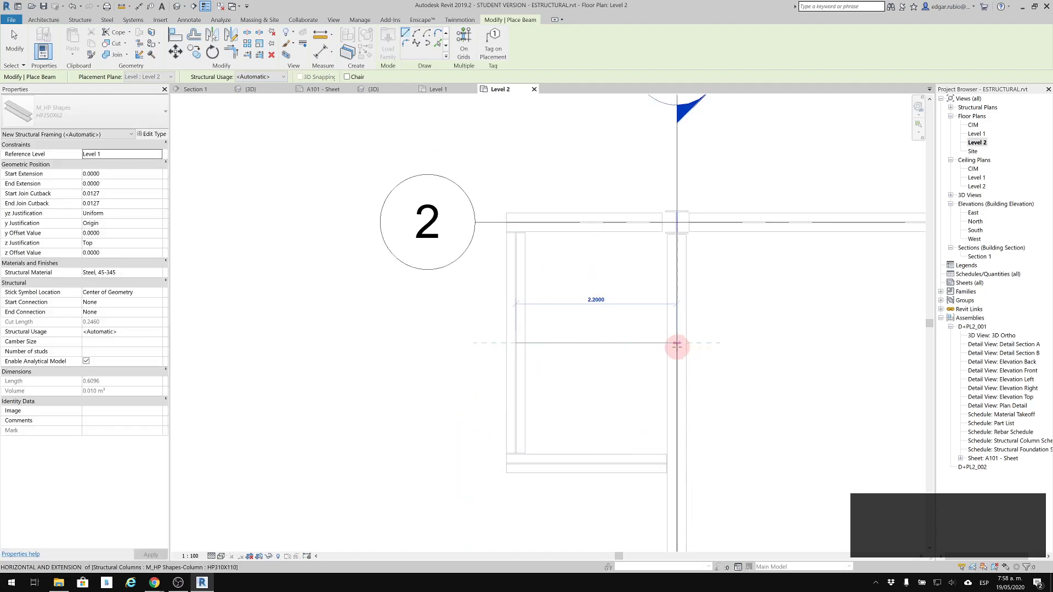
key(Escape)
key(Escape)
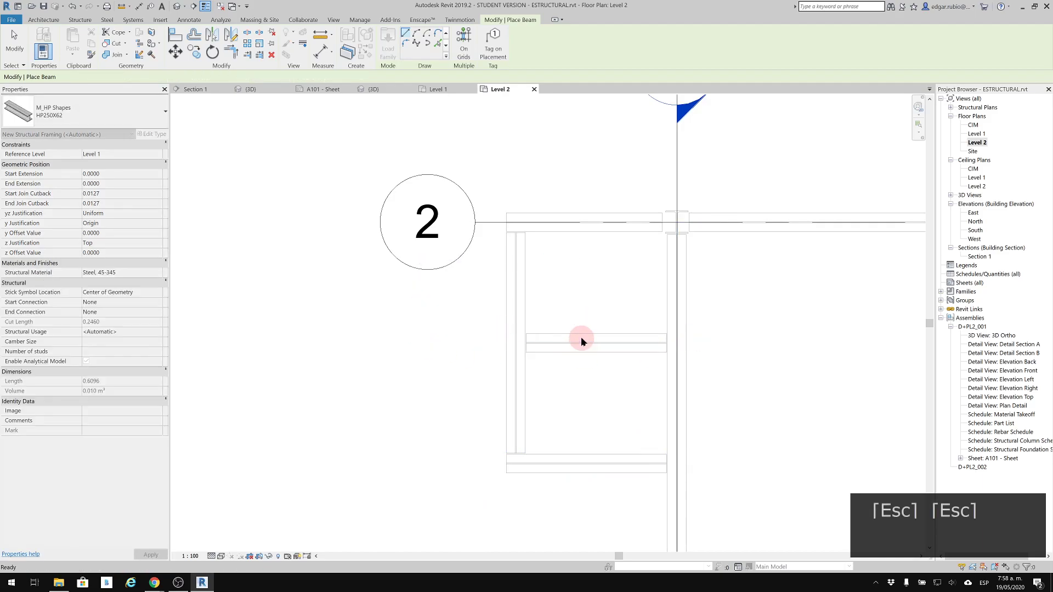
Review the framing types available for the intermediate beam.
click(587, 334)
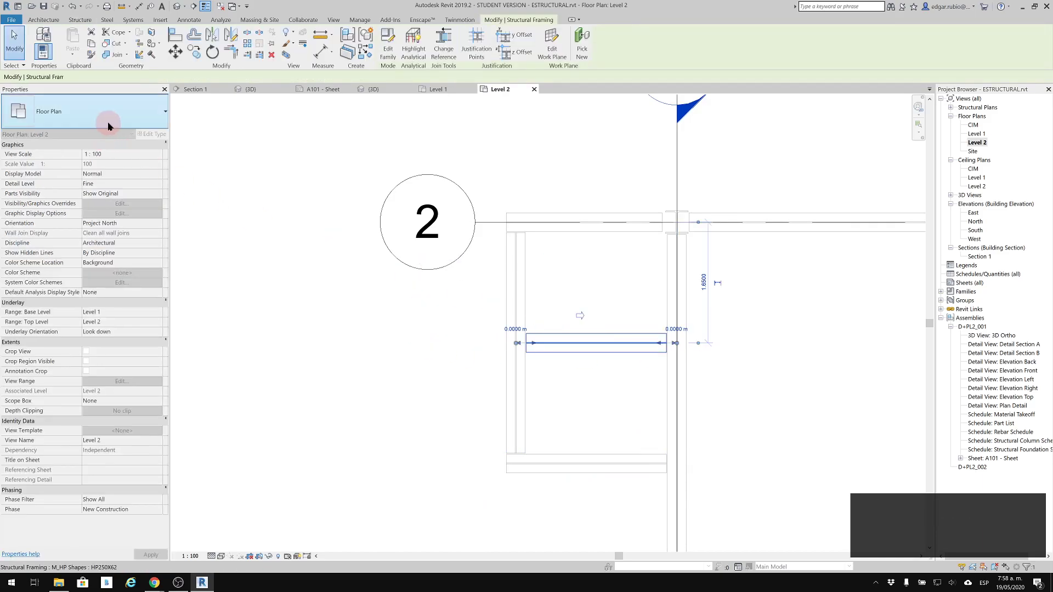
click(107, 121)
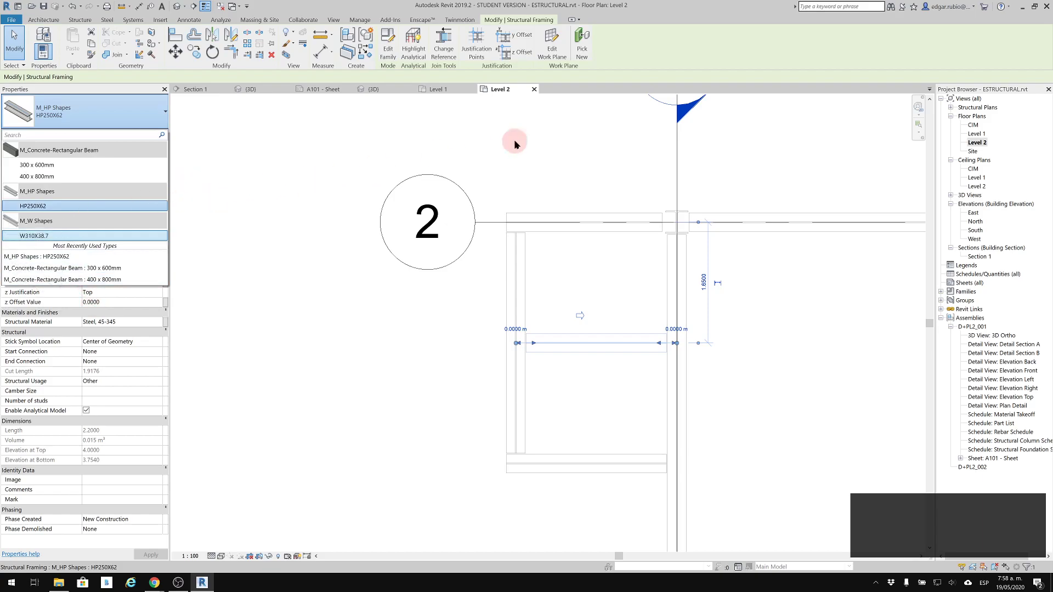
key(Escape)
key(Escape)
key(Escape)
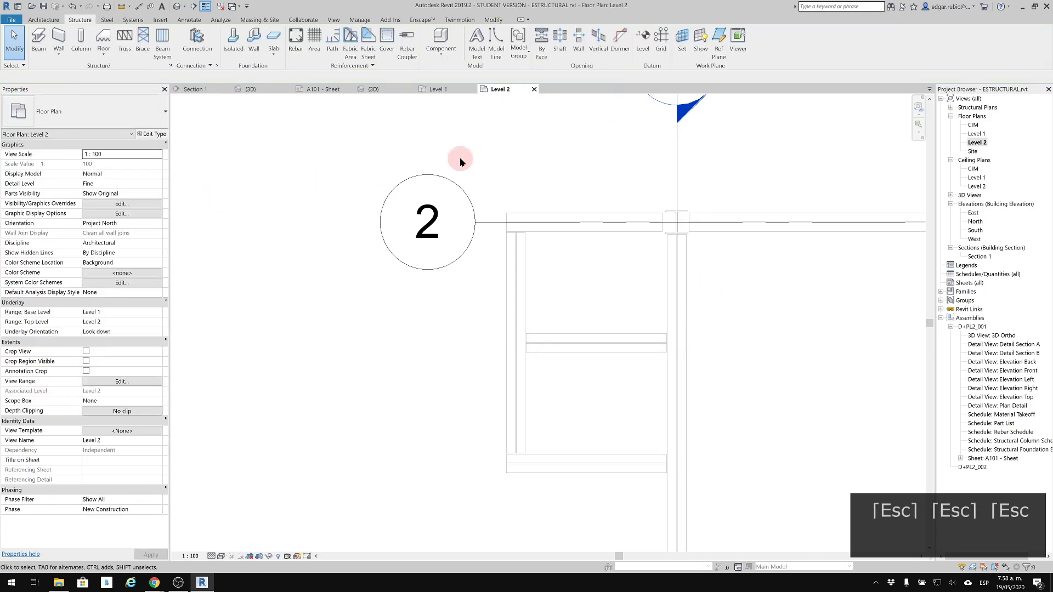
Open the default 3D view and examine the whole structure with its overhanging beam frame.
click(177, 6)
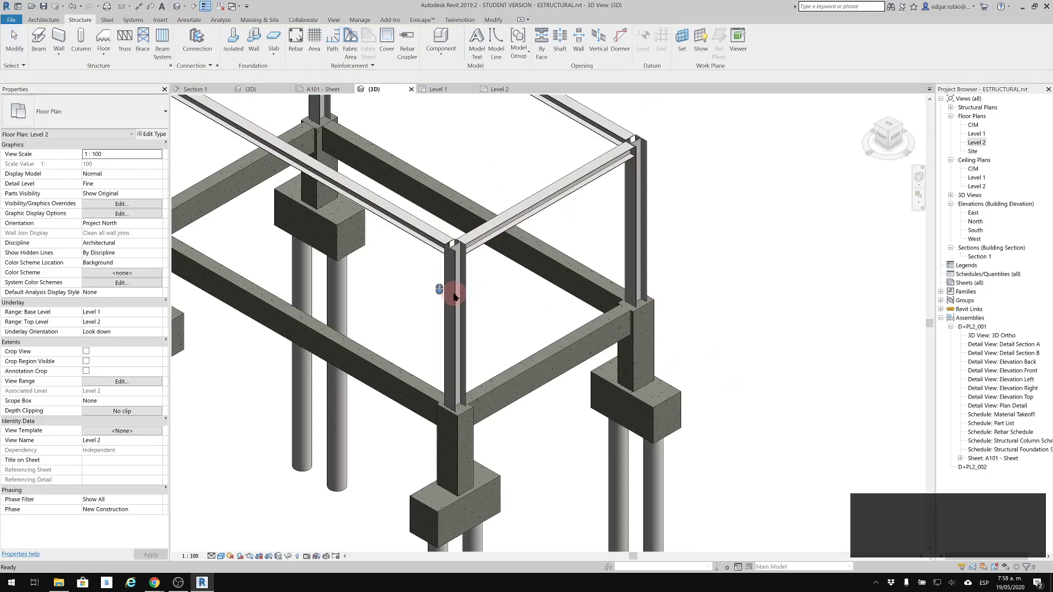
shift+middle_drag(454, 296, 750, 437)
shift+middle_drag(465, 252, 616, 334)
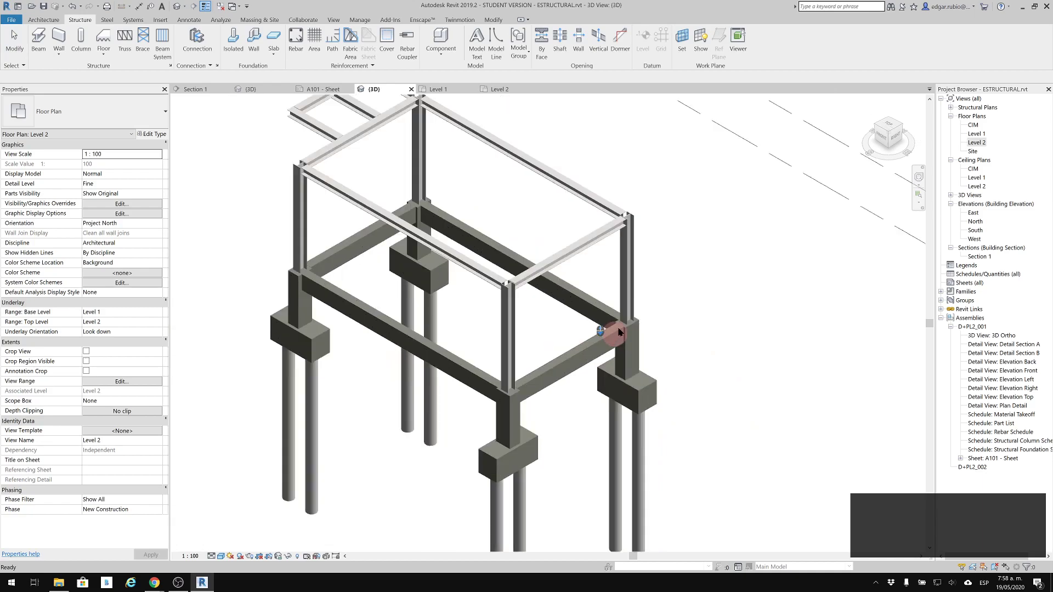
scroll(482, 307, down, 2)
key(Escape)
key(Escape)
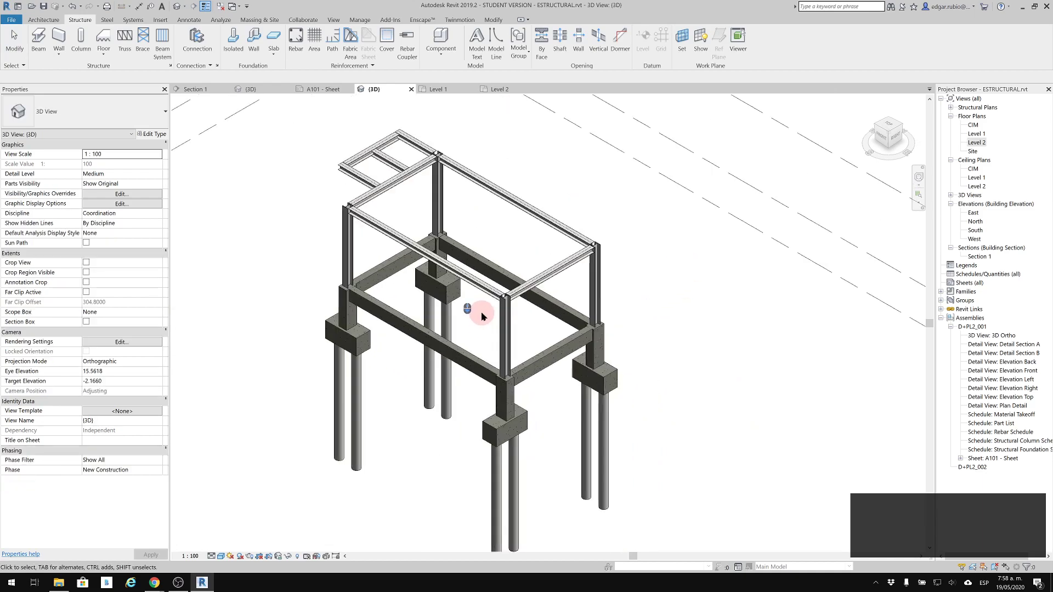
shift+middle_drag(444, 221, 672, 337)
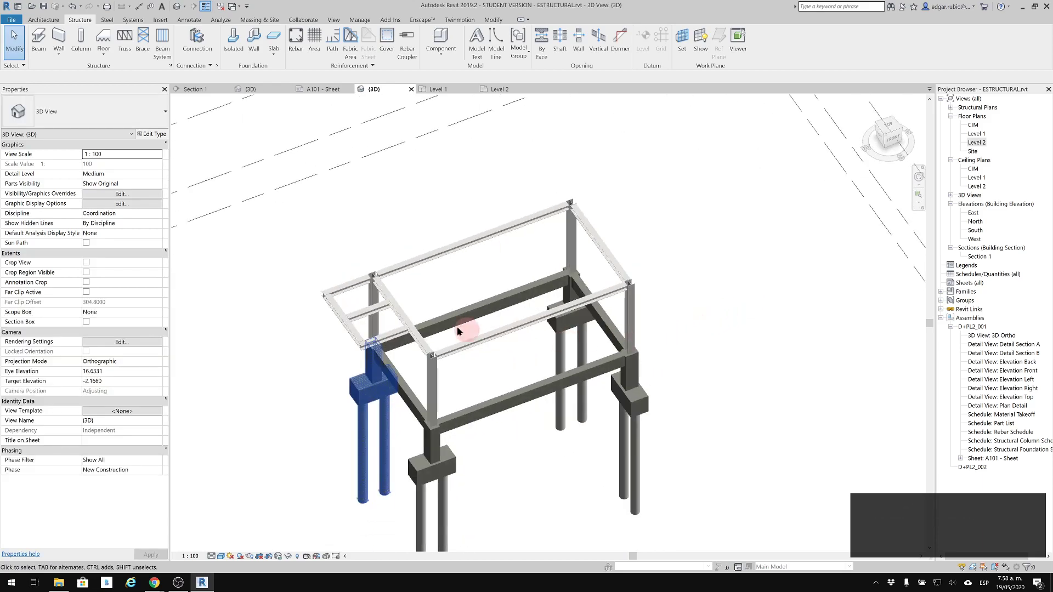
Inspect the beam-to-column joints of the overhang and main frame up close and the overall layout from above.
scroll(344, 296, up, 4)
scroll(403, 217, up, 5)
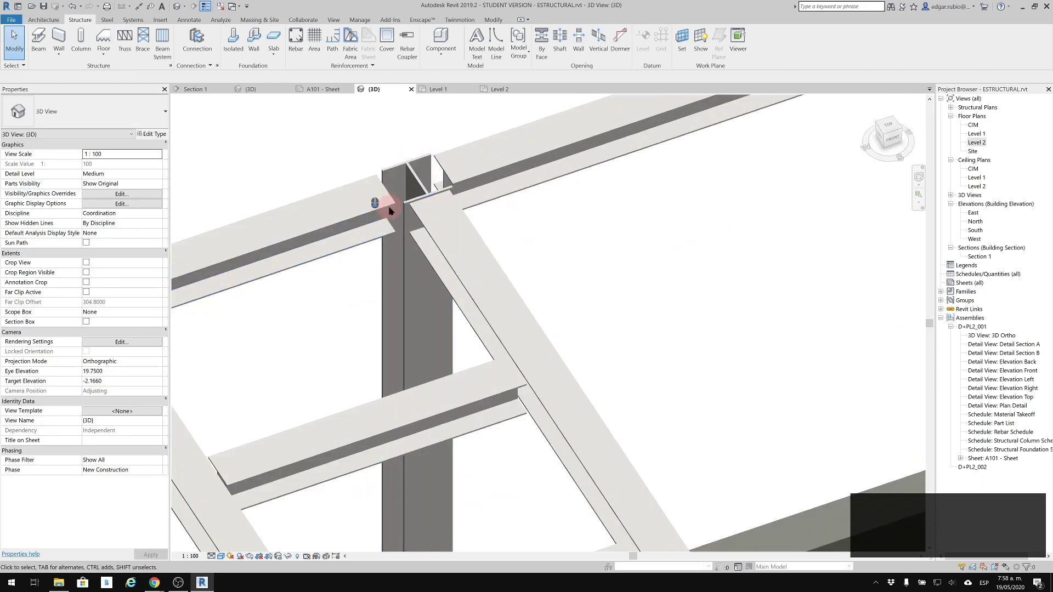
scroll(467, 284, down, 5)
middle_drag(487, 250, 445, 157)
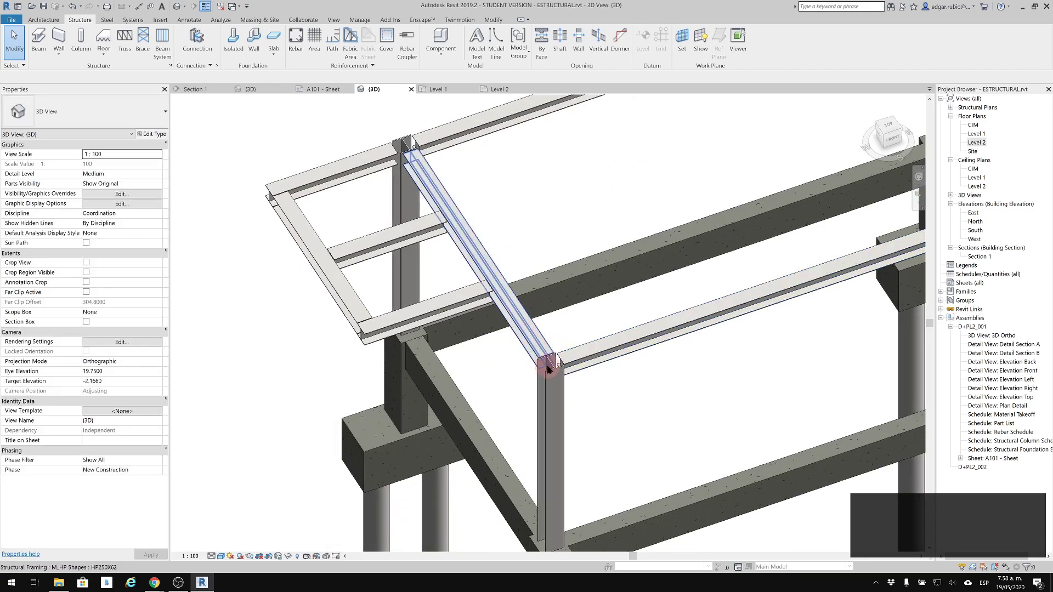
middle_drag(463, 233, 465, 282)
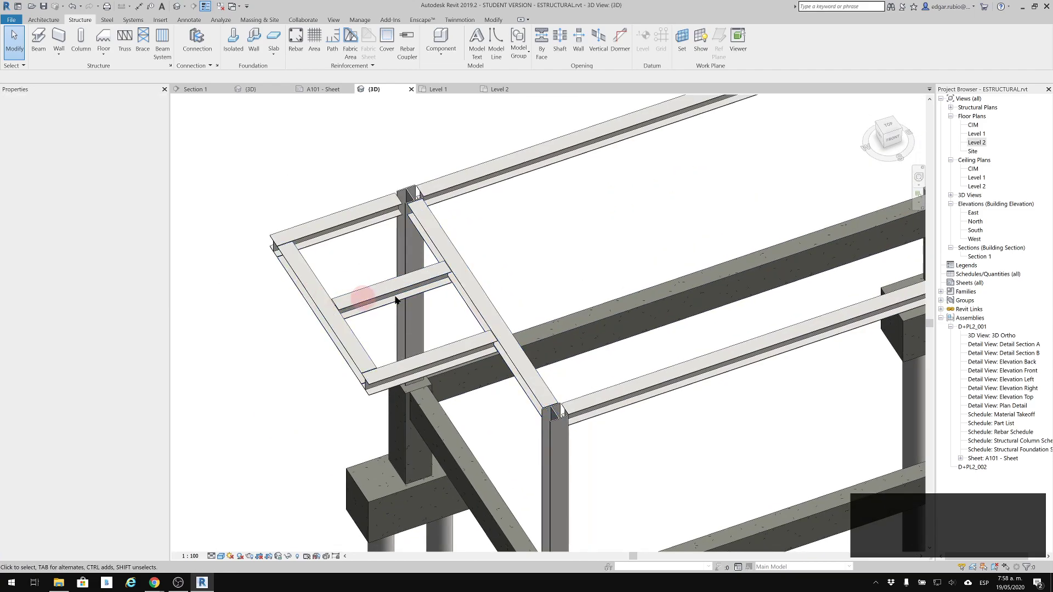
middle_drag(477, 322, 809, 233)
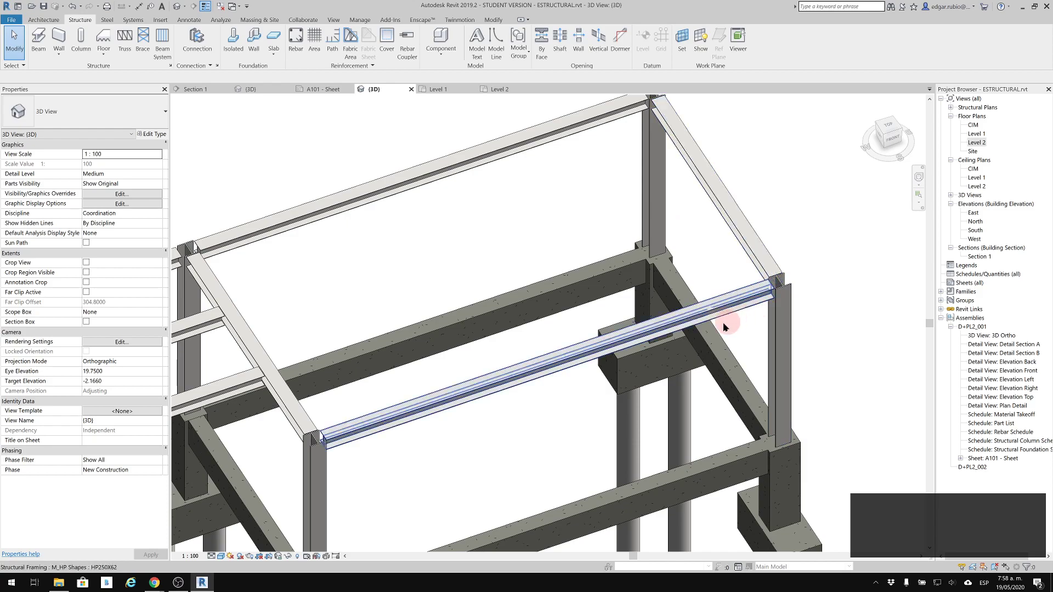
shift+middle_drag(711, 319, 696, 276)
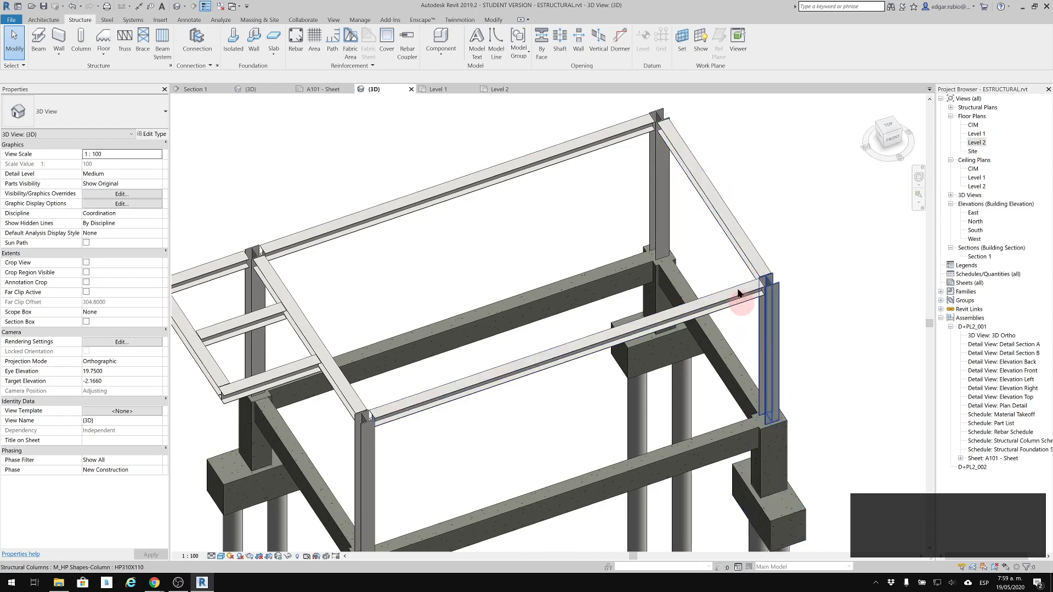
scroll(778, 262, down, 2)
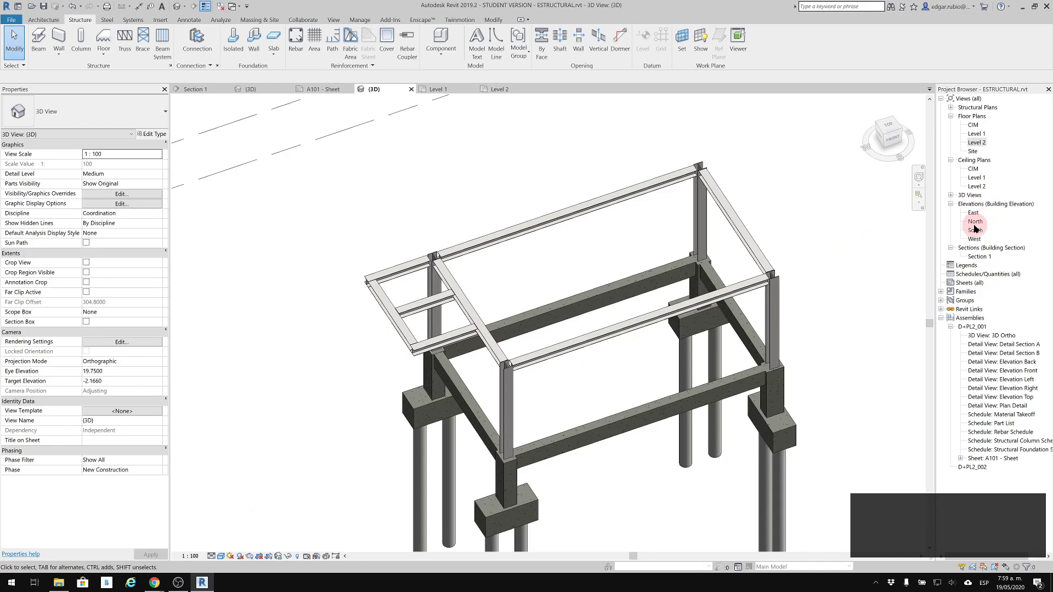
shift+middle_drag(766, 284, 733, 470)
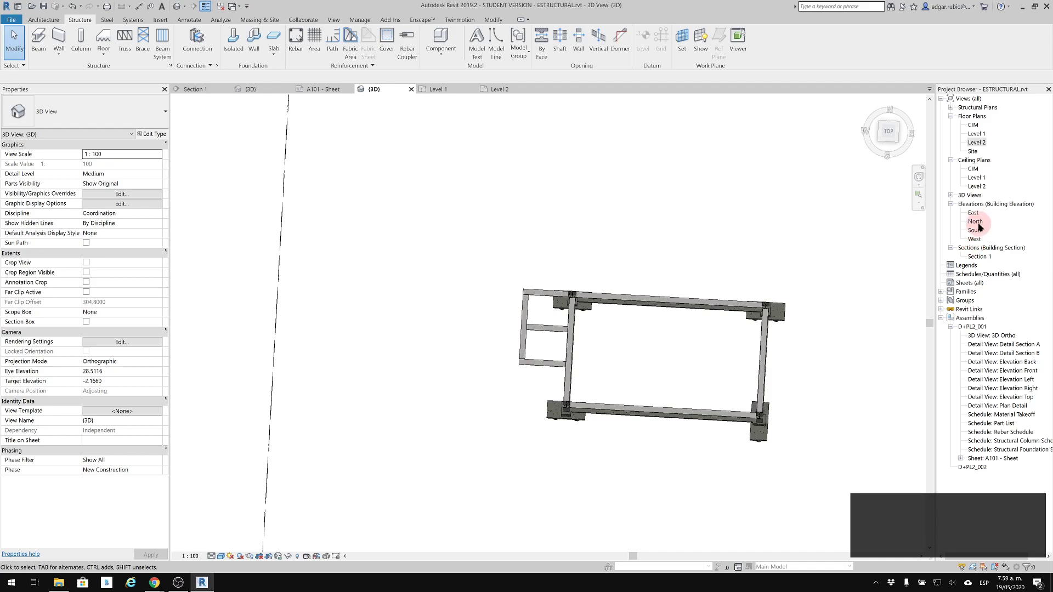
Open the East elevation at the bay between grids 3 and 2, from Level 1 to Level 2.
double_click(973, 214)
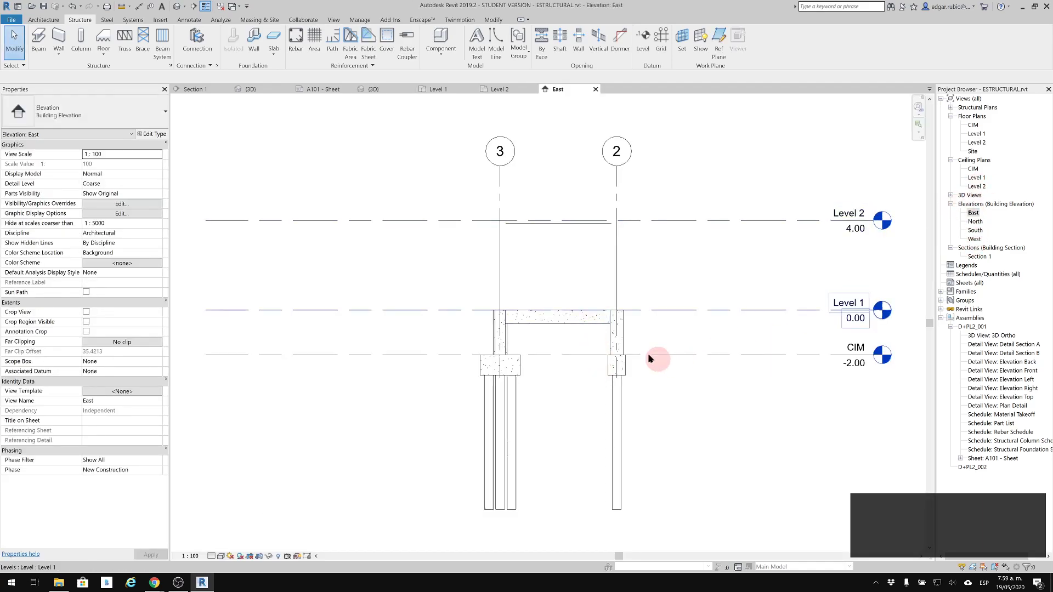
scroll(629, 343, up, 3)
scroll(629, 340, up, 1)
middle_drag(510, 238, 573, 394)
scroll(498, 310, up, 2)
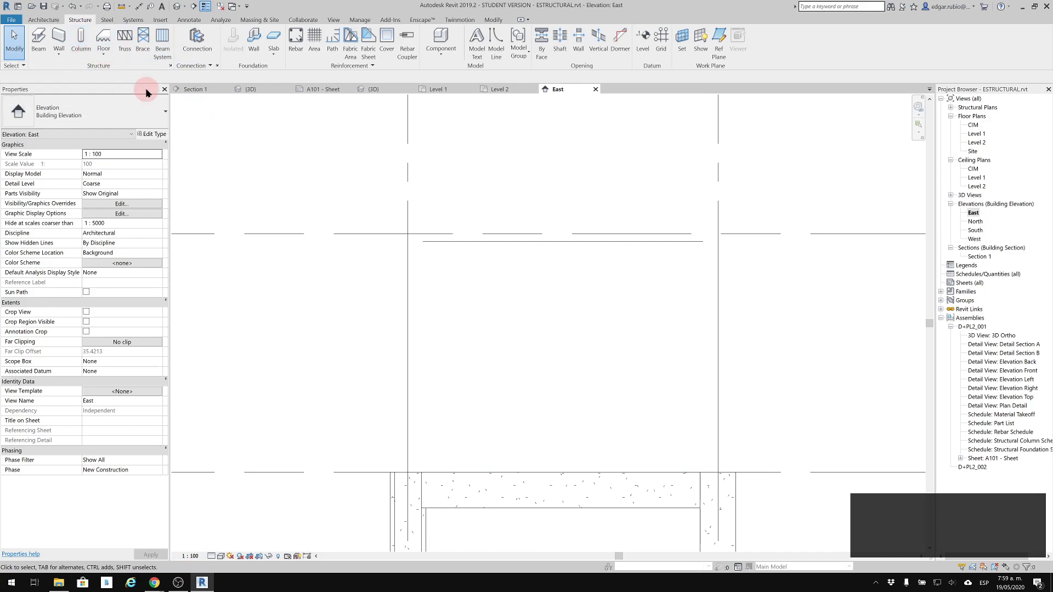
click(142, 37)
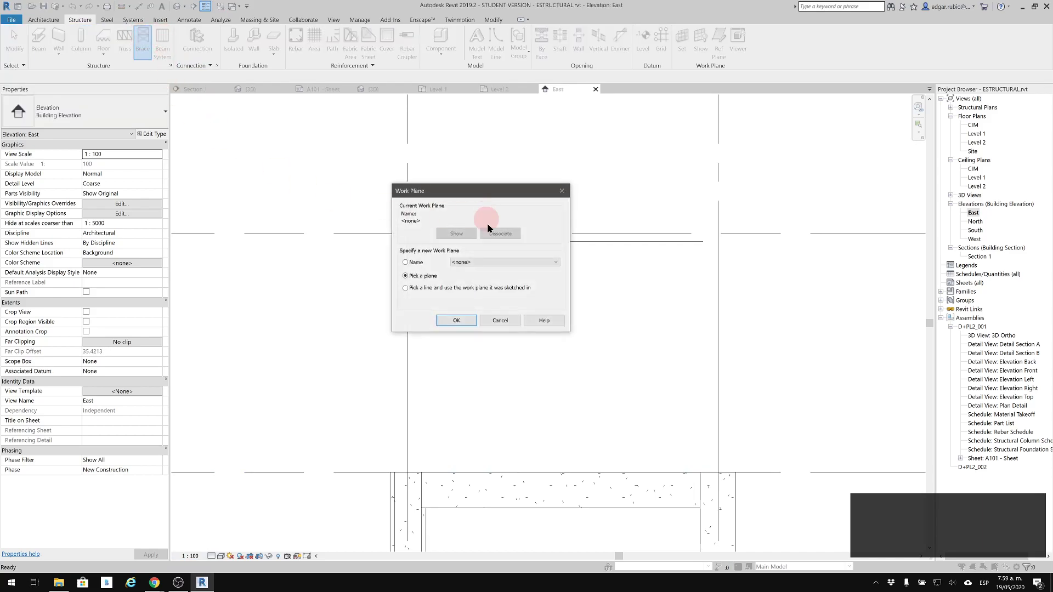
click(485, 262)
click(559, 189)
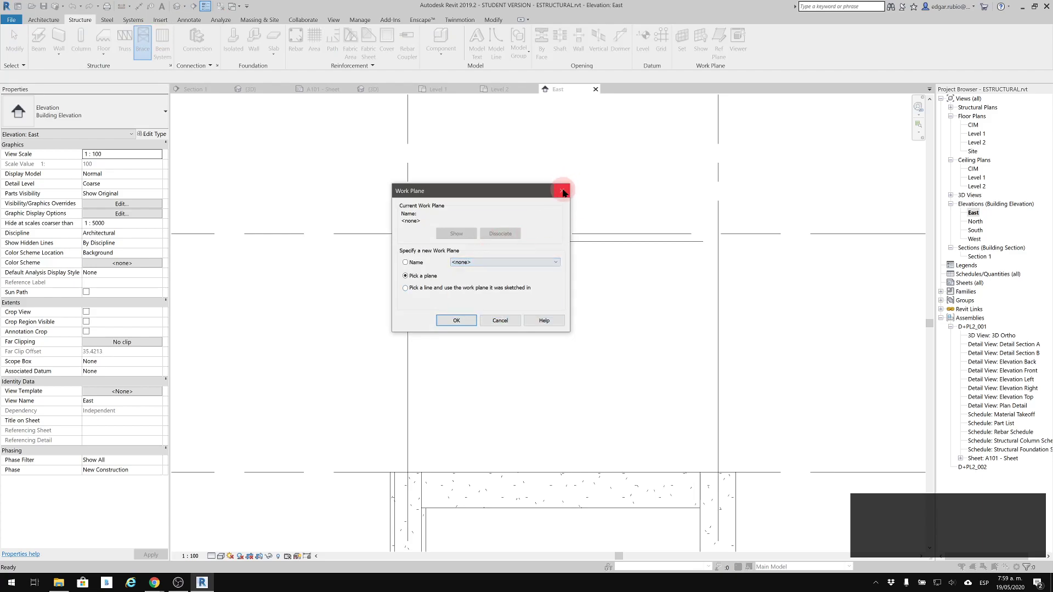
Check the Level 2 plan for the grid along the east side of the frame, then return to the East elevation.
click(508, 90)
scroll(735, 239, down, 5)
middle_drag(738, 282, 618, 209)
click(555, 90)
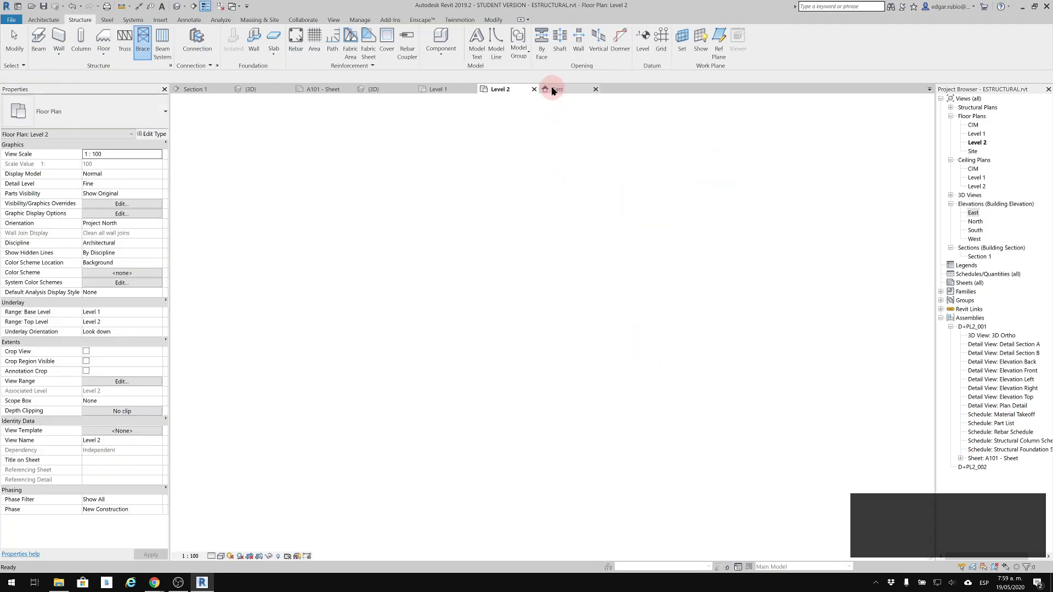
Place an HP250X62 diagonal brace on the Grid 4 work plane, from the Level 2 beam end down to the opposite column base at Level 1.
click(143, 42)
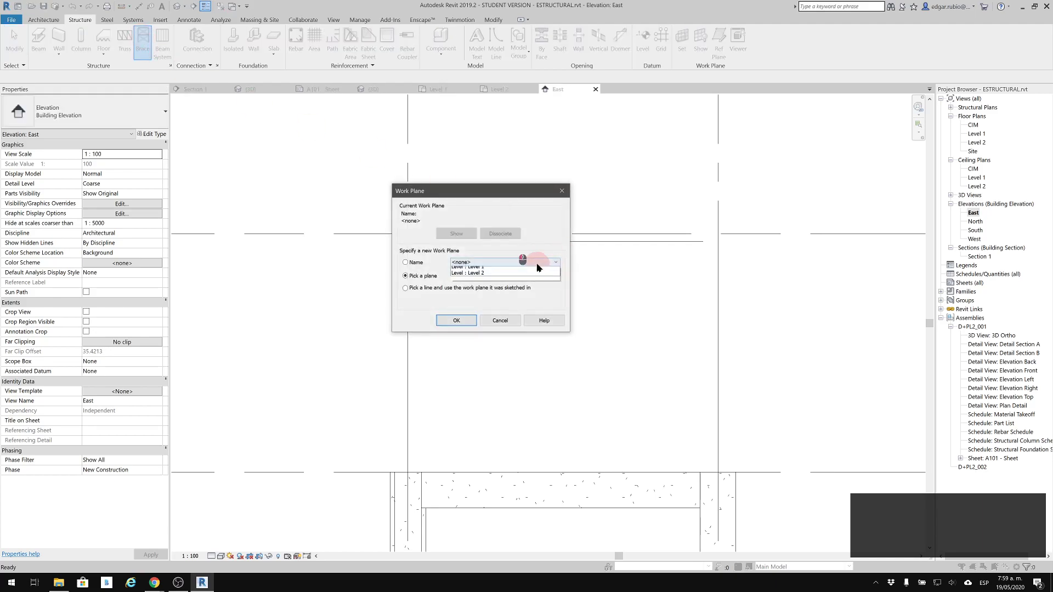
click(458, 312)
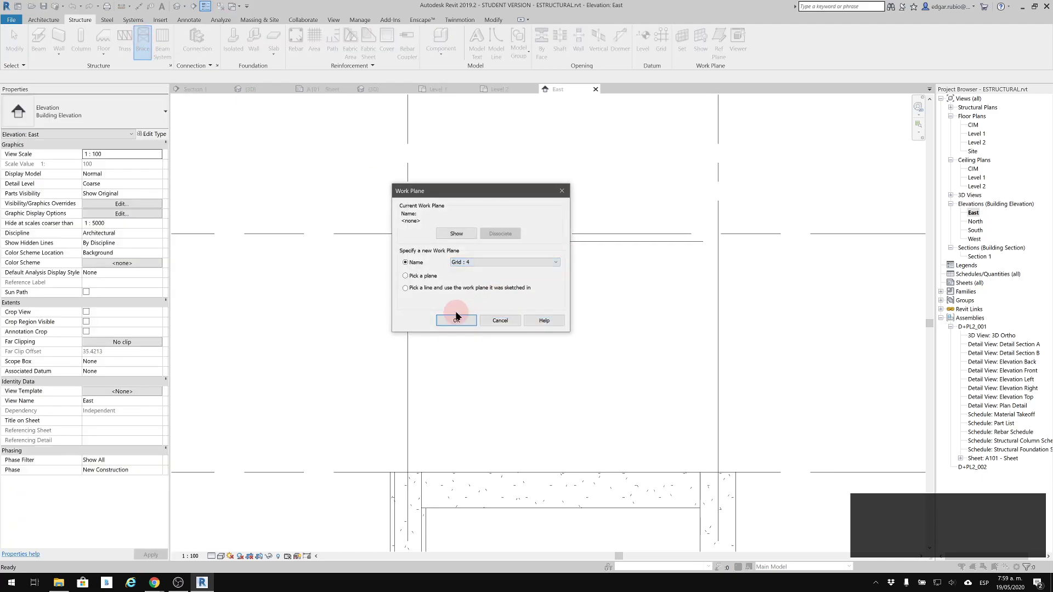
click(456, 320)
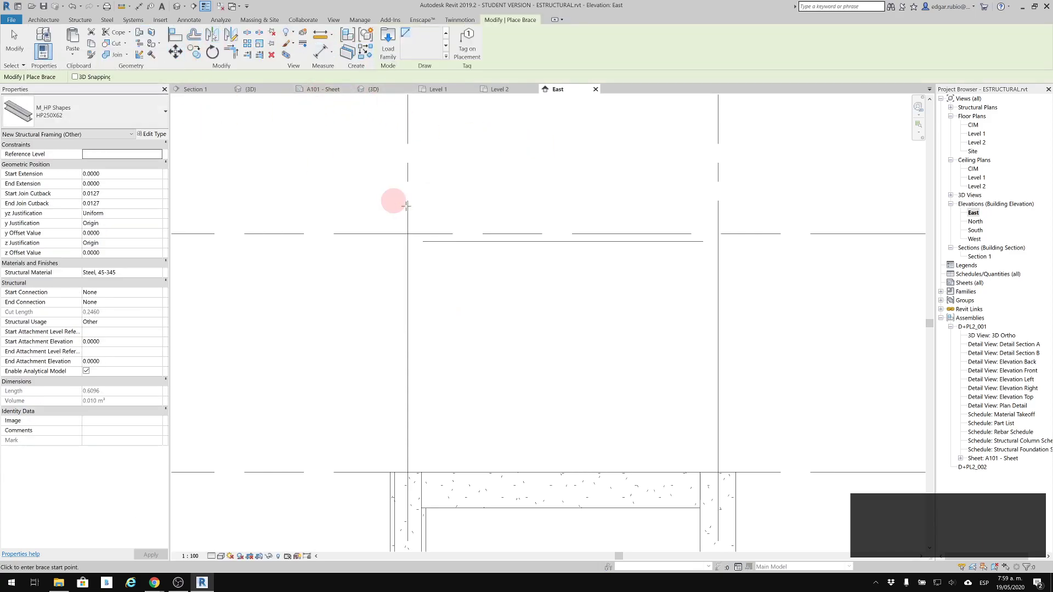
click(412, 241)
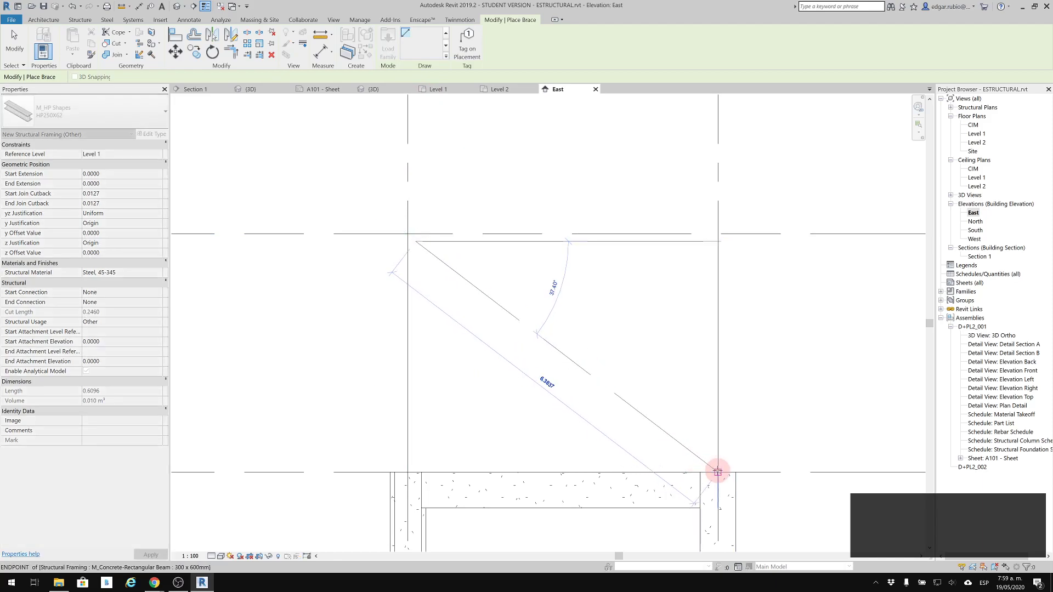
key(Escape)
key(Escape)
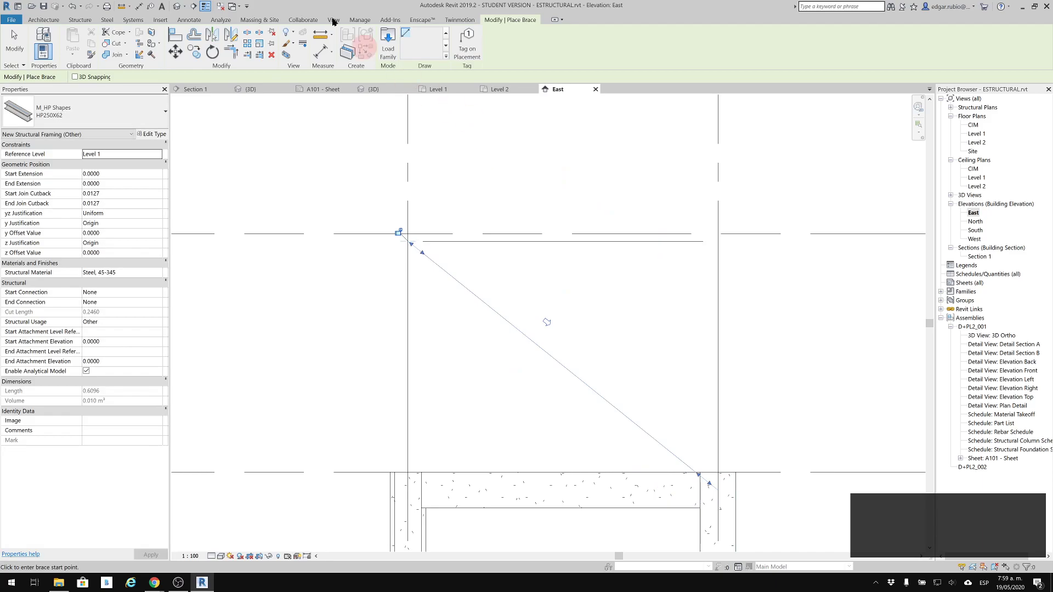
Examine the diagonal brace in the default 3D view, from above and at its upper and lower ends.
click(177, 6)
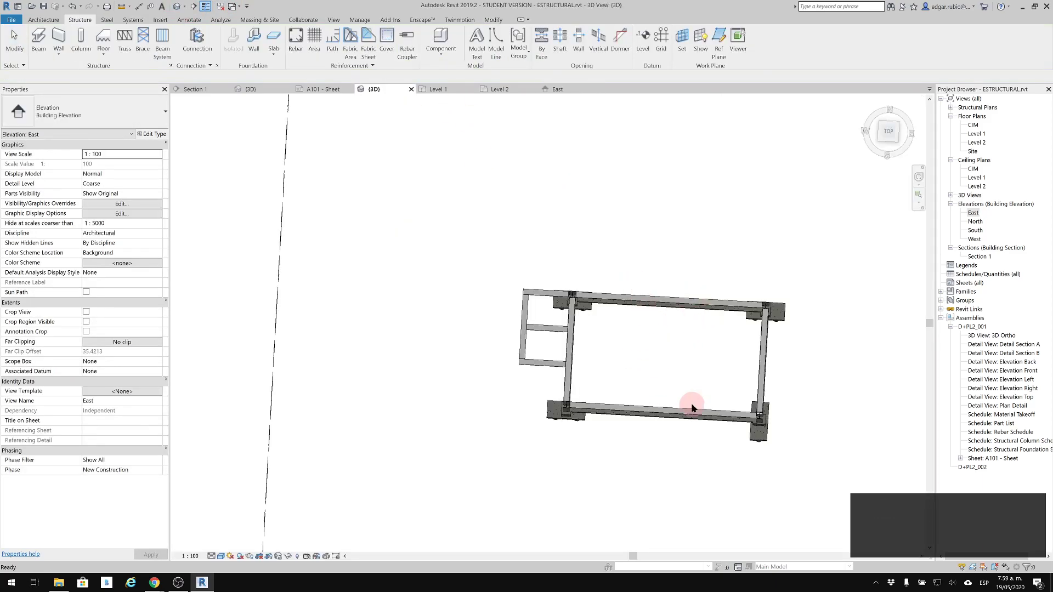
scroll(632, 282, down, 2)
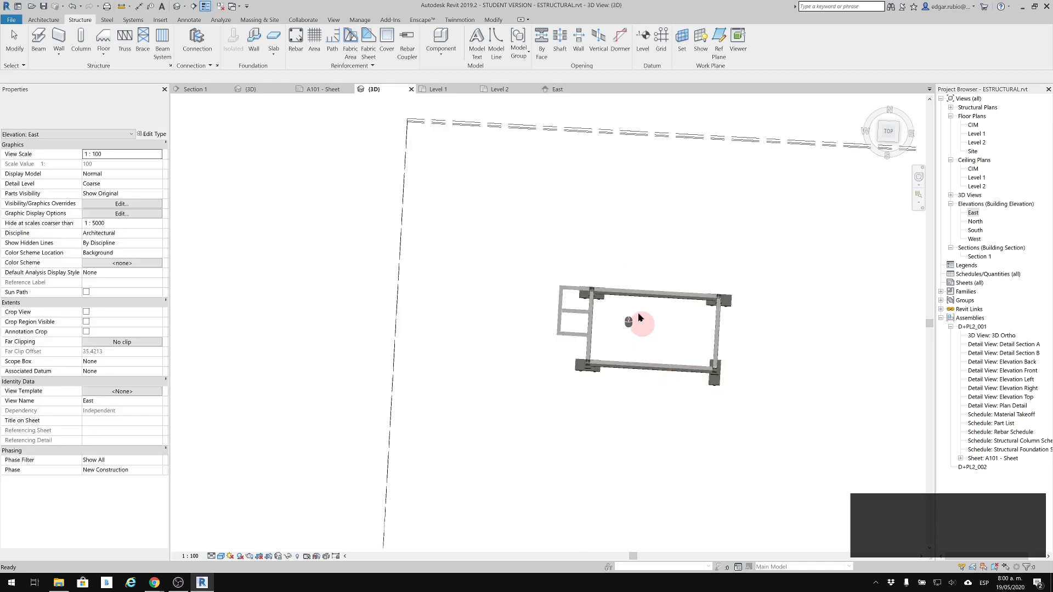
key(Escape)
scroll(698, 409, down, 3)
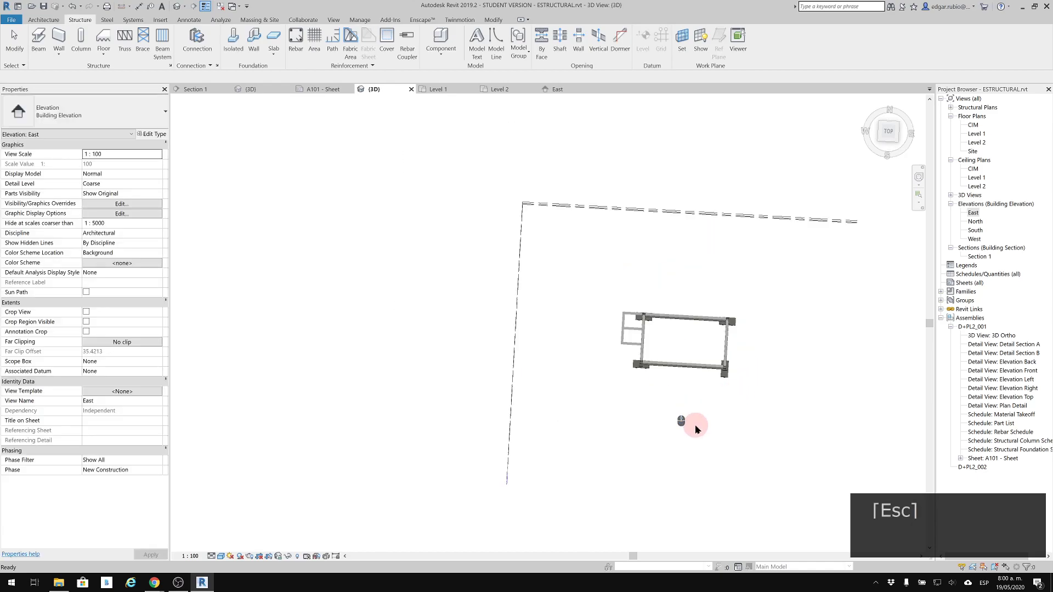
scroll(695, 329, up, 4)
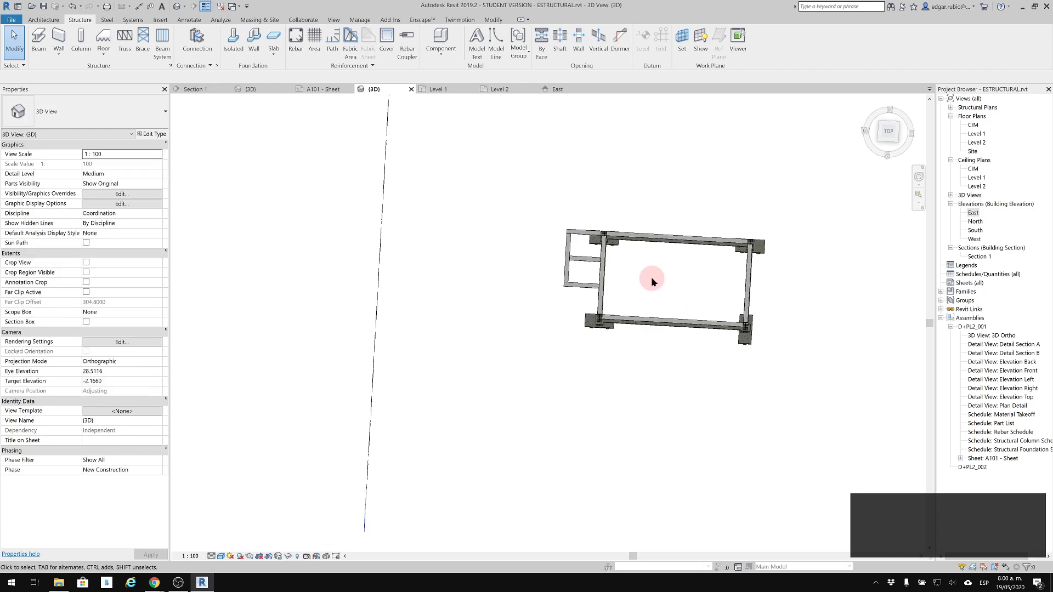
middle_drag(791, 338, 738, 350)
scroll(738, 350, up, 3)
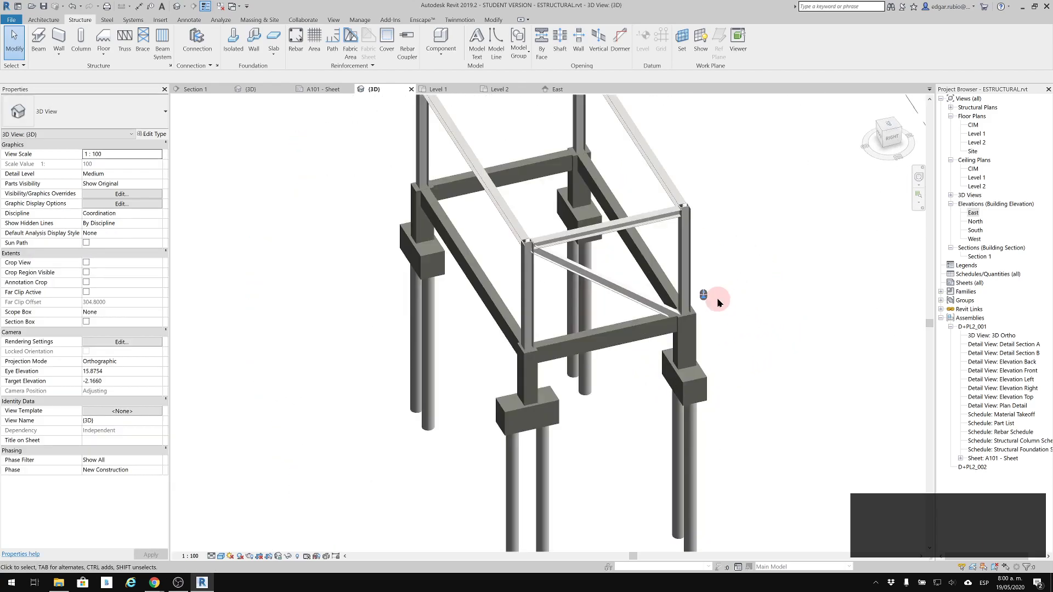
scroll(716, 297, up, 3)
middle_drag(578, 273, 717, 382)
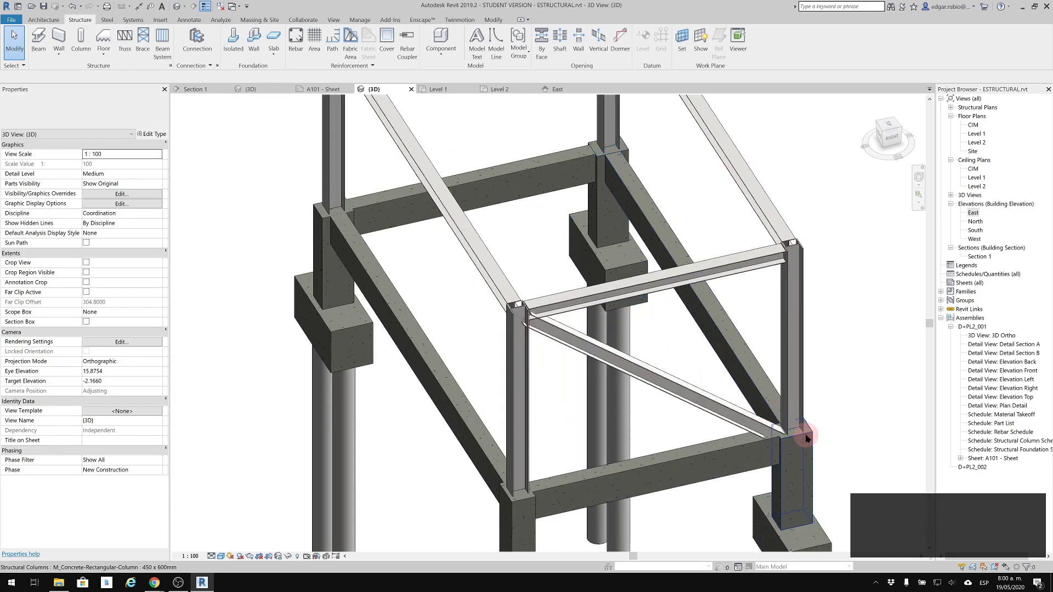
click(806, 438)
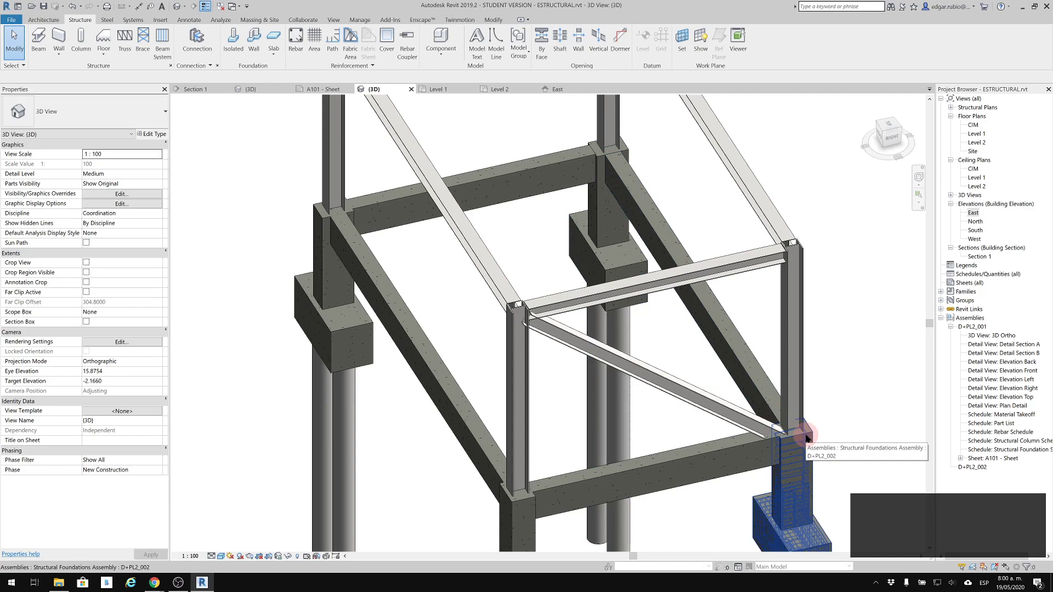
scroll(770, 409, down, 1)
Extend the end of the overhang's middle beam into the outer edge beam, with a start join cutback of about -0.12.
shift+middle_drag(364, 243, 257, 264)
middle_drag(265, 305, 465, 292)
shift+middle_drag(318, 286, 288, 186)
middle_drag(498, 130, 542, 292)
scroll(536, 379, up, 5)
shift+middle_drag(531, 382, 532, 302)
scroll(583, 329, up, 1)
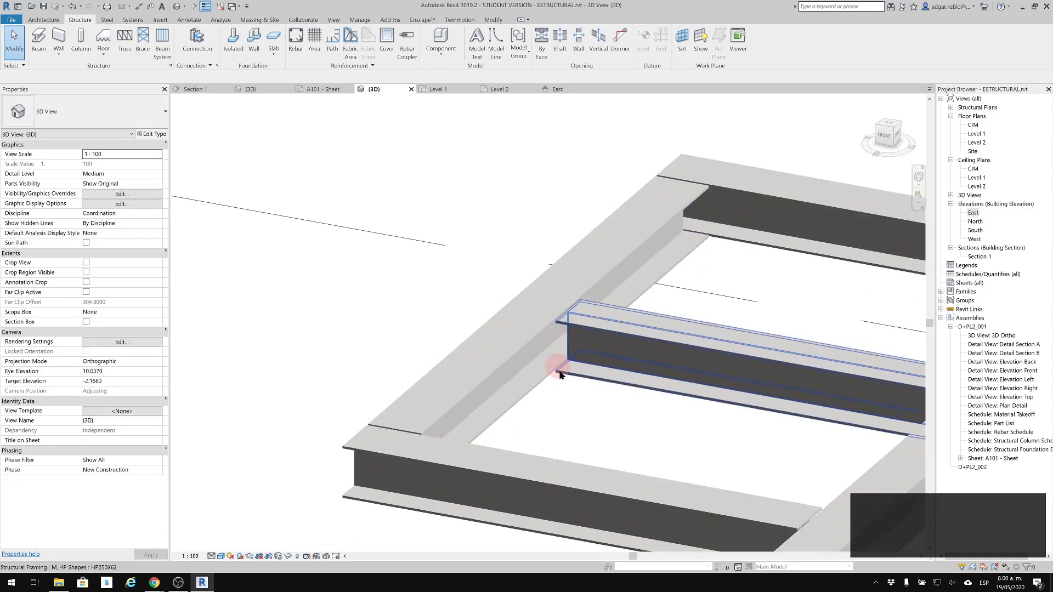
shift+middle_drag(573, 394, 551, 416)
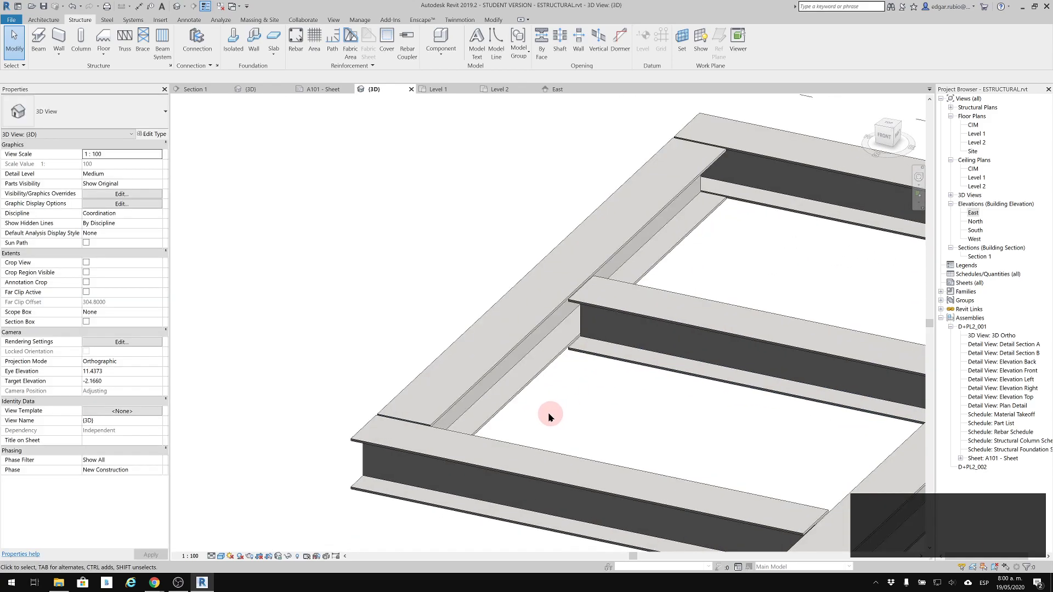
click(592, 325)
mouse_move(560, 282)
mouse_down()
mouse_move(553, 296)
mouse_move(567, 275)
mouse_up()
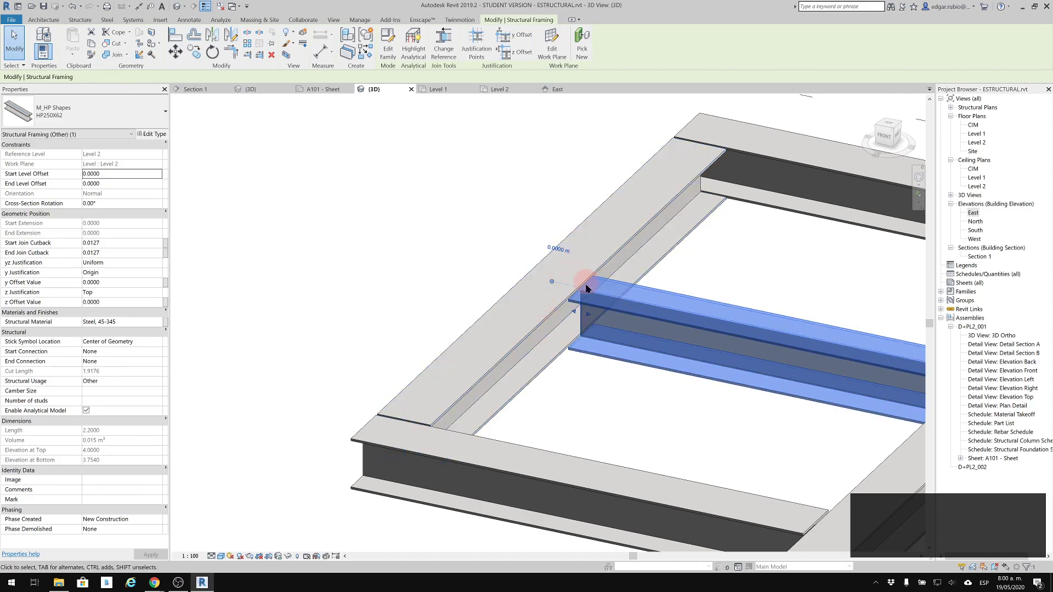
drag(586, 317, 557, 305)
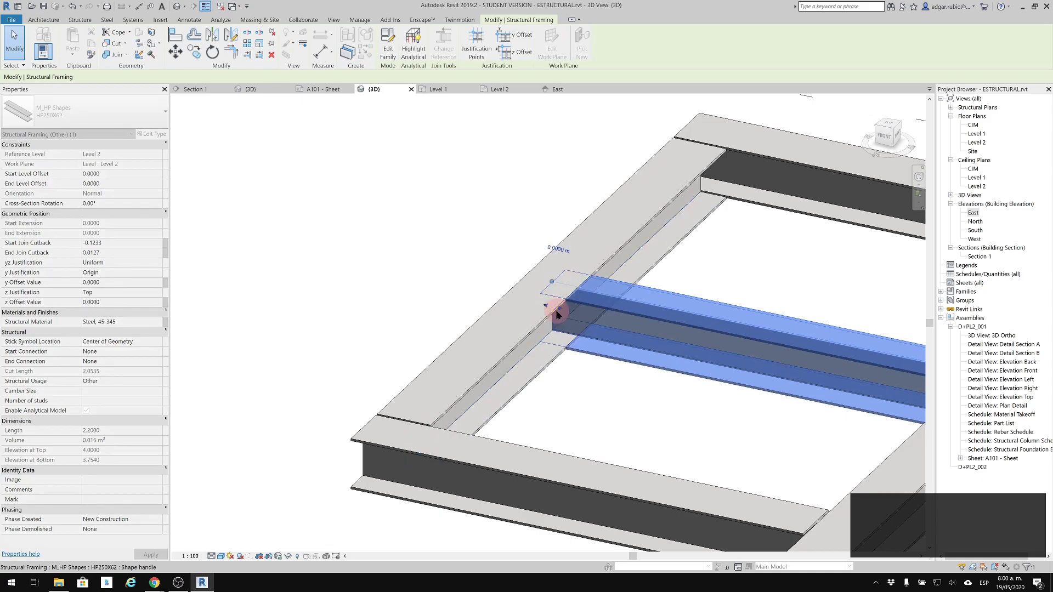
click(623, 418)
Apply a parametric steel cope to the overhang's middle beam where it meets the outer edge beam.
scroll(588, 251, up, 4)
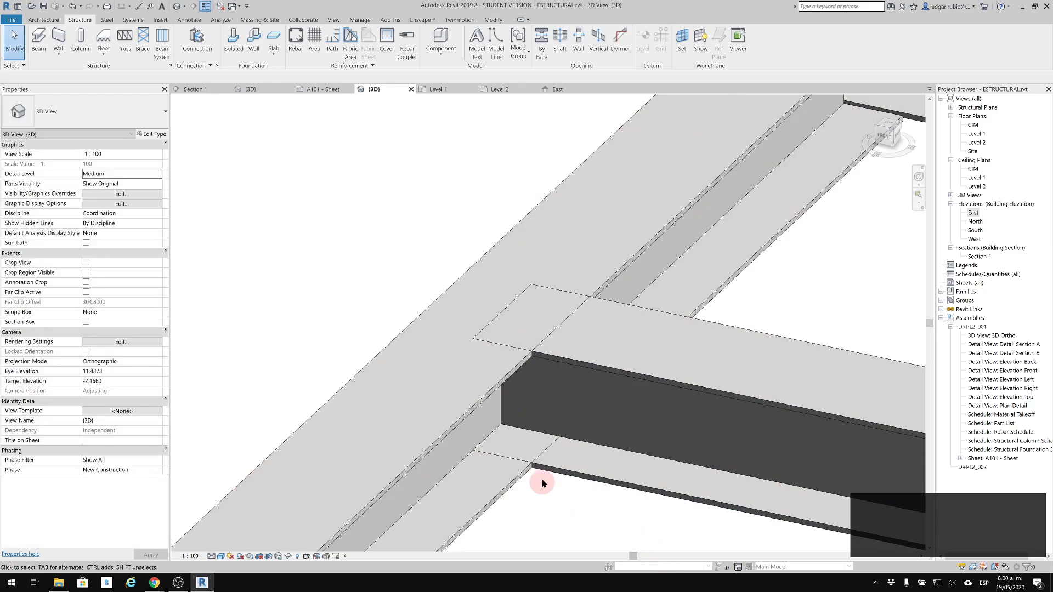
scroll(574, 482, down, 2)
shift+middle_drag(573, 482, 310, 173)
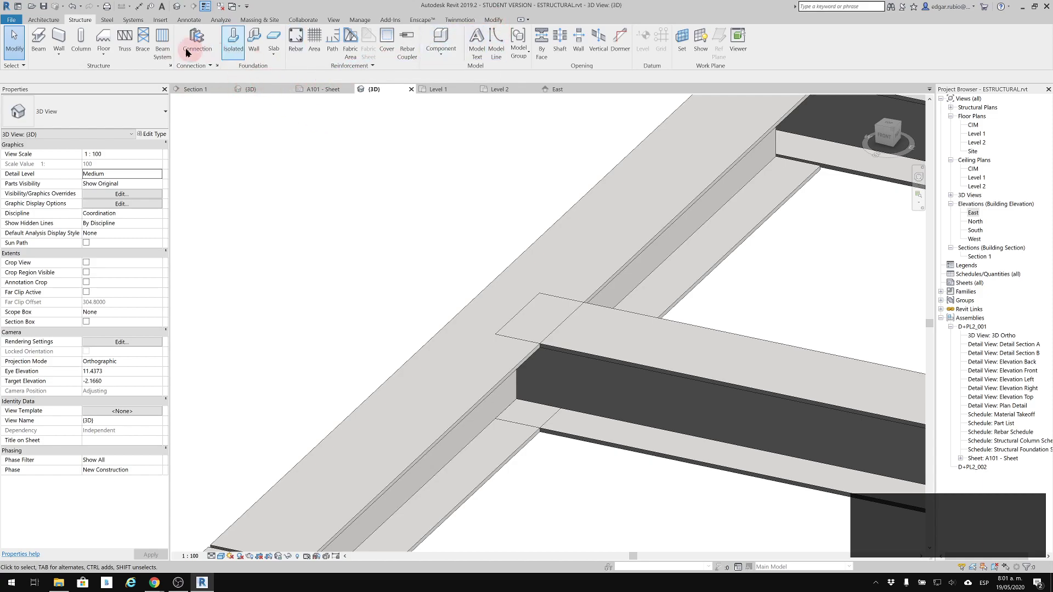
click(107, 21)
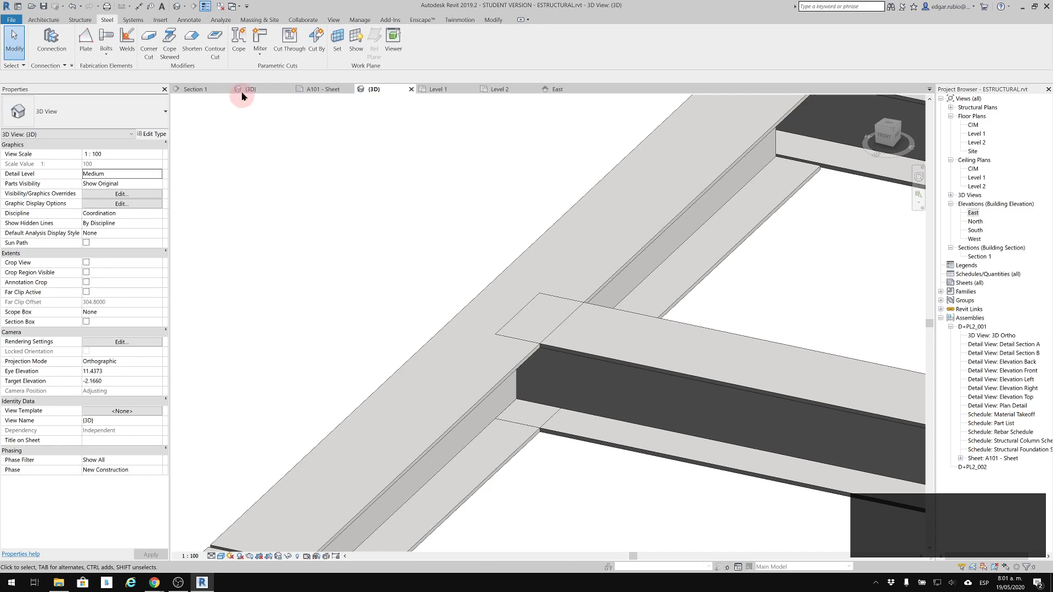
click(610, 344)
click(613, 445)
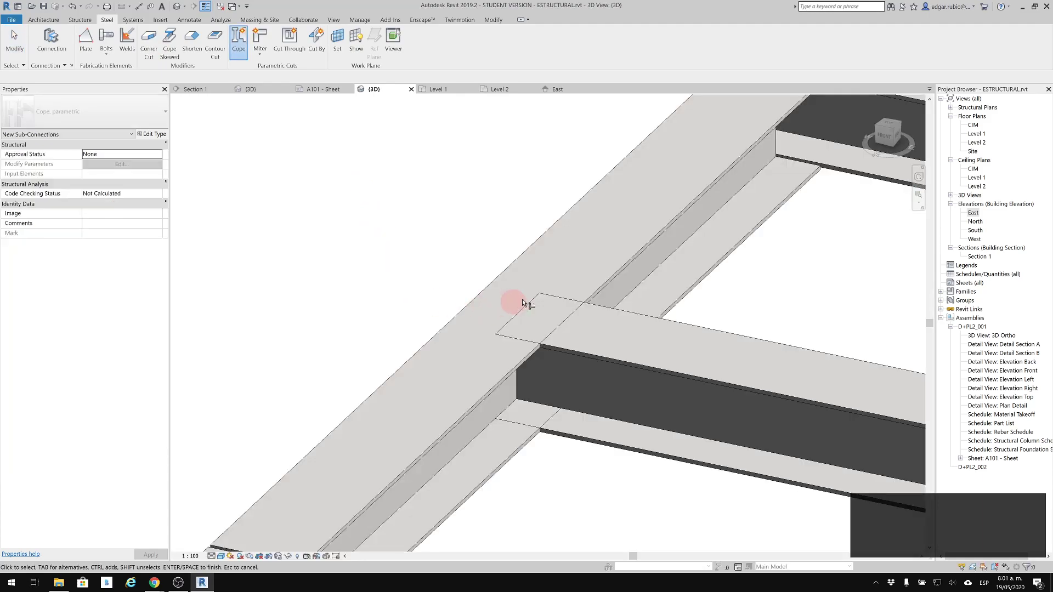
click(684, 324)
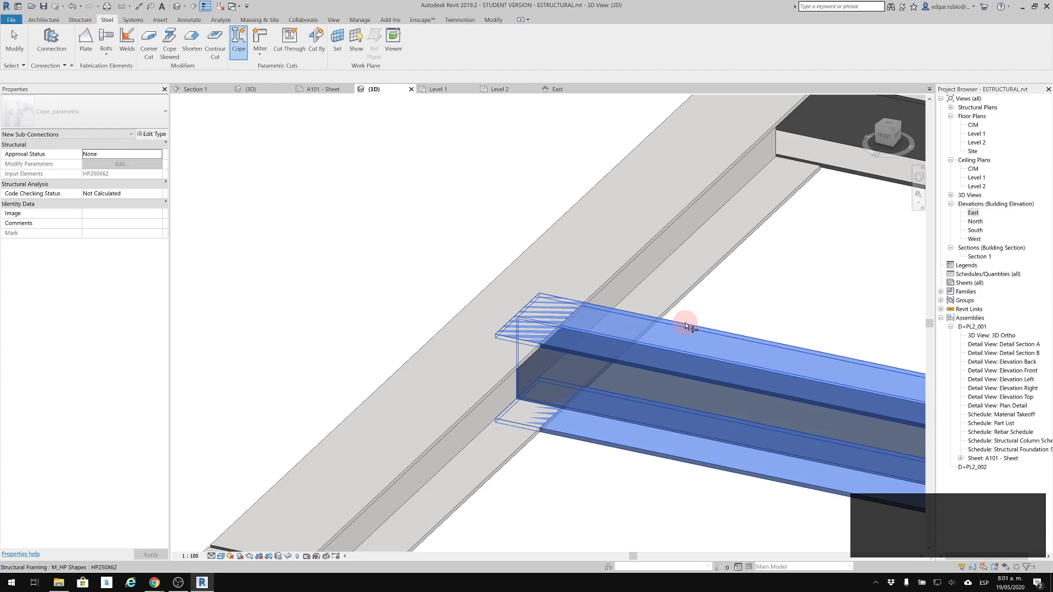
click(623, 270)
key(Return)
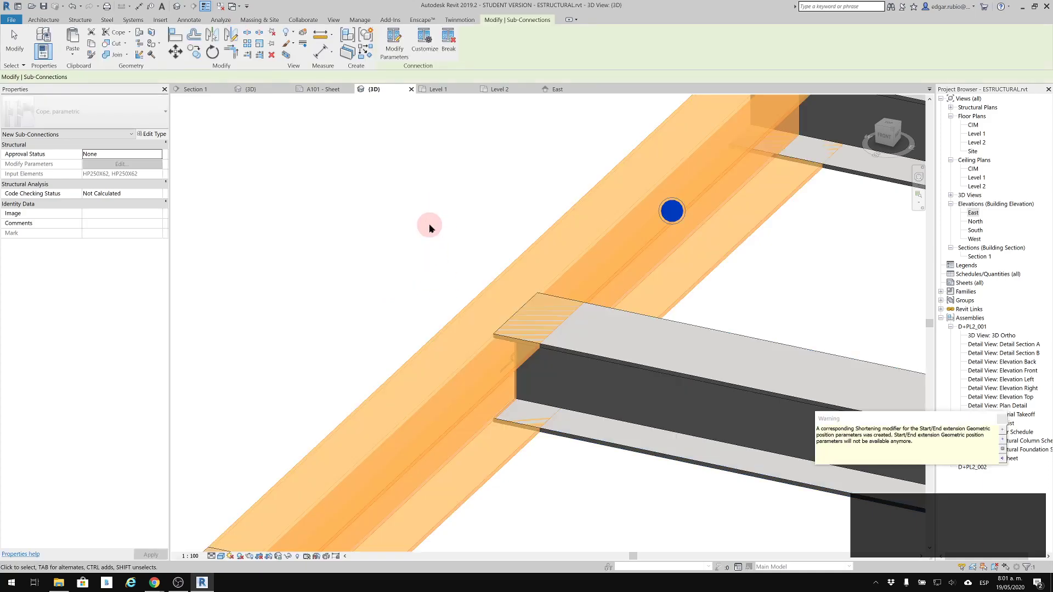
Select the coped middle beam and inspect the notches at its end from several angles.
click(416, 135)
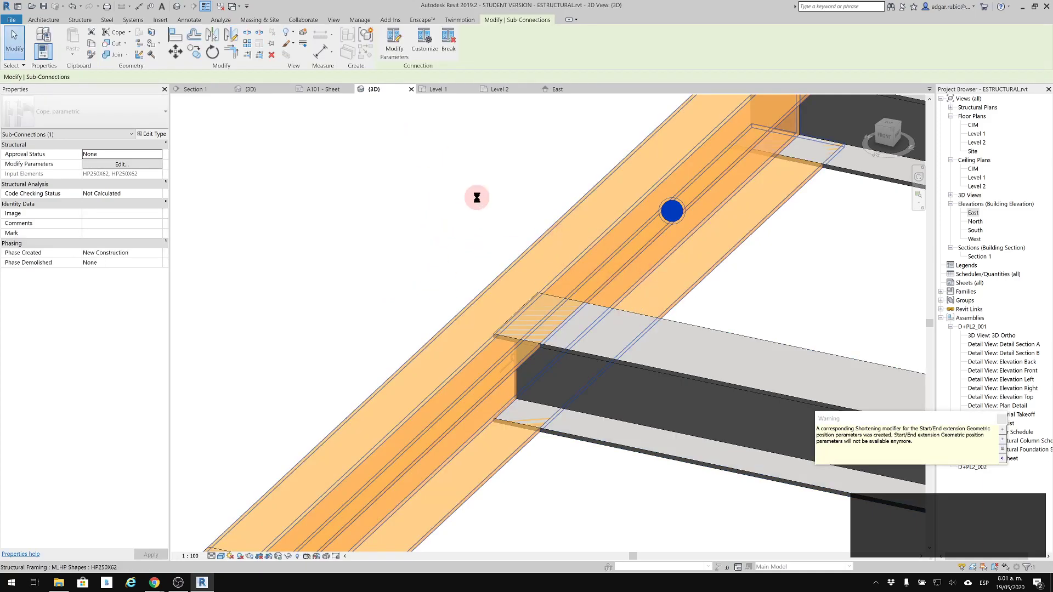
middle_drag(692, 360, 697, 366)
key(Escape)
key(Escape)
click(520, 403)
shift+middle_drag(520, 403, 599, 352)
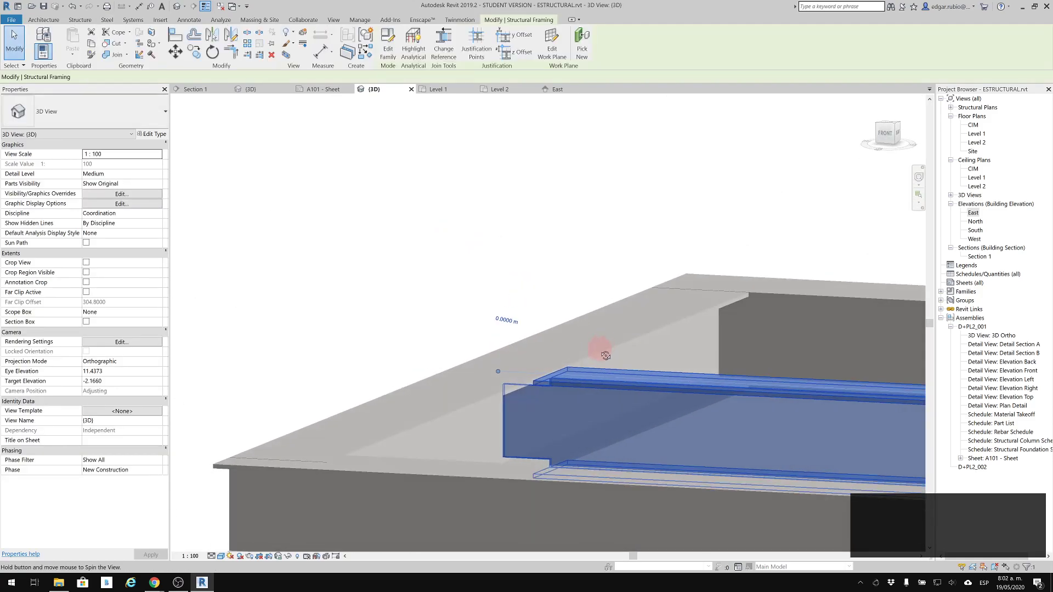
shift+middle_drag(553, 426, 565, 456)
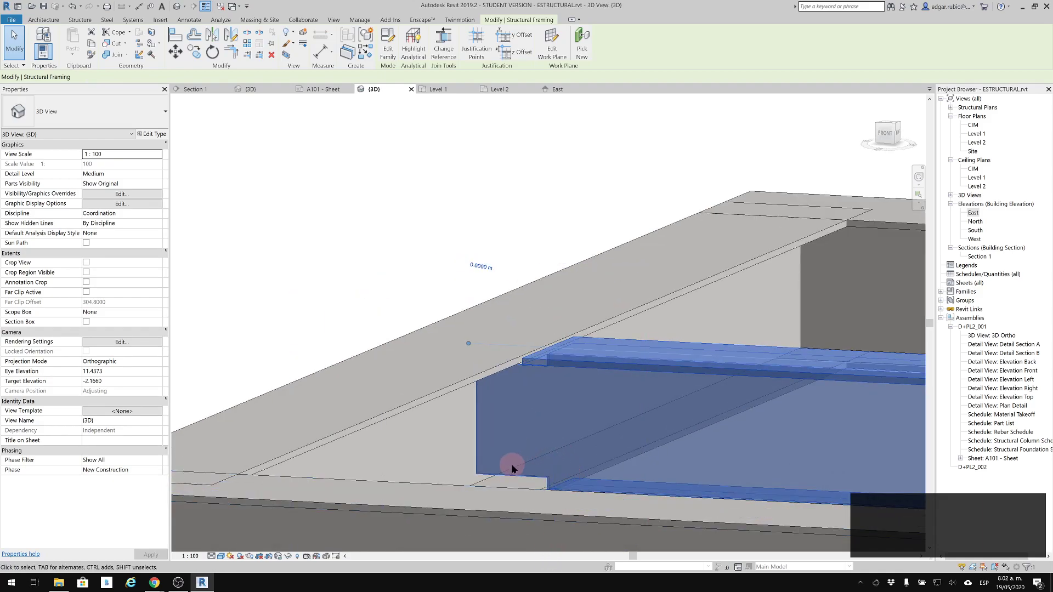
shift+middle_drag(495, 476, 493, 404)
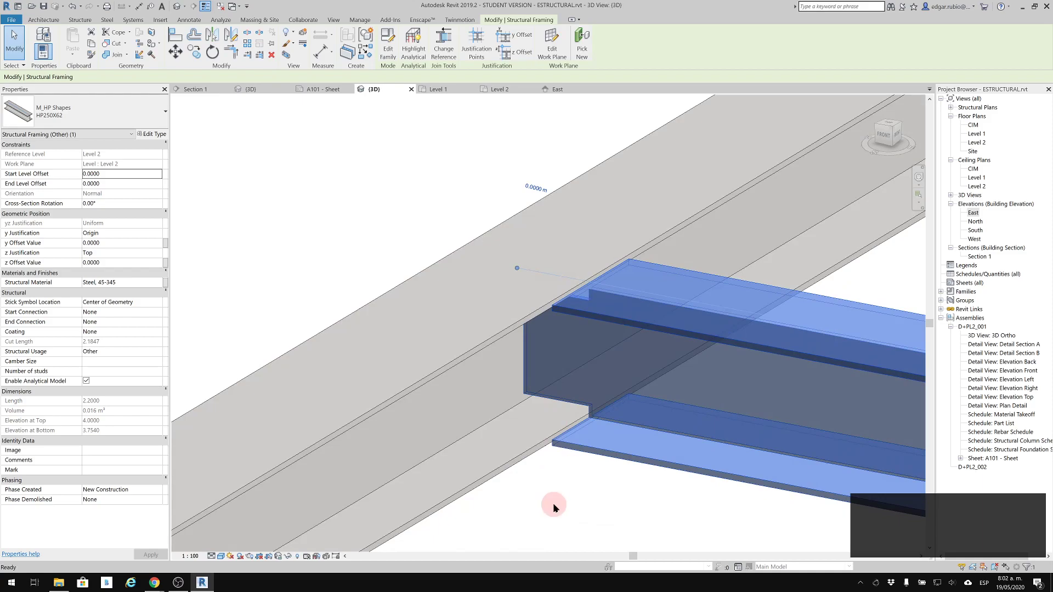
Undo the parametric steel cope on the overhang's middle beam.
key(ctrl+z)
key(ctrl+z)
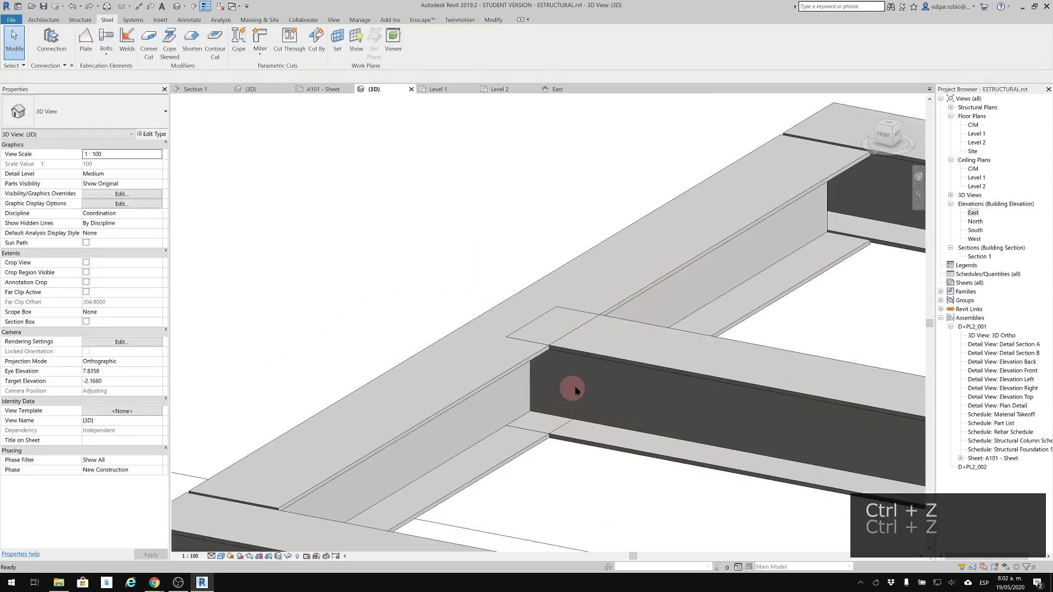
scroll(573, 482, down, 2)
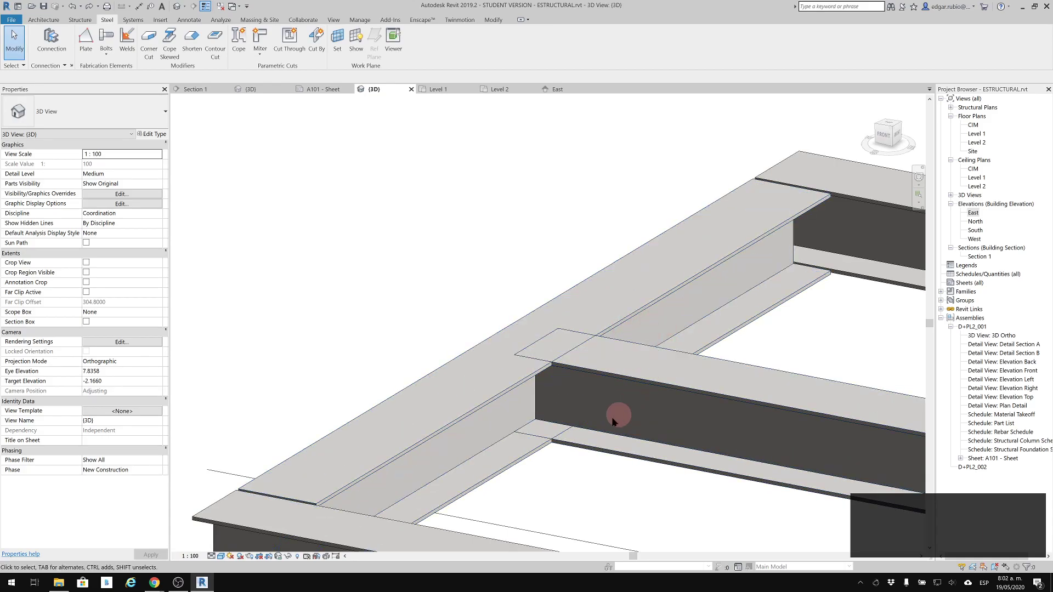
scroll(505, 209, up, 3)
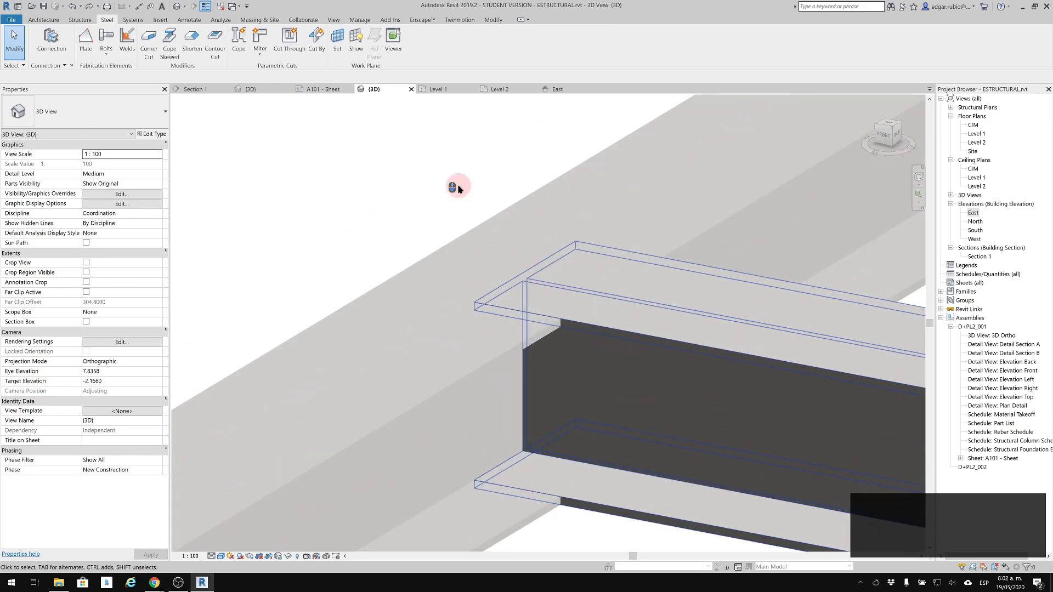
scroll(480, 208, down, 1)
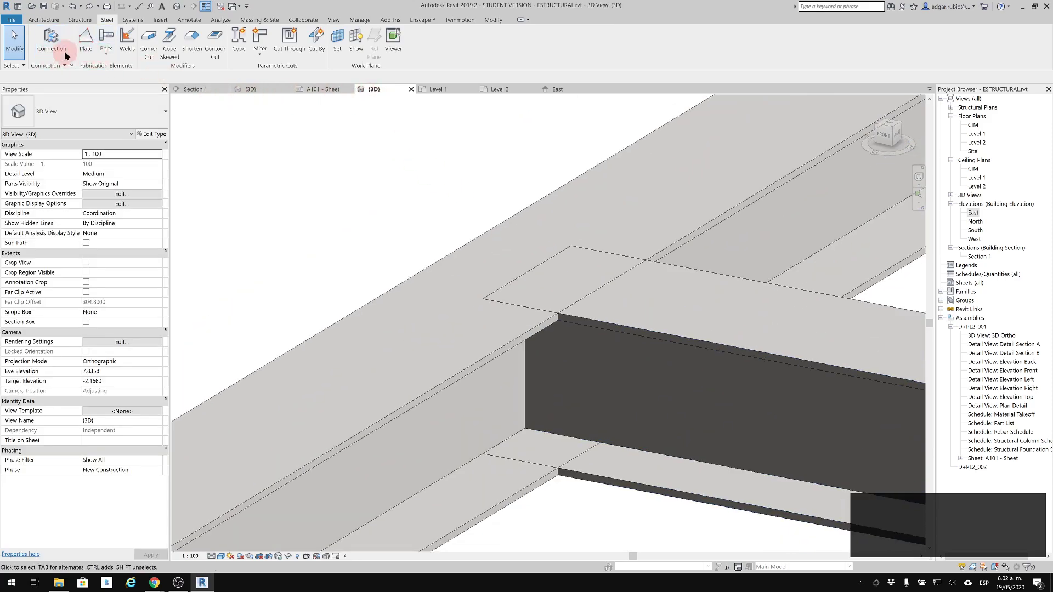
Cope the end of the overhang's middle beam against the outer edge beam with the geometry Cope tool.
click(495, 22)
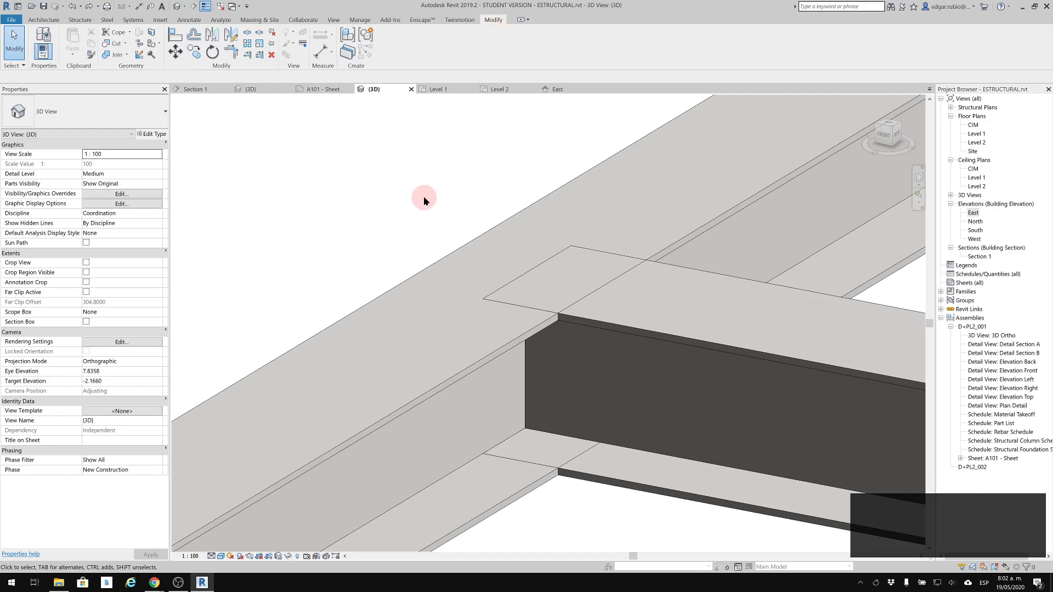
click(140, 44)
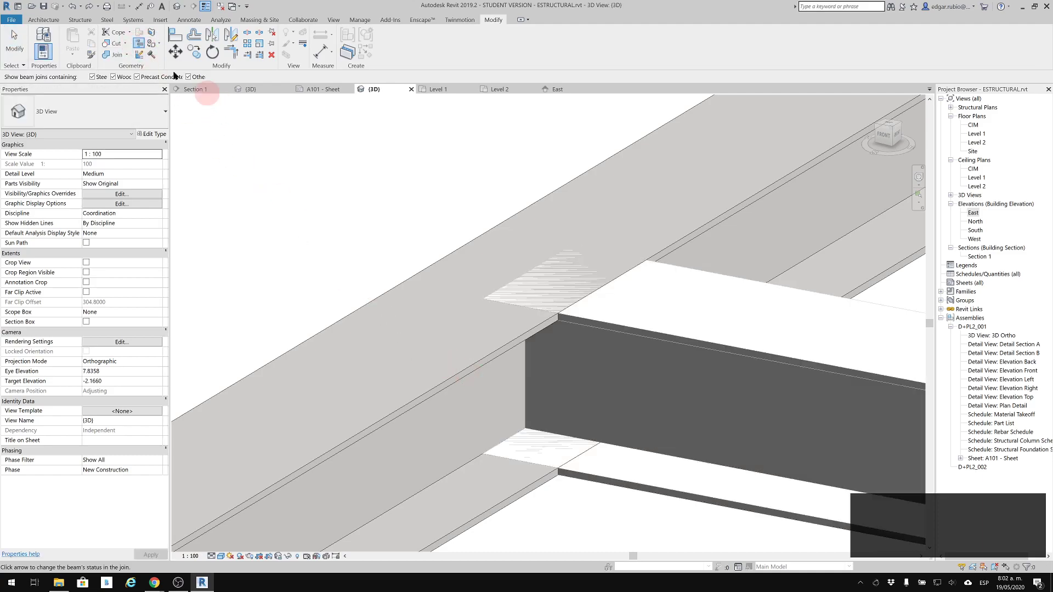
key(Escape)
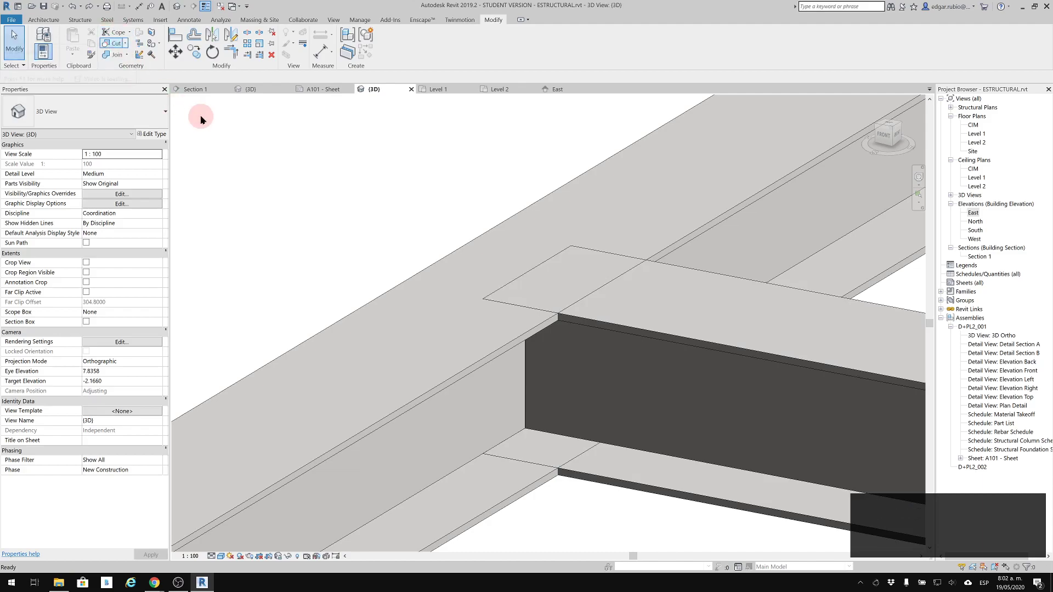
click(116, 33)
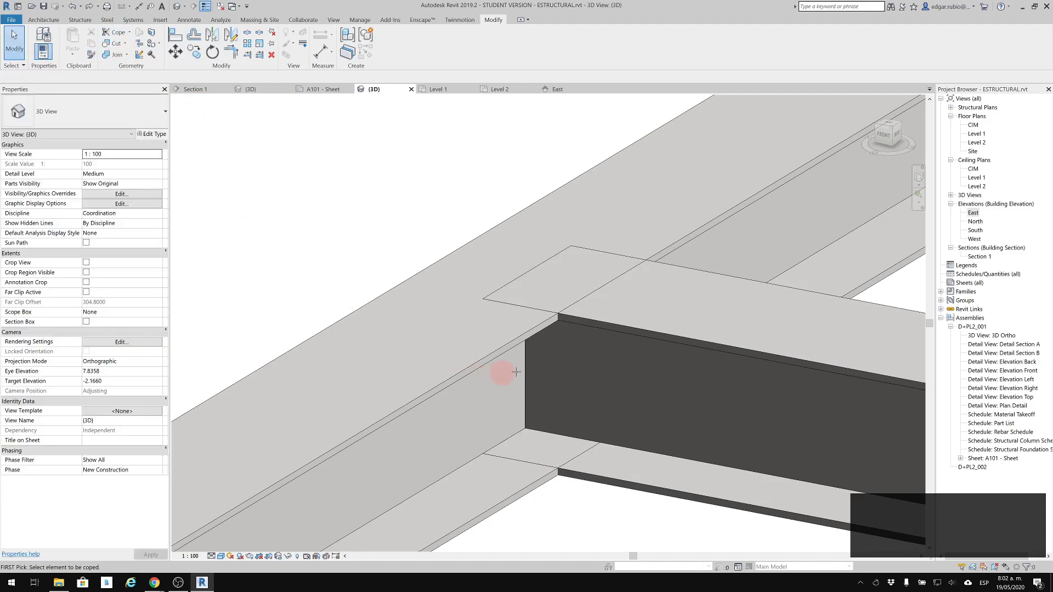
click(639, 335)
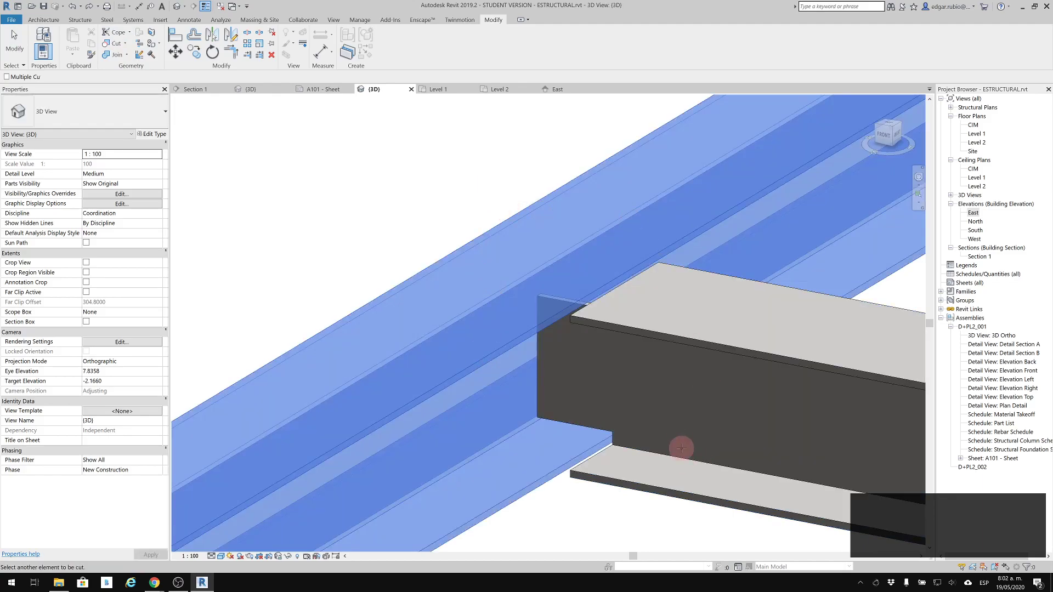
Leave the Cope tool, select the overhang's middle beam and examine the notches at its coped end from several angles.
key(Escape)
key(Escape)
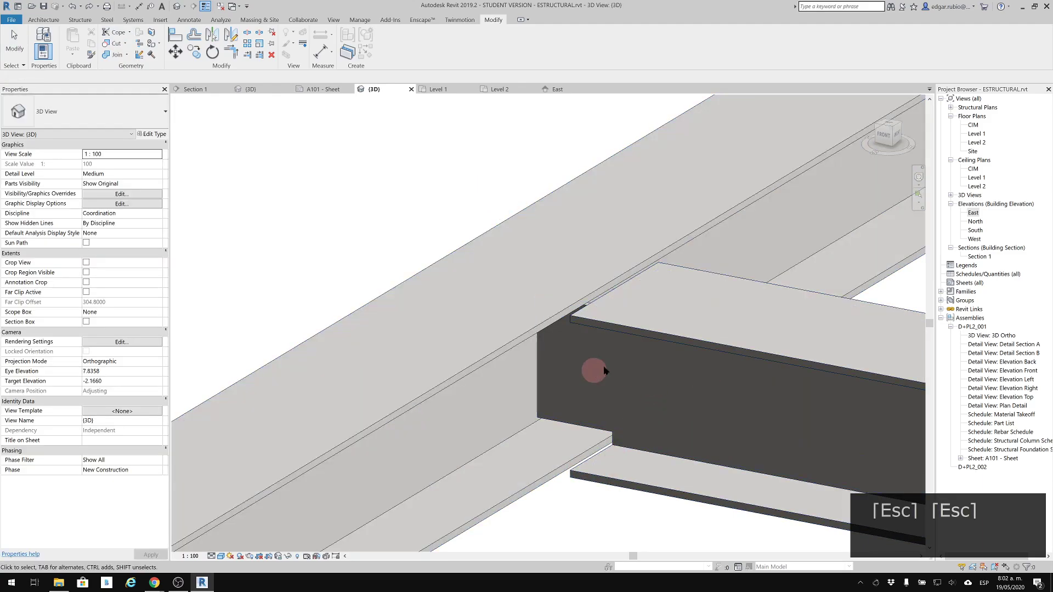
click(605, 408)
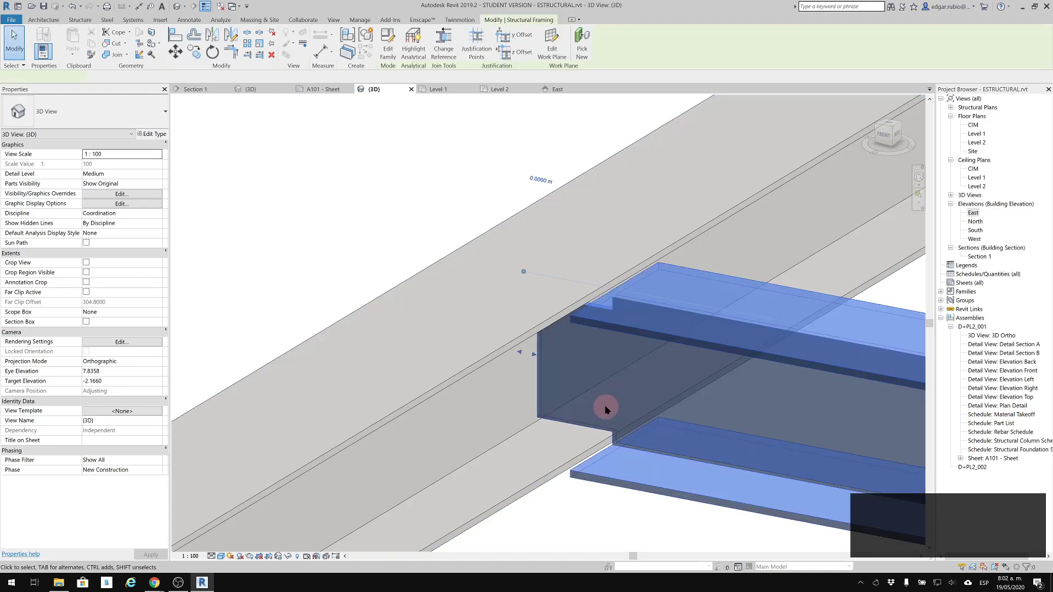
click(601, 453)
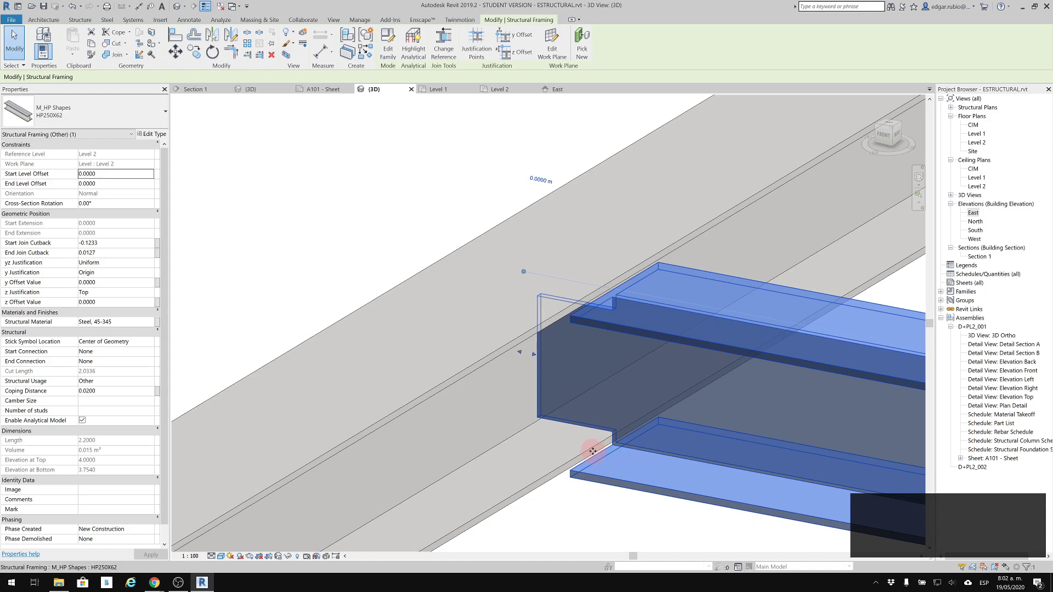
key(Escape)
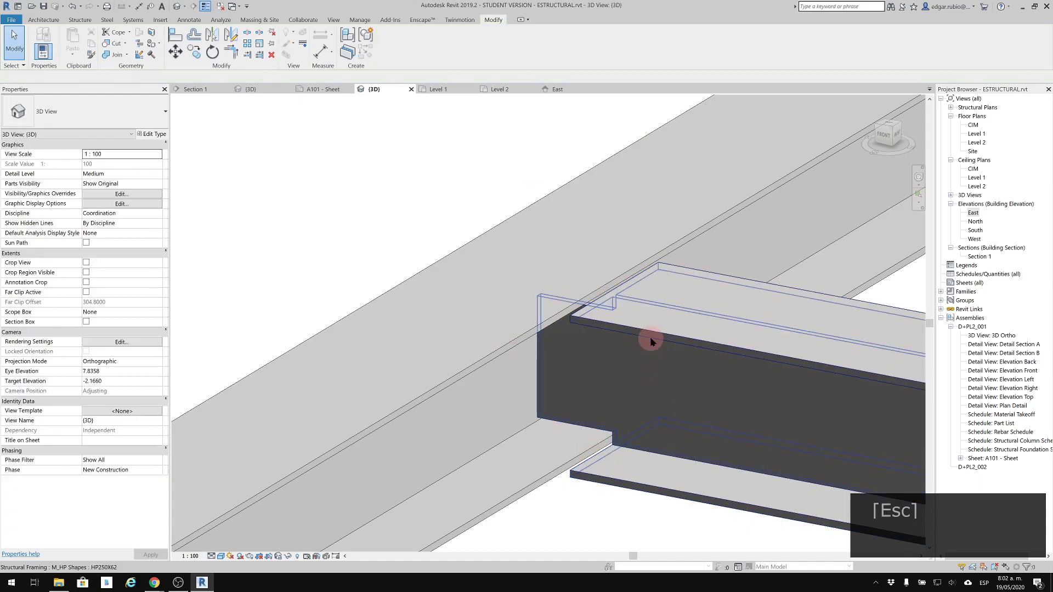
mouse_move(653, 335)
shift+middle_down()
mouse_move(659, 329)
mouse_move(652, 336)
shift+middle_up()
click(576, 342)
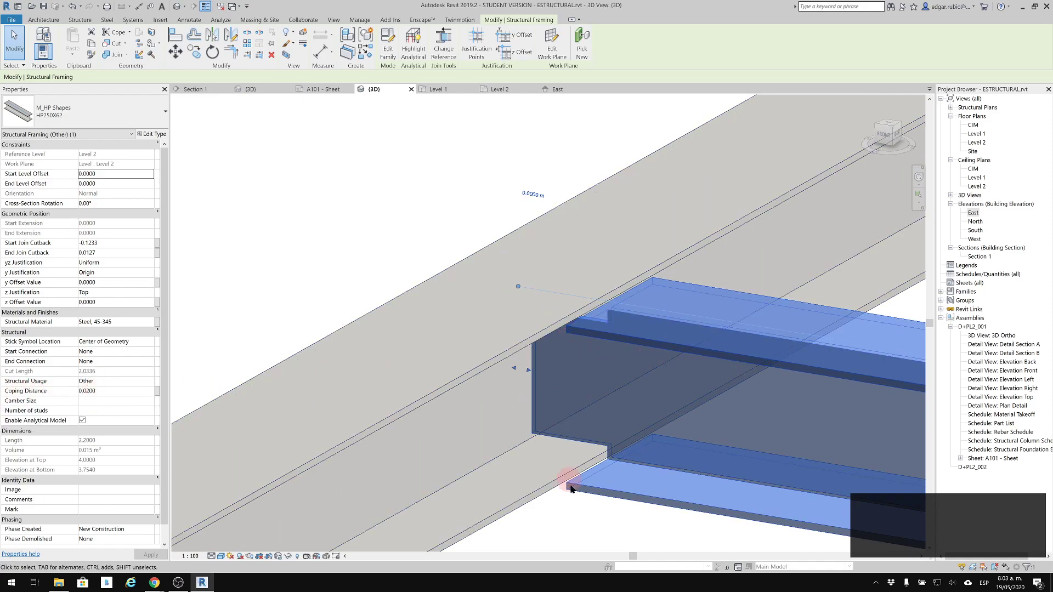
shift+middle_drag(610, 486, 545, 320)
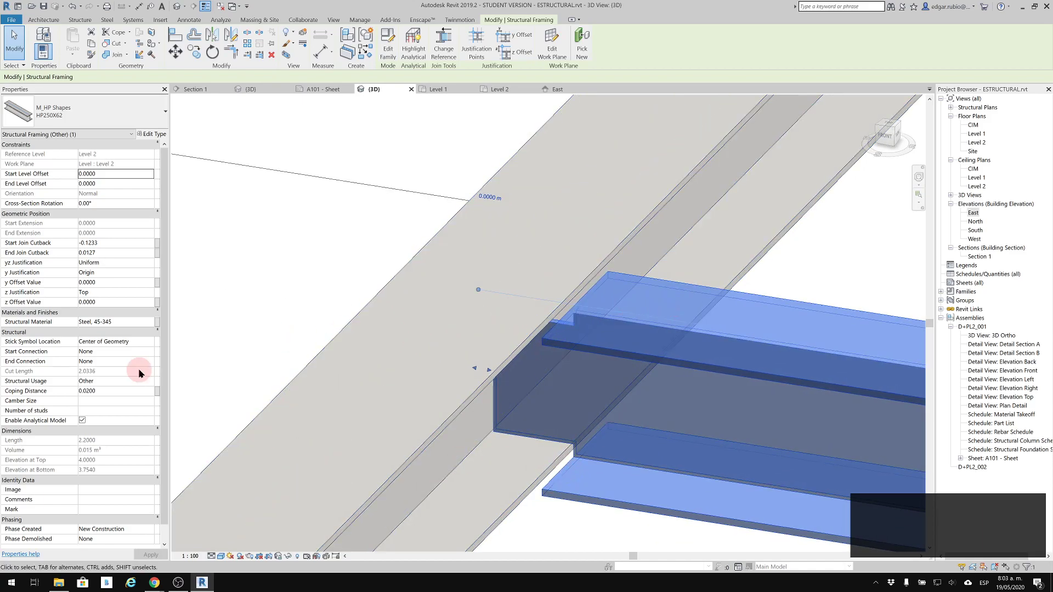
Set the coping distance of the overhang's middle beam to 0.01 m and clear the selection.
click(103, 390)
drag(86, 391, 113, 392)
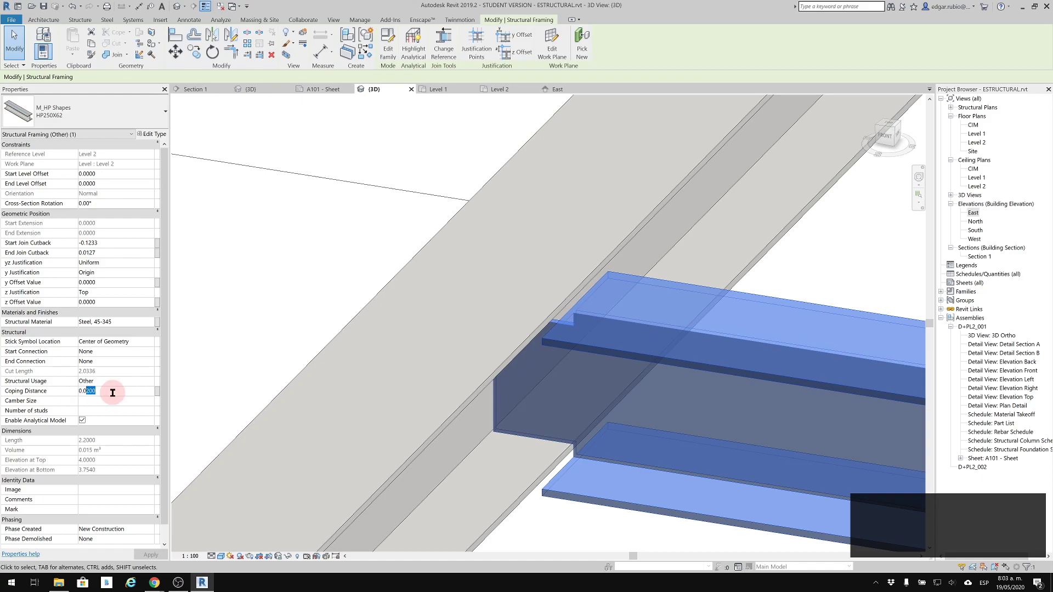
text(1)
shift+middle_drag(597, 502, 494, 350)
key(Escape)
key(Escape)
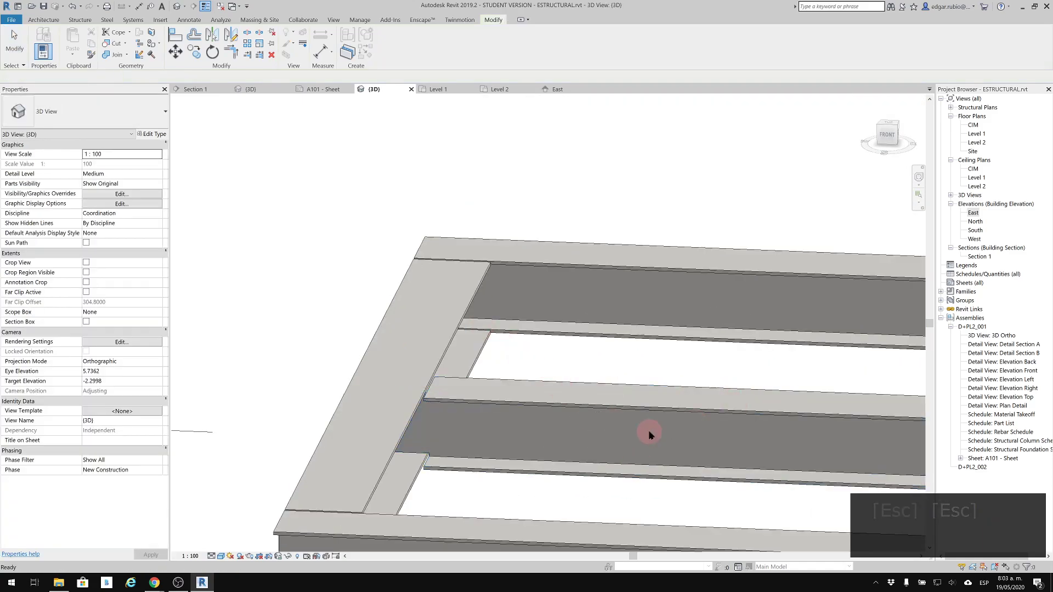
Change the beam join at the overhang's outer corner with Beam/Column Joins so the two edge beams meet in a miter.
scroll(644, 425, down, 2)
shift+middle_drag(646, 419, 567, 520)
shift+middle_drag(634, 180, 532, 322)
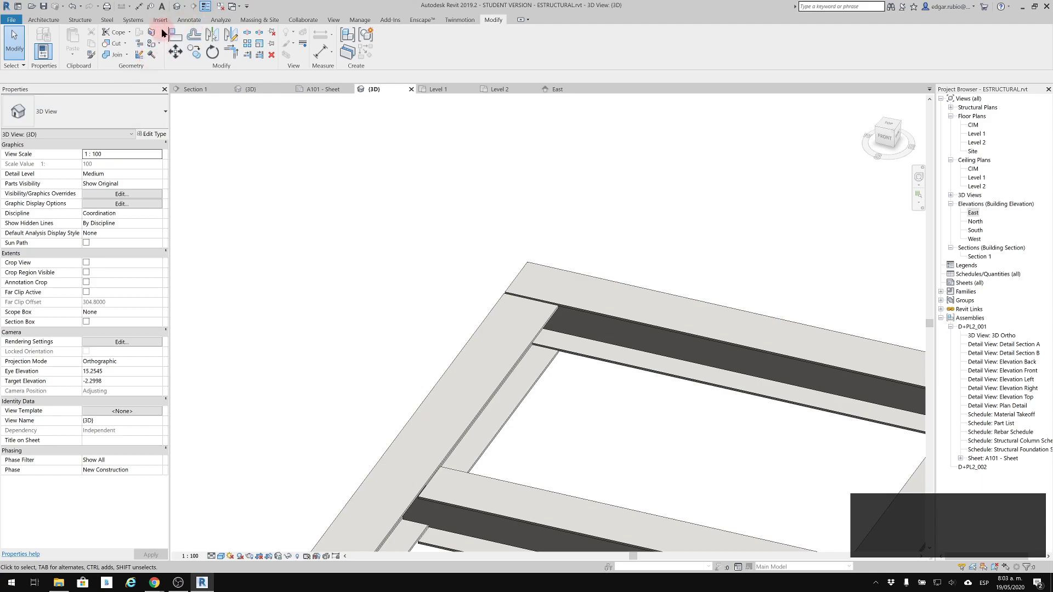
click(108, 20)
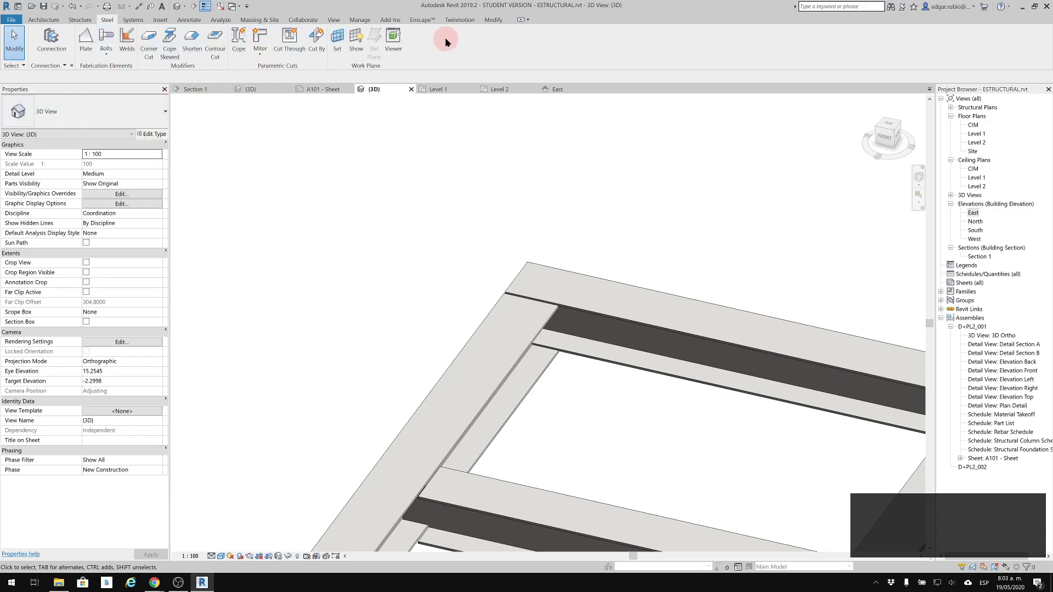
click(492, 21)
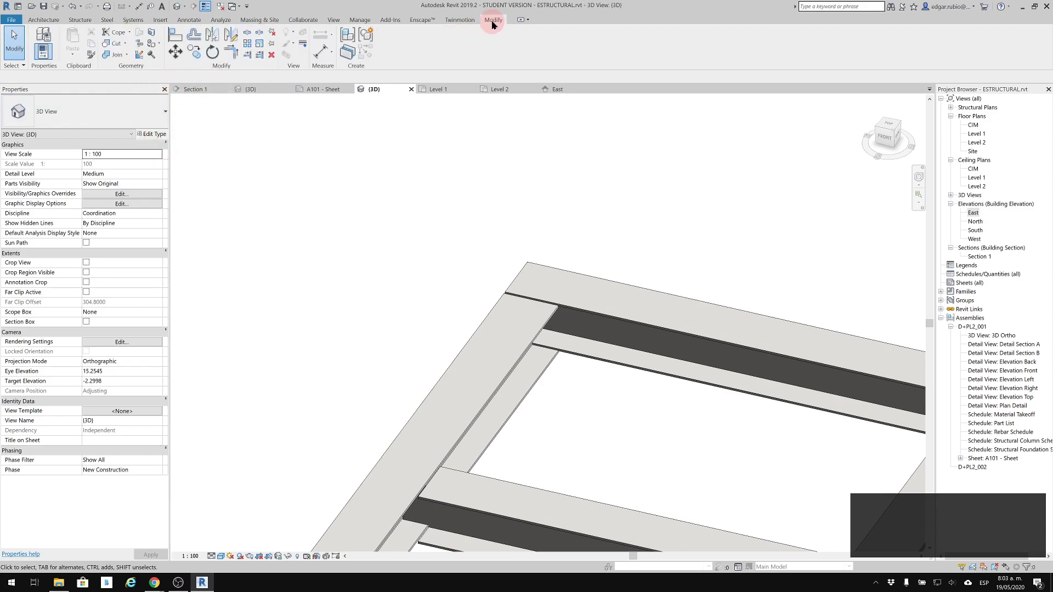
click(138, 45)
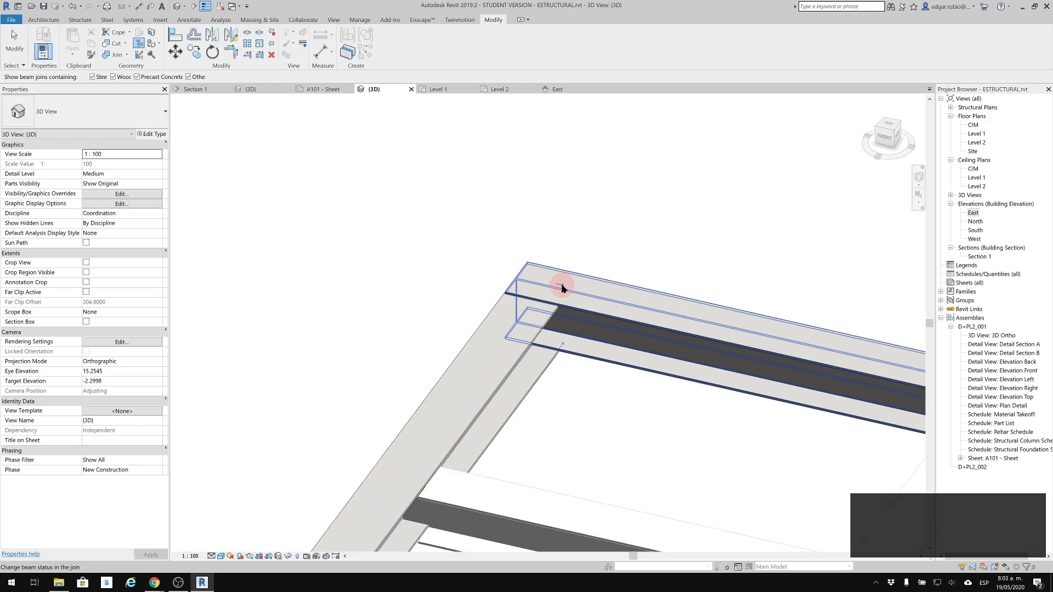
click(567, 299)
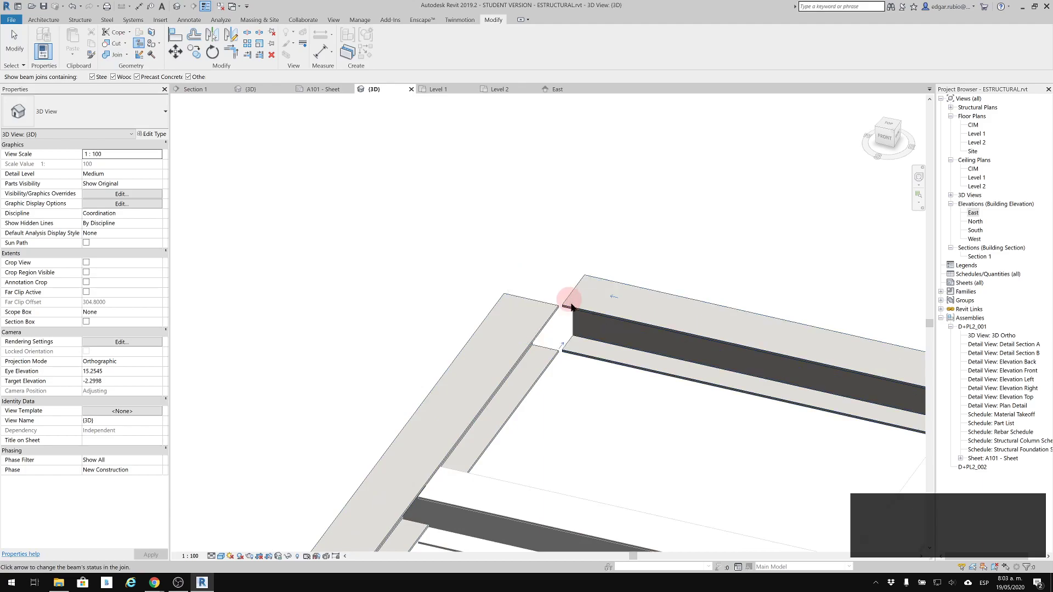
click(564, 347)
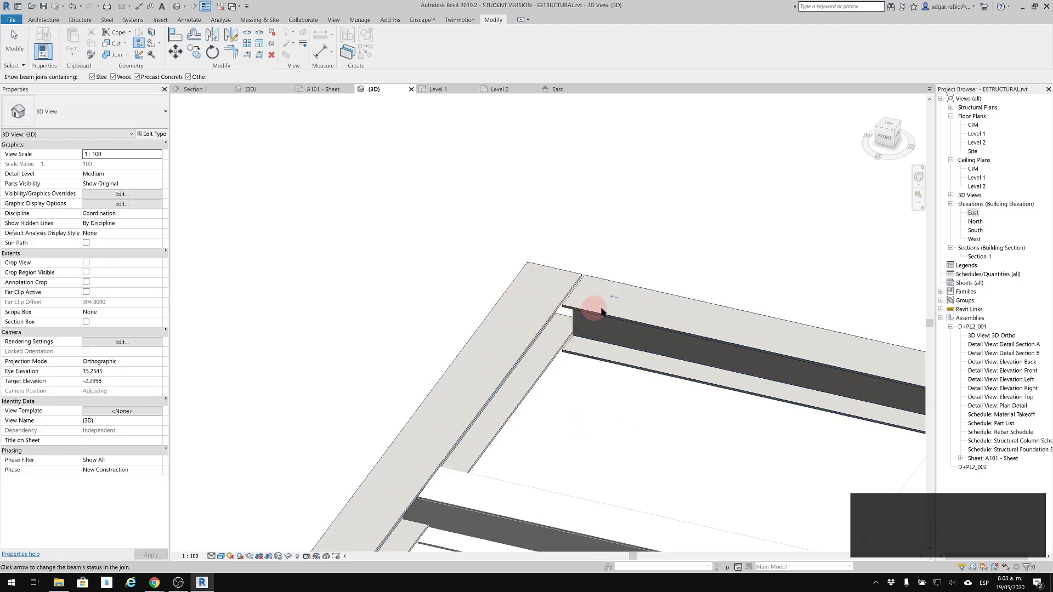
click(613, 299)
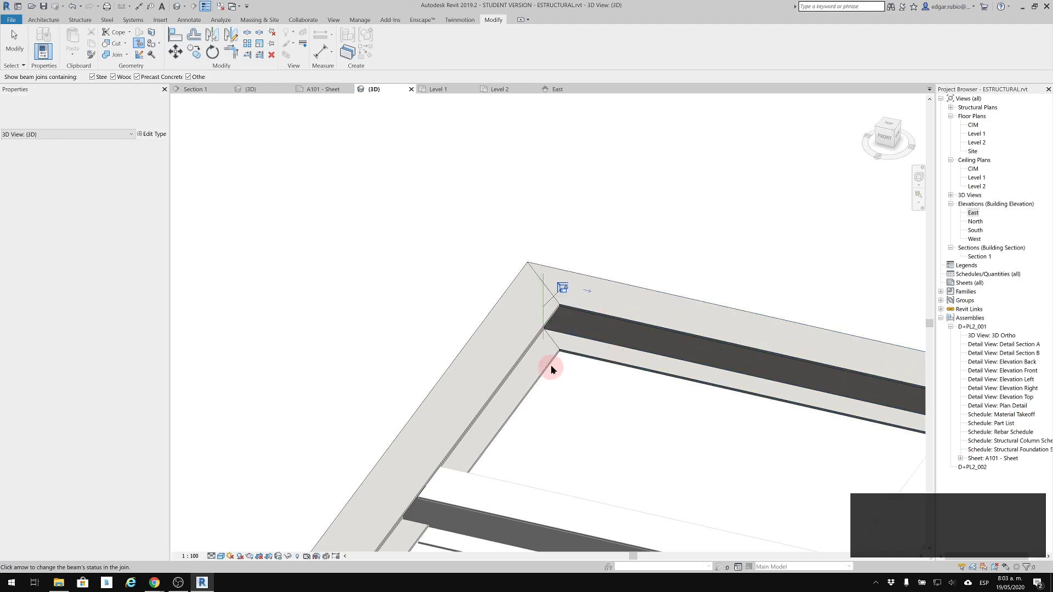
click(561, 288)
shift+middle_drag(596, 426, 645, 325)
key(Escape)
key(Escape)
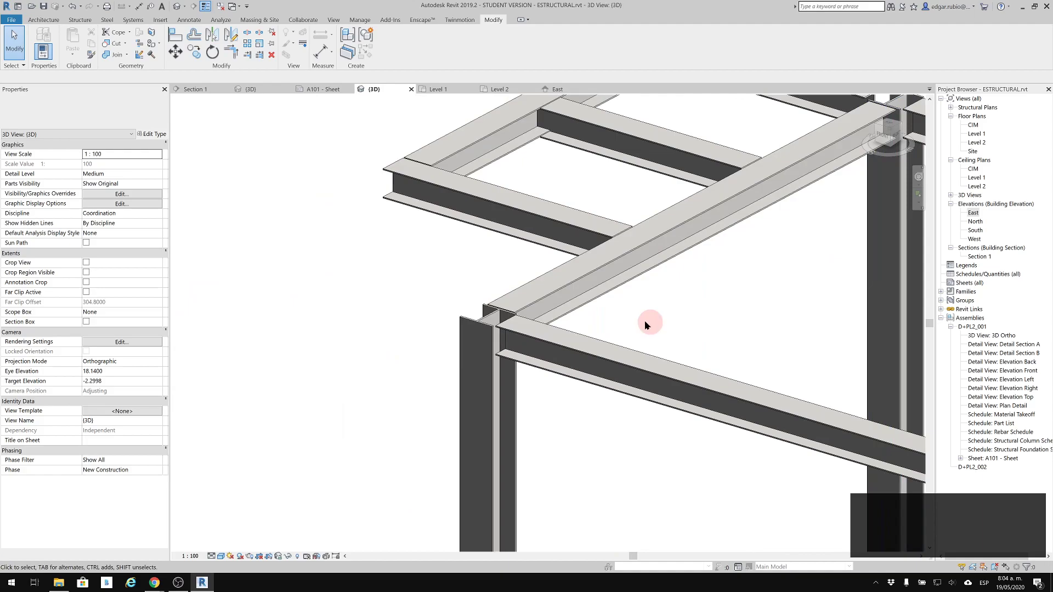
Bring the corner joint between the column and the Level 2 beams into view and save the project.
scroll(487, 351, up, 3)
shift+middle_drag(487, 335, 541, 329)
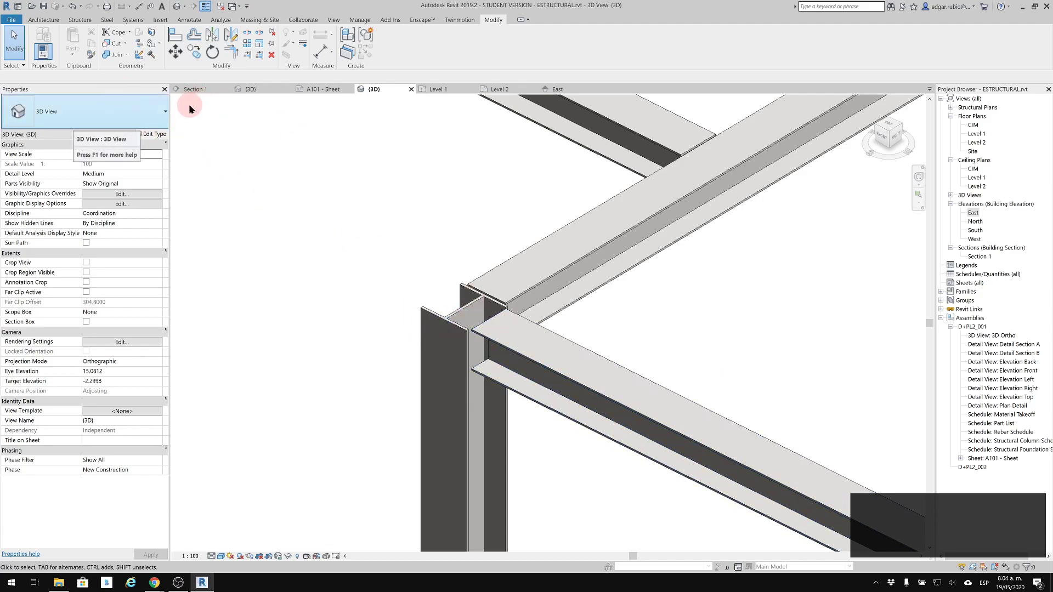
click(44, 6)
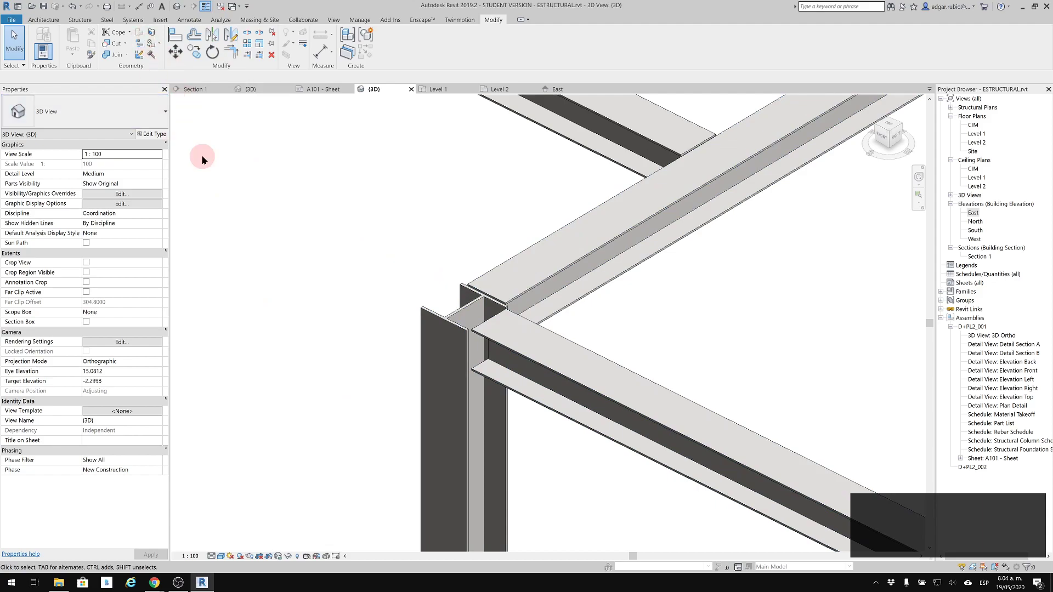
click(502, 386)
click(132, 32)
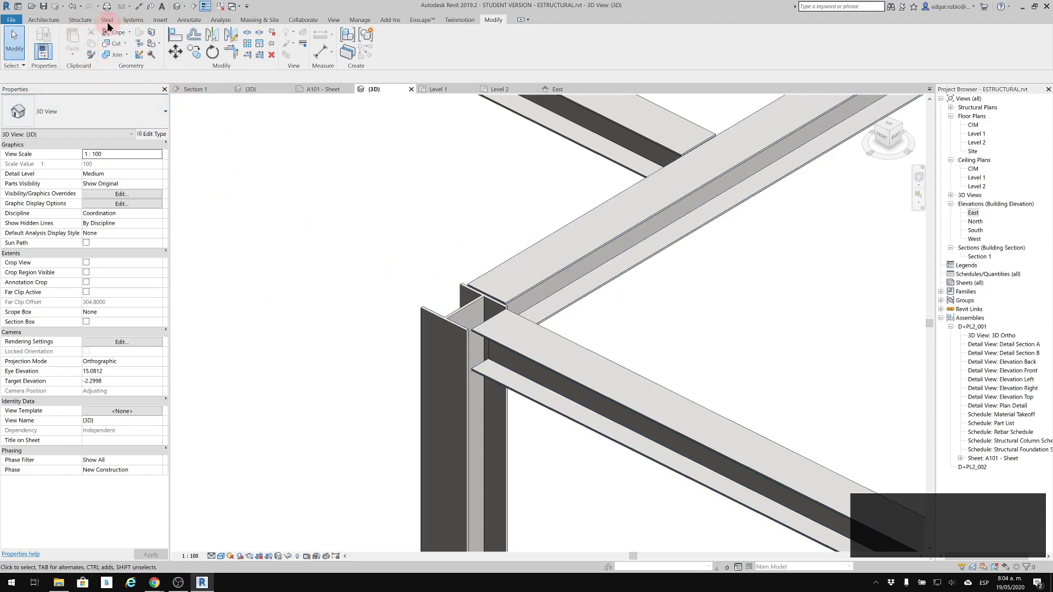
Check in the program's user interface options that the Steel tab and tools are enabled.
click(106, 20)
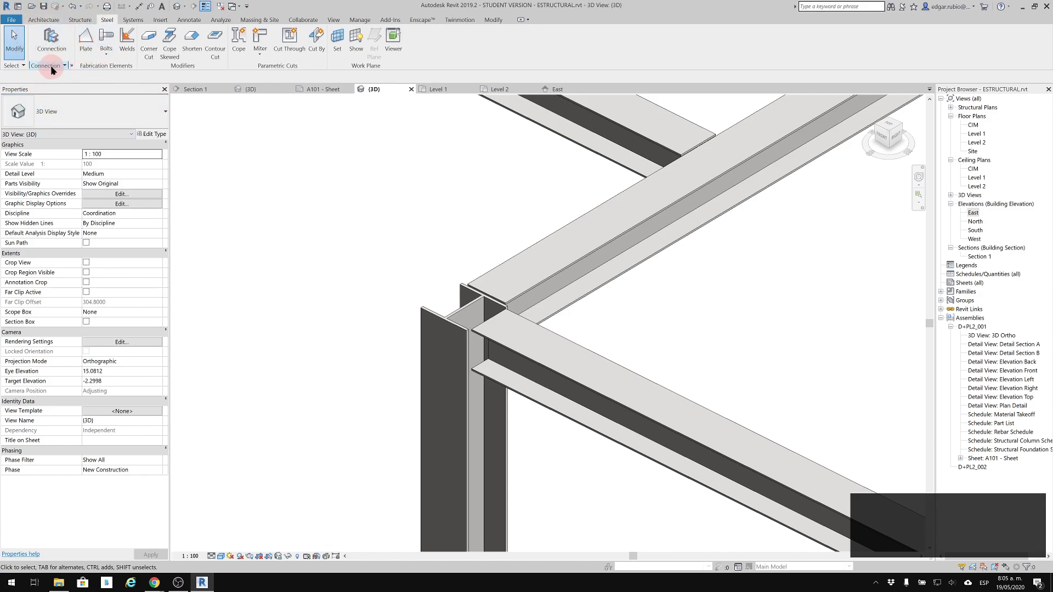
click(8, 19)
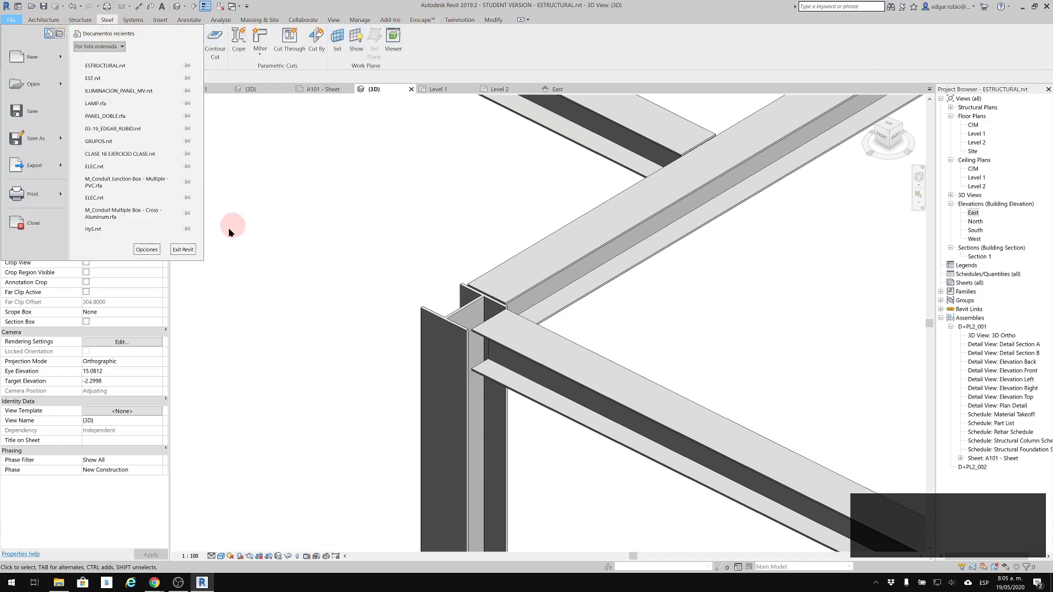
click(146, 249)
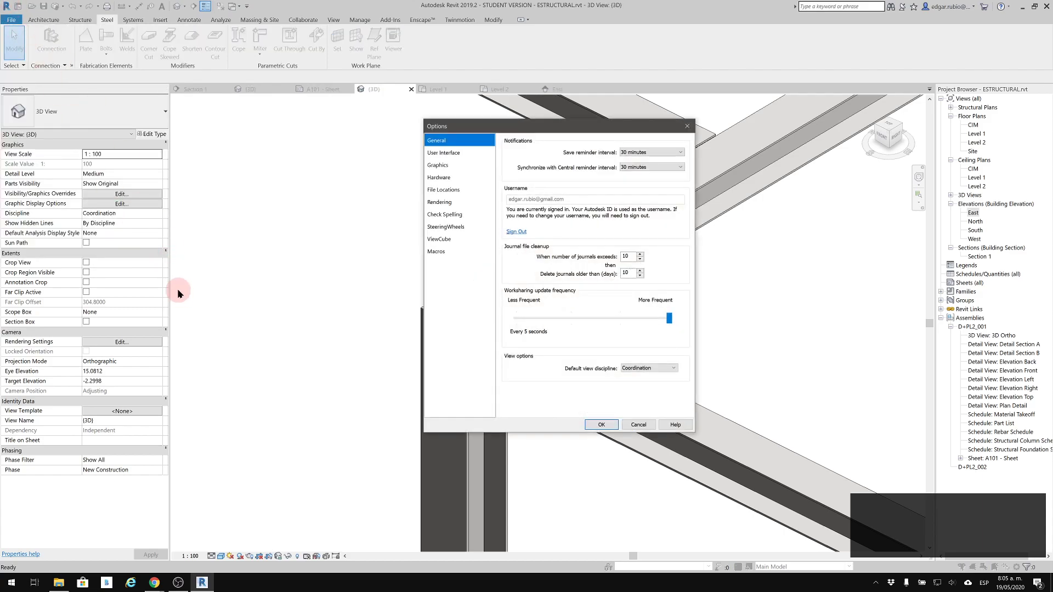
click(443, 153)
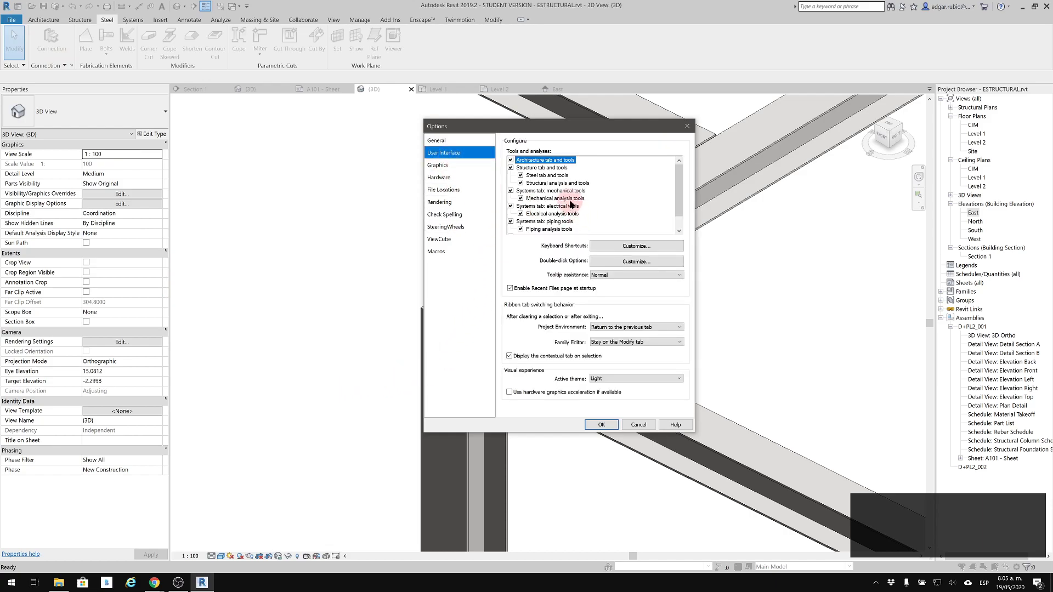
scroll(570, 217, down, 2)
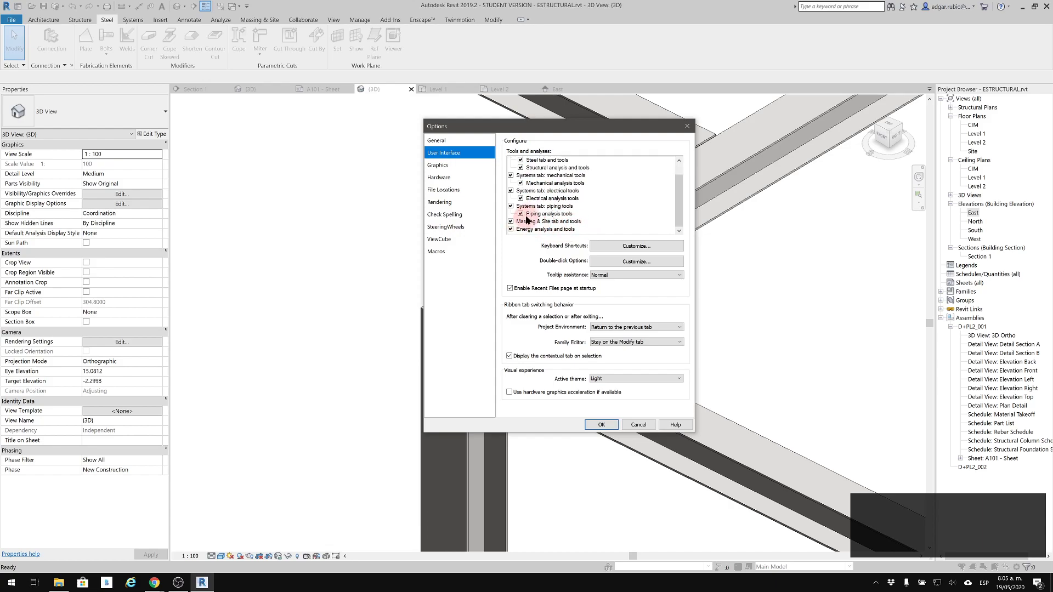
scroll(534, 215, up, 2)
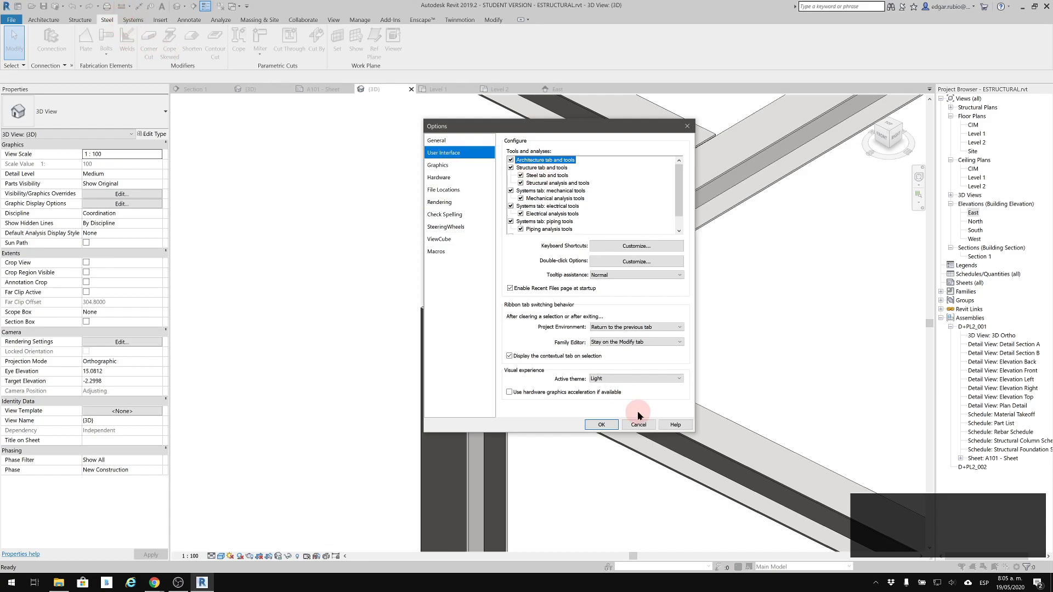
click(609, 425)
Place a Generic Connection between the HP250X62 beam and the HP310X110 corner column it frames into.
scroll(600, 357, up, 2)
scroll(529, 239, up, 2)
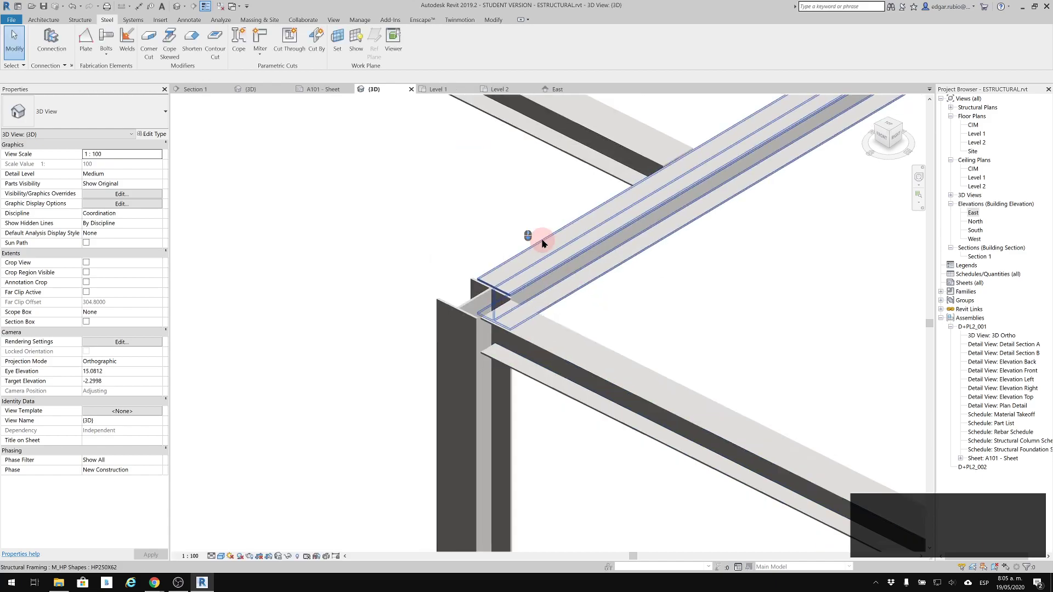
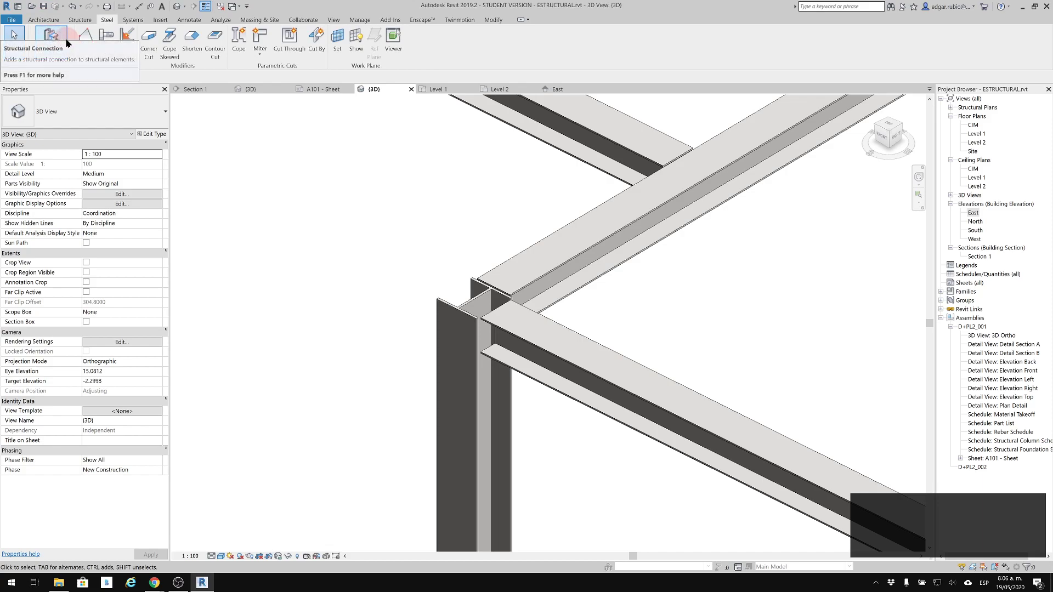
click(45, 43)
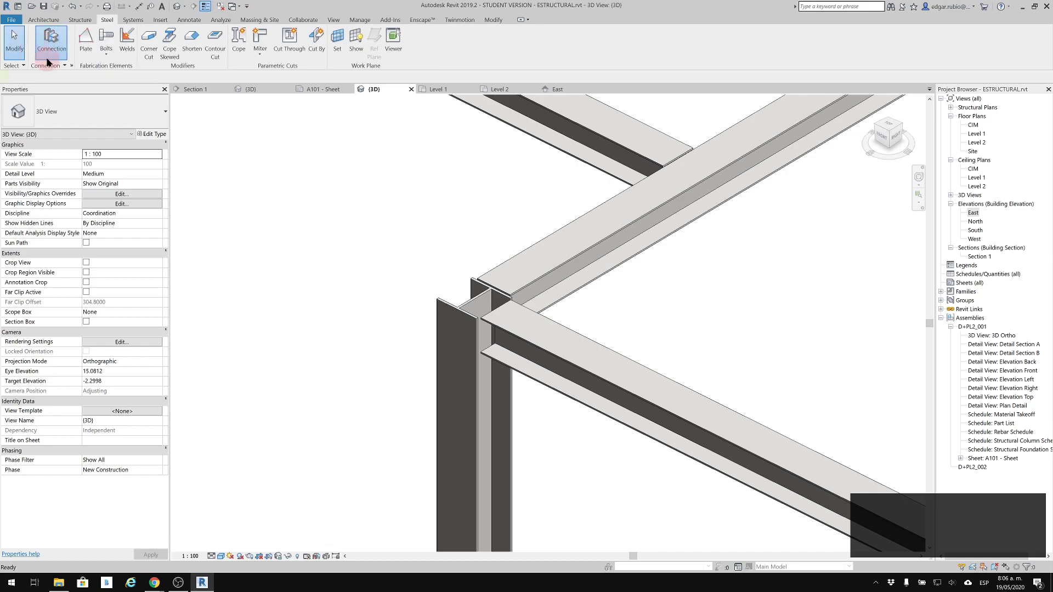
click(165, 112)
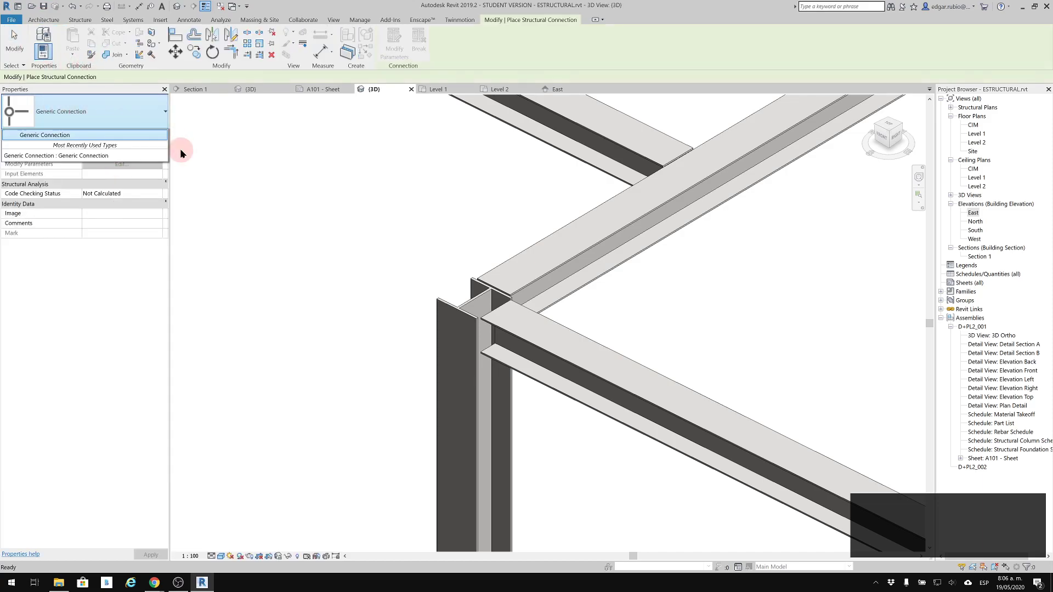
click(70, 149)
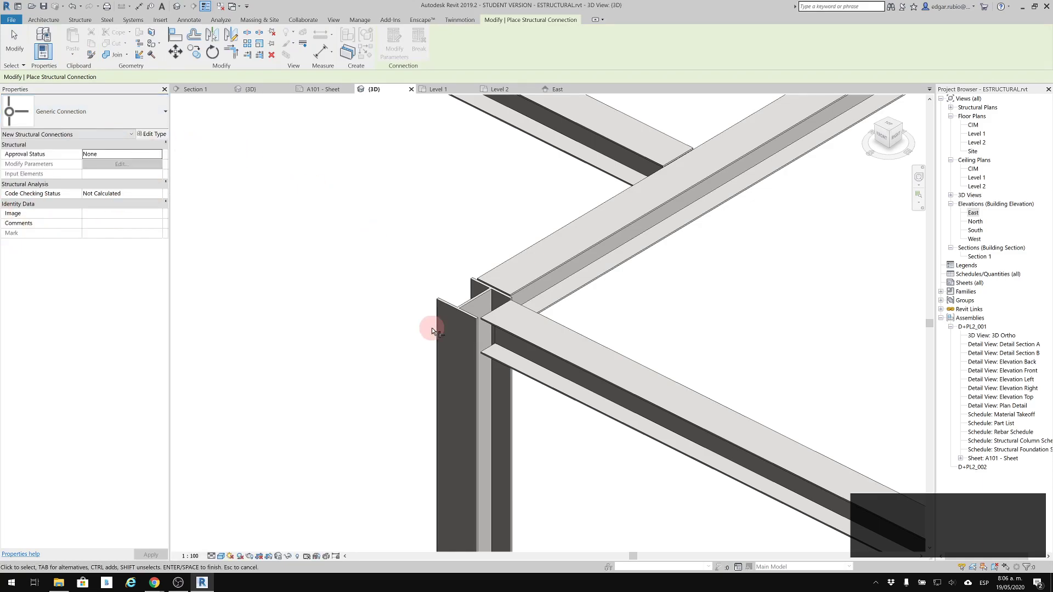
click(545, 369)
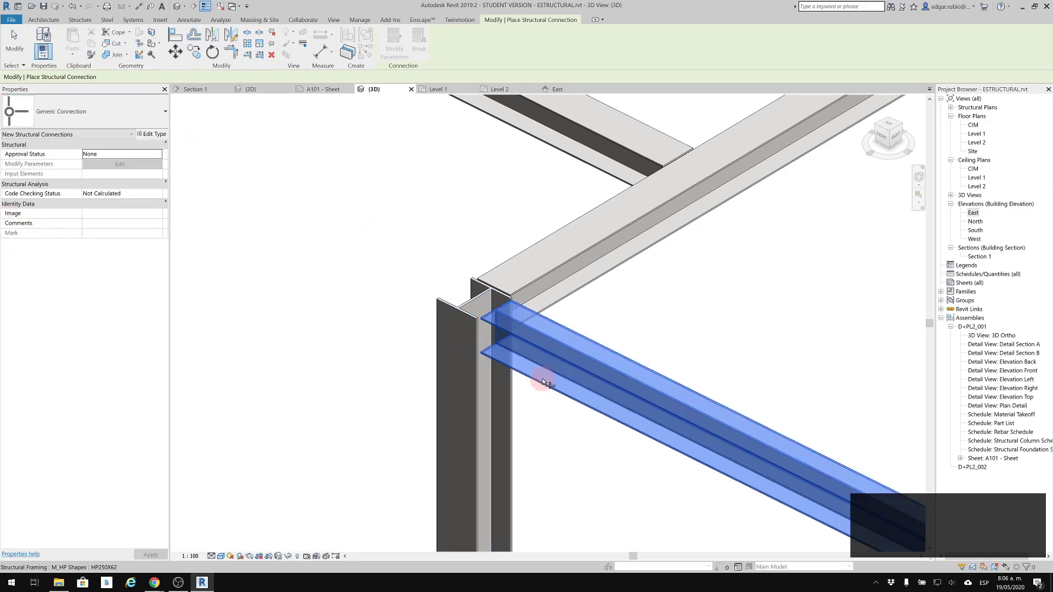
click(482, 398)
key(Return)
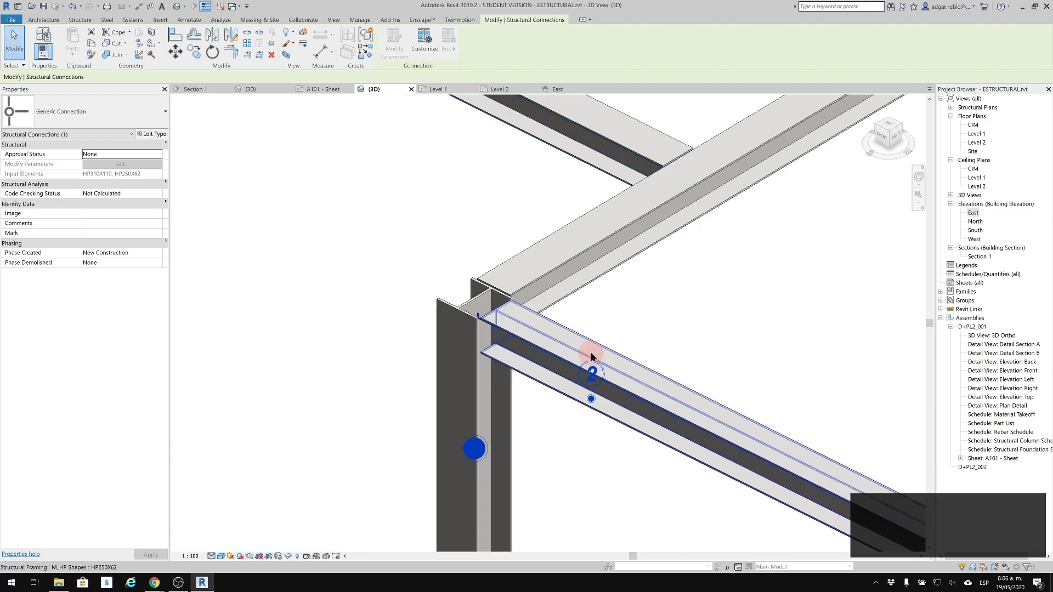
key(Escape)
key(Escape)
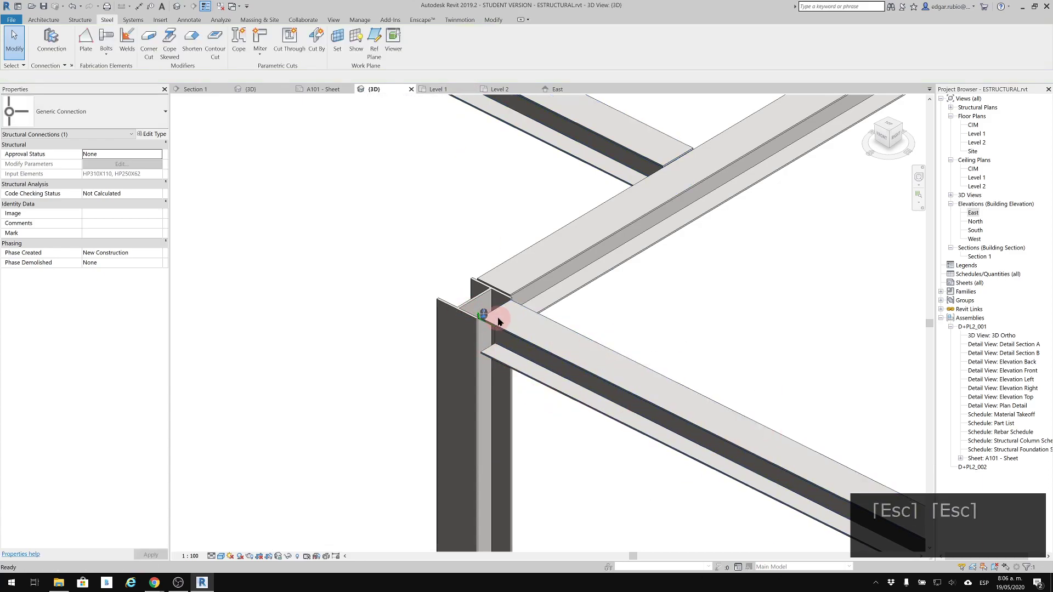
Inspect the generic connection symbol at the corner column and undo its placement.
scroll(500, 310, up, 5)
scroll(502, 296, down, 5)
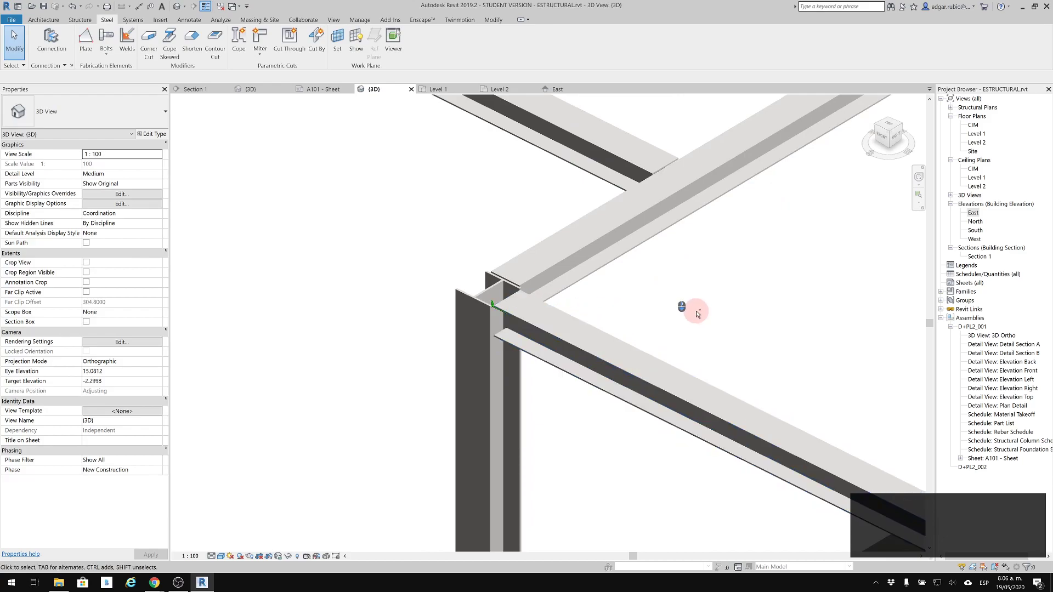
key(ctrl+z)
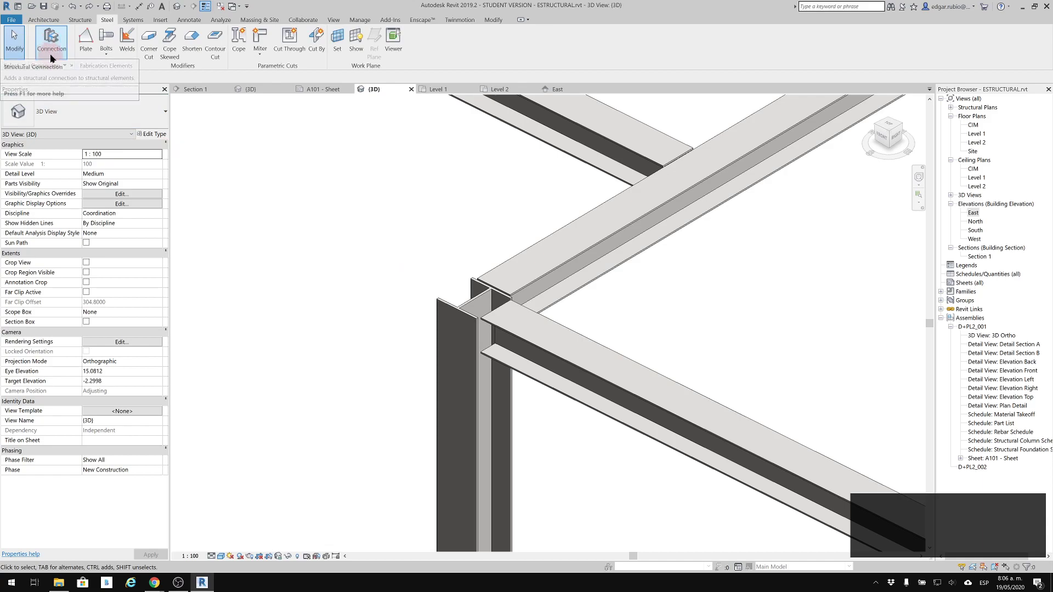
Load all available structural connections into the project through the structural connection settings.
click(71, 68)
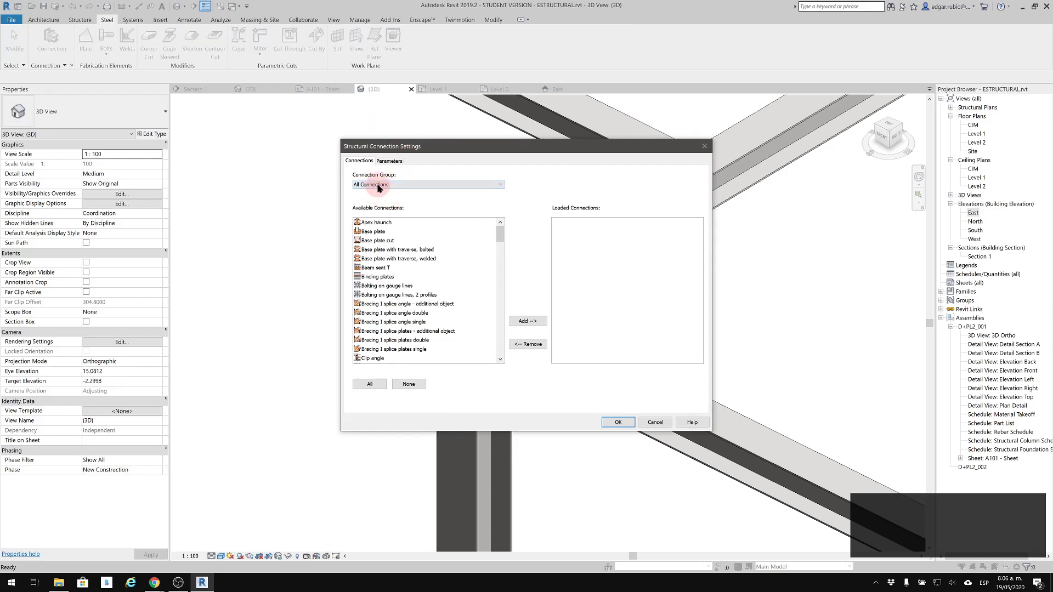
click(363, 186)
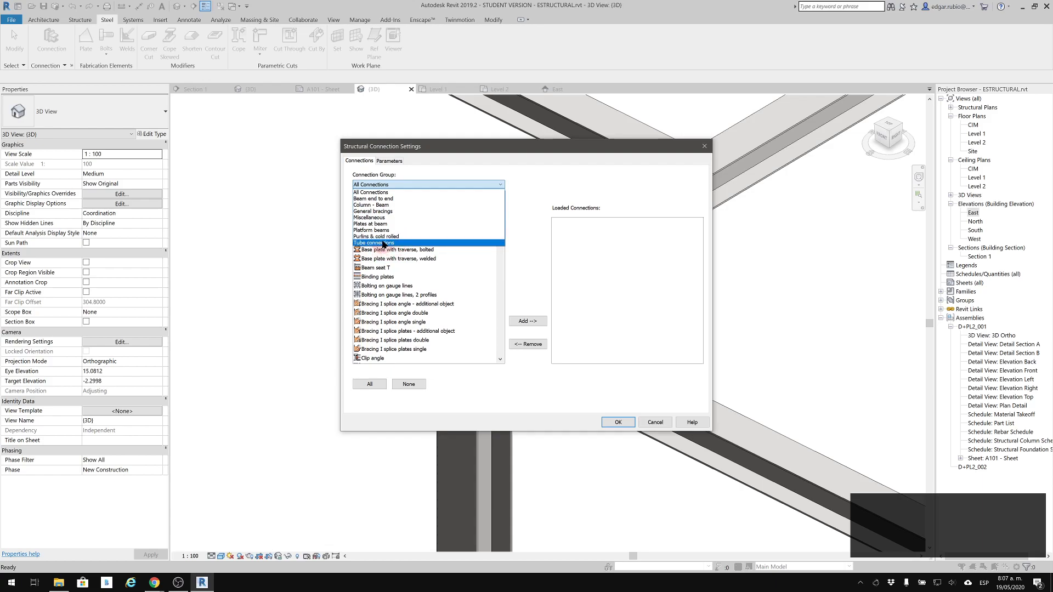
click(488, 181)
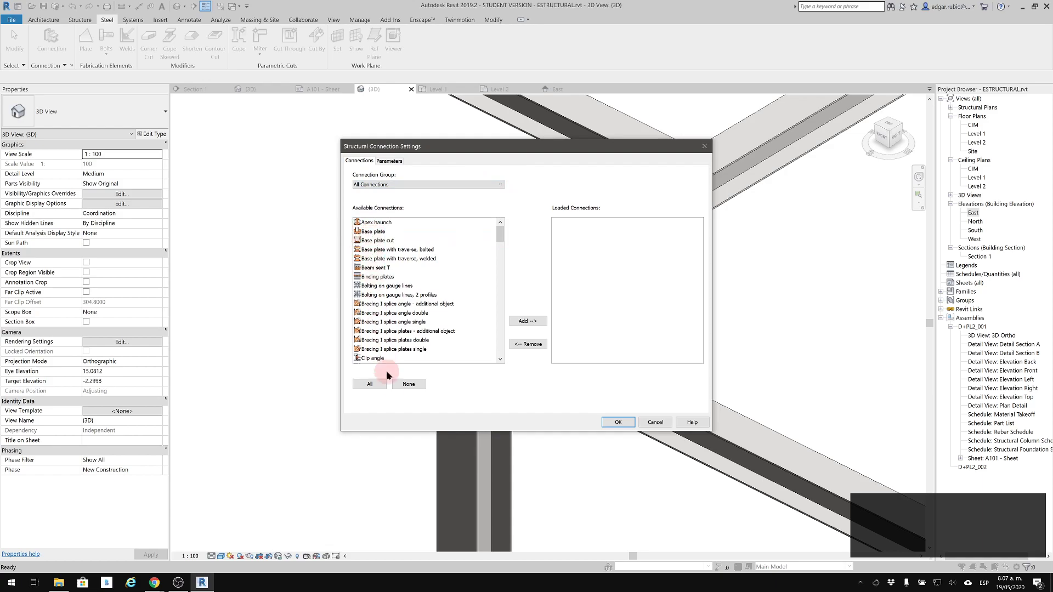
drag(441, 149, 666, 151)
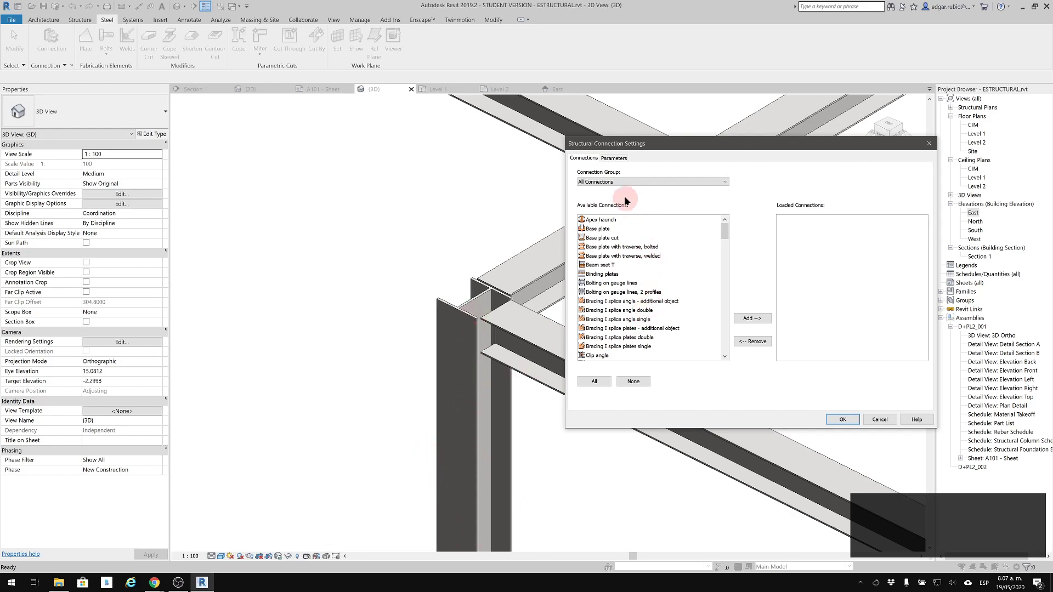
click(594, 229)
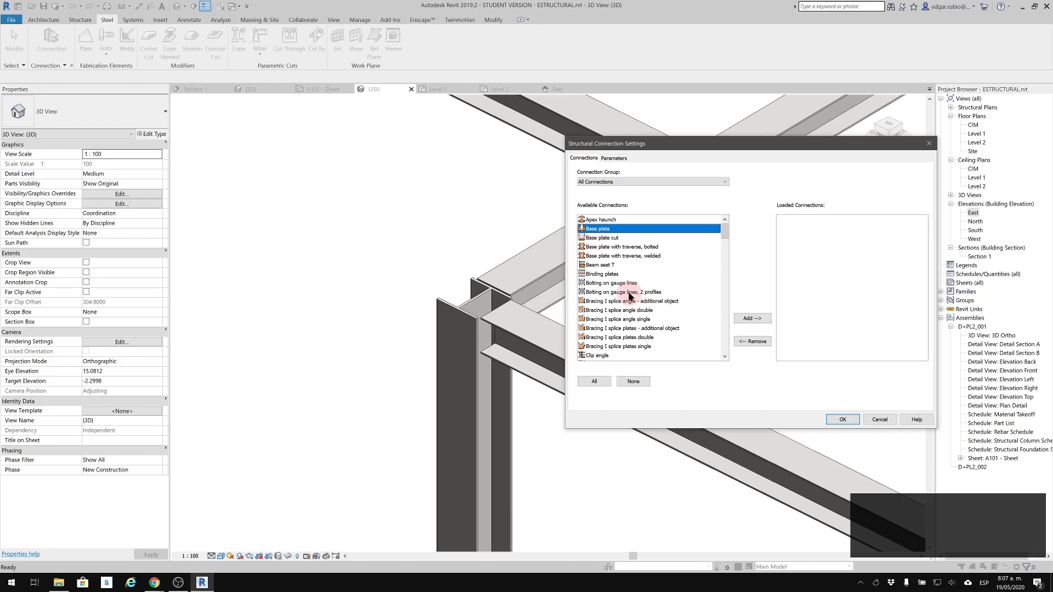
click(594, 381)
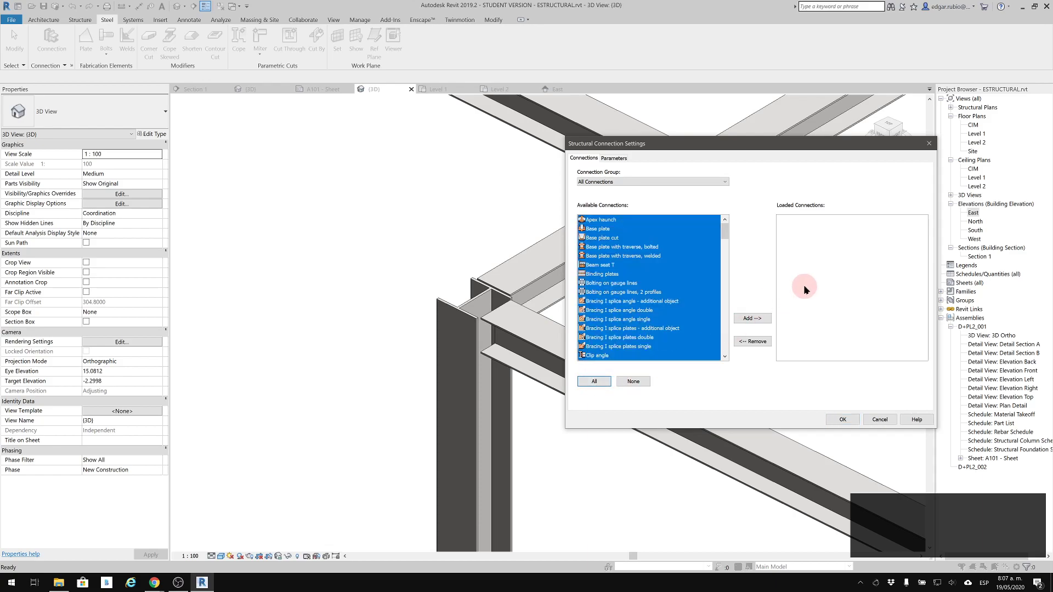
click(757, 319)
click(830, 418)
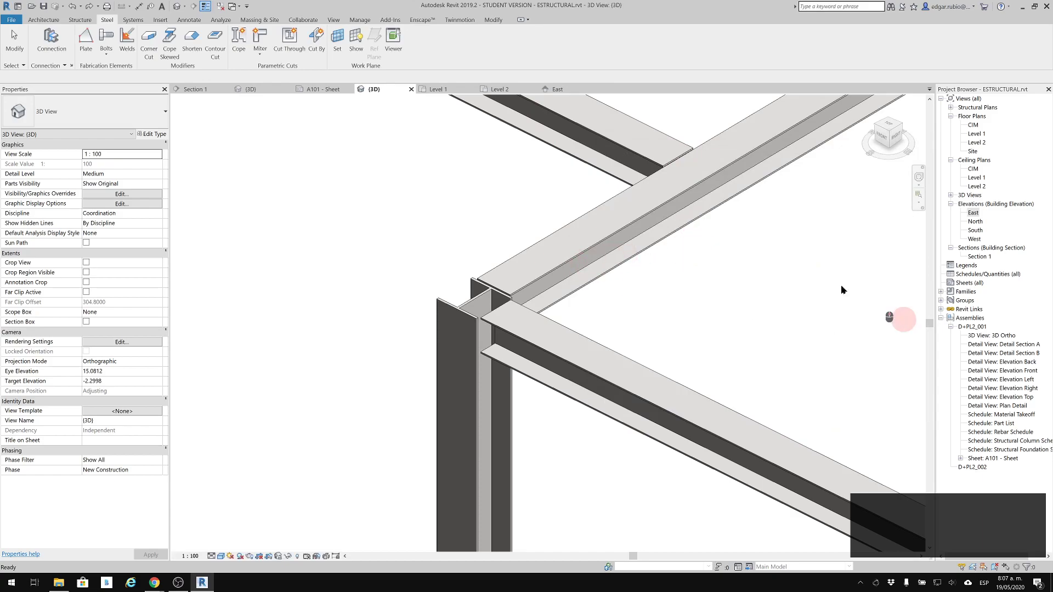
Place a Base plate connection at the foot of the HP310X110 corner column.
scroll(597, 317, down, 2)
middle_drag(561, 325, 517, 99)
scroll(554, 413, up, 5)
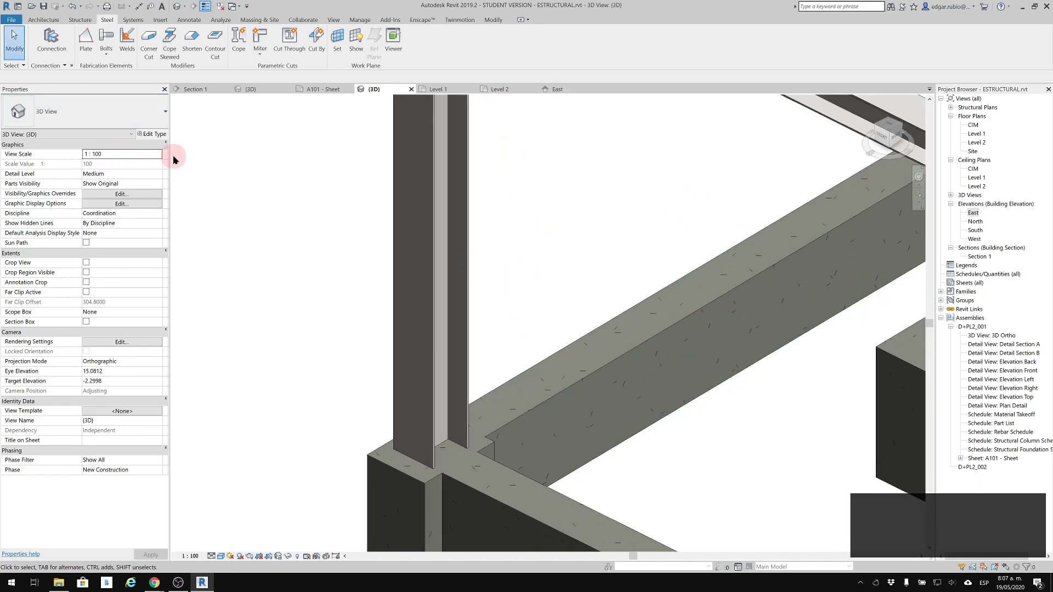
click(51, 39)
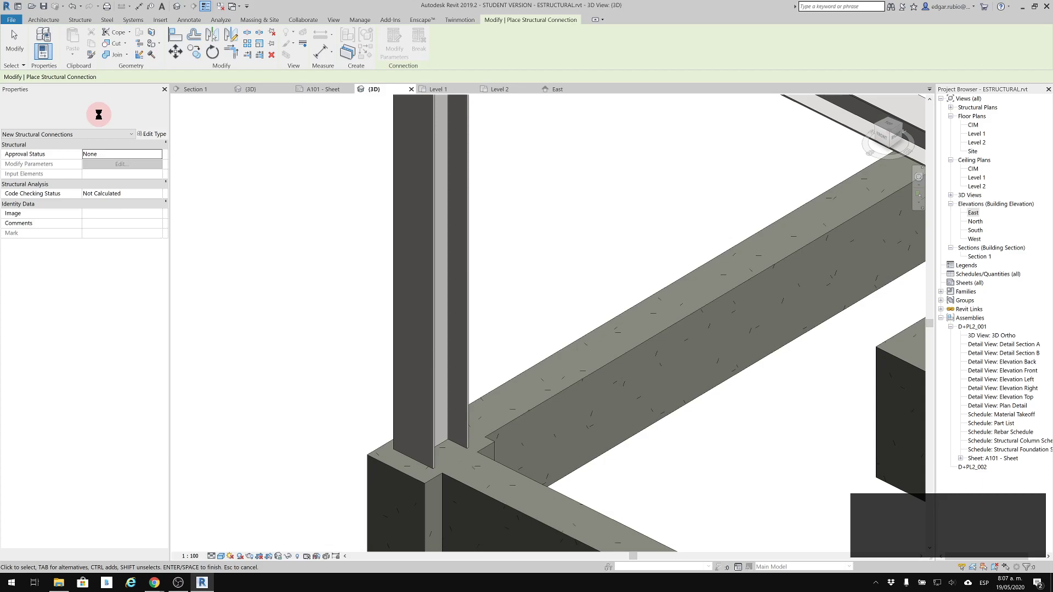
click(165, 111)
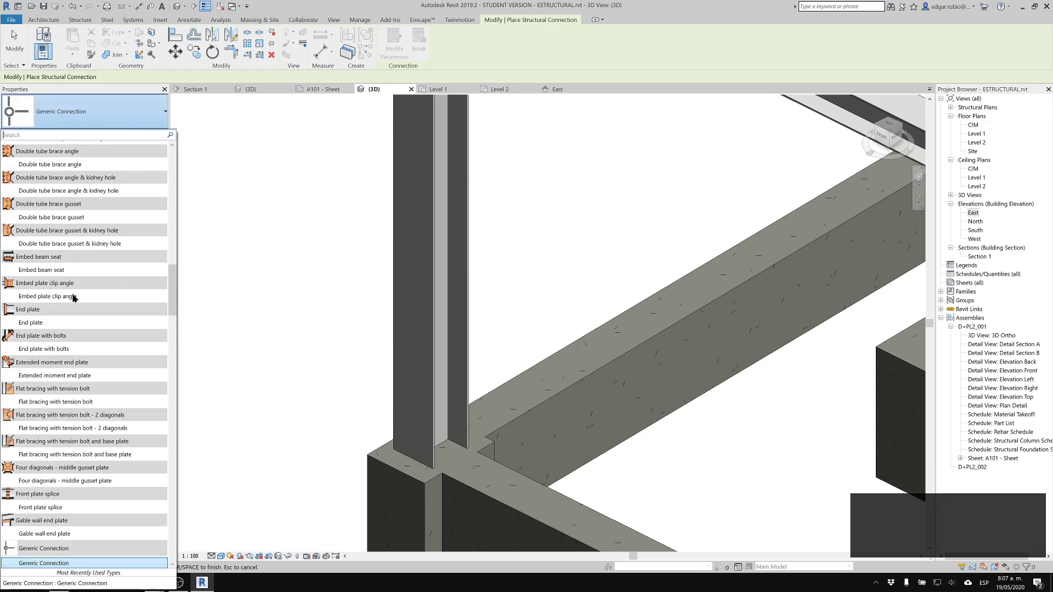
scroll(61, 384, up, 3)
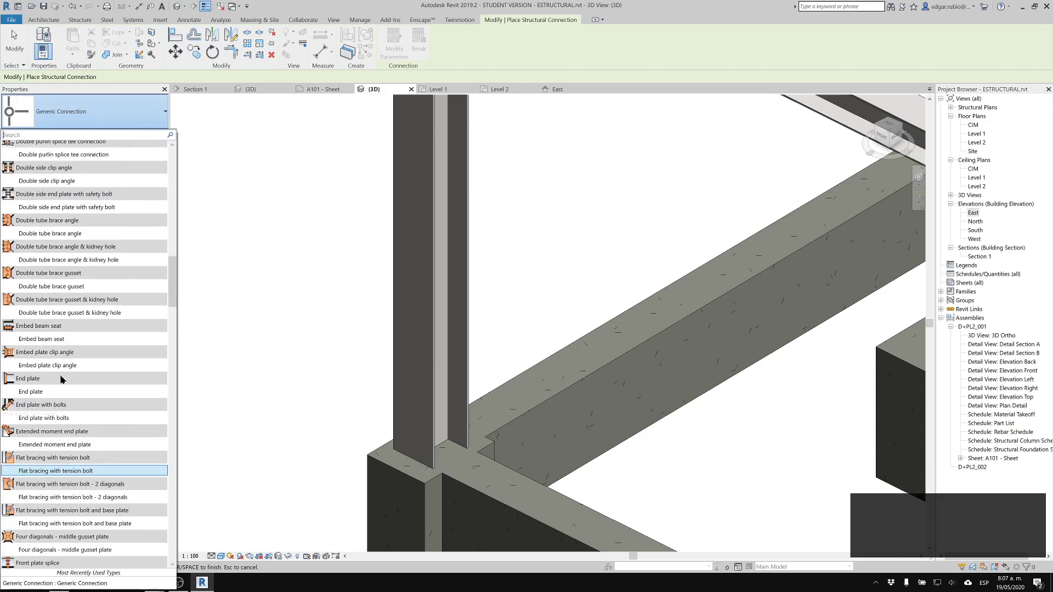
scroll(64, 346, up, 7)
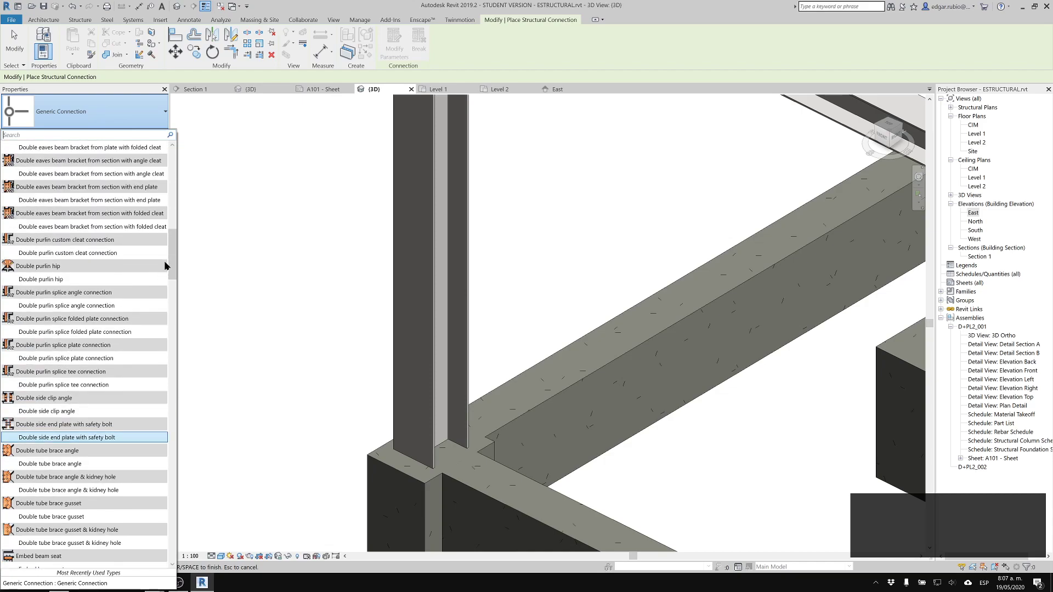
drag(169, 258, 176, 179)
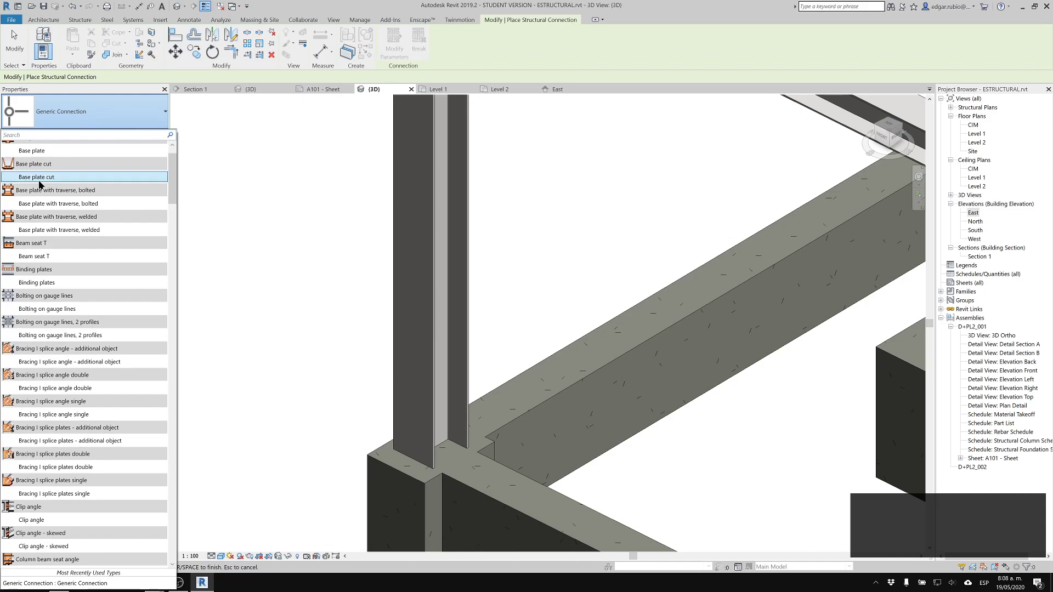
mouse_move(39, 182)
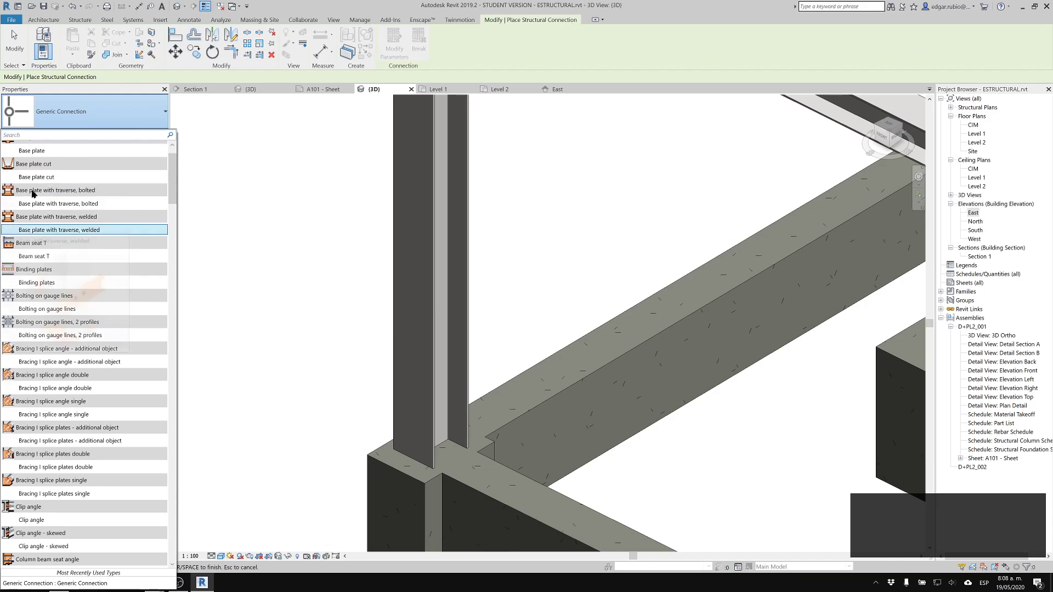
scroll(39, 203, up, 1)
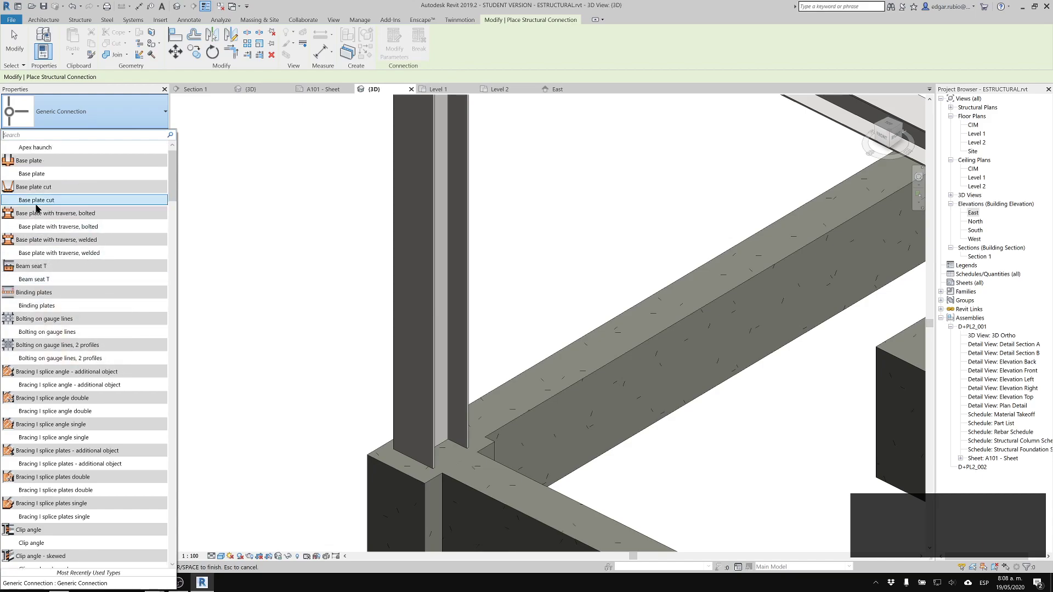
mouse_move(38, 205)
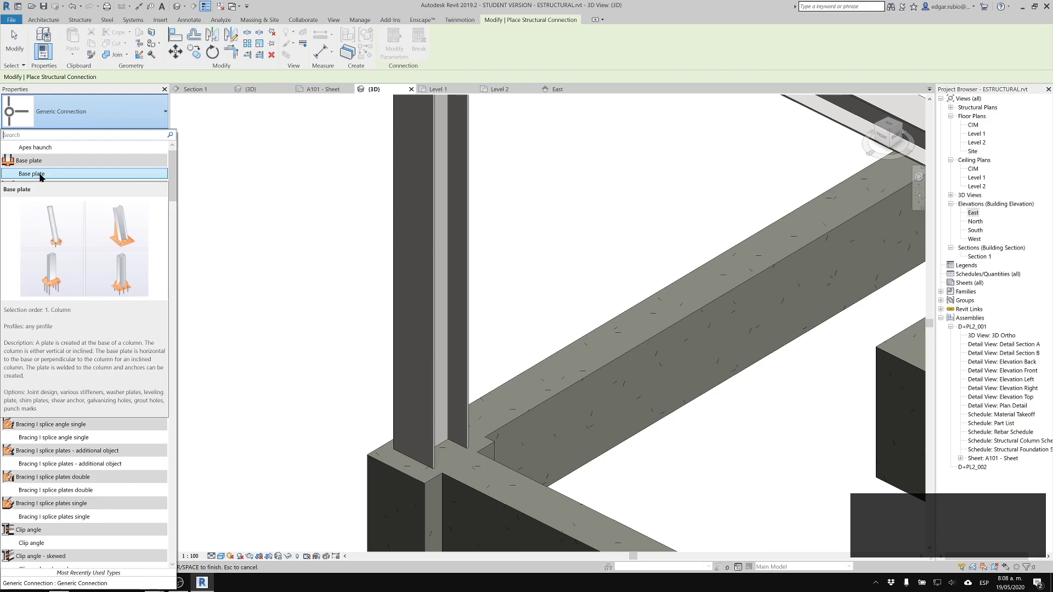
click(40, 174)
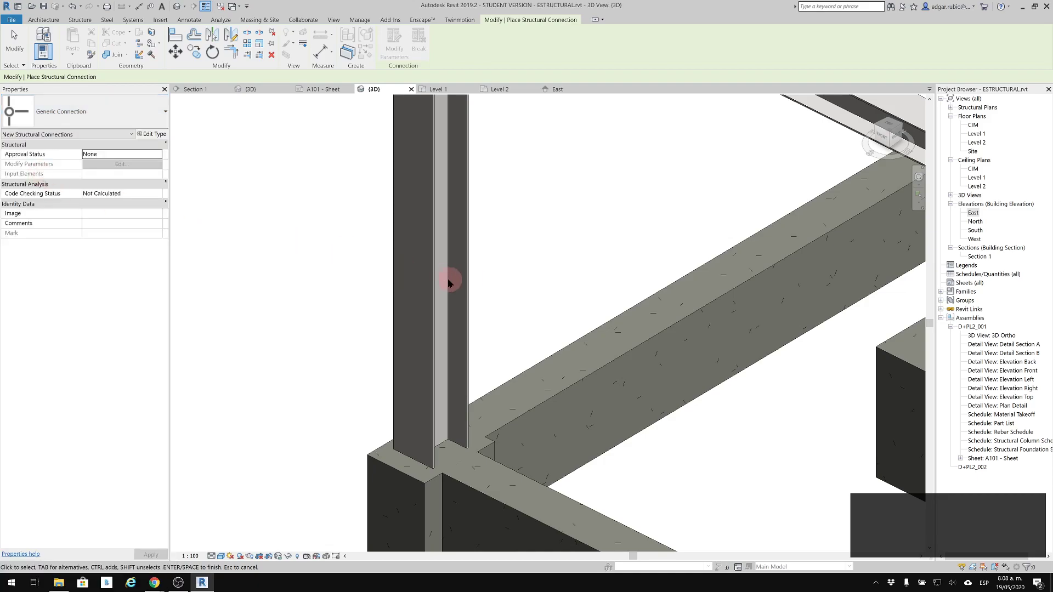
click(395, 374)
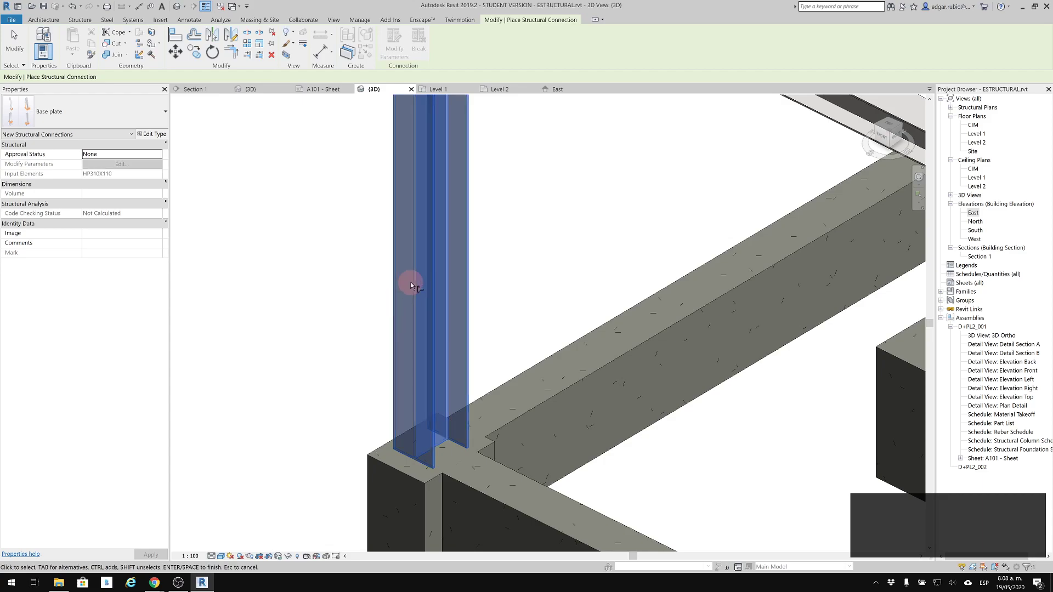
key(Return)
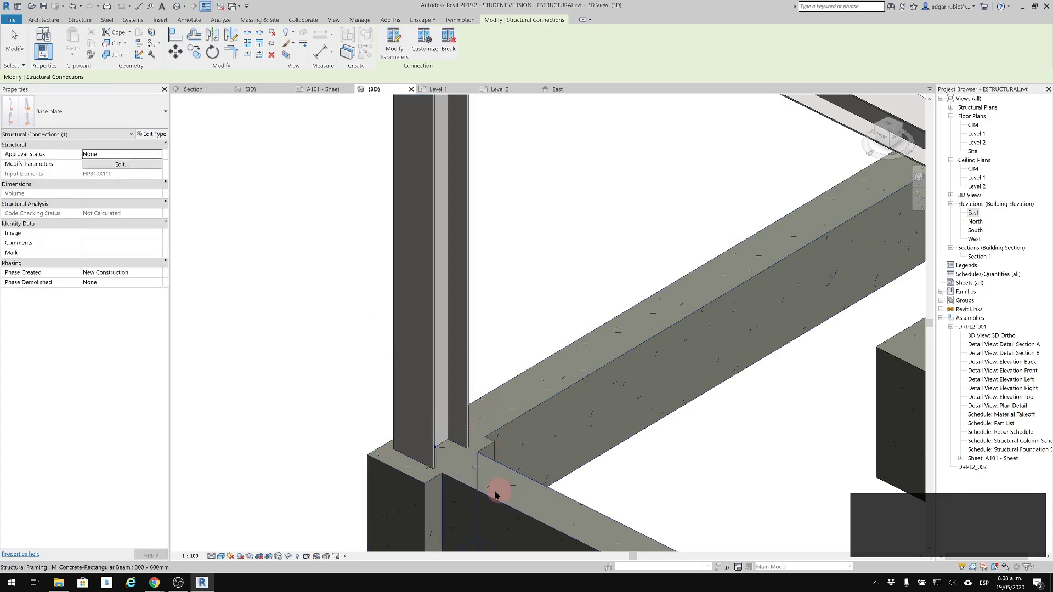
Set the 3D view's detail level to Fine and view the base plate at the column foot from the opposite side.
click(420, 473)
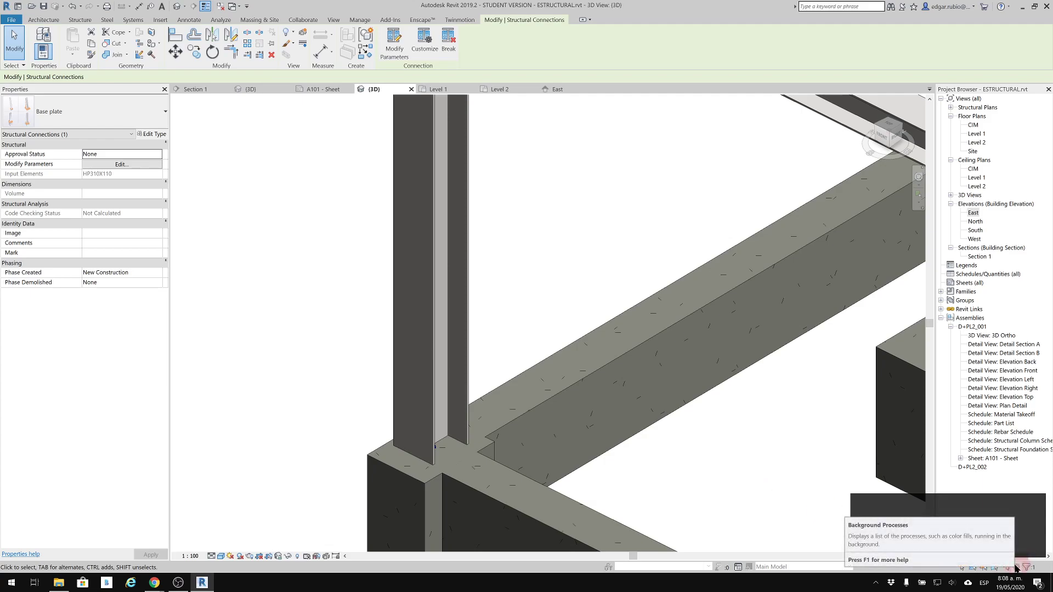
shift+middle_drag(519, 434, 464, 425)
scroll(439, 422, up, 3)
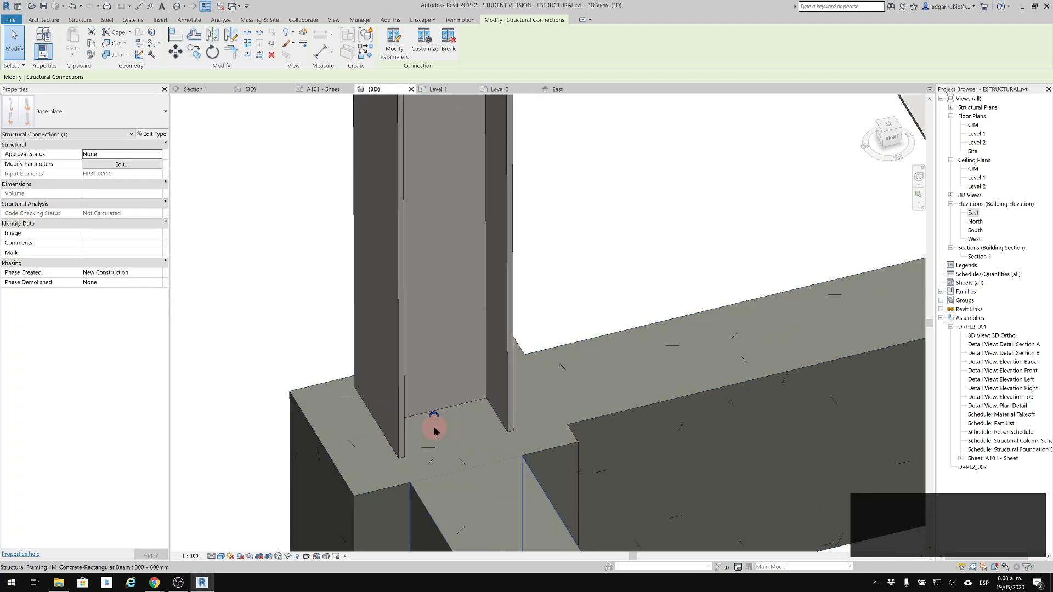
click(212, 555)
click(222, 546)
key(Escape)
shift+middle_drag(450, 528, 816, 471)
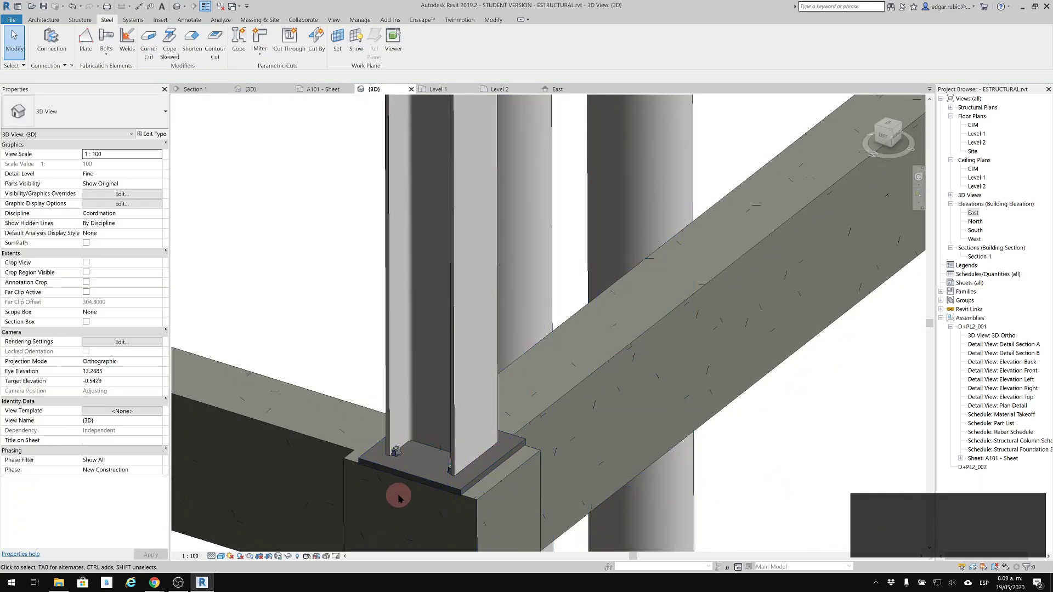
Review the base plate's corner and anchor parameters, and set the intermediate distance to 0.20 for anchors parallel to the web and to the flange.
click(451, 478)
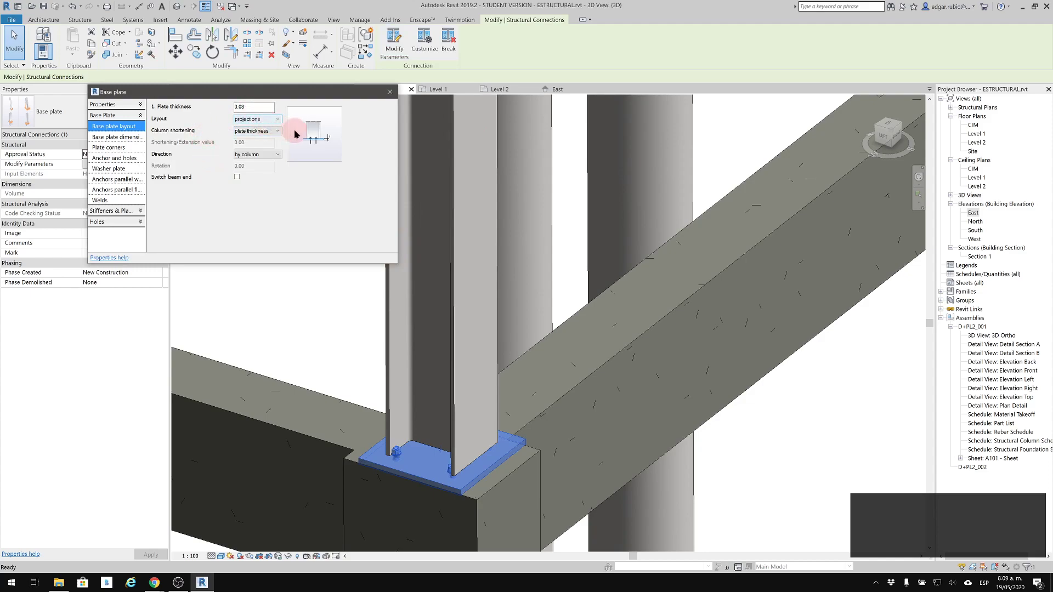
click(112, 149)
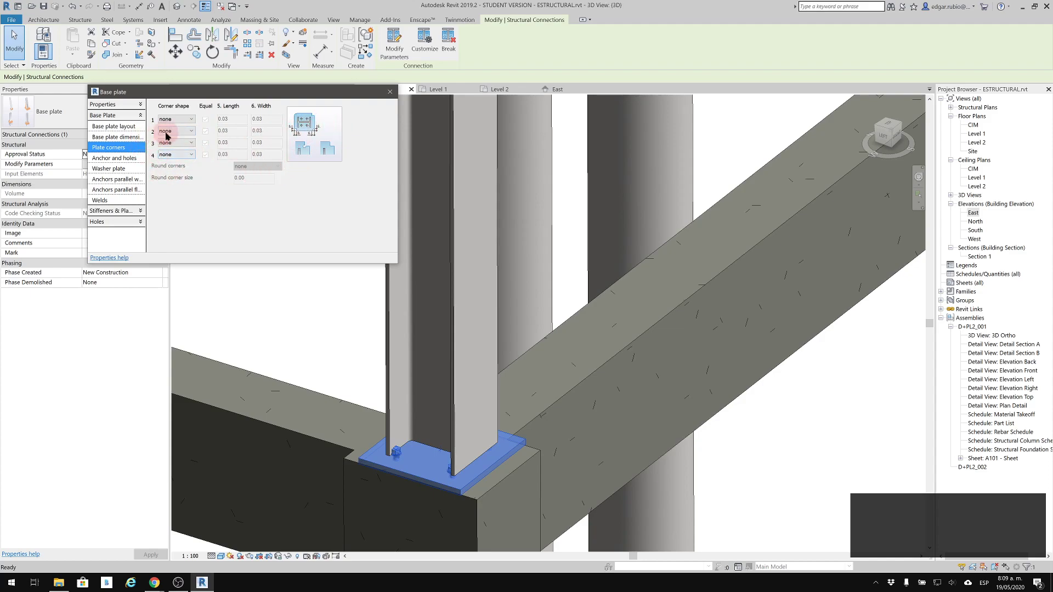
click(194, 120)
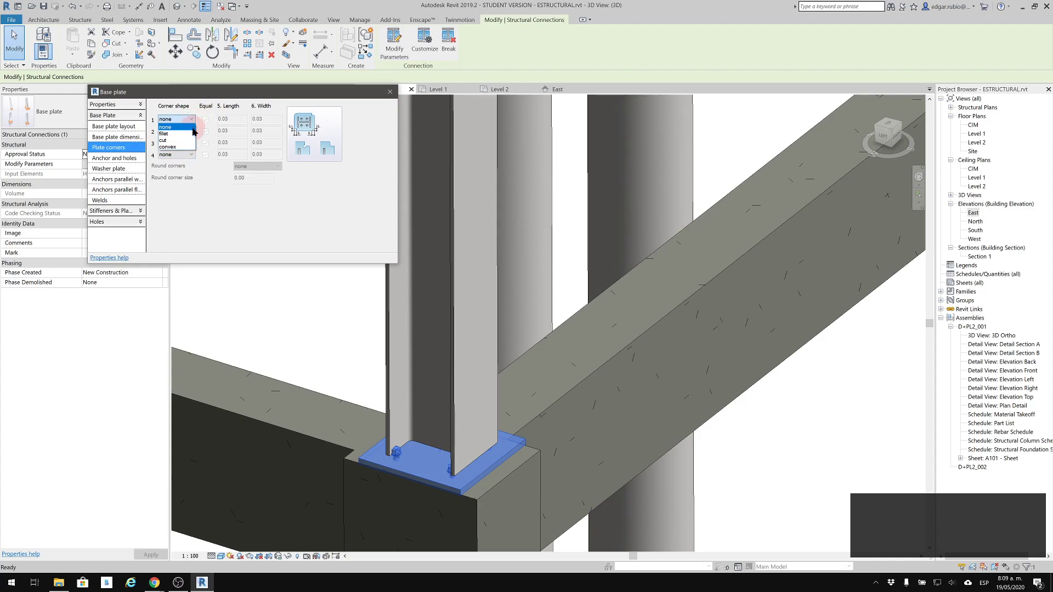
click(268, 184)
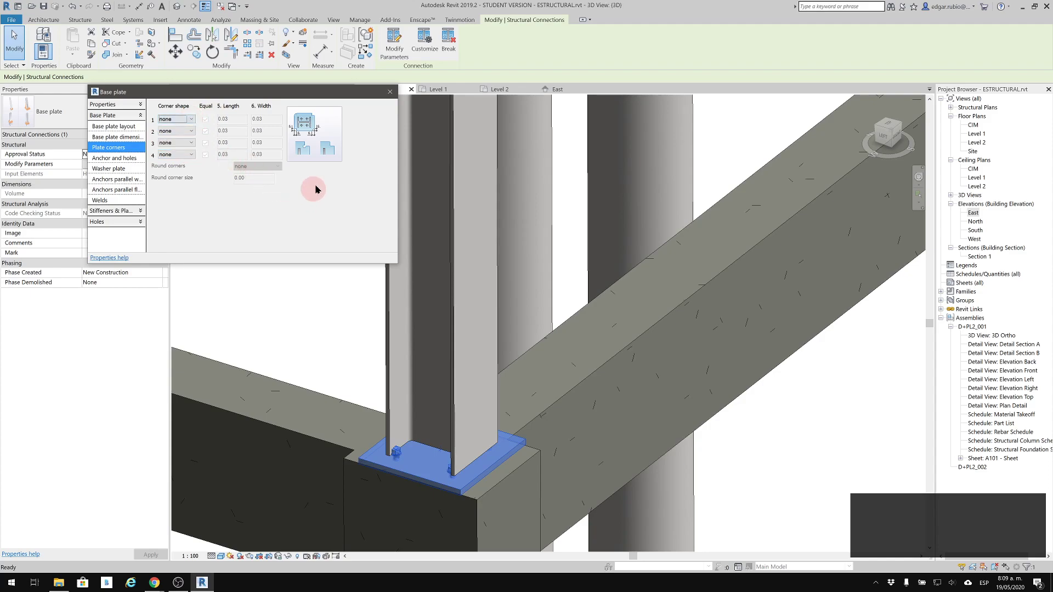
click(110, 159)
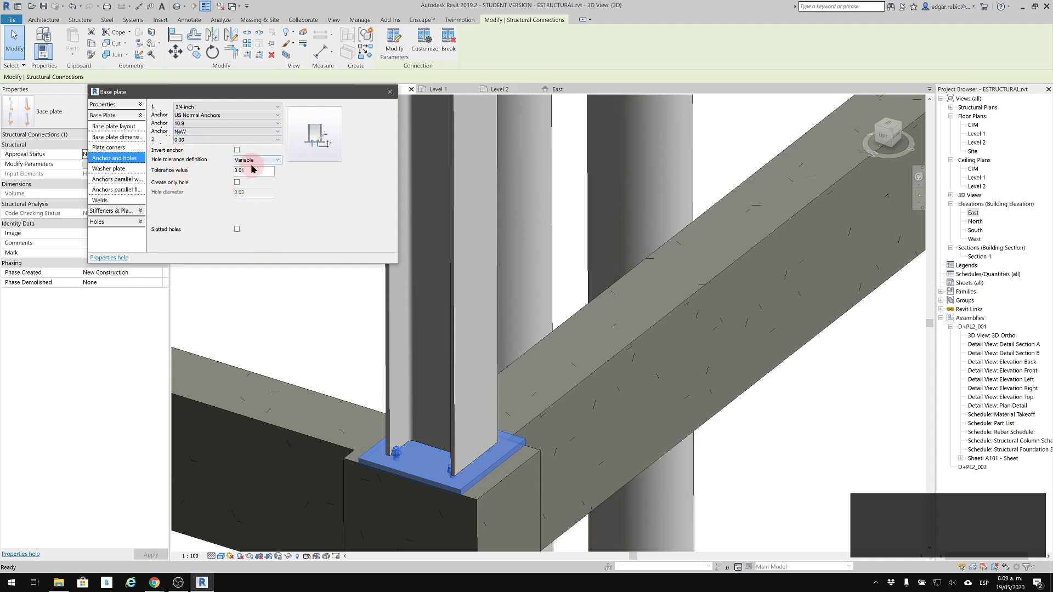
click(113, 179)
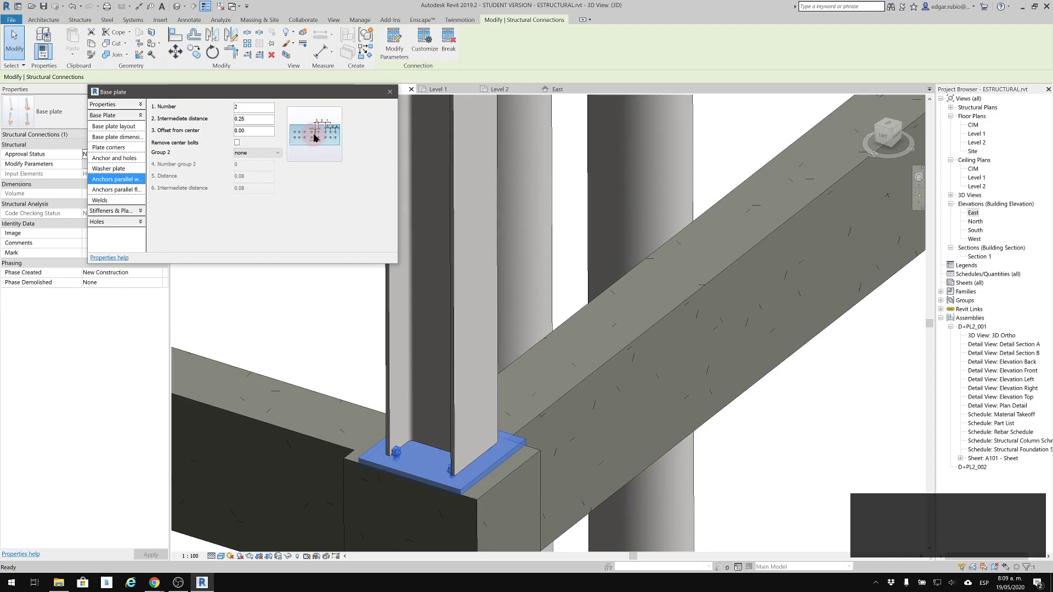
click(244, 119)
drag(243, 122, 254, 122)
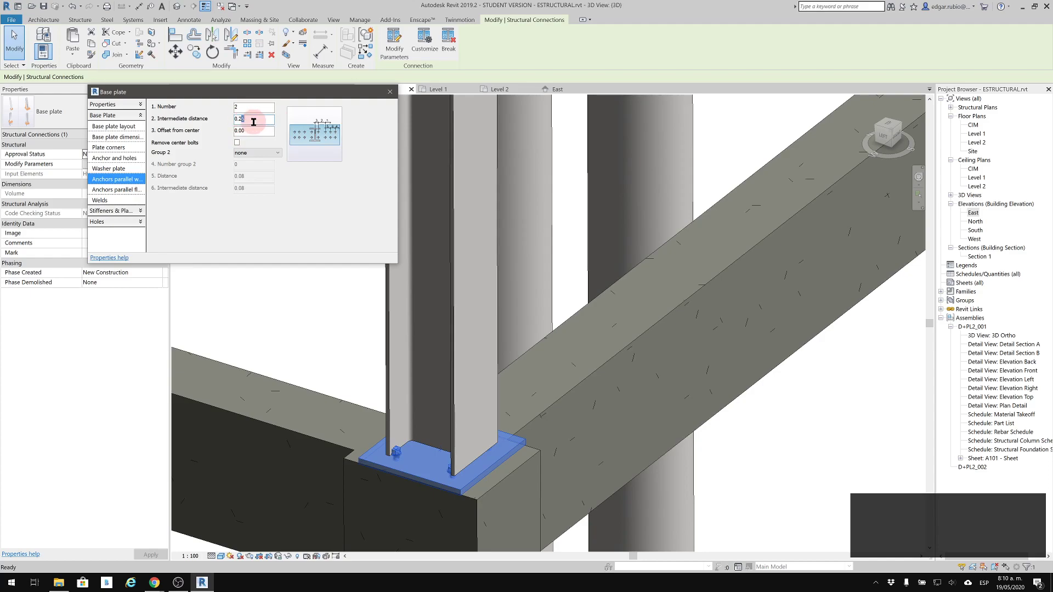
text(0)
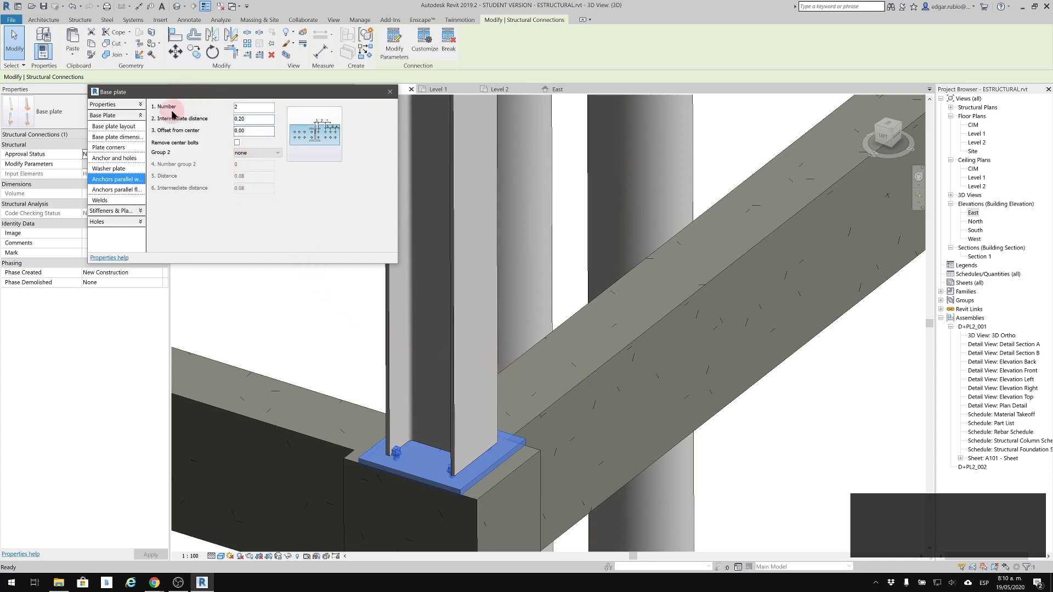
click(111, 189)
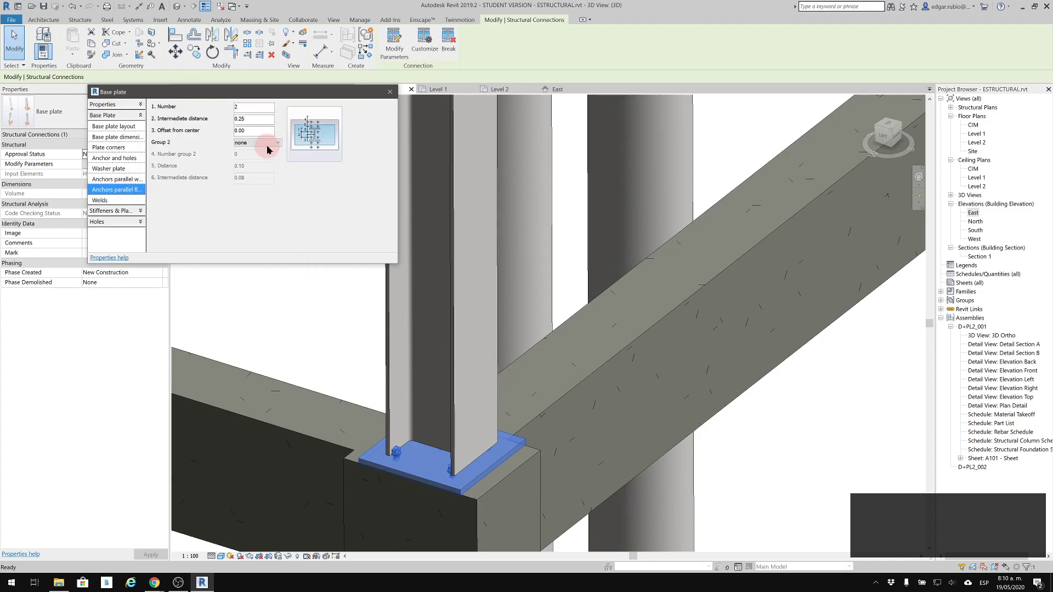
click(244, 119)
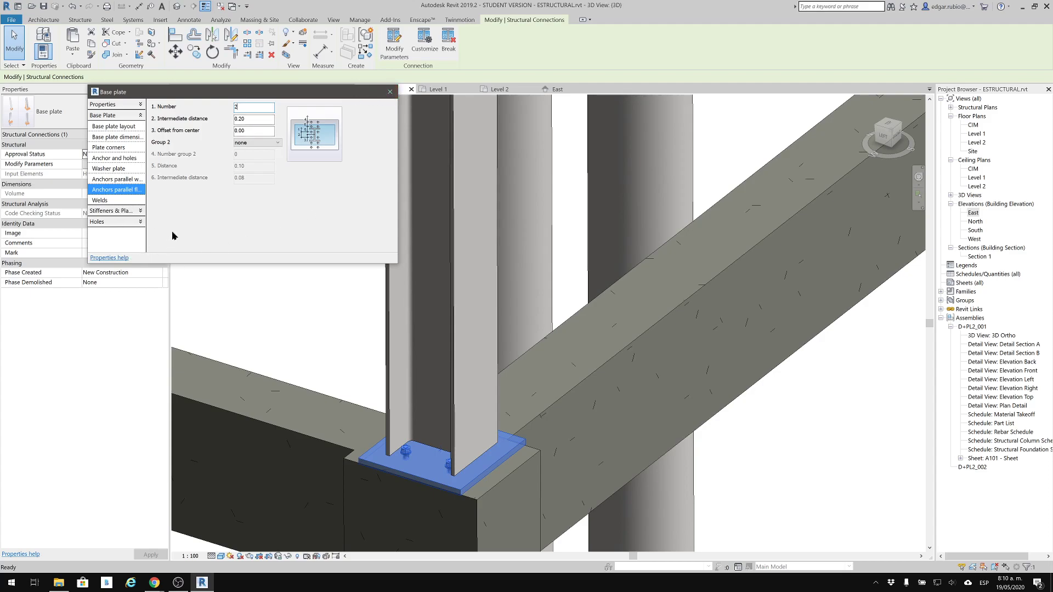
Review the base plate's leveling plate, shim plate, shear anchor and web stiffener settings.
click(119, 211)
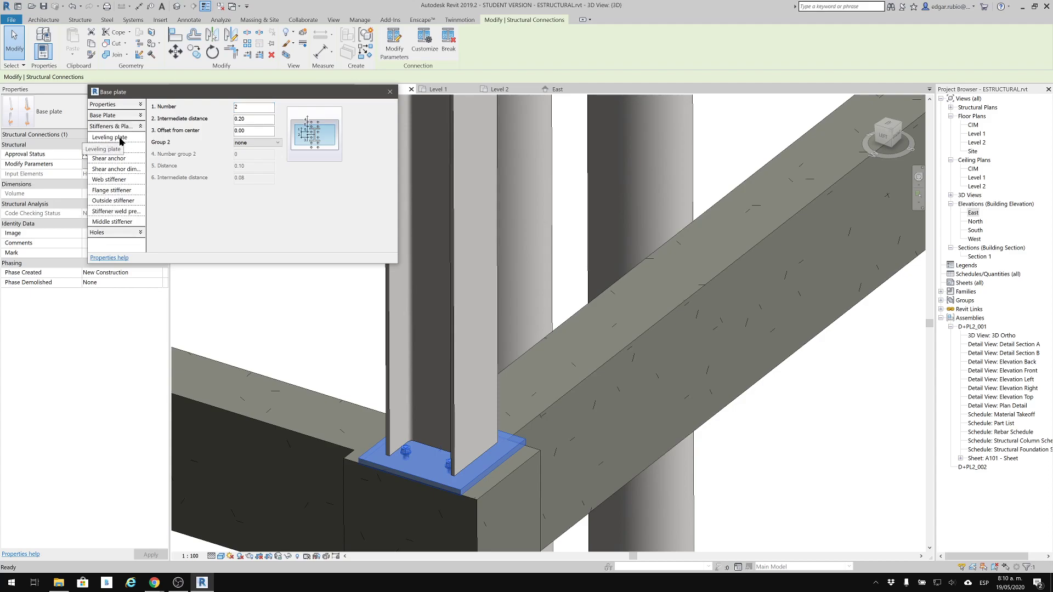
click(120, 139)
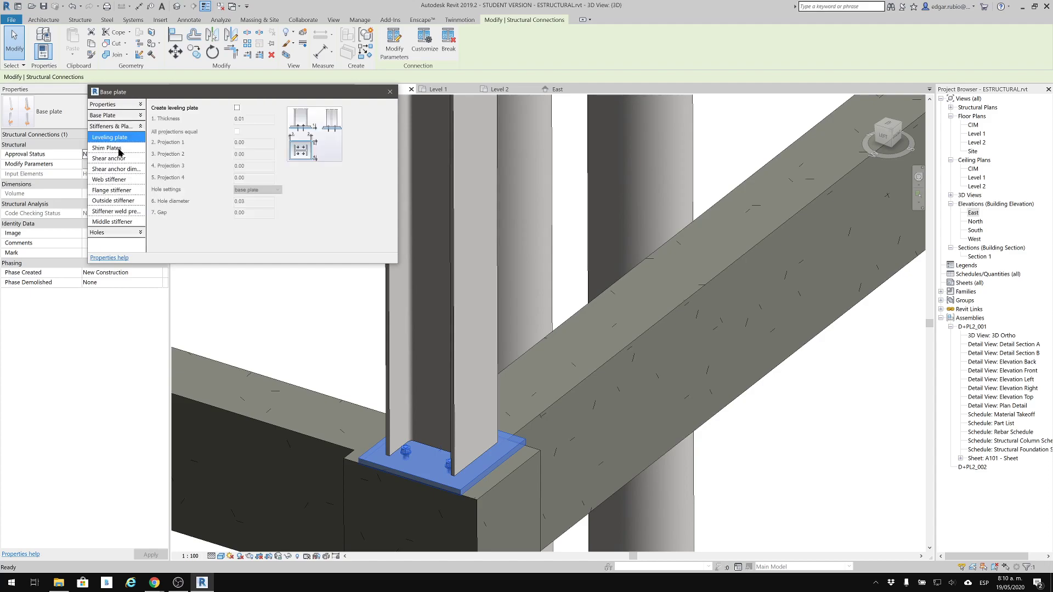
click(107, 149)
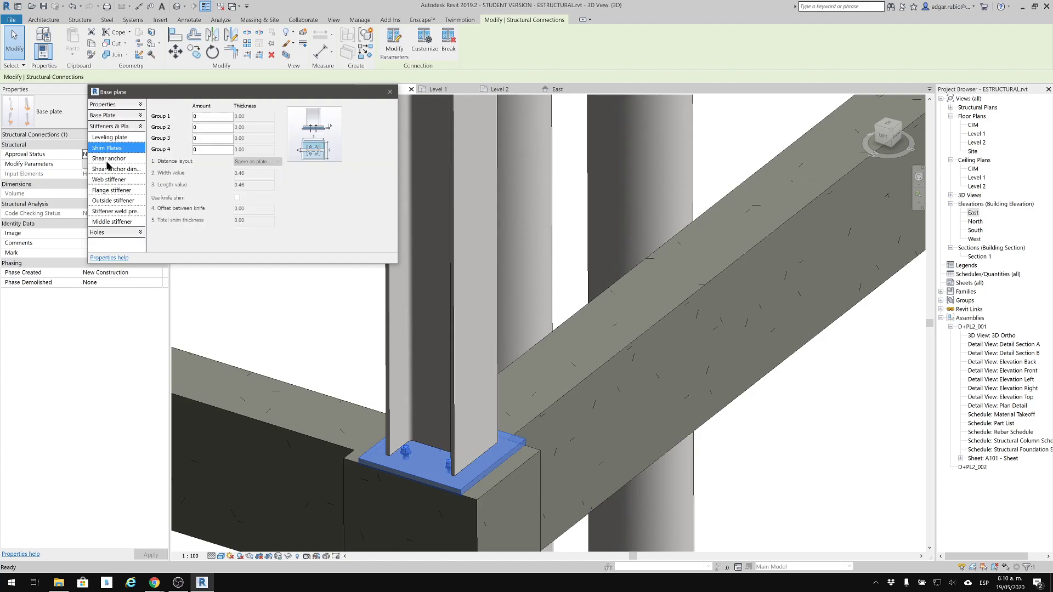
click(109, 159)
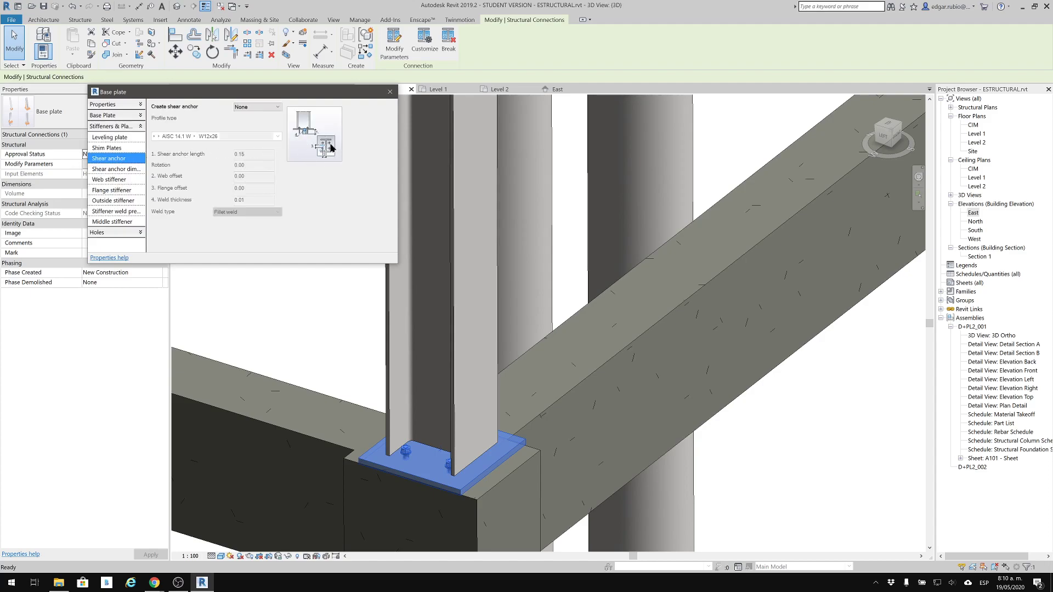
click(111, 171)
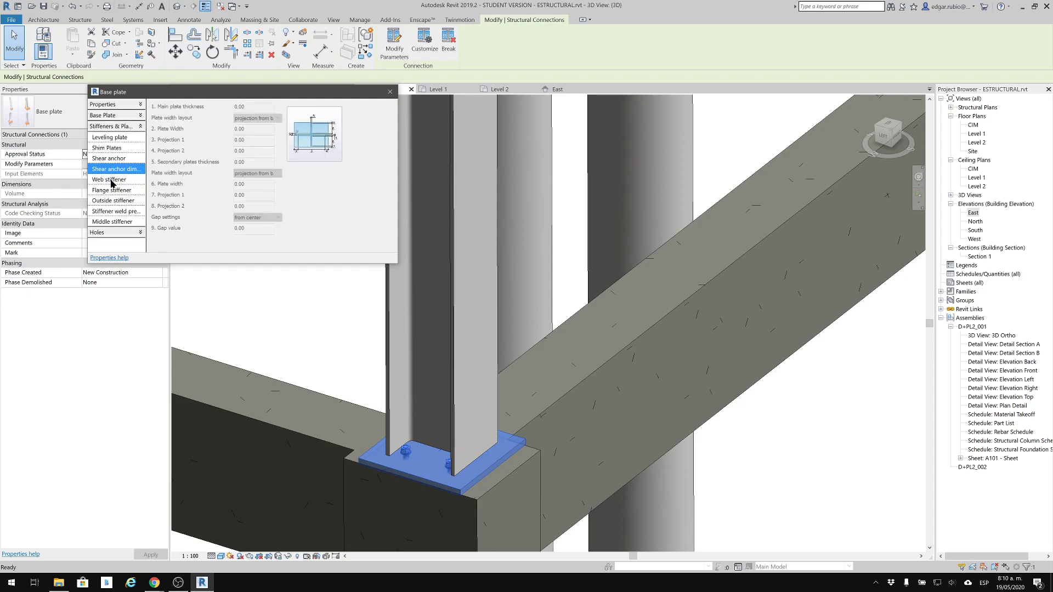
click(109, 179)
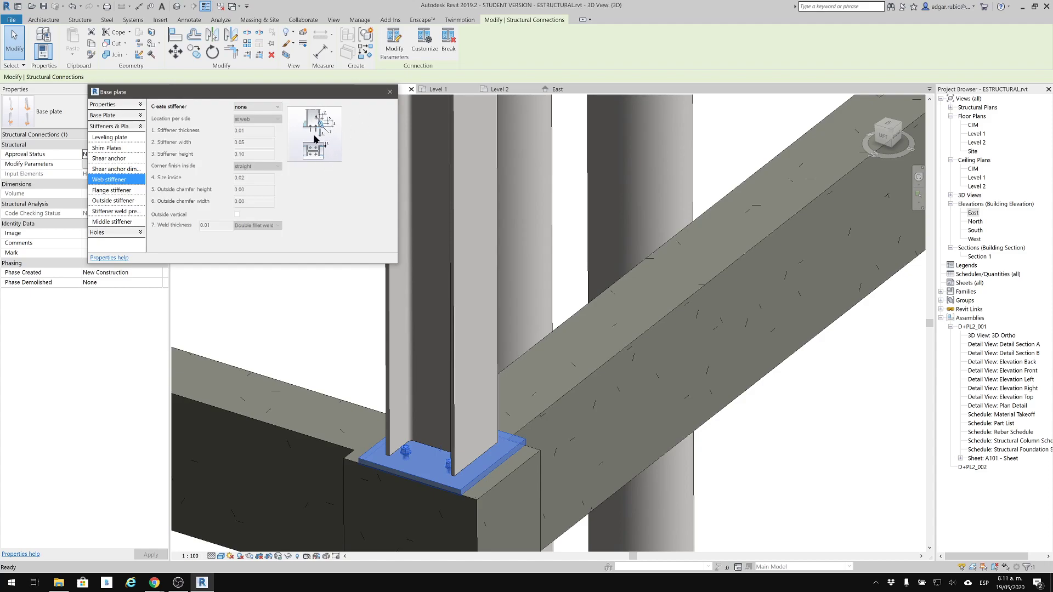
Try web stiffeners on both sides of the base plate, set their creation back to none, and close the connection parameters.
click(269, 109)
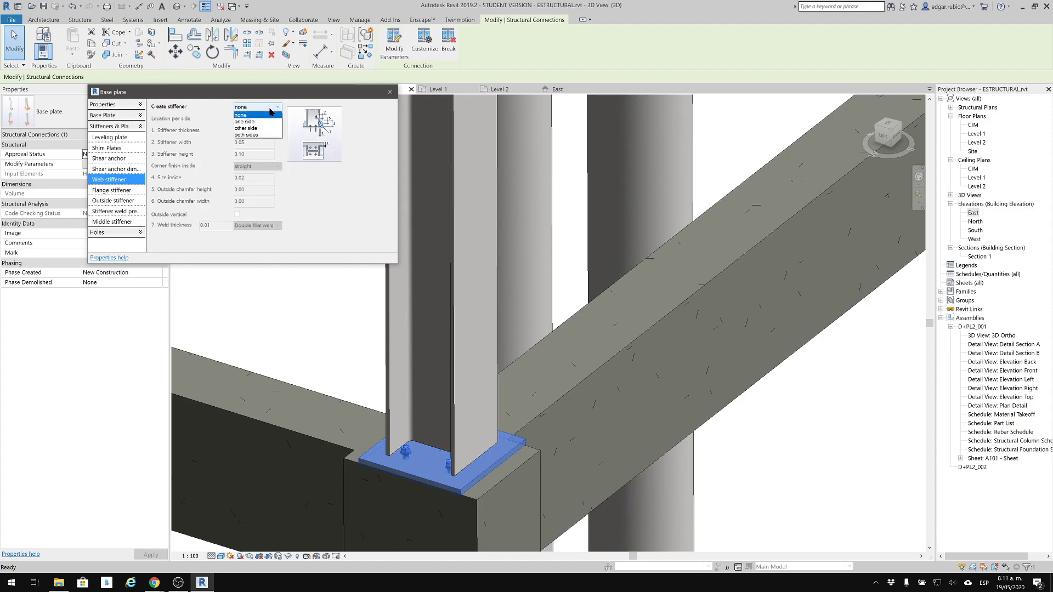
click(271, 135)
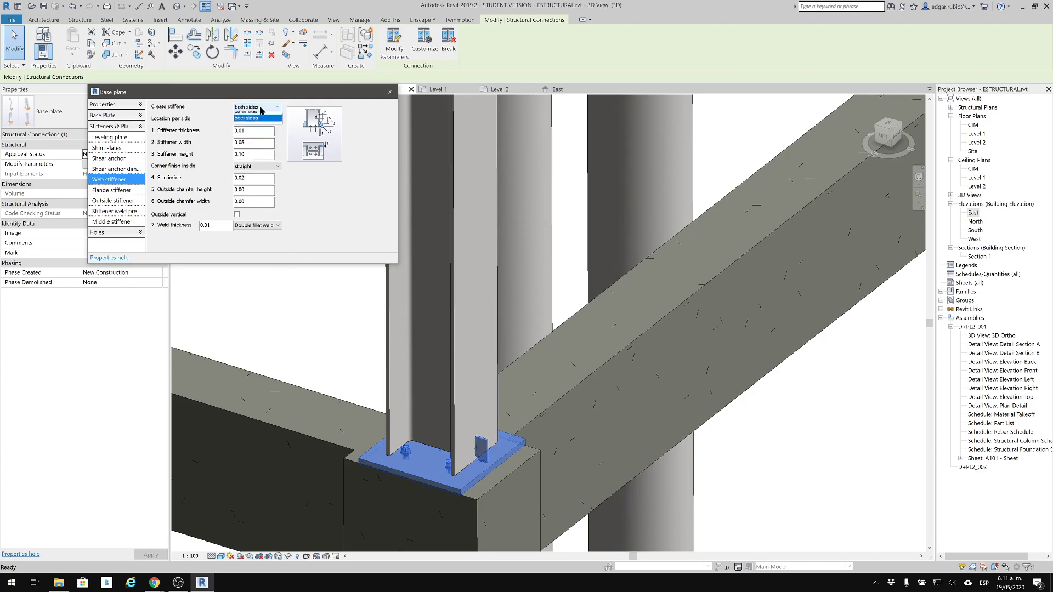
click(257, 115)
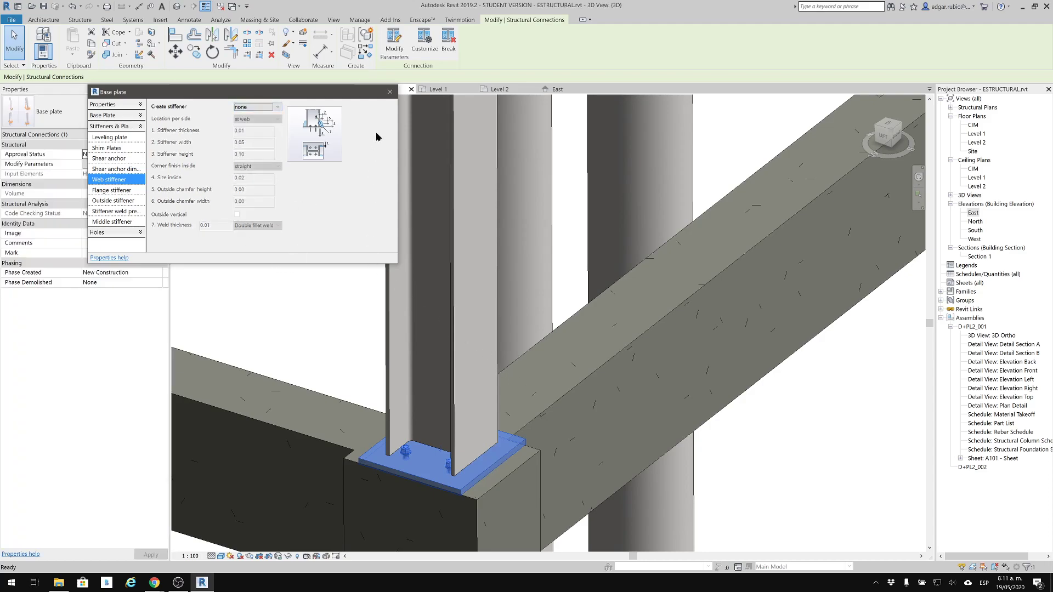
click(388, 93)
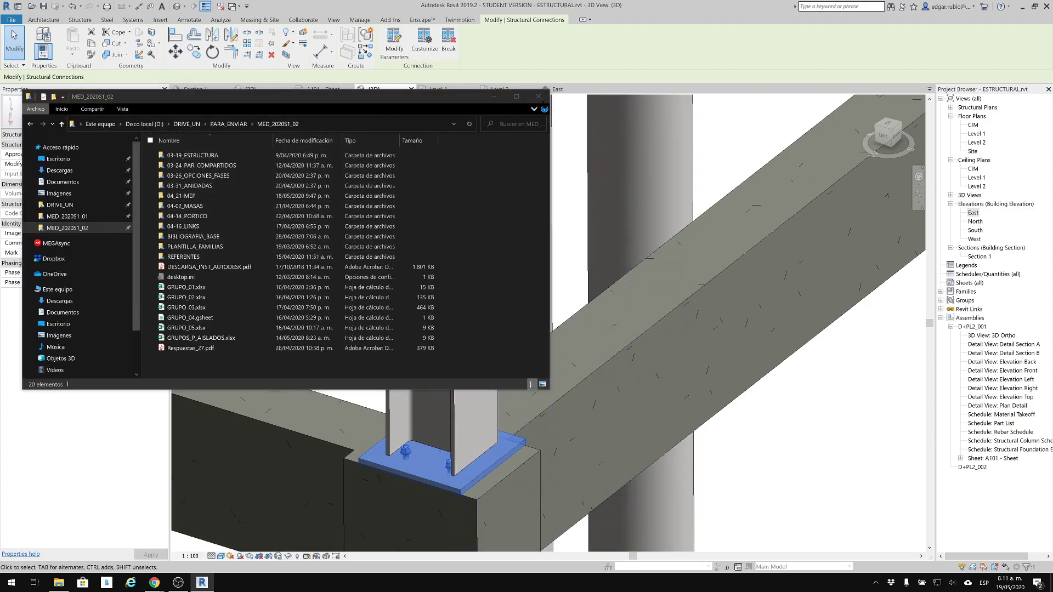
click(494, 97)
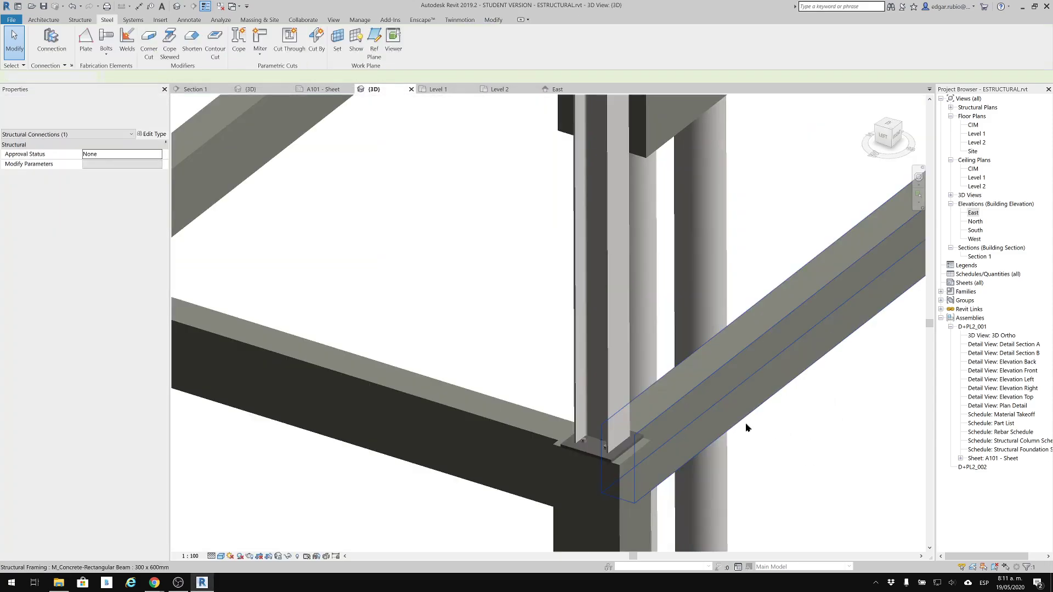
Try to place a single Base plate connection on the three remaining HP310X110 columns at once.
scroll(745, 425, down, 2)
middle_drag(823, 342, 475, 366)
shift+middle_drag(797, 331, 759, 314)
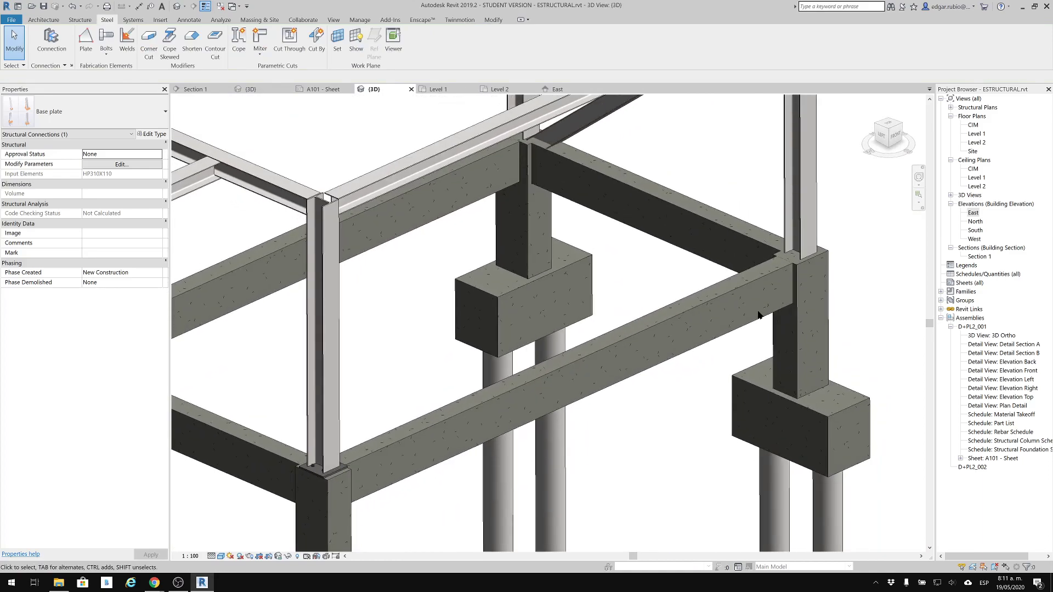
click(52, 38)
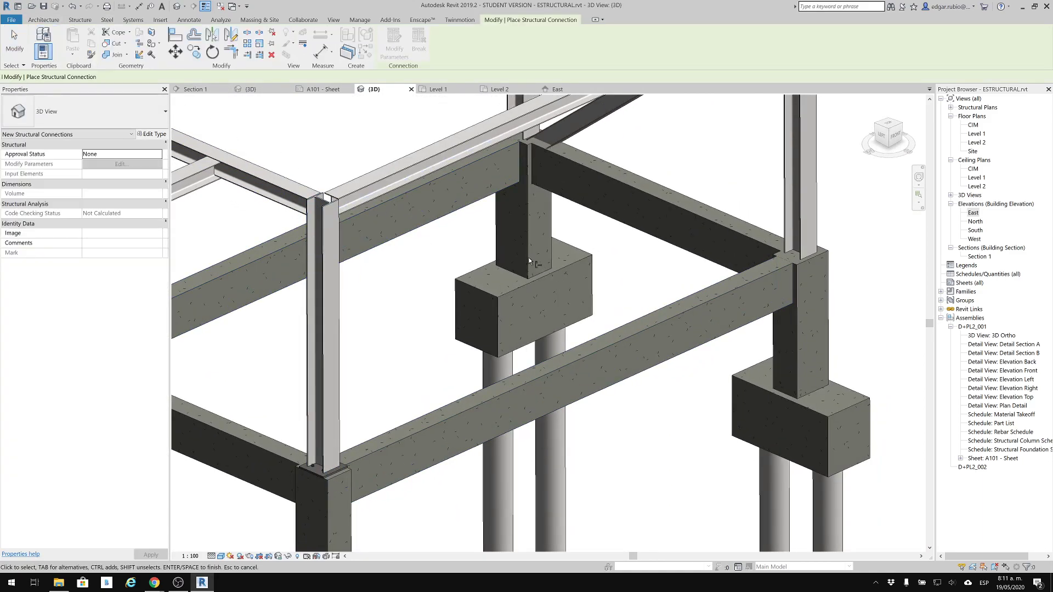
middle_drag(679, 266, 734, 313)
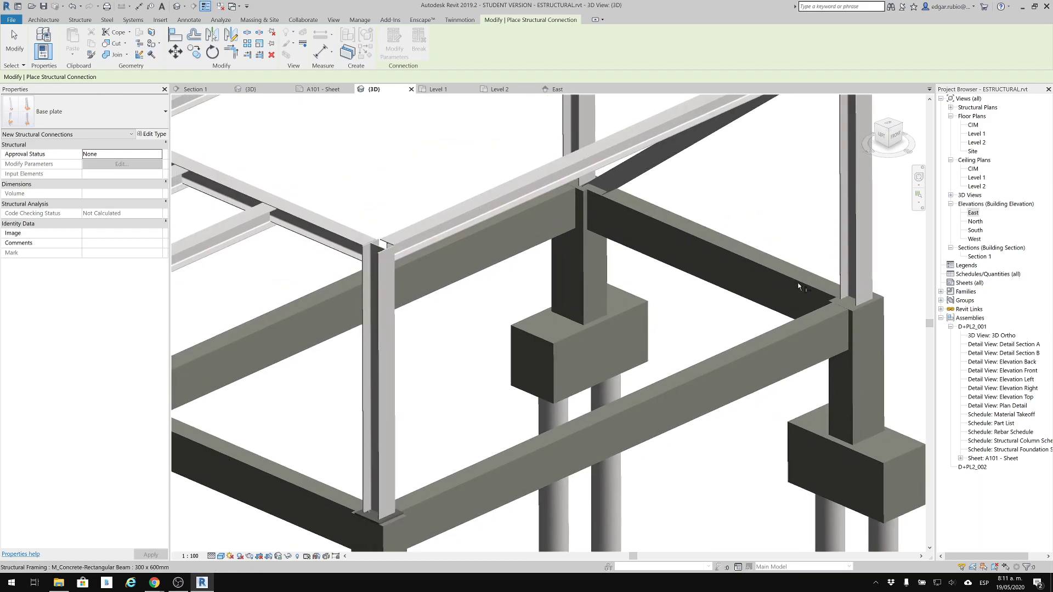
ctrl+click(593, 118)
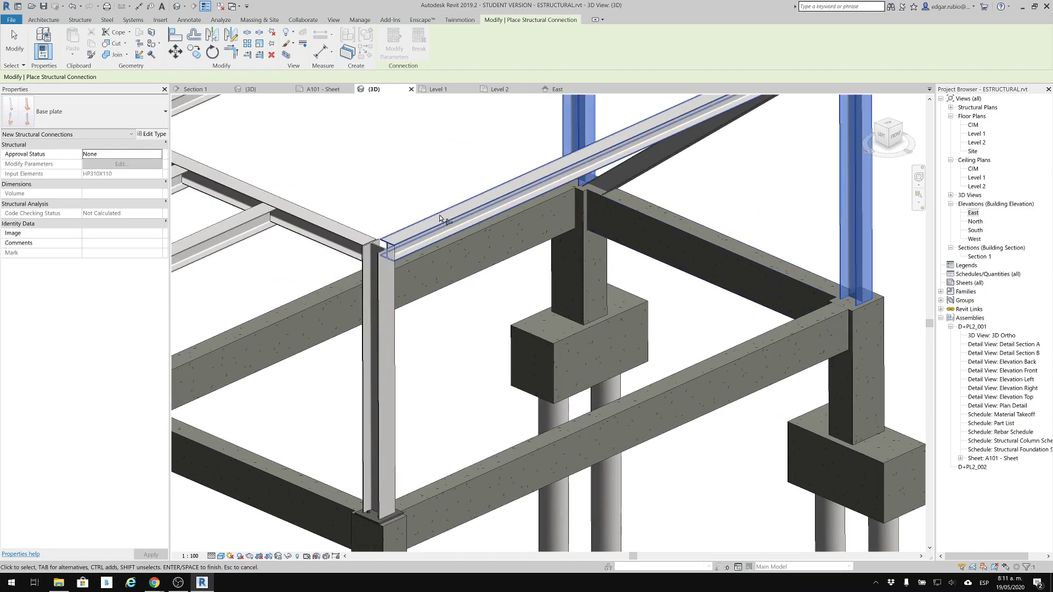
middle_drag(455, 215, 609, 176)
ctrl+click(272, 299)
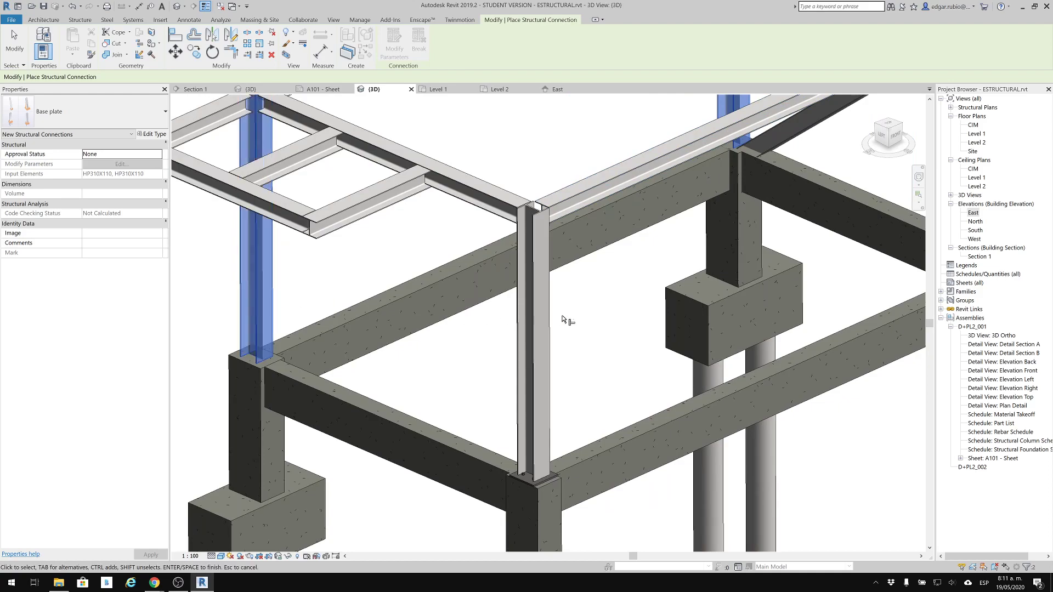
key(Return)
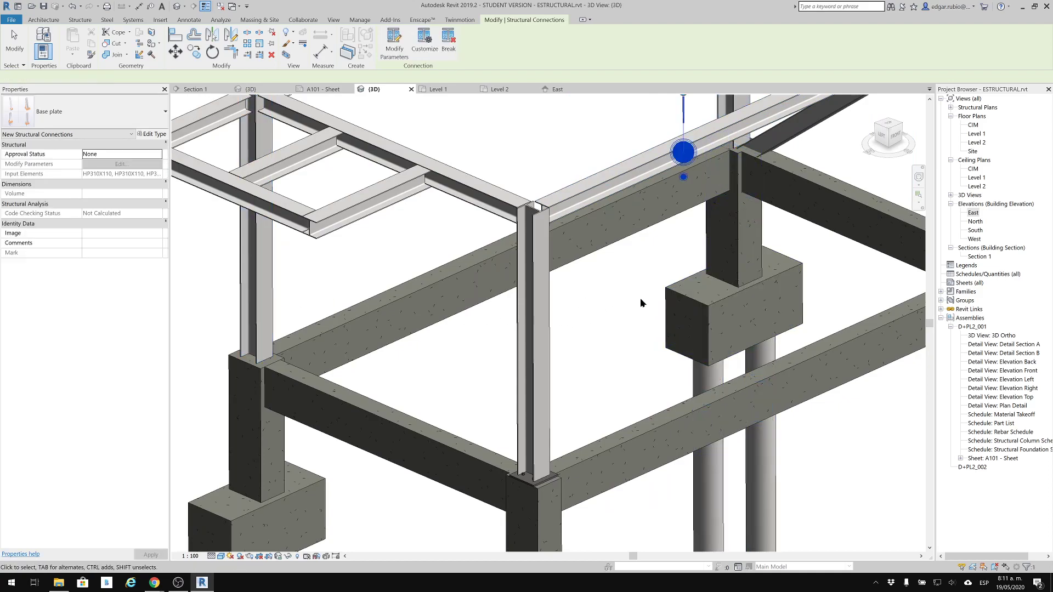
middle_drag(677, 283, 569, 383)
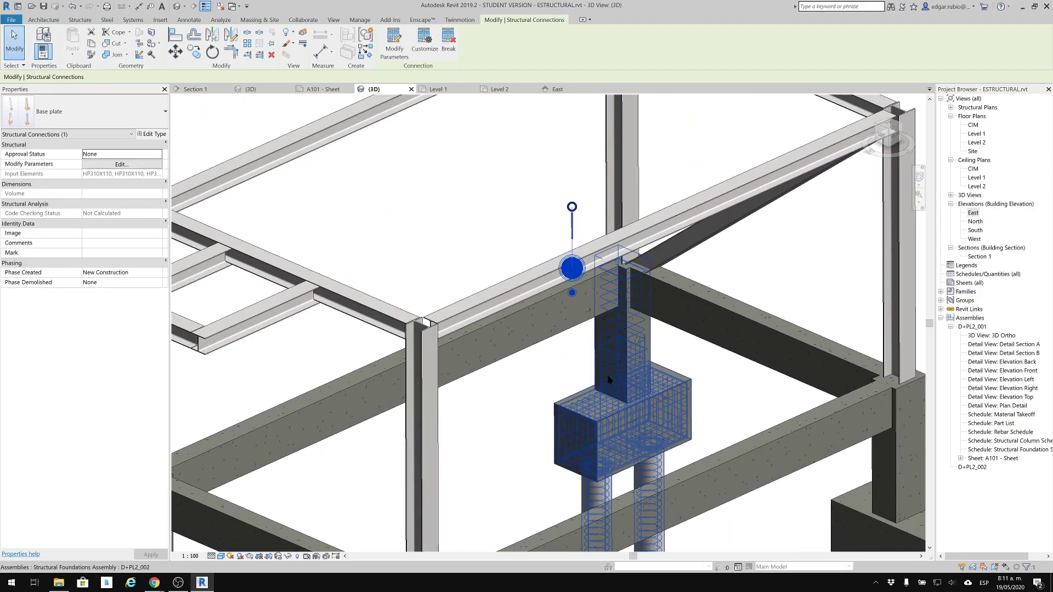
key(Escape)
middle_drag(639, 286, 624, 266)
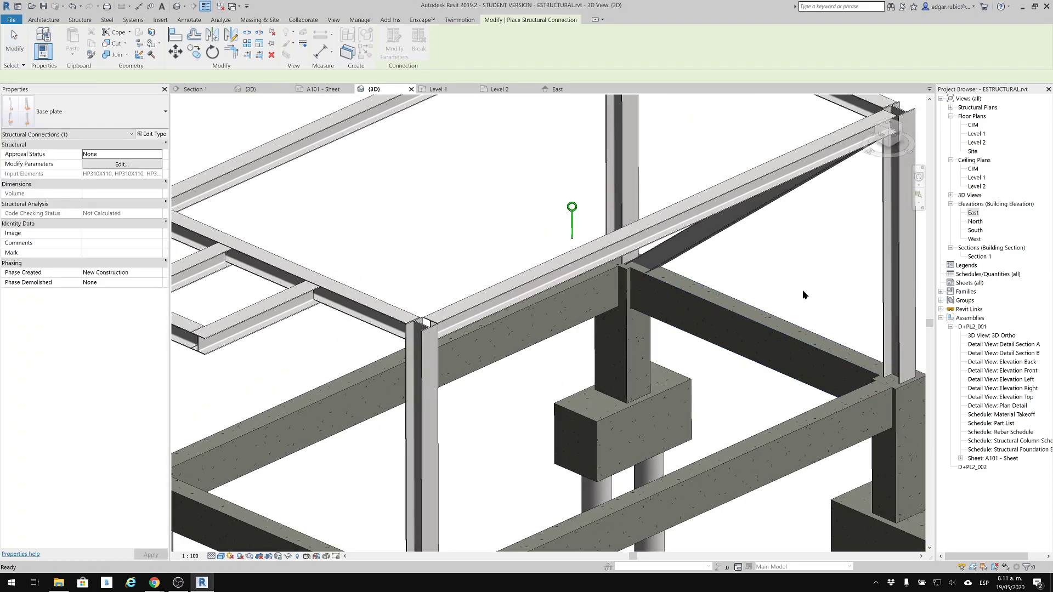
key(Escape)
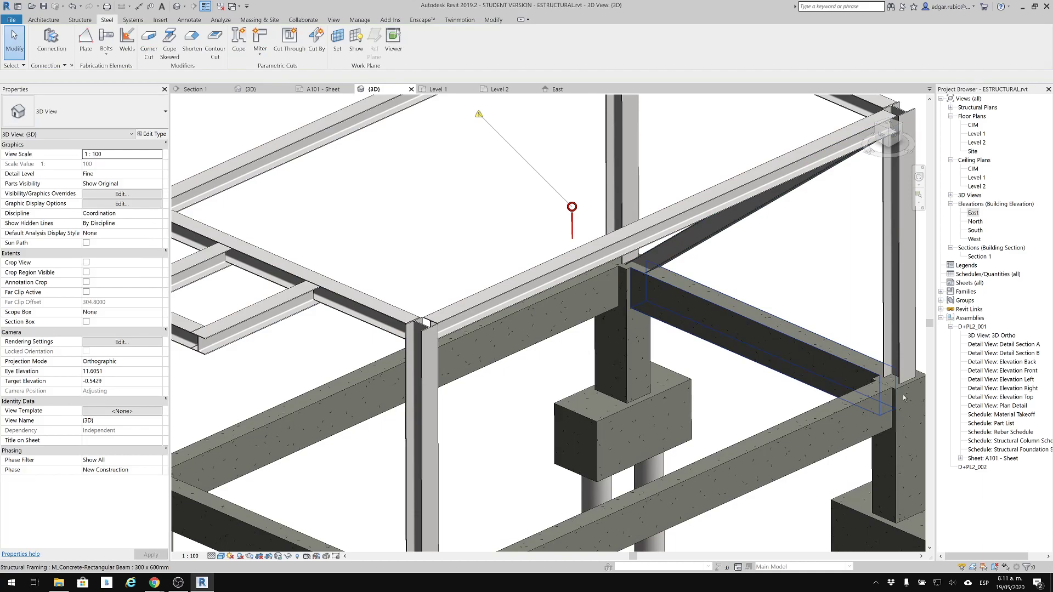
middle_drag(920, 448, 845, 325)
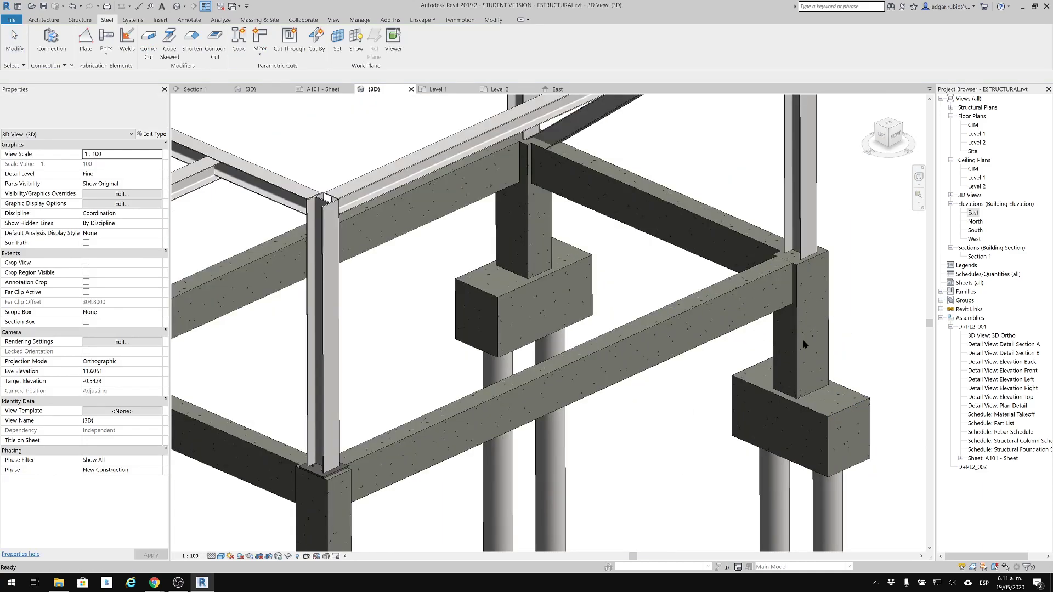
Place a Base plate connection on the HP310X110 column at the far end of the long concrete beam from the corner column.
middle_drag(814, 218, 816, 252)
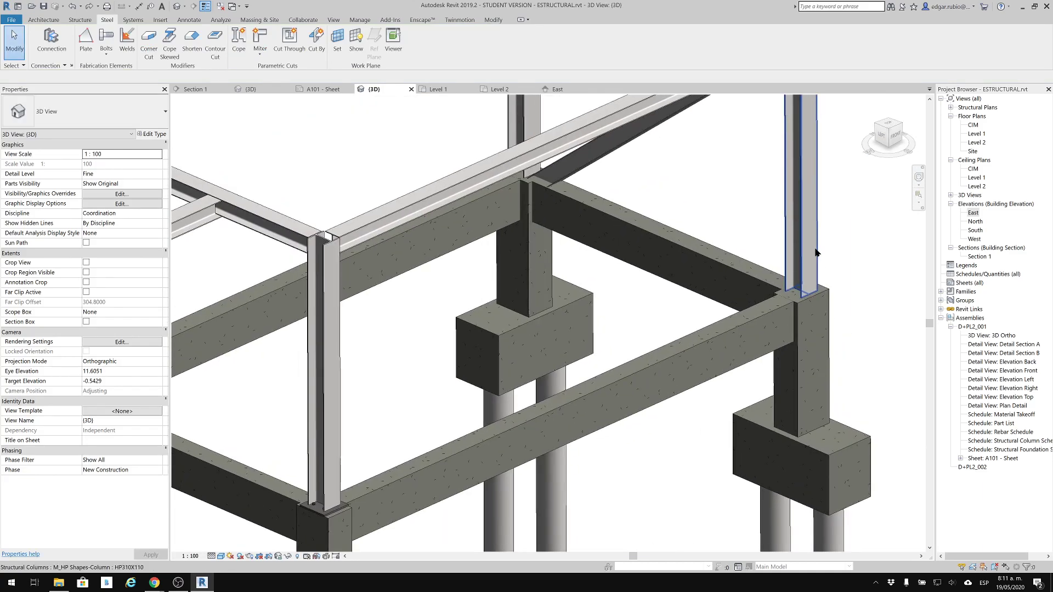
click(107, 19)
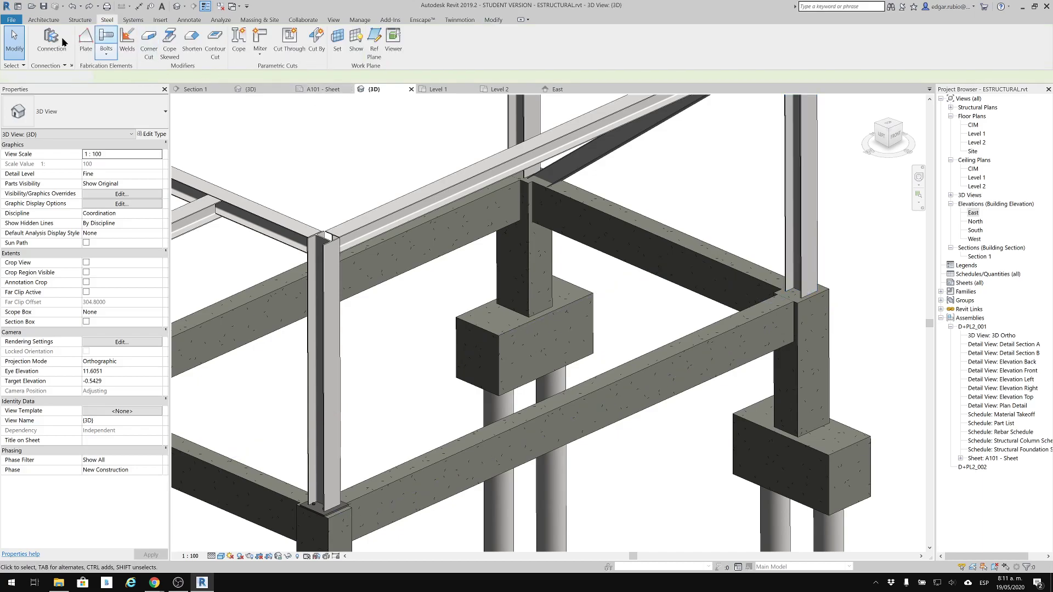
click(58, 44)
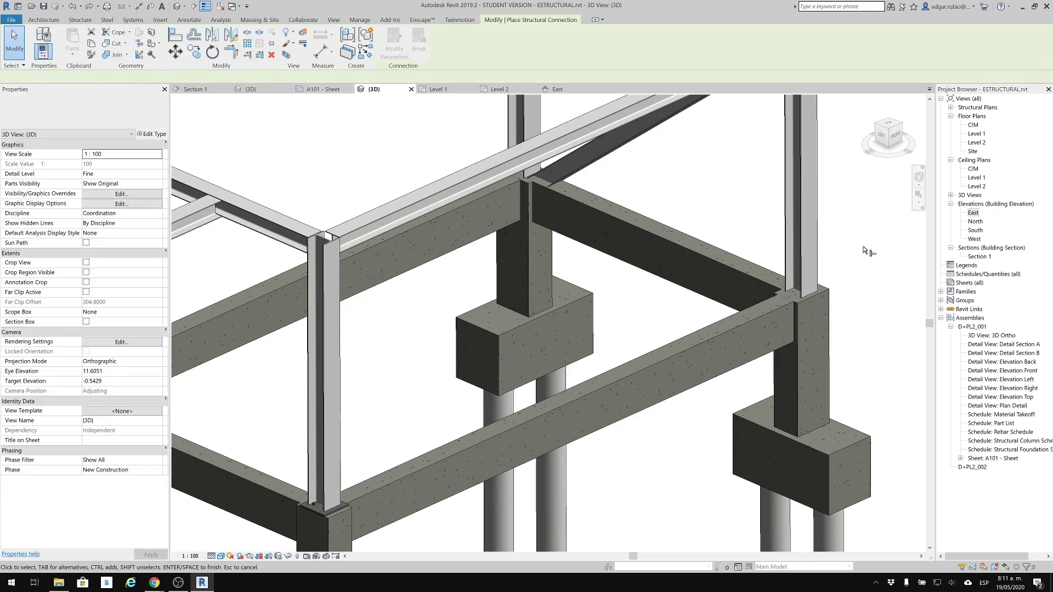
click(802, 243)
middle_drag(628, 242, 713, 251)
key(Escape)
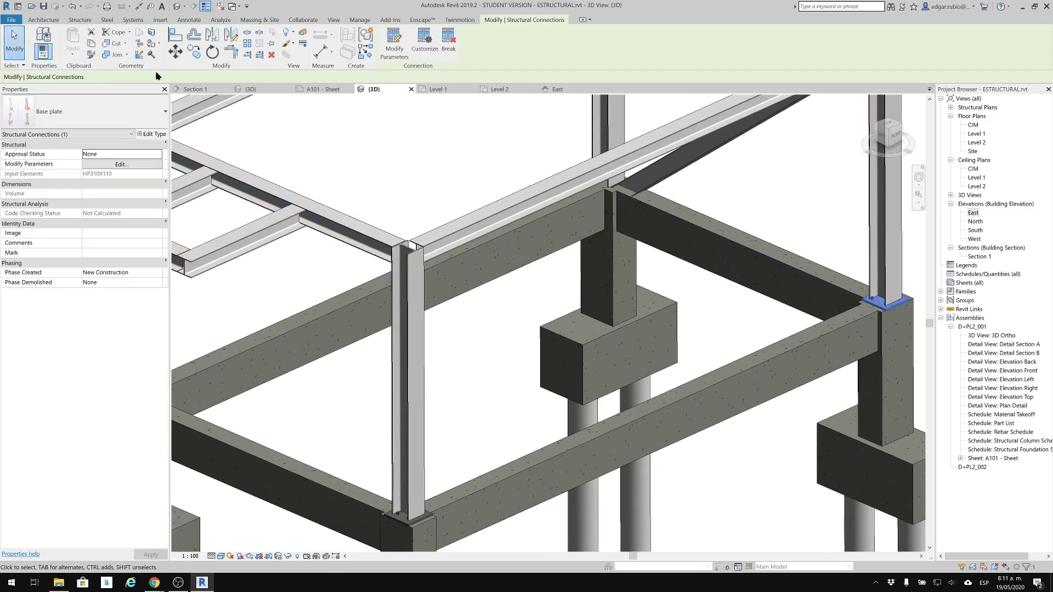
Place a Base plate connection on the HP310X110 column beside the projecting steel frame and check it at the column foot.
middle_drag(413, 134, 475, 130)
scroll(382, 229, down, 2)
click(295, 267)
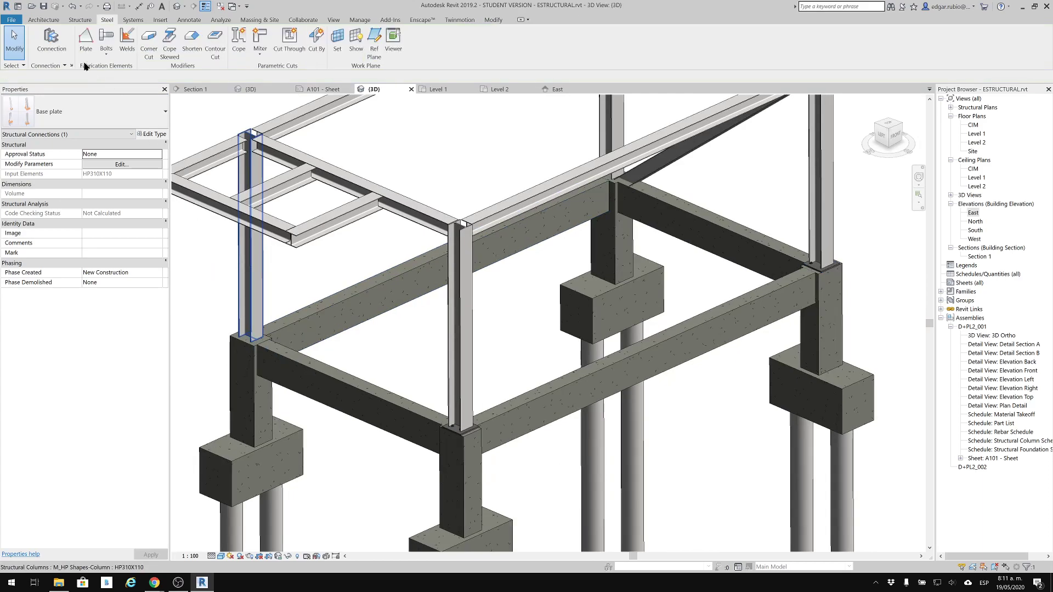
click(46, 37)
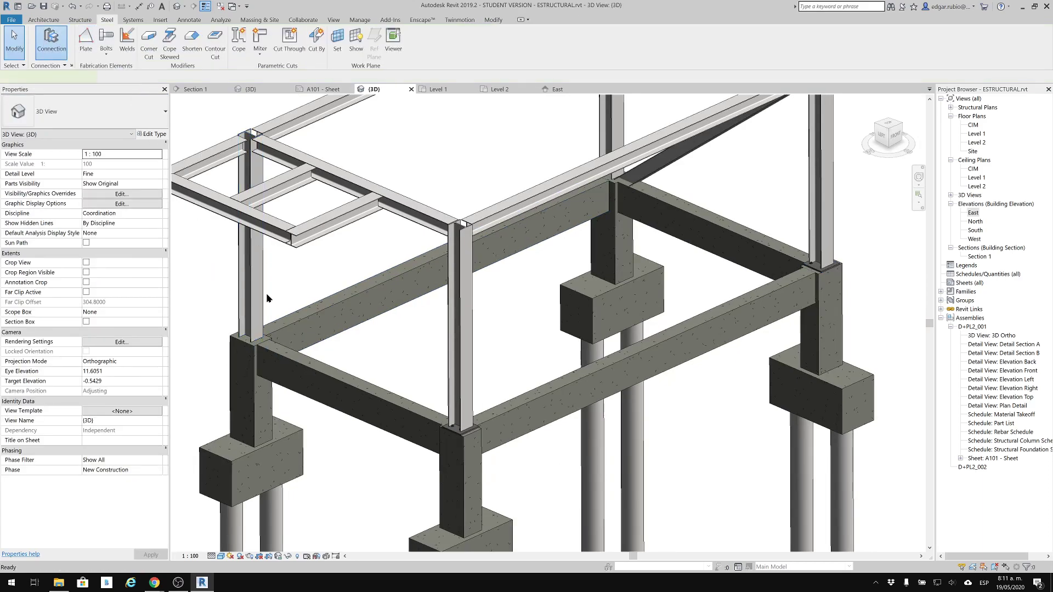
click(264, 295)
middle_drag(423, 333, 459, 334)
key(Return)
scroll(305, 344, up, 3)
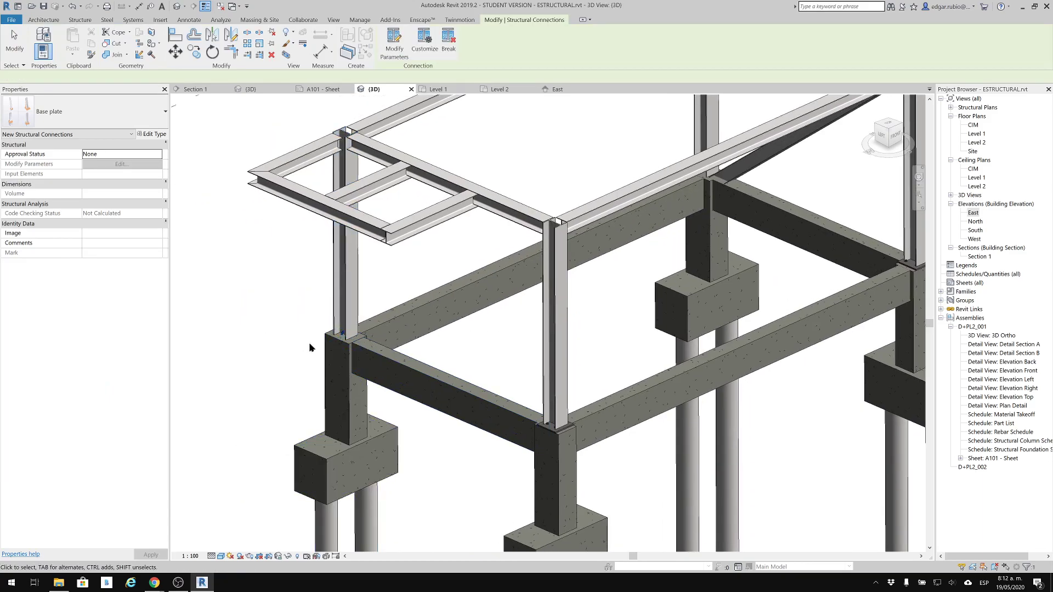
scroll(307, 346, up, 4)
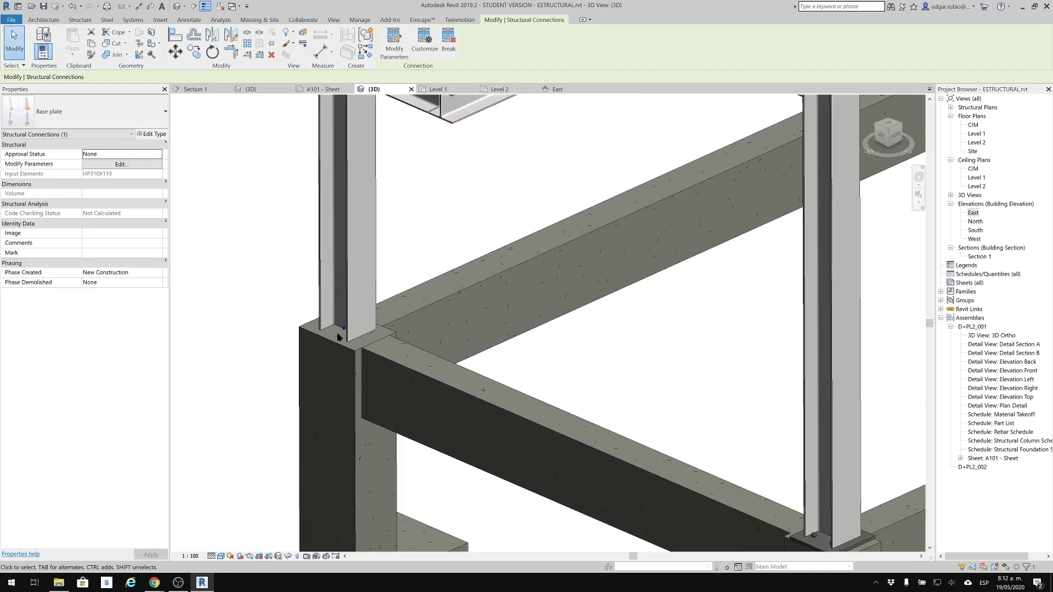
Place a Base plate connection on the remaining HP310X110 column at the rear corner, behind the roof beam.
scroll(348, 326, down, 4)
scroll(573, 252, down, 3)
middle_drag(580, 237, 244, 396)
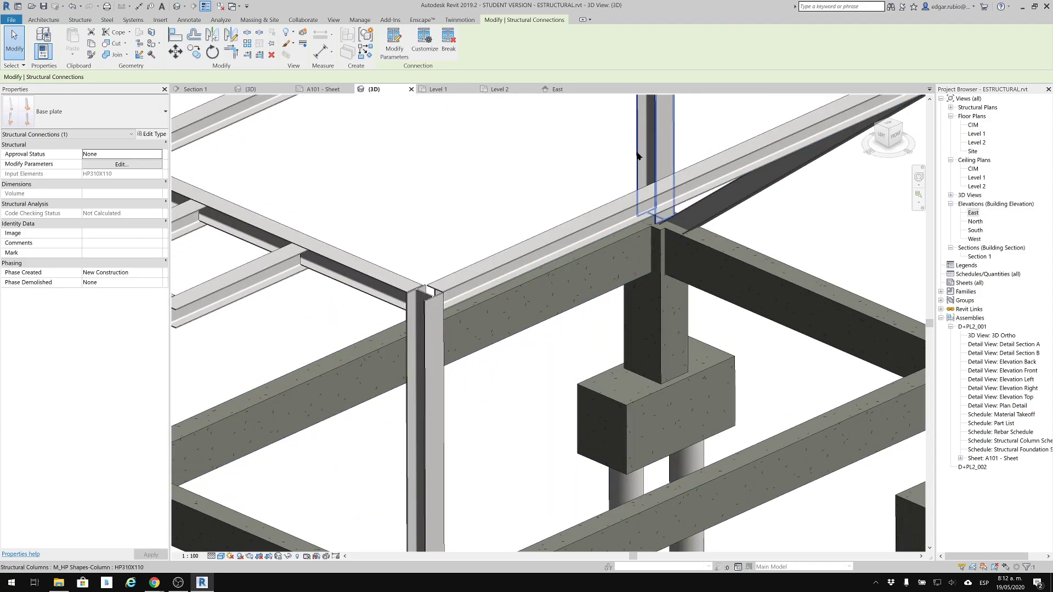
key(Escape)
click(107, 20)
click(52, 37)
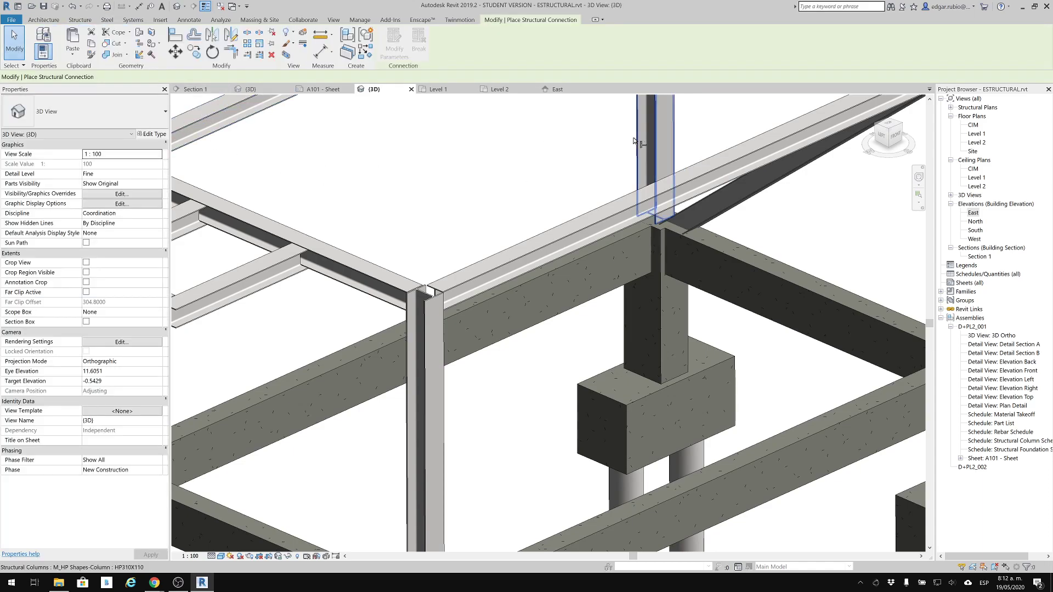
click(634, 141)
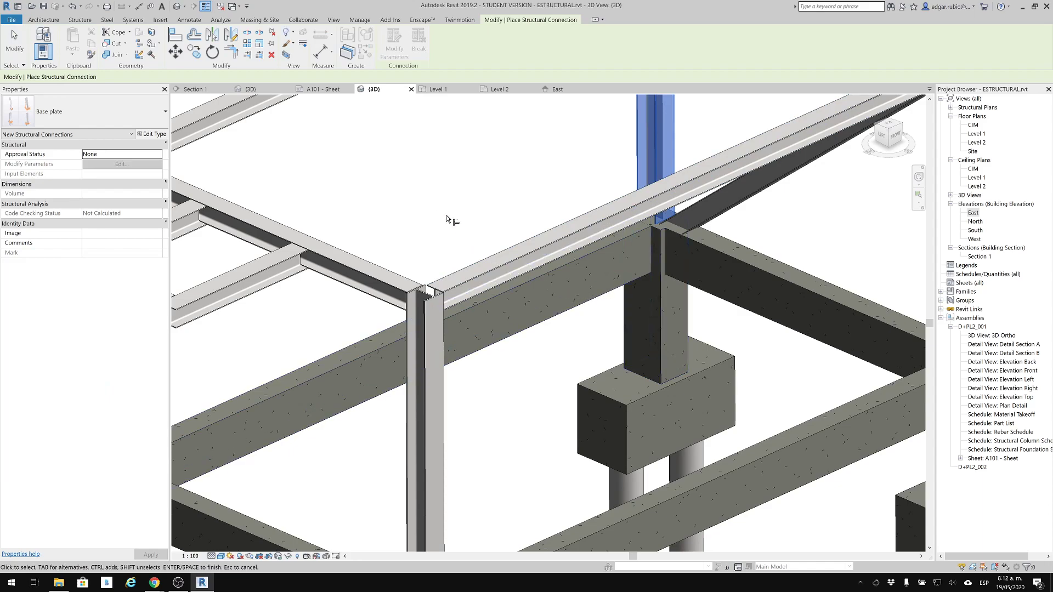
key(Return)
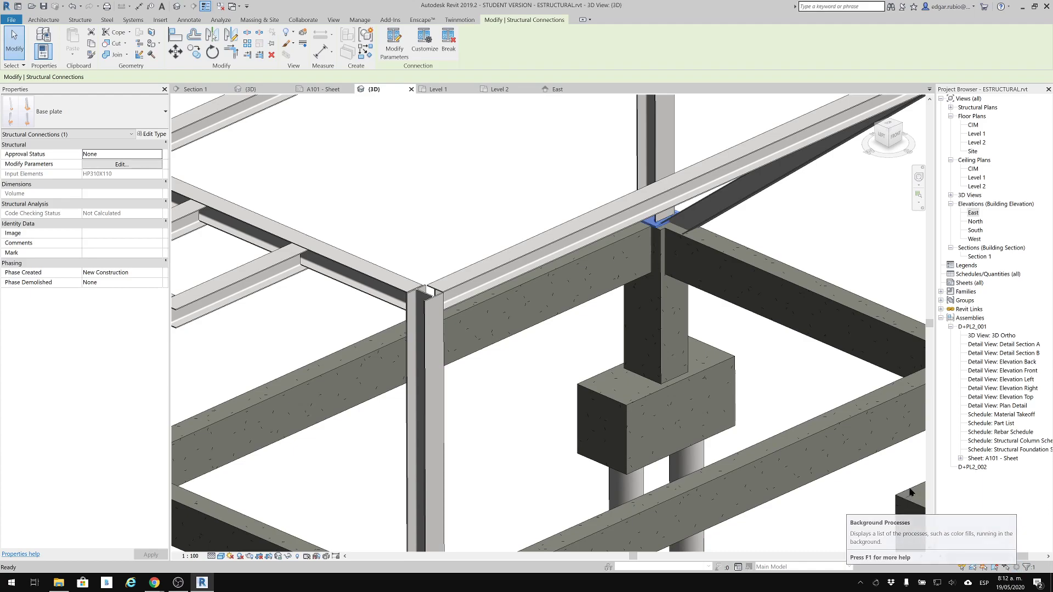
Orbit the model and examine a base plate and its anchors up close where the column meets the concrete pedestal.
middle_drag(714, 192, 728, 419)
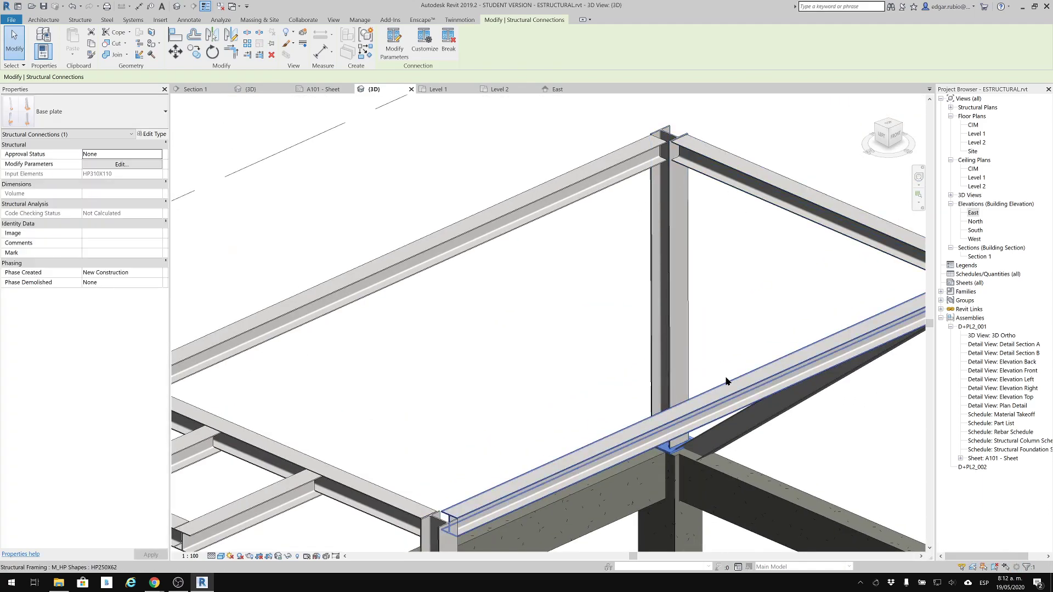
scroll(729, 383, down, 3)
key(Escape)
scroll(715, 374, down, 1)
middle_drag(717, 356, 721, 214)
shift+middle_drag(722, 214, 532, 250)
middle_drag(669, 450, 547, 110)
scroll(806, 405, up, 3)
scroll(714, 321, up, 3)
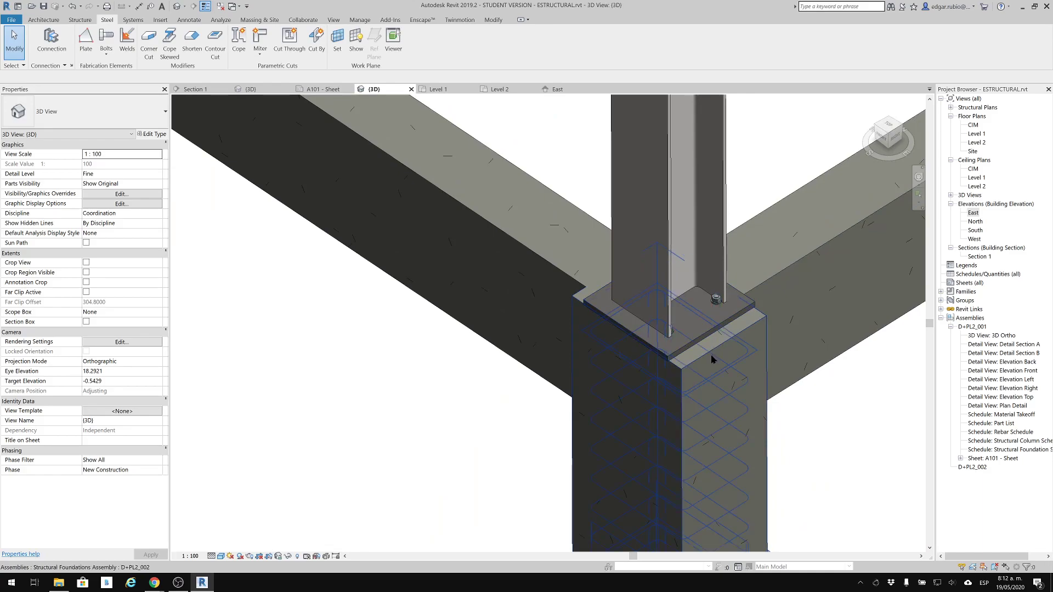
Select the concrete pedestal assembly under the steel column and examine its reinforcement and the base plate anchors up close.
click(764, 407)
shift+middle_drag(748, 353, 794, 425)
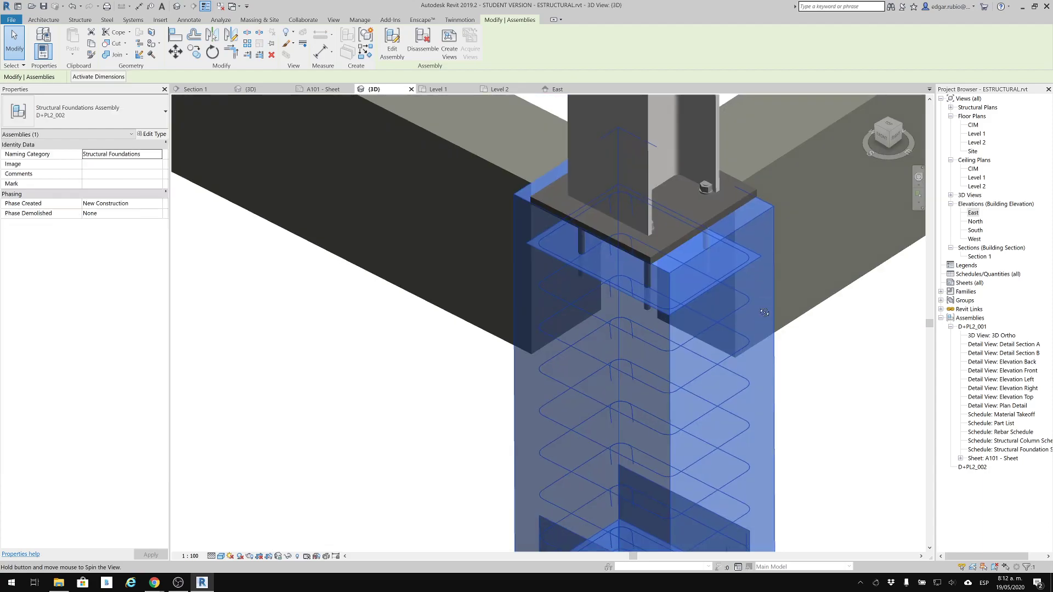
click(797, 432)
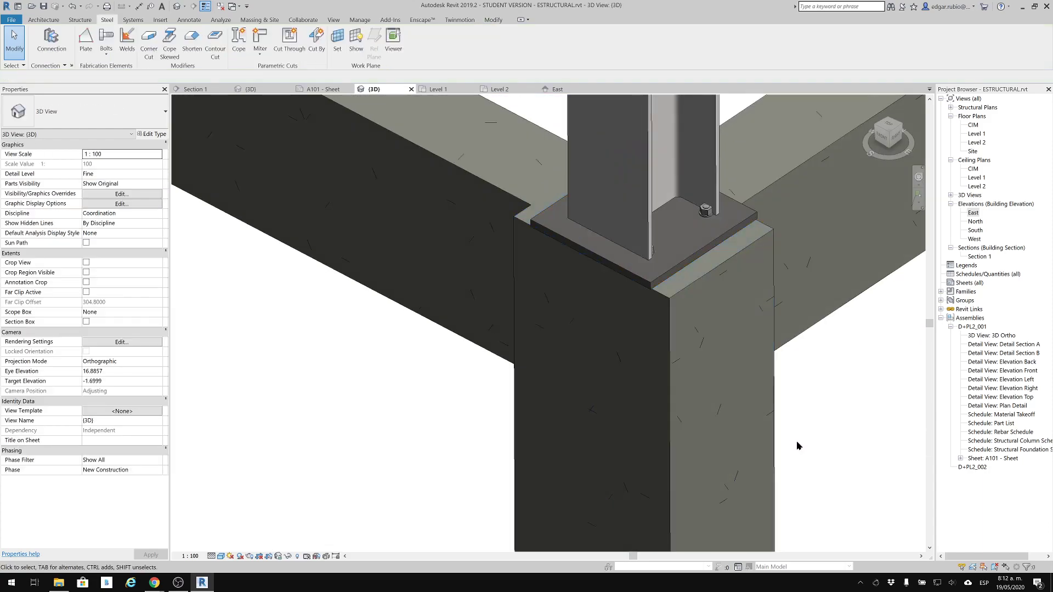
scroll(796, 440, down, 3)
middle_drag(661, 349, 504, 379)
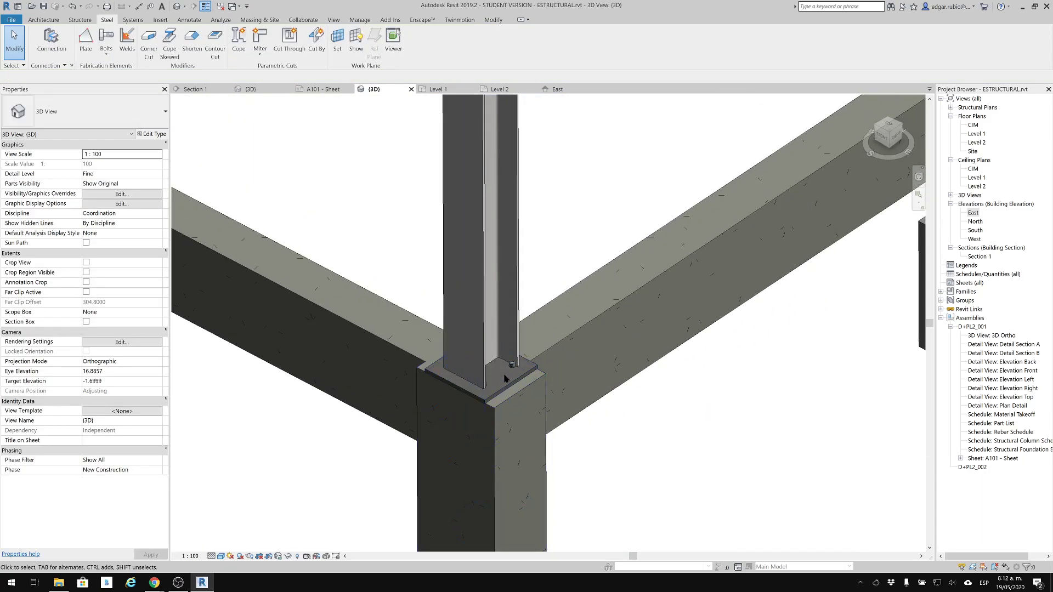
Set the intermediate distance of the anchors parallel to the flange to 0.20 on this column's base plate.
click(505, 382)
scroll(509, 379, up, 3)
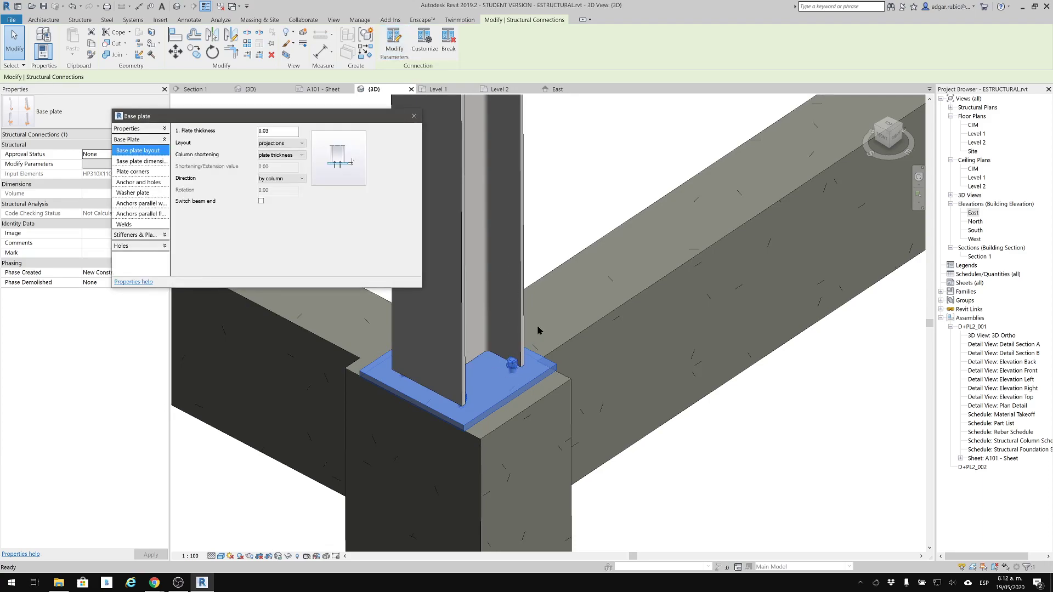
click(142, 204)
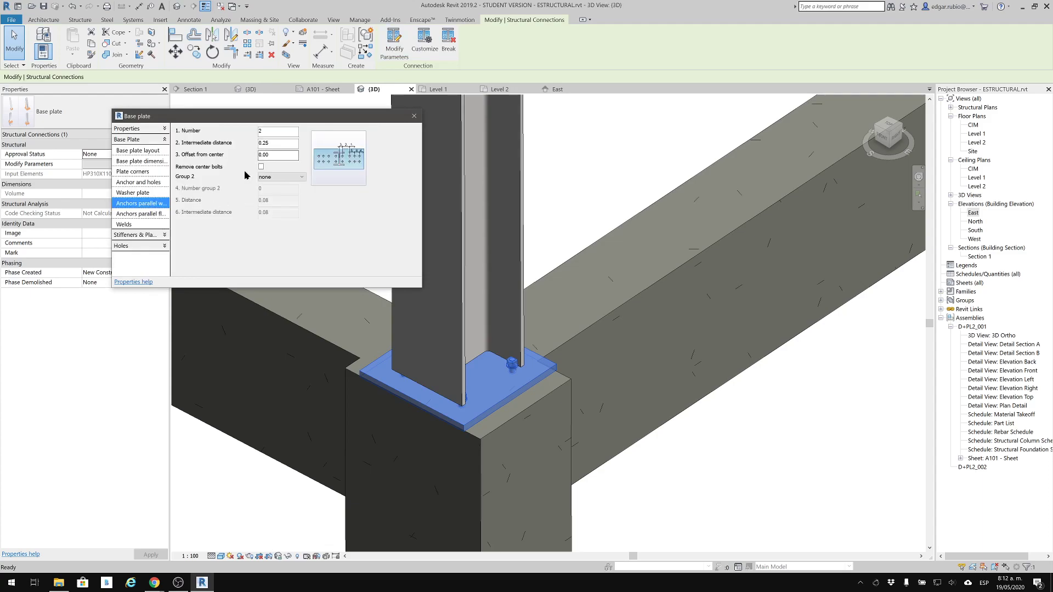
click(143, 214)
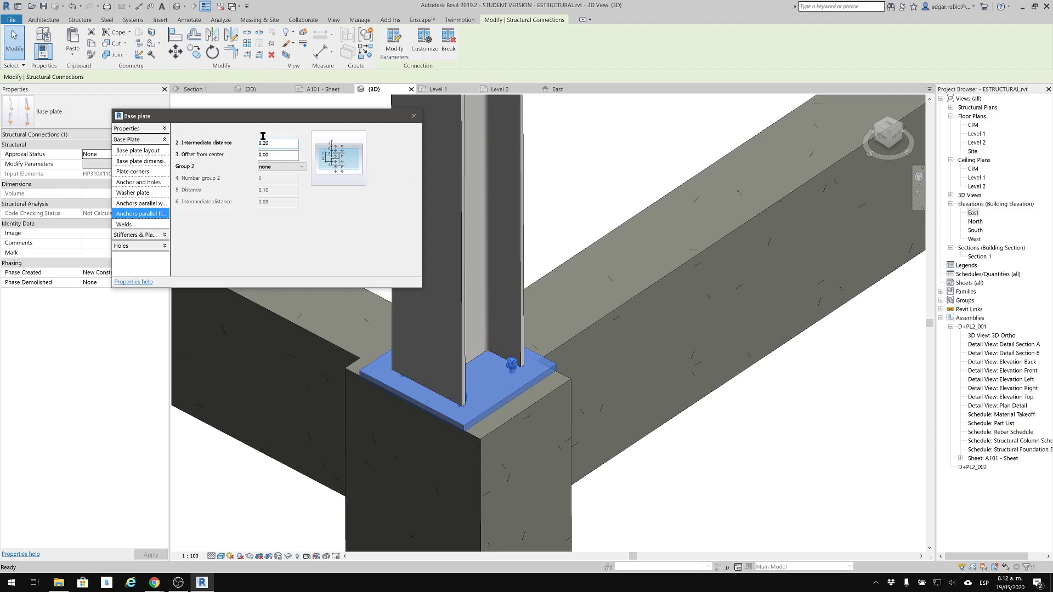
click(134, 204)
click(418, 116)
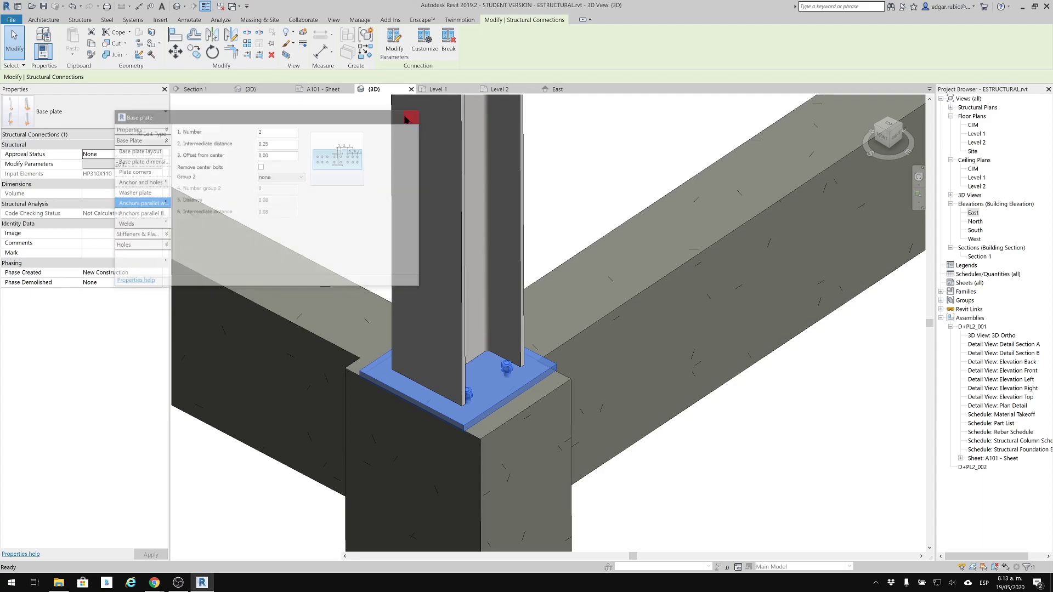
click(713, 503)
Examine the joint at the head of the HP310X110 column where the steel roof beams meet.
scroll(711, 503, down, 6)
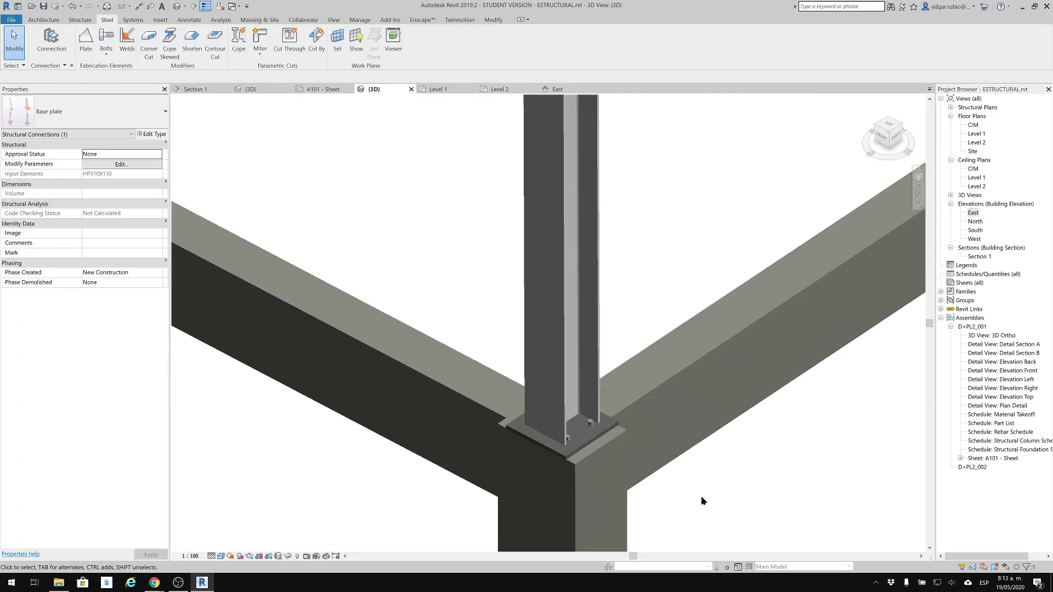
middle_drag(644, 359, 614, 442)
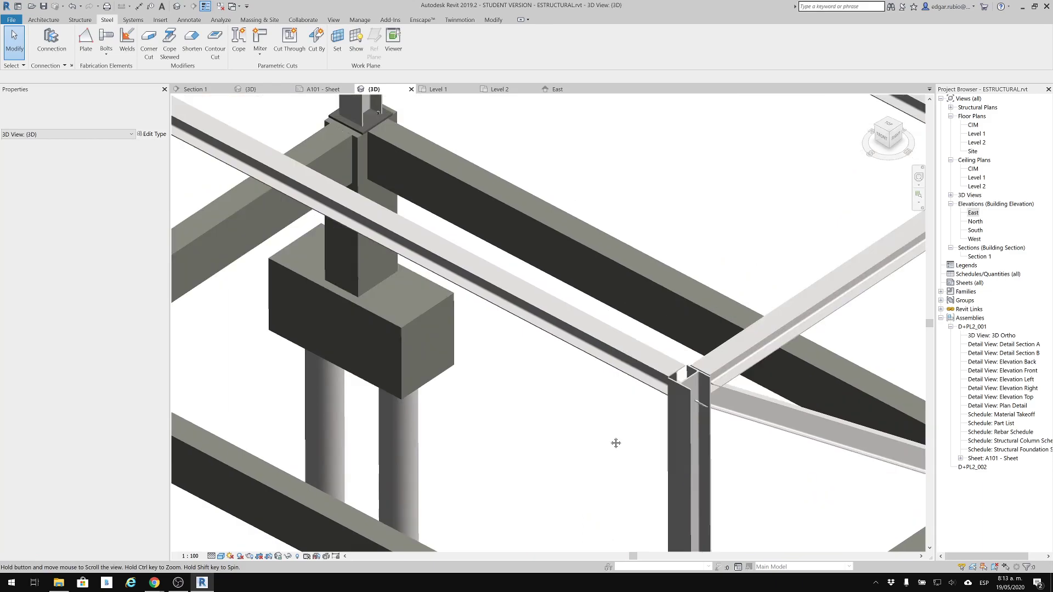
scroll(482, 336, down, 3)
scroll(334, 430, up, 5)
shift+middle_drag(794, 378, 606, 306)
scroll(616, 308, down, 3)
scroll(608, 312, up, 6)
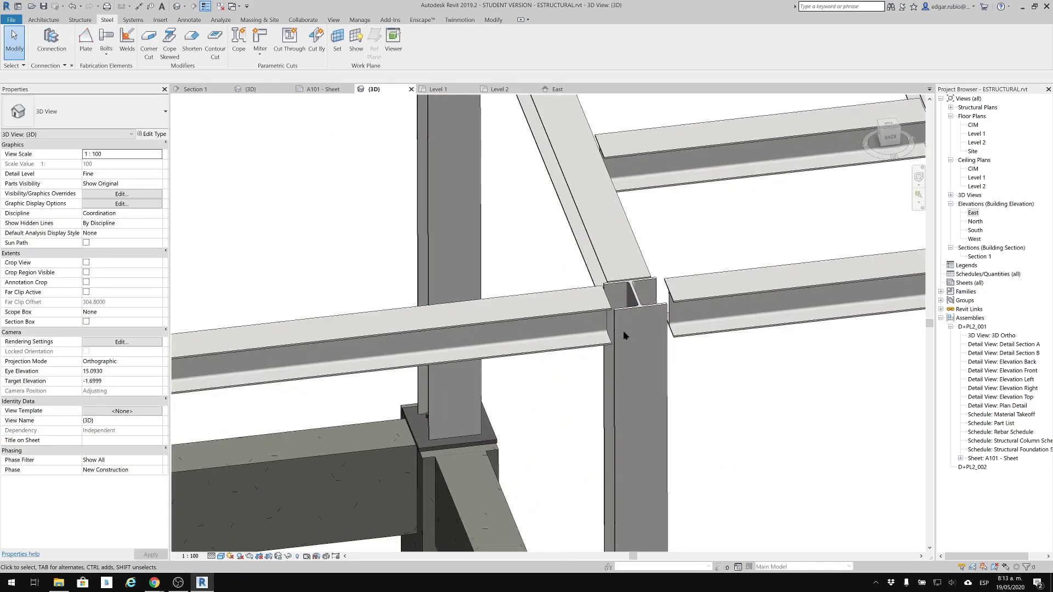
click(618, 400)
shift+middle_drag(618, 400, 749, 371)
click(750, 371)
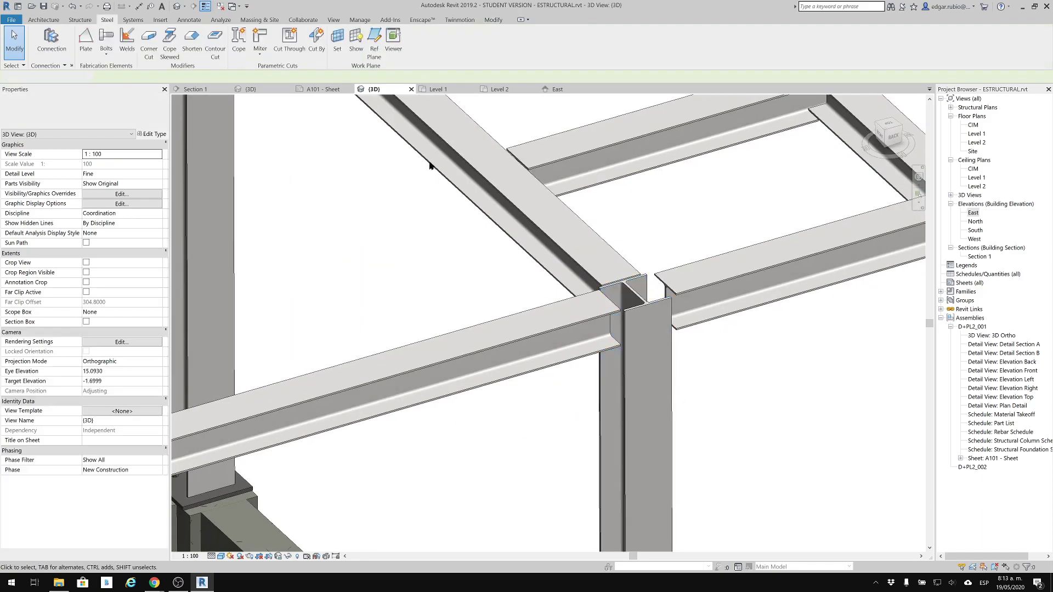
Start a new structural connection and look through the available types for one suited to the beam-to-column joint.
click(52, 41)
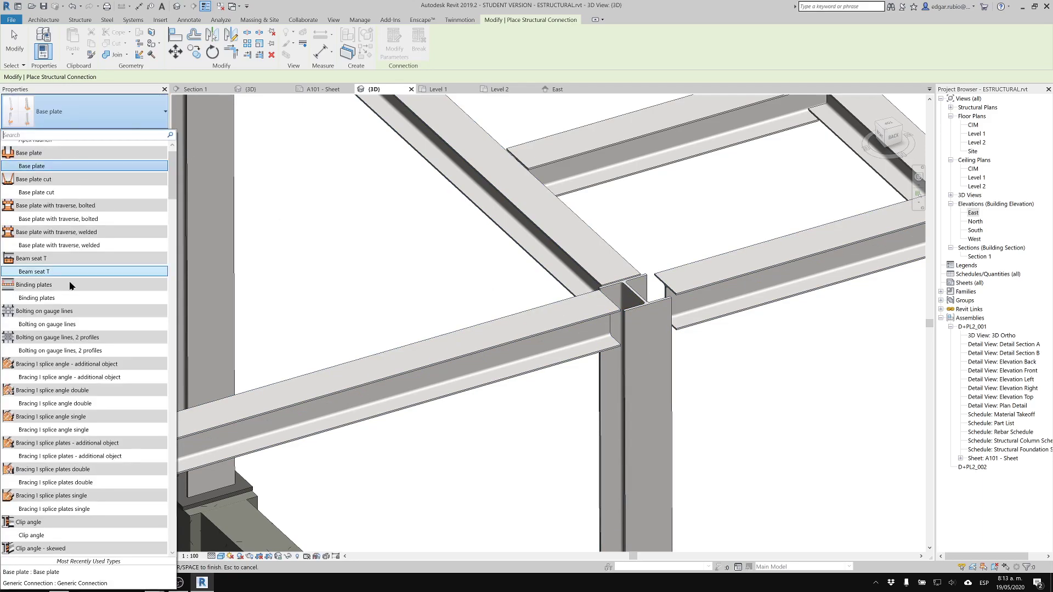
scroll(69, 374, down, 3)
scroll(69, 374, down, 5)
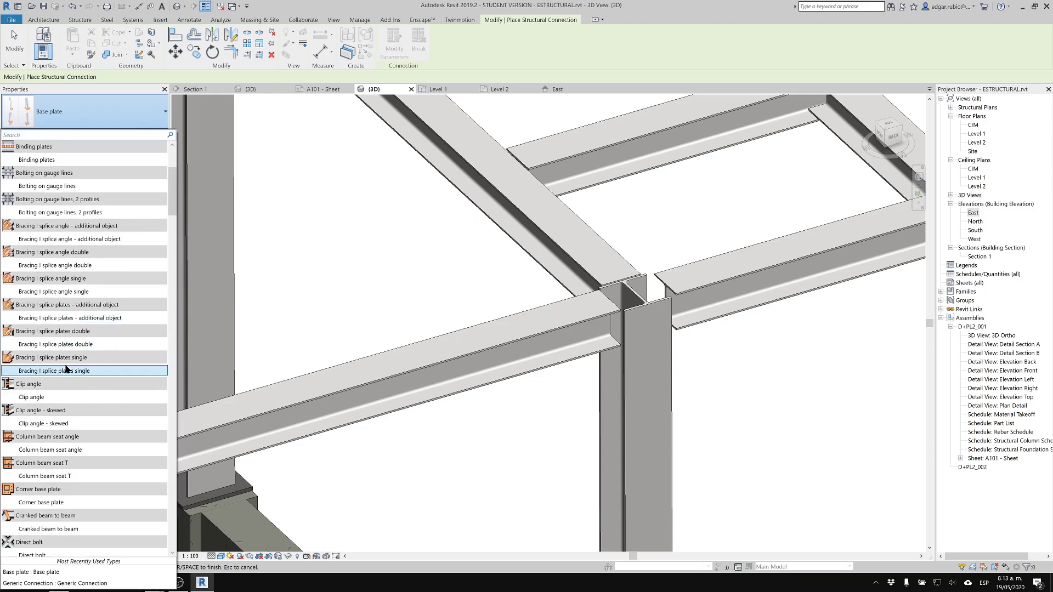
scroll(66, 369, down, 2)
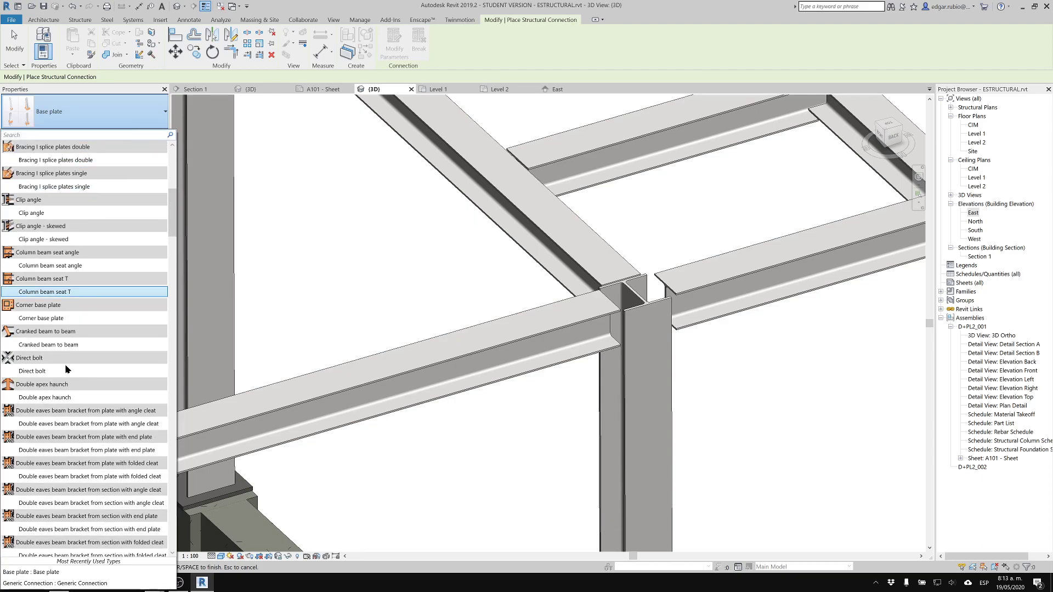
scroll(66, 369, down, 1)
scroll(66, 369, down, 5)
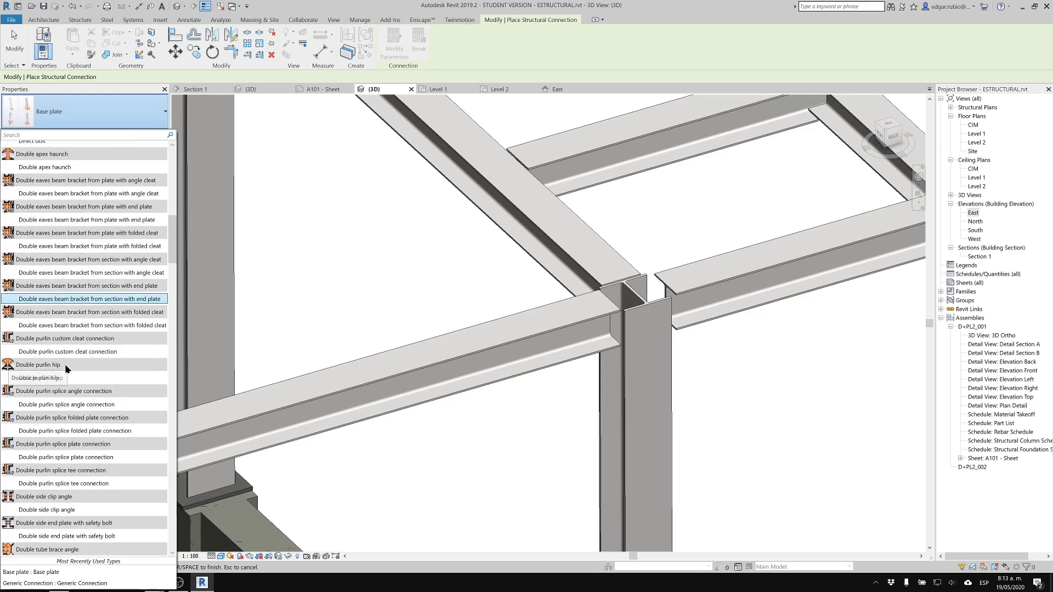
scroll(66, 369, down, 5)
scroll(66, 369, down, 1)
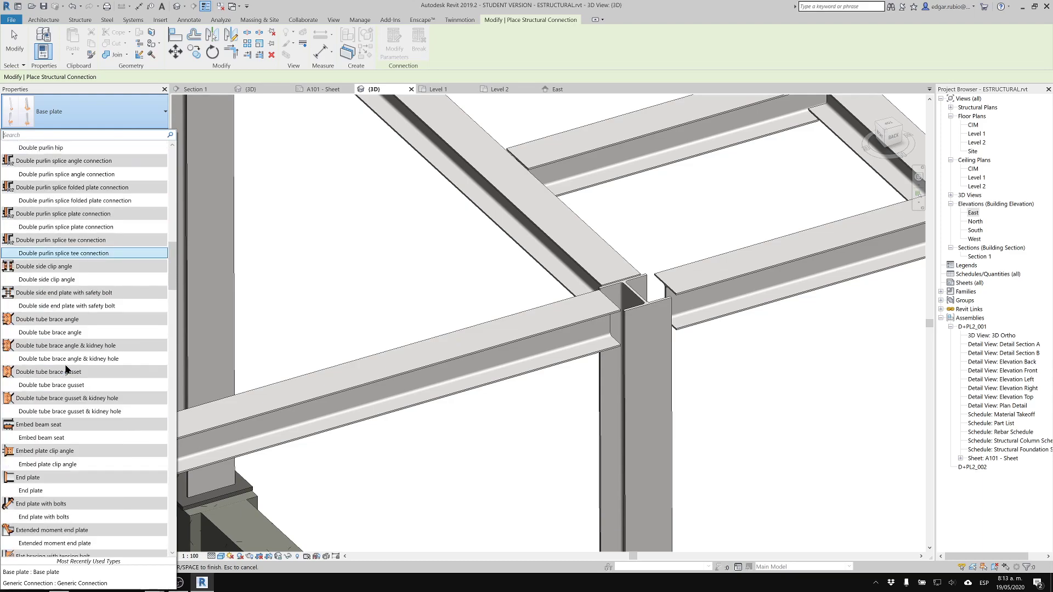
scroll(73, 378, down, 2)
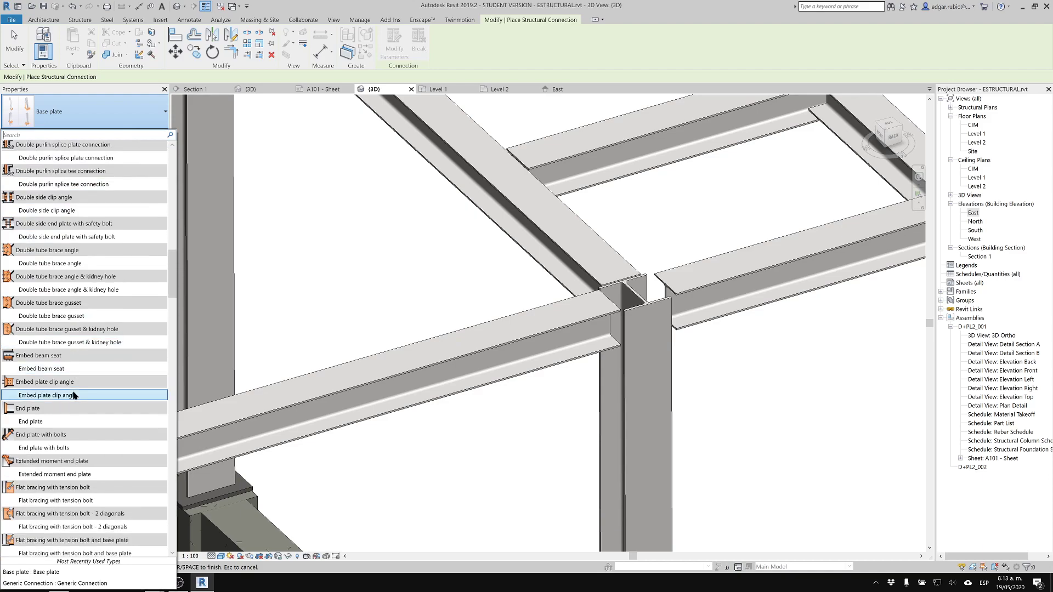
scroll(80, 464, down, 1)
scroll(76, 423, down, 4)
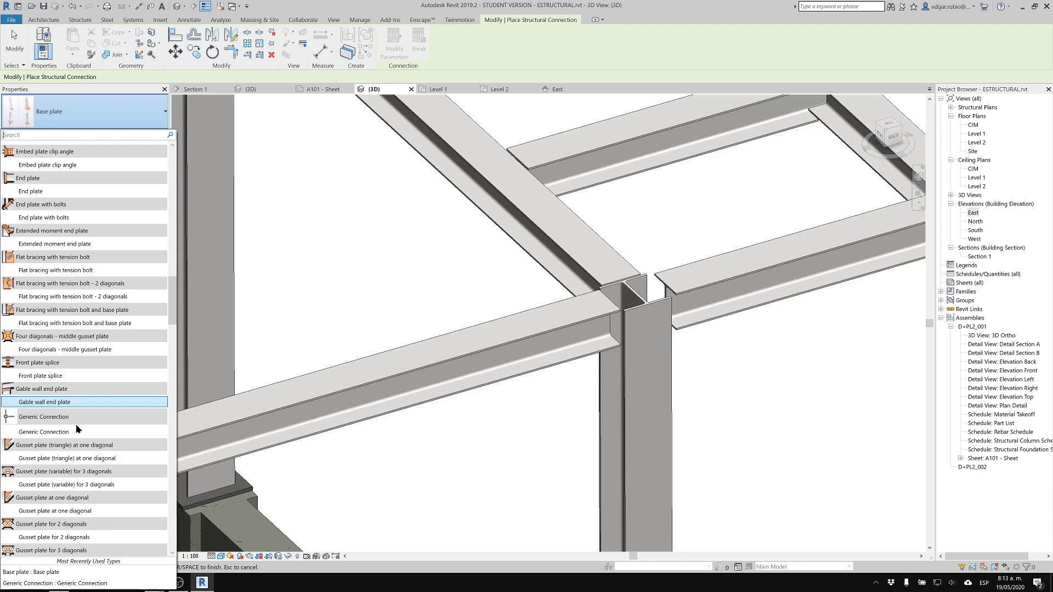
scroll(77, 425, down, 3)
scroll(77, 428, down, 5)
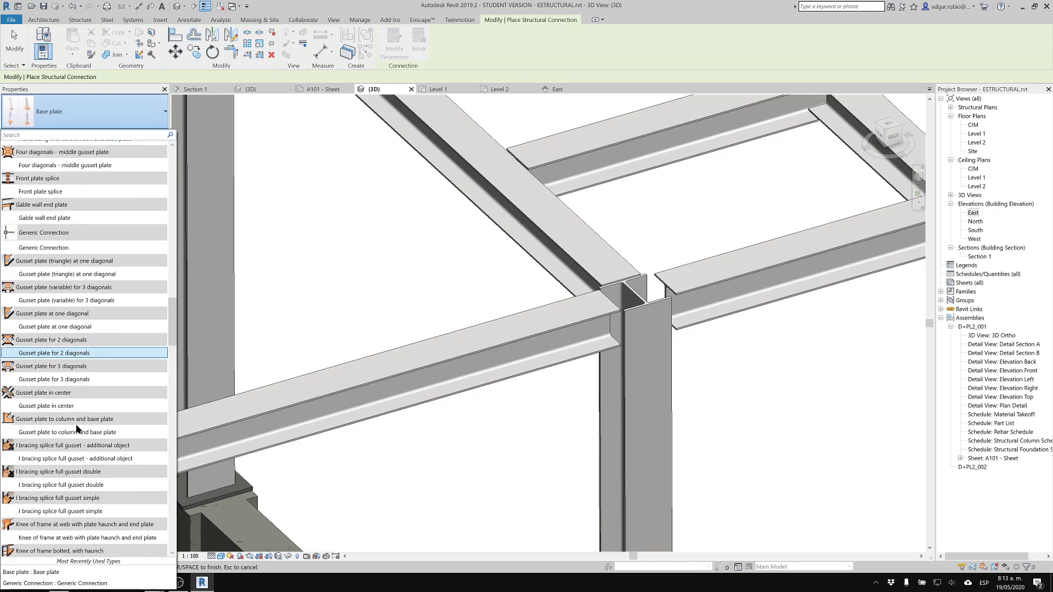
scroll(77, 428, down, 2)
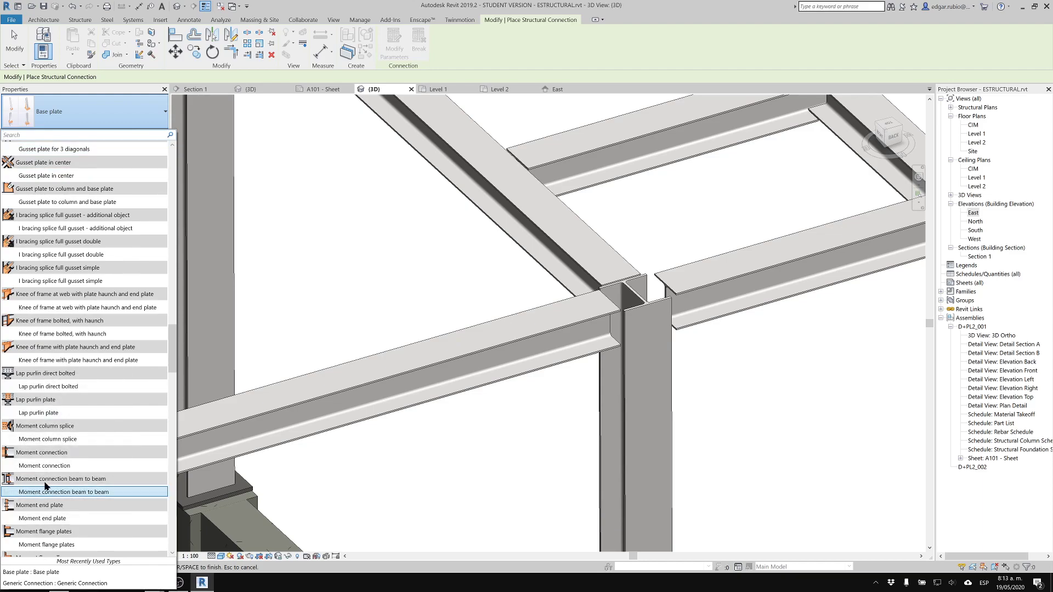
scroll(66, 490, down, 1)
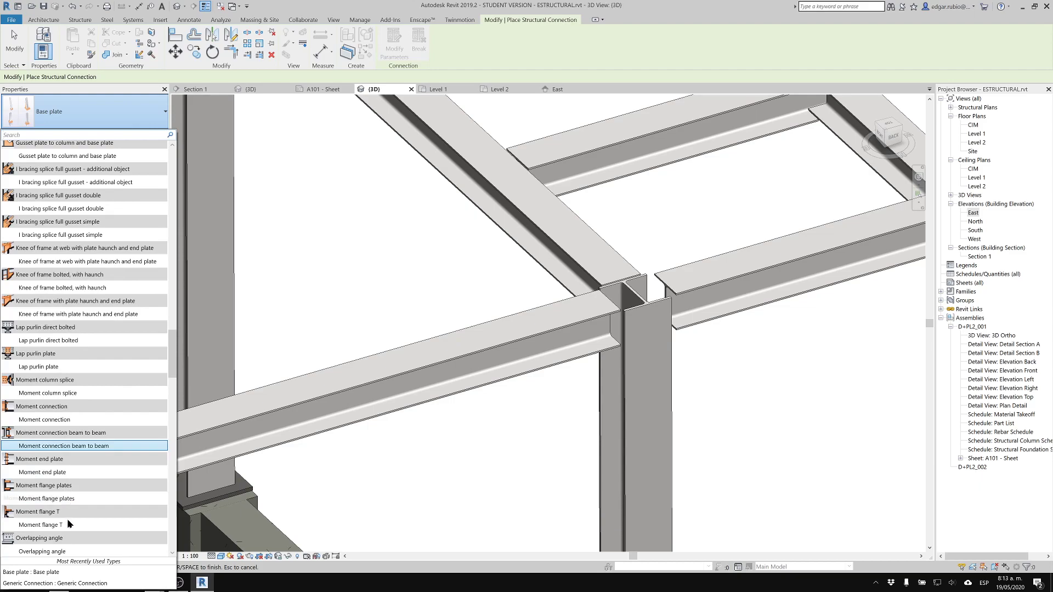
scroll(66, 505, down, 3)
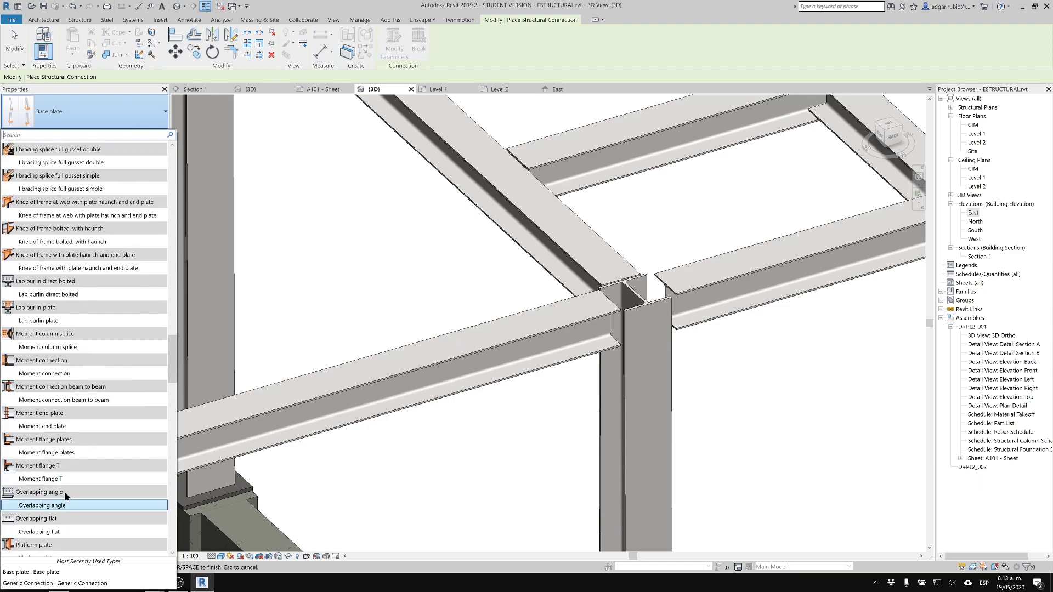
scroll(64, 491, down, 2)
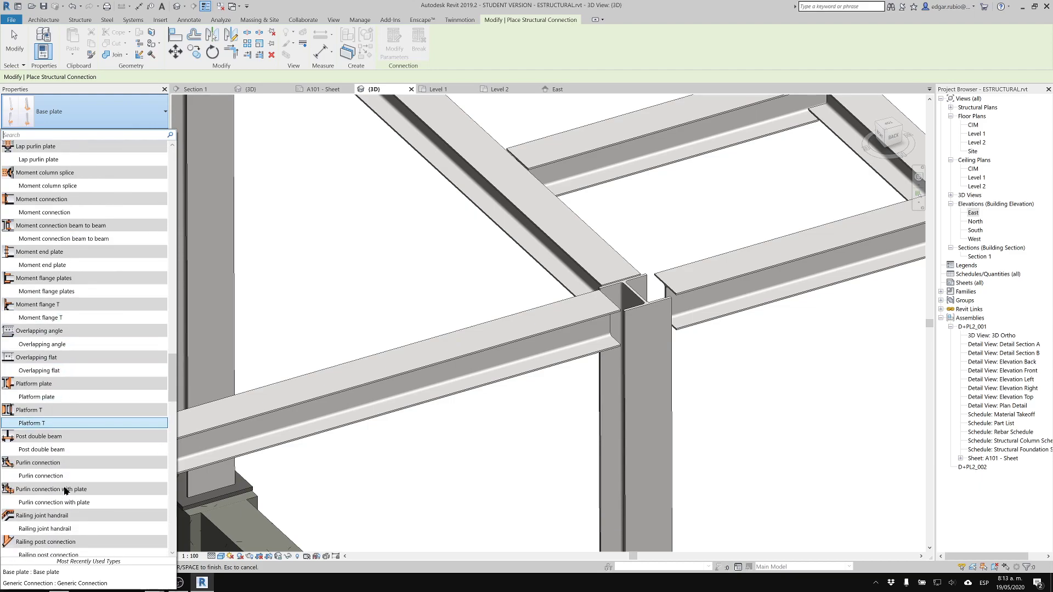
scroll(60, 458, up, 2)
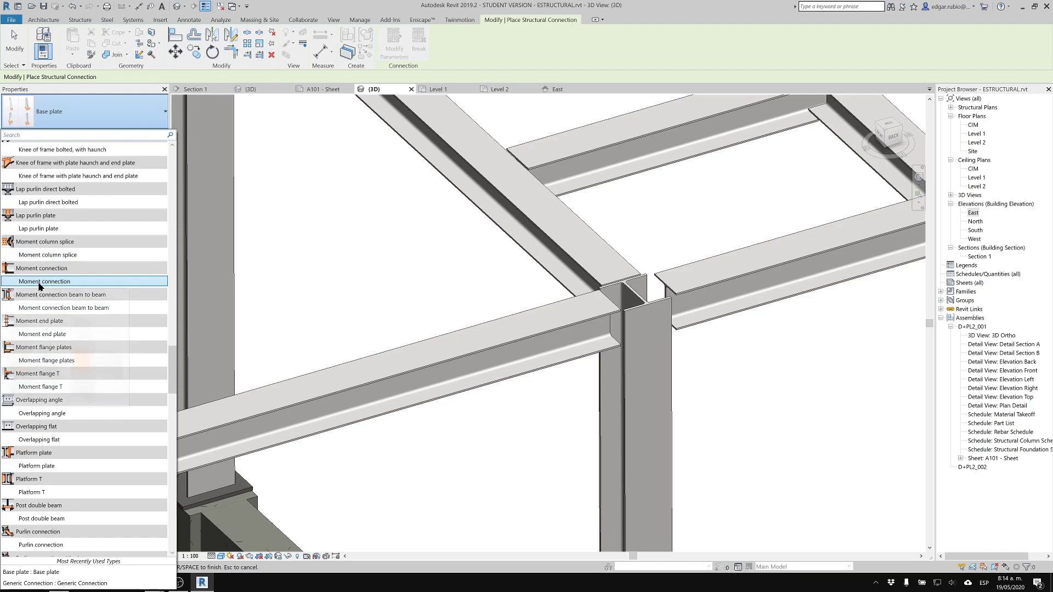
Place a Moment connection between the HP310X110 column and the HP250X62 beam that frames into its head.
mouse_move(40, 284)
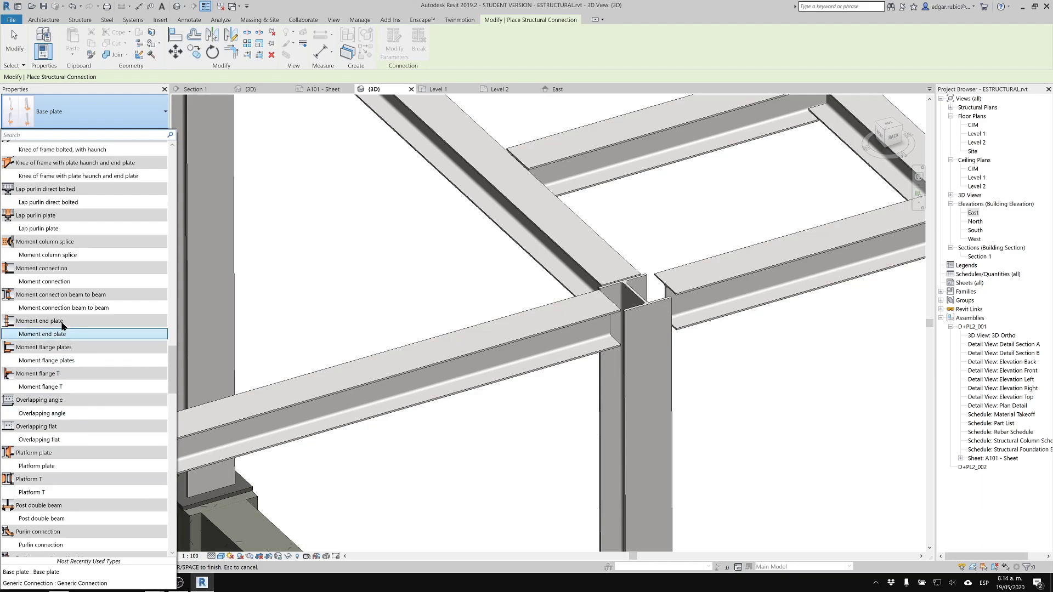
click(65, 308)
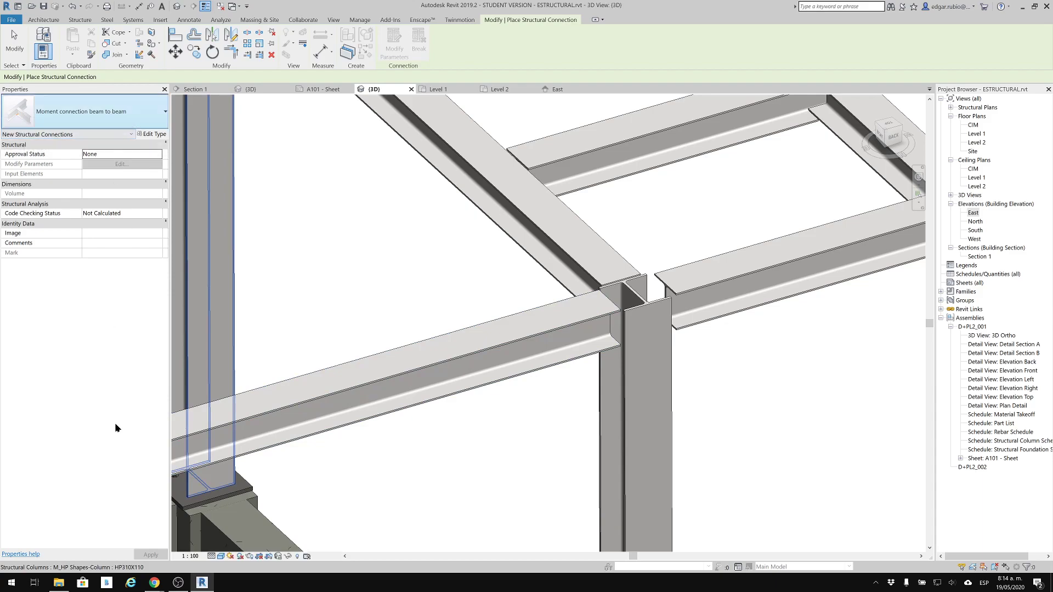
click(88, 113)
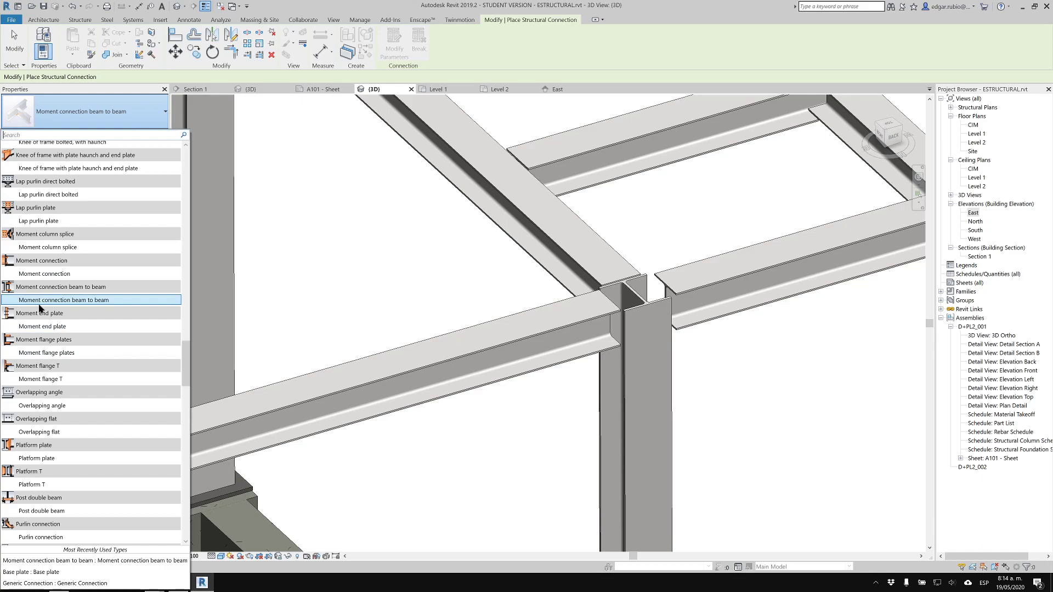
mouse_move(39, 305)
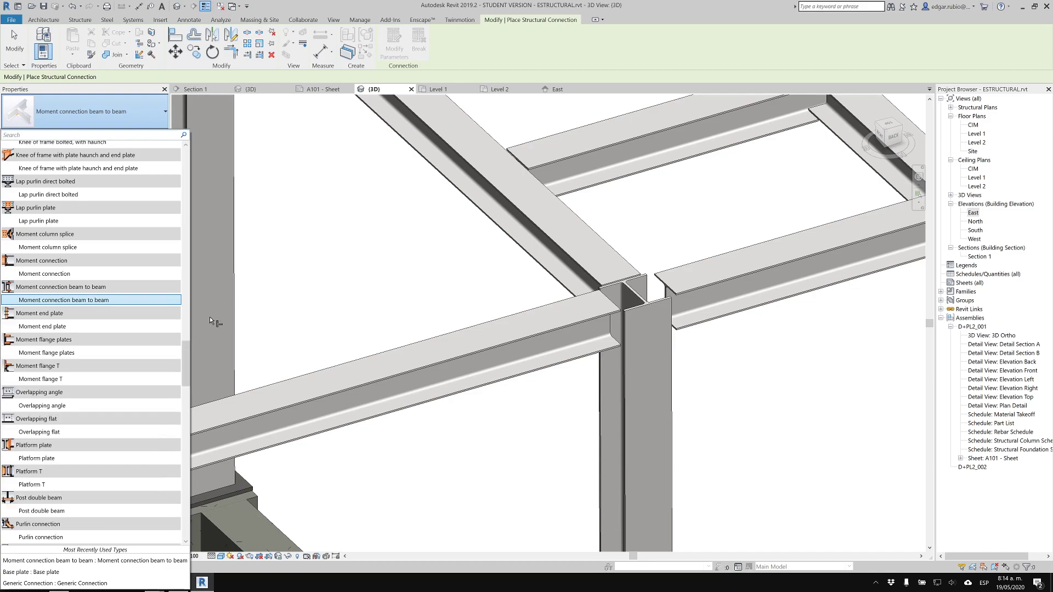
click(47, 274)
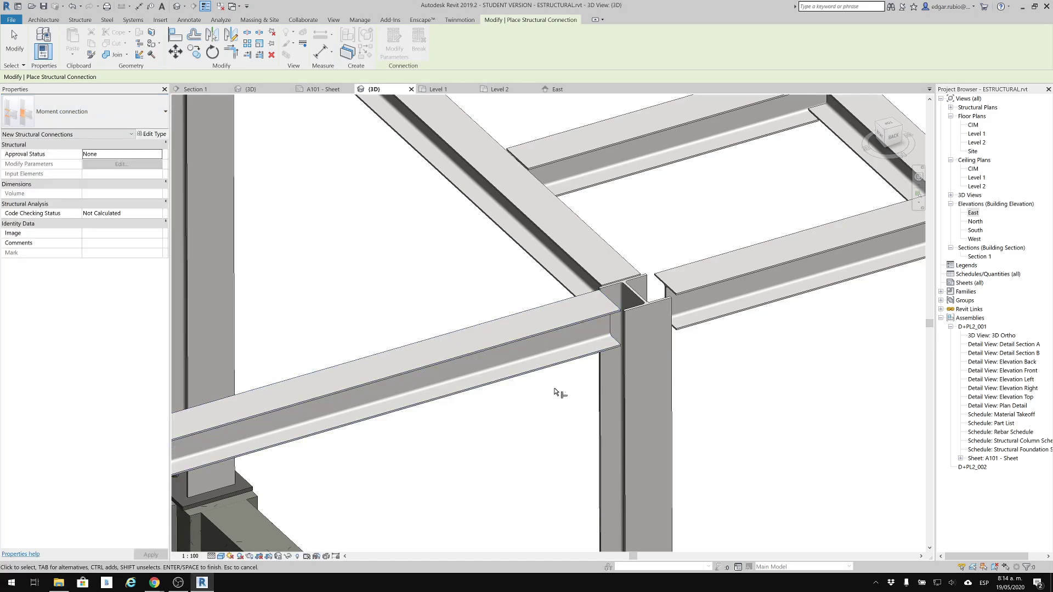
click(604, 367)
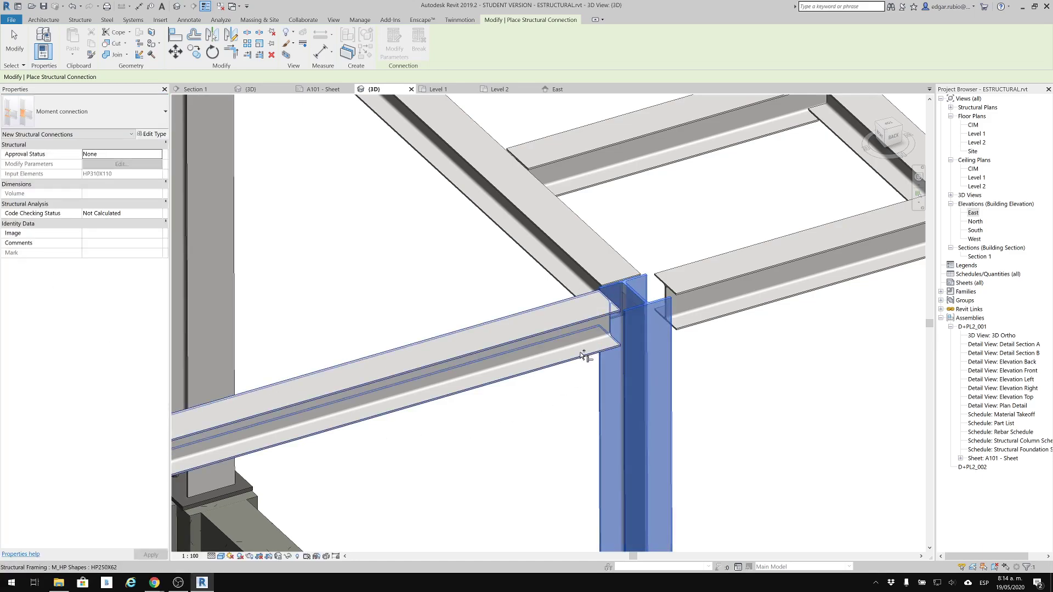
click(583, 355)
key(Return)
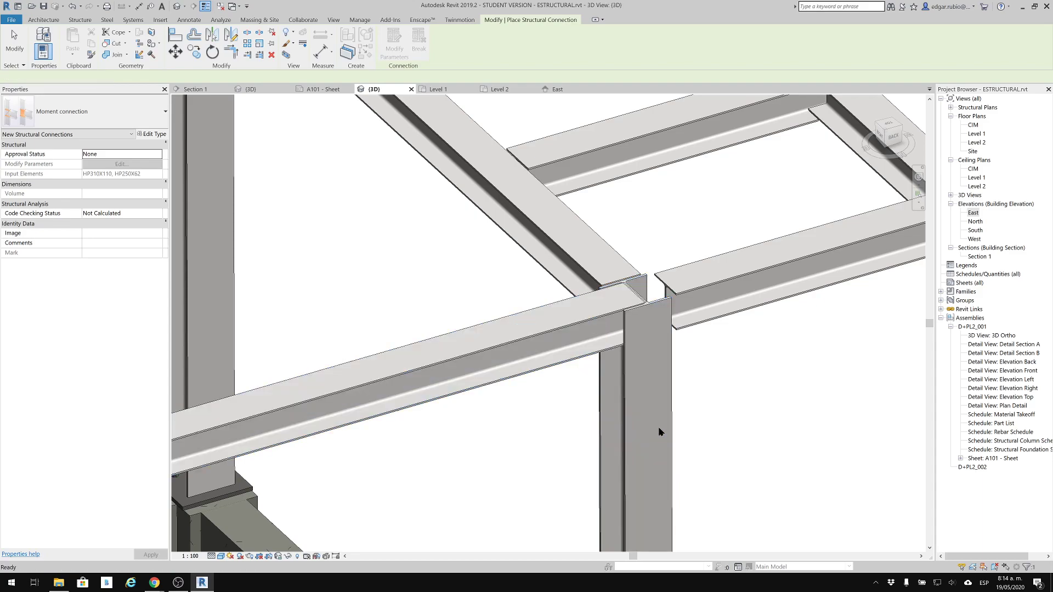
Complete the Moment connection at the head of the HP310X110 column and inspect the joint up close.
shift+middle_drag(658, 427, 723, 330)
key(Return)
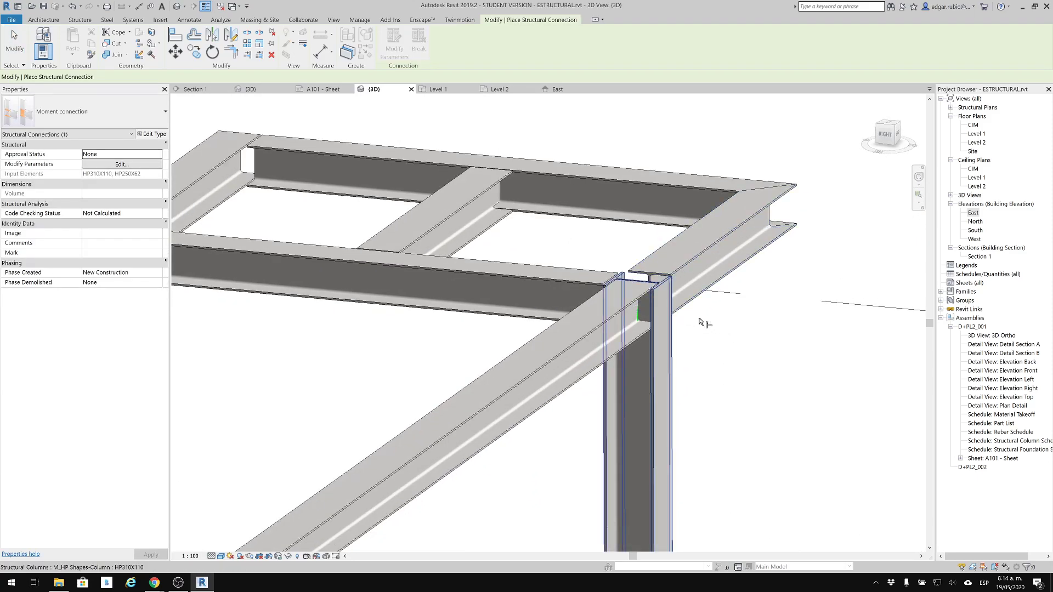
scroll(707, 331, up, 3)
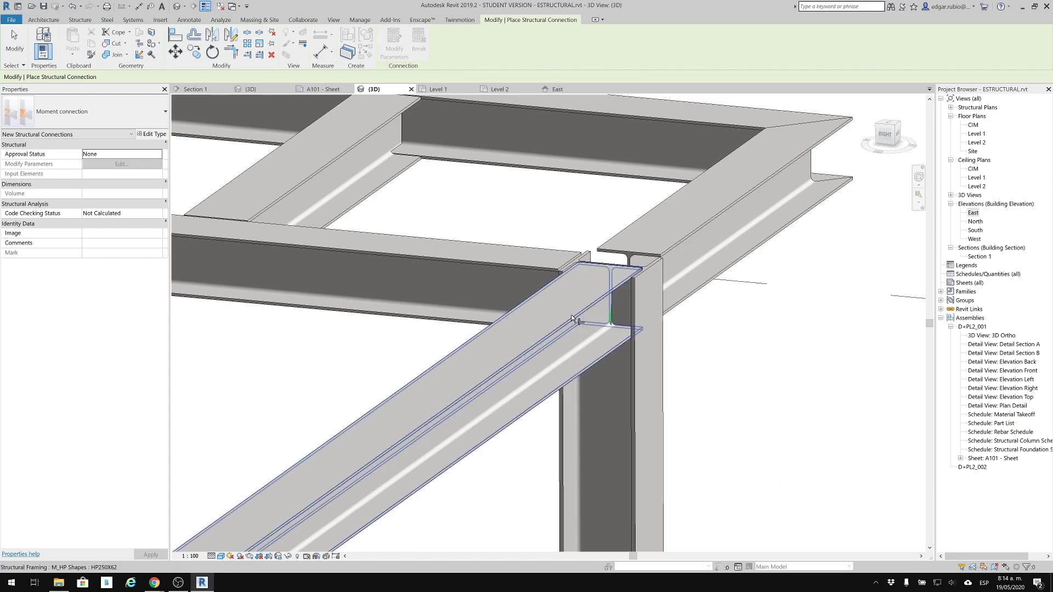
Try to place a Shear plate connection between the HP310X110 column and the other HP250X62 beam meeting at its head.
shift+middle_drag(443, 314, 572, 345)
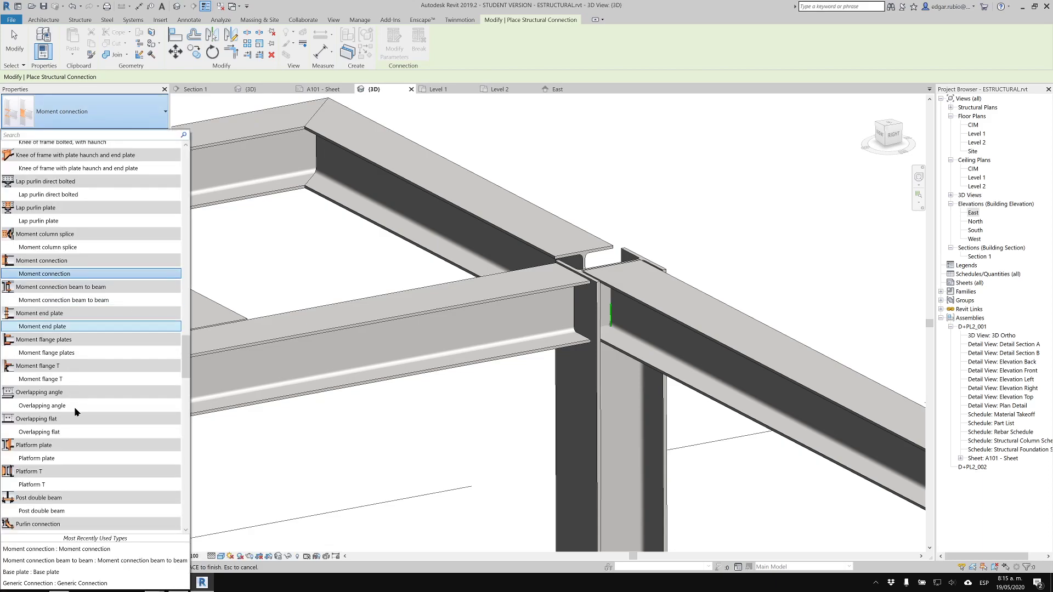
scroll(71, 476, down, 6)
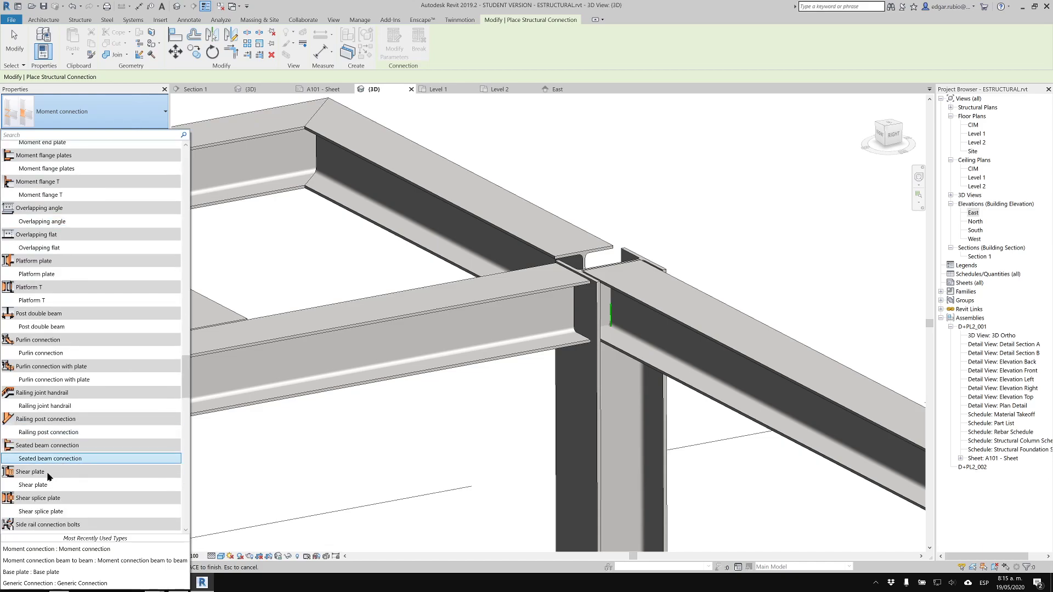
mouse_move(25, 485)
scroll(60, 481, down, 1)
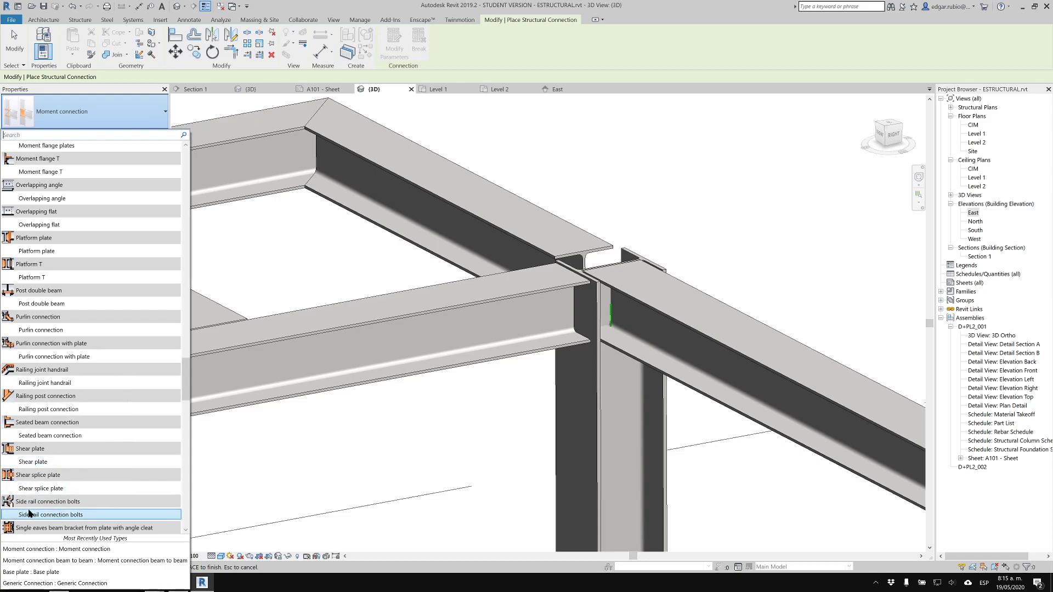
click(37, 462)
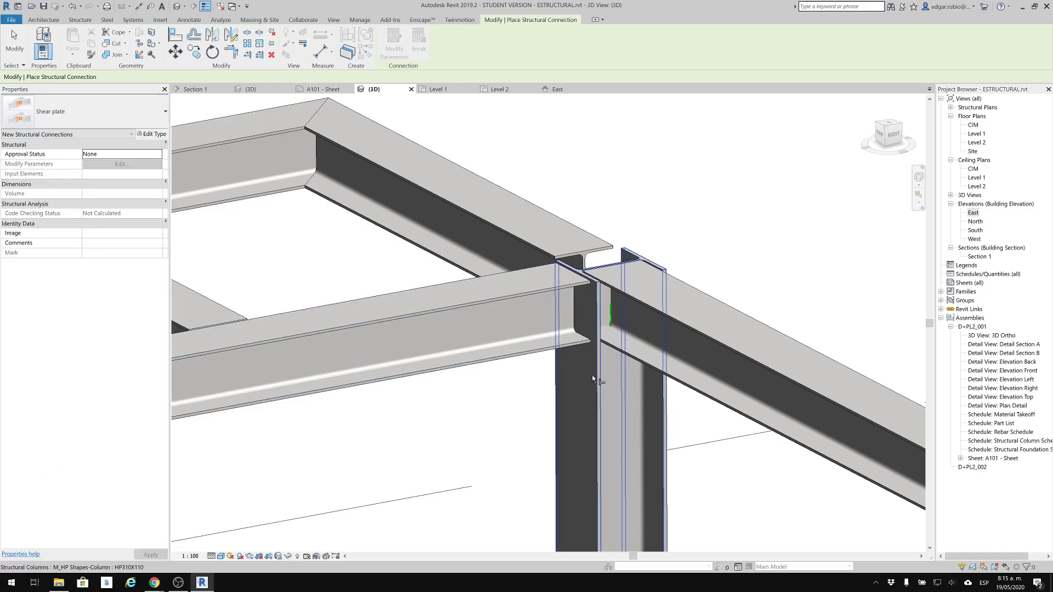
click(593, 376)
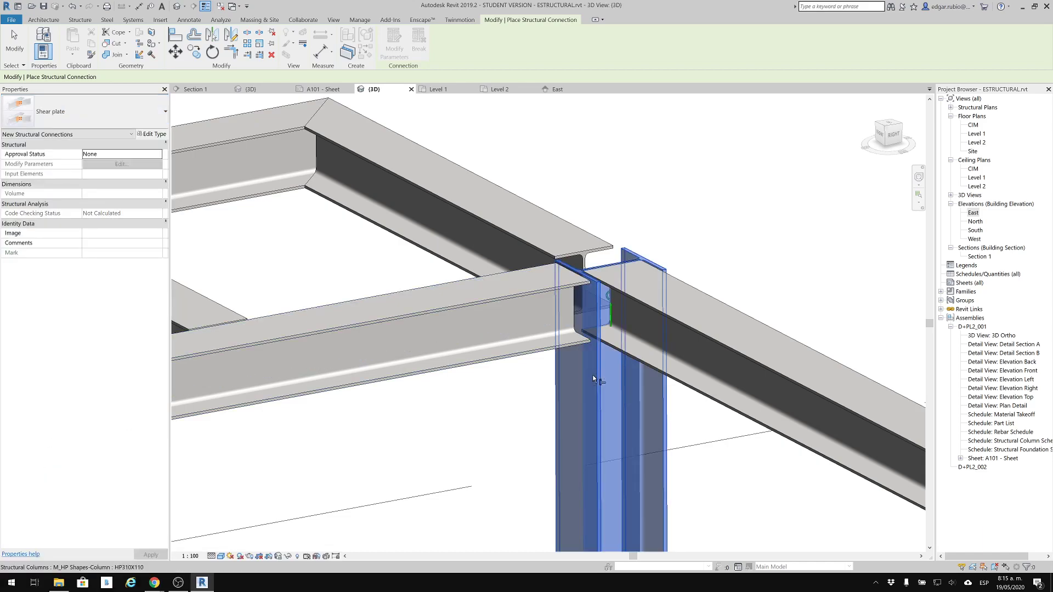
click(517, 361)
key(Return)
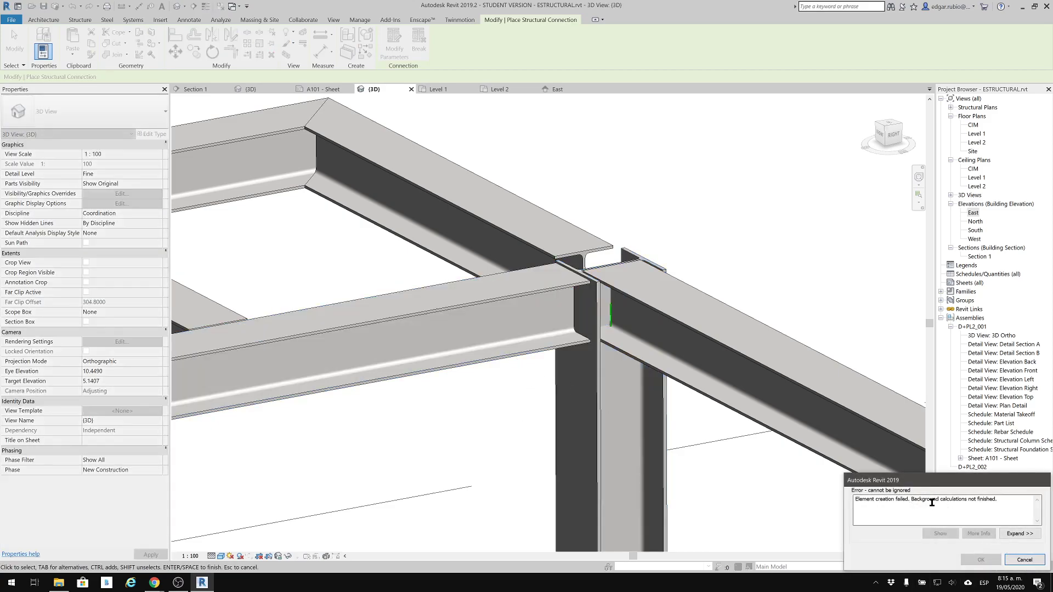
drag(869, 501, 925, 500)
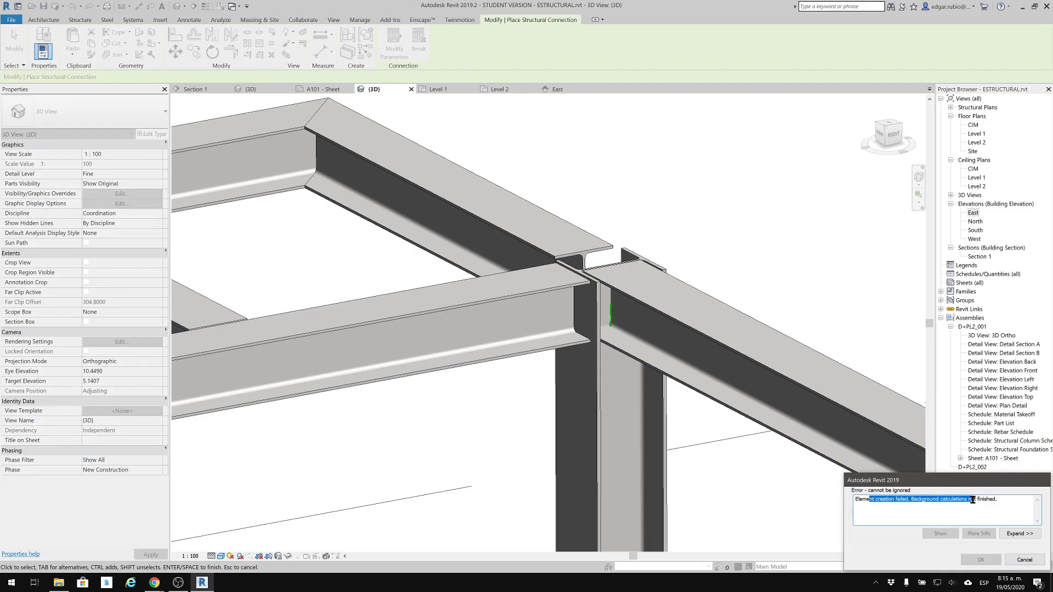
drag(974, 482, 828, 335)
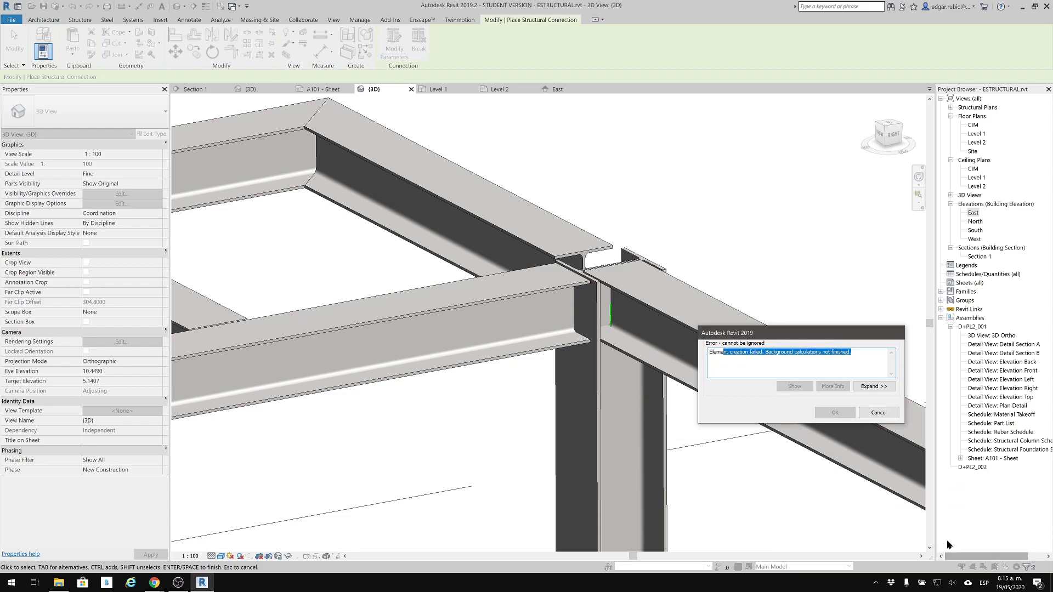
click(883, 413)
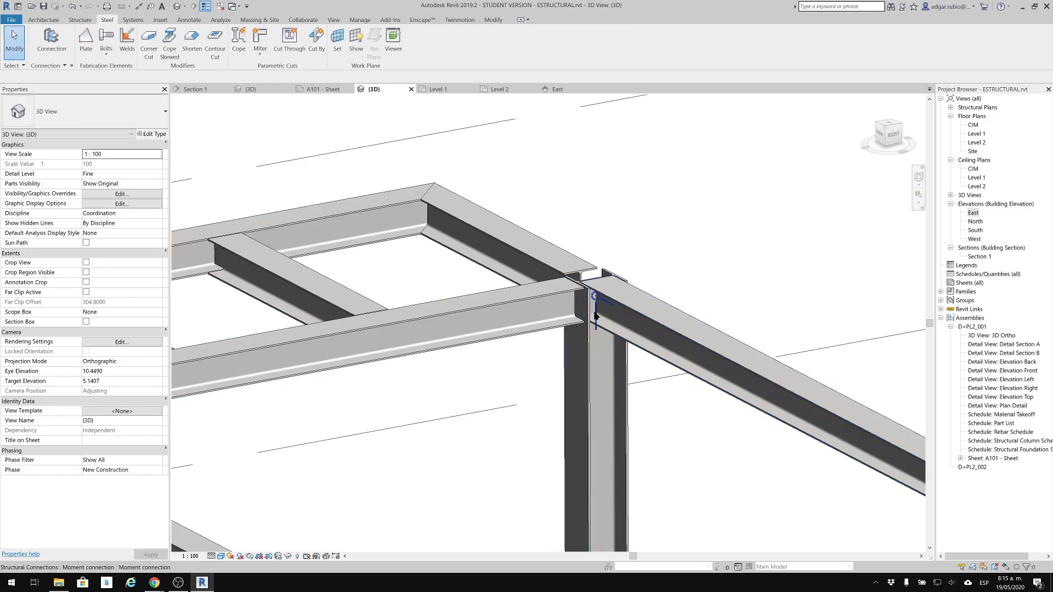
Check whether any background calculations are still in progress for the steel connections.
click(601, 334)
click(825, 538)
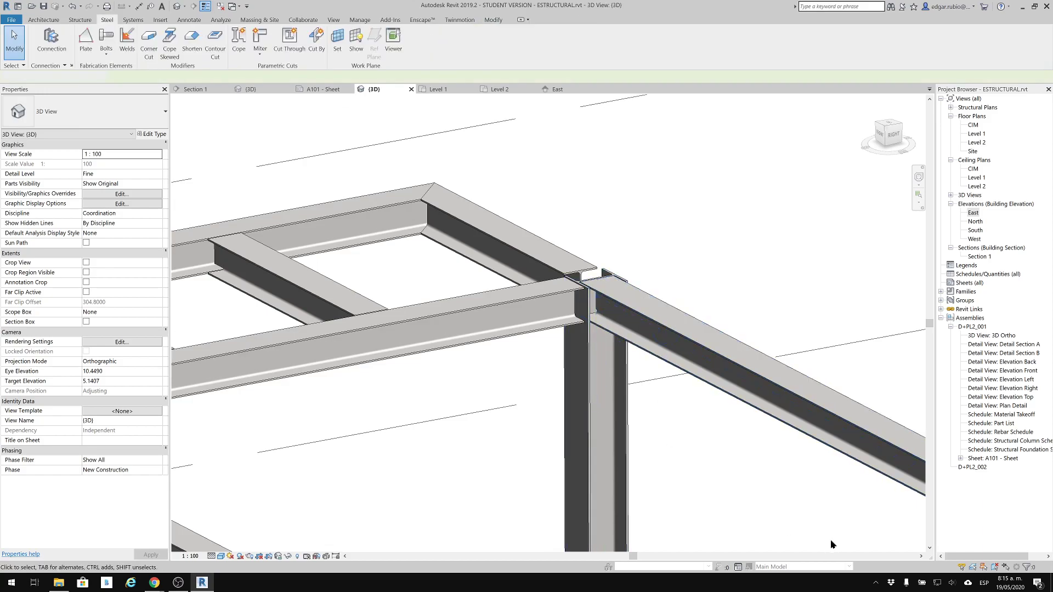
middle_drag(717, 454, 568, 390)
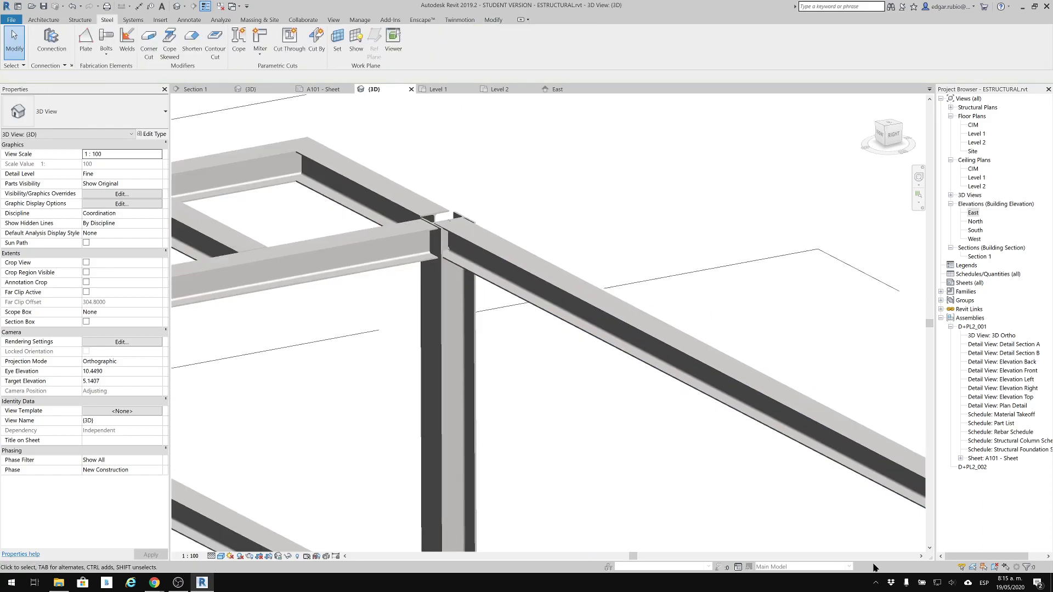
click(1020, 568)
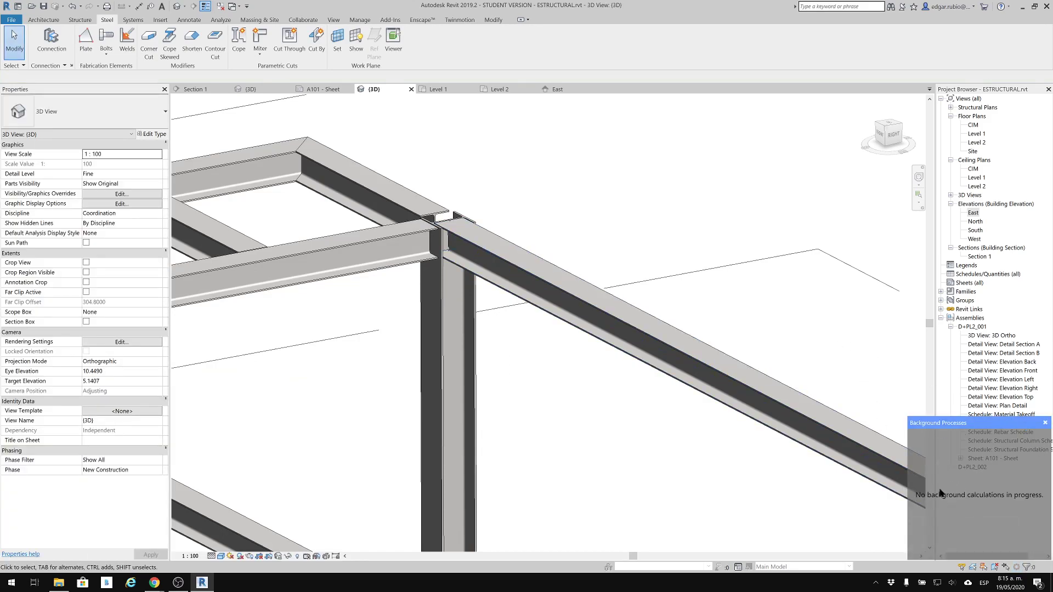
click(1046, 423)
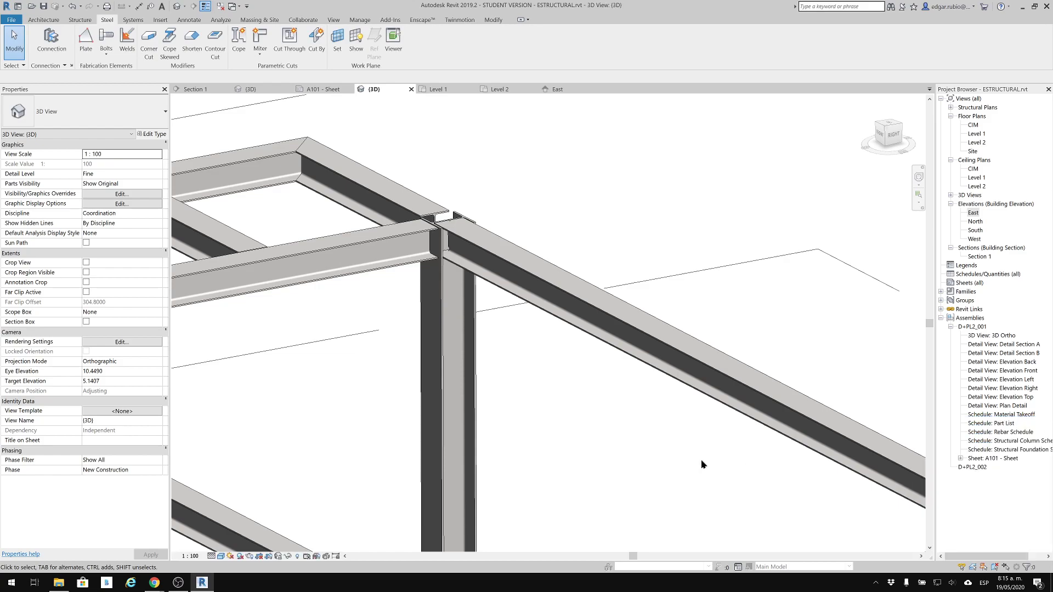
Try to place a Moment connection between the corner HP310X110 column and the HP250X62 beam framing into its head.
scroll(699, 455, down, 2)
middle_drag(699, 455, 470, 360)
scroll(693, 466, up, 3)
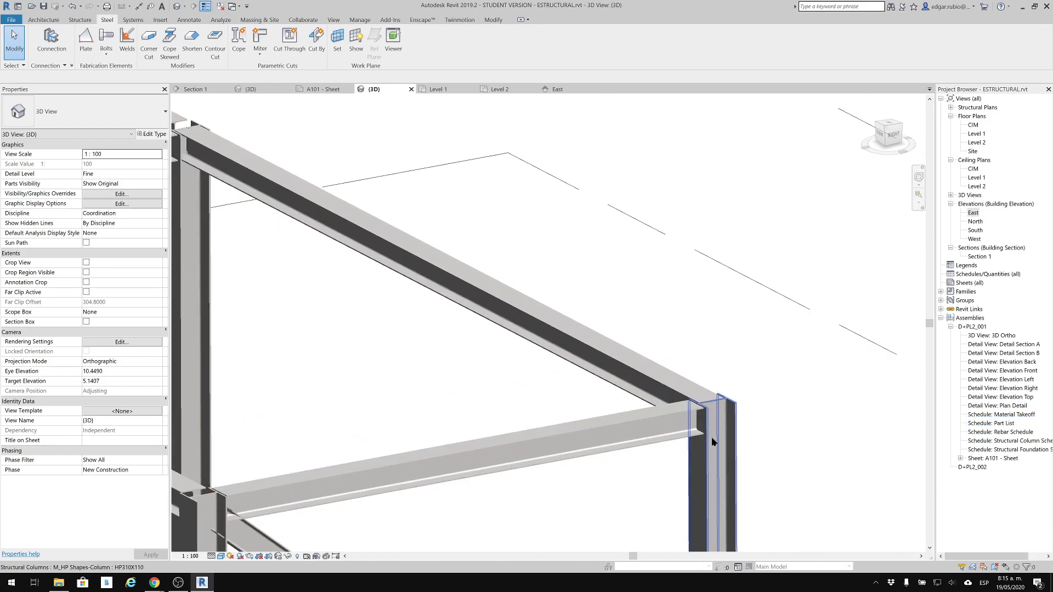
middle_drag(613, 447, 495, 271)
click(51, 38)
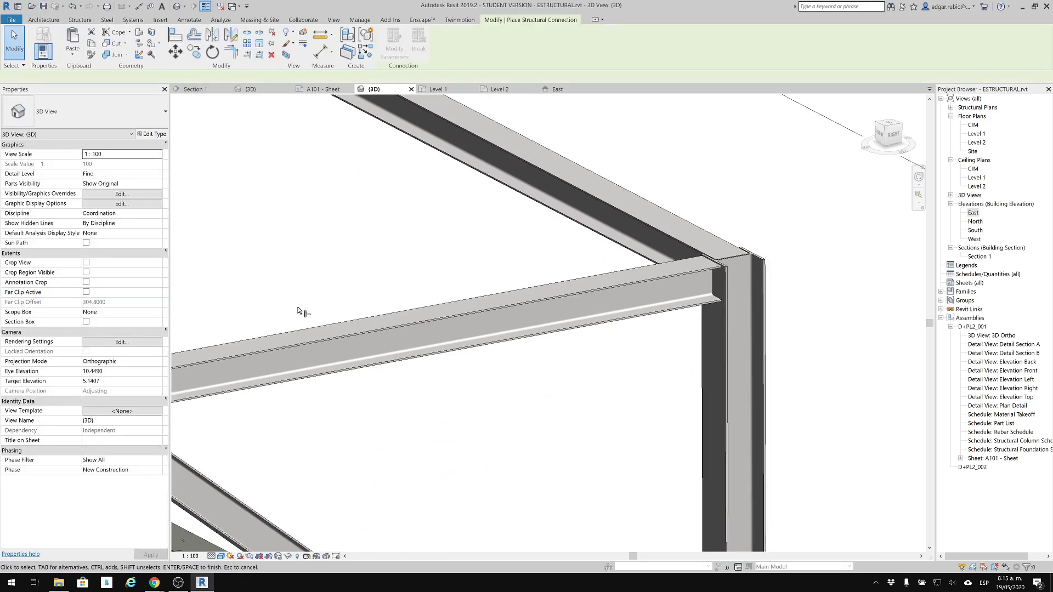
click(707, 354)
click(686, 306)
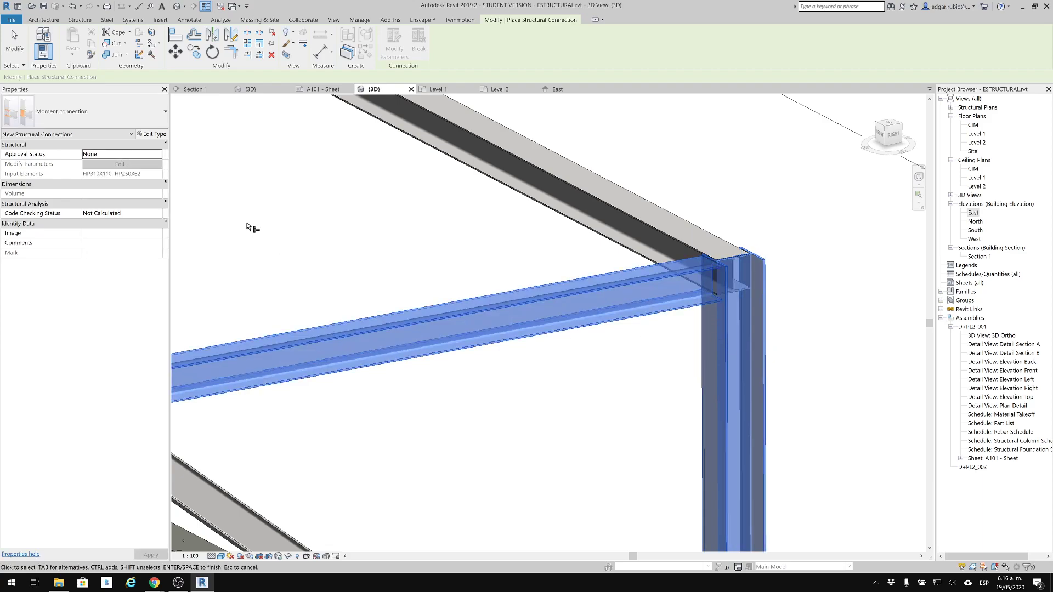
key(Return)
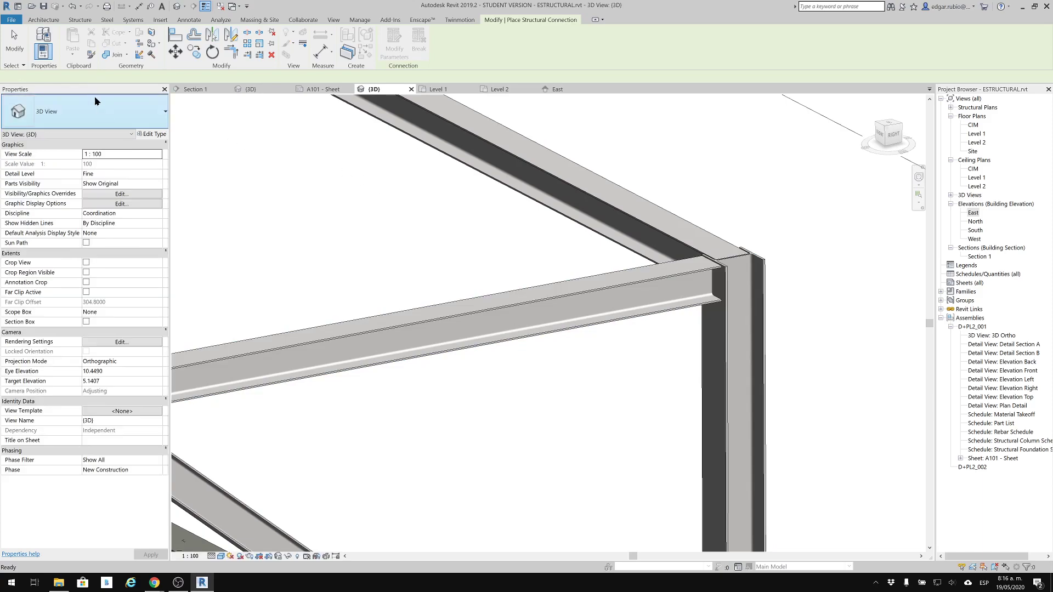
Place a Shear plate connection between the corner HP310X110 column and the HP250X62 beam framing into its head.
click(100, 20)
click(51, 39)
click(74, 113)
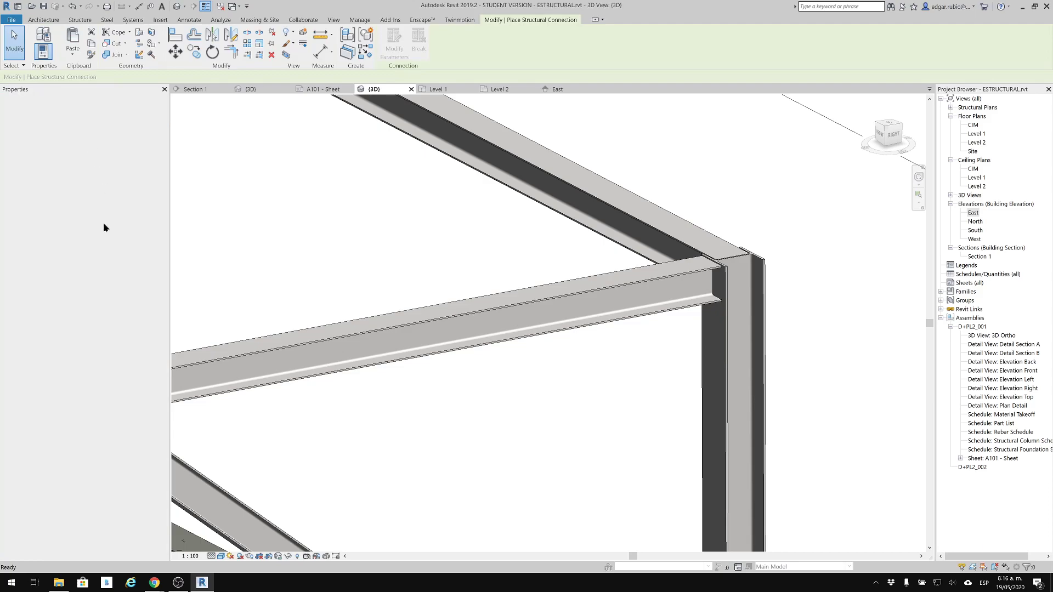
click(98, 299)
click(82, 112)
scroll(91, 342, down, 10)
scroll(89, 341, down, 1)
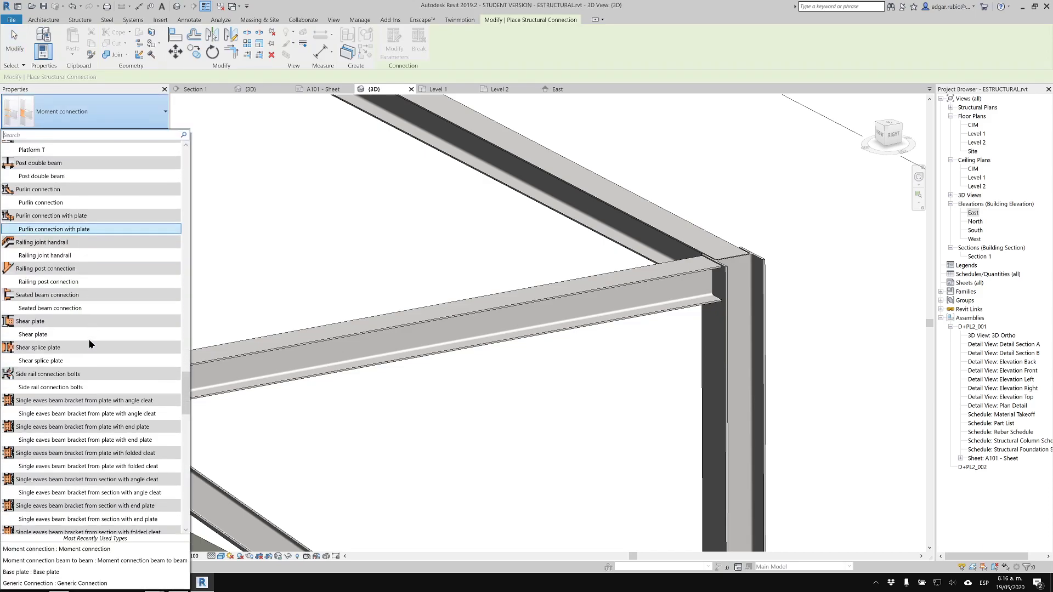
click(34, 334)
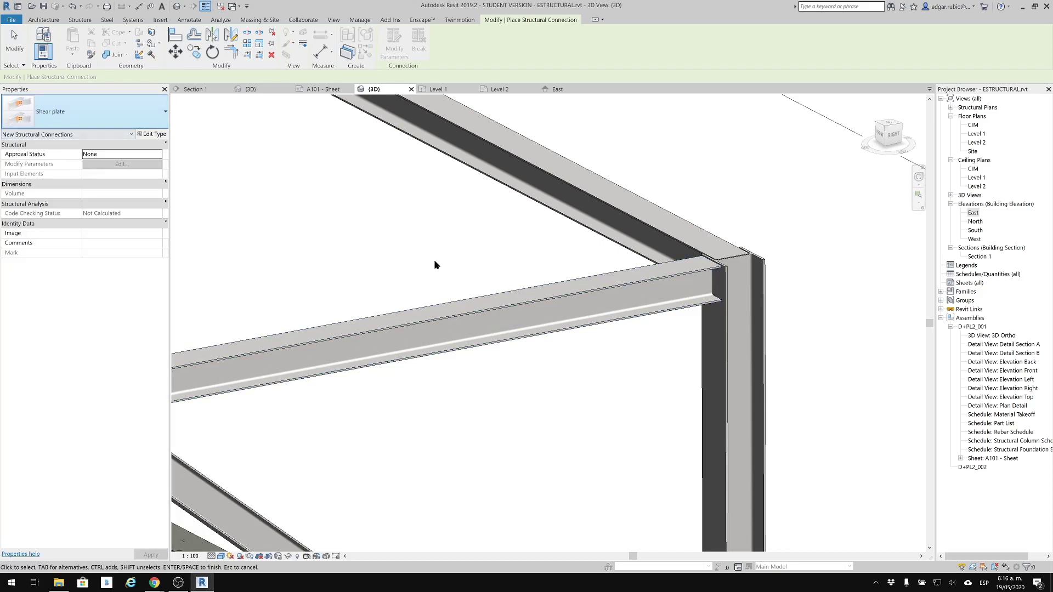
click(692, 311)
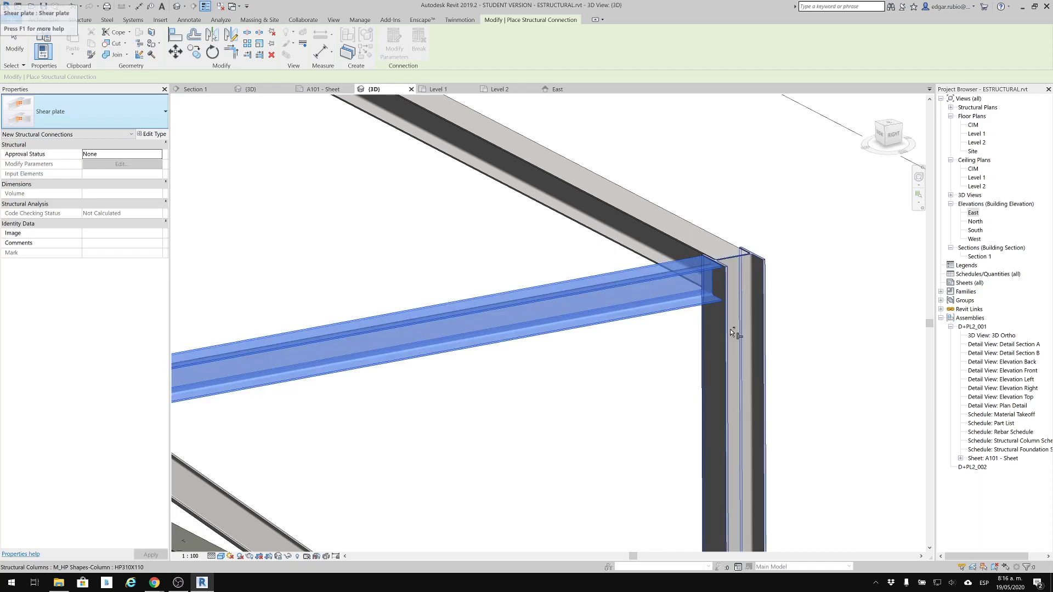
click(725, 328)
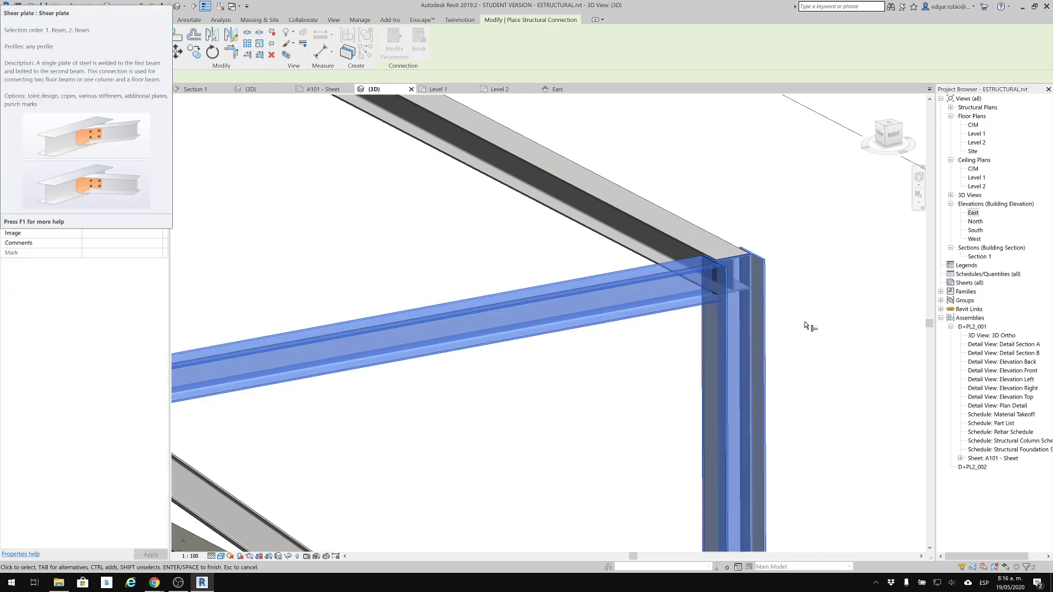
key(Return)
key(Escape)
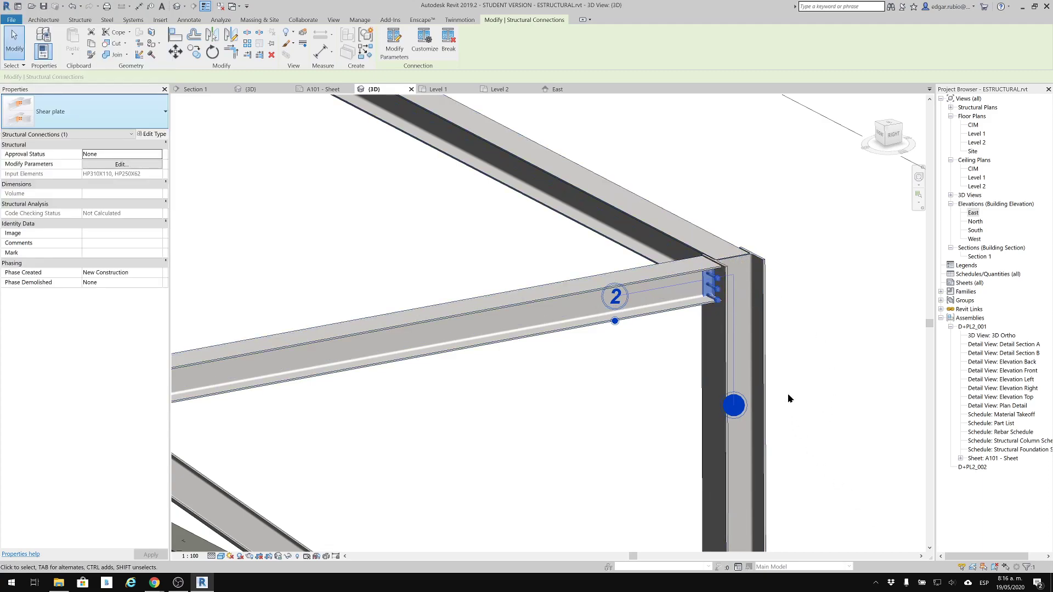
Place another Shear plate connection between the same corner column and the second HP250X62 beam meeting at its head.
shift+middle_drag(616, 340, 872, 425)
click(607, 458)
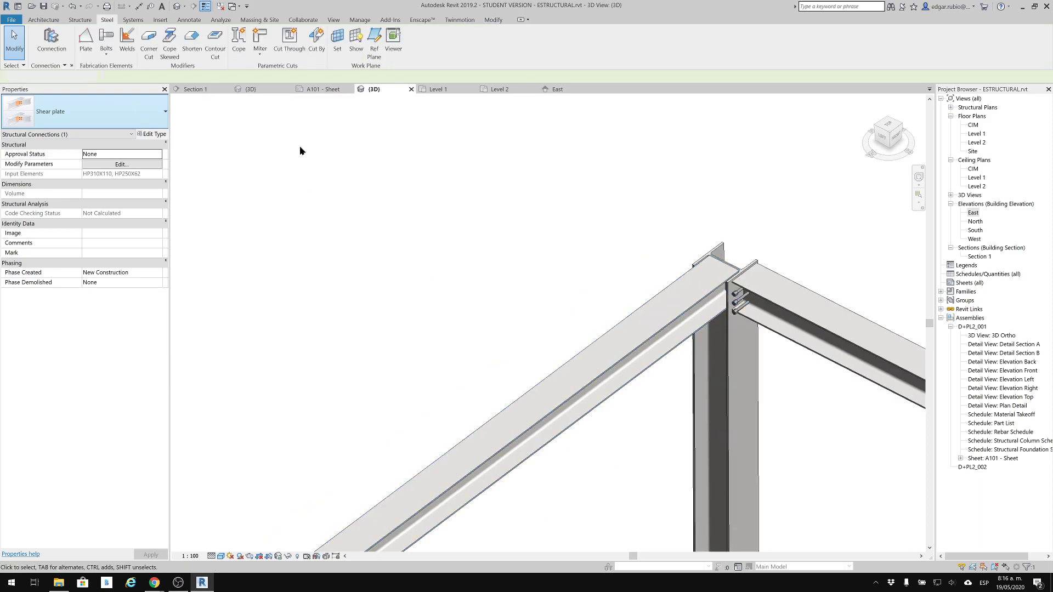
click(51, 39)
click(696, 369)
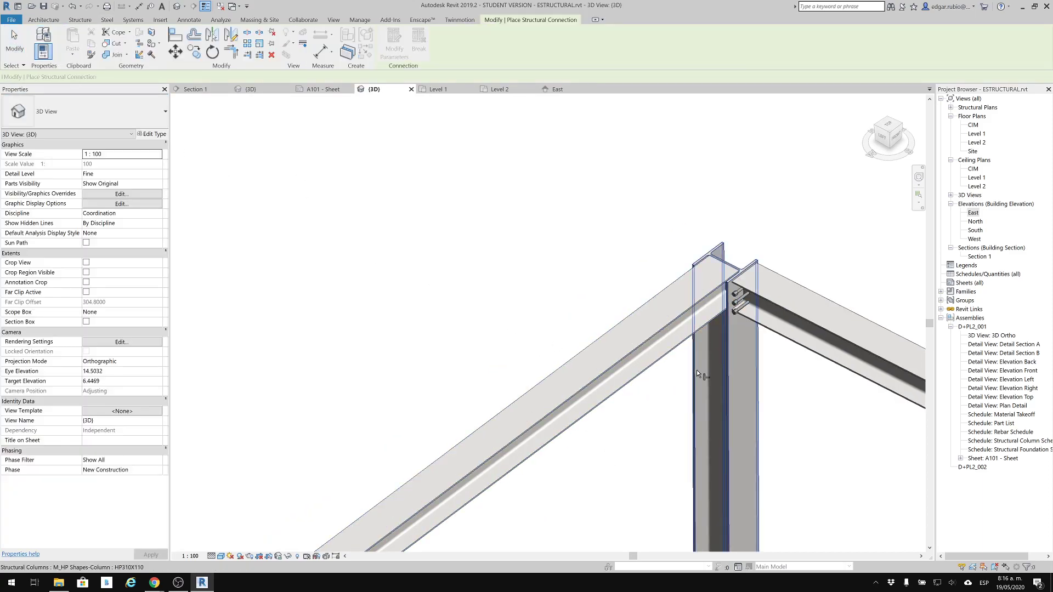
click(659, 356)
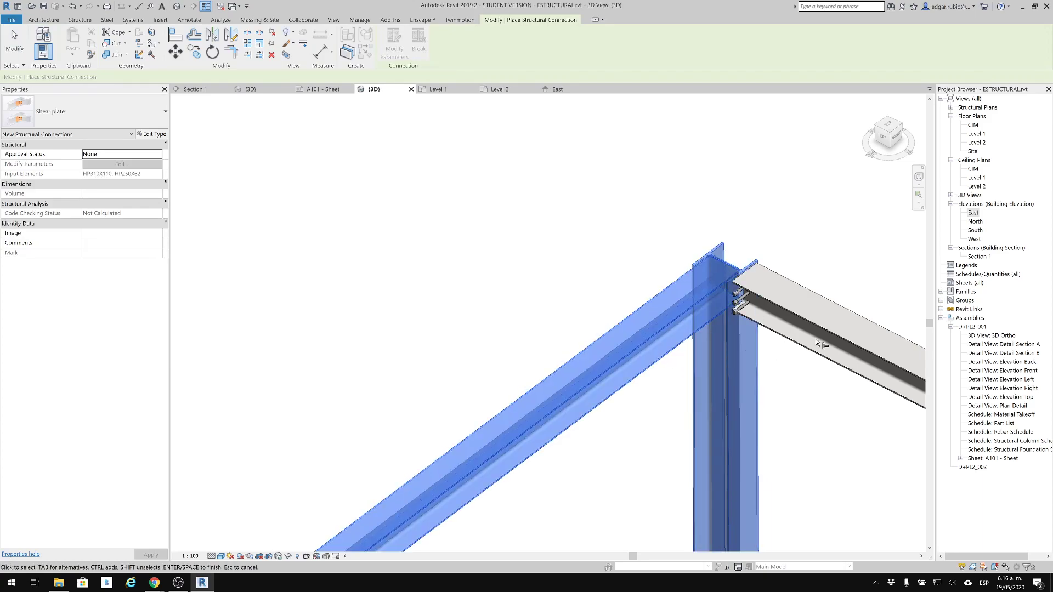
key(Return)
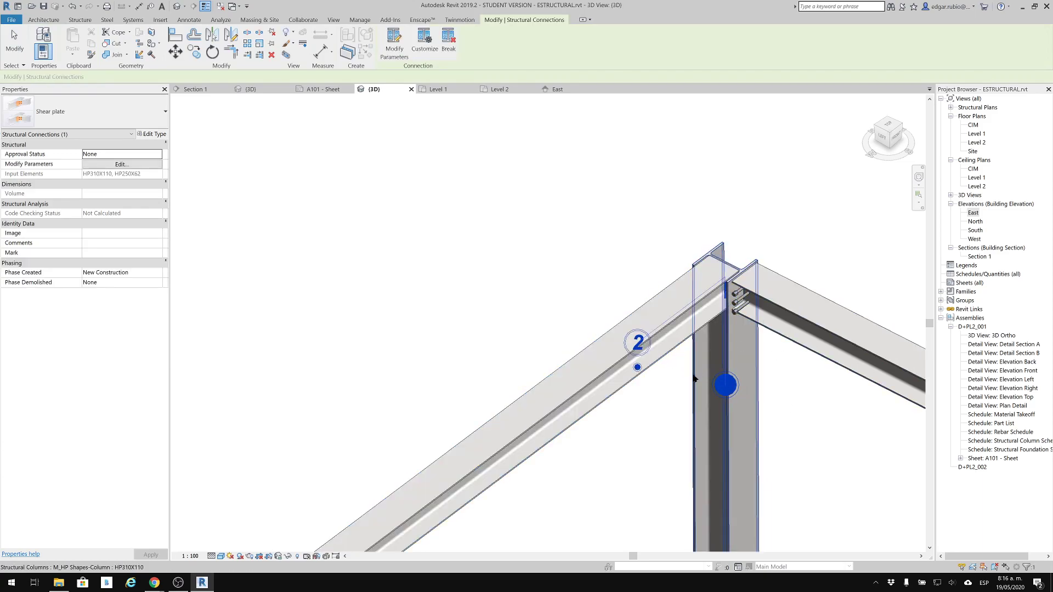
shift+middle_drag(784, 403, 697, 407)
scroll(750, 331, up, 1)
scroll(787, 304, up, 1)
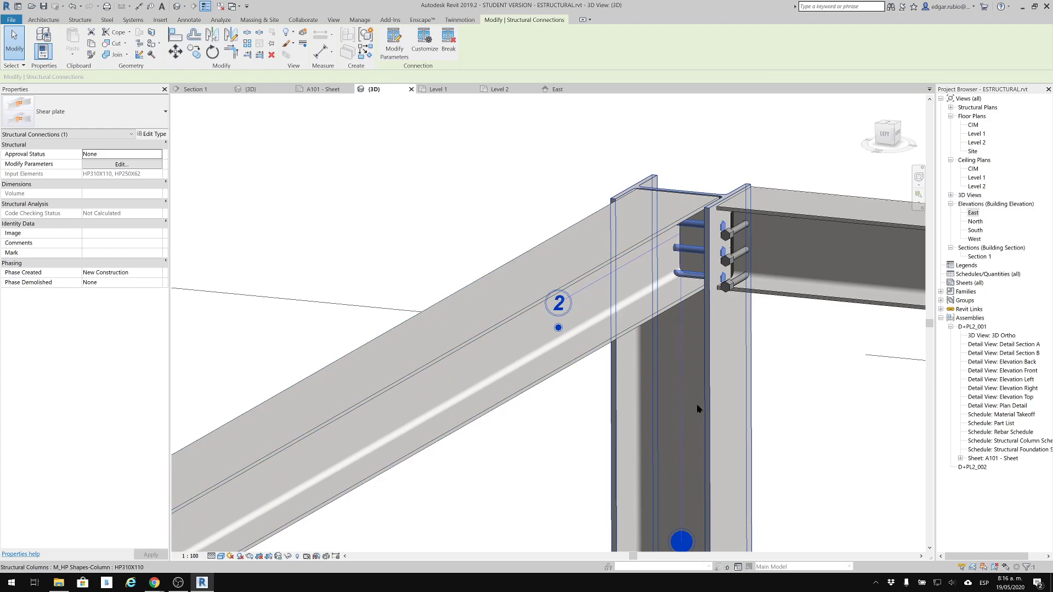
key(Escape)
Examine the remaining roof framing joints, including where the short secondary beams meet the main HP250X62 beams.
scroll(679, 261, down, 2)
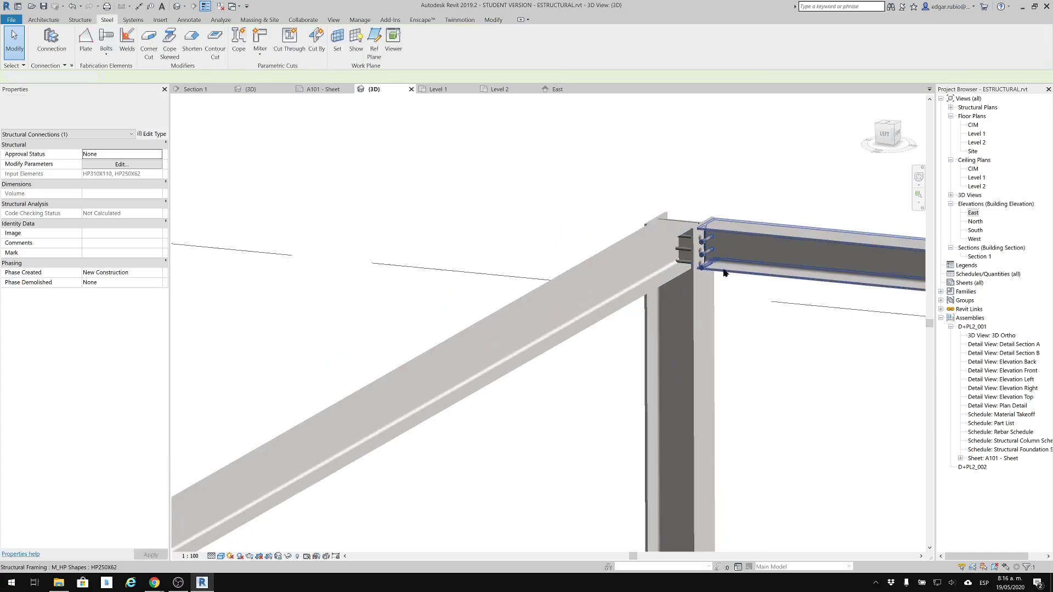
click(678, 261)
shift+middle_drag(679, 261, 427, 337)
middle_drag(425, 233, 662, 484)
middle_drag(263, 229, 545, 361)
scroll(351, 274, down, 2)
middle_drag(242, 197, 562, 219)
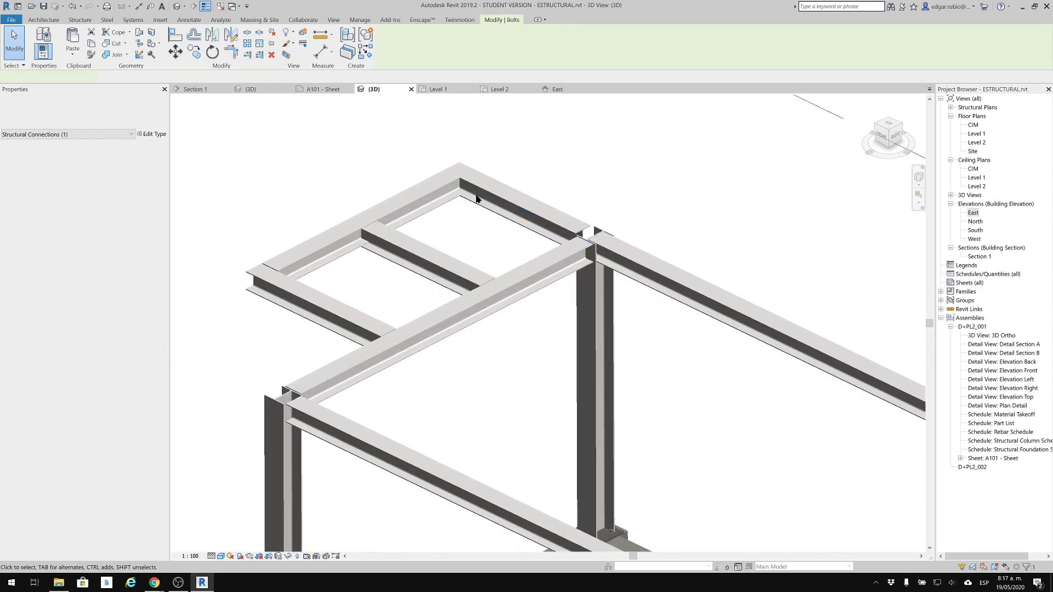
scroll(477, 181, down, 1)
scroll(340, 371, up, 2)
scroll(543, 437, down, 2)
shift+middle_drag(543, 437, 651, 444)
scroll(615, 378, up, 2)
mouse_move(616, 378)
shift+middle_down()
mouse_move(691, 394)
mouse_move(656, 213)
shift+middle_up()
scroll(703, 307, up, 2)
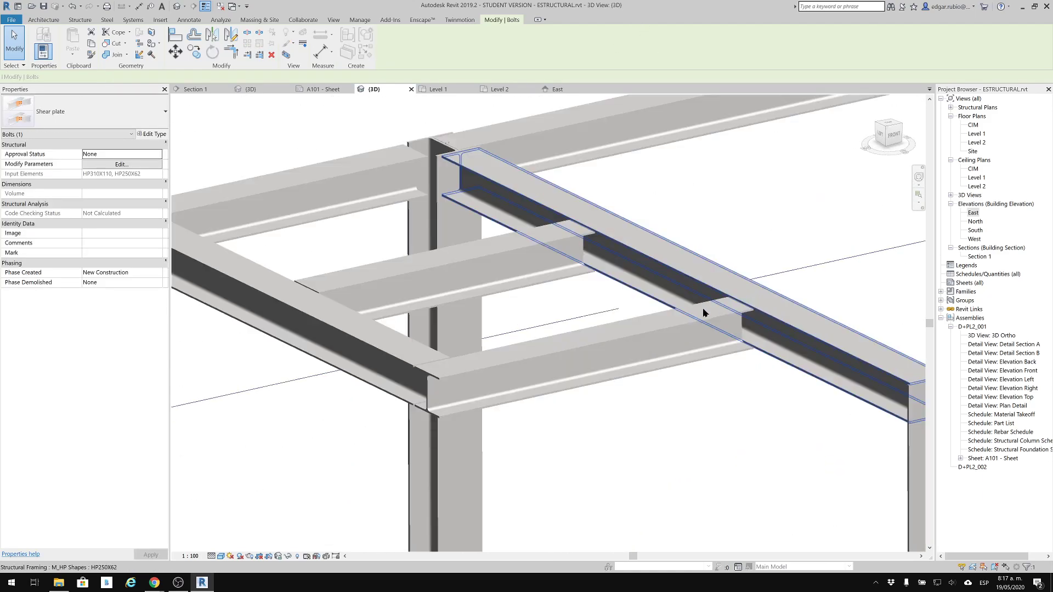
Look through the structural connection types listed after Shear plate, including Splice joint and the tube and purlin connections, for a beam-to-beam joint.
scroll(703, 307, up, 2)
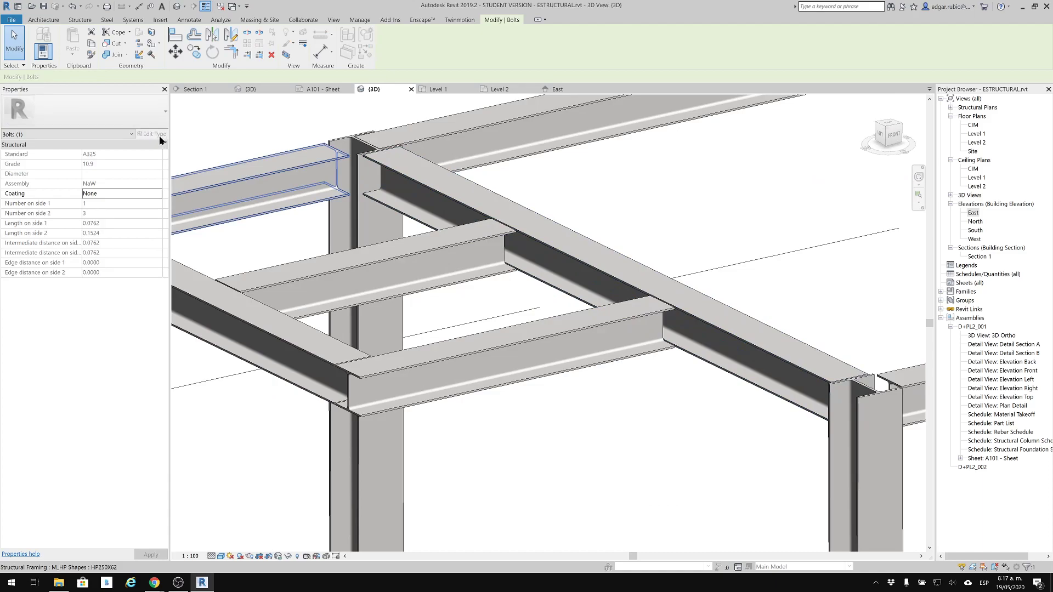
click(109, 20)
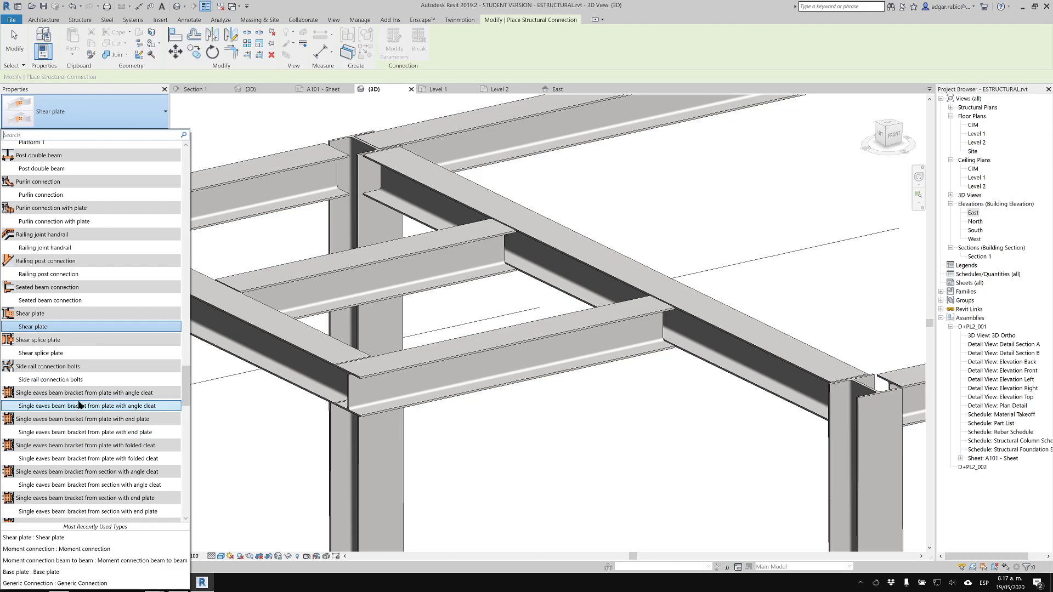
scroll(75, 408, down, 4)
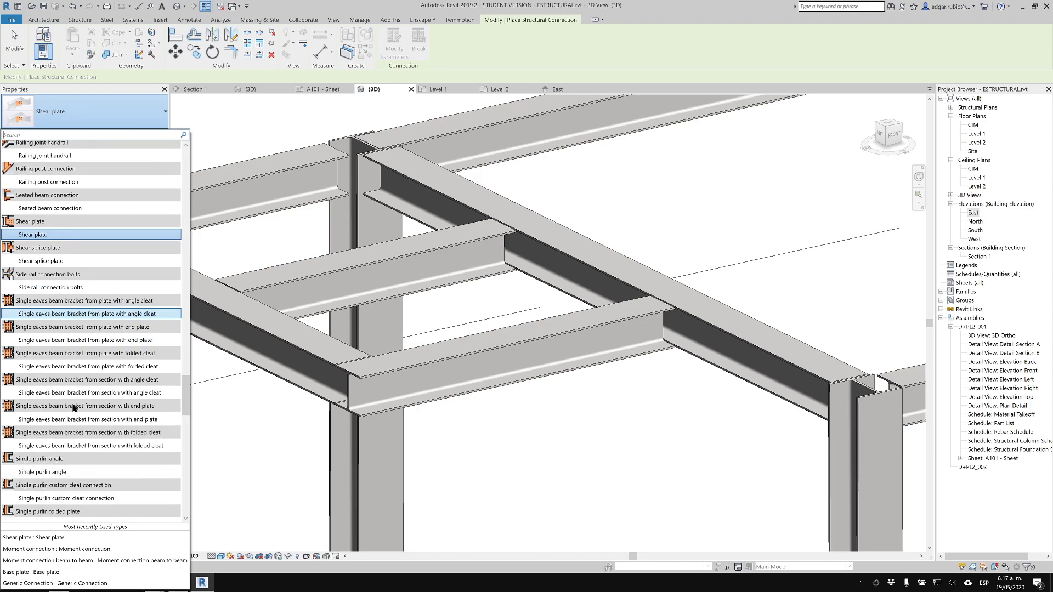
scroll(72, 414, down, 5)
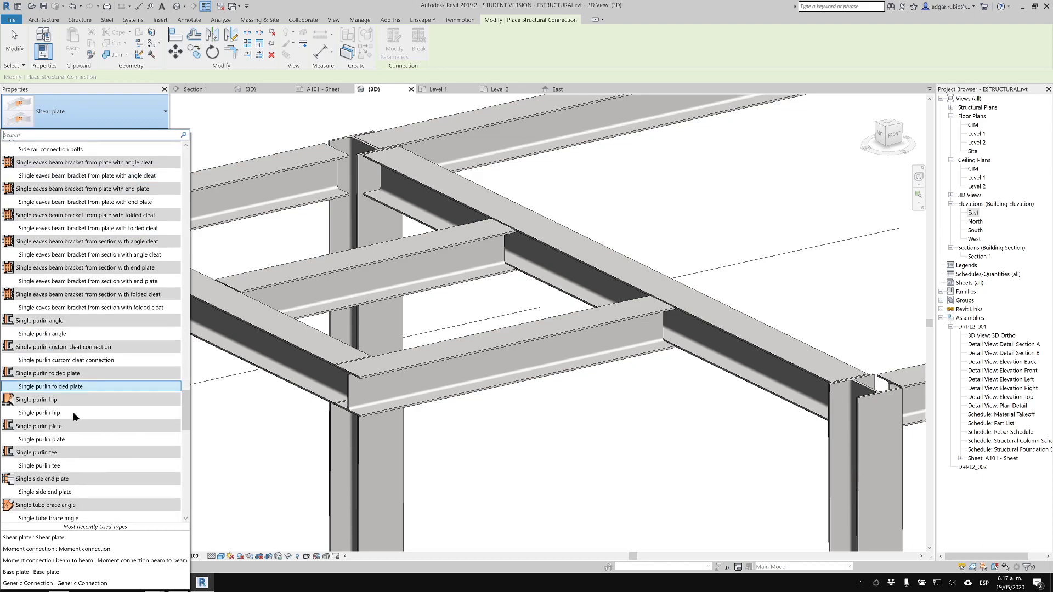
scroll(70, 433, down, 1)
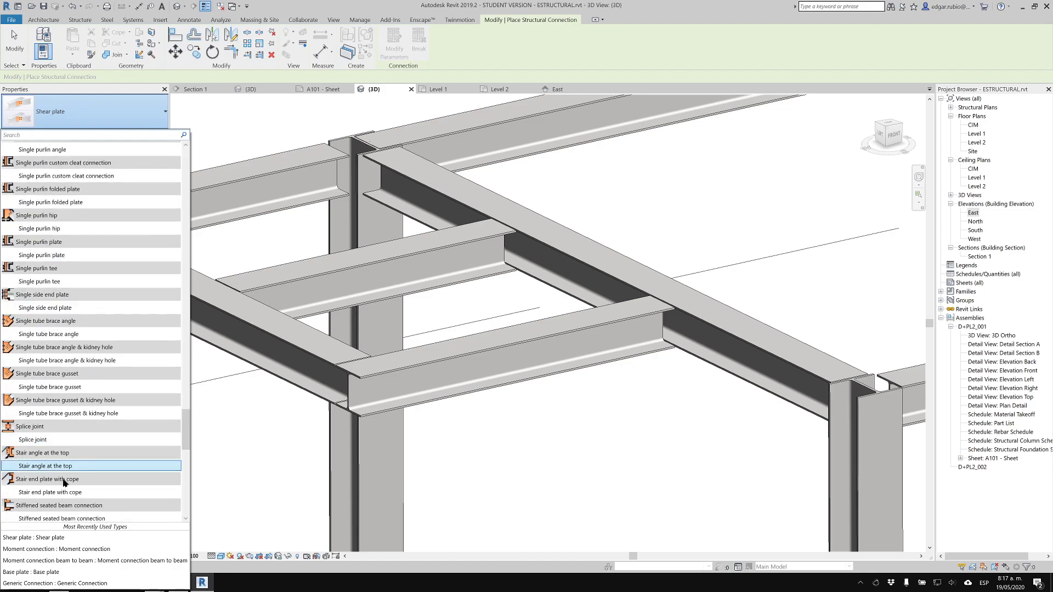
mouse_move(39, 442)
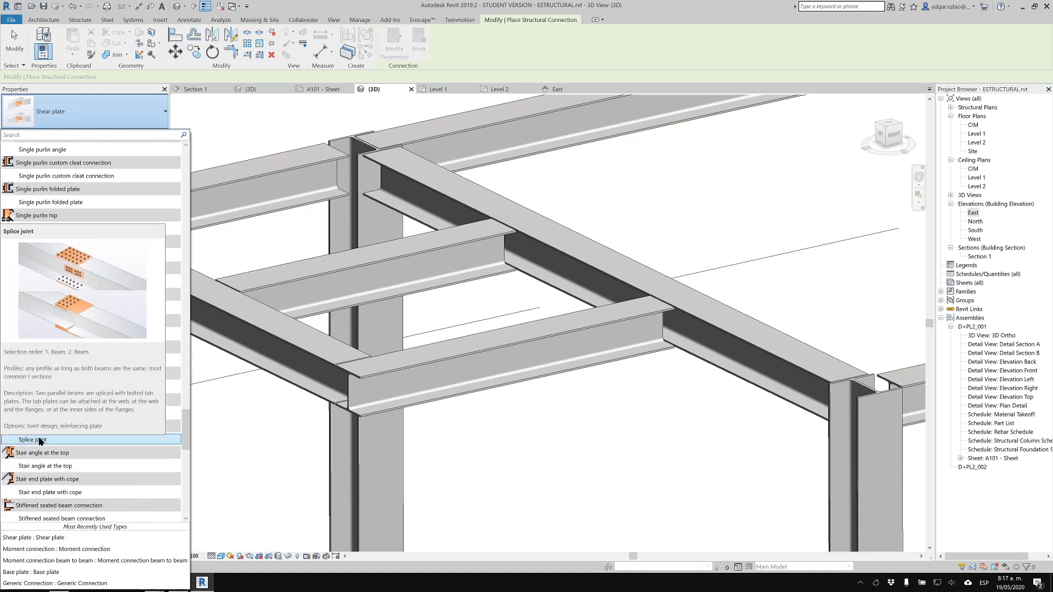
scroll(39, 441, down, 3)
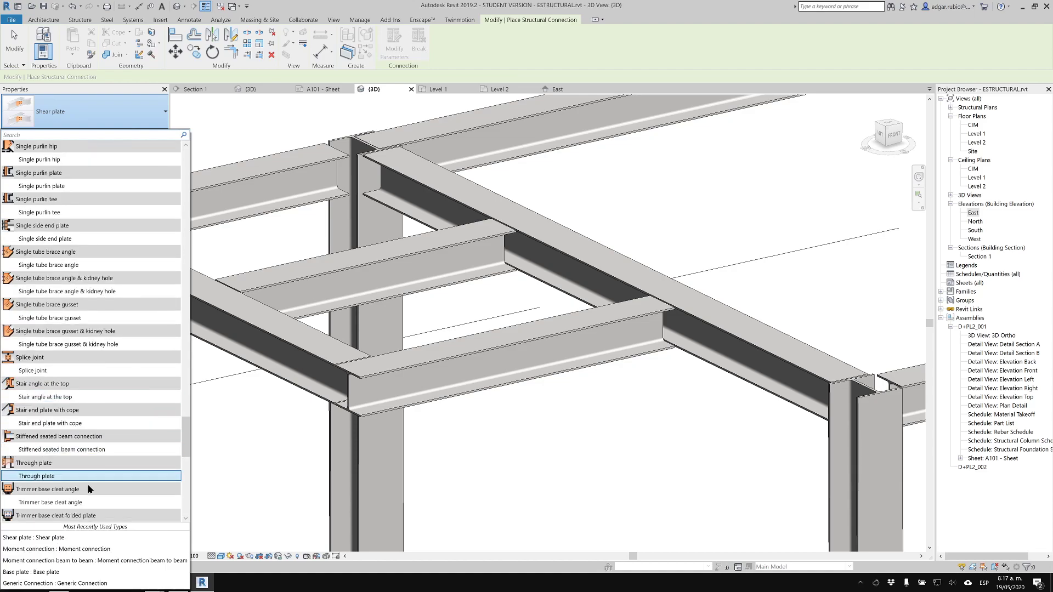
scroll(85, 482, down, 4)
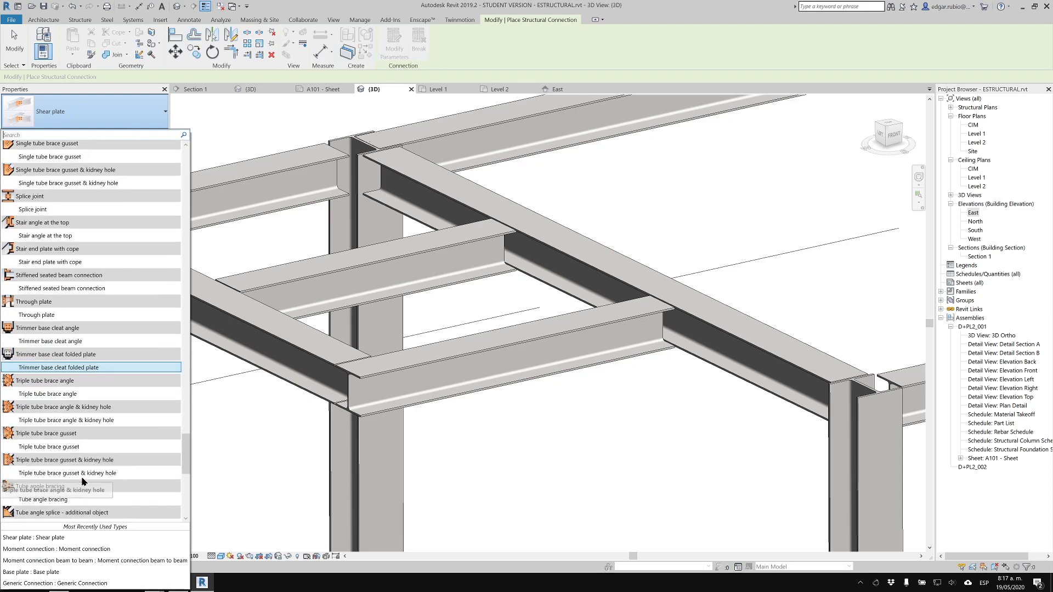
scroll(79, 481, down, 3)
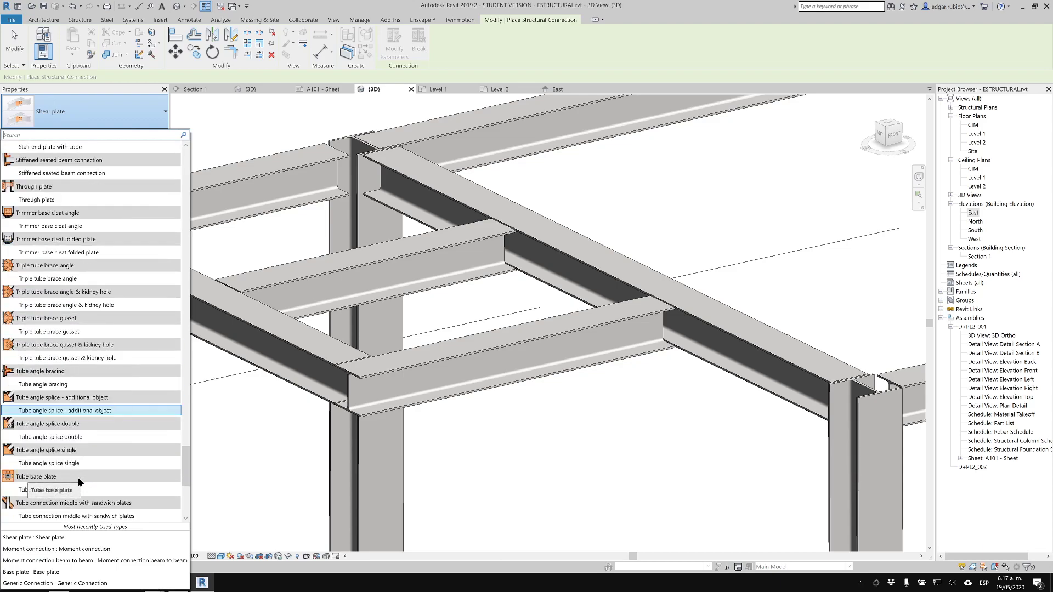
mouse_move(38, 492)
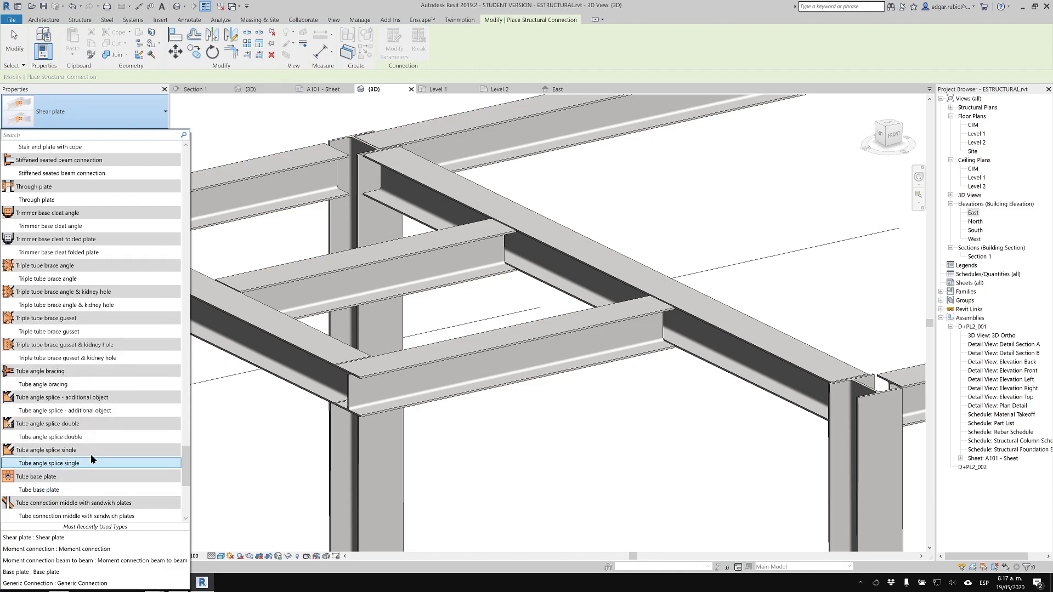
scroll(113, 386, down, 1)
mouse_move(53, 401)
scroll(55, 406, down, 2)
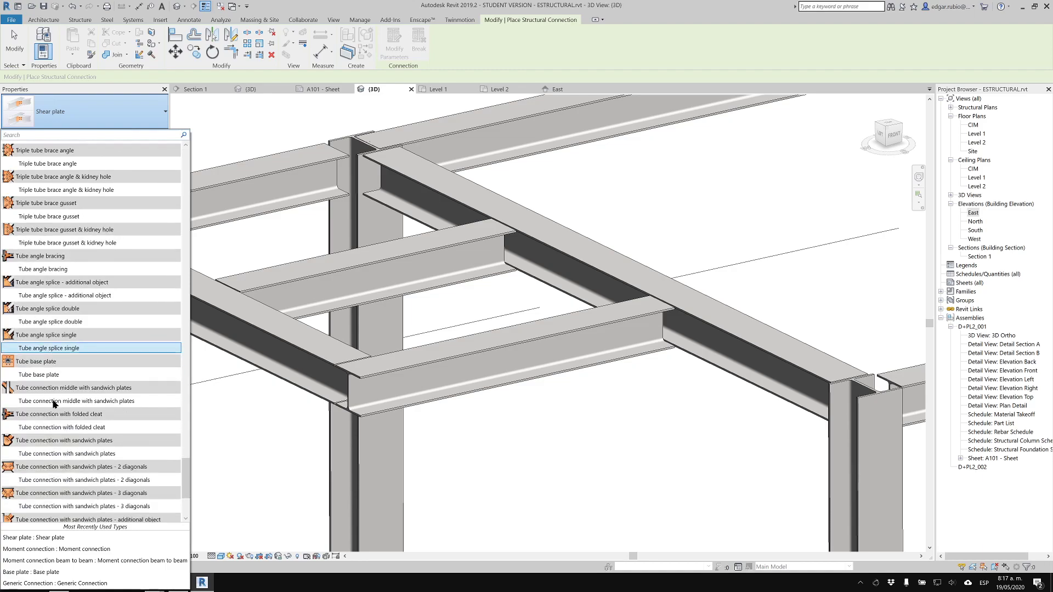
scroll(58, 410, down, 2)
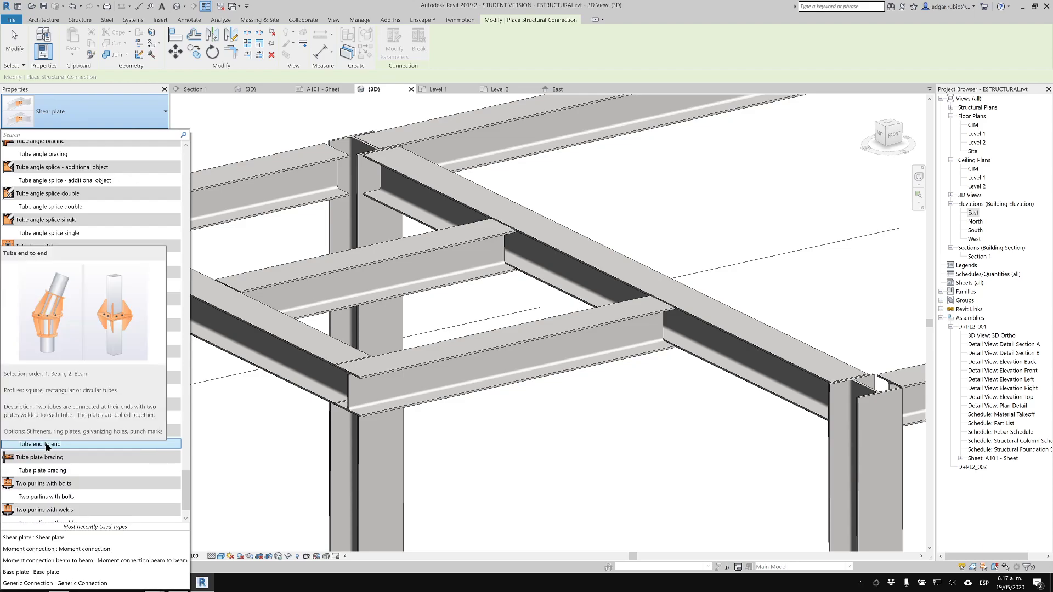
scroll(44, 495, down, 1)
scroll(43, 495, down, 1)
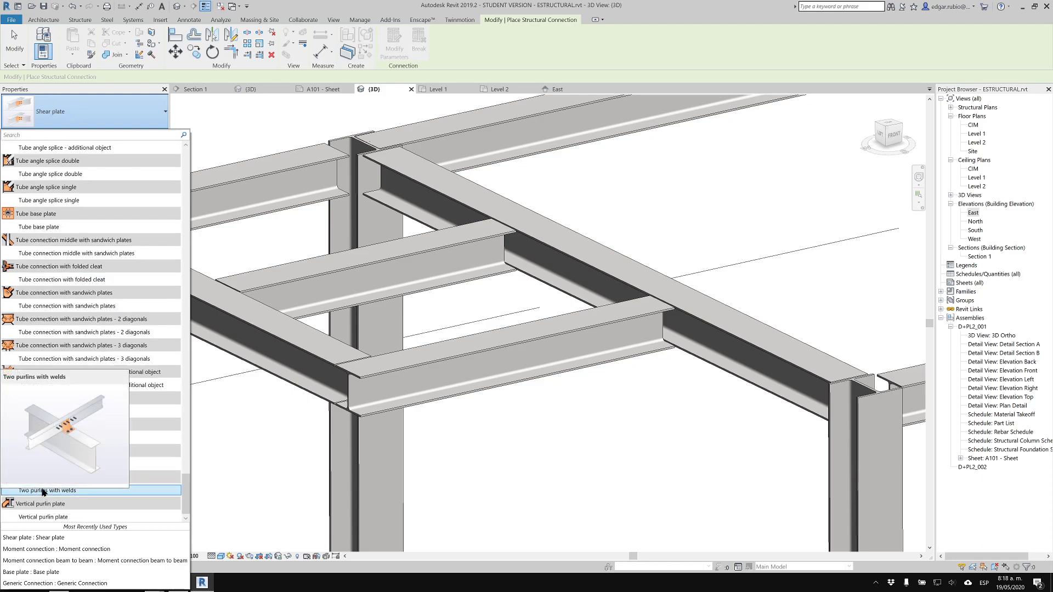
scroll(47, 416, up, 3)
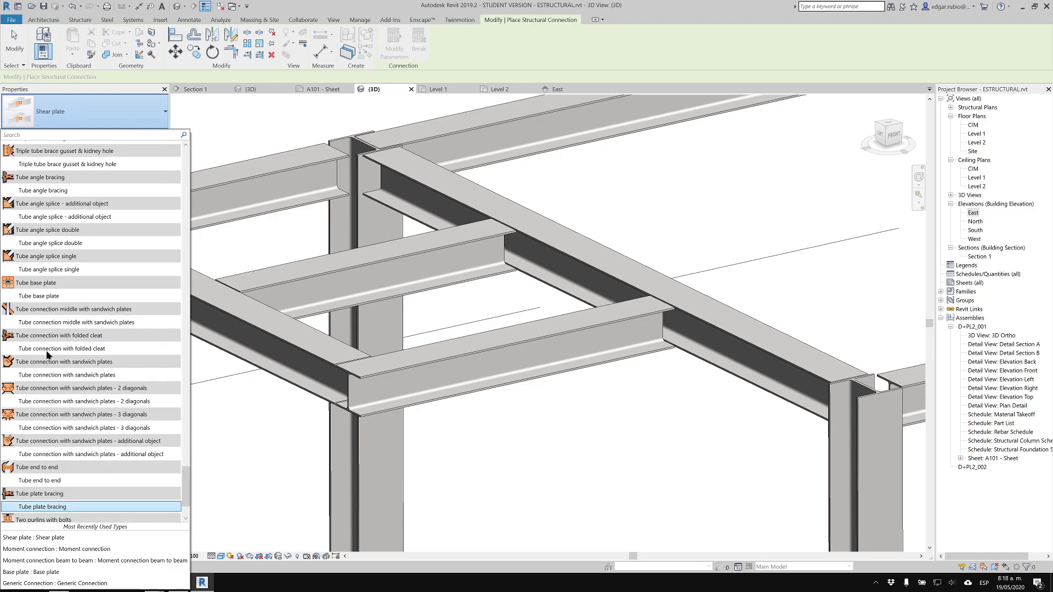
scroll(41, 290, up, 1)
scroll(41, 255, up, 5)
scroll(42, 266, up, 2)
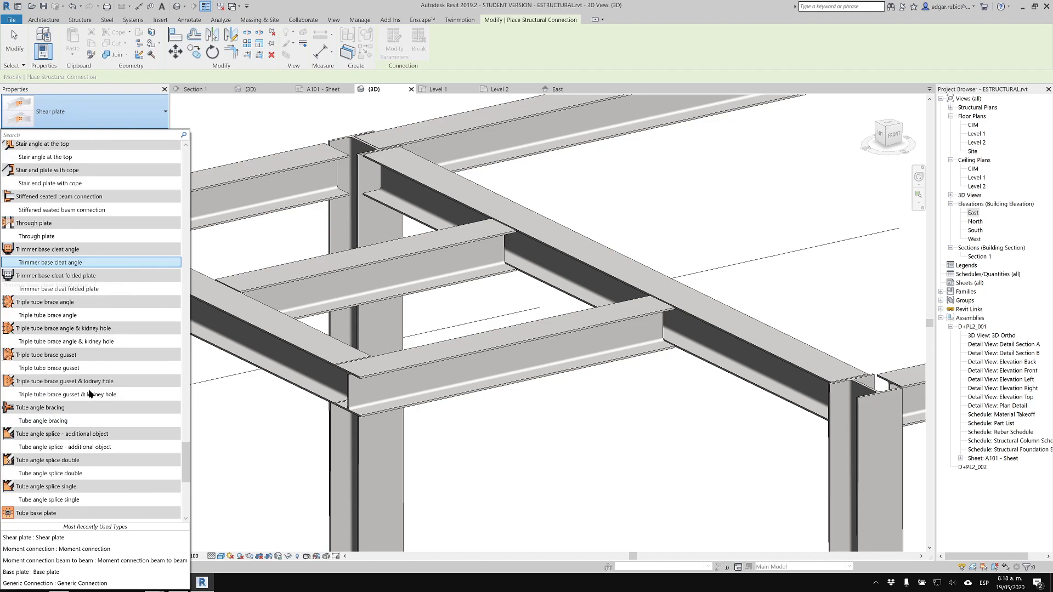
scroll(66, 247, up, 2)
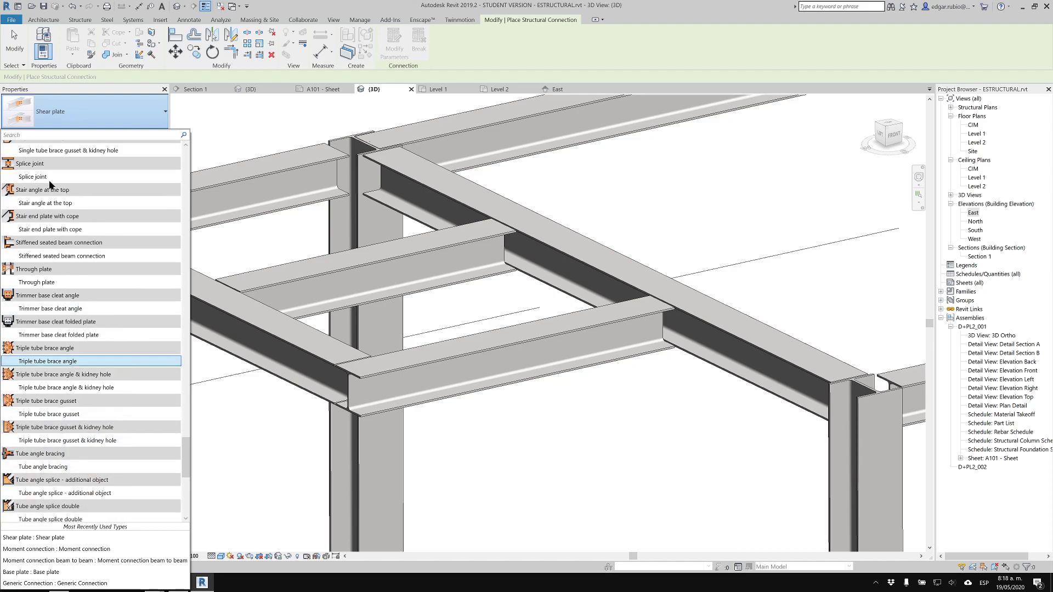
scroll(54, 202, up, 5)
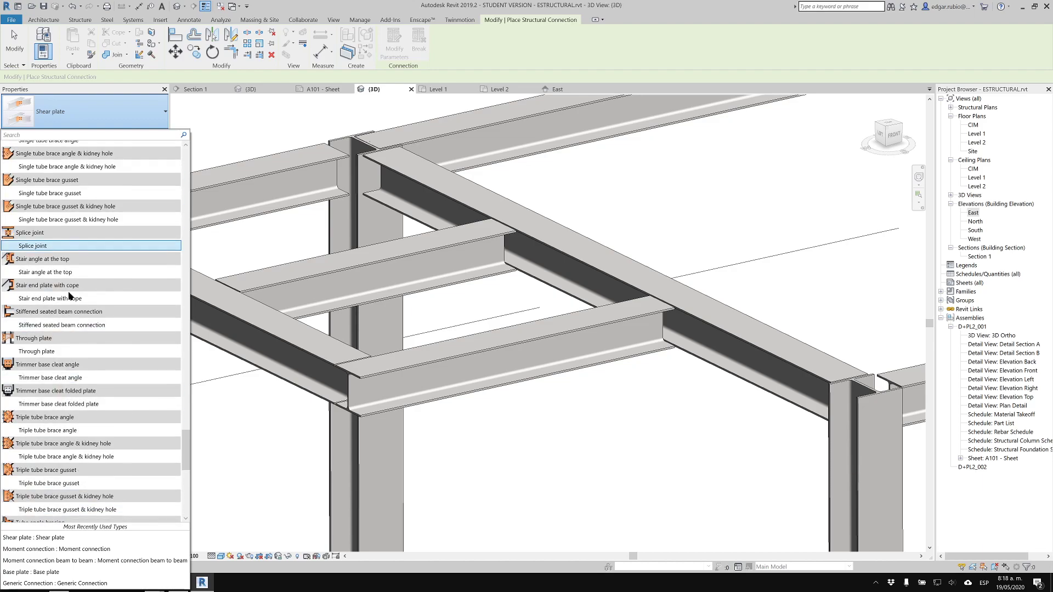
scroll(65, 290, up, 6)
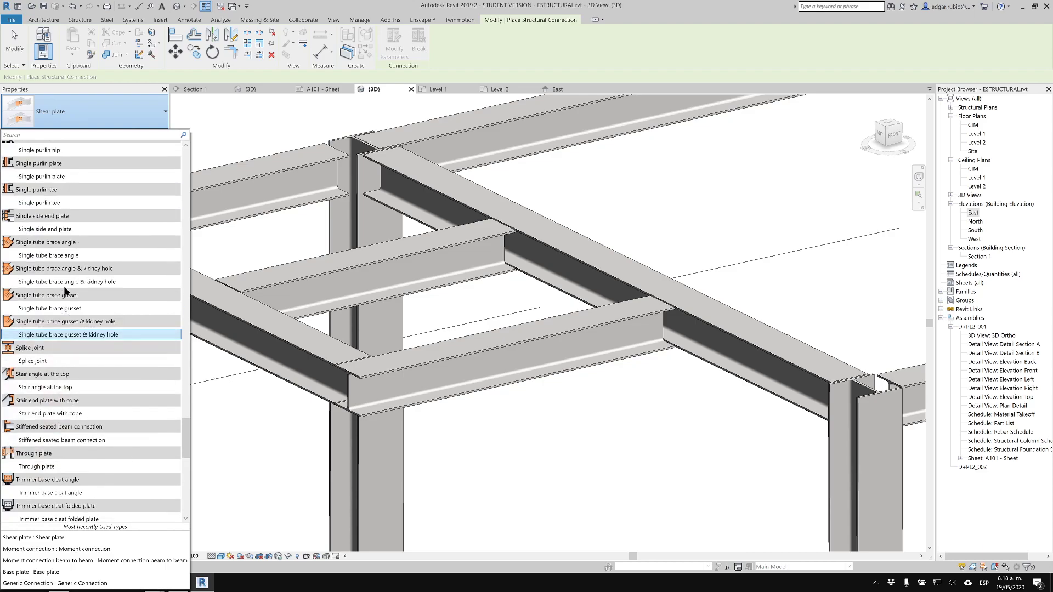
scroll(62, 258, up, 1)
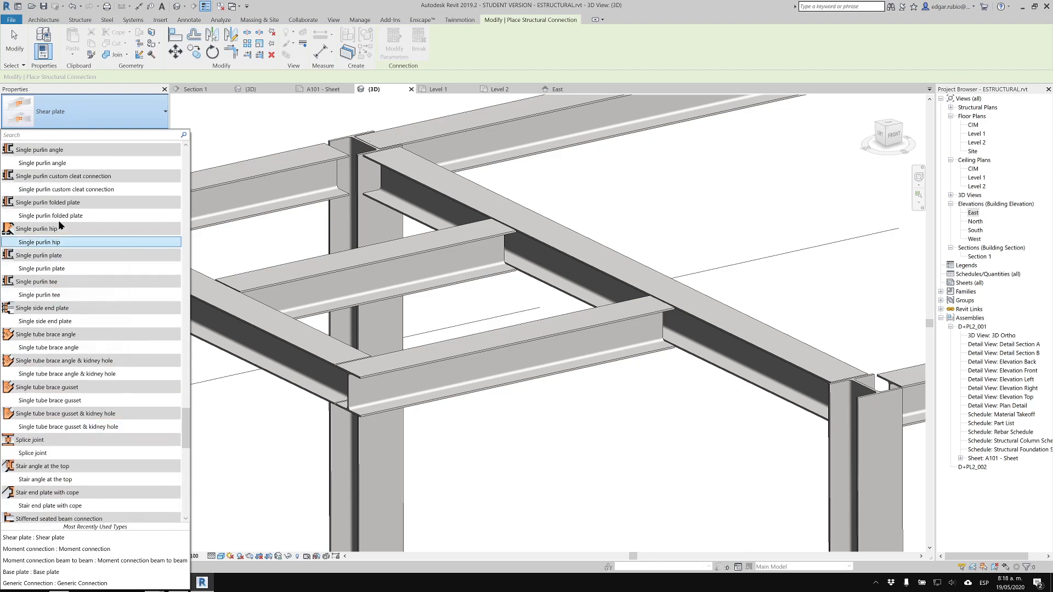
scroll(60, 222, up, 2)
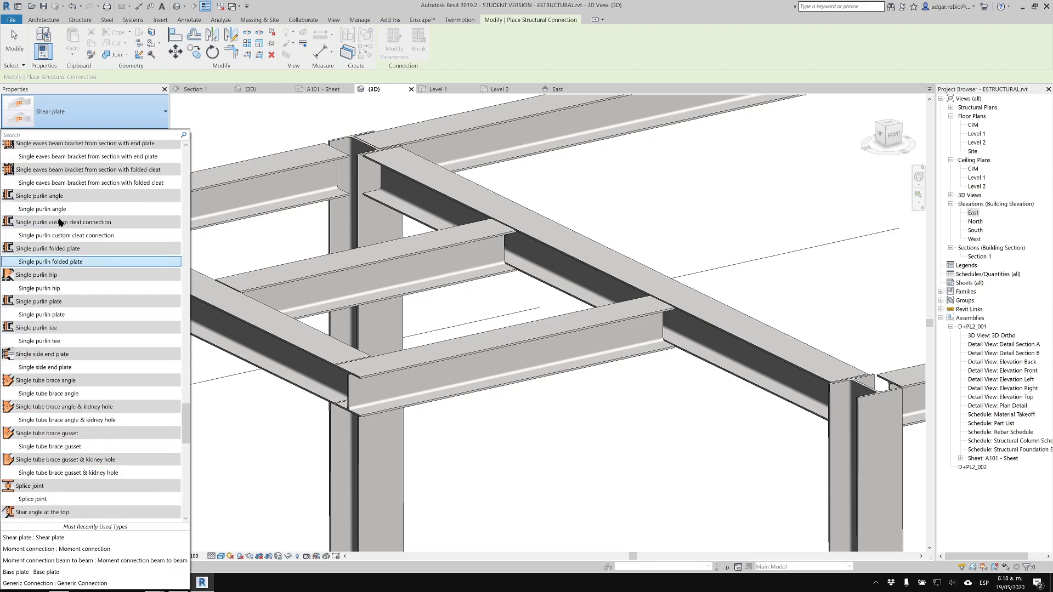
scroll(60, 222, up, 9)
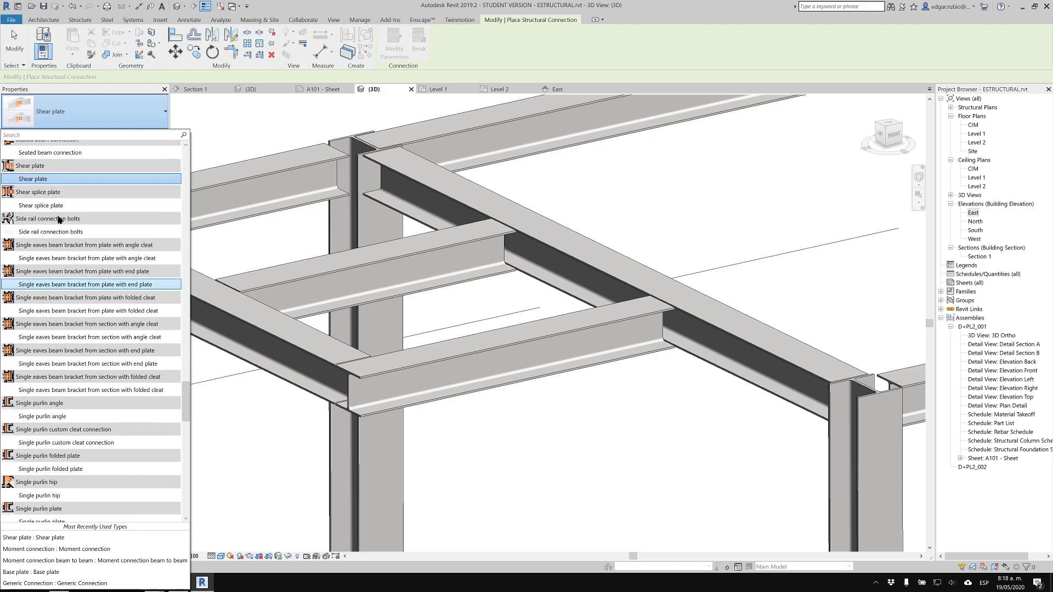
Place a Shear plate connection between the outer short secondary HP250X62 beam and the long main HP250X62 beam it frames into.
click(43, 179)
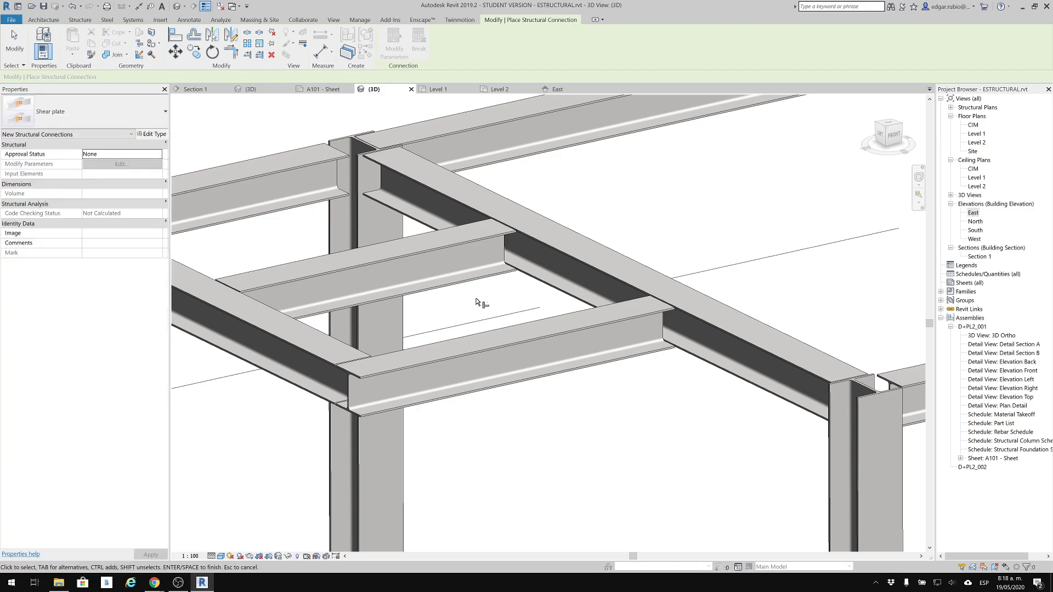
click(507, 384)
click(713, 363)
key(Return)
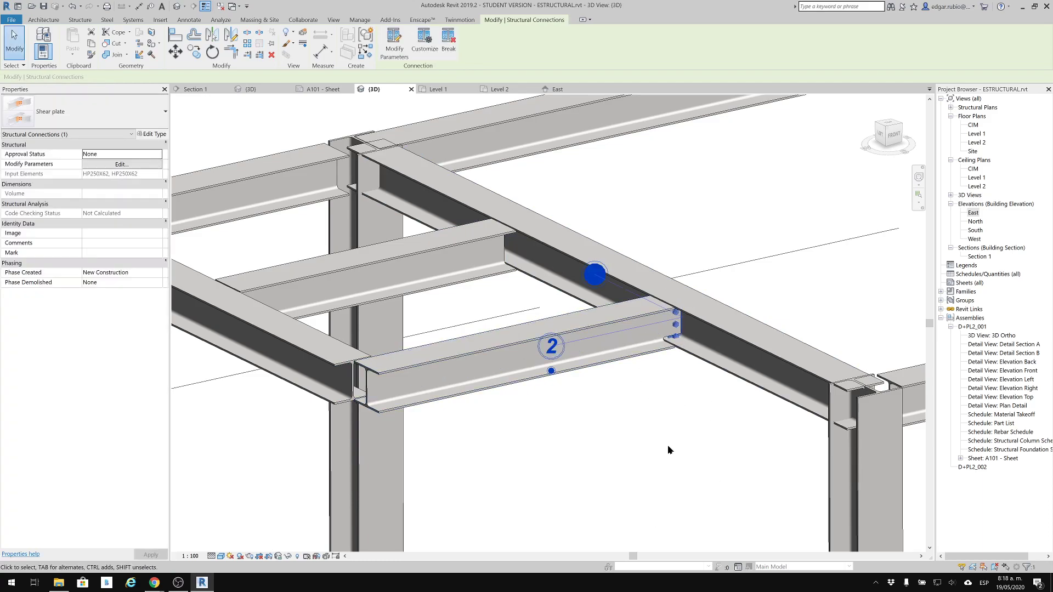
shift+middle_drag(558, 387, 803, 393)
scroll(680, 343, up, 5)
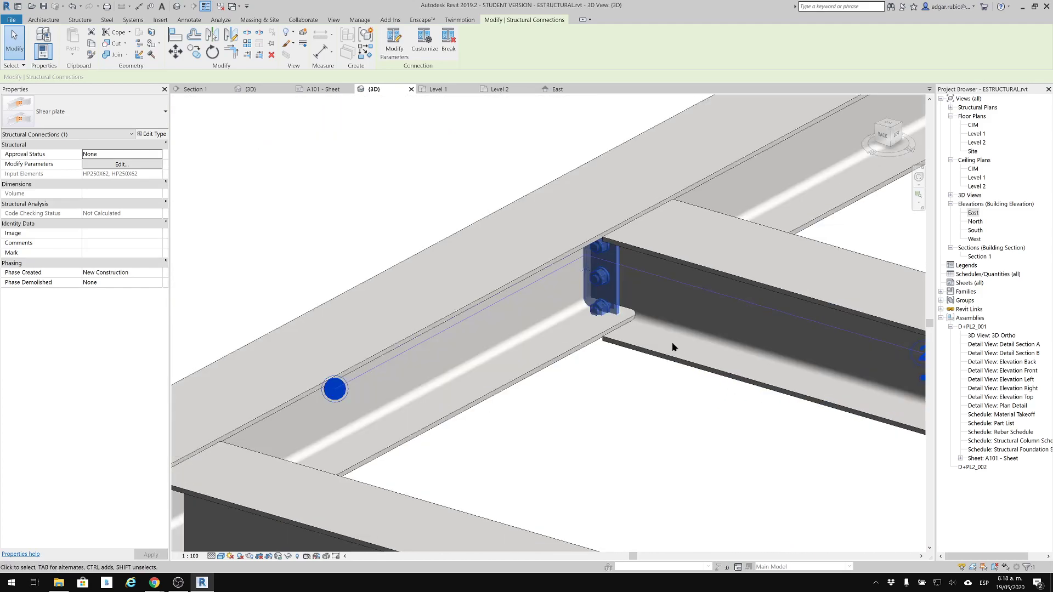
scroll(574, 273, down, 5)
click(428, 280)
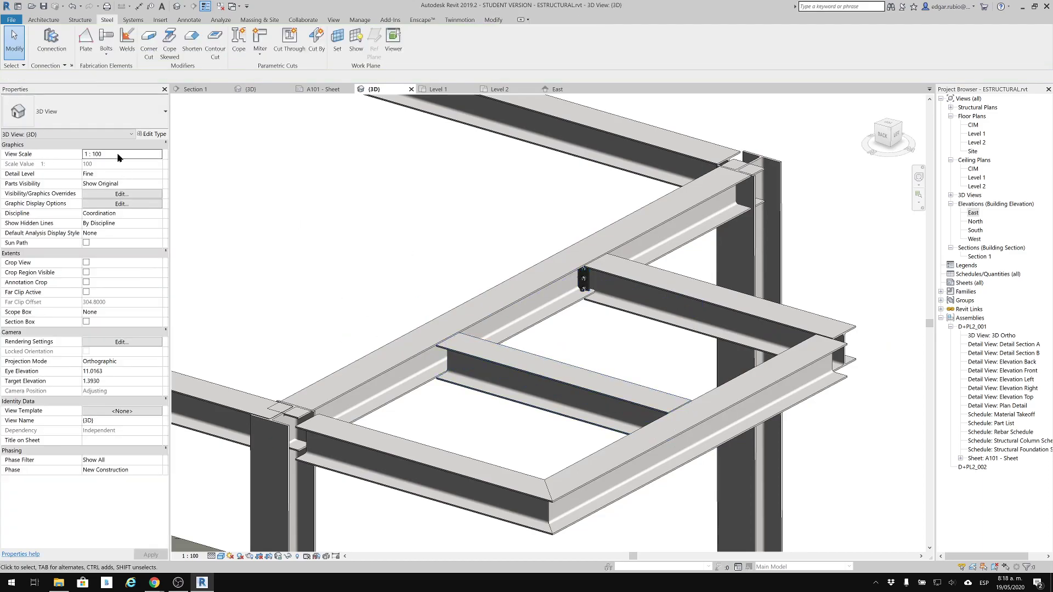
Place another Shear plate connection between the remaining short secondary HP250X62 beam and the same long main beam.
click(51, 40)
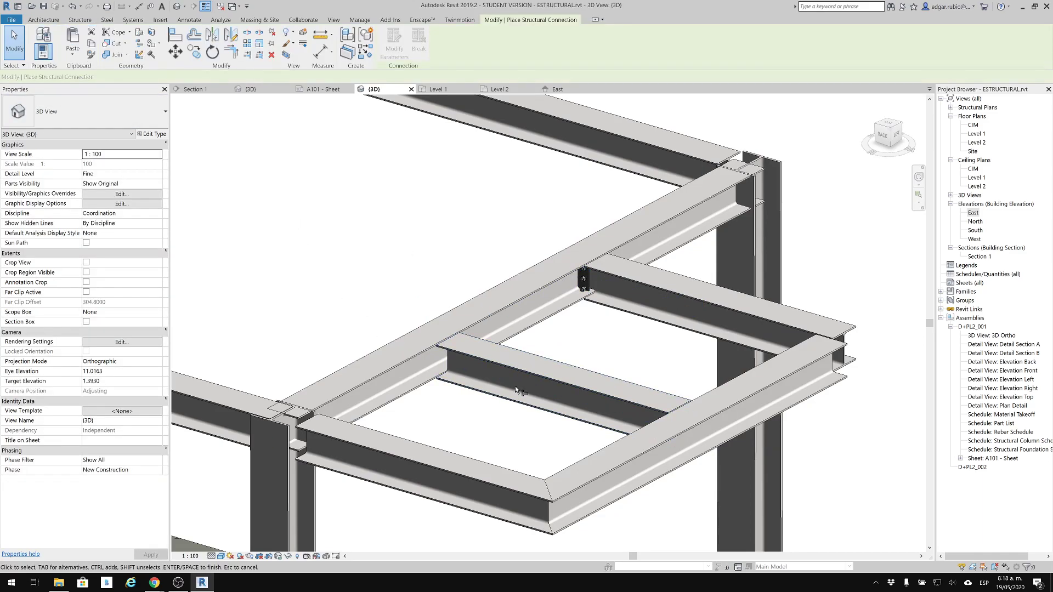
click(545, 374)
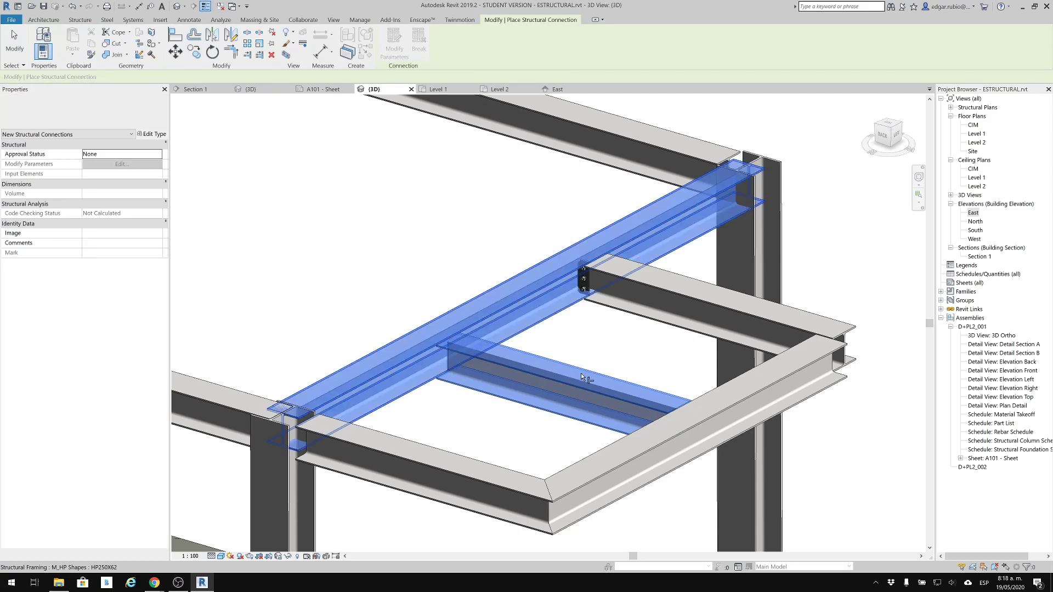
key(Return)
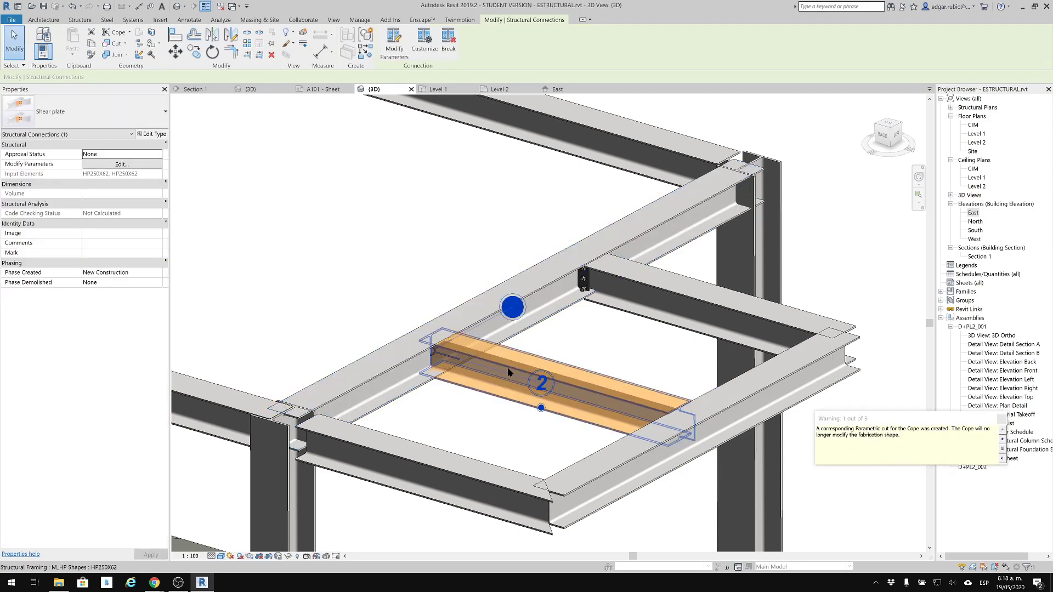
click(489, 423)
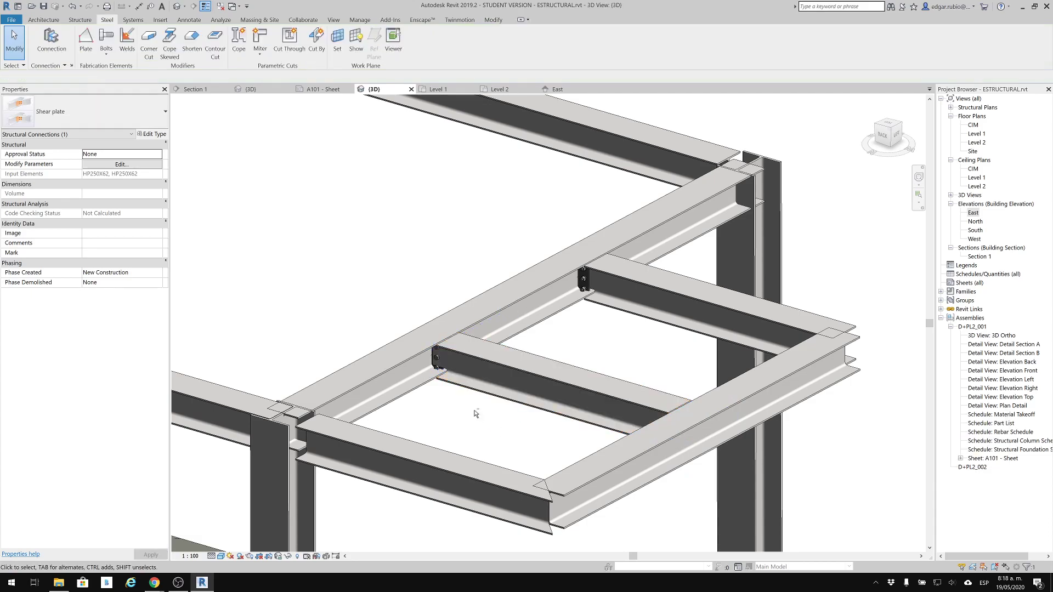
scroll(476, 413, up, 5)
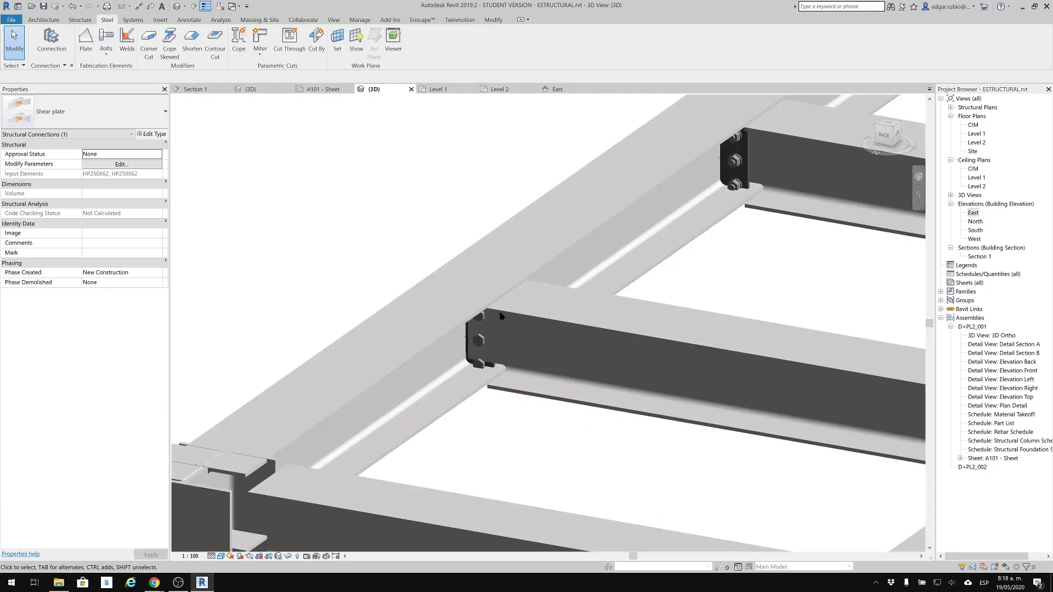
scroll(478, 414, down, 5)
Examine the joints of the projecting beam frame from the other side, ending at the outer corner where two HP250X62 beams meet.
shift+middle_drag(562, 409, 560, 298)
scroll(559, 337, up, 3)
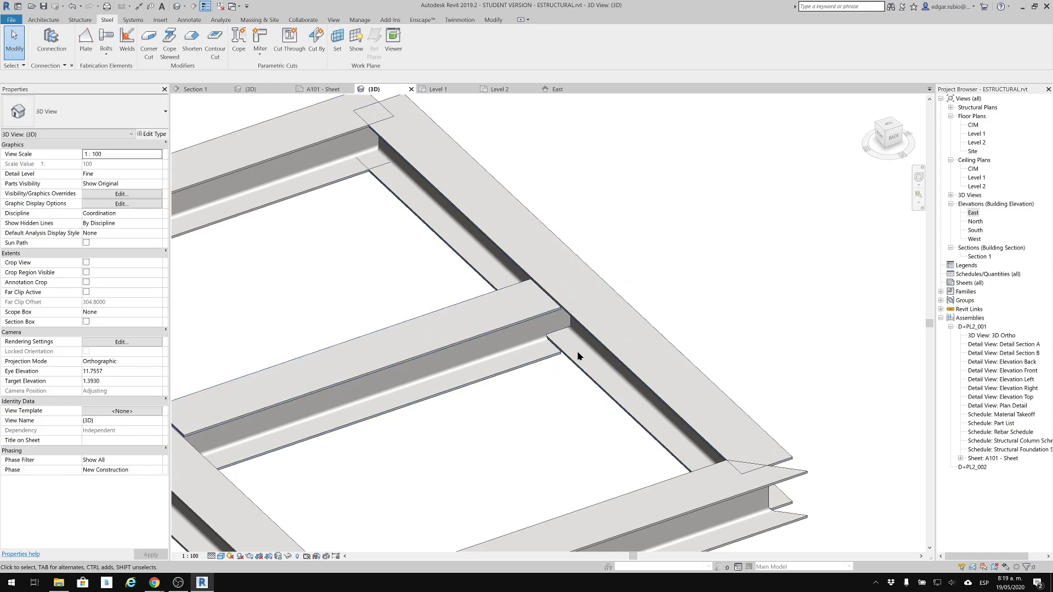
scroll(581, 311, down, 3)
middle_drag(639, 282, 715, 281)
scroll(715, 281, down, 2)
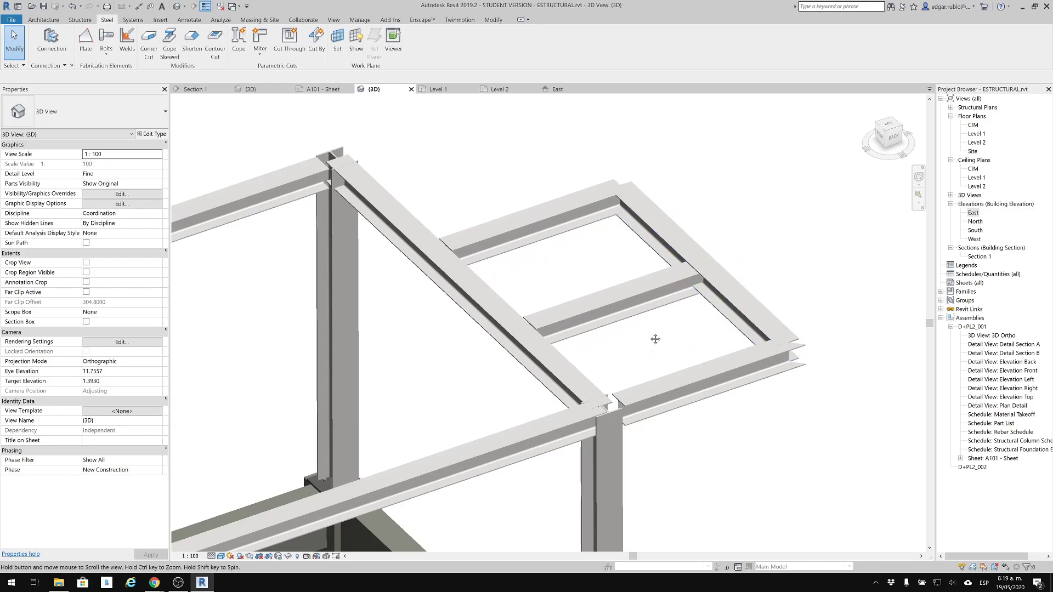
middle_drag(643, 342, 832, 236)
middle_drag(492, 284, 155, 302)
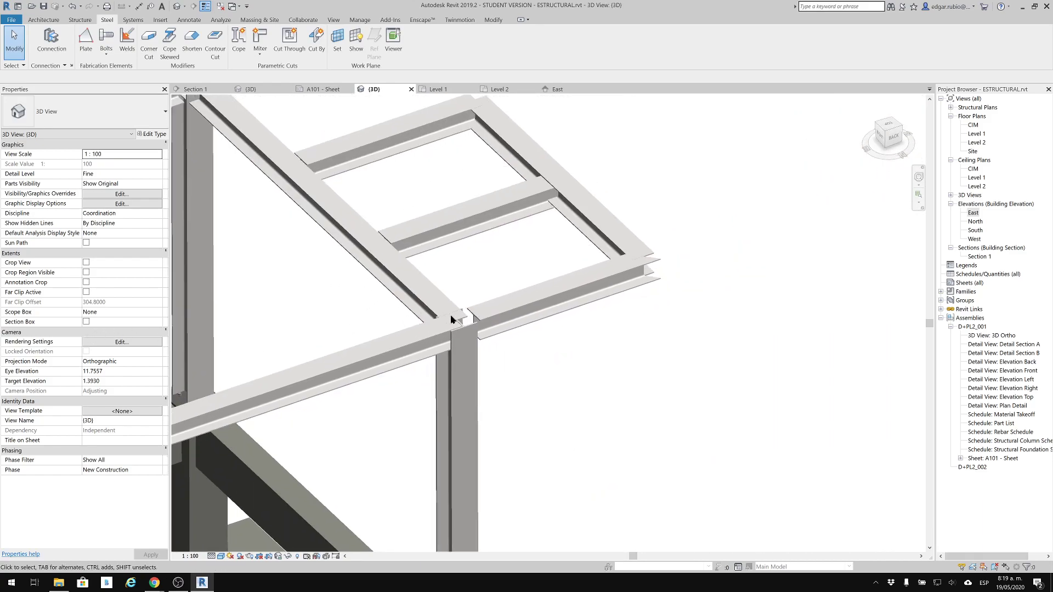
scroll(667, 261, up, 2)
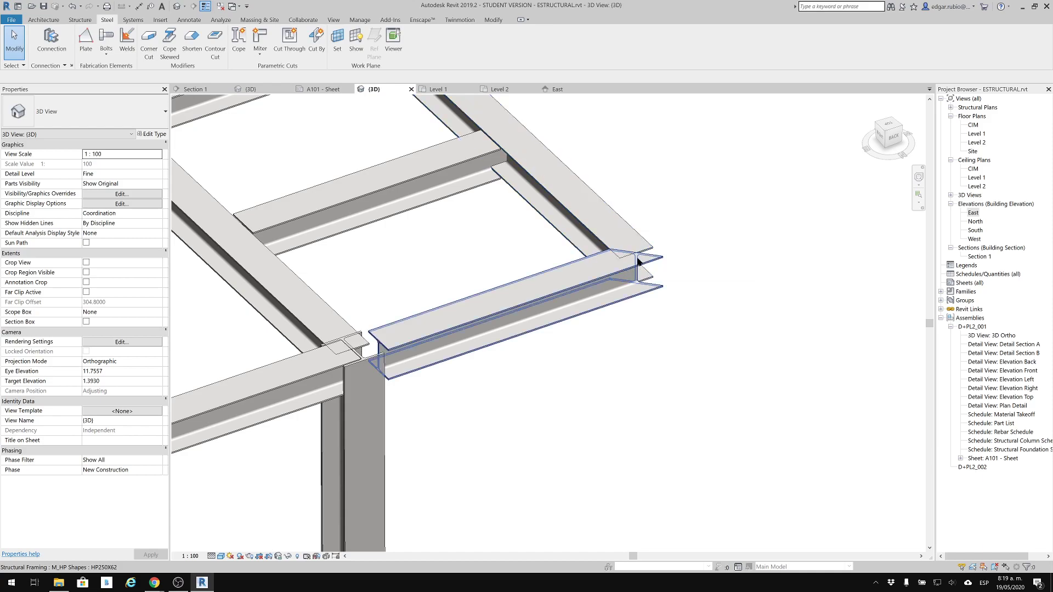
scroll(630, 266, up, 2)
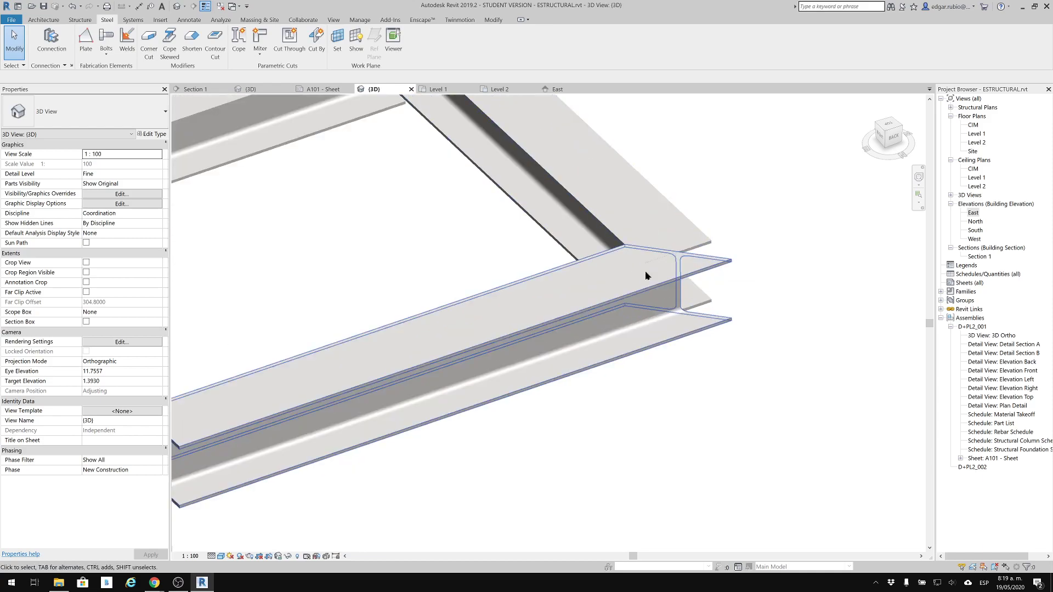
Place a Moment connection beam to beam at the frame's outer corner, between the two HP250X62 beams that meet there.
click(51, 37)
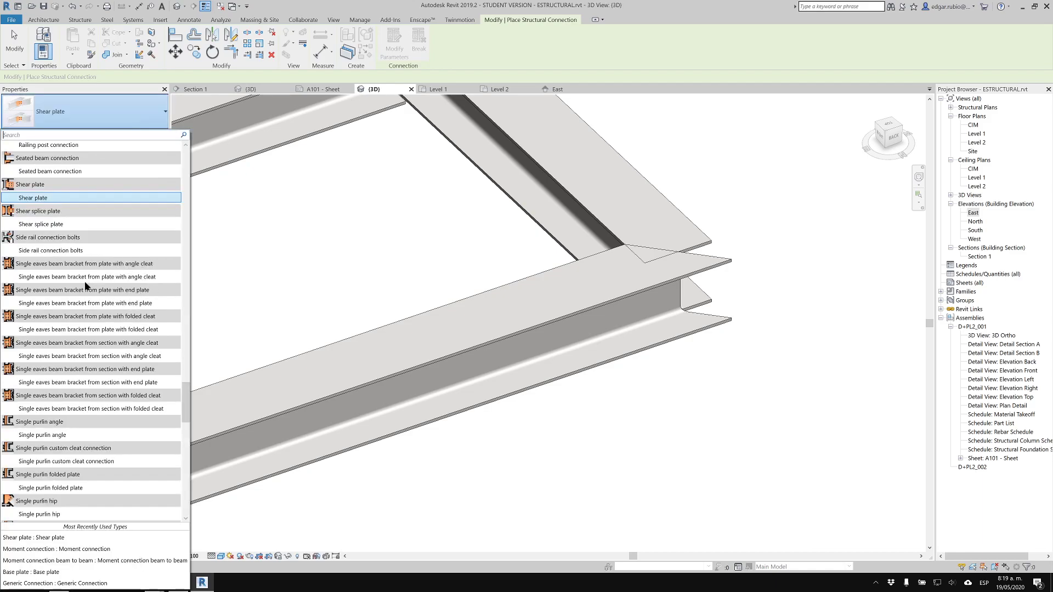
scroll(78, 344, down, 2)
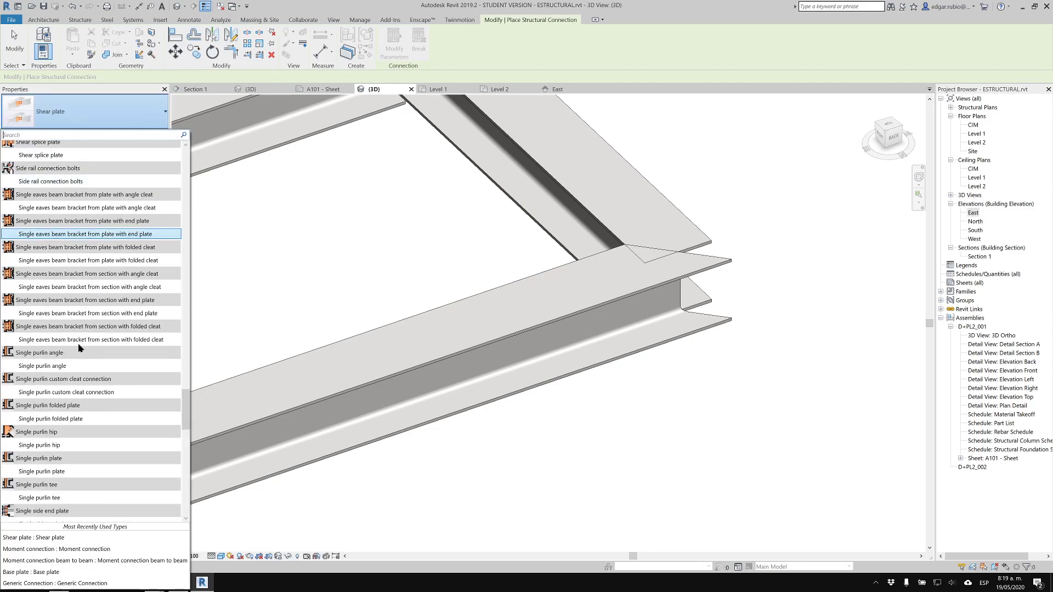
scroll(80, 350, up, 5)
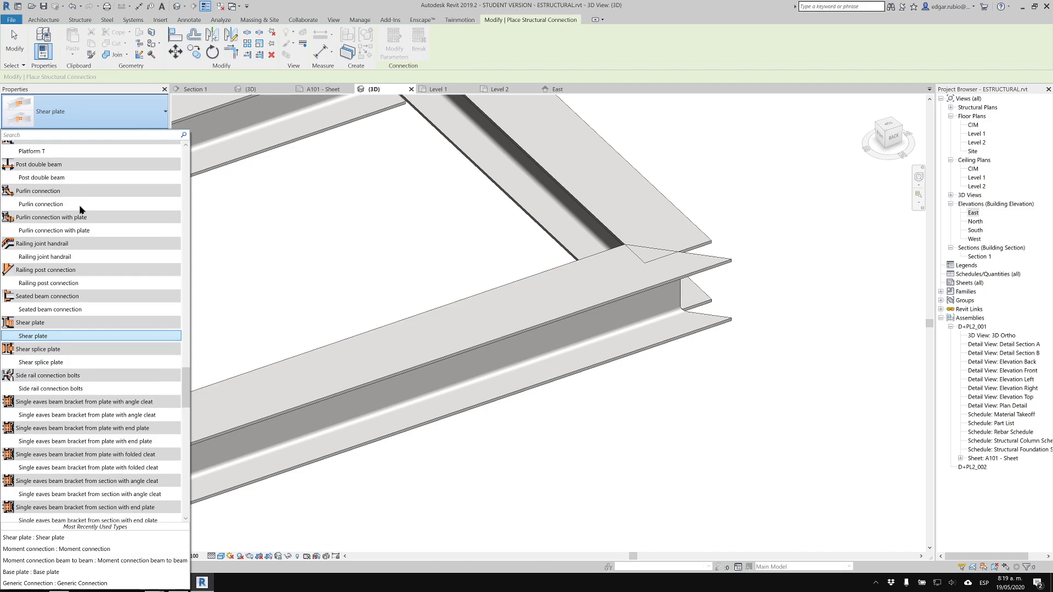
scroll(68, 198, up, 3)
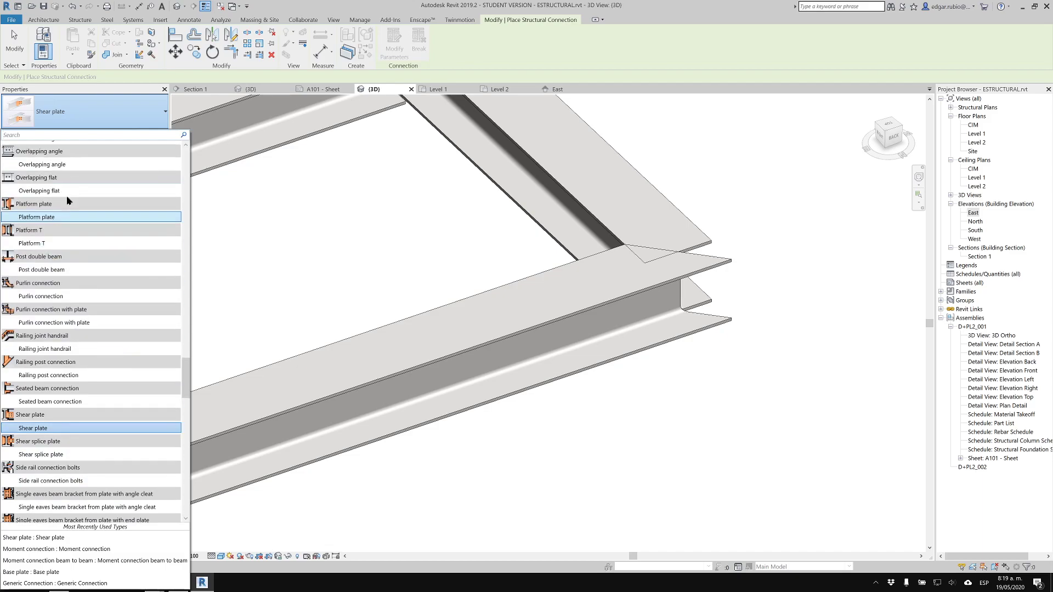
scroll(70, 200, up, 2)
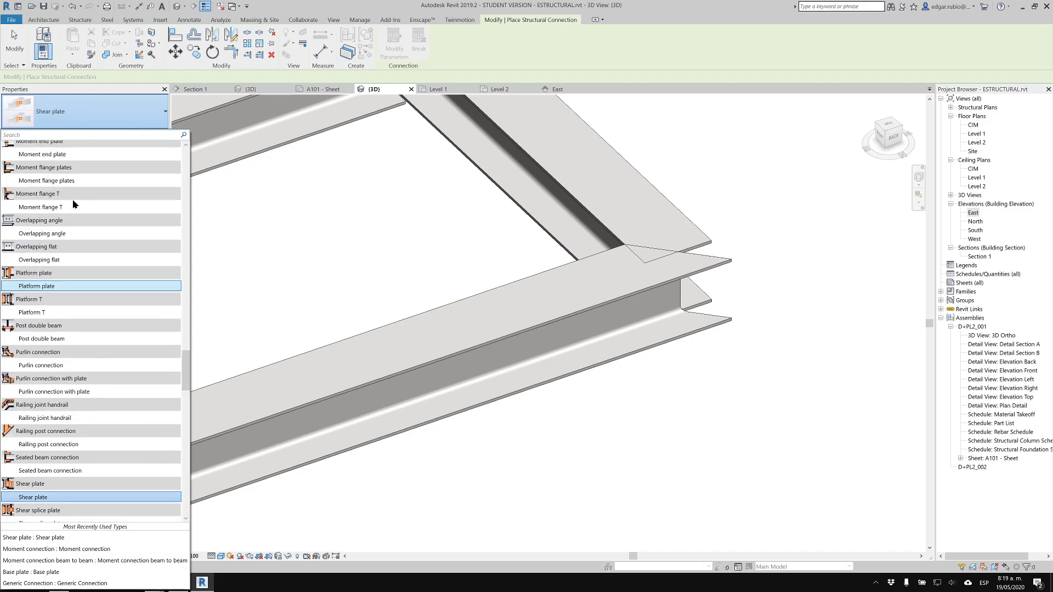
scroll(75, 205, up, 2)
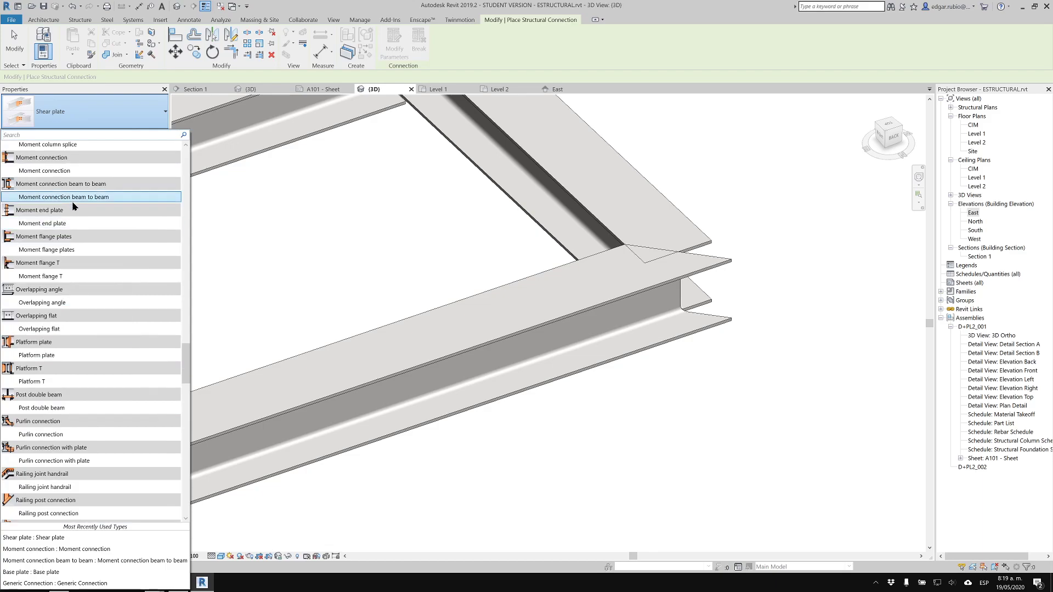
click(76, 199)
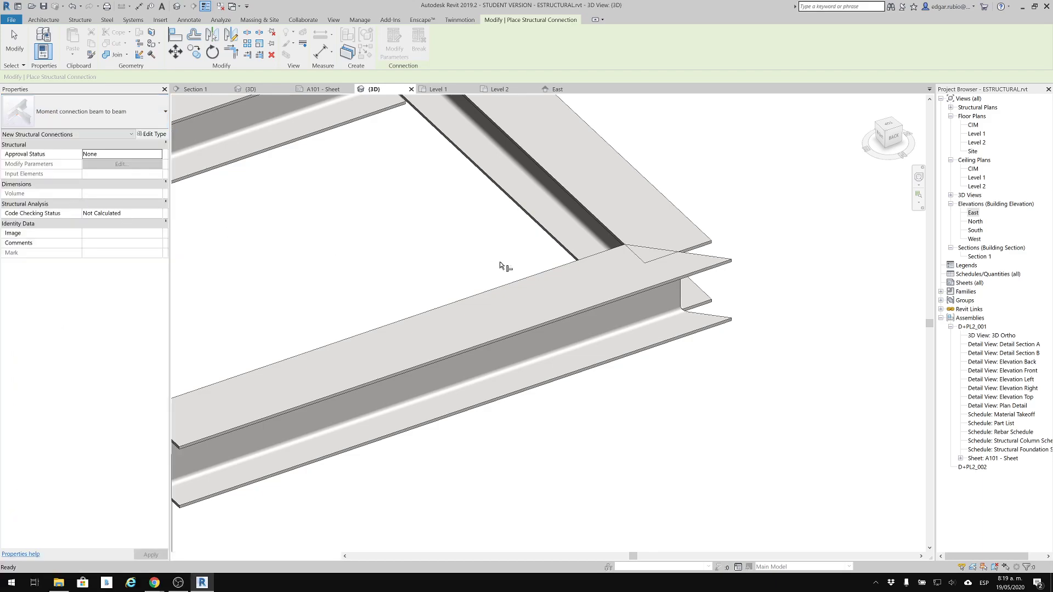
click(532, 282)
click(598, 225)
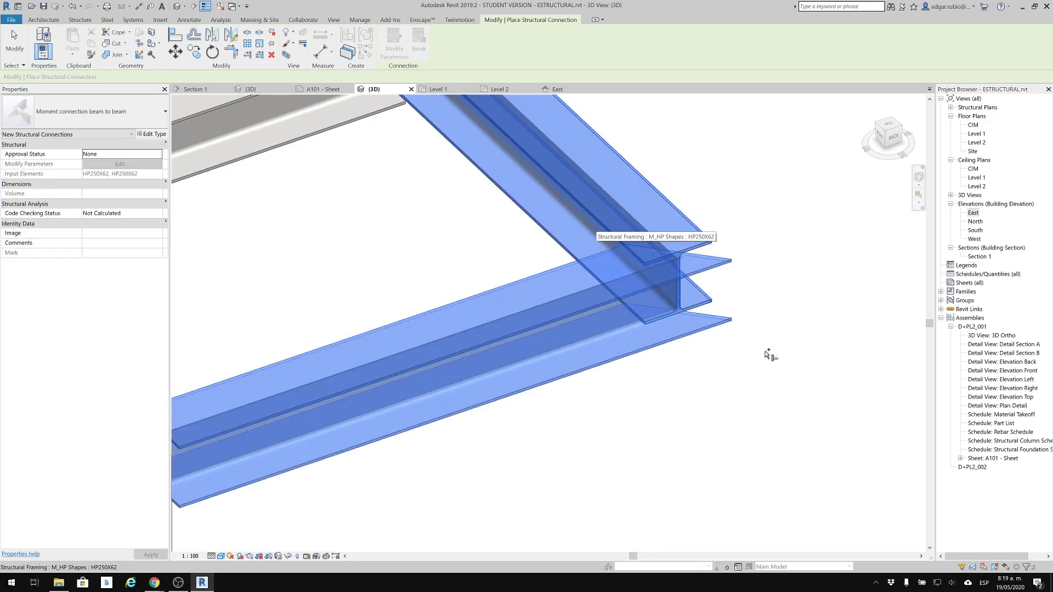
key(Return)
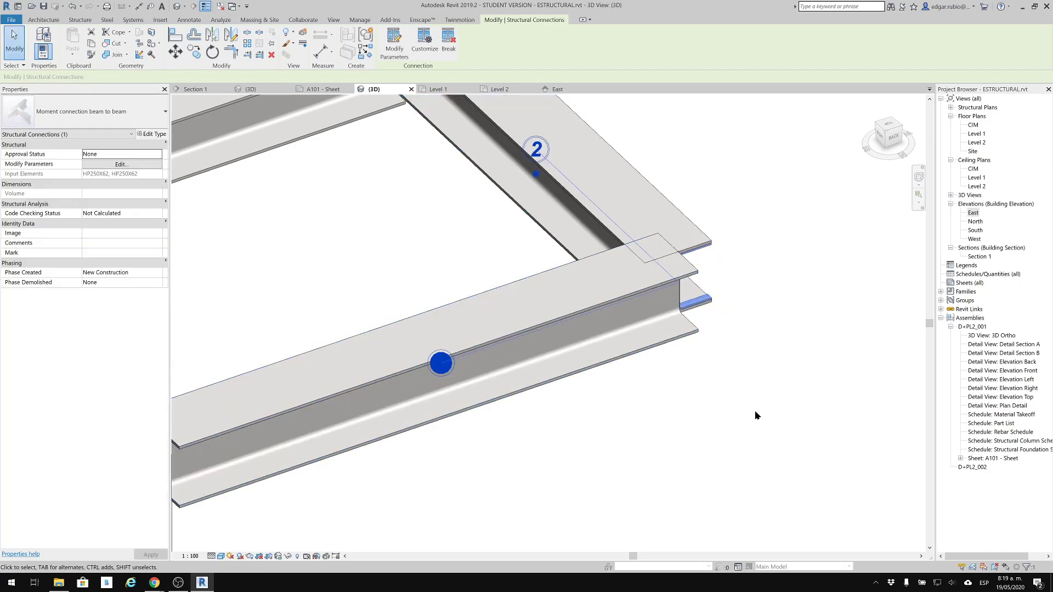
Examine the frame from the new corner connection across to the joint where the diagonal brace meets the column and beam.
shift+middle_drag(529, 298, 566, 158)
scroll(622, 403, down, 2)
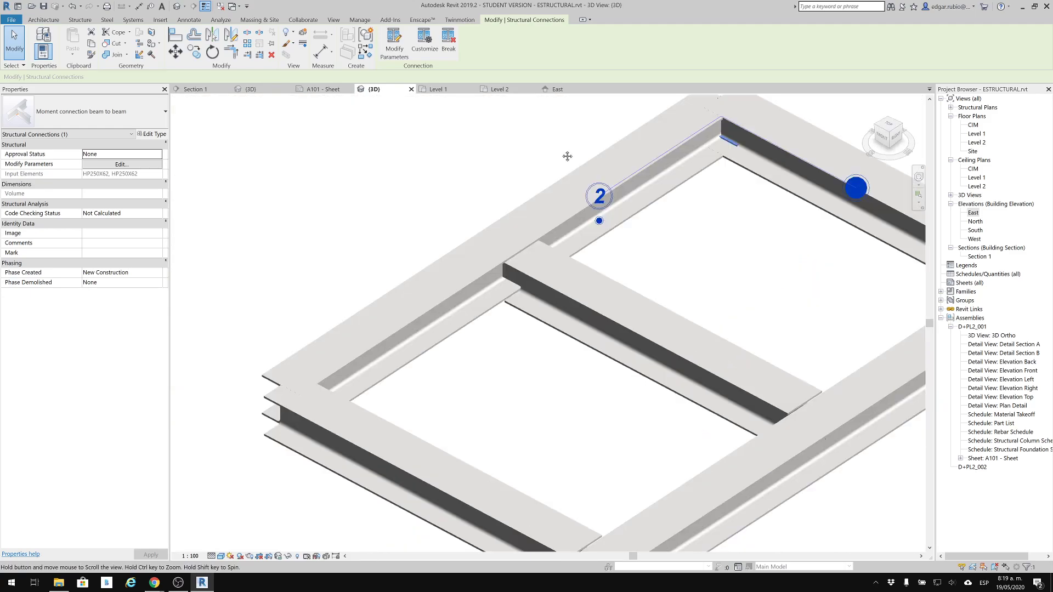
scroll(635, 245, down, 2)
middle_drag(712, 334, 444, 87)
middle_drag(722, 432, 453, 112)
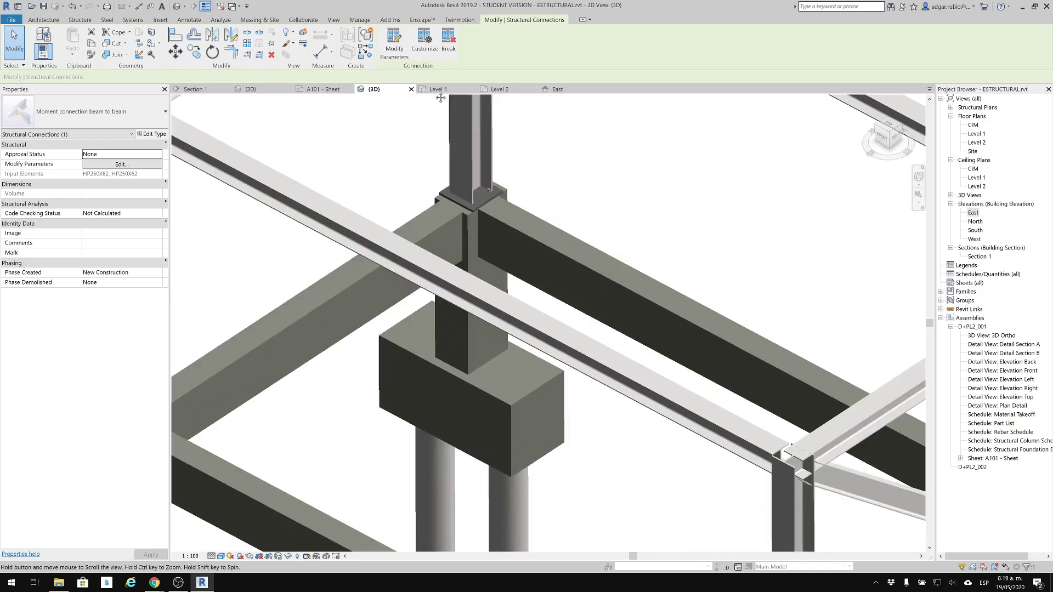
middle_drag(781, 376, 1042, 403)
scroll(385, 354, up, 2)
middle_drag(385, 354, 390, 304)
click(496, 357)
shift+middle_drag(442, 268, 470, 291)
click(470, 291)
scroll(503, 331, up, 2)
middle_drag(503, 331, 567, 386)
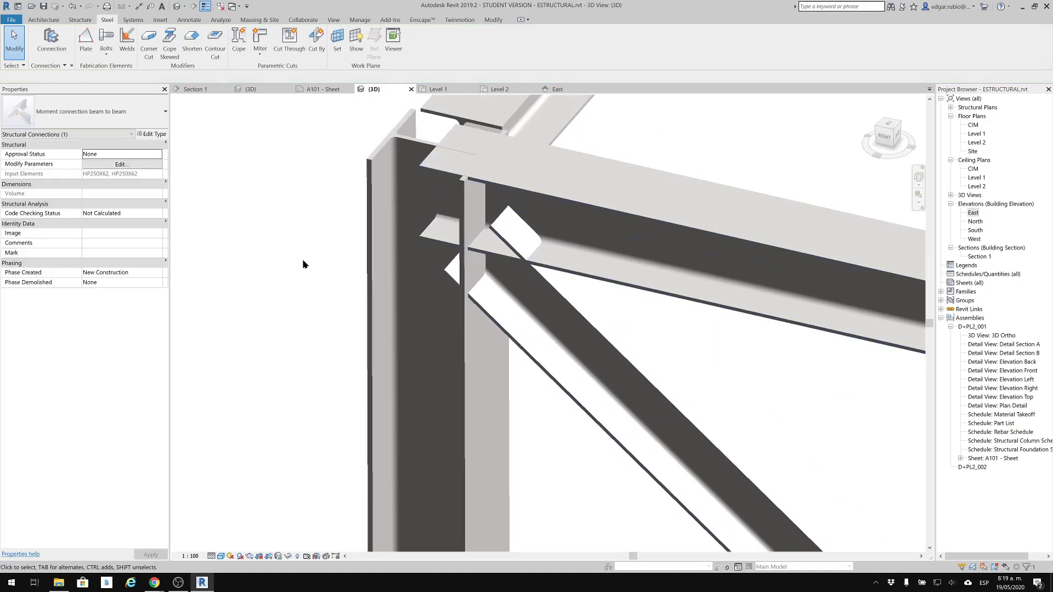
key(Escape)
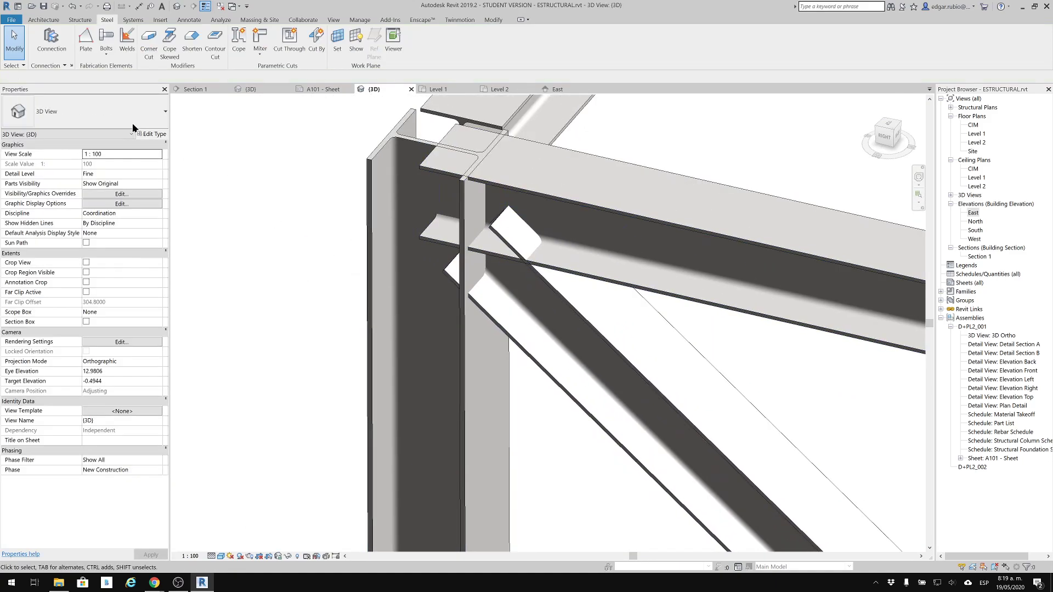
Look through the structural connection types from Moment end plate to Splice joint for one that suits the diagonal brace at the column-beam joint.
click(51, 36)
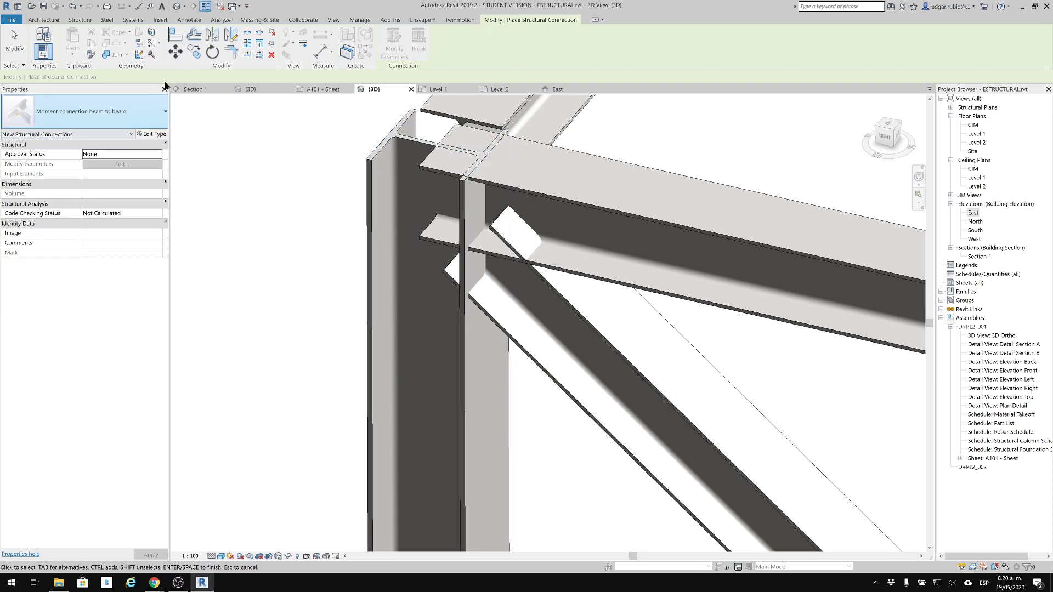
click(147, 112)
click(466, 23)
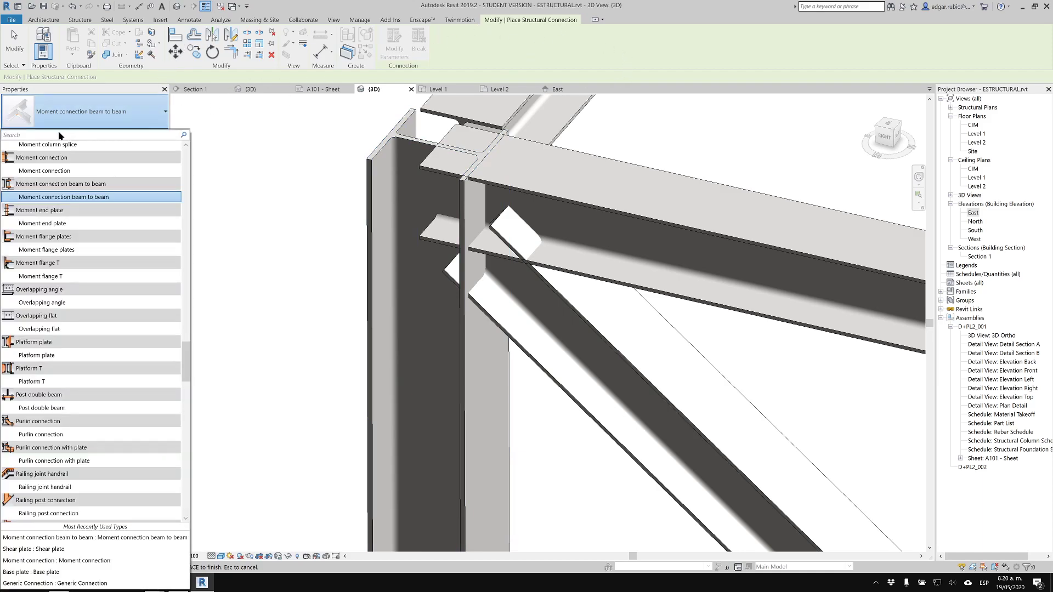
scroll(49, 307, down, 3)
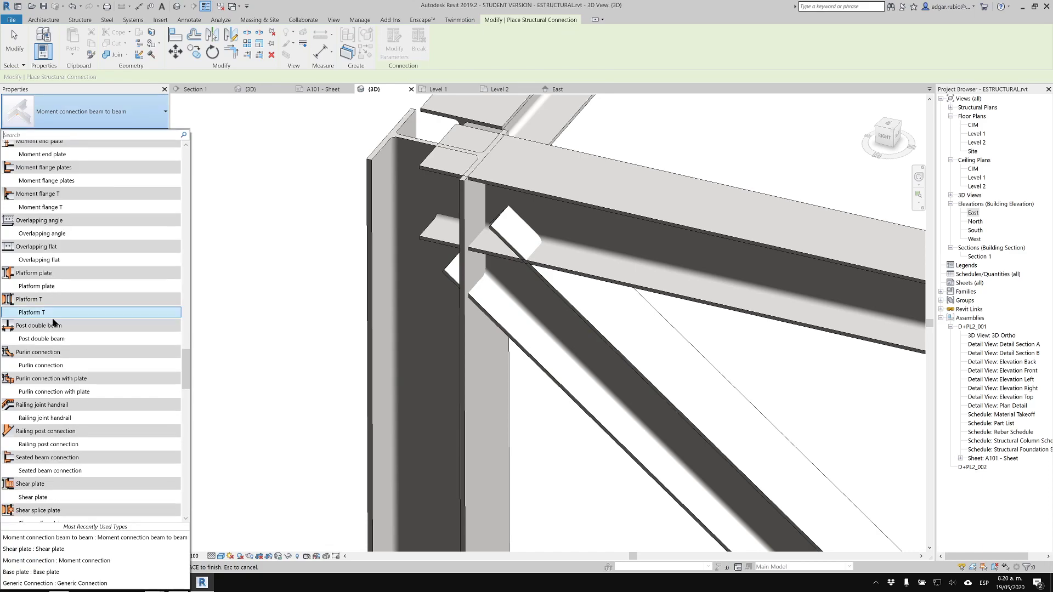
scroll(55, 318, down, 4)
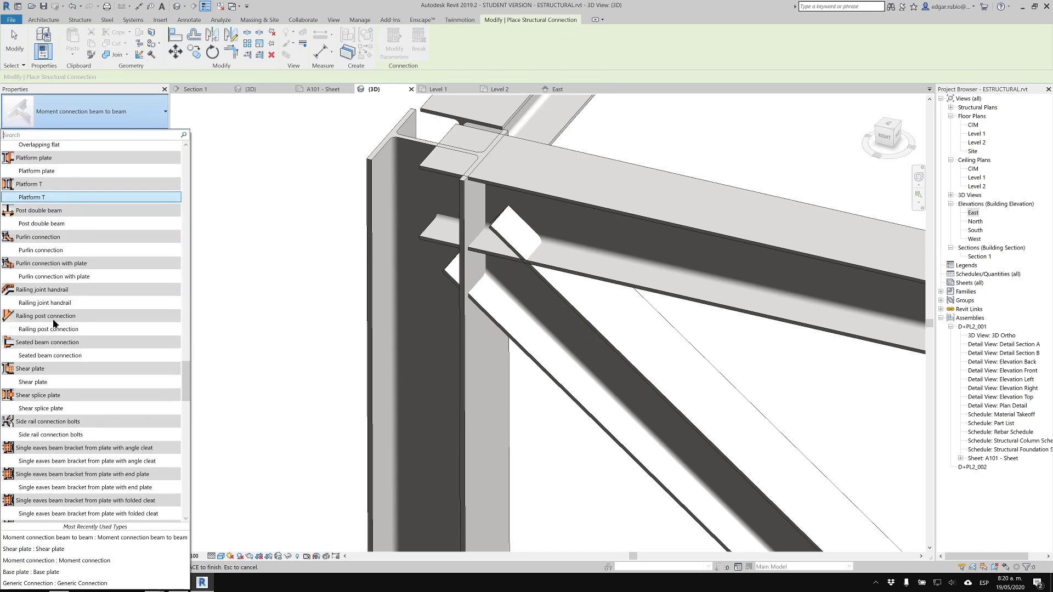
scroll(54, 323, down, 3)
scroll(54, 327, down, 7)
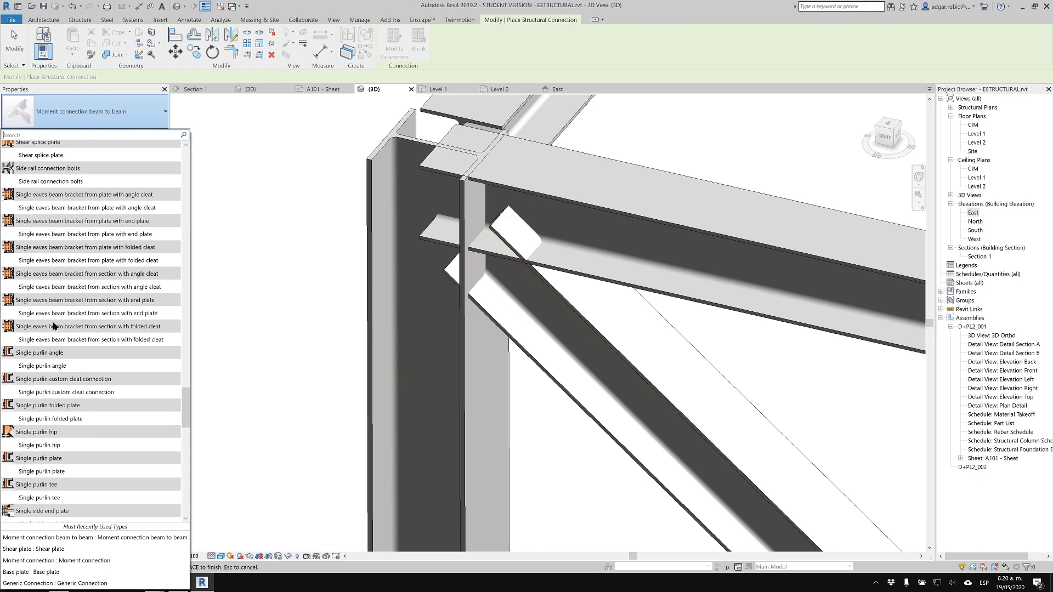
scroll(65, 359, down, 3)
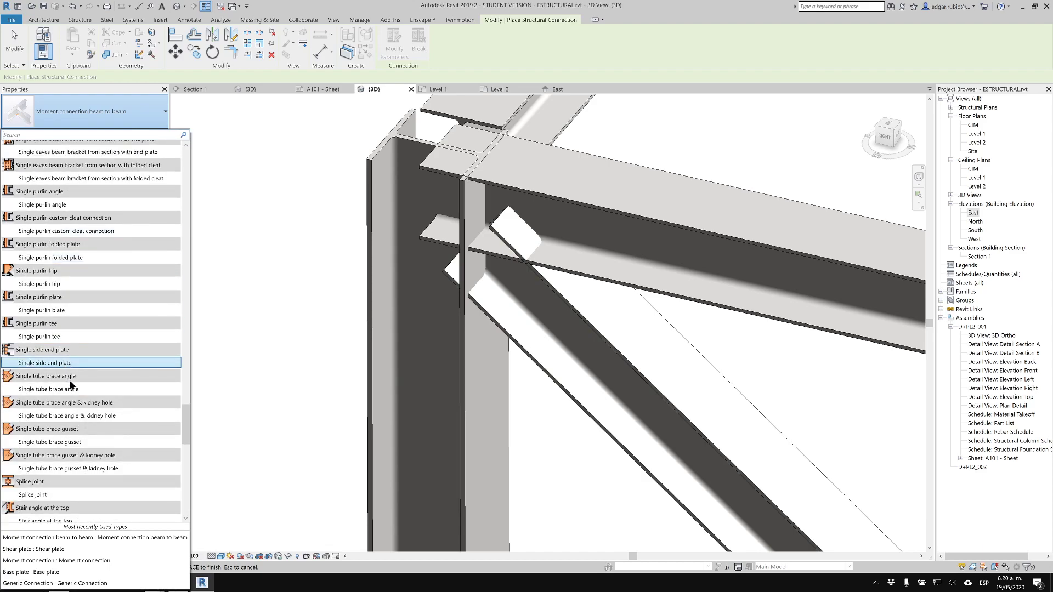
scroll(68, 445, down, 2)
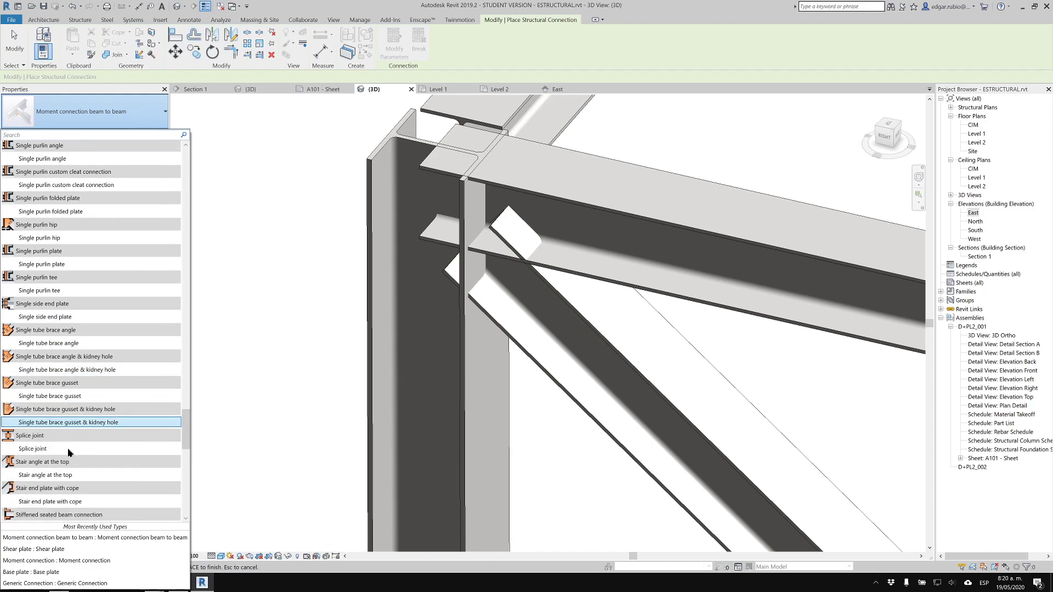
scroll(73, 436, up, 4)
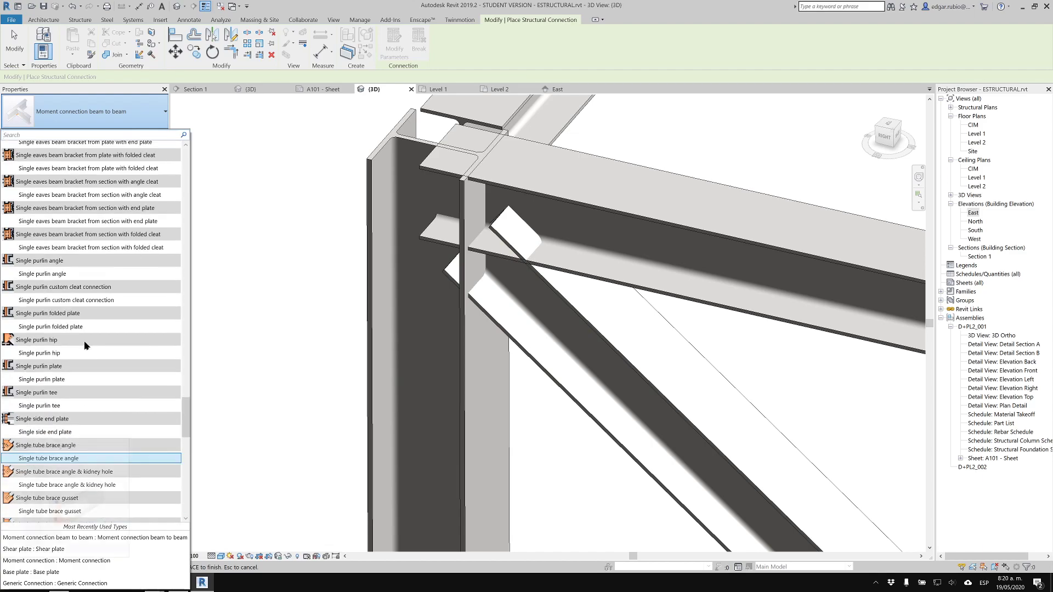
scroll(87, 313, up, 1)
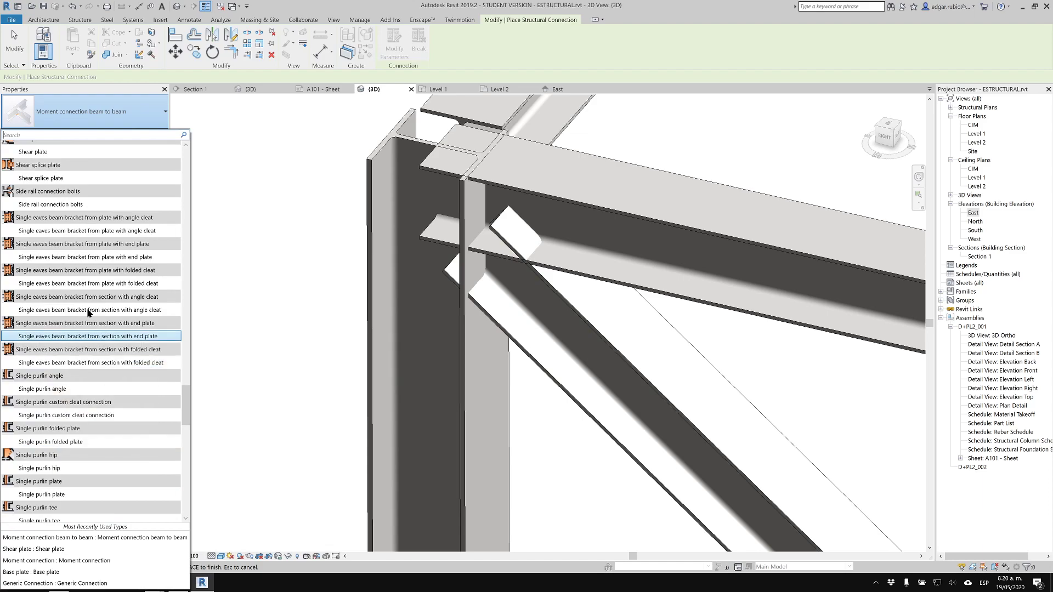
scroll(62, 227, up, 1)
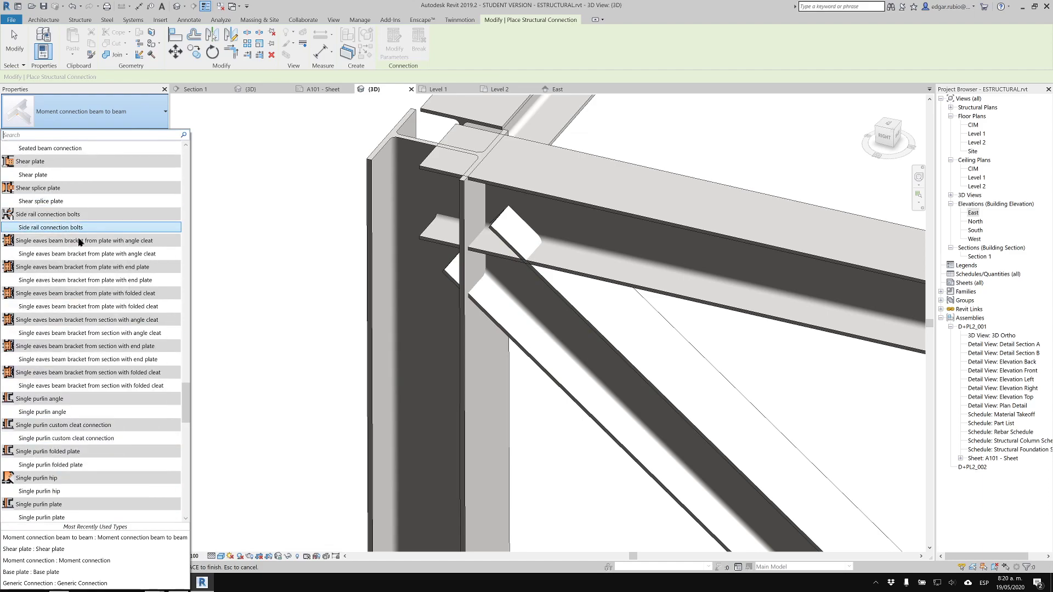
scroll(65, 229, up, 1)
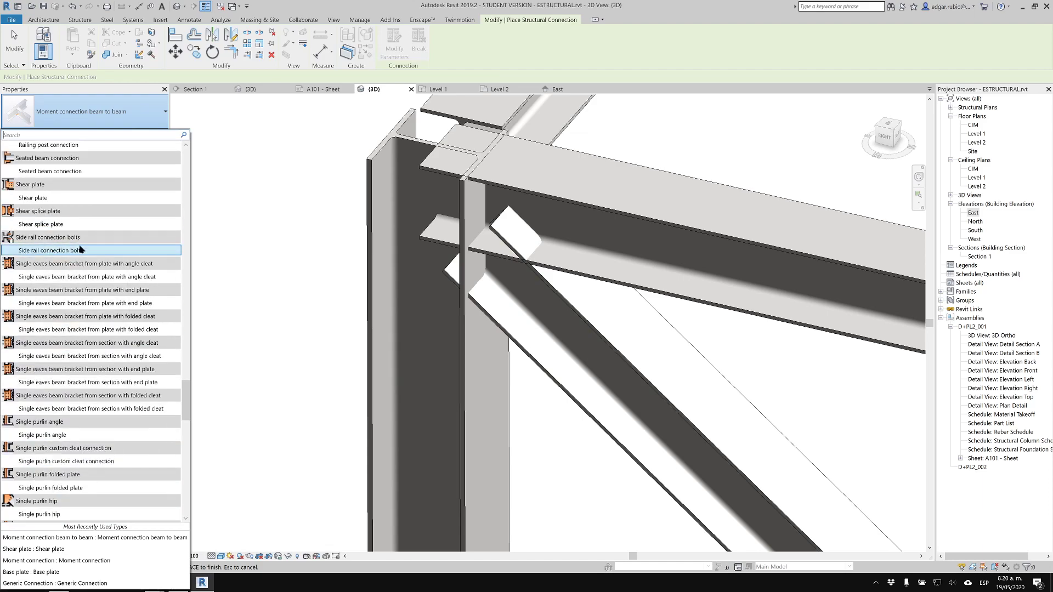
mouse_move(114, 280)
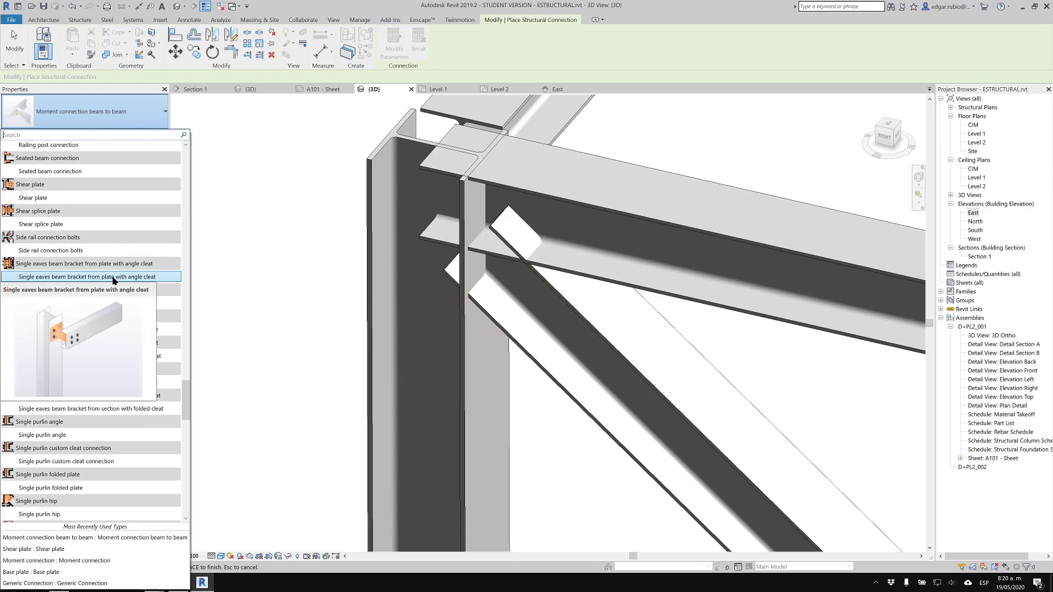
Check the earlier connection types, including Knee of frame, I bracing splice full gusset and Gusset plate, for the column, beam and brace joint.
scroll(95, 331, up, 3)
scroll(94, 332, up, 6)
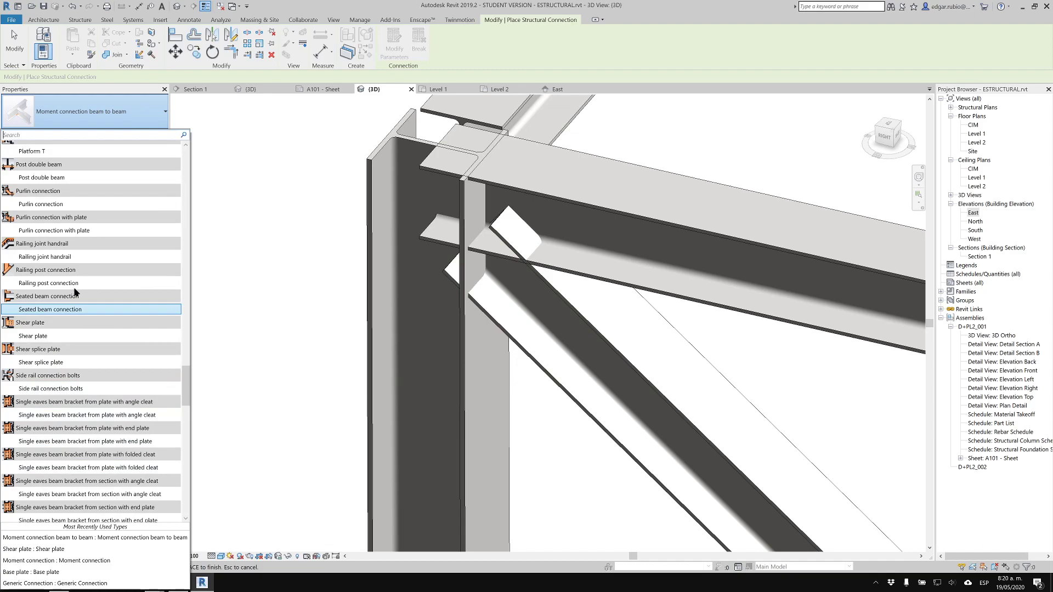
scroll(73, 258, up, 10)
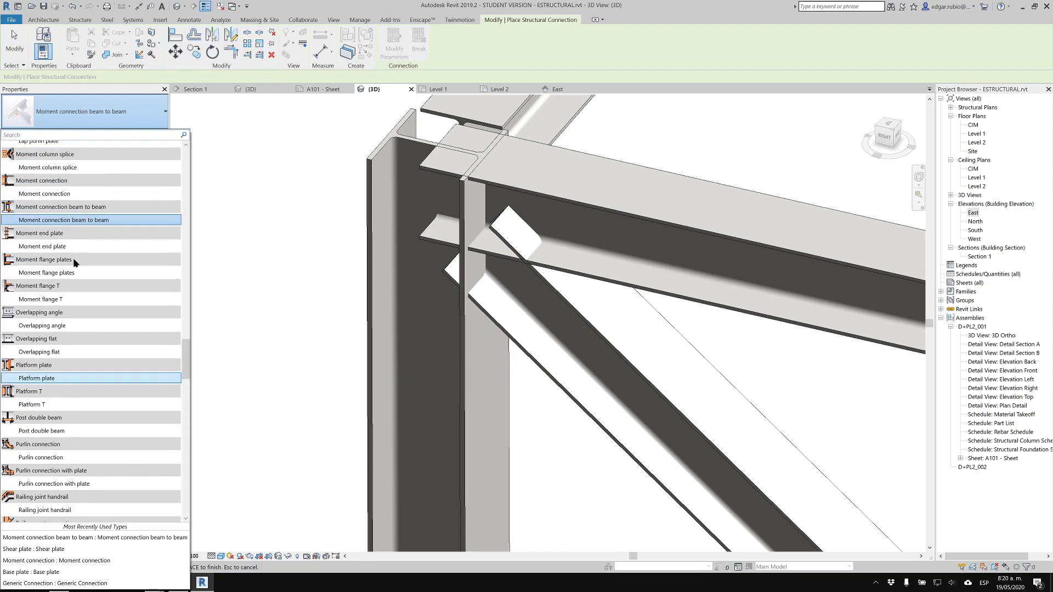
scroll(76, 246, up, 4)
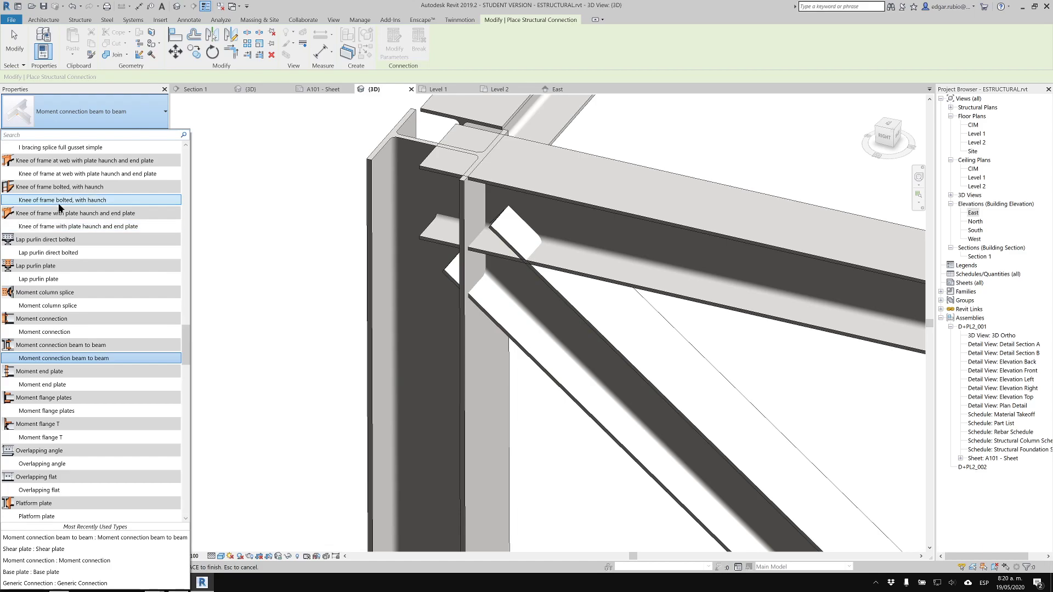
scroll(60, 206, up, 7)
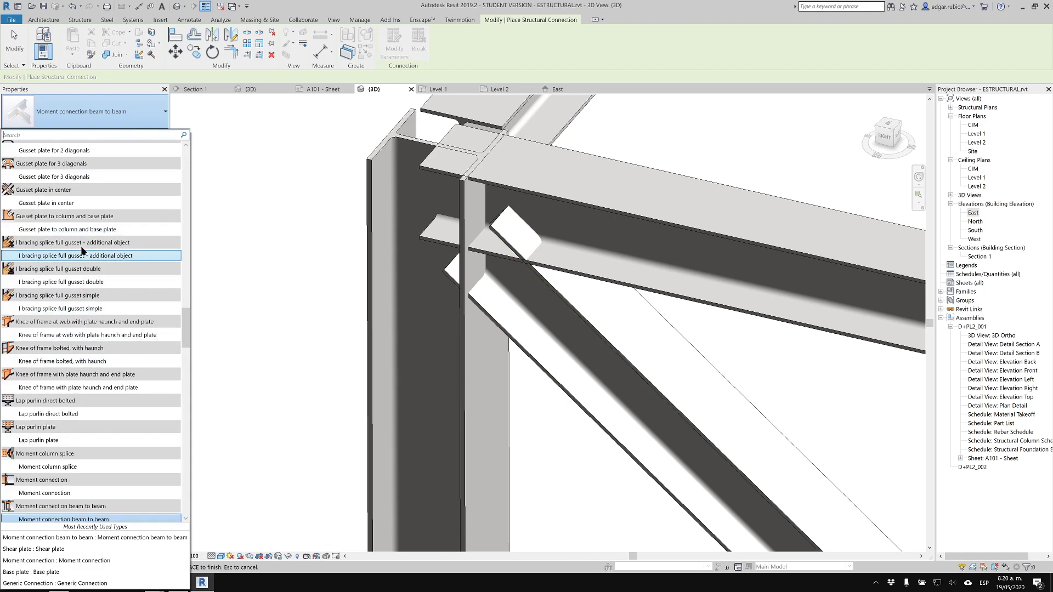
mouse_move(73, 230)
mouse_move(76, 258)
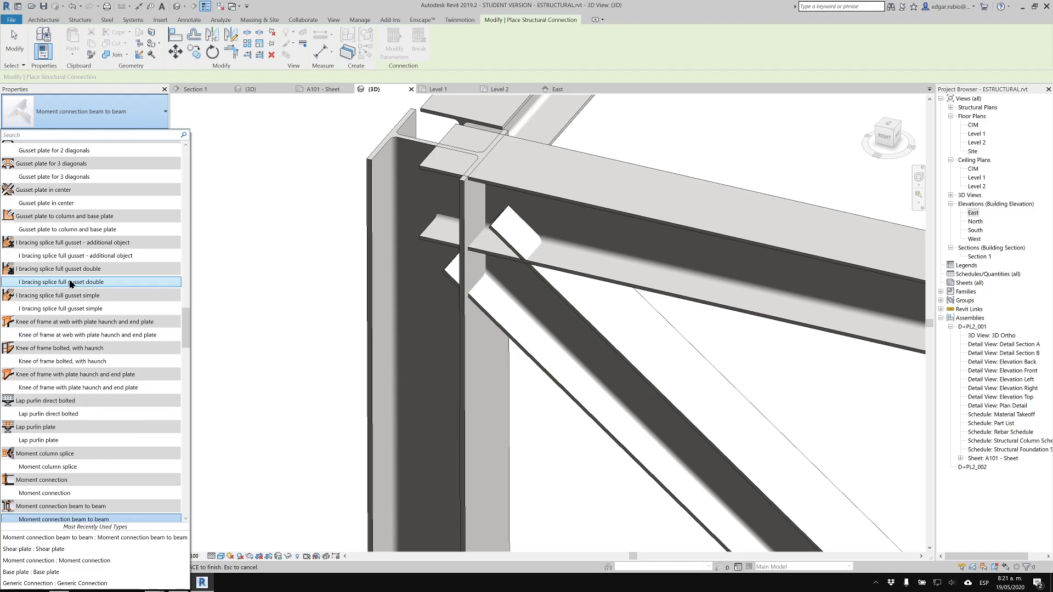
mouse_move(71, 283)
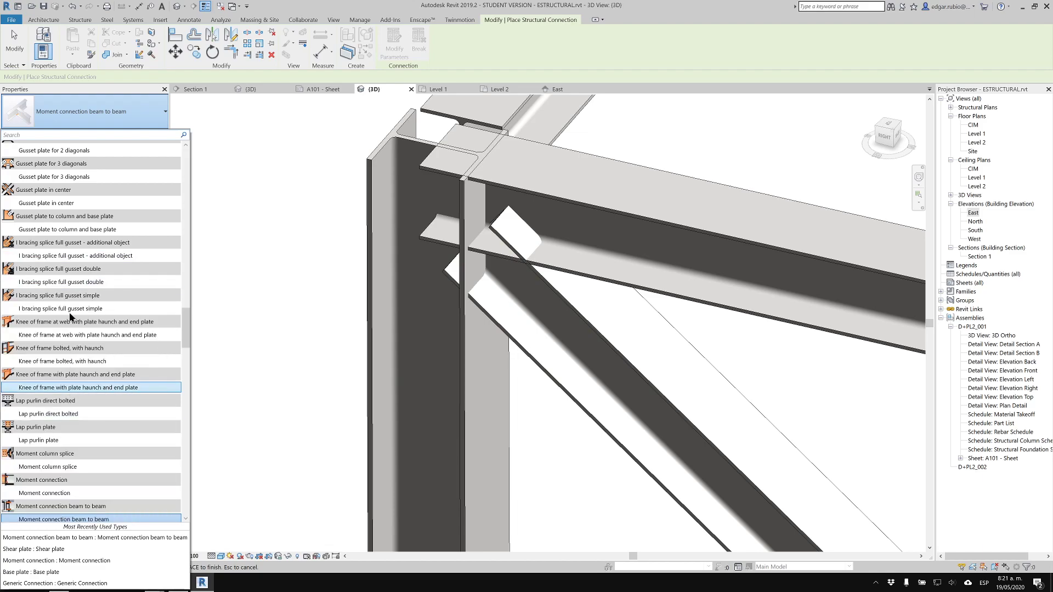
mouse_move(71, 312)
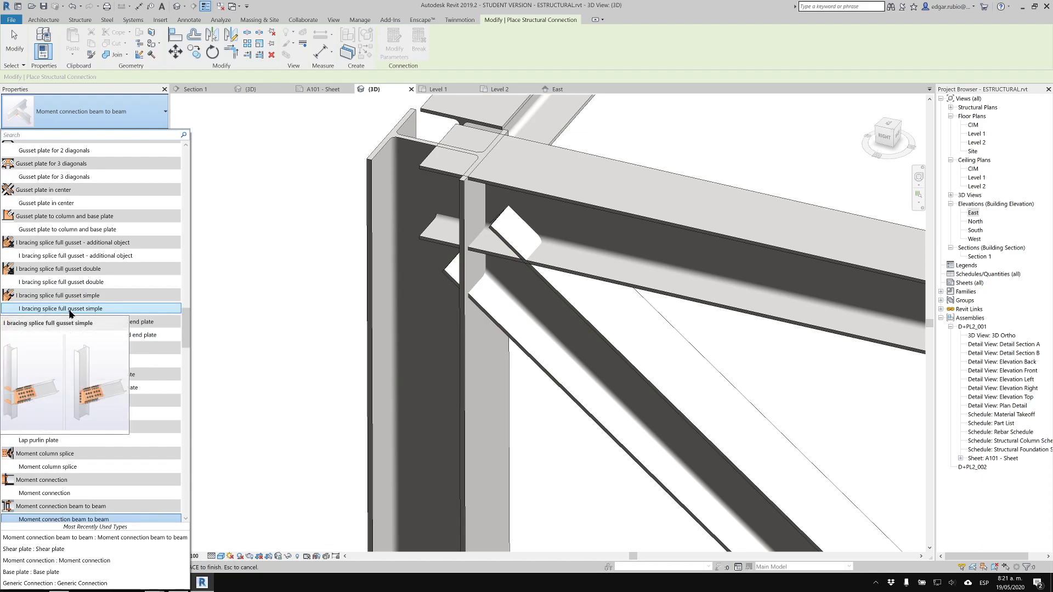
Choose Gusset plate to column and base plate as the connection type and read its selection order and description.
click(63, 233)
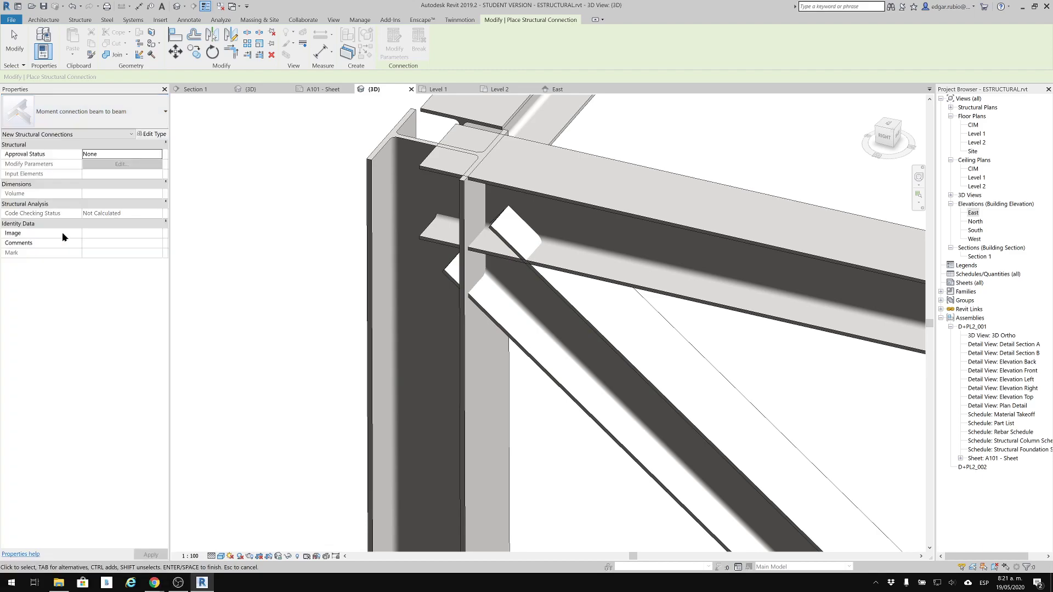
click(103, 115)
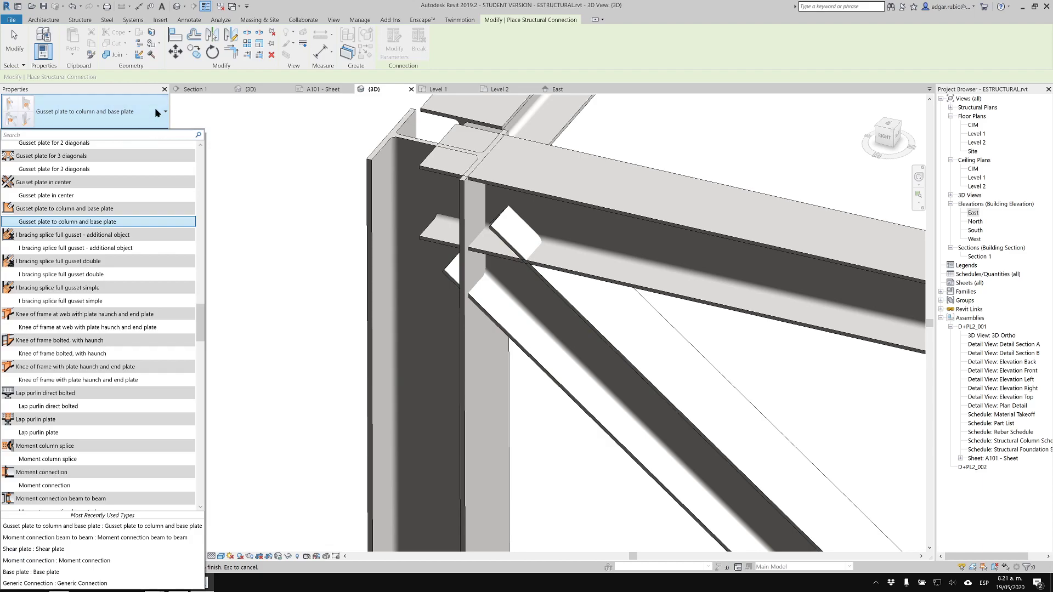
mouse_move(91, 222)
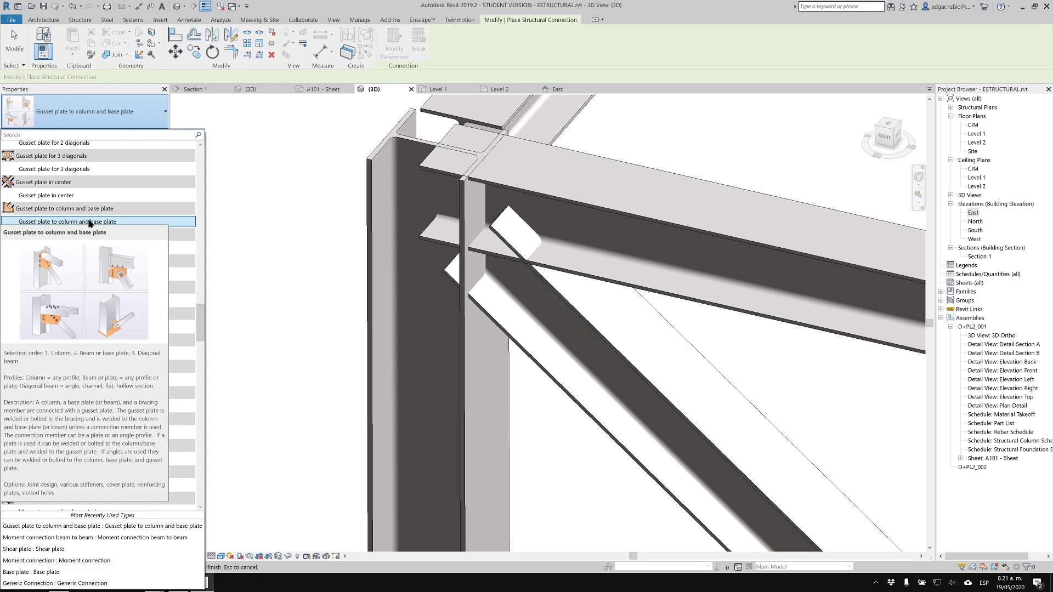
Place a Gusset plate to column and base plate connection joining the column, the upper beam and the diagonal brace.
click(90, 222)
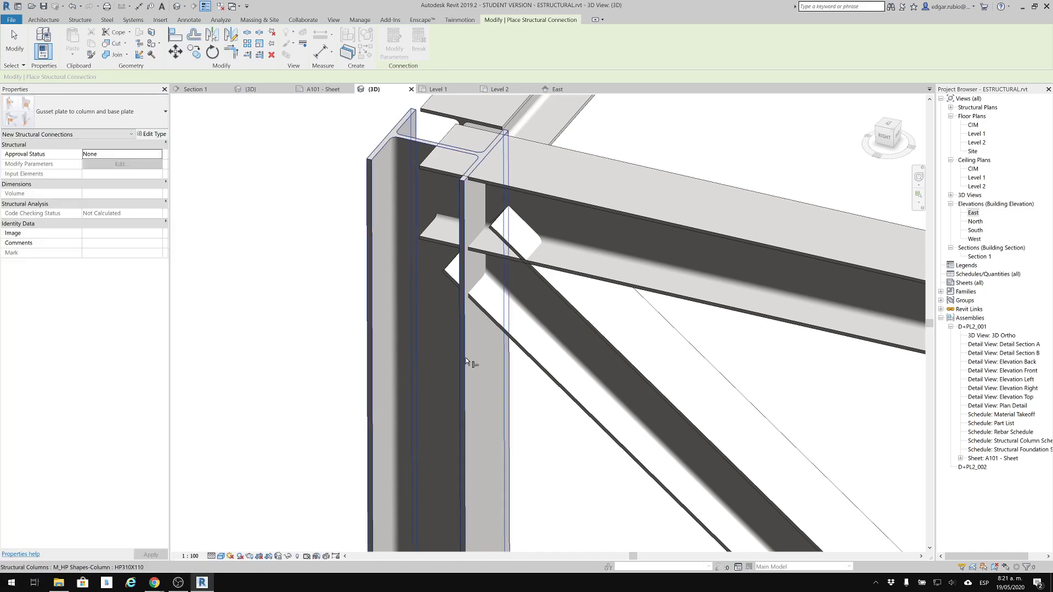
click(465, 360)
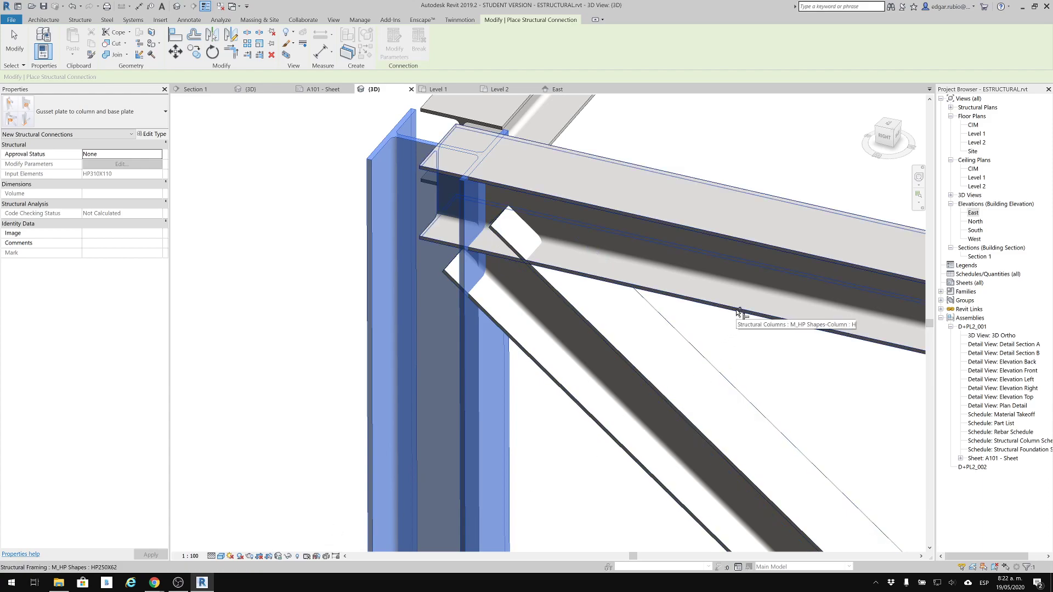
click(738, 328)
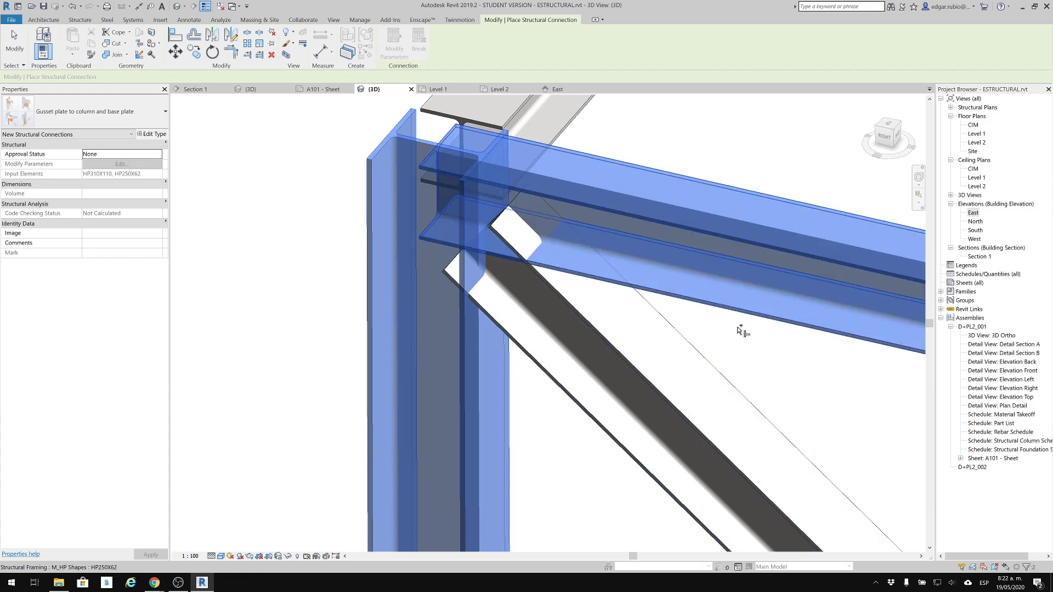
click(726, 380)
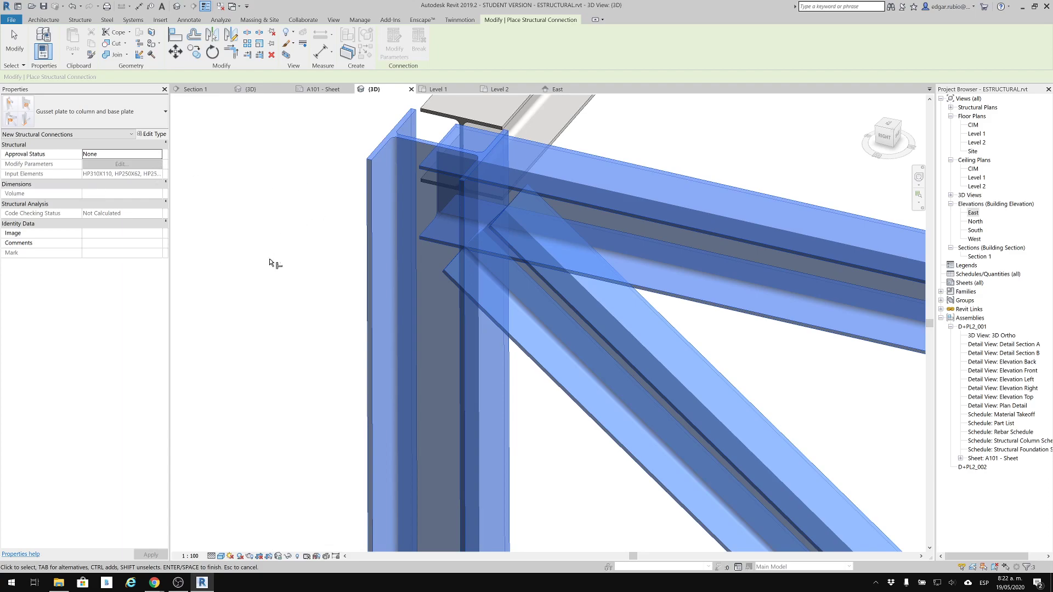
key(Return)
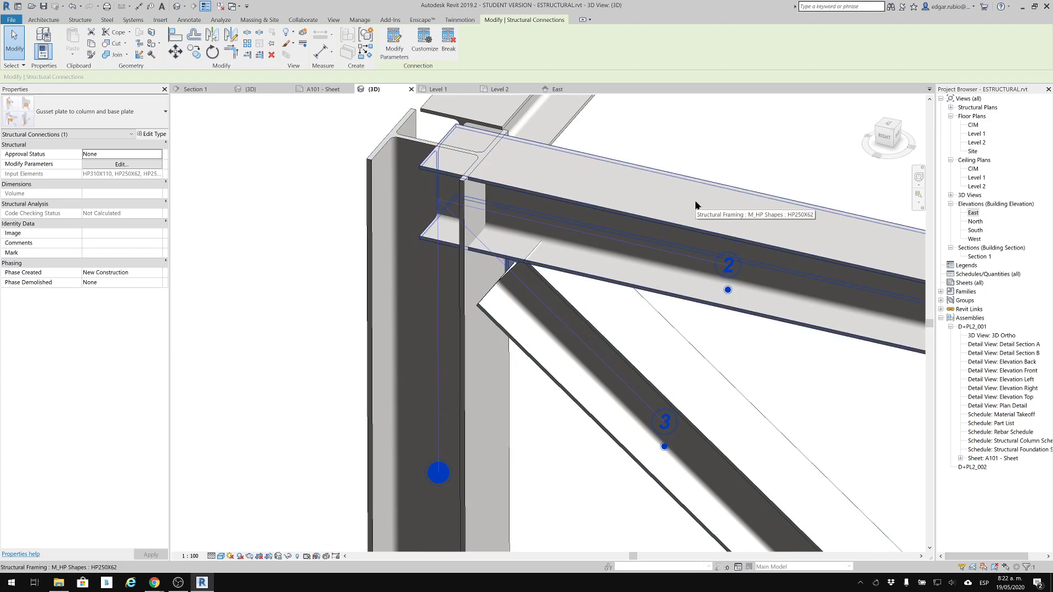
scroll(441, 236, down, 4)
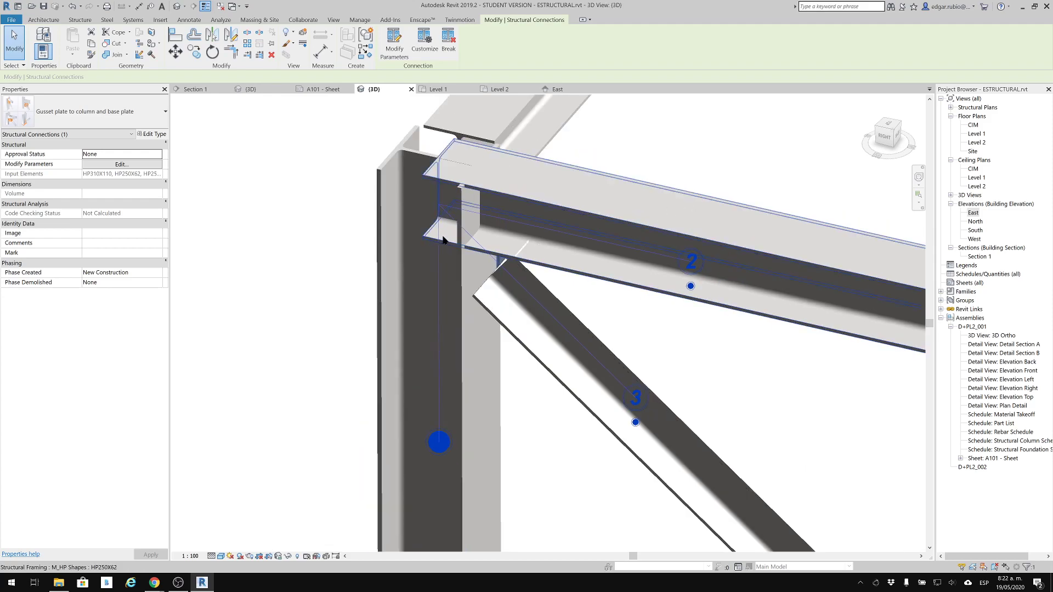
middle_drag(449, 269, 411, 258)
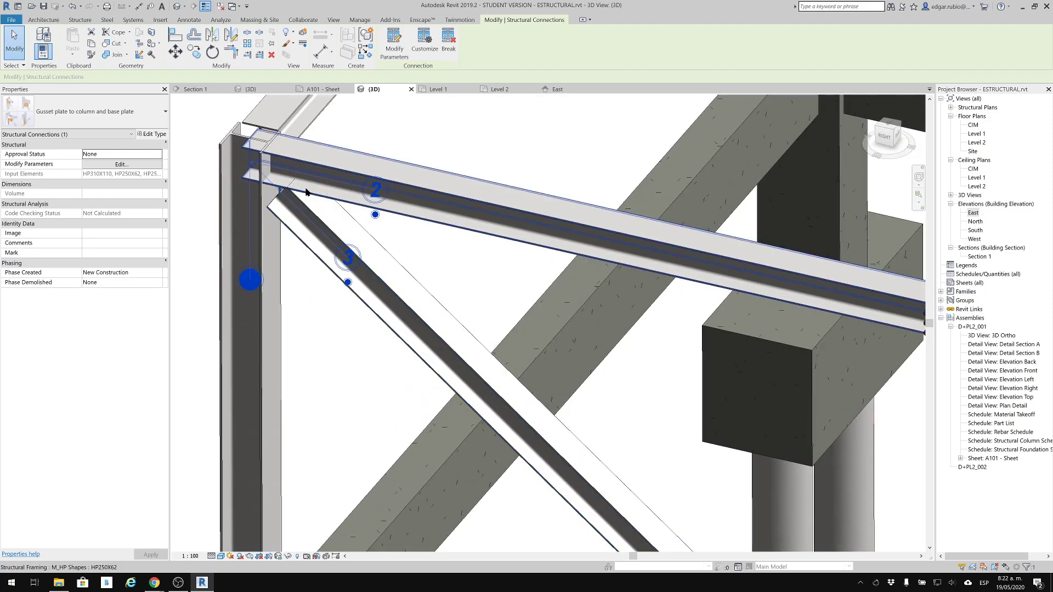
Look through the gusset plate connection types for one that suits the diagonal brace's lower end at the column base plate.
shift+middle_drag(323, 337, 7, 168)
click(521, 207)
scroll(423, 212, up, 1)
middle_drag(312, 192, 472, 220)
scroll(472, 221, up, 3)
shift+middle_drag(521, 251, 432, 333)
scroll(416, 430, down, 1)
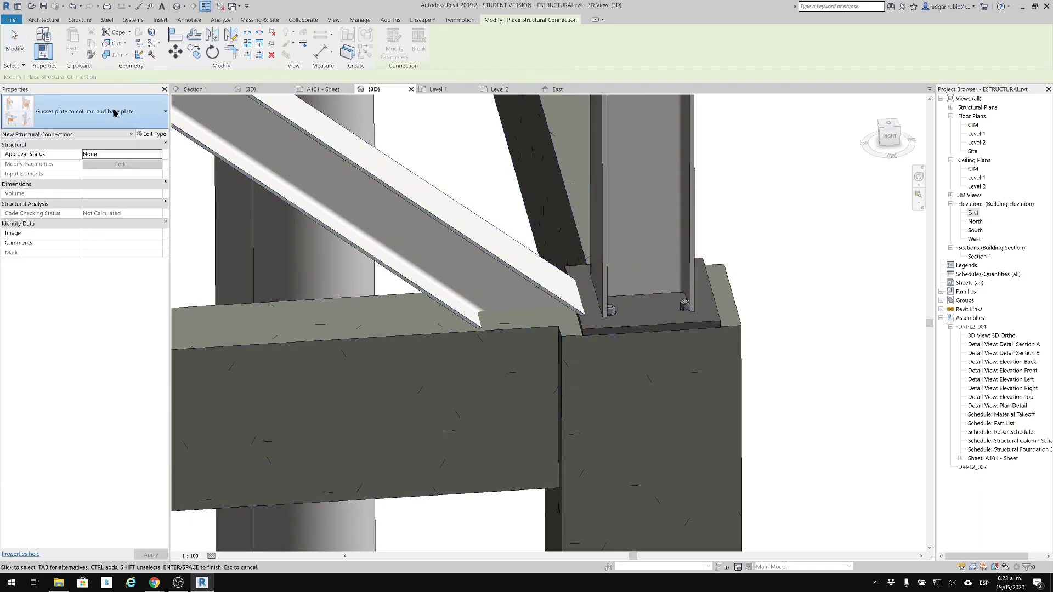
click(114, 111)
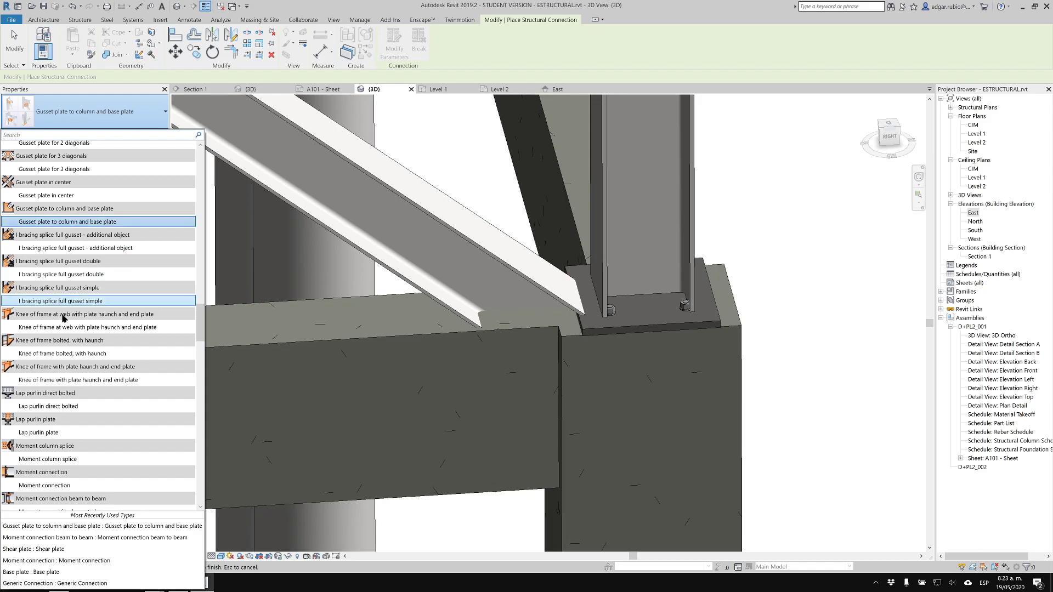
scroll(47, 211, up, 1)
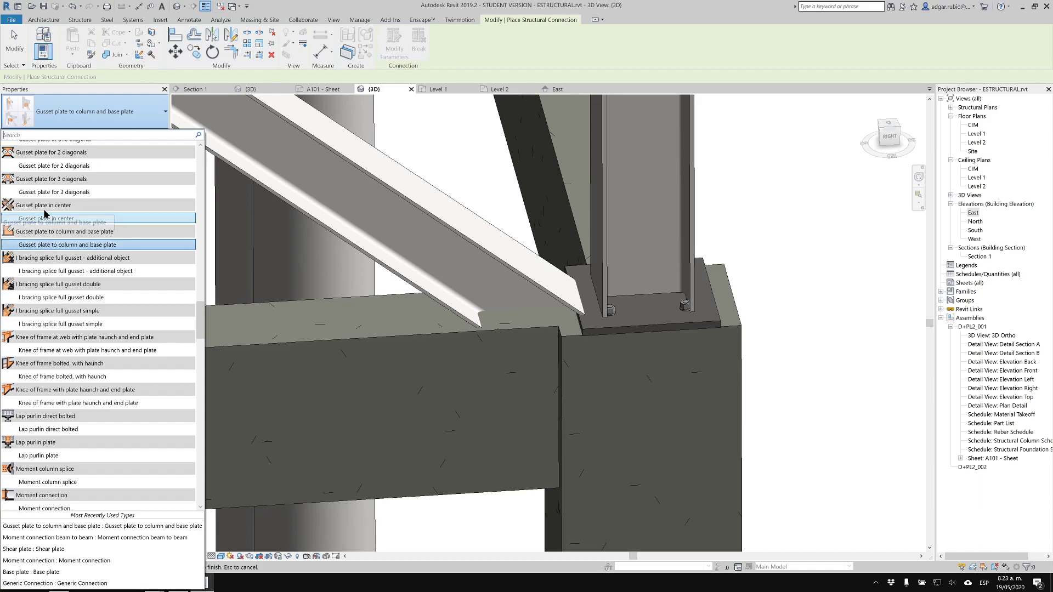
scroll(47, 211, up, 3)
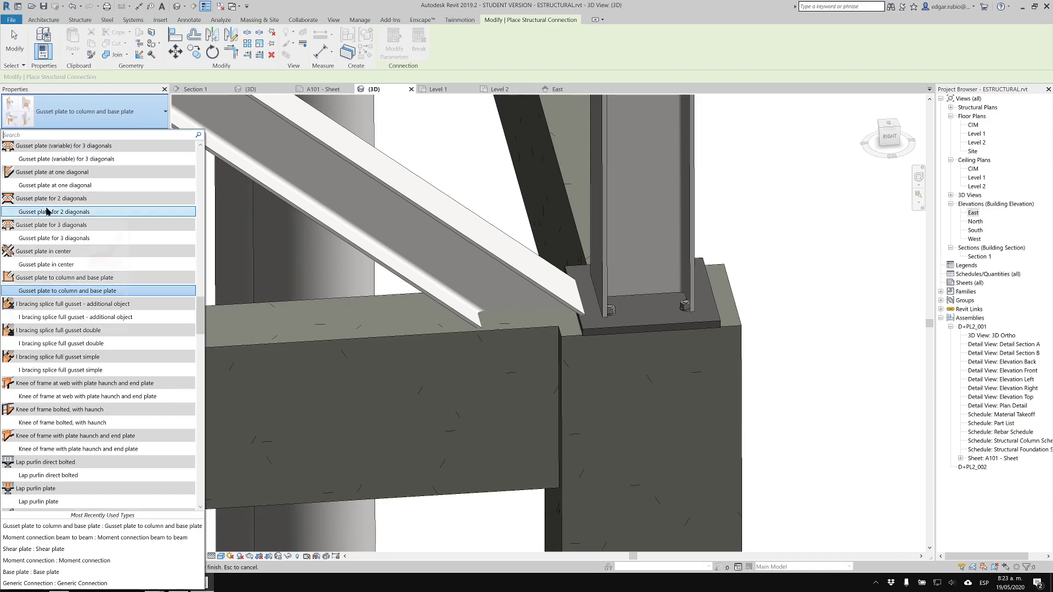
scroll(47, 211, up, 2)
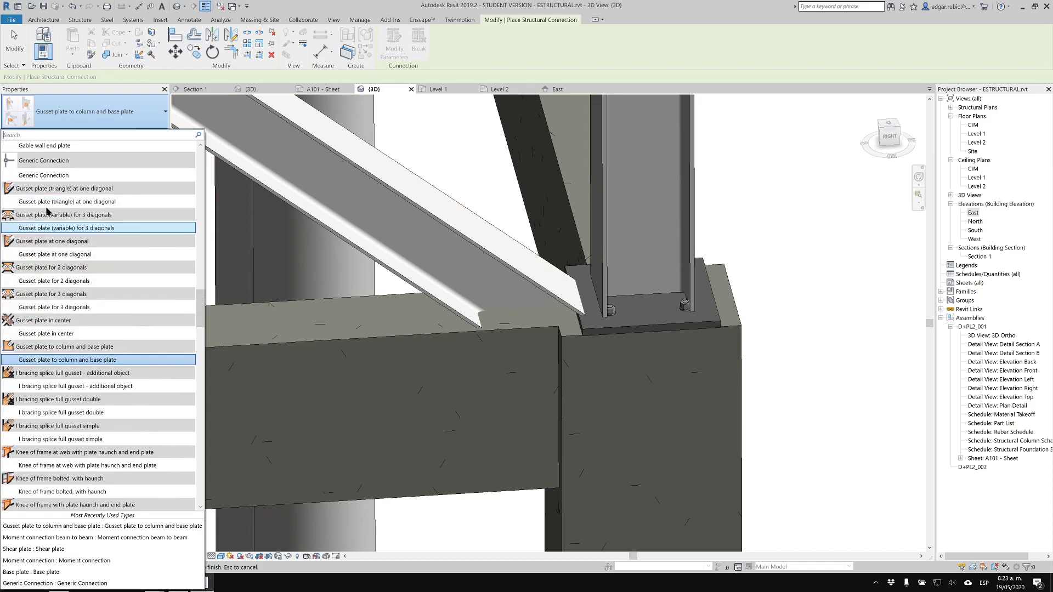
mouse_move(48, 205)
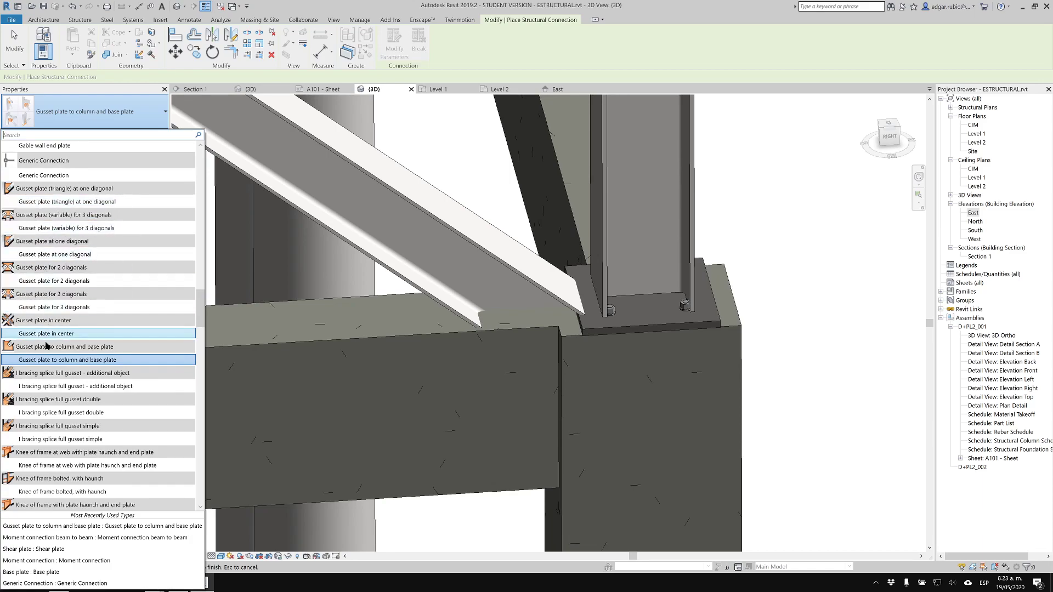
scroll(55, 376, down, 1)
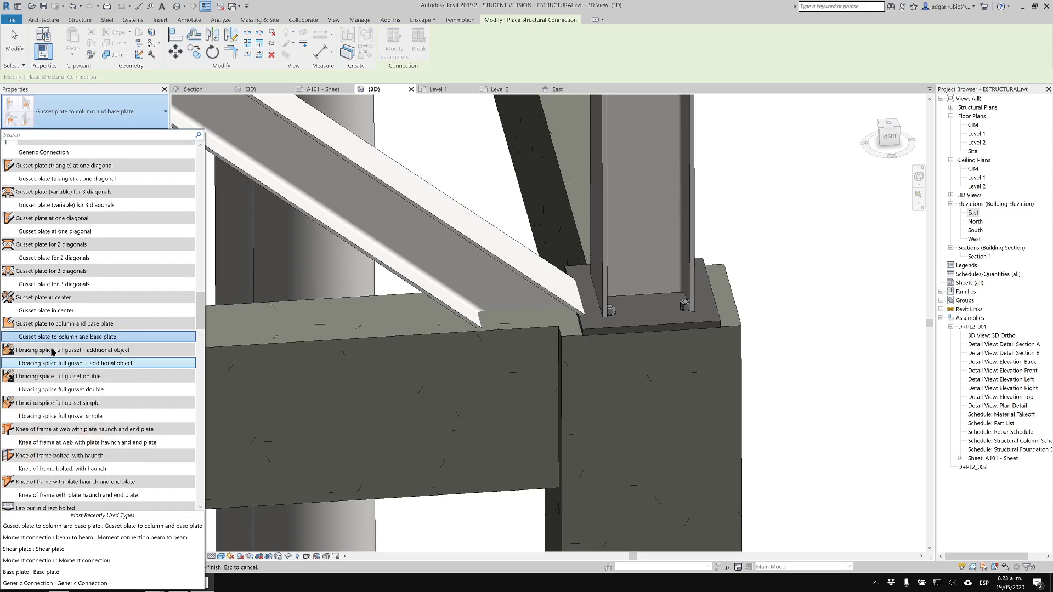
mouse_move(53, 338)
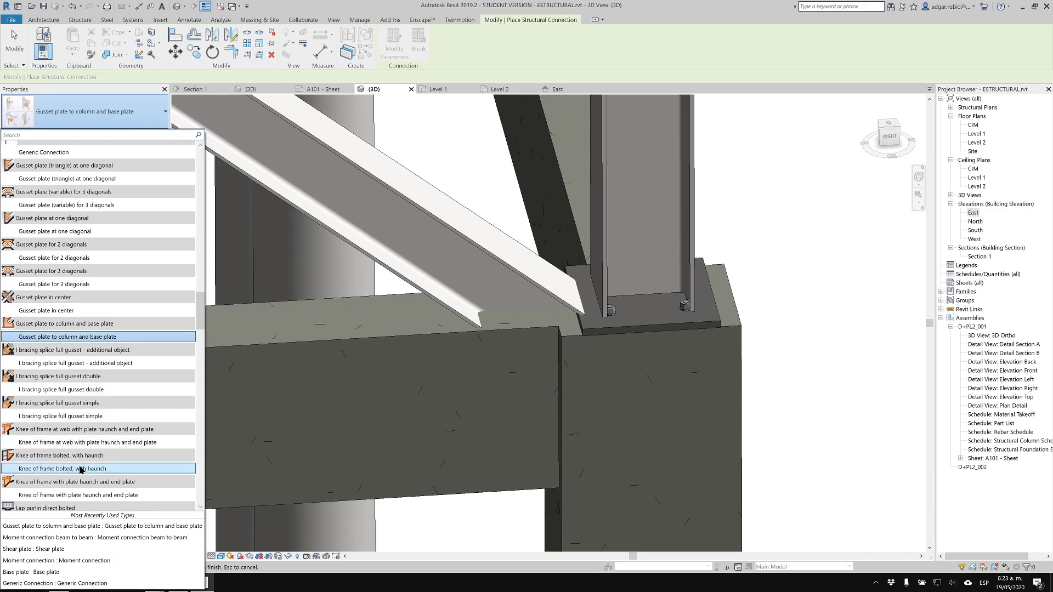
Compare the bracing splice, knee of frame and flat bracing connection types for the brace's joint at the base plate.
scroll(80, 450, down, 2)
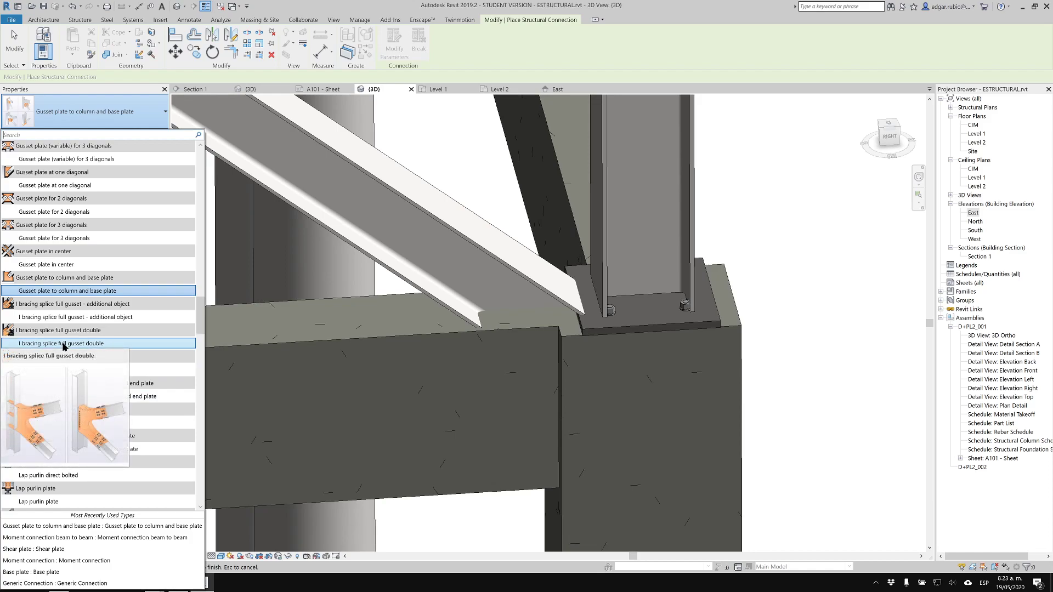
scroll(72, 406, down, 3)
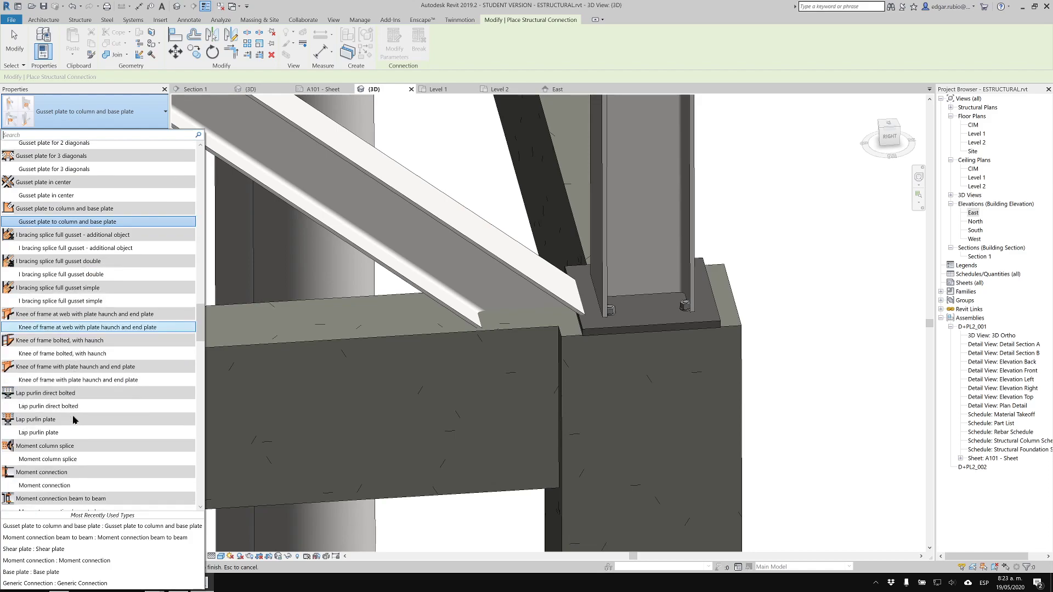
scroll(72, 406, up, 4)
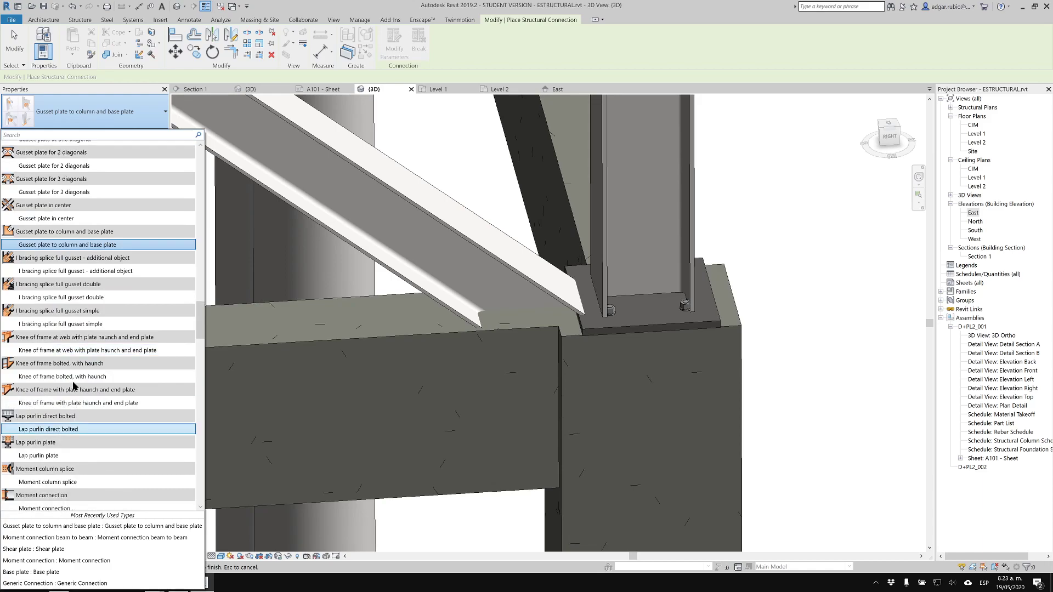
scroll(75, 386, up, 2)
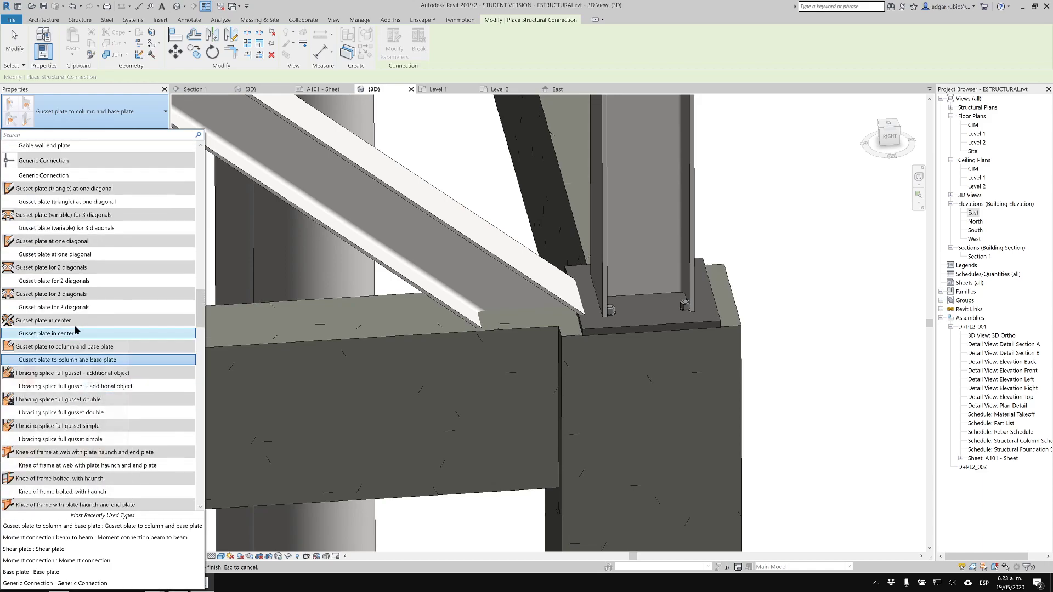
scroll(75, 330, up, 2)
scroll(55, 222, up, 5)
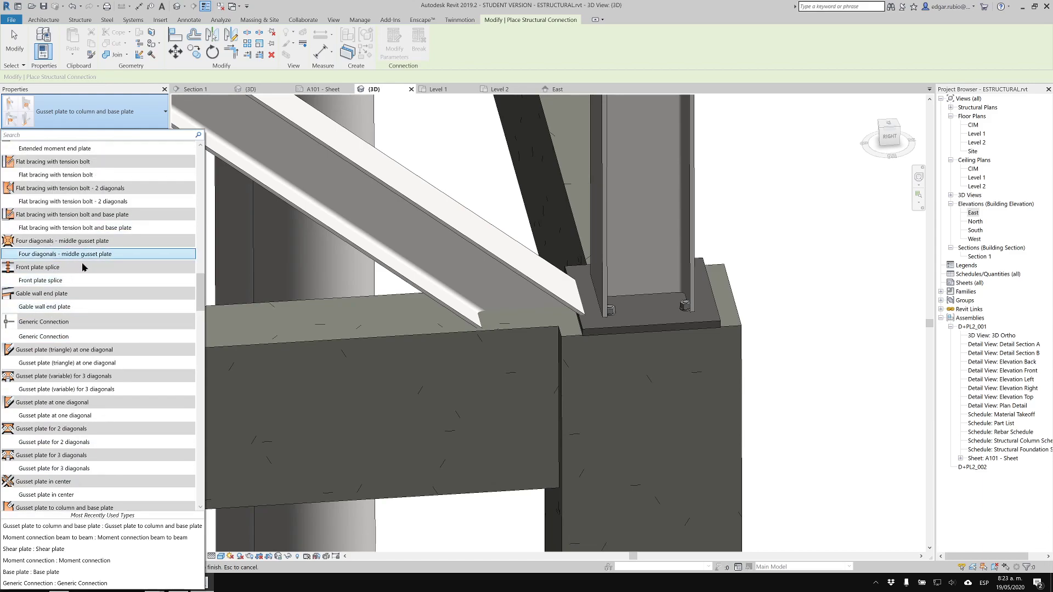
Place a Flat bracing with tension bolt and base plate connection on the column, its base plate and the diagonal brace's lower end.
mouse_move(62, 232)
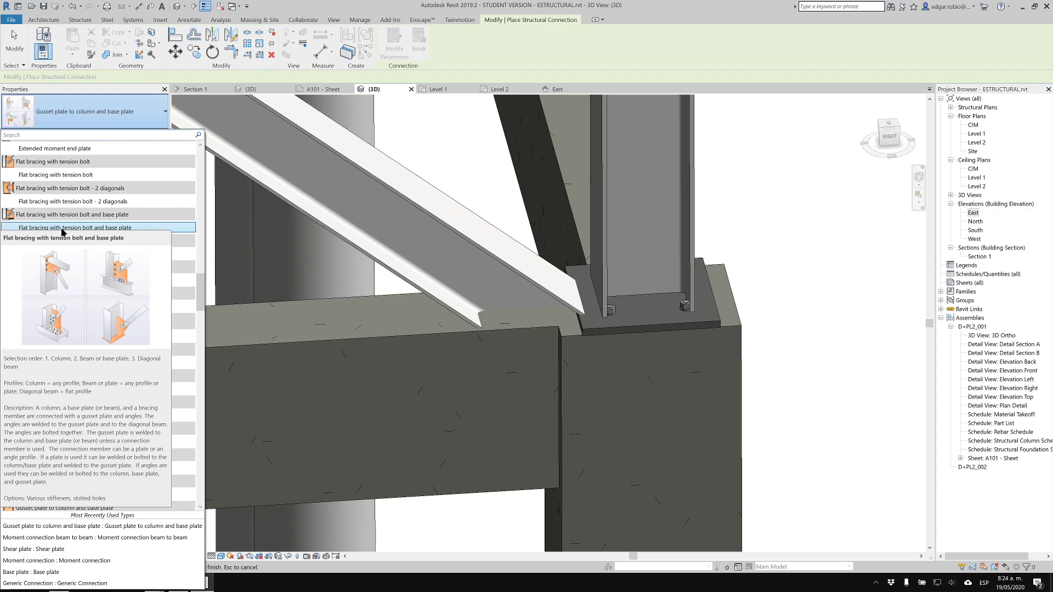
click(62, 229)
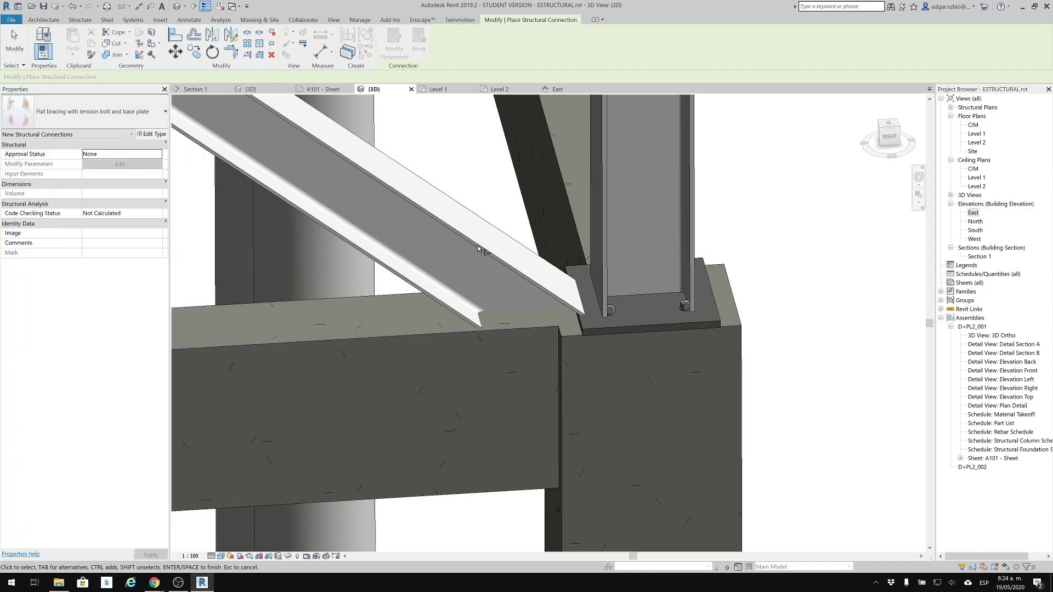
click(607, 209)
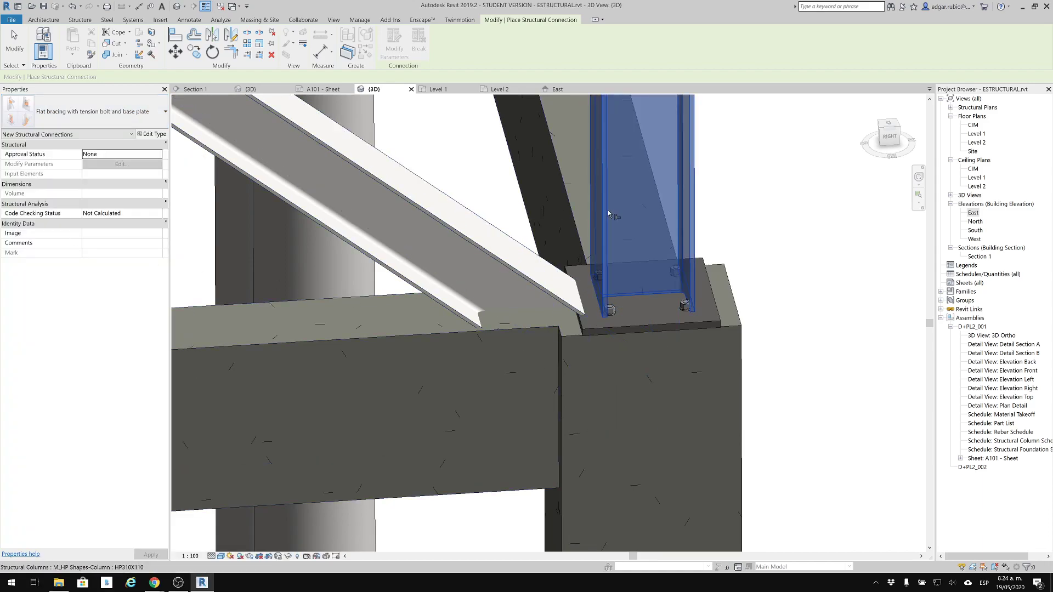
click(654, 327)
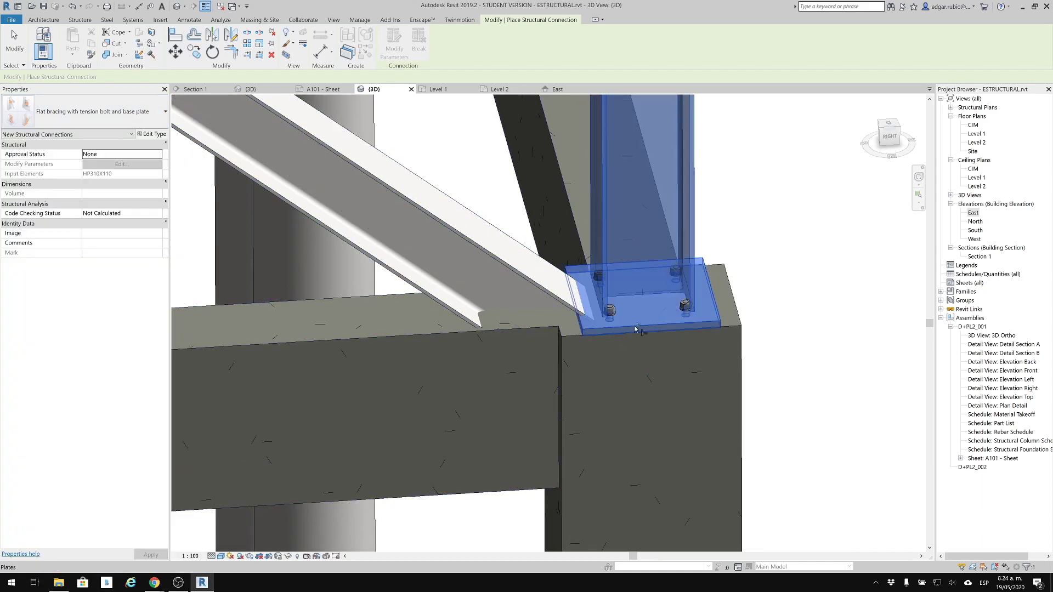
click(529, 283)
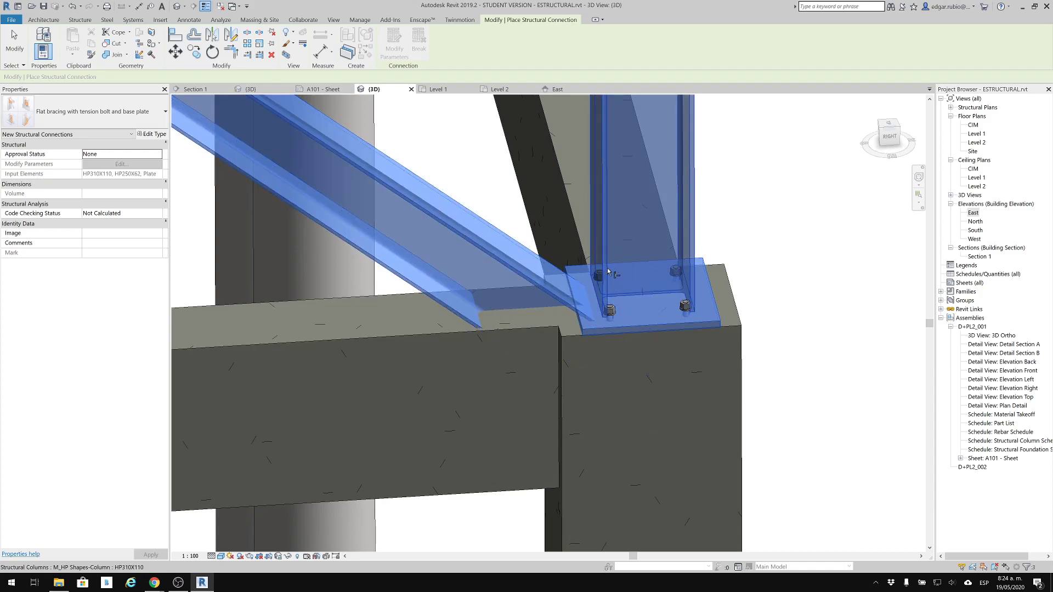
key(Return)
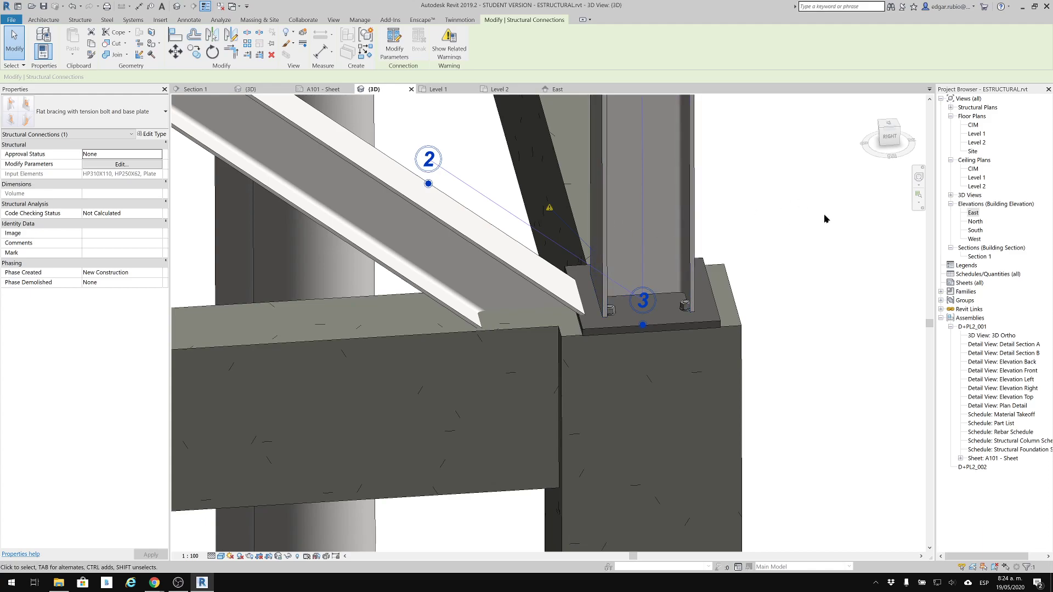
scroll(824, 213, down, 2)
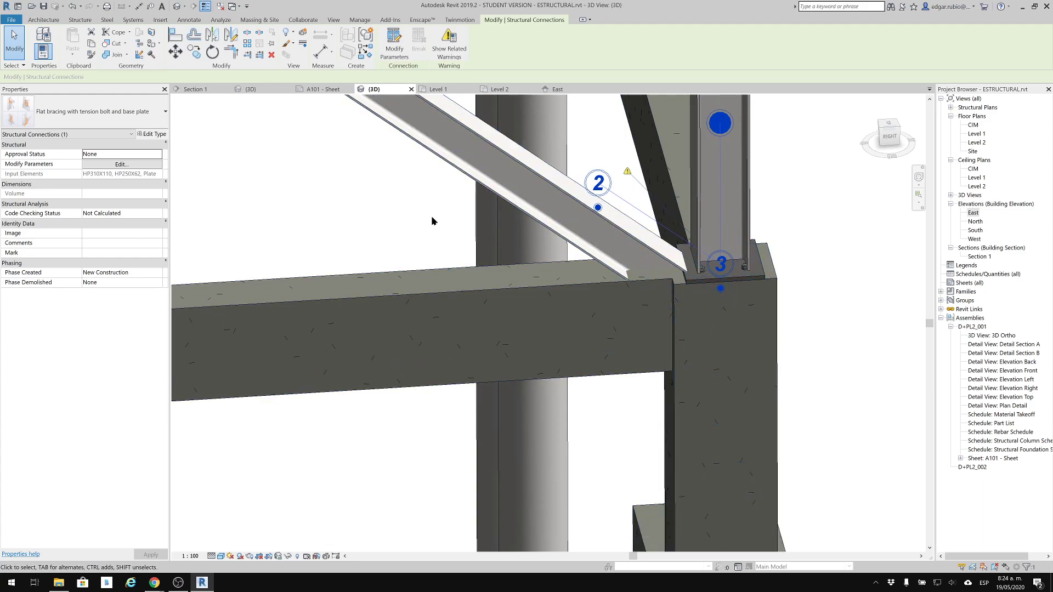
scroll(524, 294, down, 3)
middle_drag(667, 244, 716, 257)
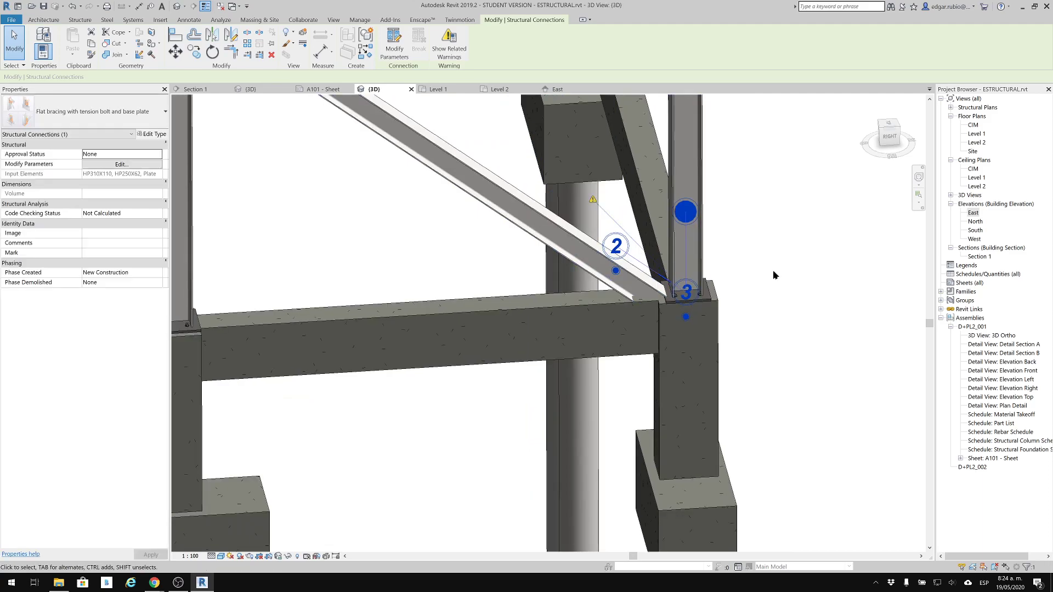
key(Escape)
Examine the braced bay from several angles, from the new base plate connection along the diagonal to the upper beam.
scroll(691, 280, down, 2)
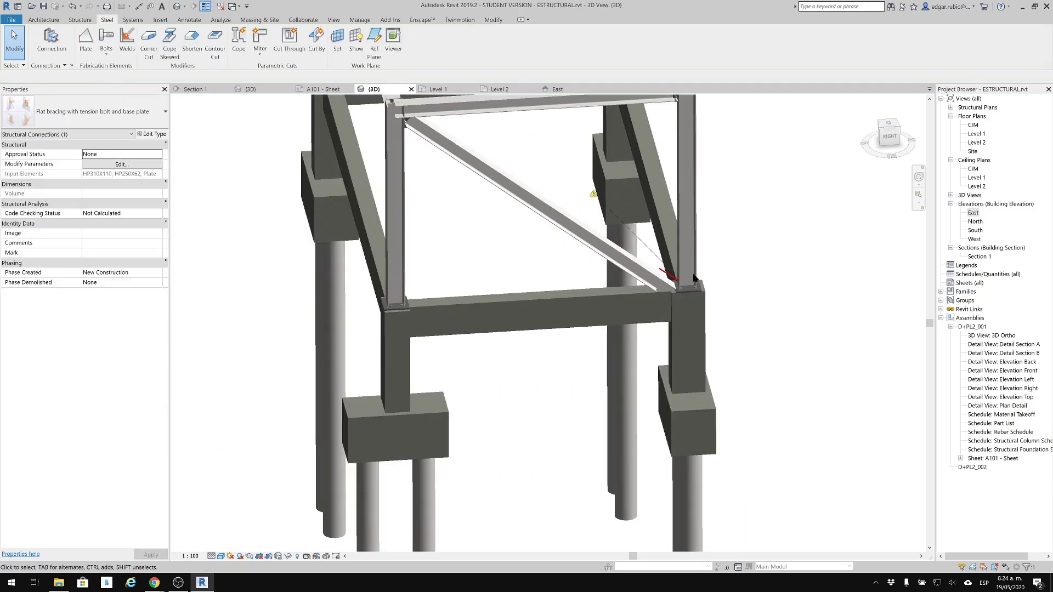
mouse_move(695, 266)
shift+middle_down()
mouse_move(731, 294)
mouse_move(782, 269)
mouse_move(703, 254)
shift+middle_up()
scroll(701, 252, down, 3)
scroll(579, 339, up, 4)
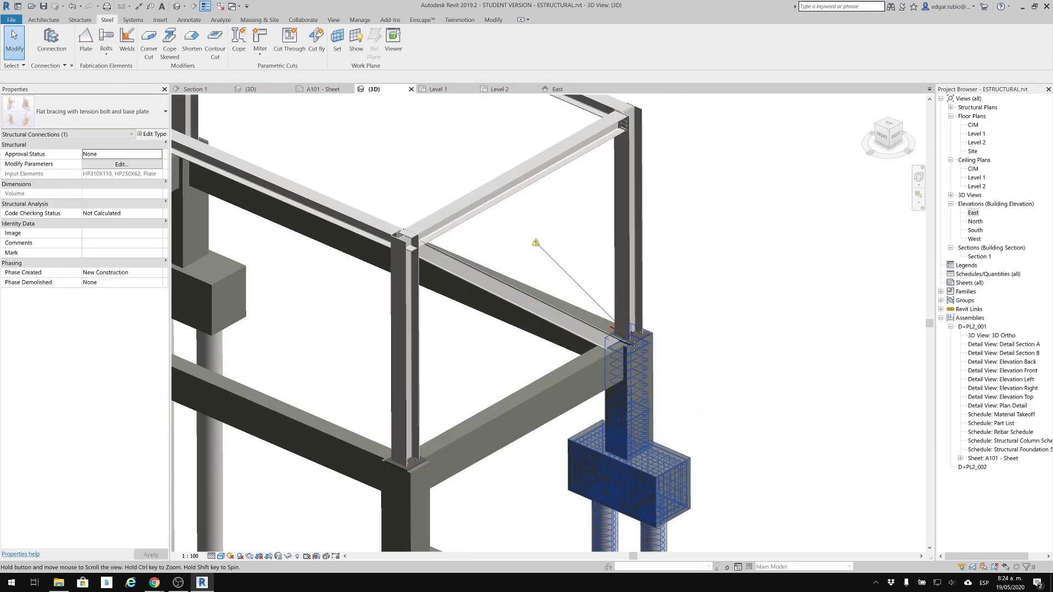
key(Escape)
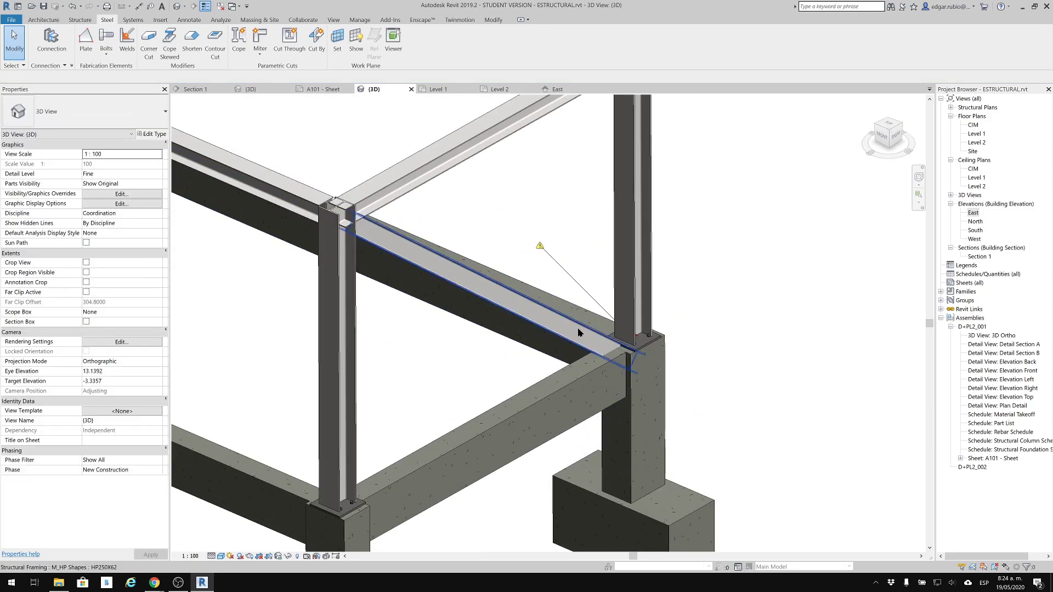
click(581, 328)
shift+middle_drag(603, 362, 705, 464)
drag(703, 464, 773, 445)
shift+middle_drag(764, 361, 778, 436)
middle_drag(480, 138, 608, 208)
click(754, 327)
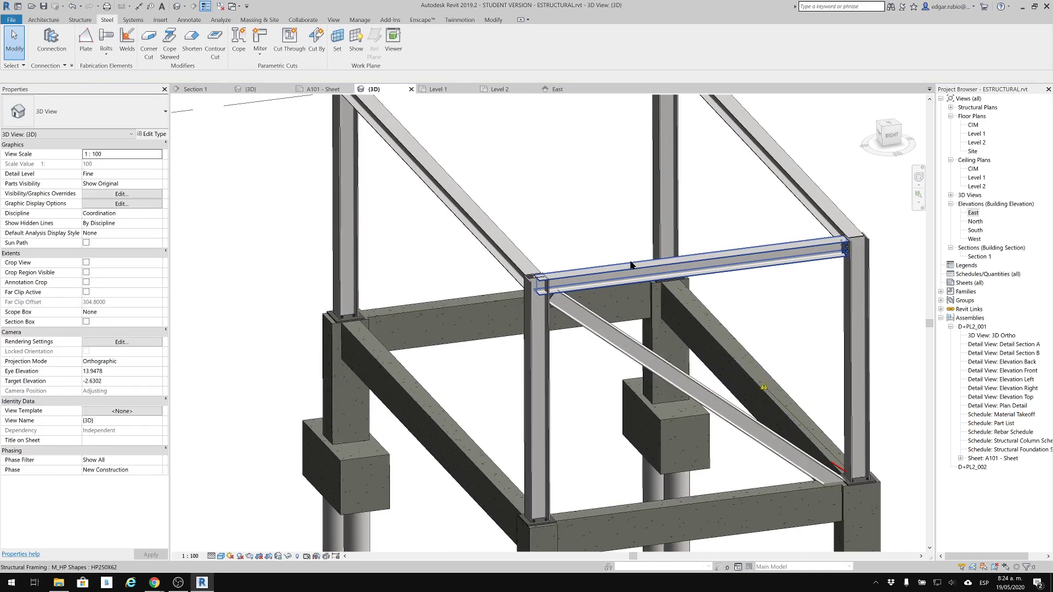
Inspect the gusset plate connection at the brace's upper end and the column connection at the beam's opposite end.
scroll(543, 281, up, 5)
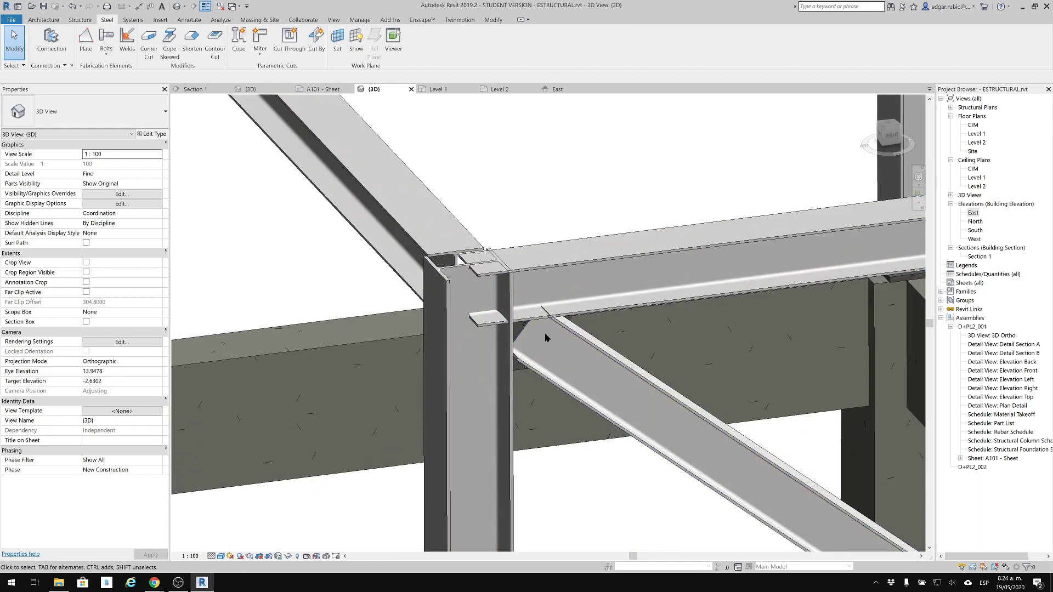
click(518, 371)
middle_drag(693, 377, 580, 243)
scroll(580, 242, down, 4)
middle_drag(643, 136, 449, 113)
middle_drag(771, 114, 631, 314)
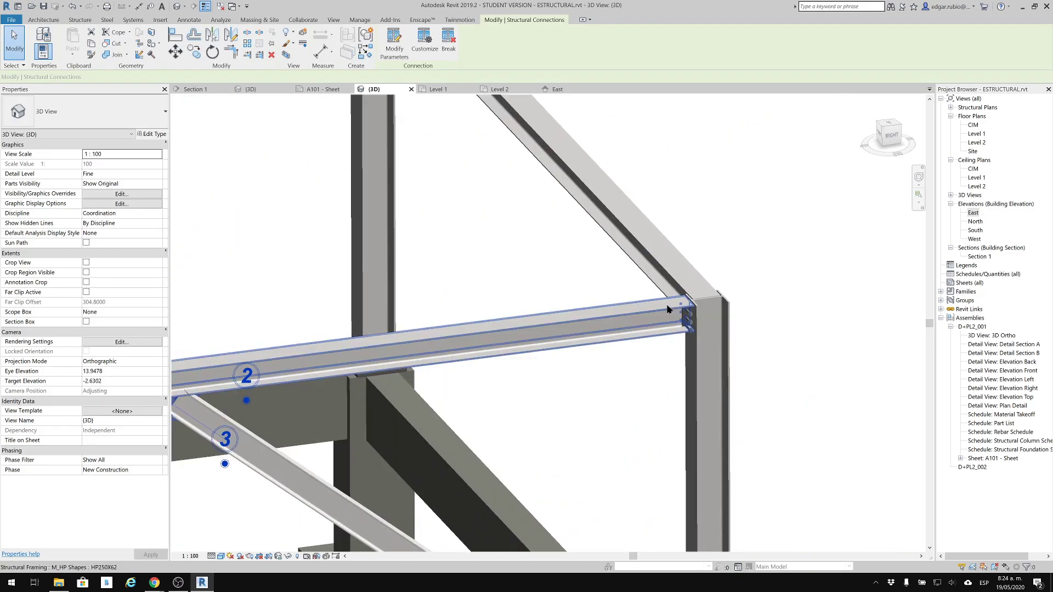
click(691, 326)
middle_drag(567, 304, 580, 341)
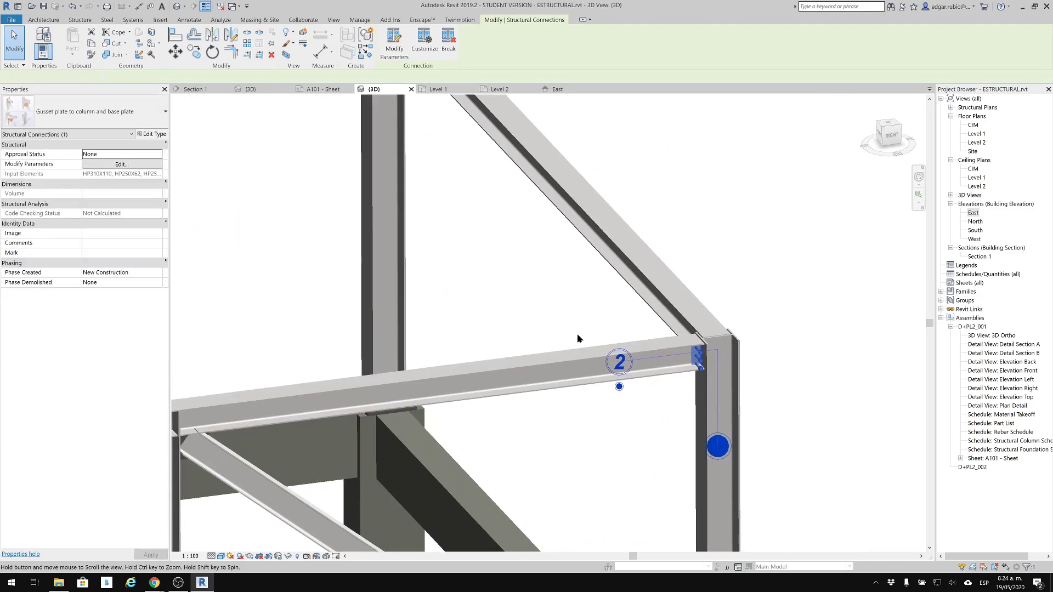
Examine the shear plate connection at the beam's column end, then the steel frame down to its concrete foundations.
scroll(683, 361, up, 2)
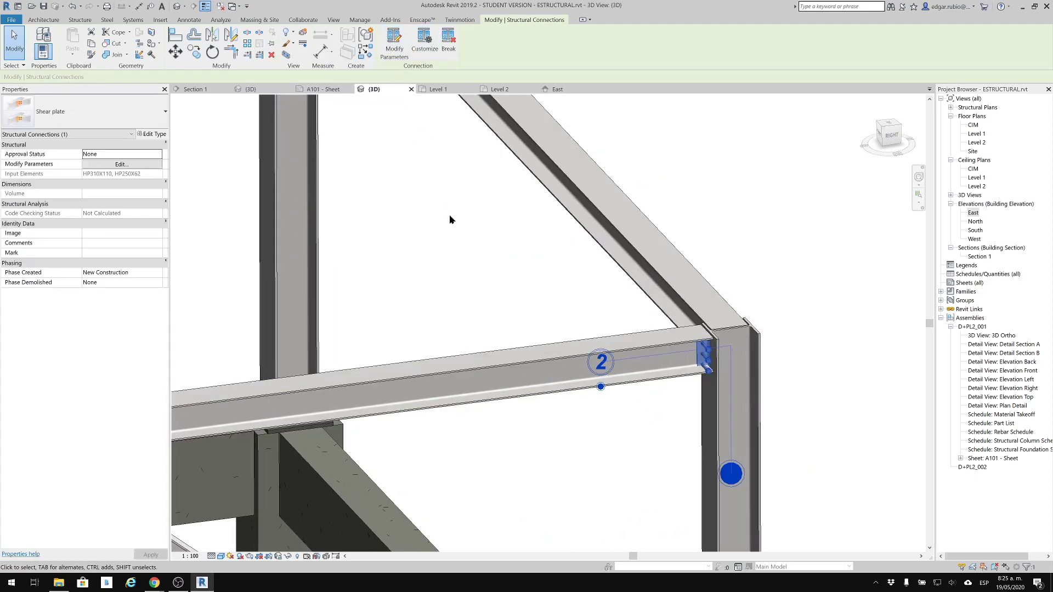
middle_drag(519, 281, 687, 289)
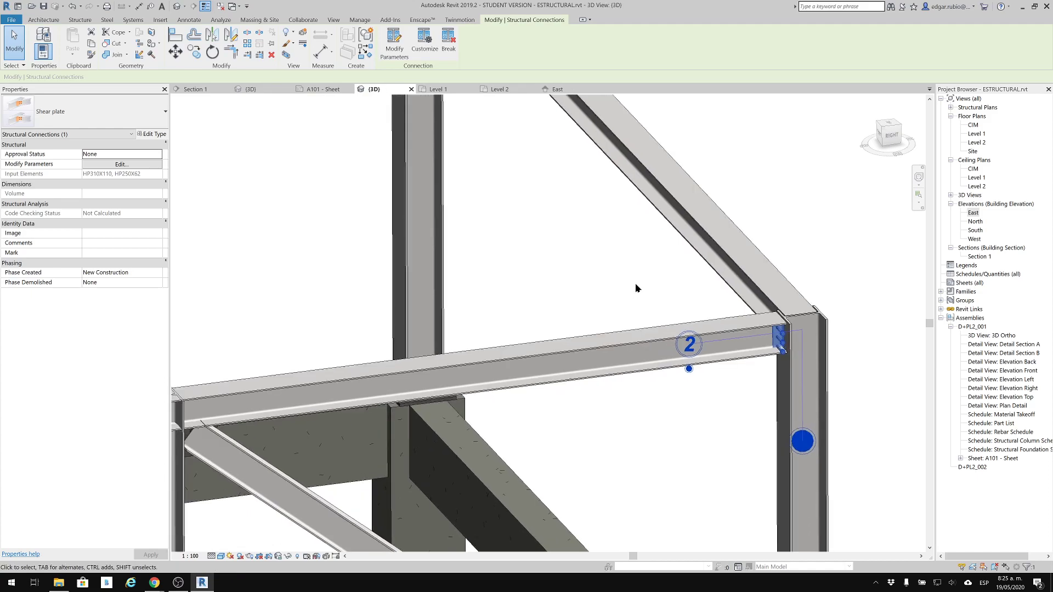
scroll(635, 283, down, 2)
scroll(635, 283, down, 2)
shift+middle_drag(623, 310, 818, 329)
middle_drag(663, 210, 698, 141)
middle_drag(447, 404, 522, 230)
shift+middle_drag(603, 250, 558, 278)
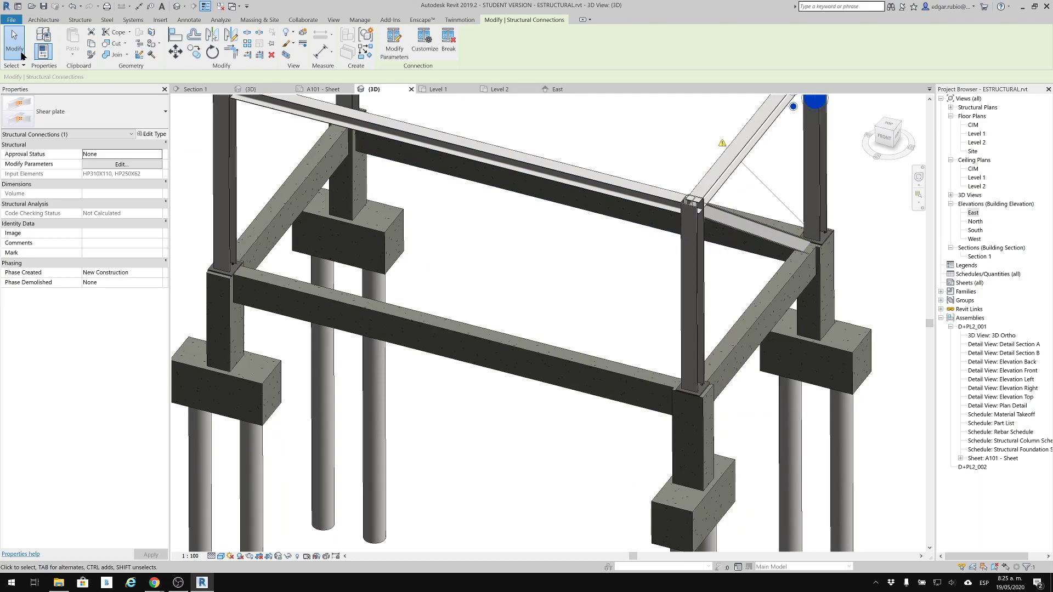
Save the structural project and clear the selection of the shear plate connection.
click(44, 6)
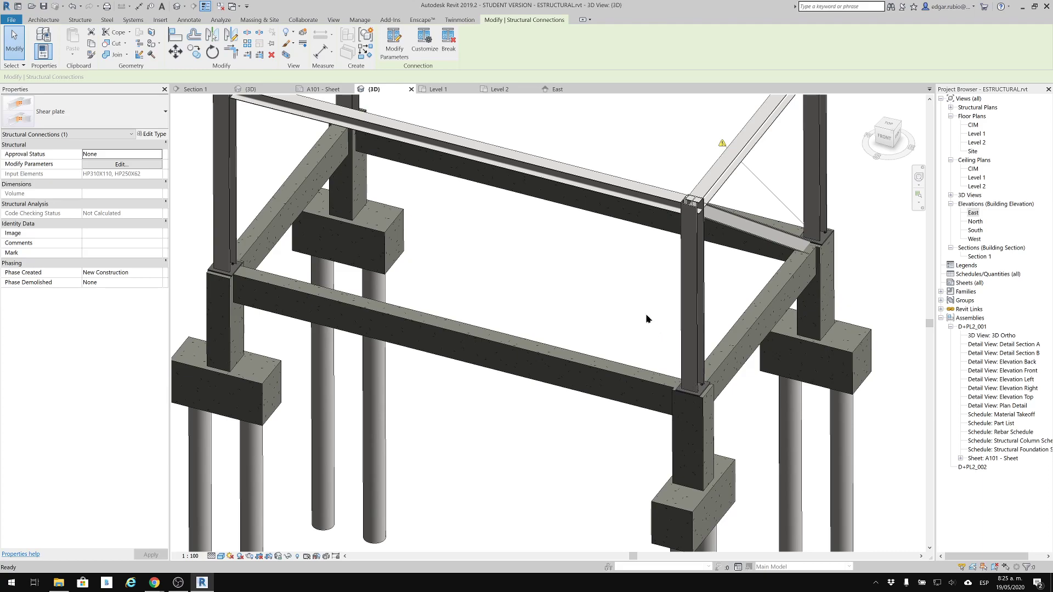
scroll(618, 332, down, 1)
middle_drag(628, 207, 633, 343)
click(620, 294)
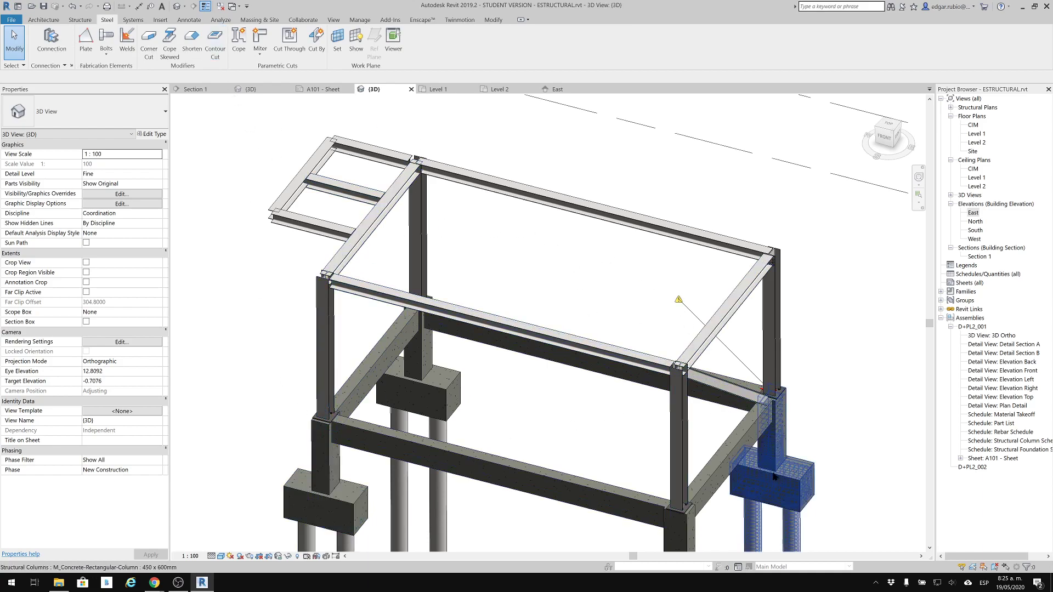
click(876, 582)
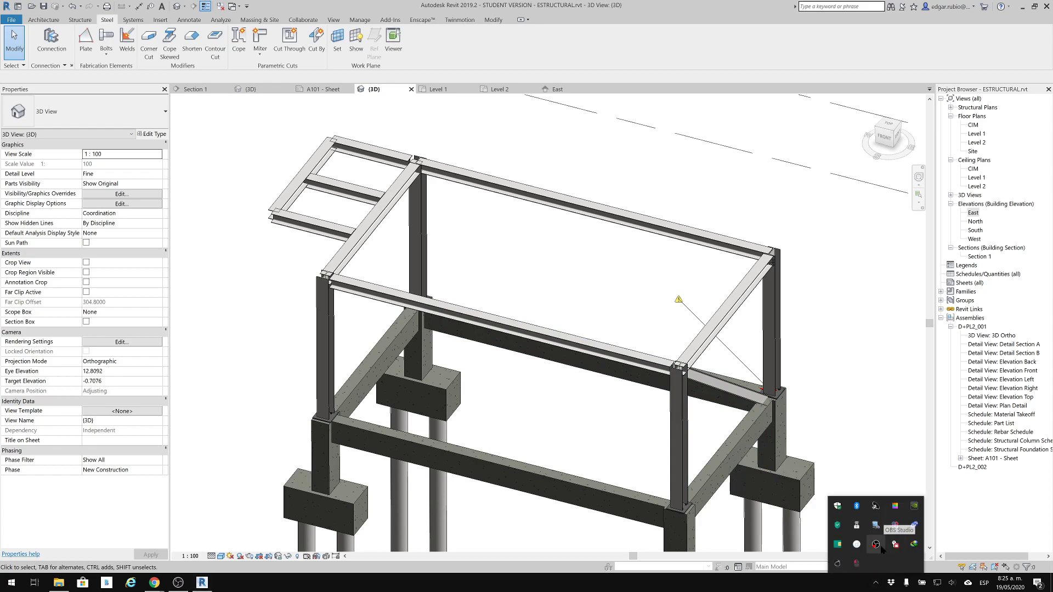